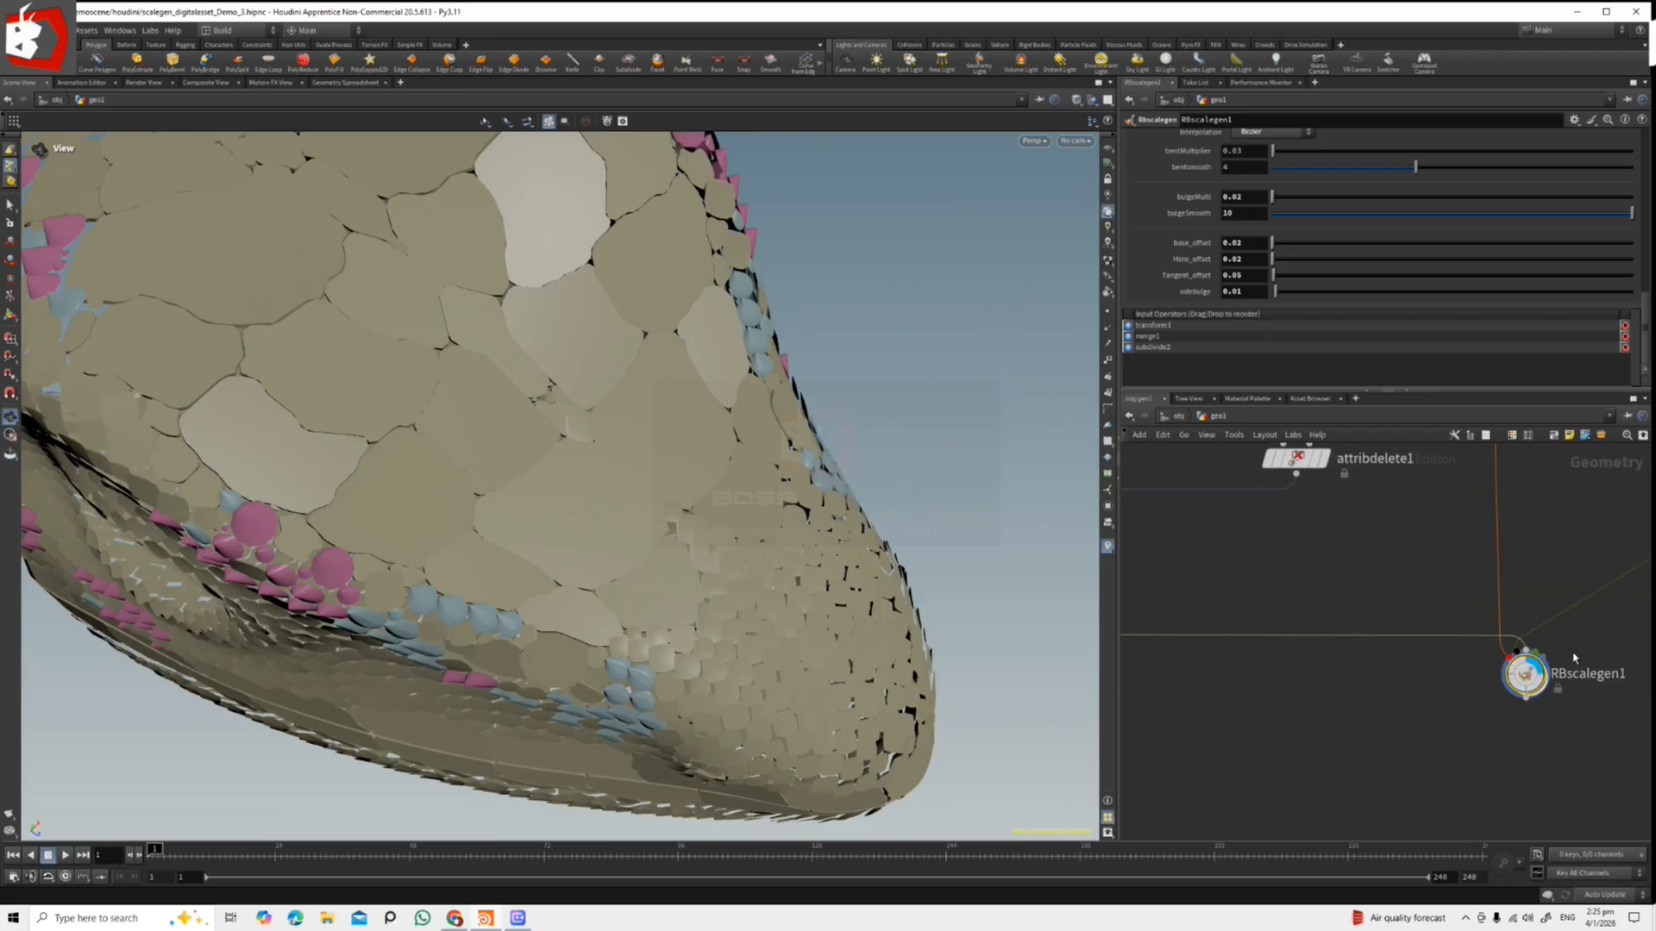
# Inspect the generated scales around the reptile head's snout, brow and eye from close up and at full-head distance.
pyautogui.scroll(-8, 1389, 595)
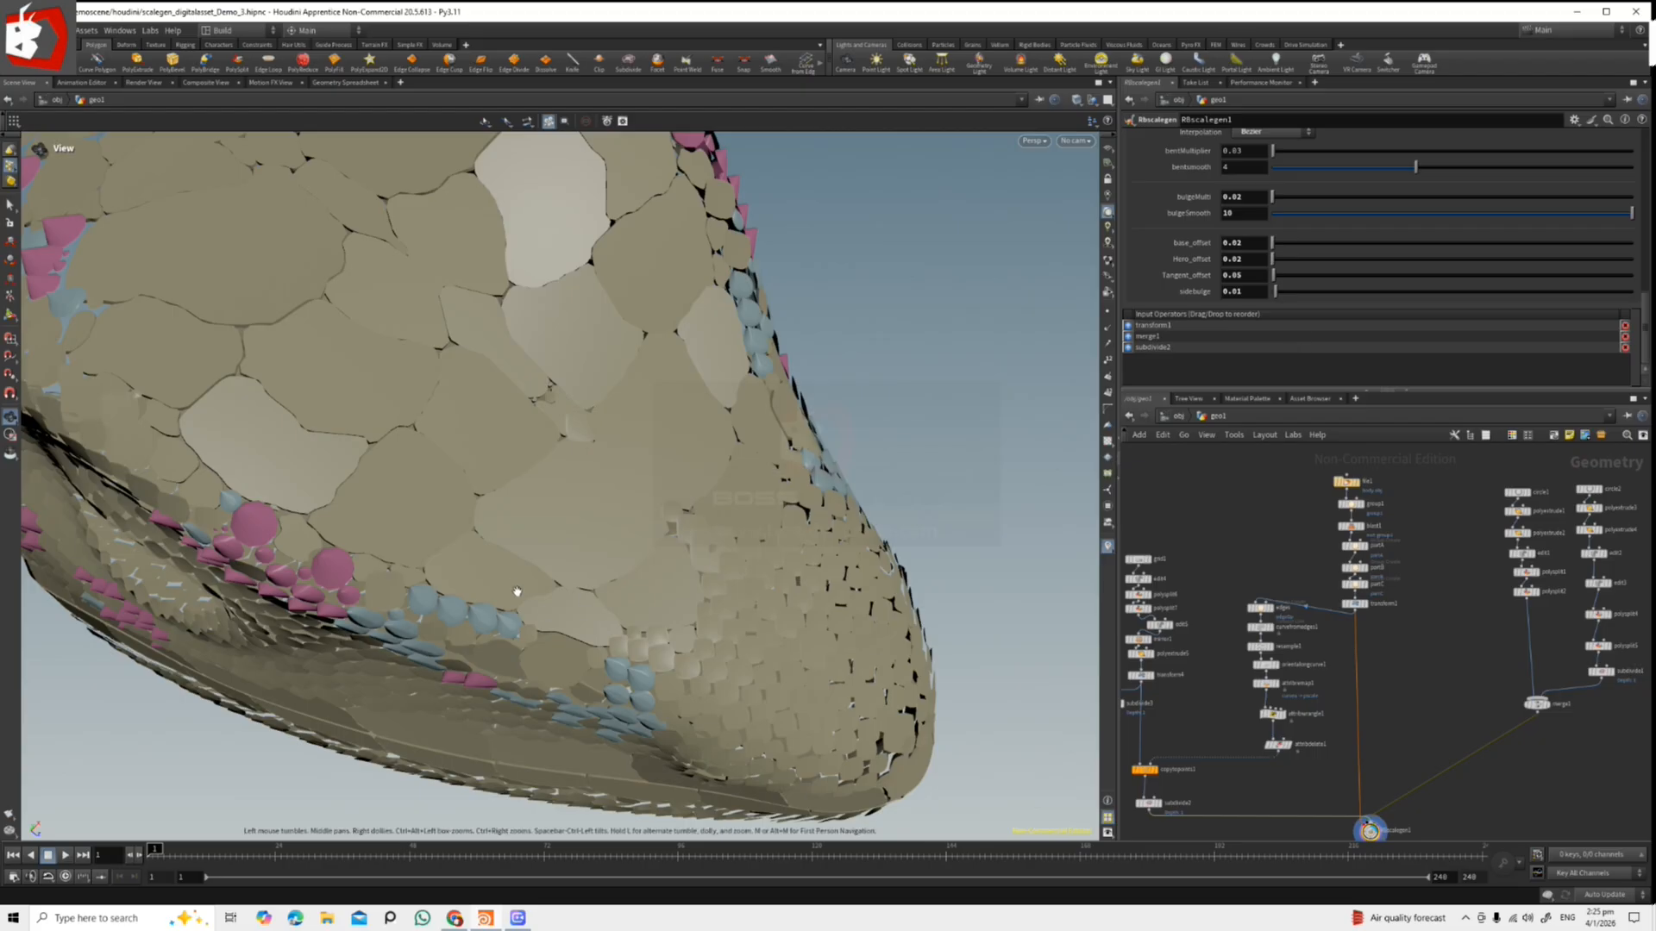
pyautogui.scroll(5, 803, 605)
pyautogui.moveTo(804, 605); pyautogui.dragTo(527, 588)
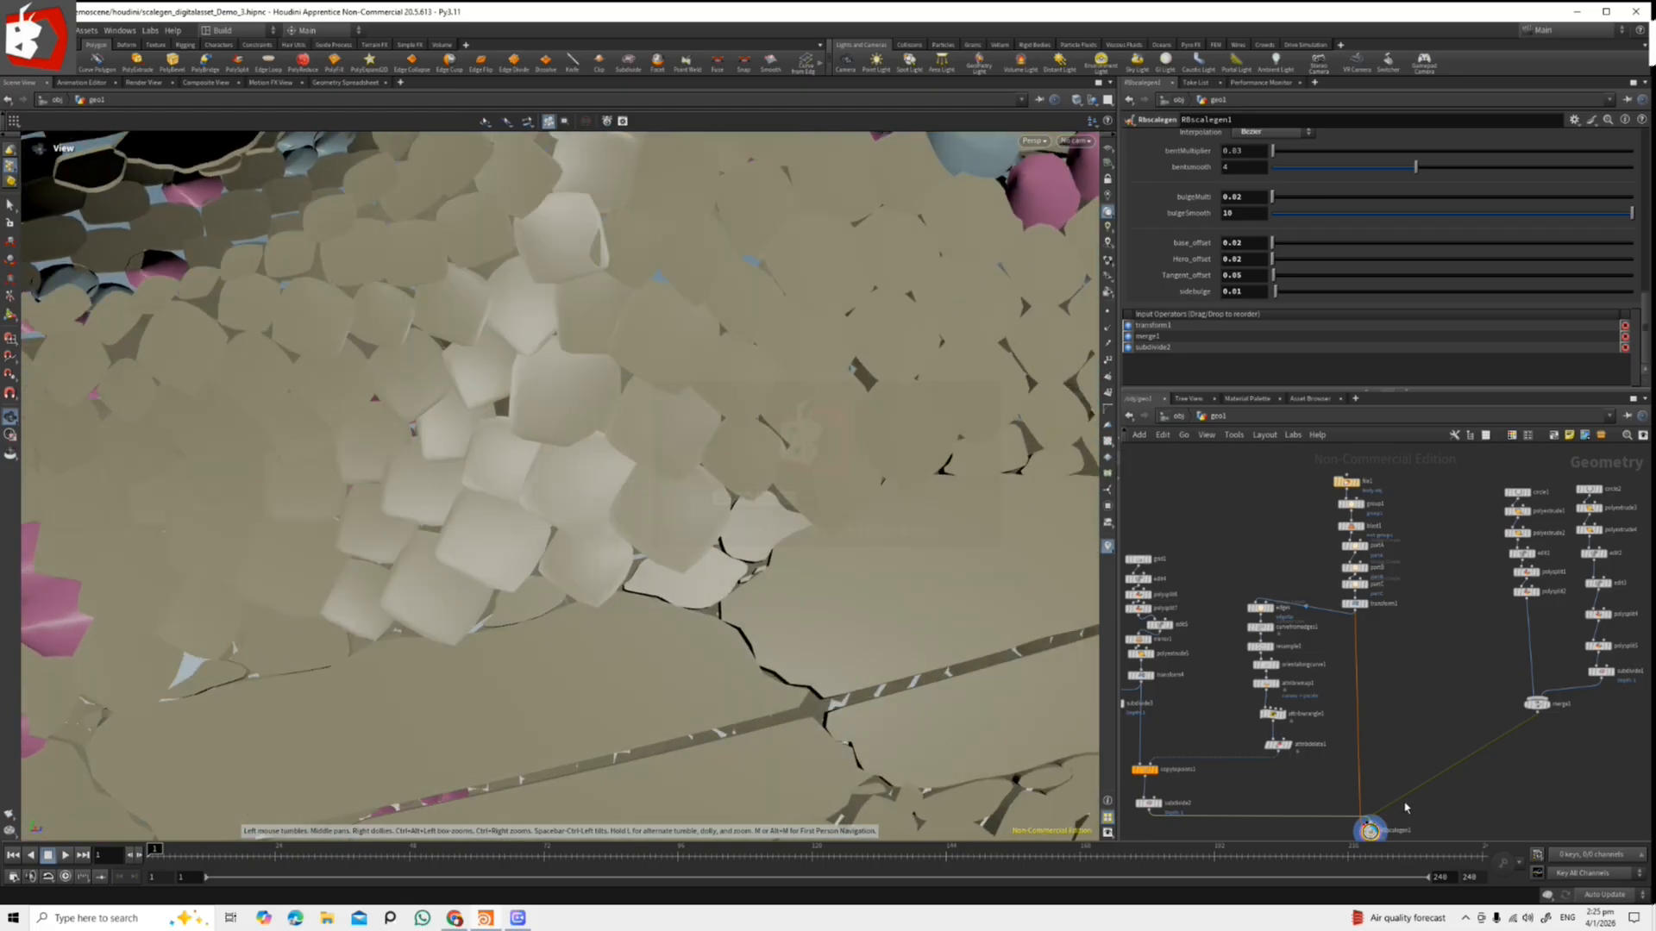
pyautogui.scroll(5, 1401, 812)
pyautogui.moveTo(538, 528); pyautogui.dragTo(827, 575)
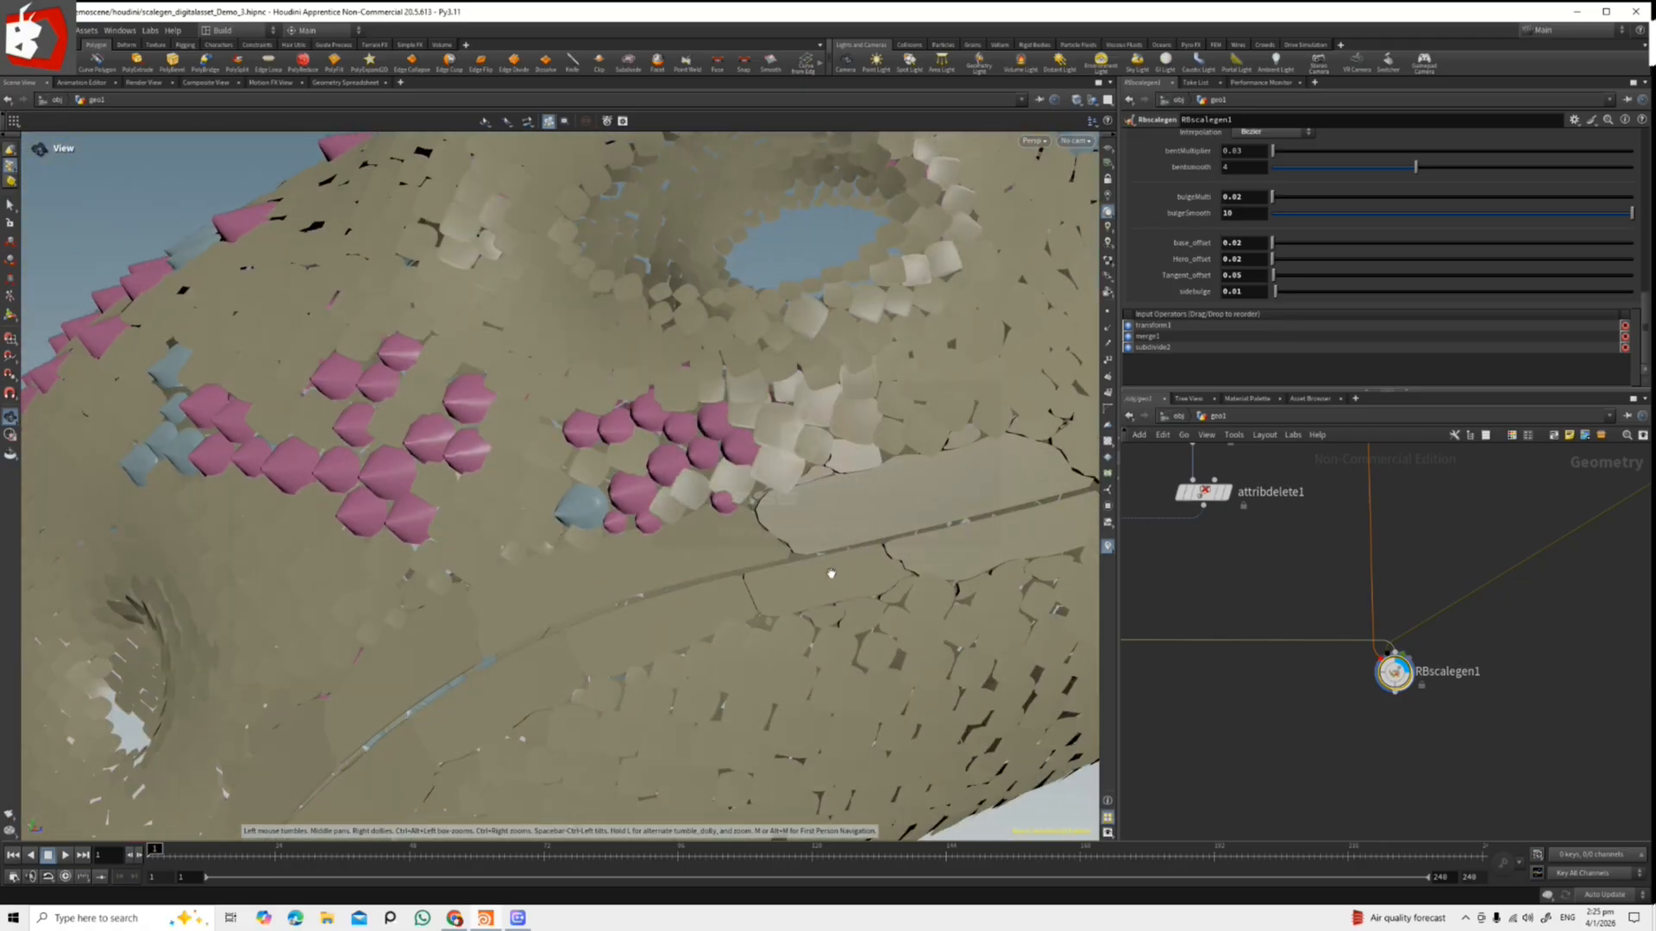
pyautogui.moveTo(828, 575); pyautogui.dragTo(558, 541, button='right')
pyautogui.moveTo(773, 494); pyautogui.dragTo(711, 465)
pyautogui.moveTo(711, 465); pyautogui.dragTo(552, 522, button='right')
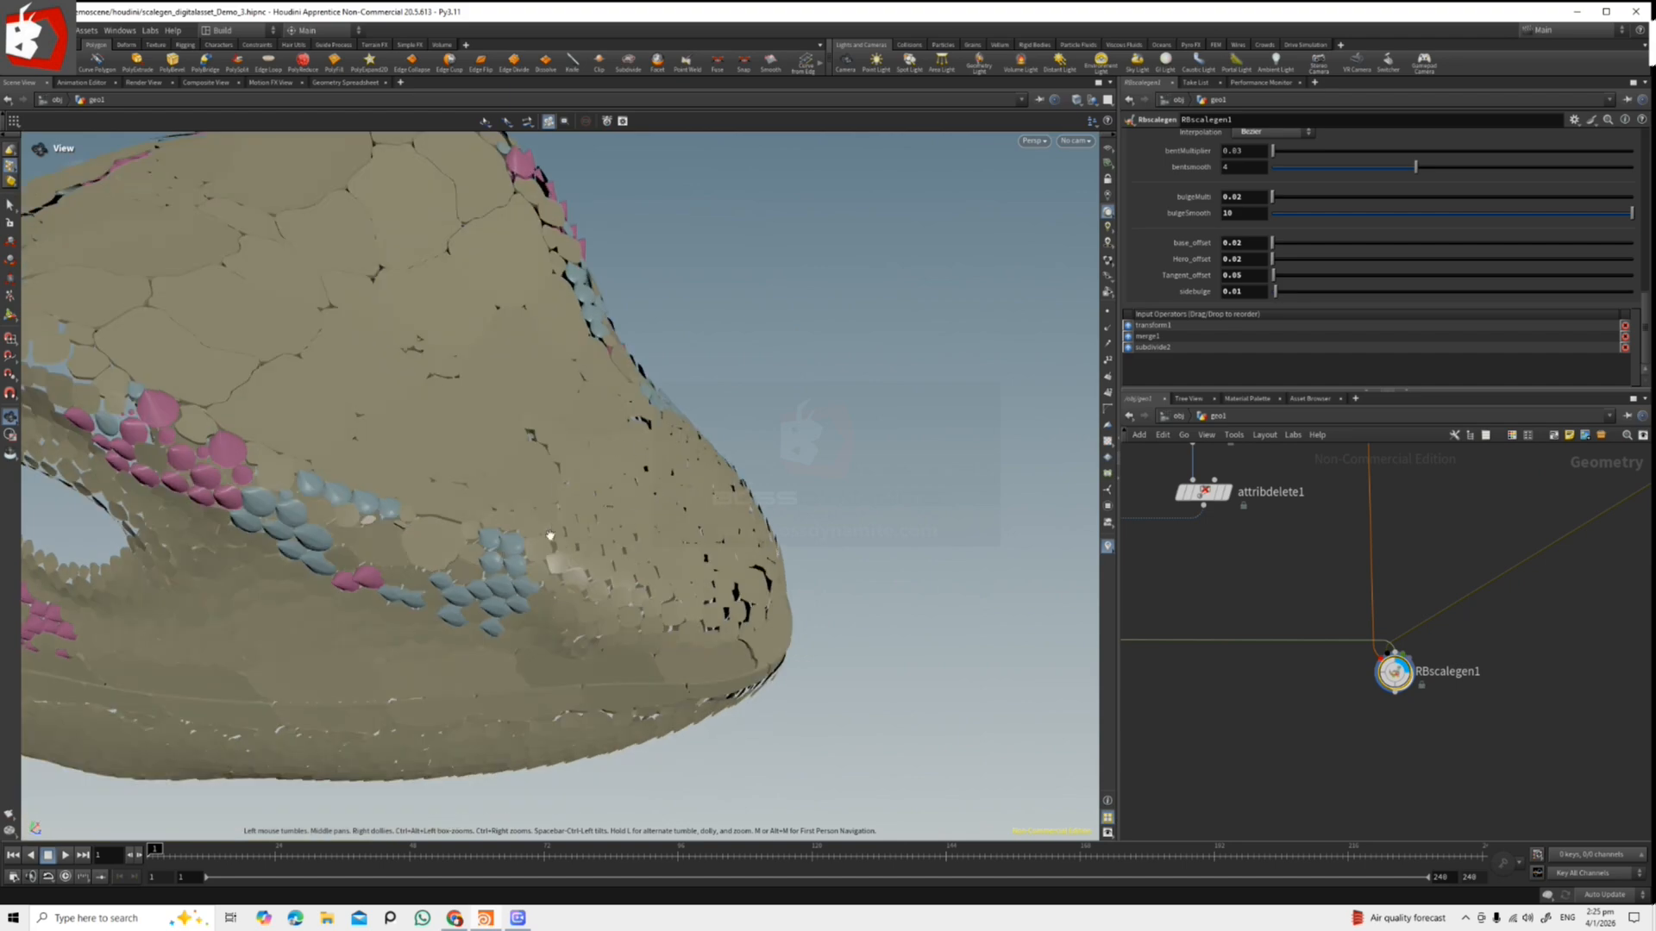
pyautogui.moveTo(654, 505); pyautogui.dragTo(707, 479)
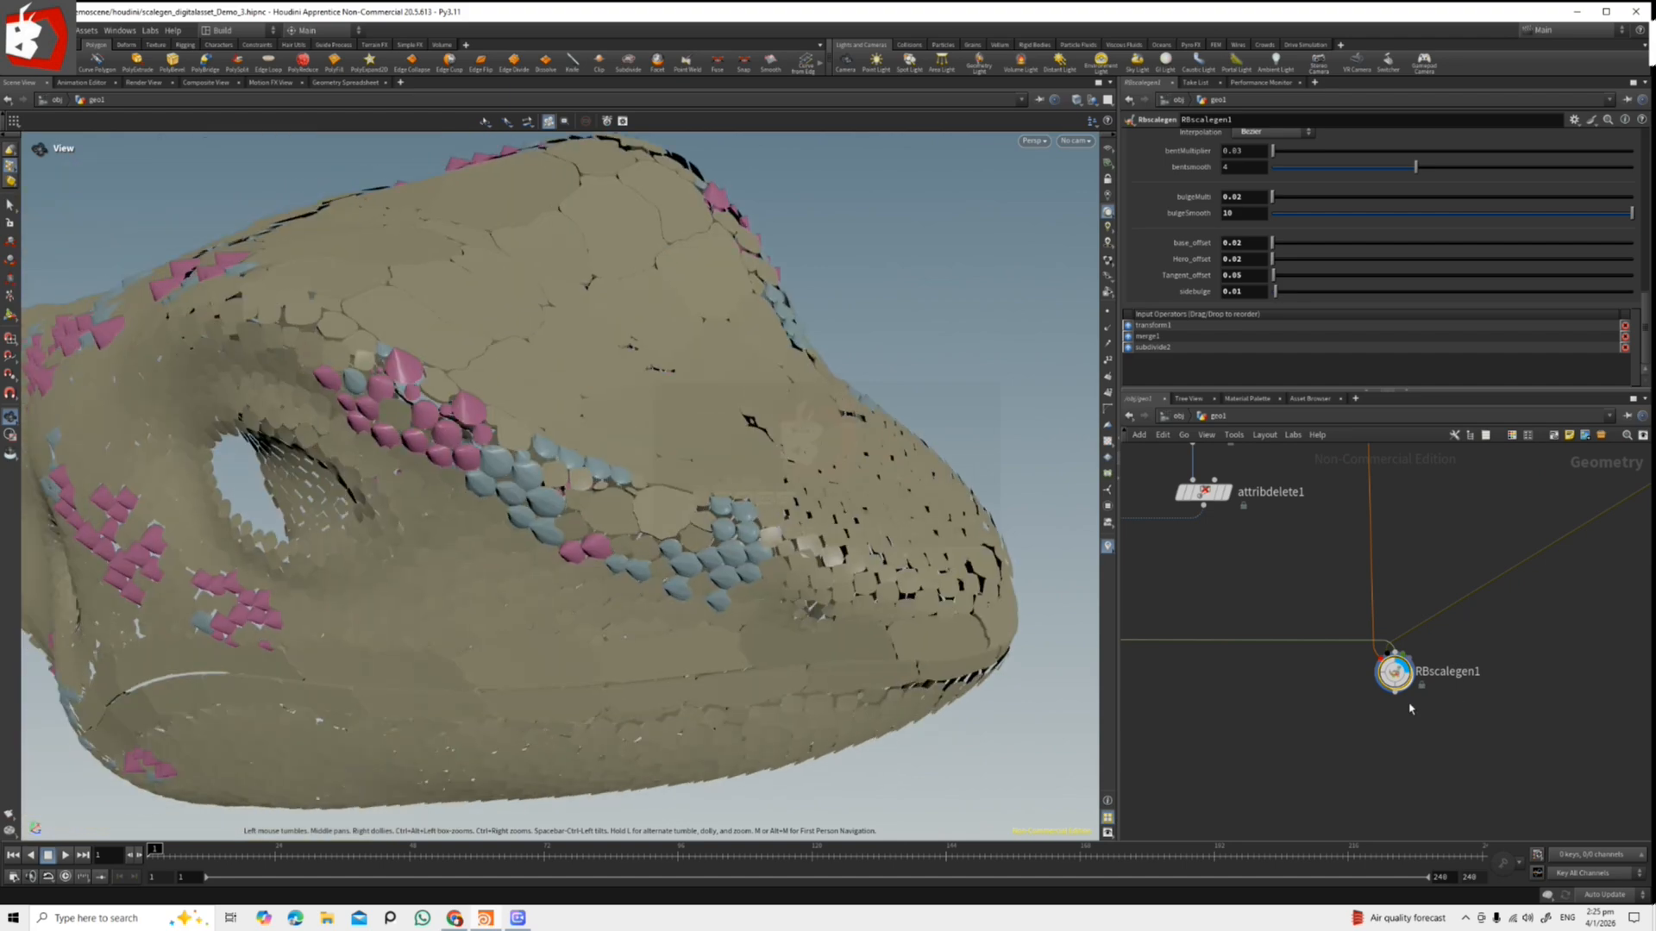
# Switch the RBscalegen1 node to its paint mode, activate the Attribute Paint tool and disable viewport lighting.
pyautogui.moveTo(1645, 321); pyautogui.dragTo(1645, 188)
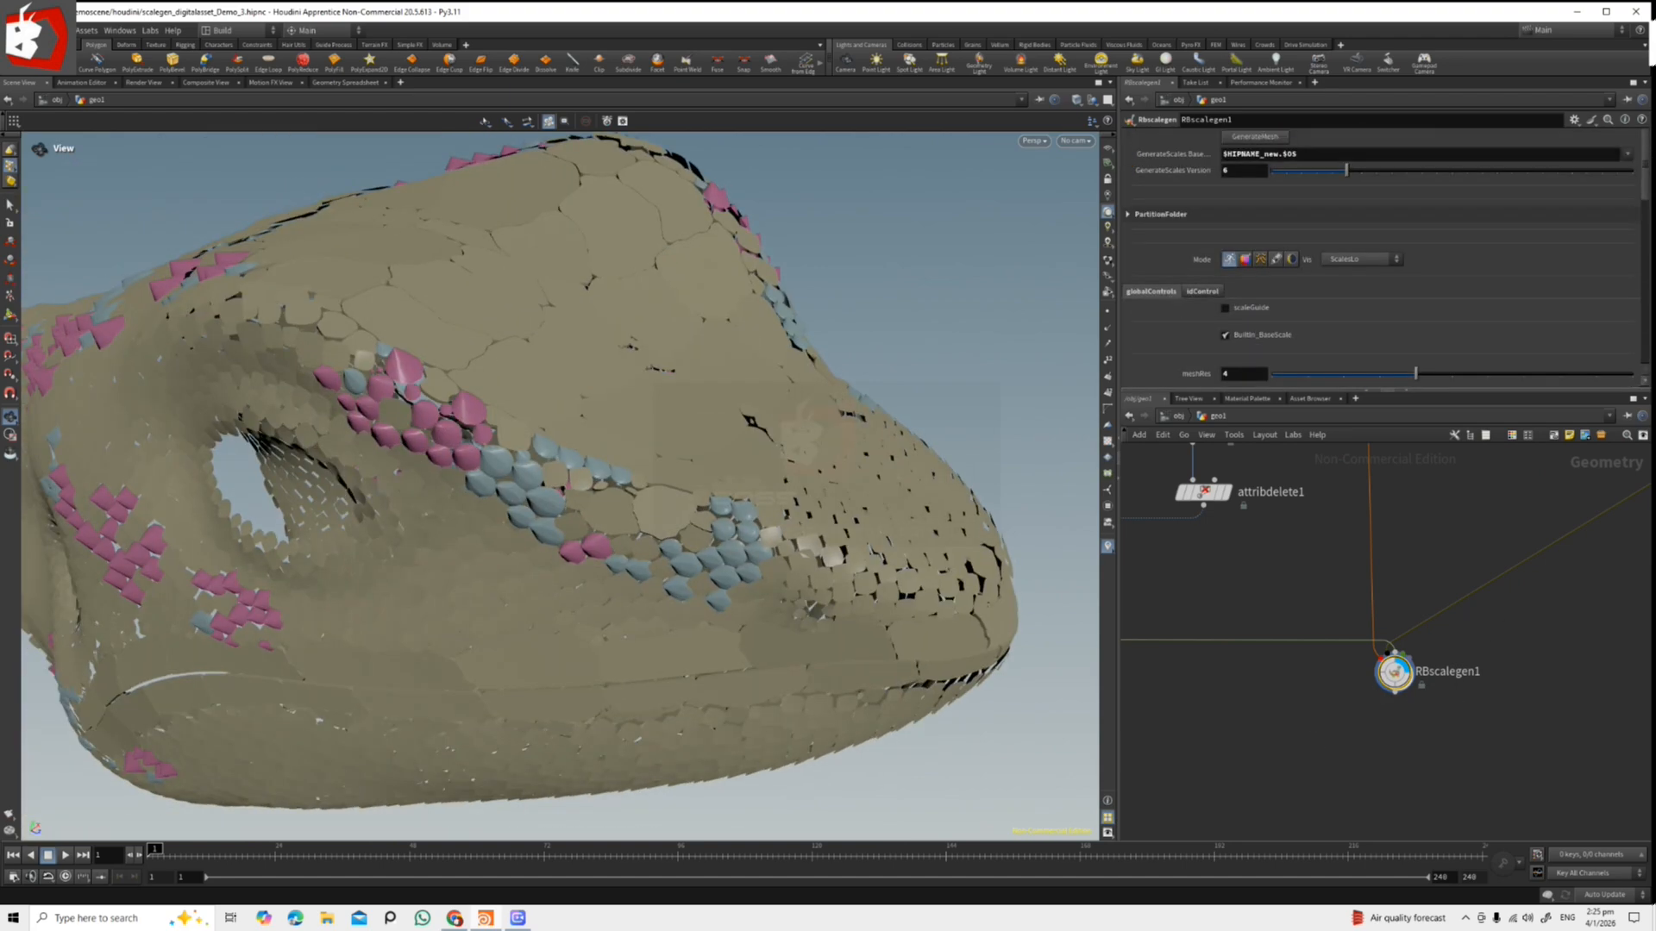
pyautogui.click(10, 317)
pyautogui.moveTo(780, 557); pyautogui.dragTo(775, 463)
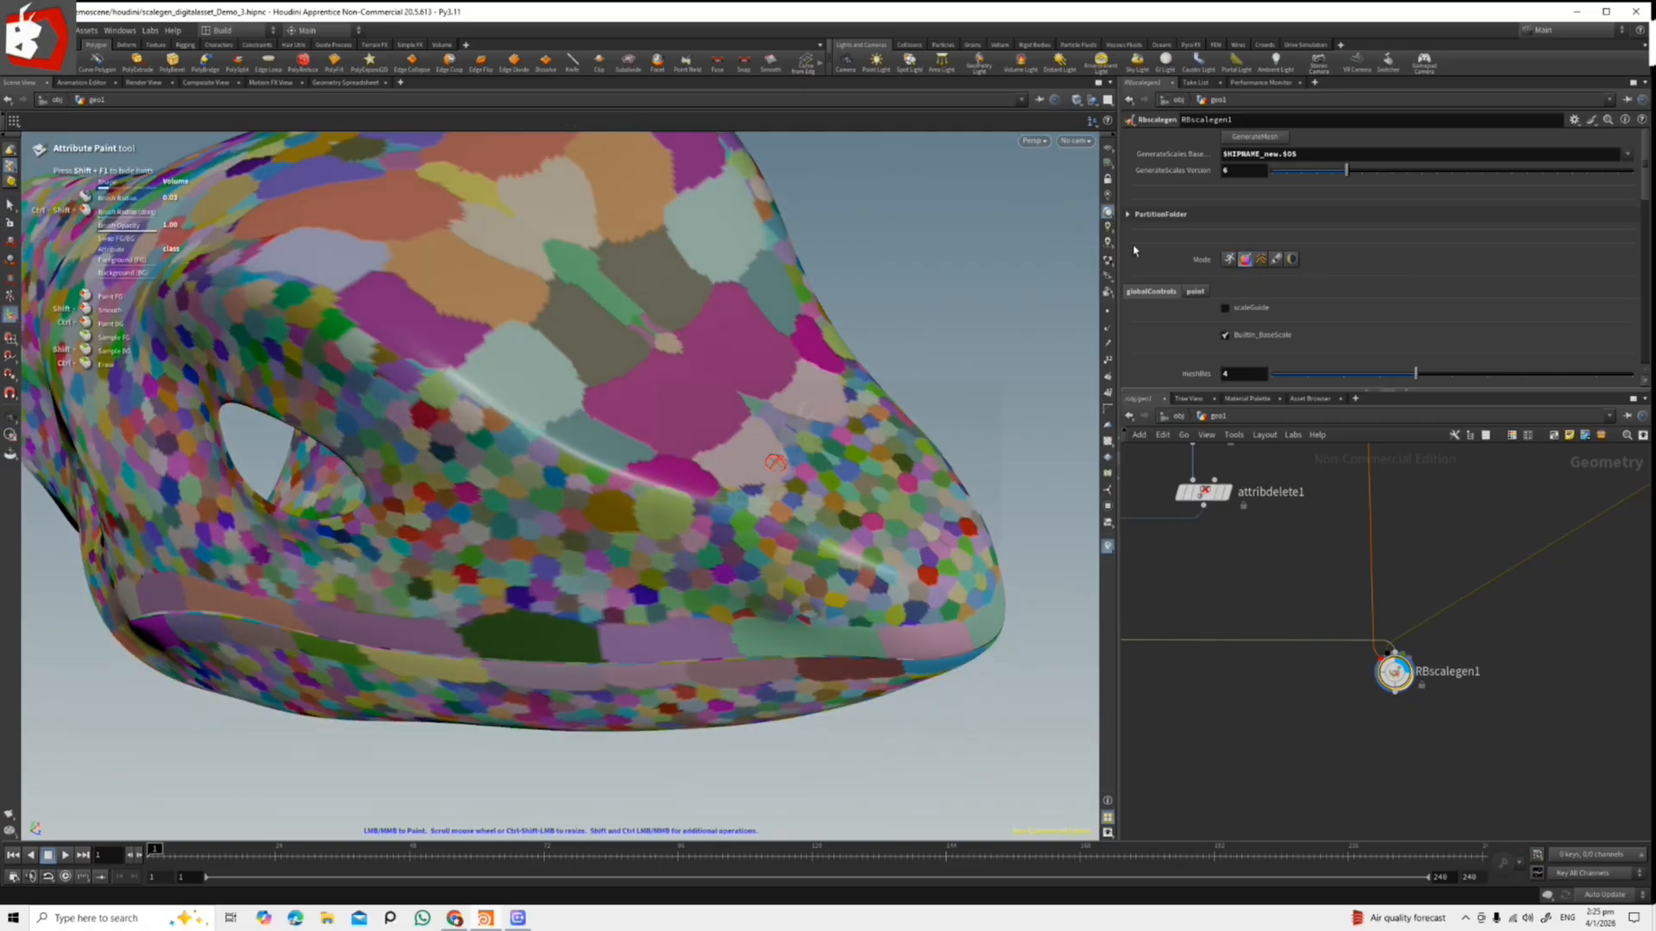
pyautogui.click(1107, 197)
pyautogui.moveTo(774, 553)
pyautogui.keyDown('alt'); pyautogui.mouseDown()
pyautogui.moveTo(747, 517)
pyautogui.moveTo(770, 580)
pyautogui.mouseUp(); pyautogui.keyUp('alt')
pyautogui.keyDown('alt'); pyautogui.moveTo(770, 580); pyautogui.dragTo(372, 417, button='right'); pyautogui.keyUp('alt')
pyautogui.keyDown('alt'); pyautogui.moveTo(595, 413); pyautogui.dragTo(843, 396, button='right'); pyautogui.keyUp('alt')
pyautogui.keyDown('alt'); pyautogui.moveTo(842, 396); pyautogui.dragTo(659, 471, button='middle'); pyautogui.keyUp('alt')
pyautogui.keyDown('alt'); pyautogui.moveTo(659, 472); pyautogui.dragTo(648, 488); pyautogui.keyUp('alt')
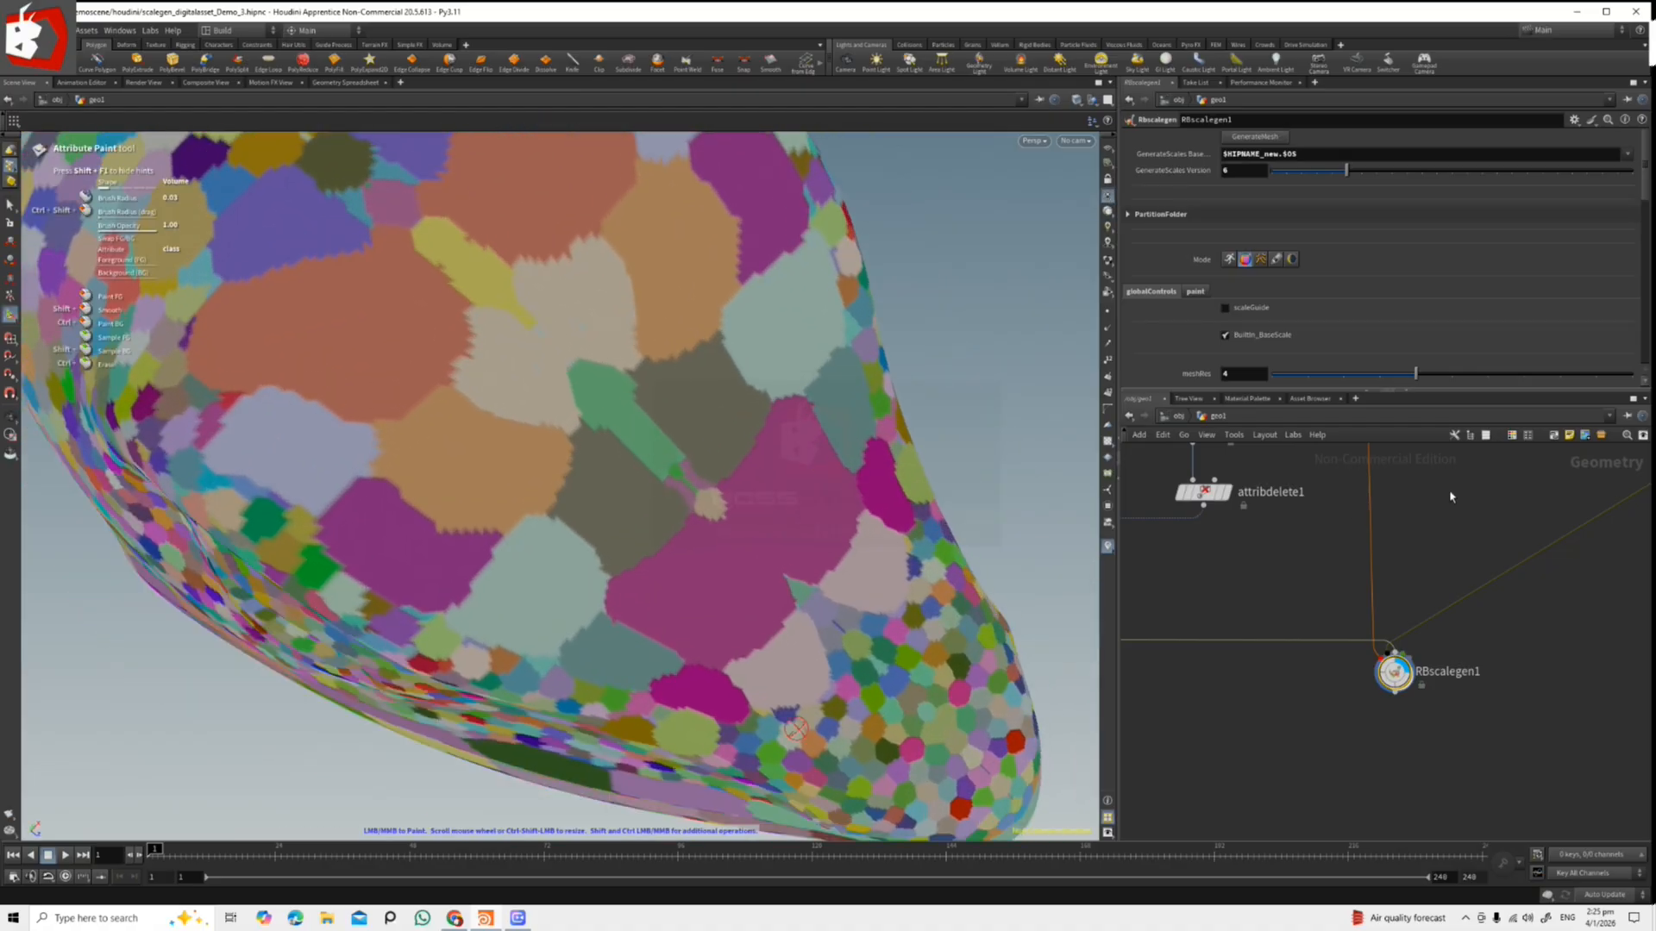
# Show the node's paint settings and enable clearBG so only the large painted scale patches stand out.
pyautogui.click(1198, 294)
pyautogui.keyDown('alt'); pyautogui.moveTo(609, 452); pyautogui.dragTo(562, 438); pyautogui.keyUp('alt')
pyautogui.keyDown('alt'); pyautogui.moveTo(562, 438); pyautogui.dragTo(611, 366, button='right'); pyautogui.keyUp('alt')
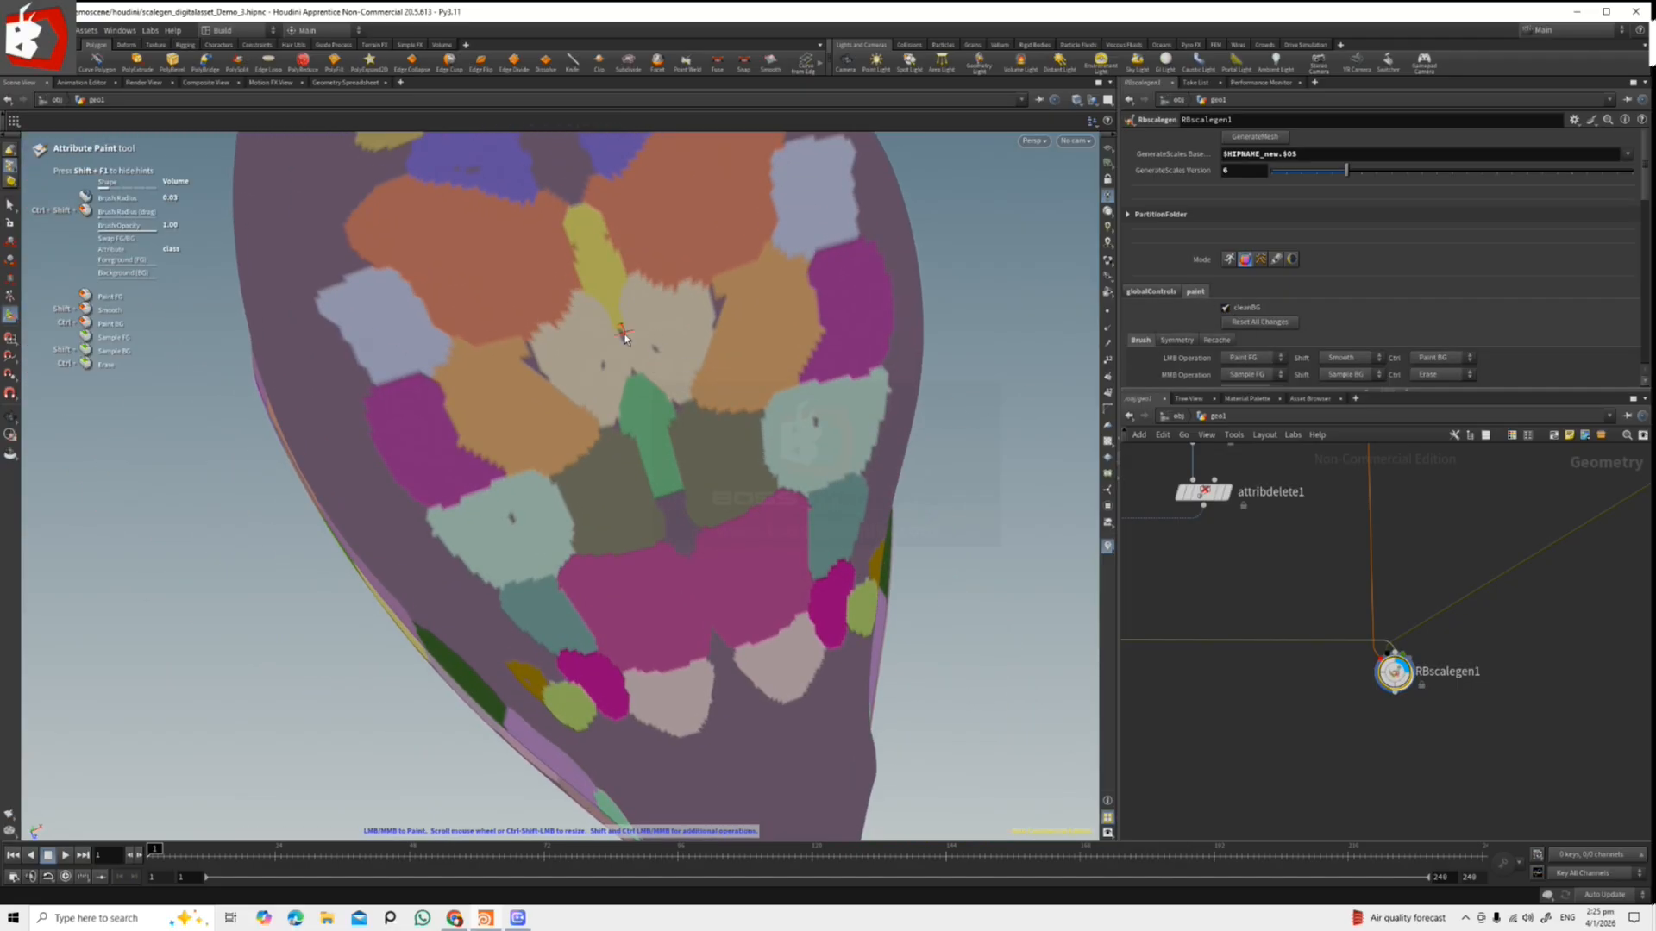
pyautogui.keyDown('alt'); pyautogui.moveTo(570, 459); pyautogui.dragTo(555, 543); pyautogui.keyUp('alt')
pyautogui.keyDown('alt'); pyautogui.moveTo(554, 543); pyautogui.dragTo(571, 452, button='right'); pyautogui.keyUp('alt')
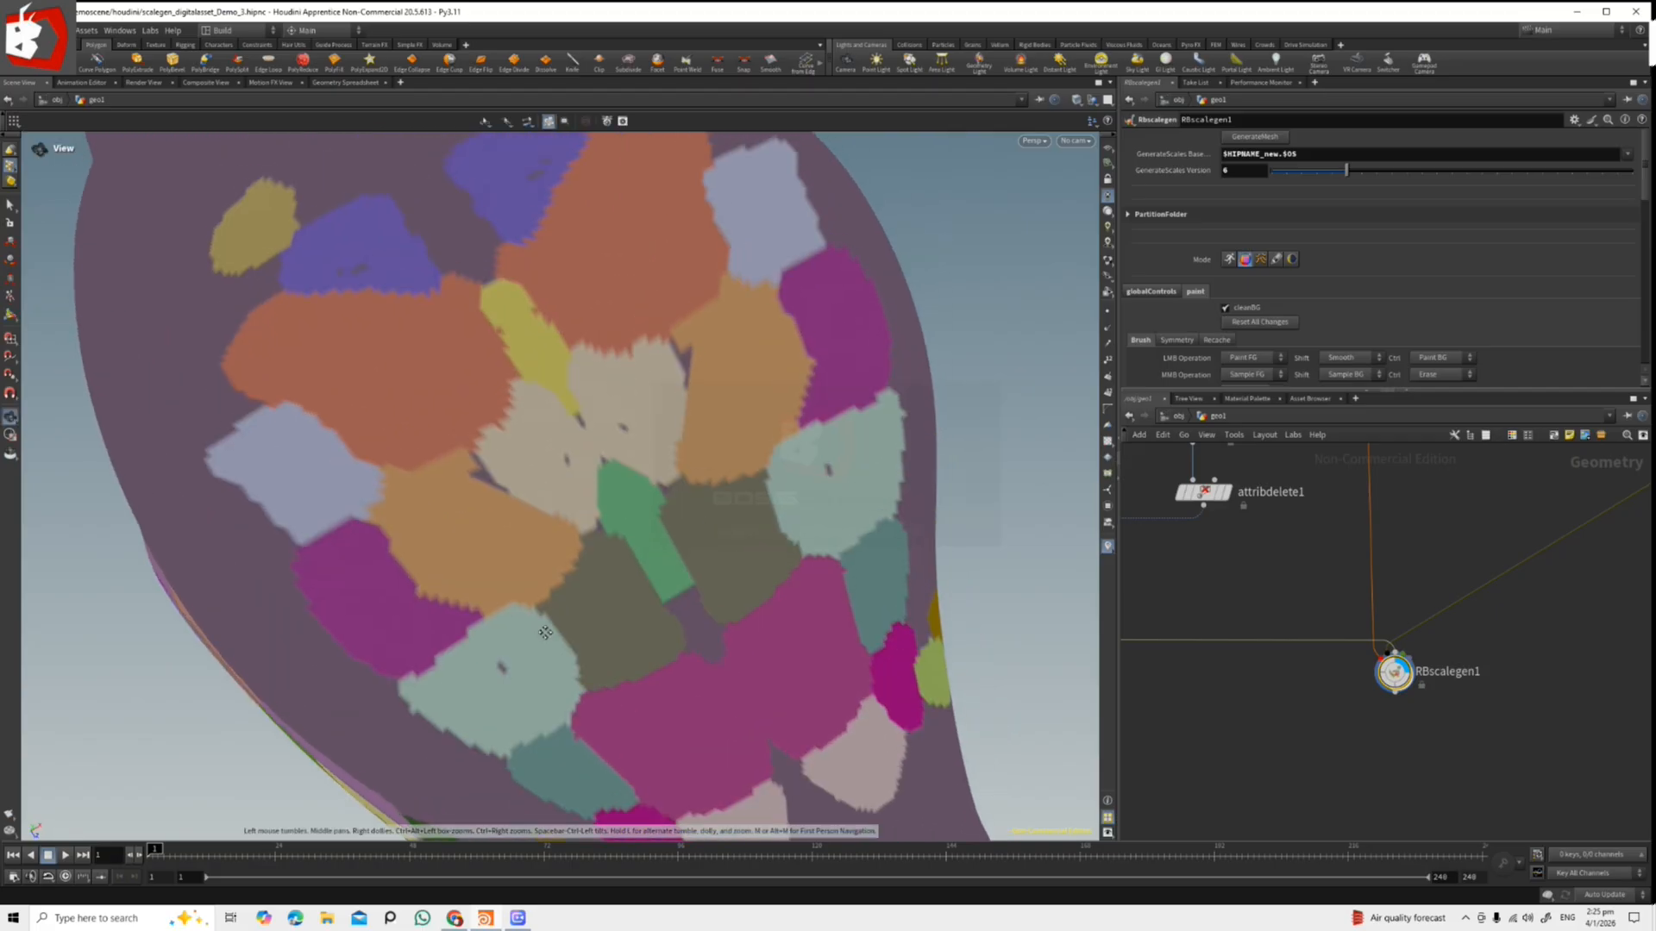
pyautogui.keyDown('alt'); pyautogui.moveTo(571, 452); pyautogui.dragTo(588, 590, button='middle'); pyautogui.keyUp('alt')
pyautogui.keyDown('alt'); pyautogui.moveTo(588, 589); pyautogui.dragTo(618, 609, button='right'); pyautogui.keyUp('alt')
pyautogui.press('Return')
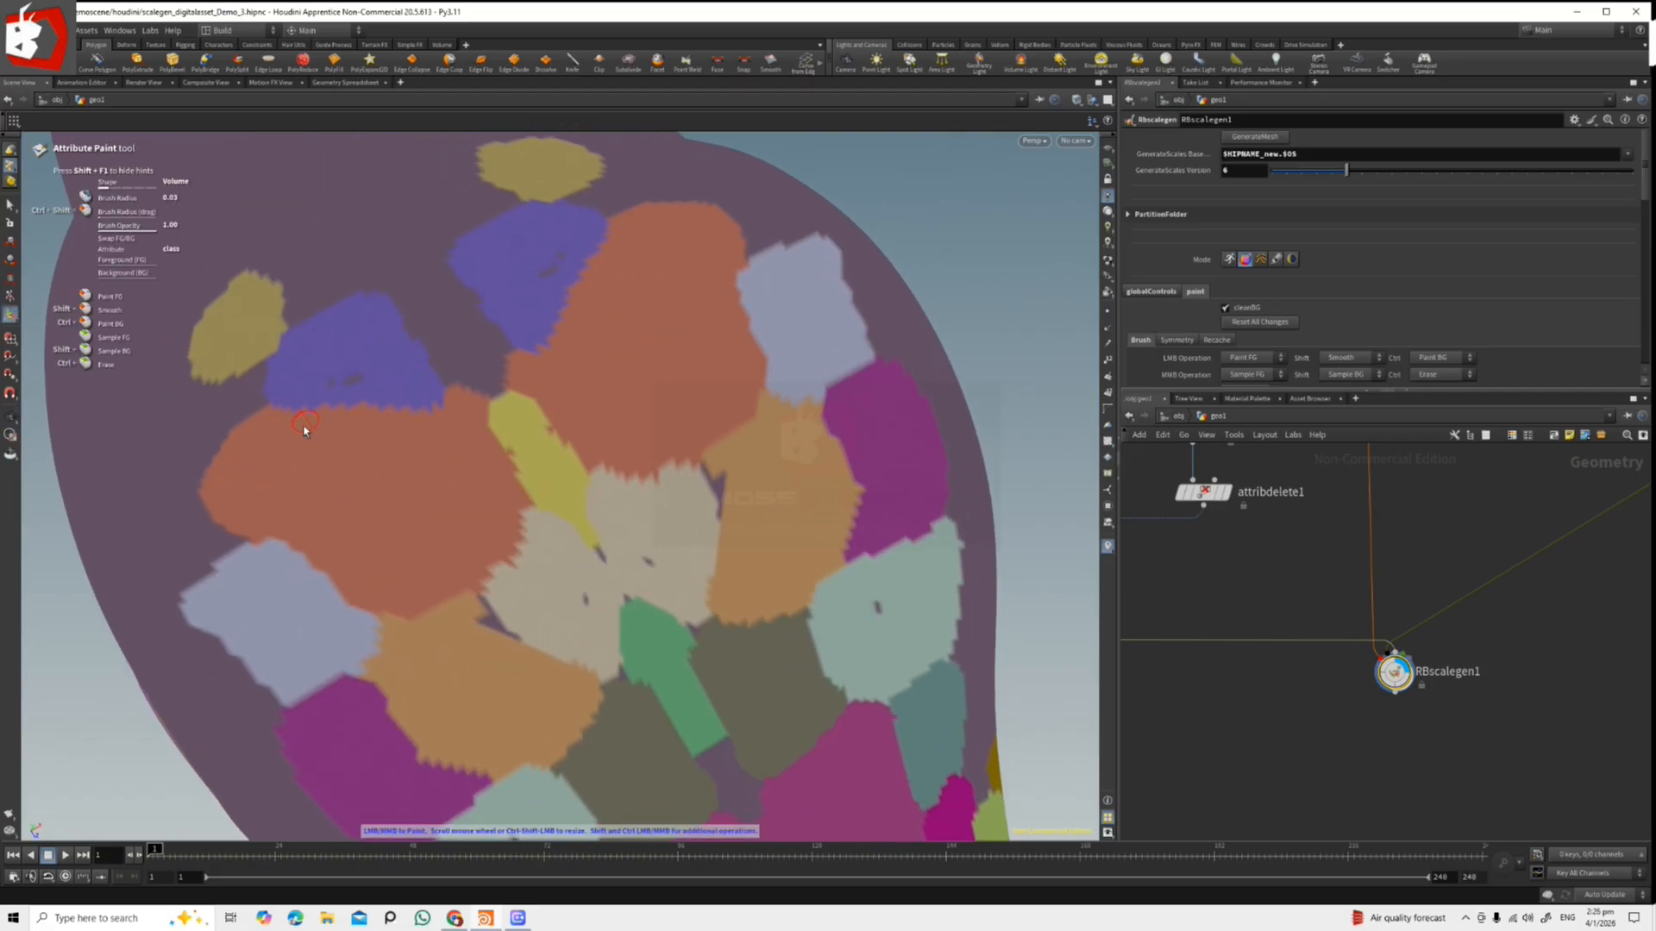
# Turn off MirrorScales in the global controls to work on one half of the head.
pyautogui.keyDown('alt'); pyautogui.moveTo(320, 413); pyautogui.dragTo(462, 436); pyautogui.keyUp('alt')
pyautogui.keyDown('alt'); pyautogui.moveTo(476, 483); pyautogui.dragTo(561, 451, button='right'); pyautogui.keyUp('alt')
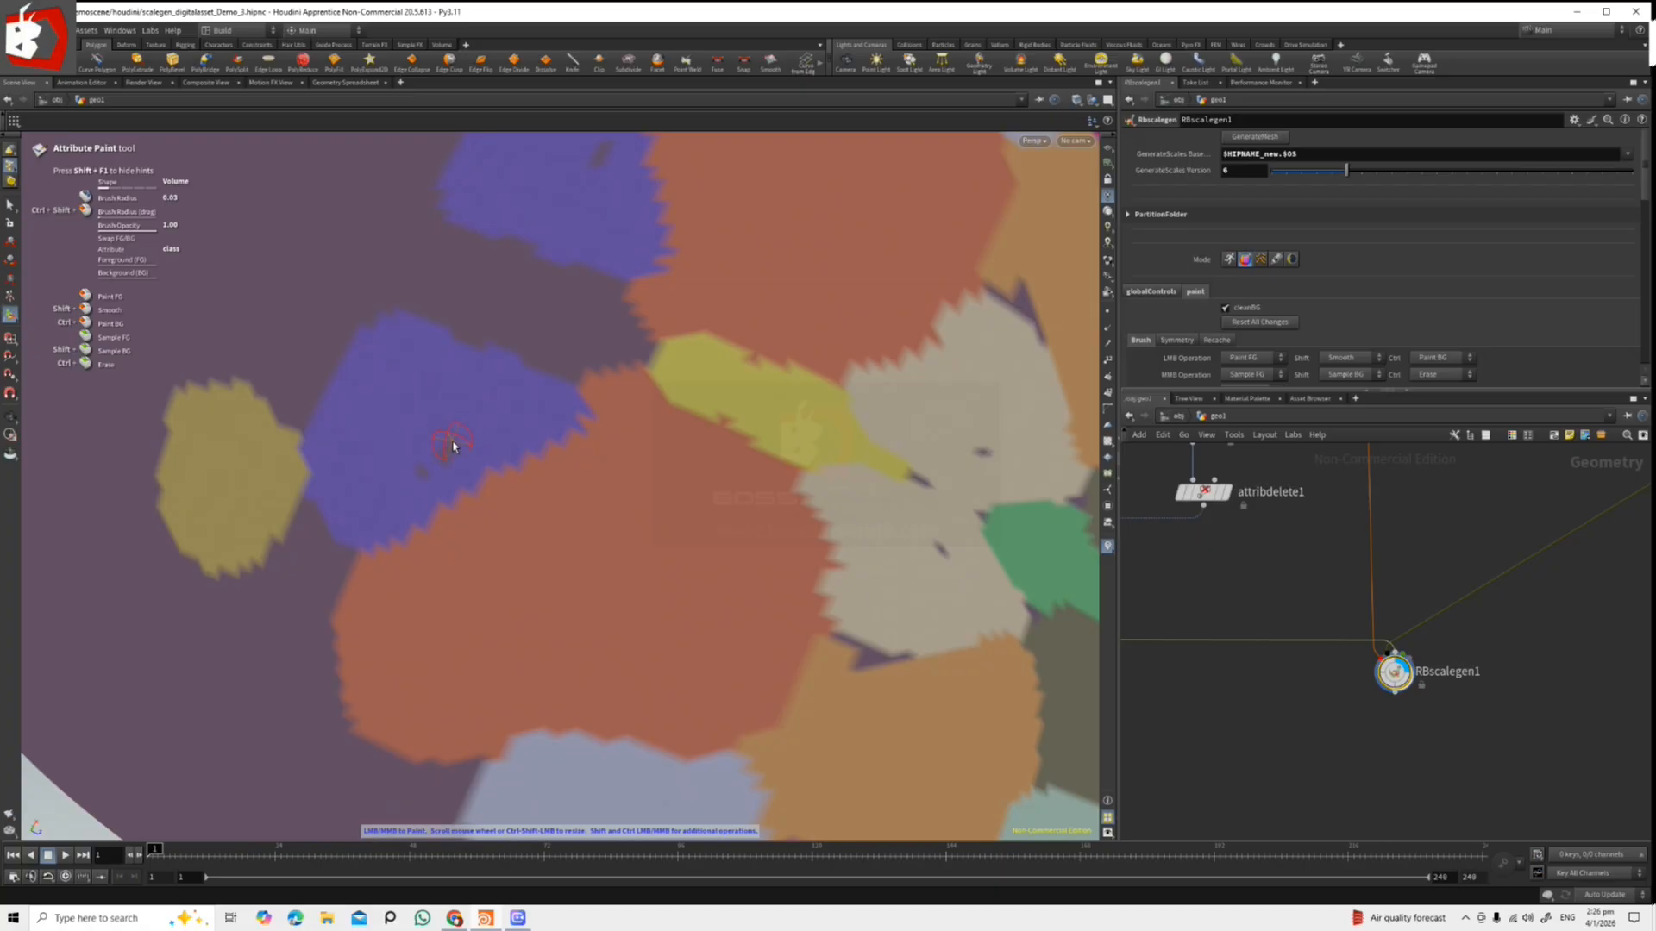
pyautogui.scroll(-2, 1379, 250)
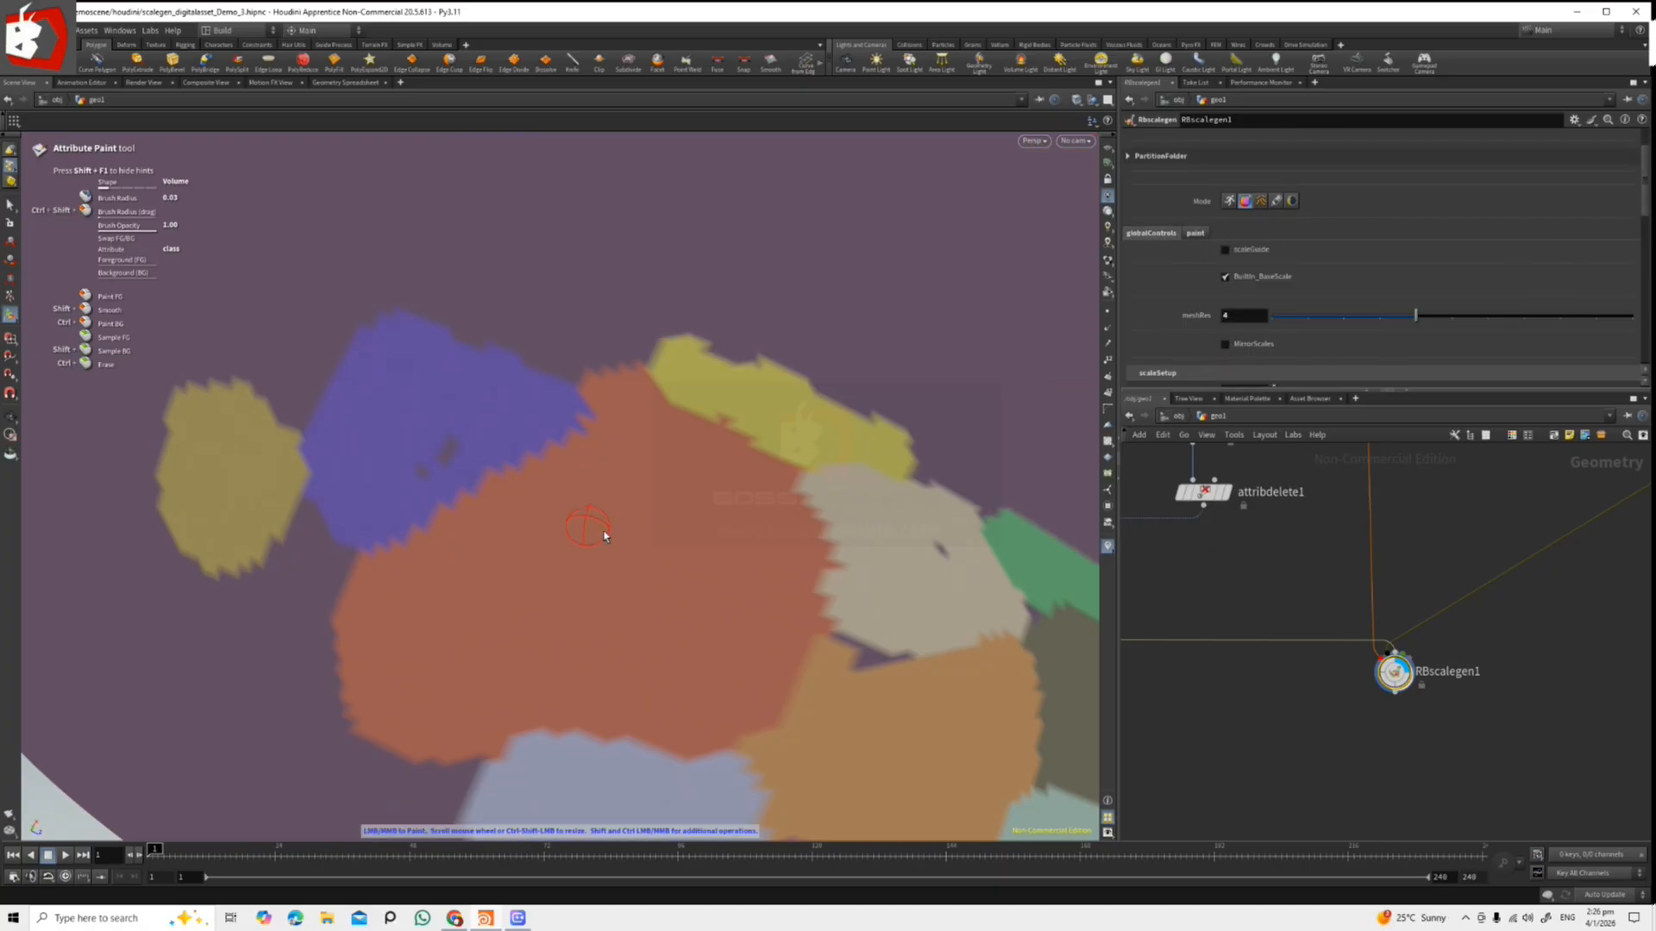
pyautogui.keyDown('alt'); pyautogui.moveTo(441, 461); pyautogui.dragTo(435, 491); pyautogui.keyUp('alt')
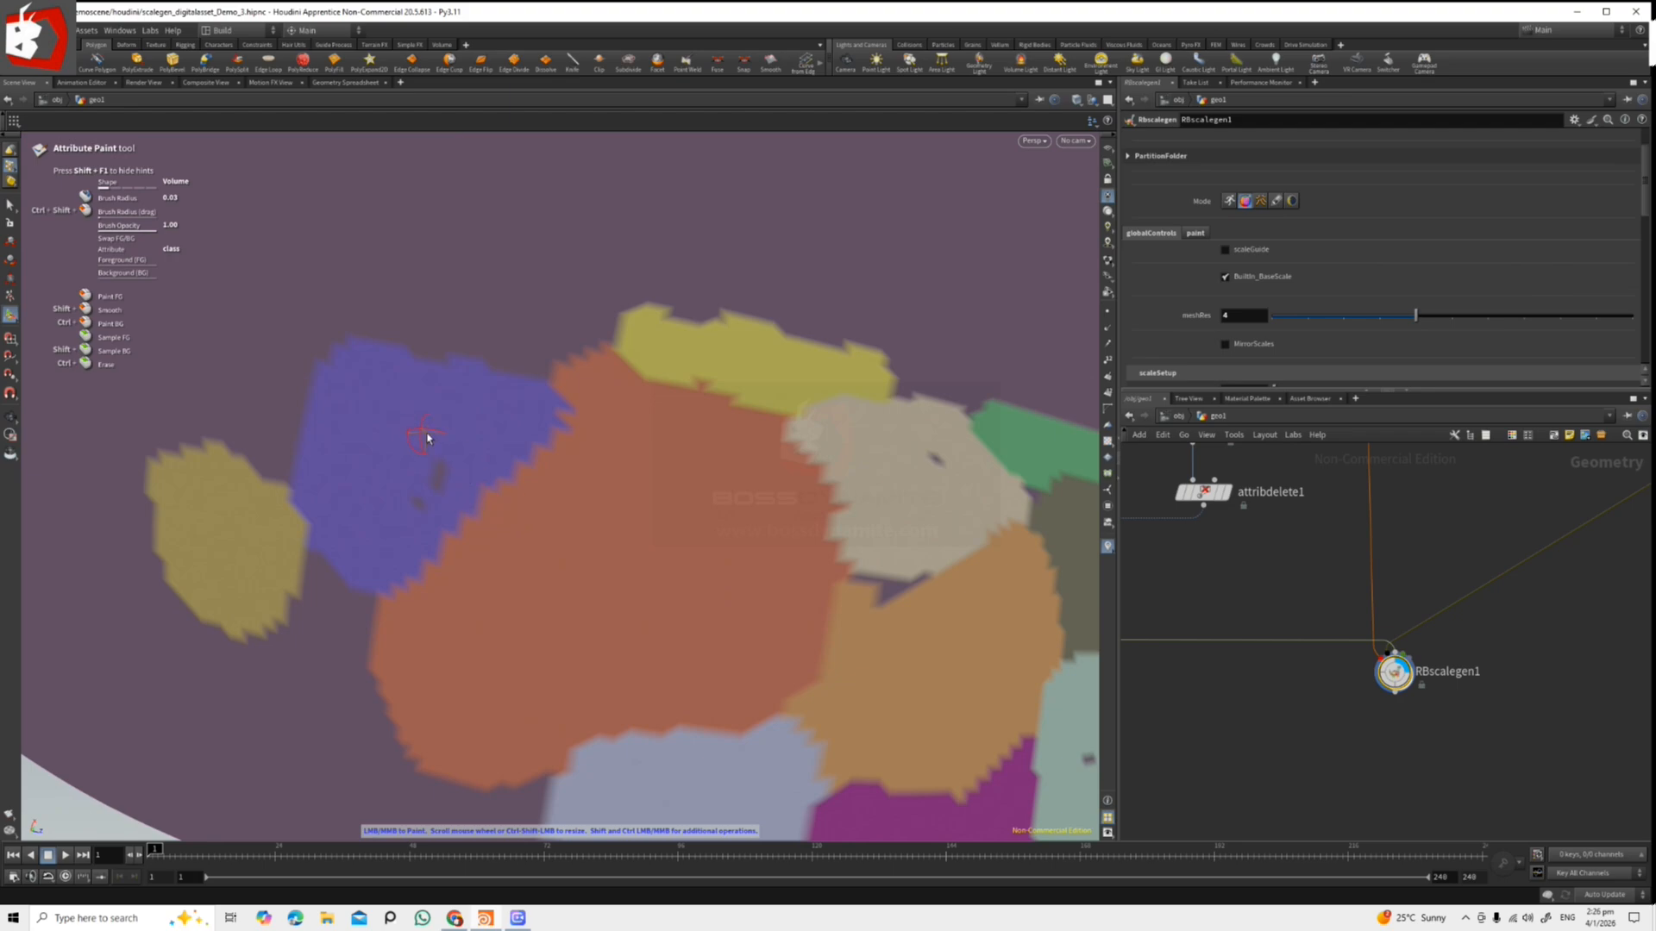
pyautogui.keyDown('alt'); pyautogui.scroll(-6, 709, 554); pyautogui.keyUp('alt')
pyautogui.keyDown('alt'); pyautogui.moveTo(728, 510); pyautogui.dragTo(539, 328); pyautogui.keyUp('alt')
pyautogui.moveTo(633, 517)
pyautogui.keyDown('alt'); pyautogui.mouseDown()
pyautogui.moveTo(457, 351)
pyautogui.moveTo(643, 395)
pyautogui.moveTo(638, 319)
pyautogui.moveTo(661, 543)
pyautogui.mouseUp(); pyautogui.keyUp('alt')
pyautogui.keyDown('alt'); pyautogui.moveTo(660, 544); pyautogui.dragTo(604, 398, button='right'); pyautogui.keyUp('alt')
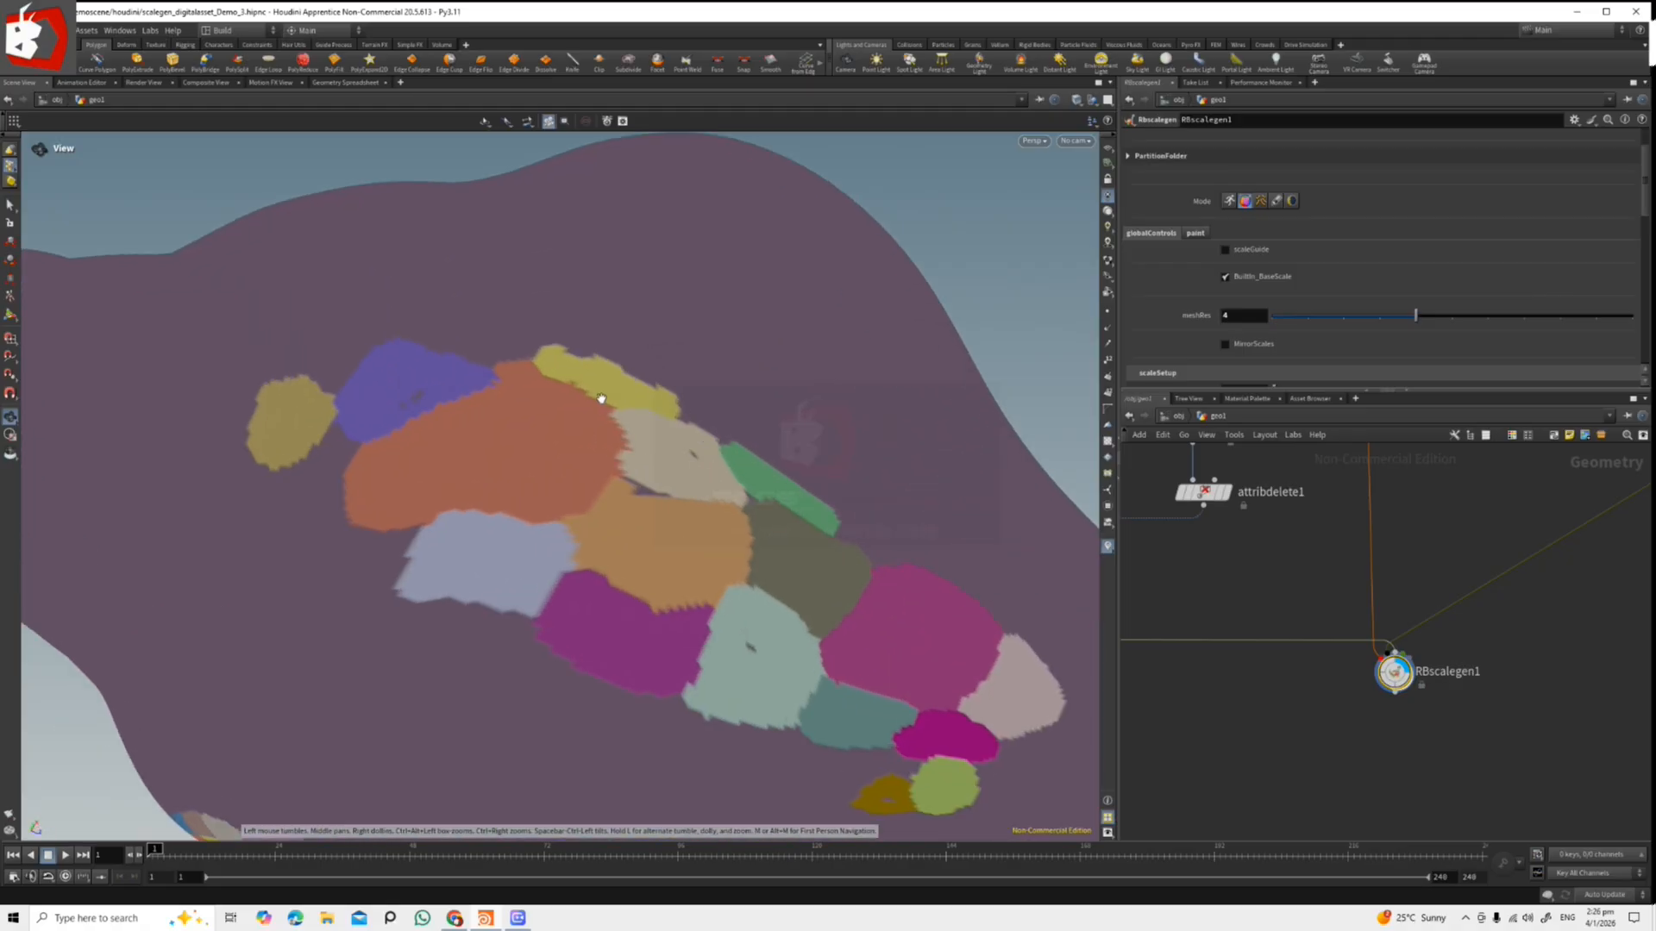
pyautogui.keyDown('alt'); pyautogui.scroll(-4, 807, 505); pyautogui.keyUp('alt')
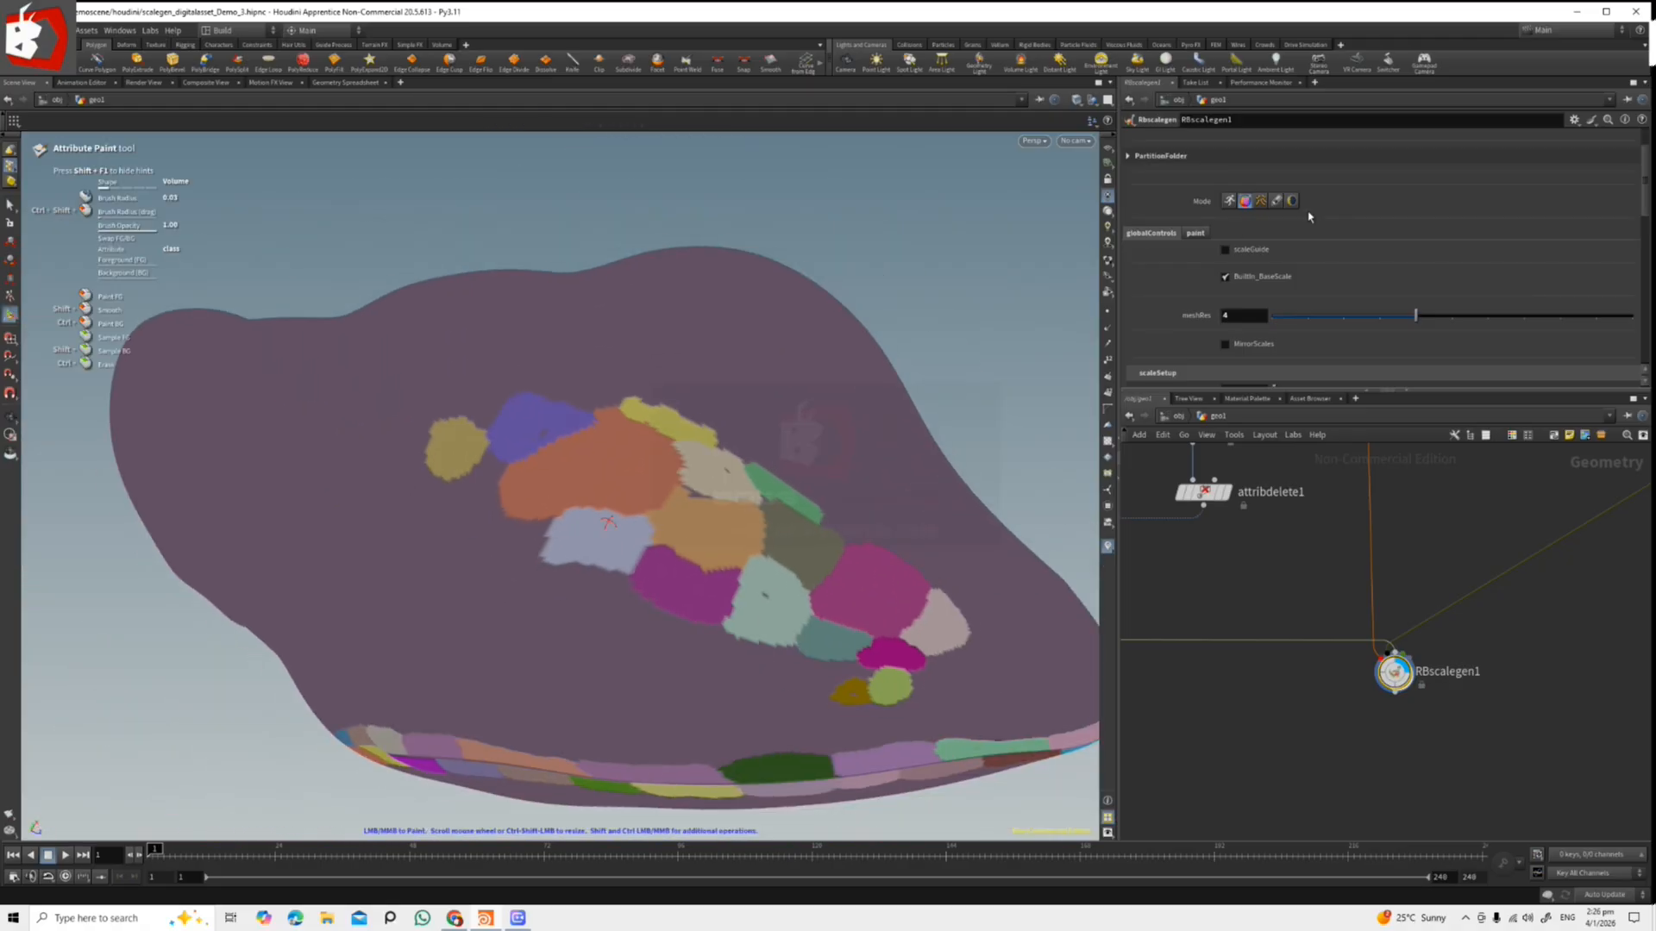
# Expand the PartitionFolder settings and deactivate the partB mesh partition, keeping partA active.
pyautogui.click(1137, 156)
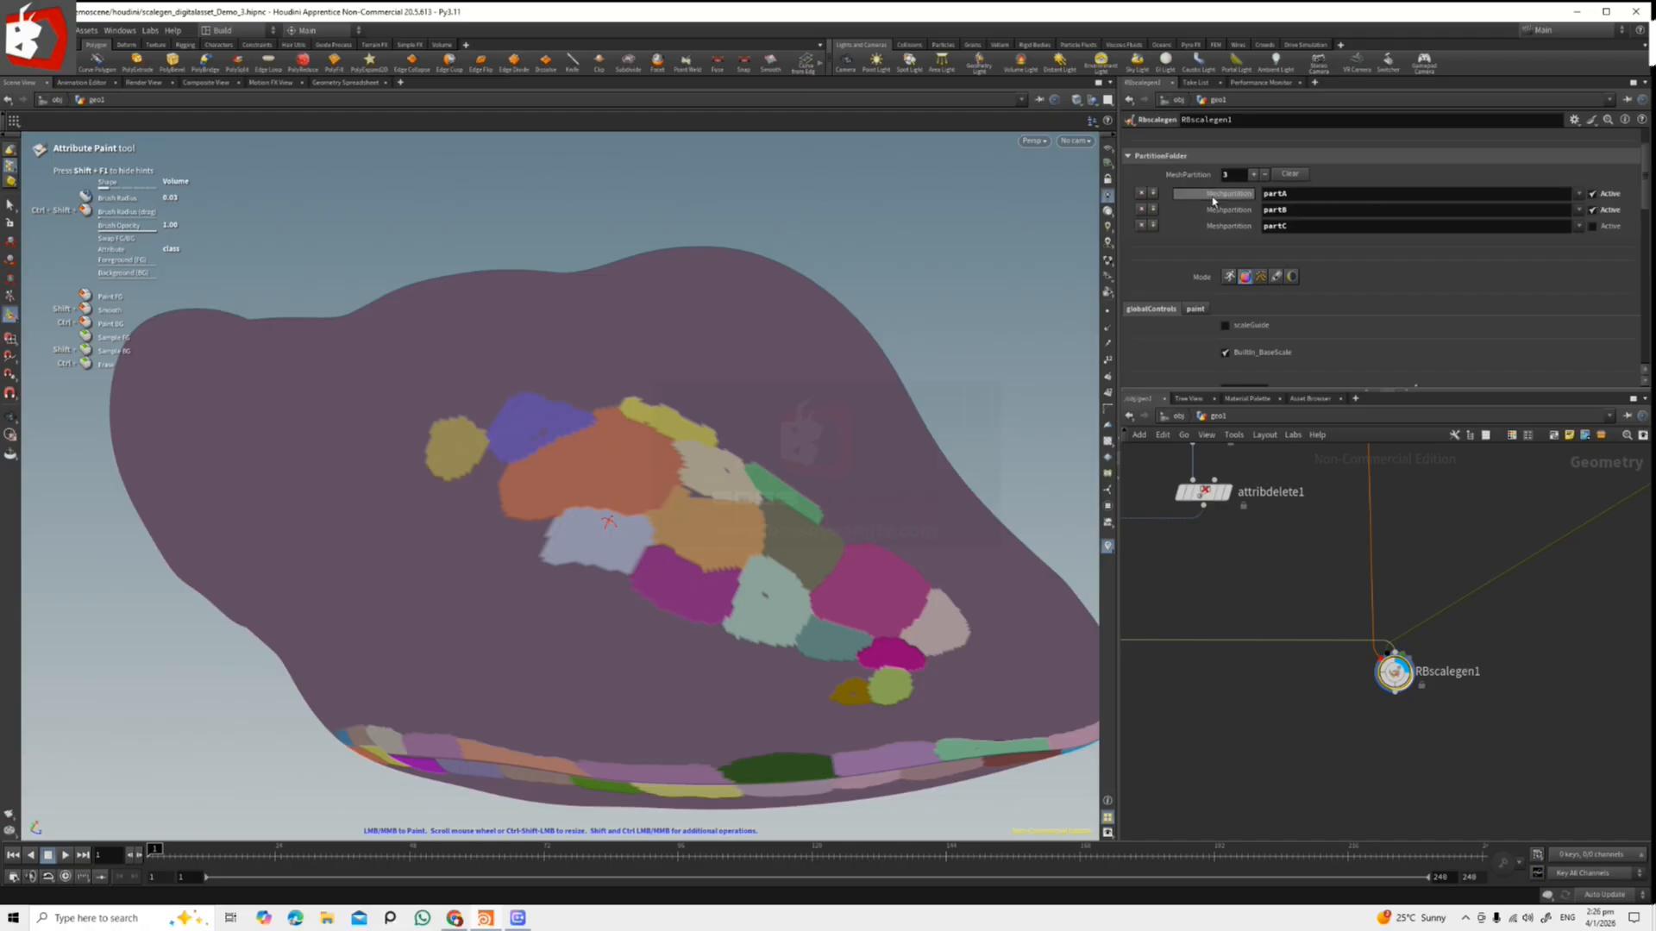
pyautogui.press('Escape')
pyautogui.moveTo(824, 660)
pyautogui.mouseDown()
pyautogui.moveTo(843, 583)
pyautogui.moveTo(579, 475)
pyautogui.mouseUp()
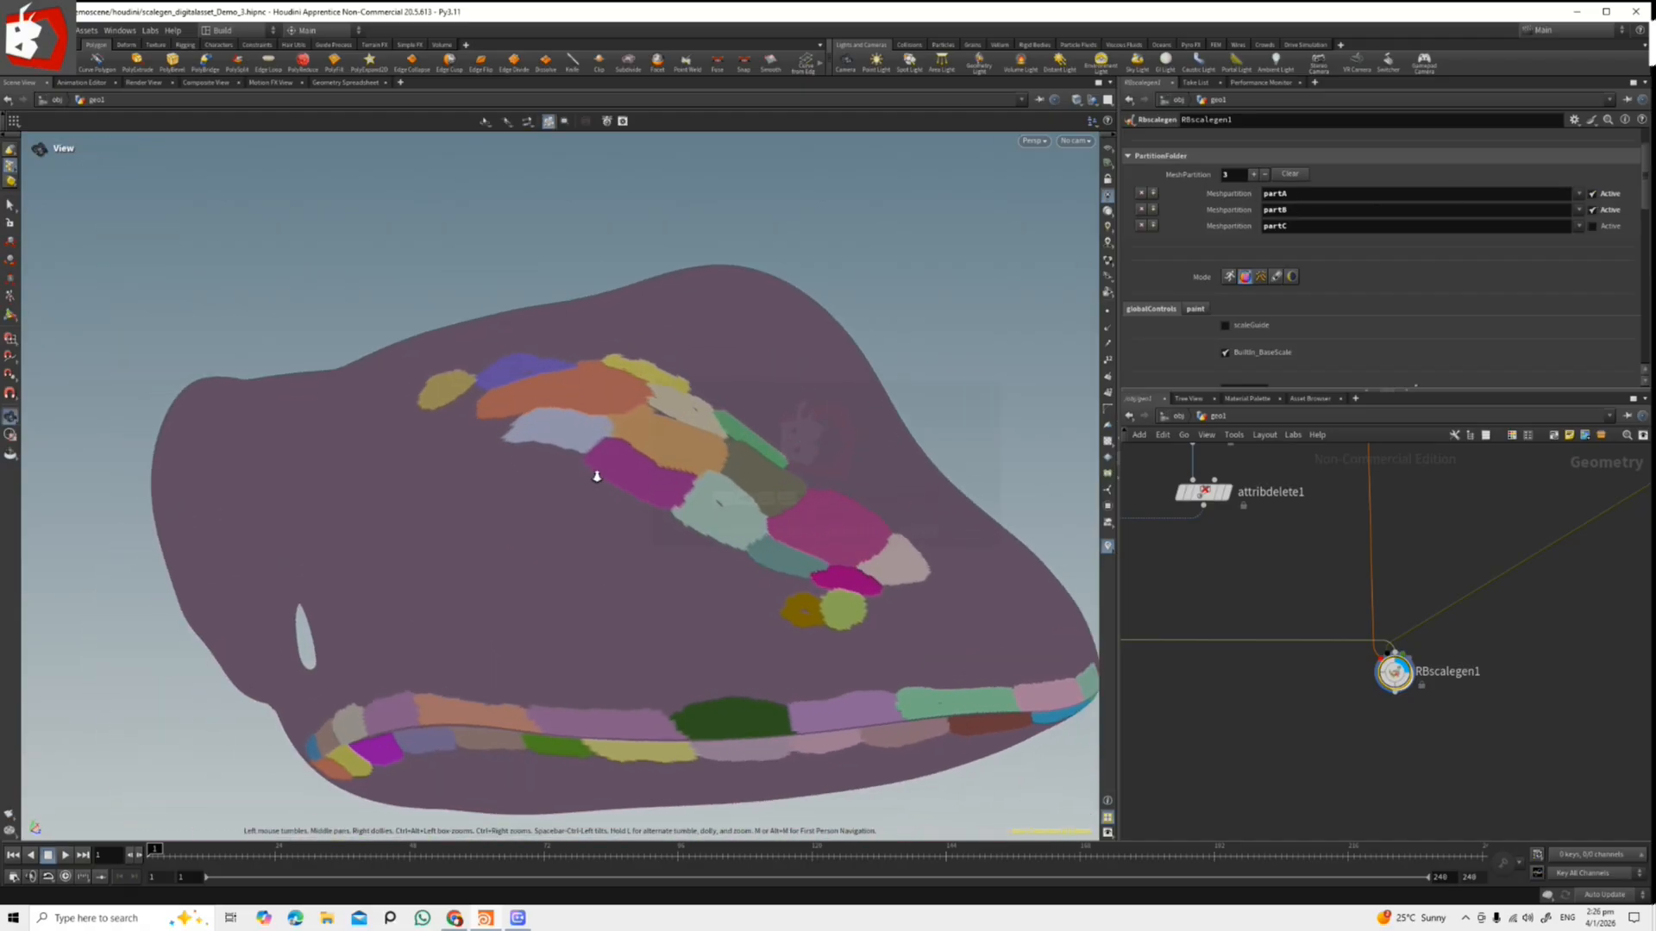
pyautogui.scroll(10, 580, 475)
pyautogui.press('Return')
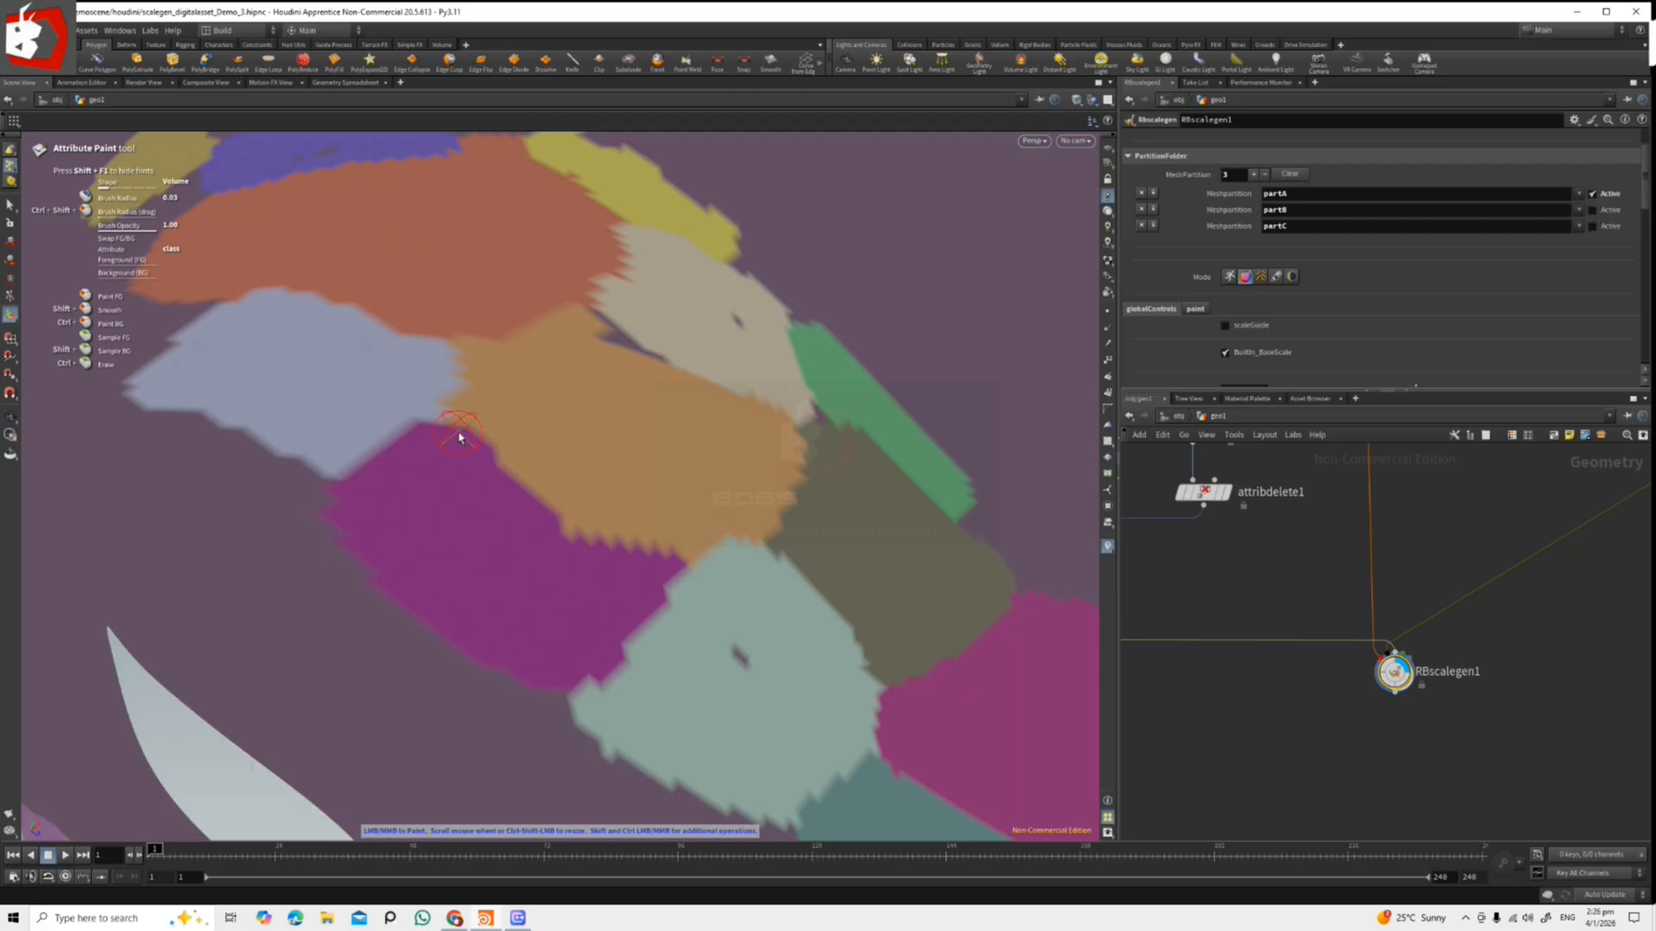
# Paint over the gap between the orange-brown and beige scales on the forehead and fill the beige scale's hole.
pyautogui.keyDown('alt'); pyautogui.moveTo(425, 420); pyautogui.dragTo(314, 322, button='right'); pyautogui.keyUp('alt')
pyautogui.moveTo(314, 321)
pyautogui.keyDown('alt'); pyautogui.mouseDown()
pyautogui.moveTo(739, 322)
pyautogui.moveTo(748, 346)
pyautogui.mouseUp(); pyautogui.keyUp('alt')
pyautogui.keyDown('alt'); pyautogui.moveTo(842, 464); pyautogui.dragTo(598, 541); pyautogui.keyUp('alt')
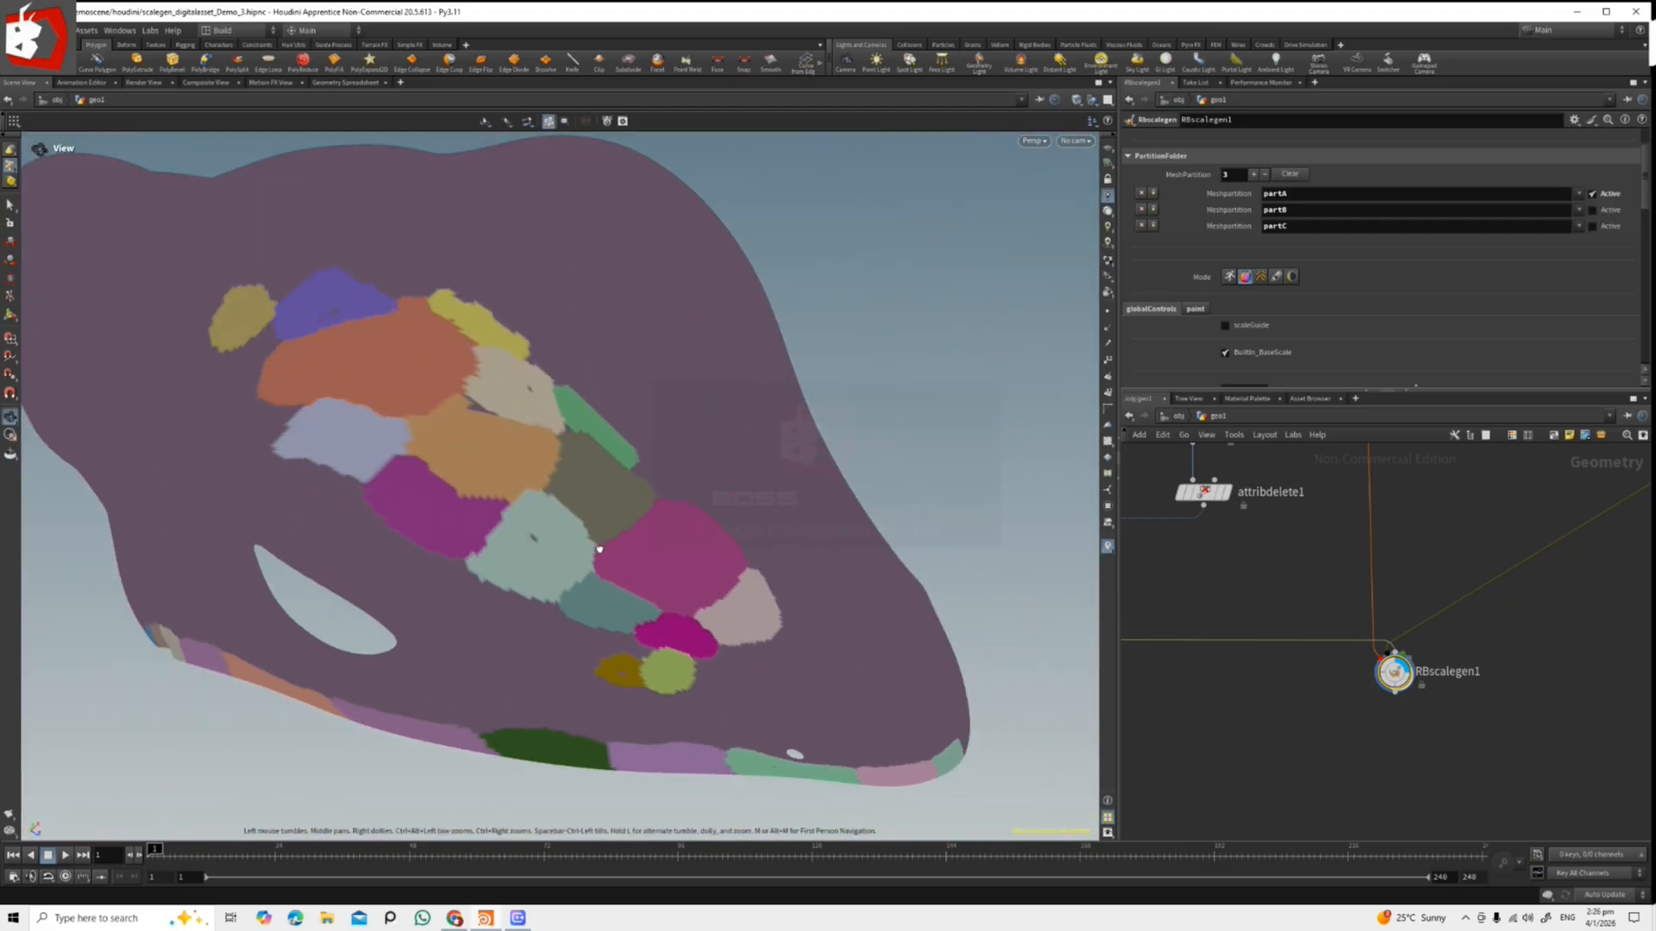
pyautogui.scroll(8, 598, 541)
pyautogui.press('Return')
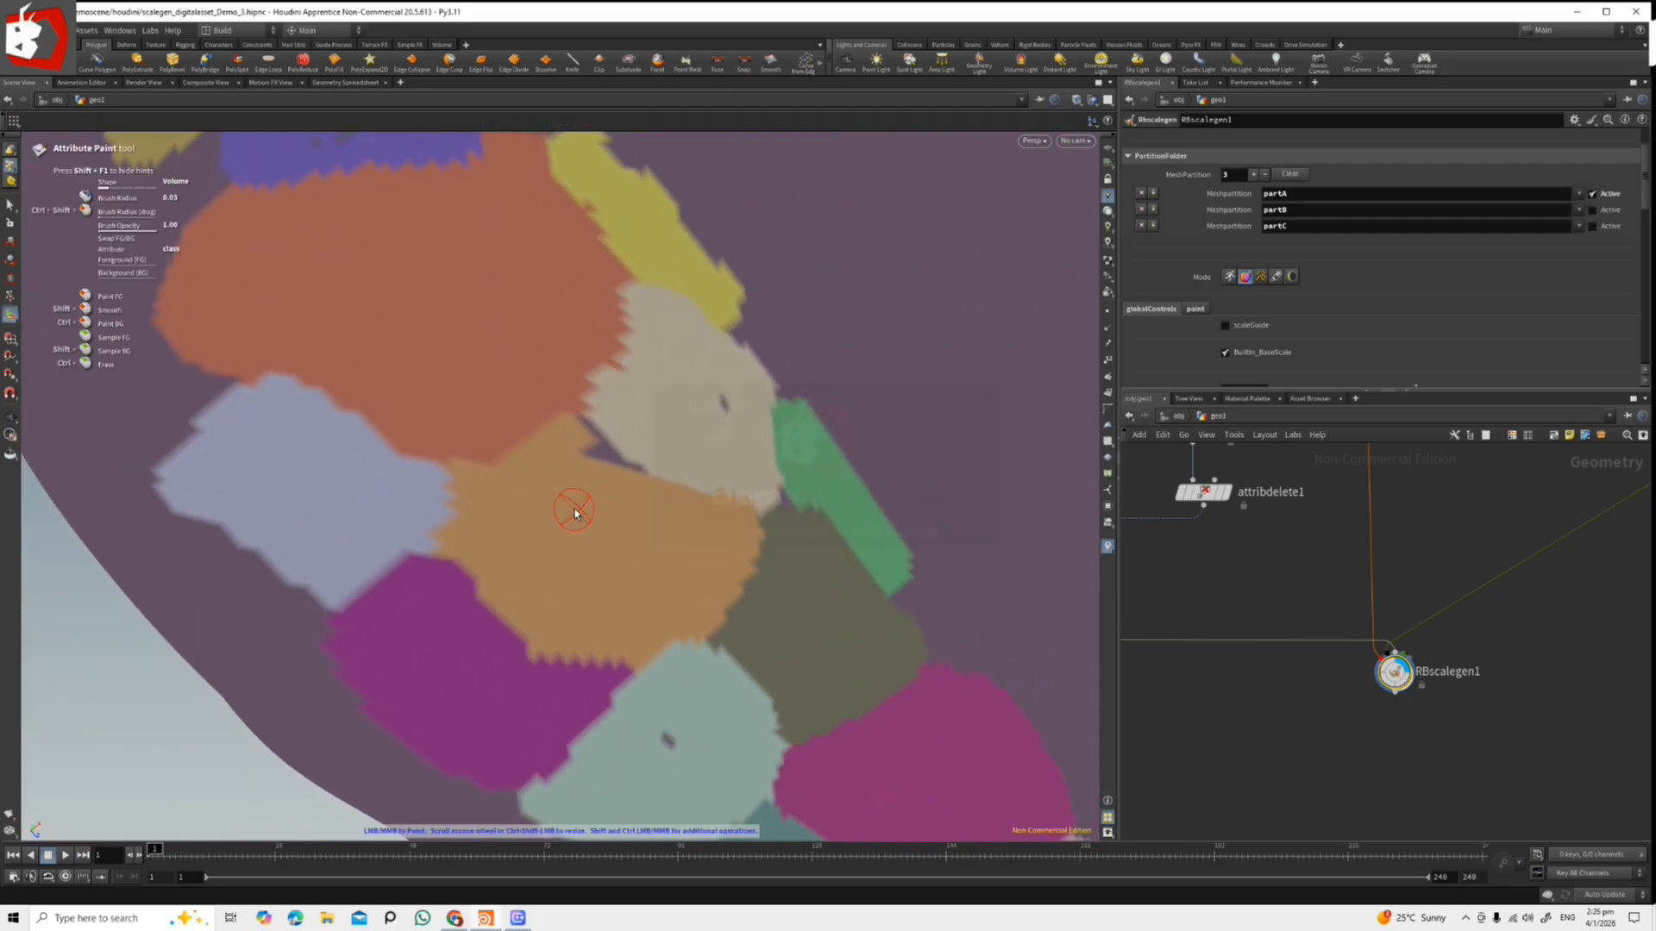
pyautogui.moveTo(579, 436); pyautogui.dragTo(630, 459)
pyautogui.moveTo(741, 526)
pyautogui.keyDown('alt'); pyautogui.mouseDown()
pyautogui.moveTo(647, 451)
pyautogui.moveTo(691, 437)
pyautogui.moveTo(700, 372)
pyautogui.moveTo(657, 390)
pyautogui.moveTo(630, 429)
pyautogui.moveTo(722, 449)
pyautogui.mouseUp(); pyautogui.keyUp('alt')
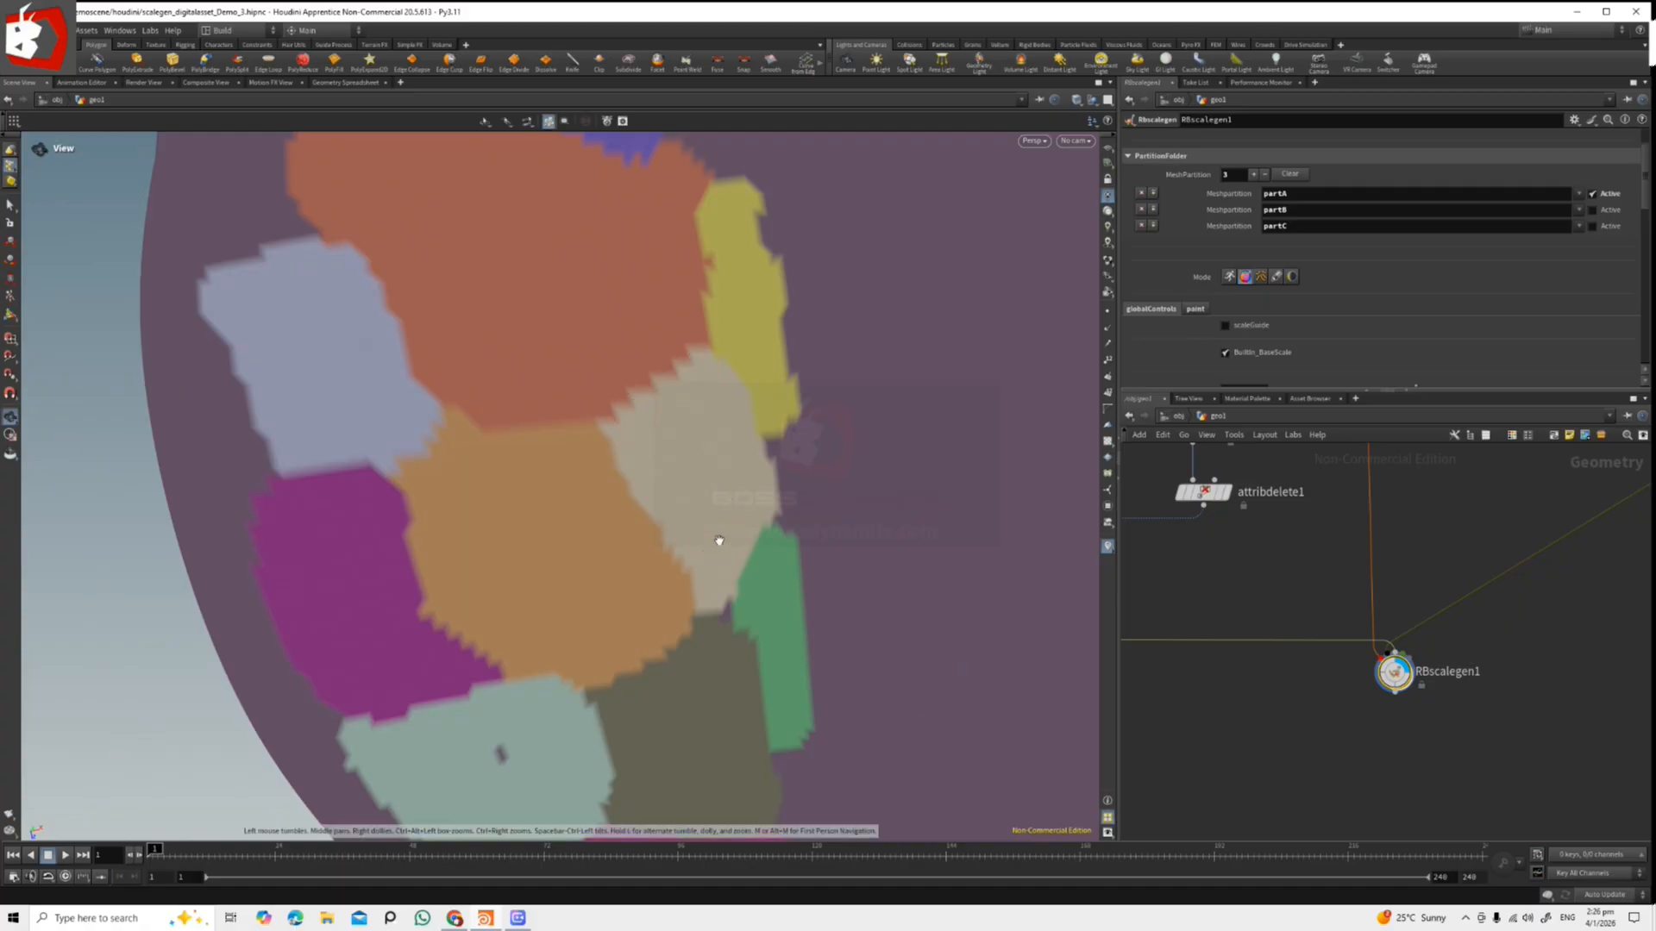
pyautogui.keyDown('alt'); pyautogui.moveTo(728, 547); pyautogui.dragTo(750, 488); pyautogui.keyUp('alt')
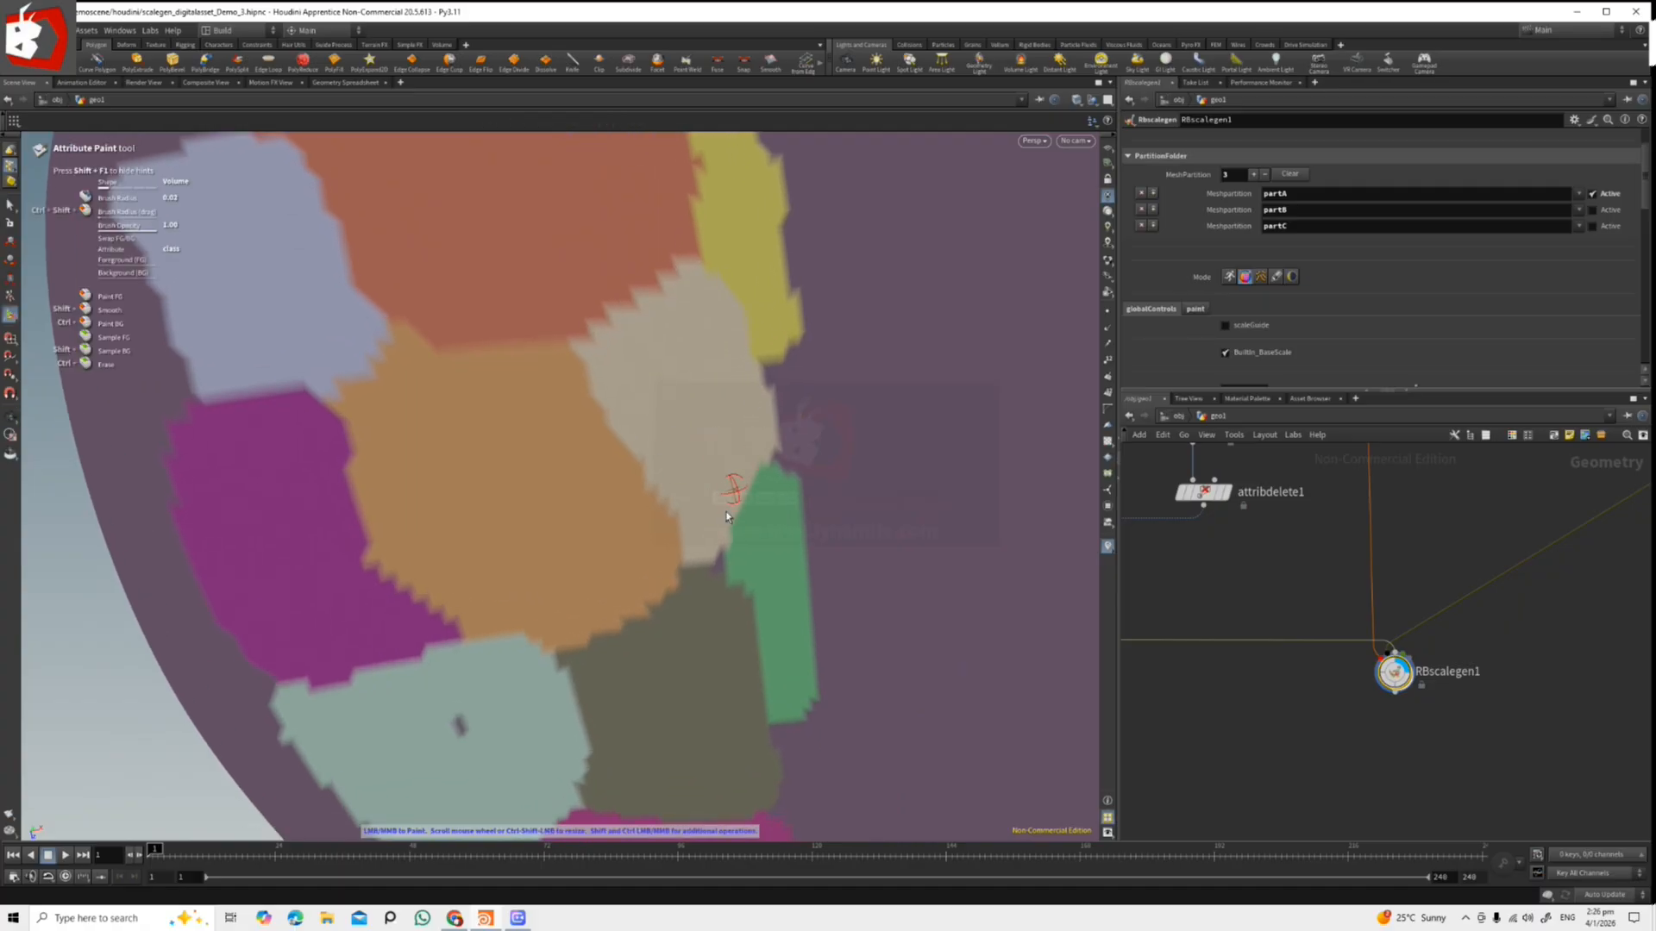
# Extend the beige scale's paint along its borders with the orange-brown, green and yellow scales.
pyautogui.moveTo(691, 558); pyautogui.dragTo(656, 484)
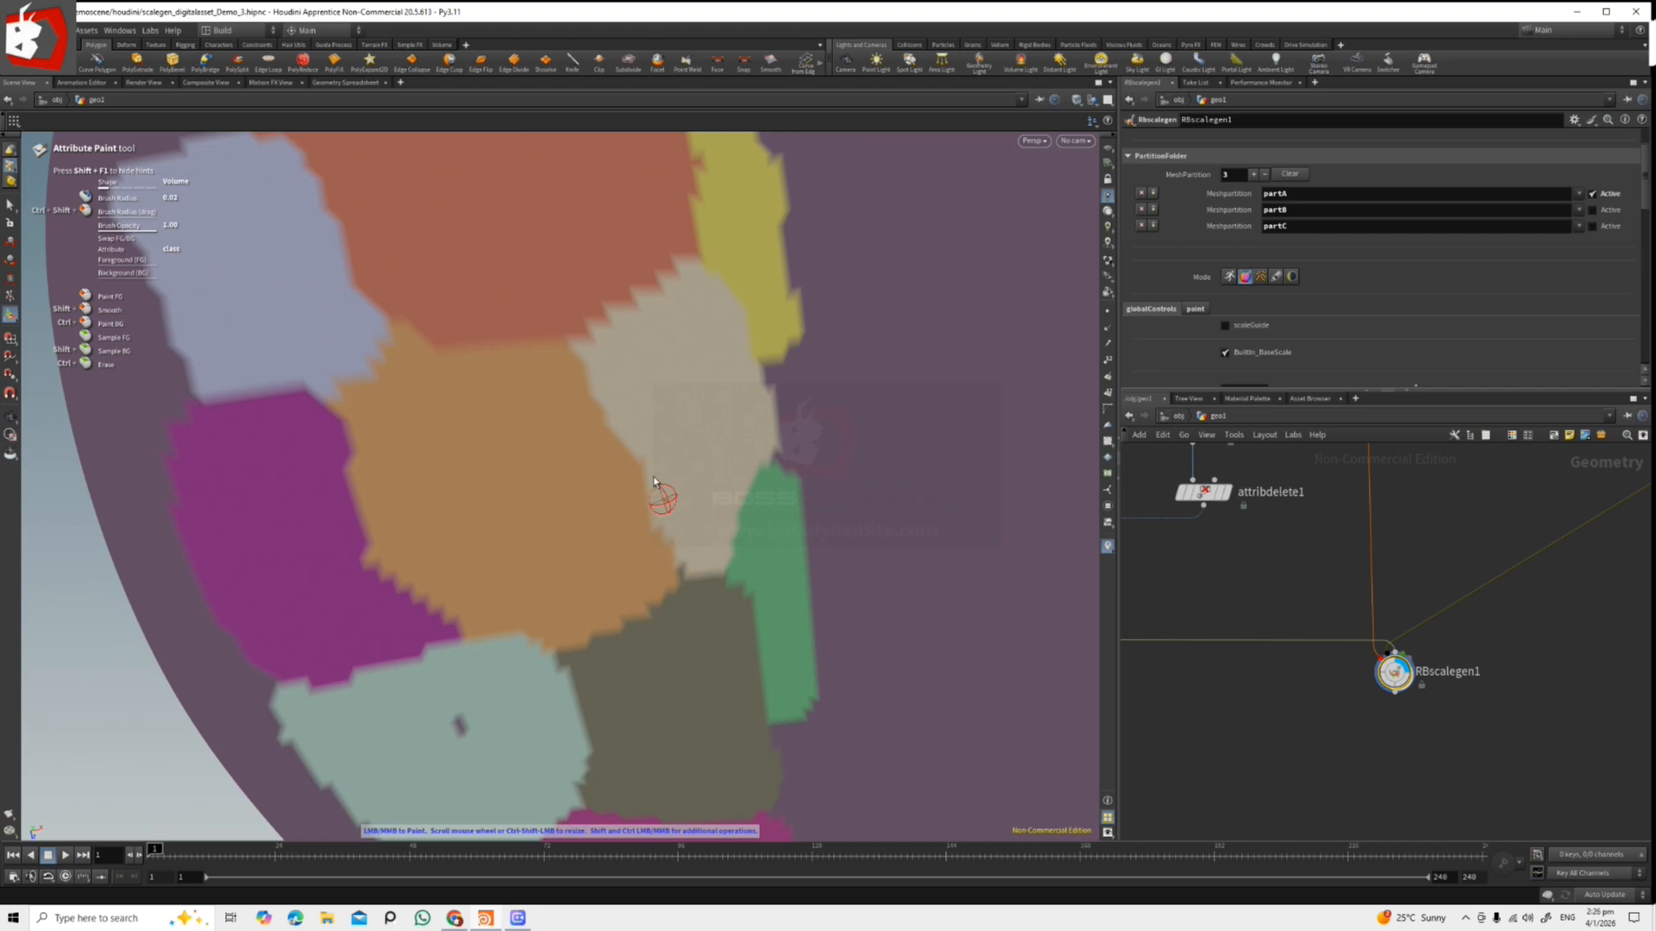
pyautogui.moveTo(628, 425)
pyautogui.mouseDown()
pyautogui.moveTo(596, 332)
pyautogui.moveTo(668, 278)
pyautogui.moveTo(703, 276)
pyautogui.mouseUp()
pyautogui.moveTo(791, 373)
pyautogui.keyDown('alt'); pyautogui.mouseDown()
pyautogui.moveTo(683, 454)
pyautogui.moveTo(672, 529)
pyautogui.mouseUp(); pyautogui.keyUp('alt')
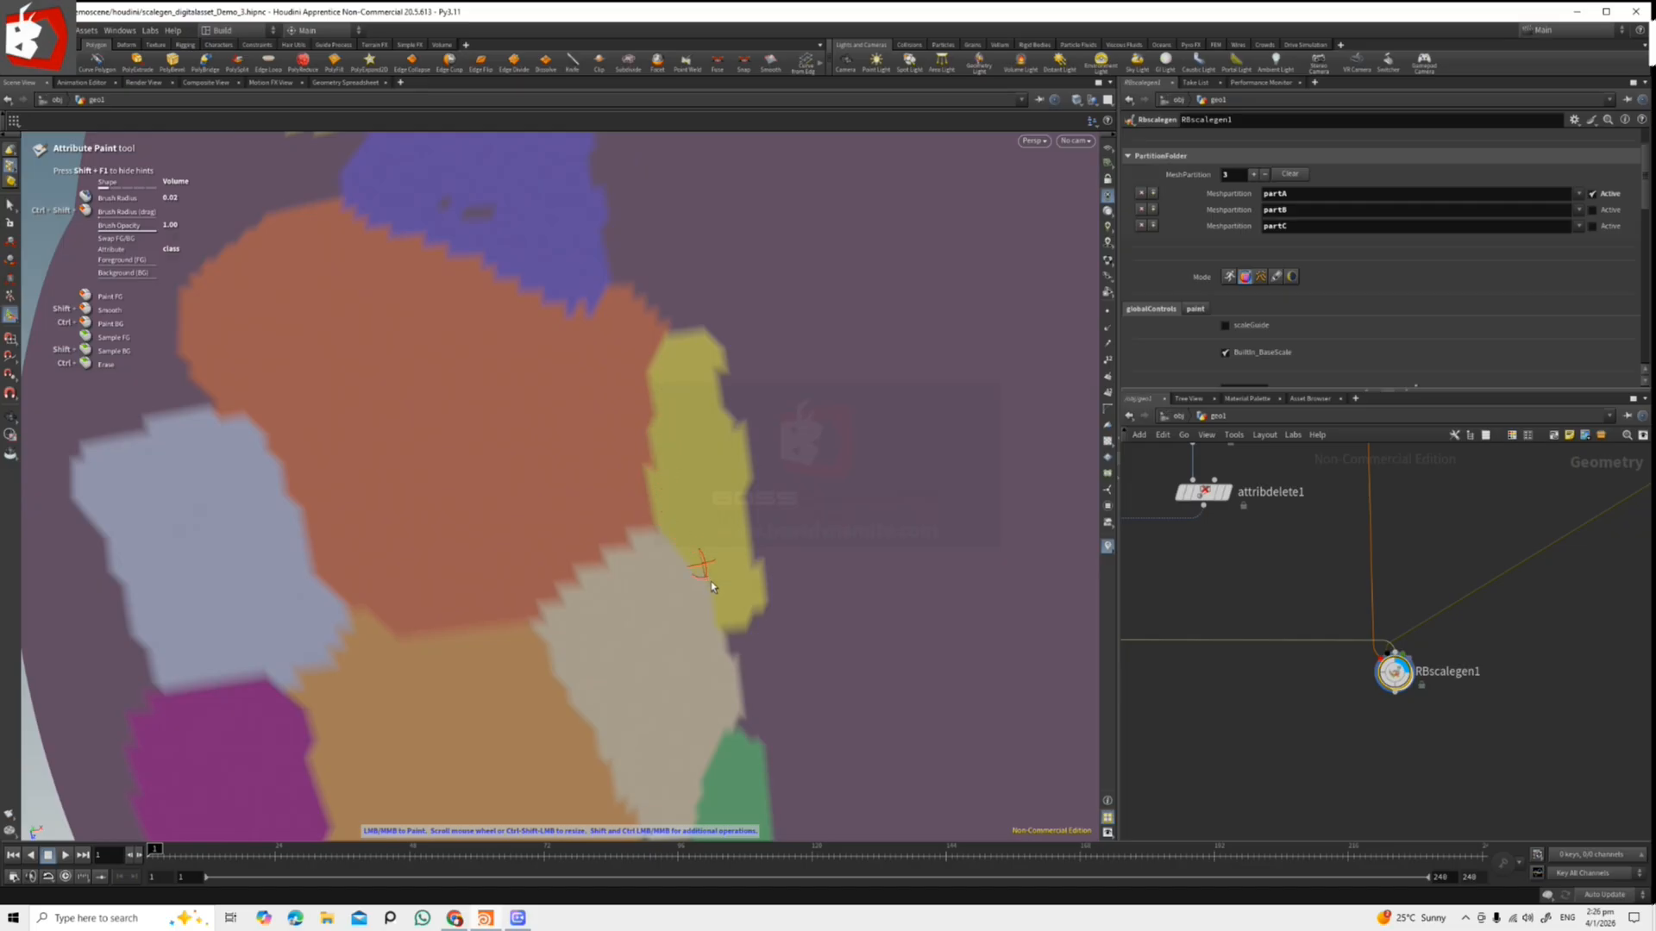
# Fill the holes inside the blue scale and paint the neighbouring olive-yellow scale up to its edge.
pyautogui.moveTo(725, 615)
pyautogui.keyDown('alt'); pyautogui.mouseDown()
pyautogui.moveTo(639, 492)
pyautogui.moveTo(581, 477)
pyautogui.moveTo(506, 415)
pyautogui.mouseUp(); pyautogui.keyUp('alt')
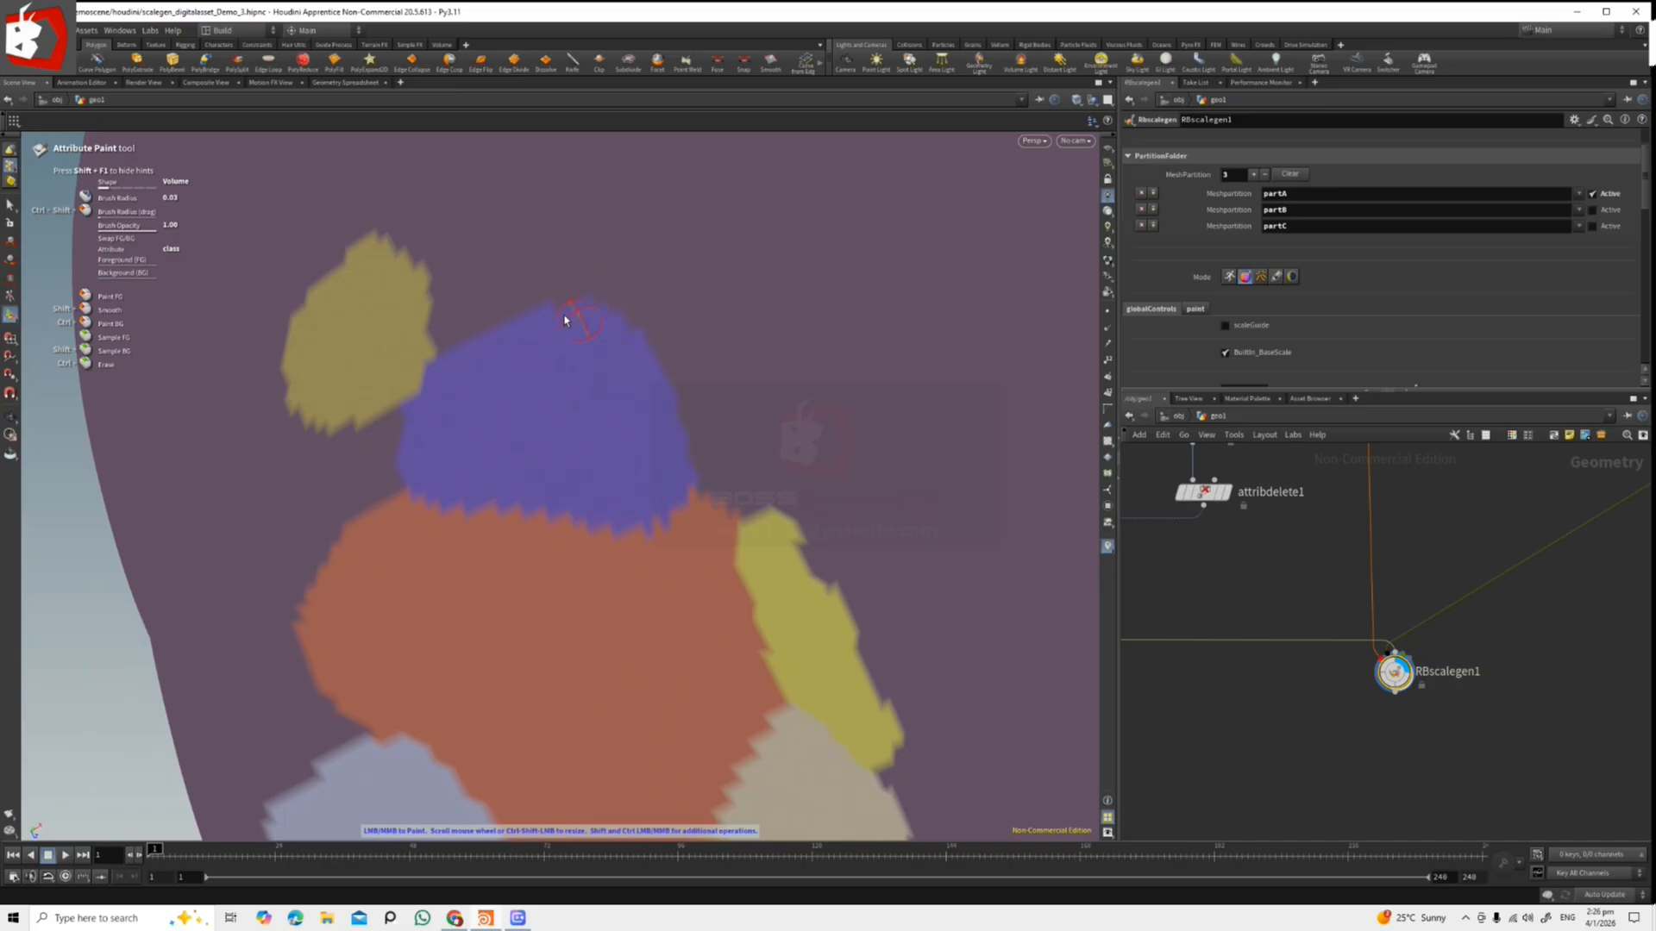
pyautogui.moveTo(440, 457)
pyautogui.keyDown('alt'); pyautogui.mouseDown()
pyautogui.moveTo(562, 451)
pyautogui.moveTo(284, 462)
pyautogui.moveTo(288, 423)
pyautogui.moveTo(236, 462)
pyautogui.moveTo(276, 552)
pyautogui.moveTo(399, 541)
pyautogui.moveTo(412, 483)
pyautogui.moveTo(367, 405)
pyautogui.mouseUp(); pyautogui.keyUp('alt')
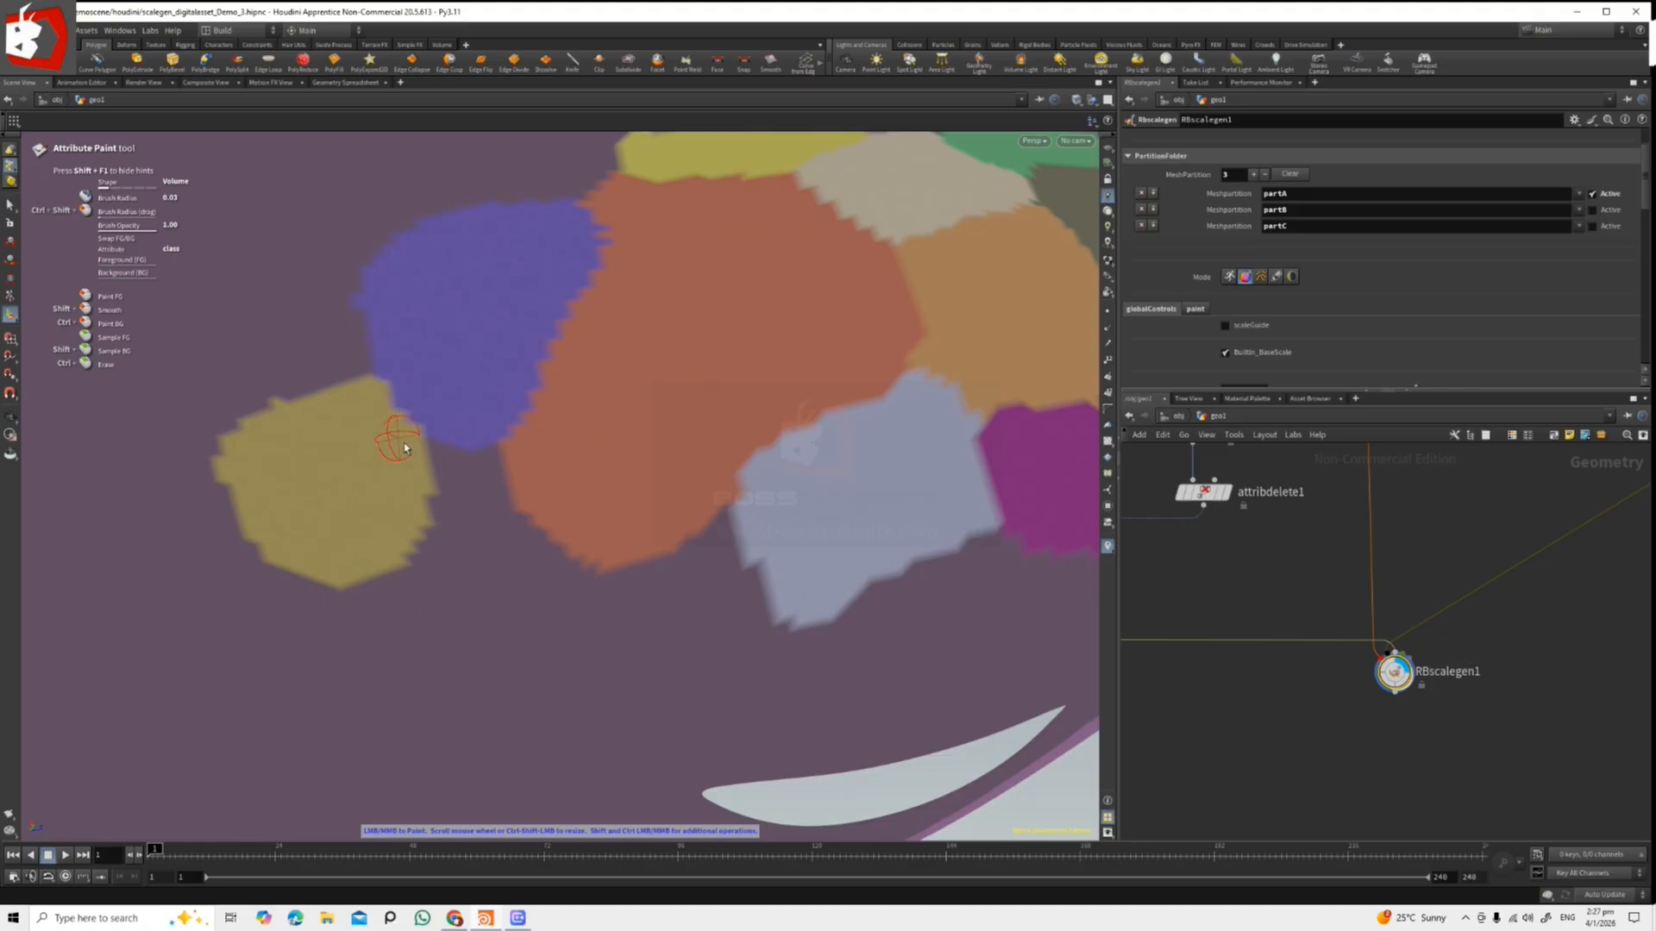
# Close the gaps around the lavender and purple scales and fill the hole in the pale green scale.
pyautogui.keyDown('alt'); pyautogui.moveTo(821, 437); pyautogui.dragTo(539, 458, button='middle'); pyautogui.keyUp('alt')
pyautogui.moveTo(539, 458)
pyautogui.keyDown('alt'); pyautogui.mouseDown()
pyautogui.moveTo(406, 510)
pyautogui.moveTo(445, 593)
pyautogui.moveTo(463, 603)
pyautogui.moveTo(650, 520)
pyautogui.moveTo(613, 418)
pyautogui.mouseUp(); pyautogui.keyUp('alt')
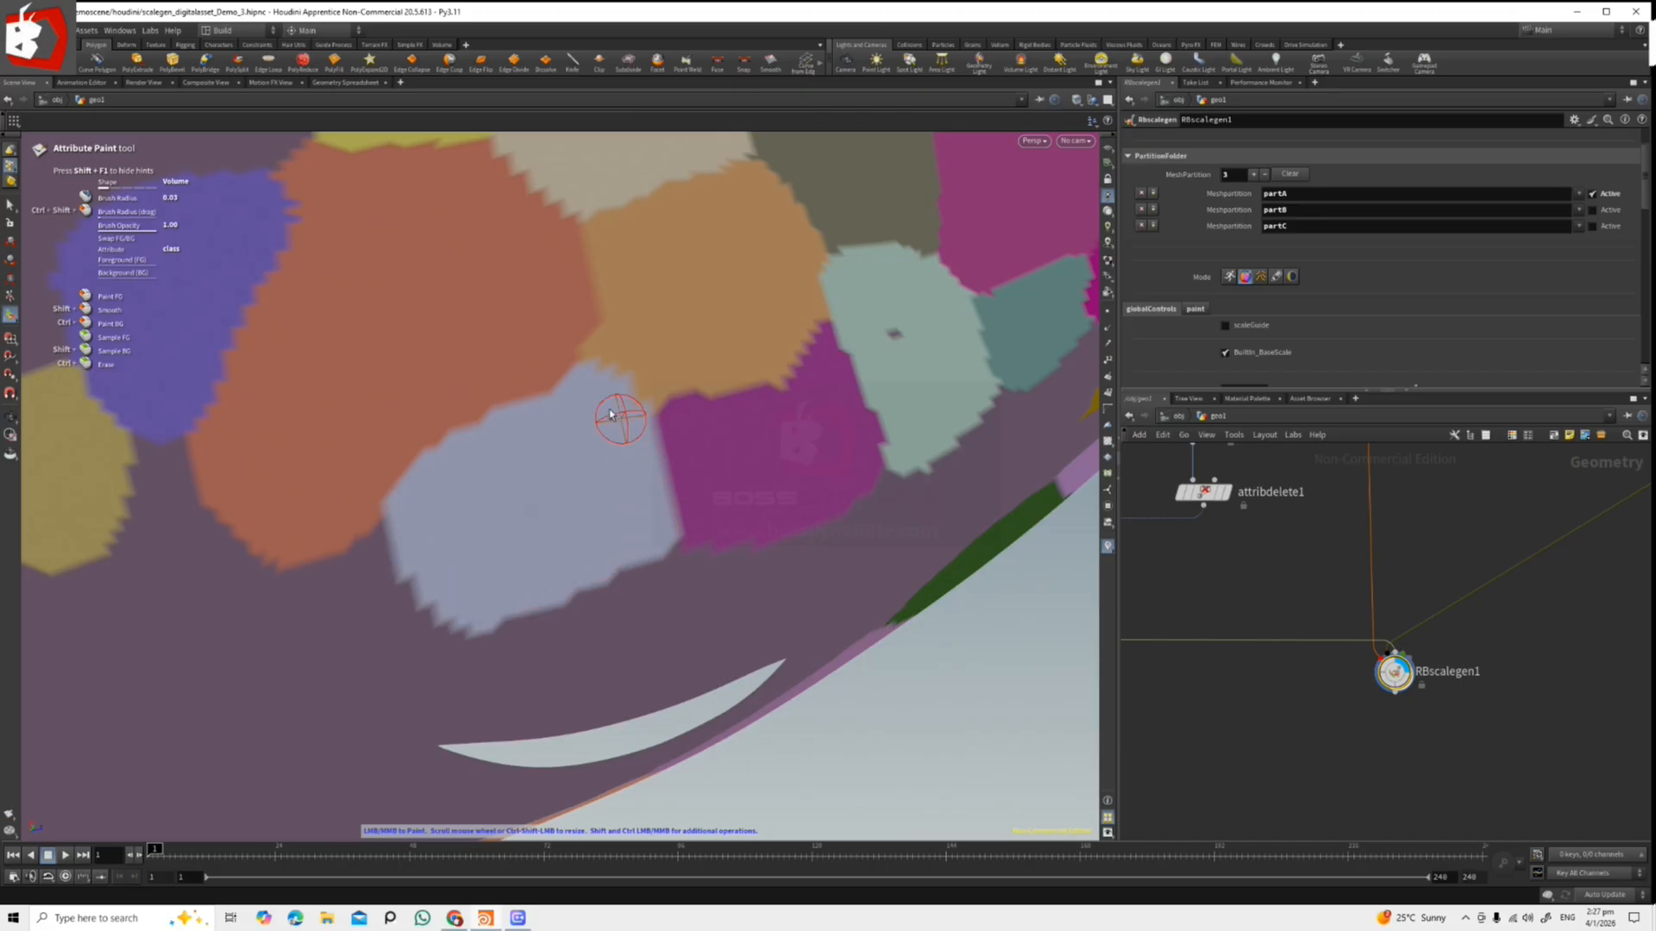
pyautogui.keyDown('alt'); pyautogui.moveTo(914, 304); pyautogui.dragTo(540, 377, button='middle'); pyautogui.keyUp('alt')
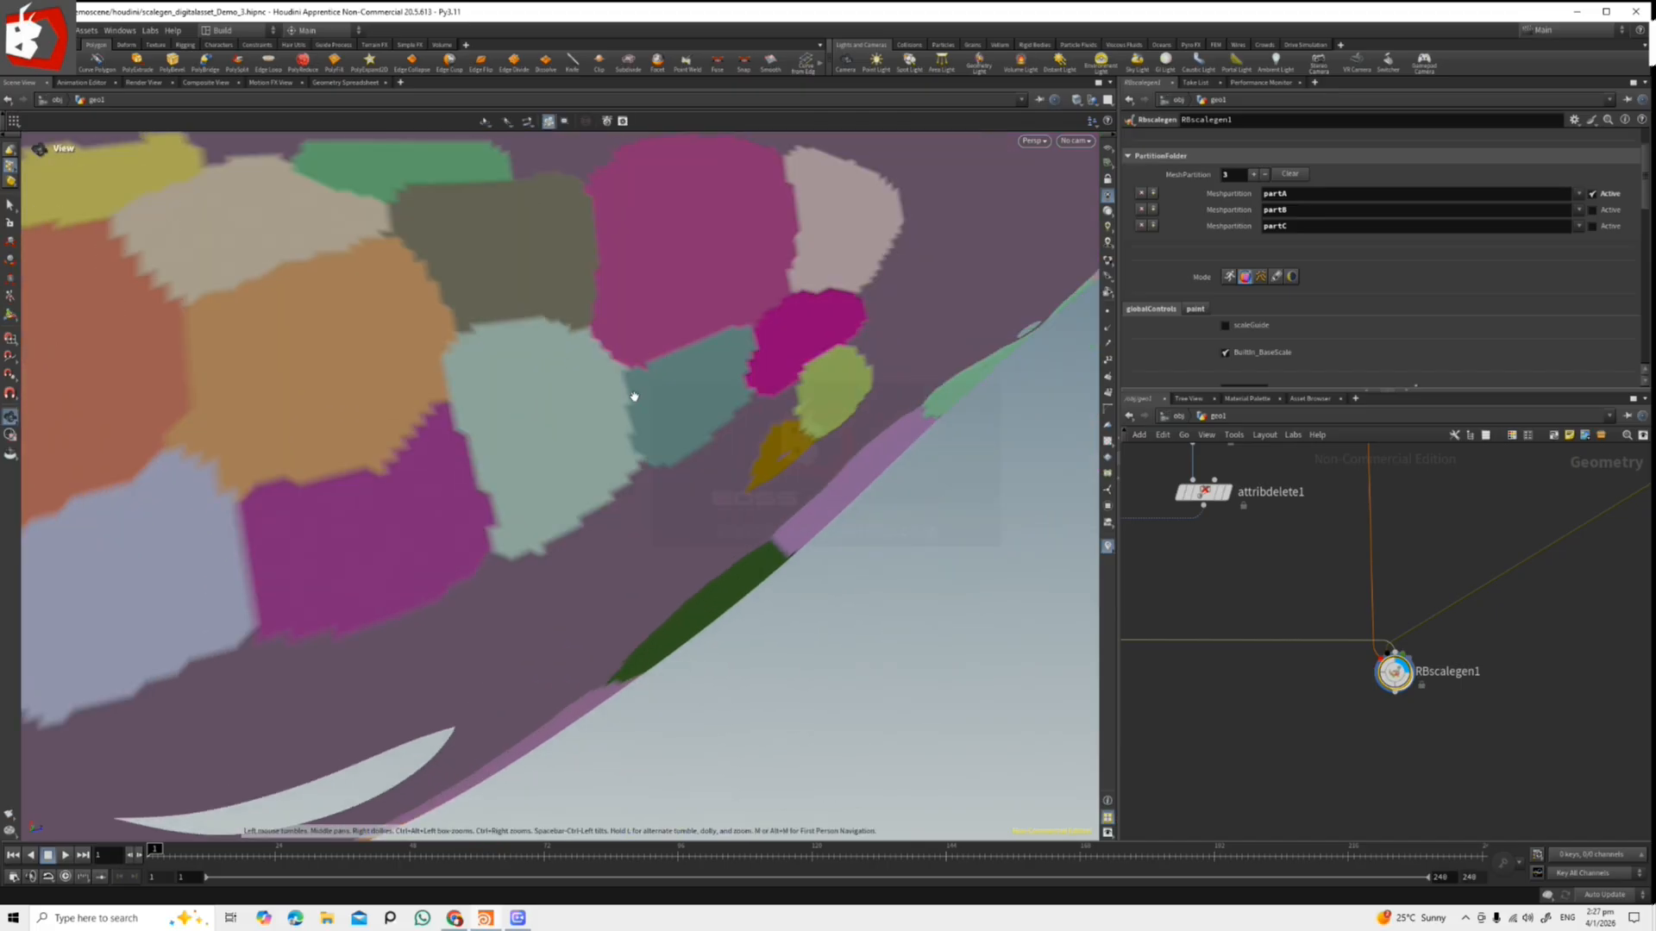
pyautogui.keyDown('alt'); pyautogui.moveTo(661, 386); pyautogui.dragTo(476, 395); pyautogui.keyUp('alt')
pyautogui.keyDown('alt'); pyautogui.moveTo(477, 395); pyautogui.dragTo(578, 532, button='right'); pyautogui.keyUp('alt')
pyautogui.keyDown('alt'); pyautogui.moveTo(578, 532); pyautogui.dragTo(572, 514, button='middle'); pyautogui.keyUp('alt')
pyautogui.keyDown('alt'); pyautogui.moveTo(572, 514); pyautogui.dragTo(621, 478, button='right'); pyautogui.keyUp('alt')
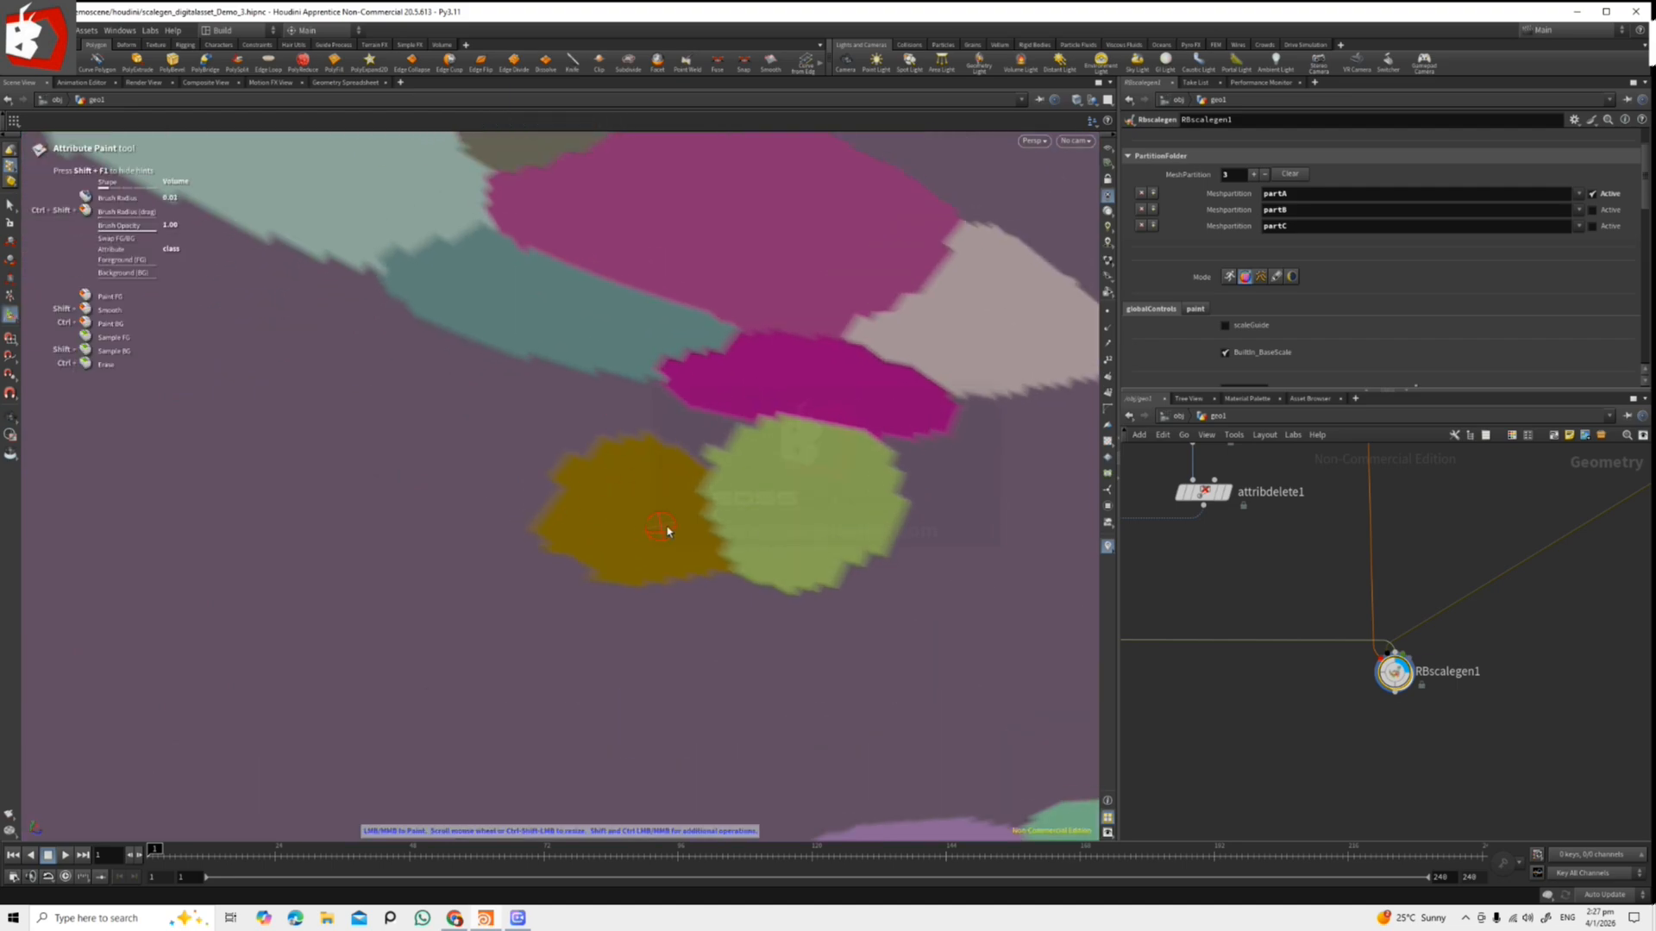
# Examine the painted scales along the side of the snout and the upper lip for remaining gaps.
pyautogui.keyDown('alt'); pyautogui.moveTo(907, 510); pyautogui.dragTo(603, 469, button='middle'); pyautogui.keyUp('alt')
pyautogui.keyDown('alt'); pyautogui.moveTo(756, 493); pyautogui.dragTo(644, 488, button='right'); pyautogui.keyUp('alt')
pyautogui.keyDown('alt'); pyautogui.moveTo(643, 488); pyautogui.dragTo(739, 417); pyautogui.keyUp('alt')
pyautogui.keyDown('alt'); pyautogui.moveTo(739, 418); pyautogui.dragTo(826, 569, button='right'); pyautogui.keyUp('alt')
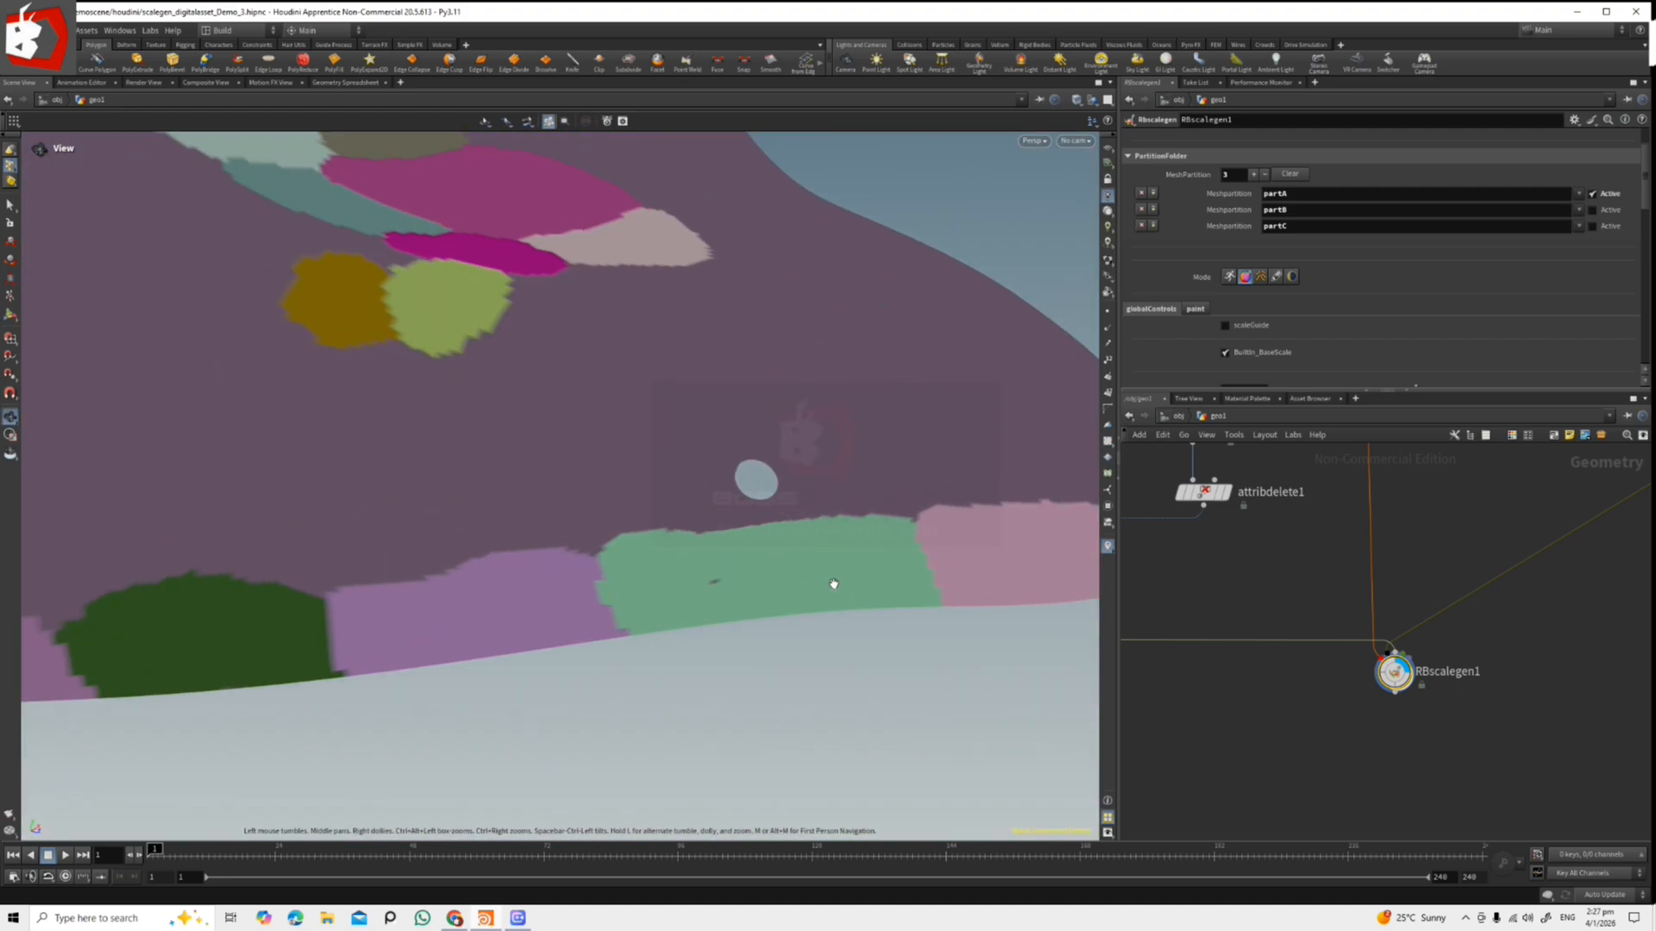
pyautogui.keyDown('alt'); pyautogui.moveTo(427, 622); pyautogui.dragTo(758, 495, button='middle'); pyautogui.keyUp('alt')
pyautogui.keyDown('alt'); pyautogui.moveTo(758, 496); pyautogui.dragTo(699, 477); pyautogui.keyUp('alt')
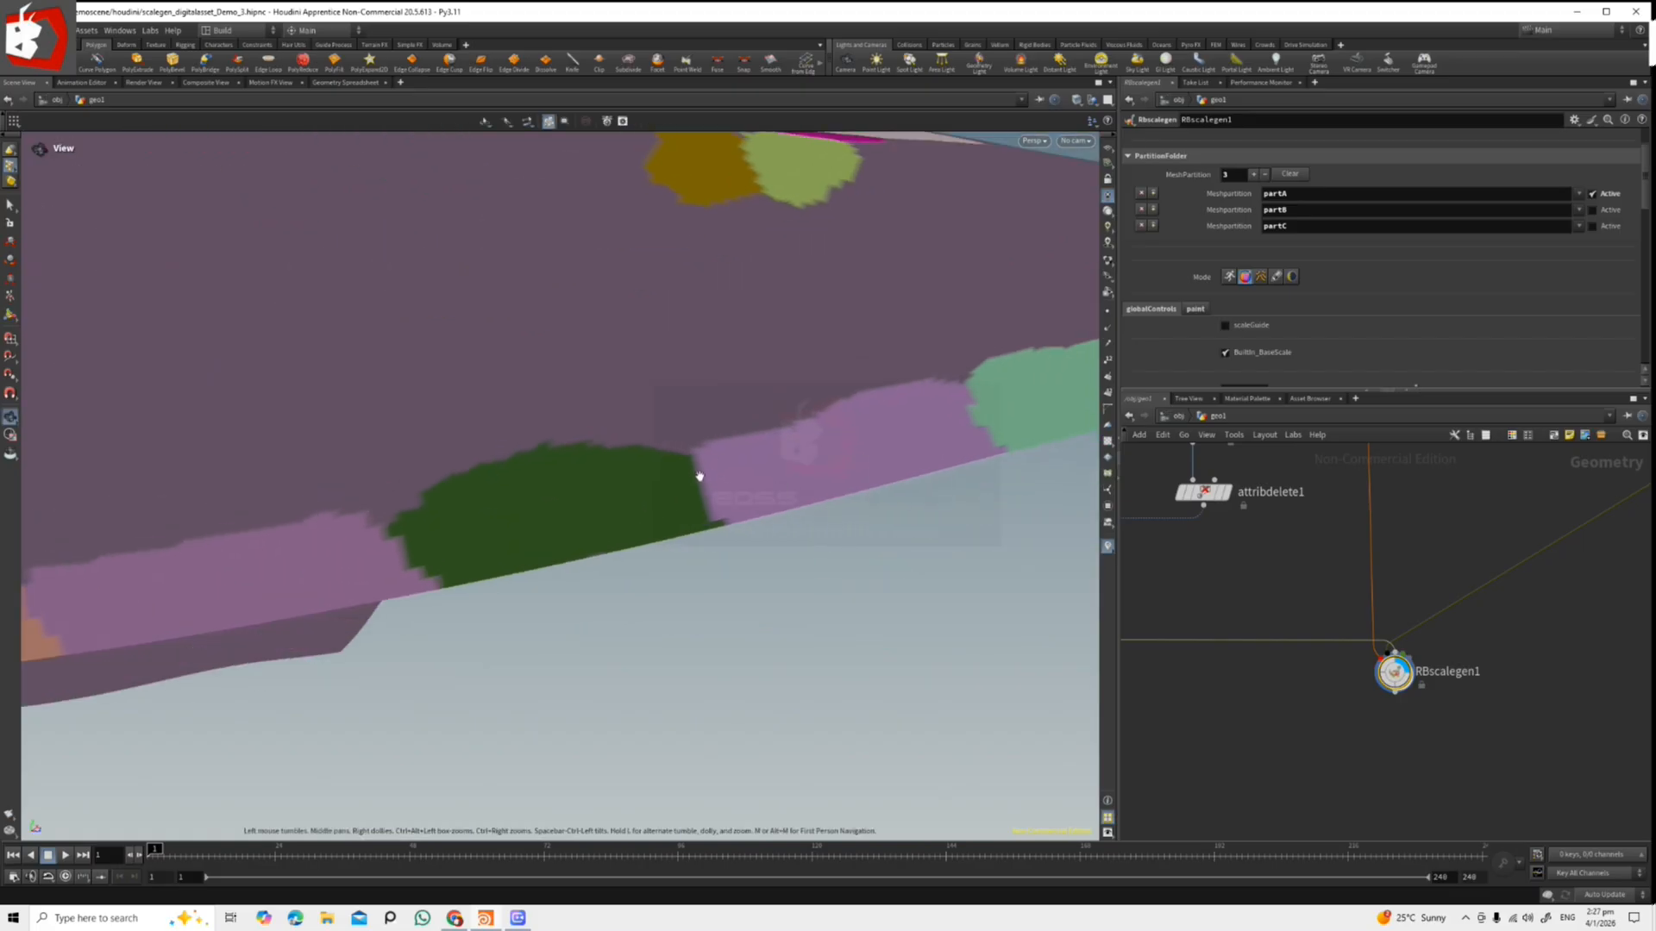
pyautogui.keyDown('alt'); pyautogui.moveTo(699, 477); pyautogui.dragTo(701, 396, button='right'); pyautogui.keyUp('alt')
pyautogui.keyDown('alt'); pyautogui.moveTo(639, 440); pyautogui.dragTo(664, 446); pyautogui.keyUp('alt')
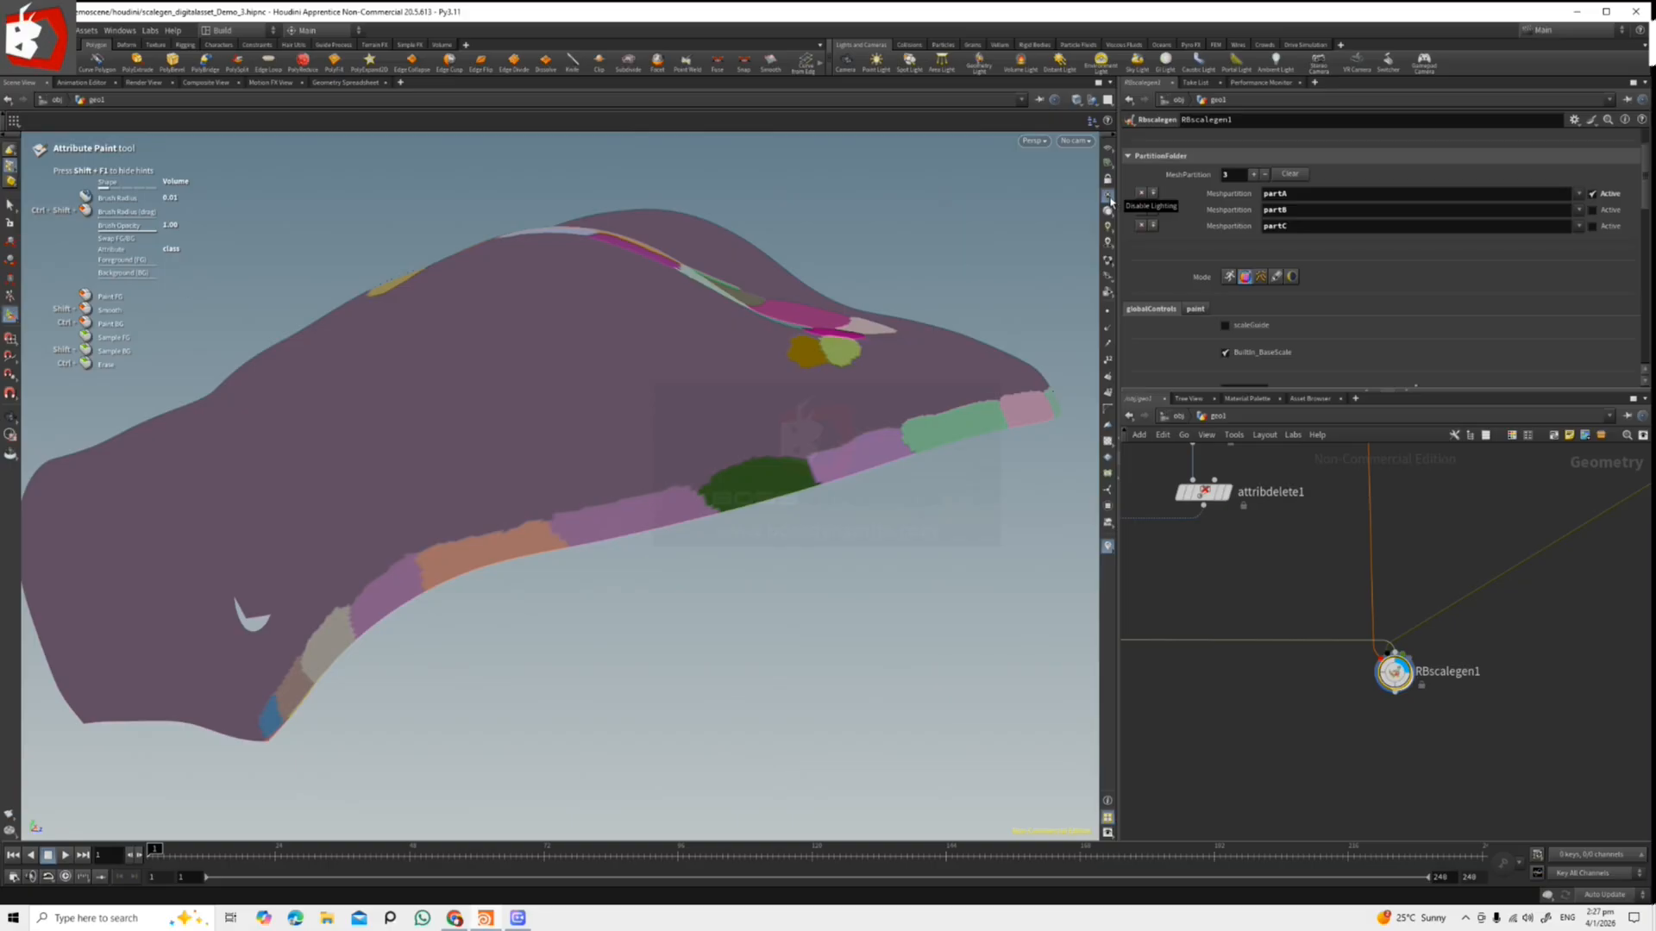
# Turn MirrorScales back on to mirror the cleaned-up scales across the top of the head.
pyautogui.moveTo(661, 546)
pyautogui.keyDown('alt'); pyautogui.mouseDown()
pyautogui.moveTo(807, 342)
pyautogui.moveTo(753, 466)
pyautogui.moveTo(751, 438)
pyautogui.moveTo(707, 420)
pyautogui.moveTo(739, 543)
pyautogui.mouseUp(); pyautogui.keyUp('alt')
pyautogui.moveTo(739, 543)
pyautogui.keyDown('alt'); pyautogui.mouseDown(button='right')
pyautogui.moveTo(724, 562)
pyautogui.moveTo(645, 552)
pyautogui.mouseUp(button='right'); pyautogui.keyUp('alt')
pyautogui.moveTo(645, 552)
pyautogui.keyDown('alt'); pyautogui.mouseDown()
pyautogui.moveTo(702, 591)
pyautogui.moveTo(628, 566)
pyautogui.moveTo(689, 606)
pyautogui.moveTo(681, 595)
pyautogui.mouseUp(); pyautogui.keyUp('alt')
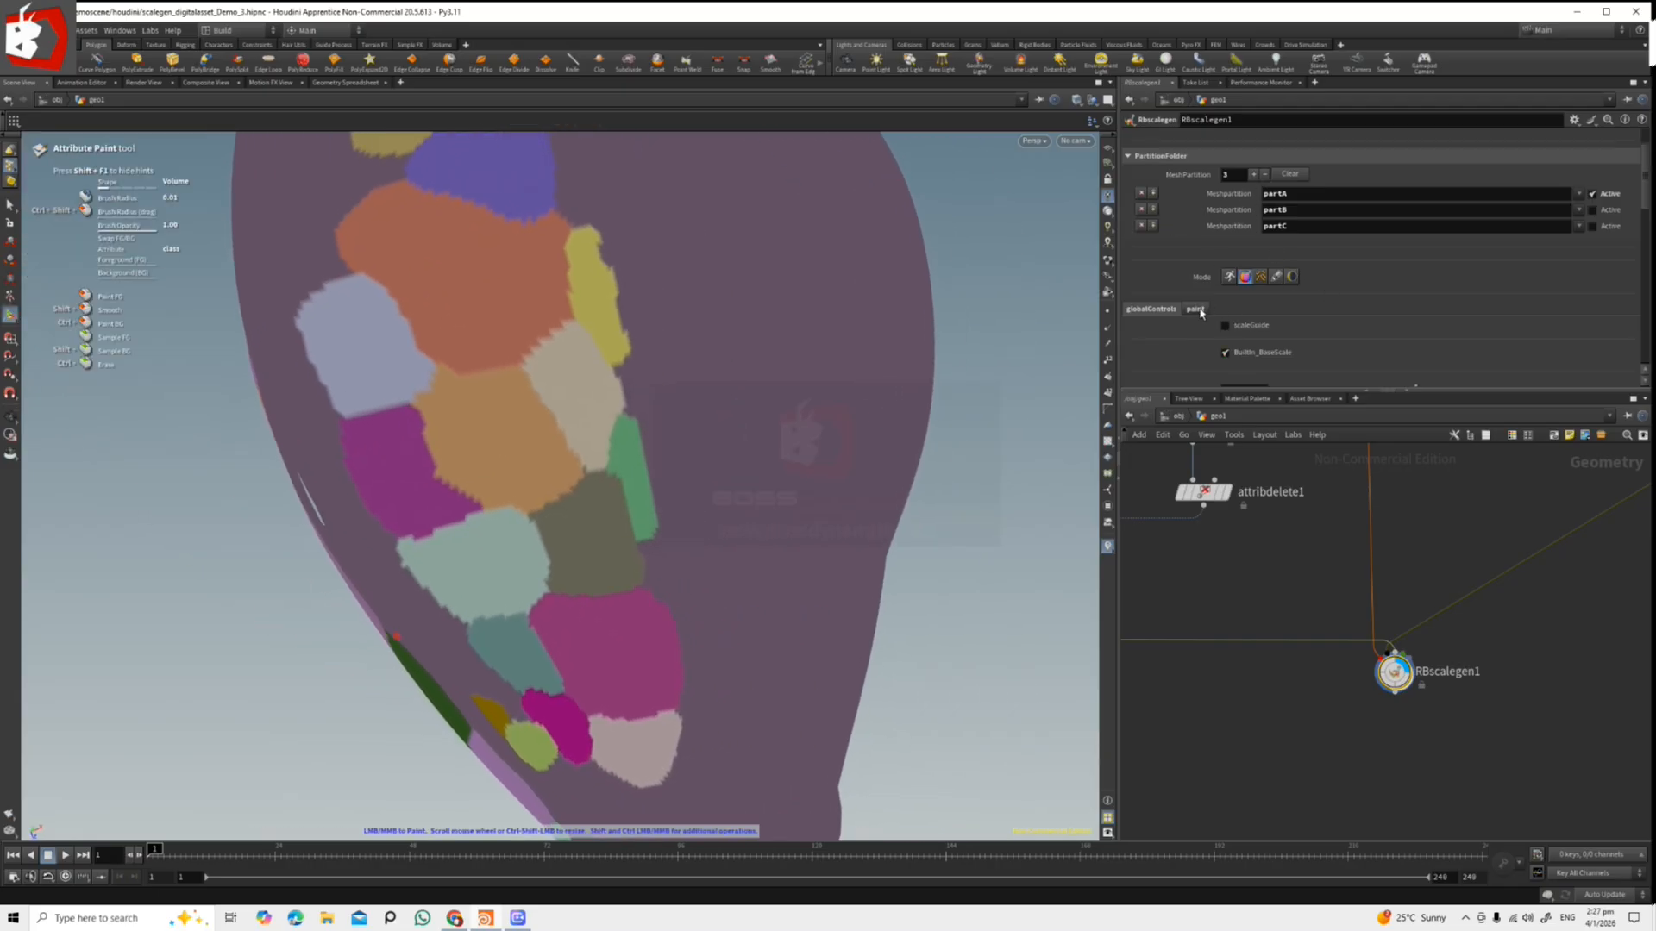
pyautogui.scroll(-1, 1257, 331)
pyautogui.scroll(-1, 1250, 337)
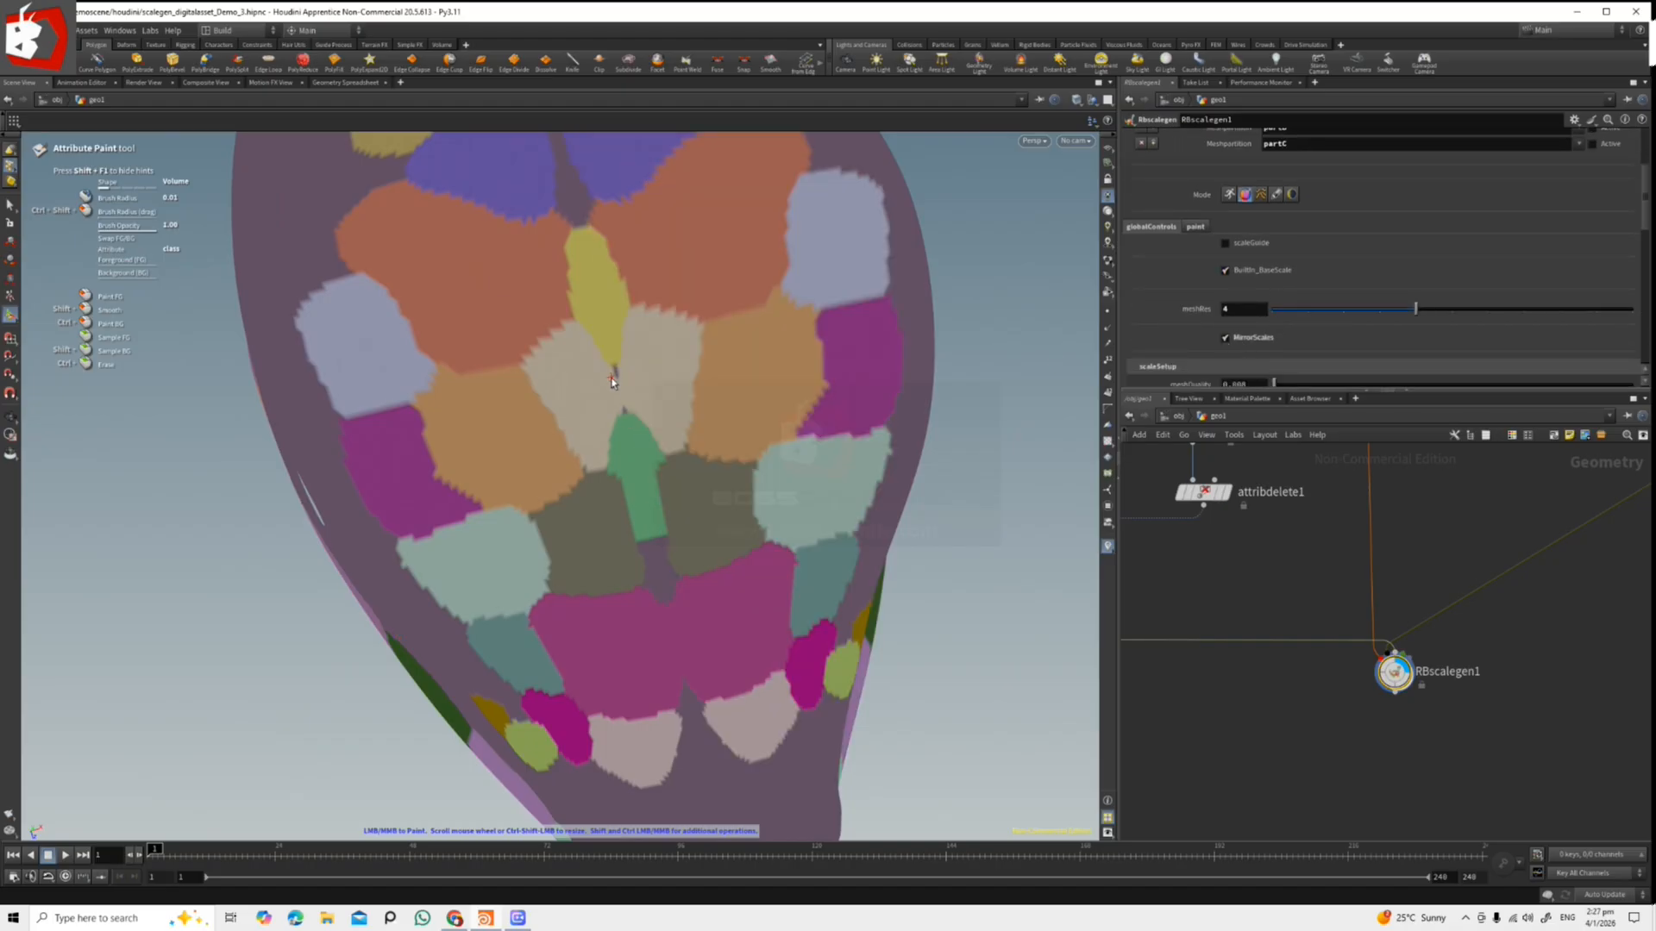
# Turn off MirrorScales and extend the beige scale to the centre line between the yellow and green scales.
pyautogui.scroll(5, 616, 369)
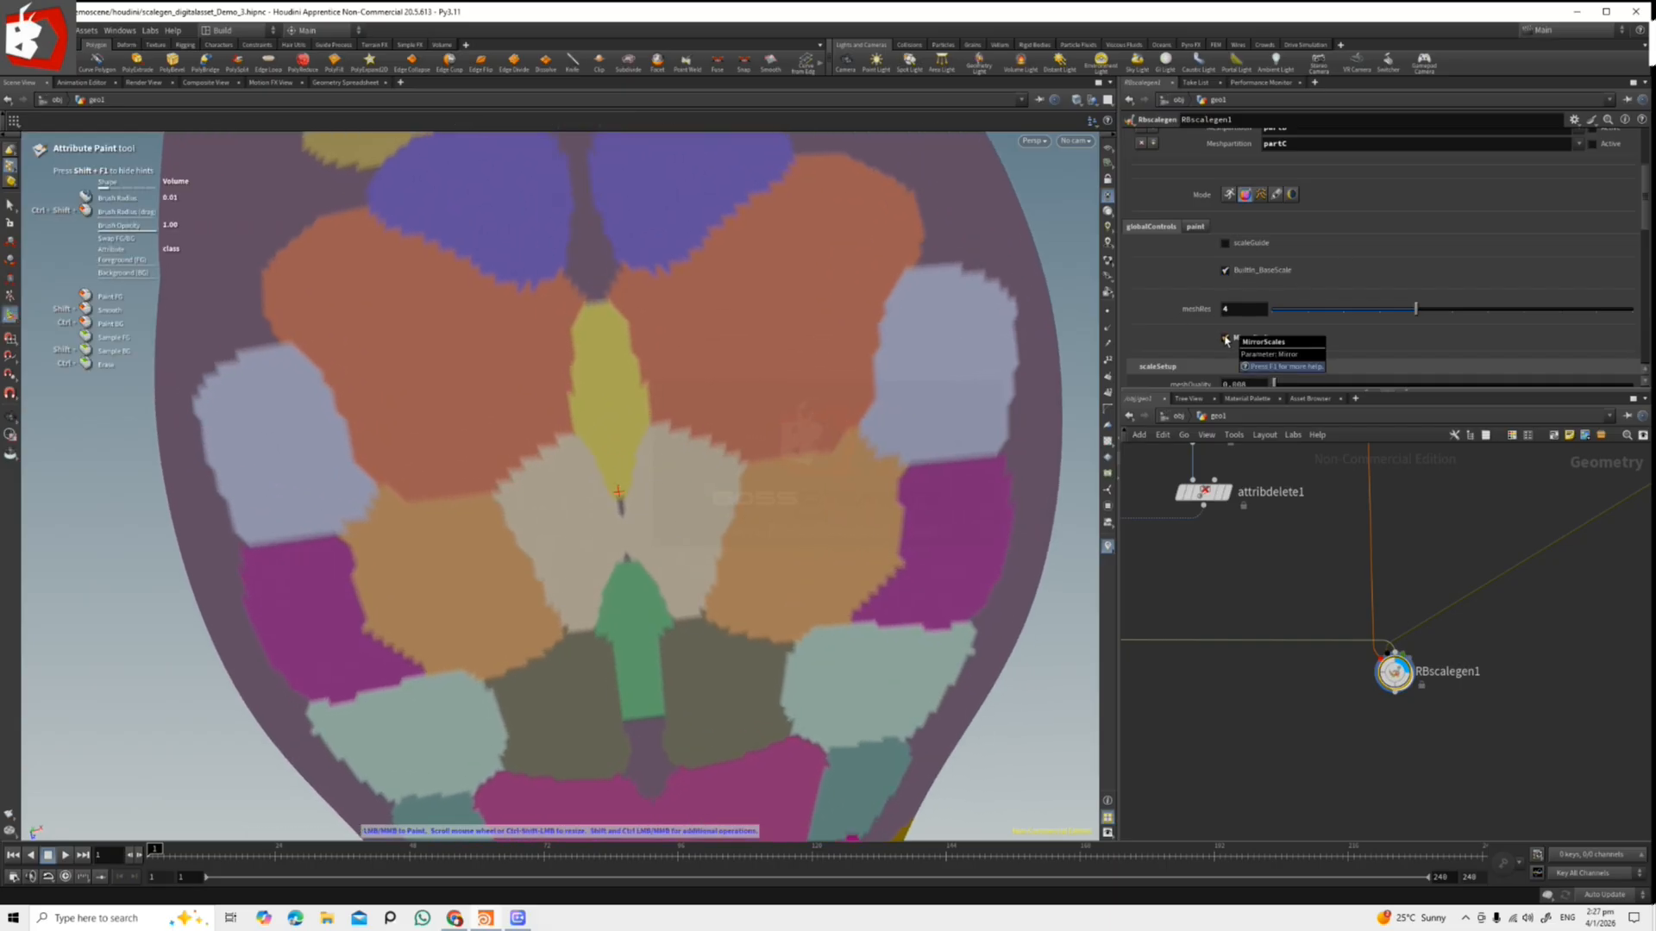
pyautogui.click(1225, 339)
pyautogui.scroll(2, 571, 515)
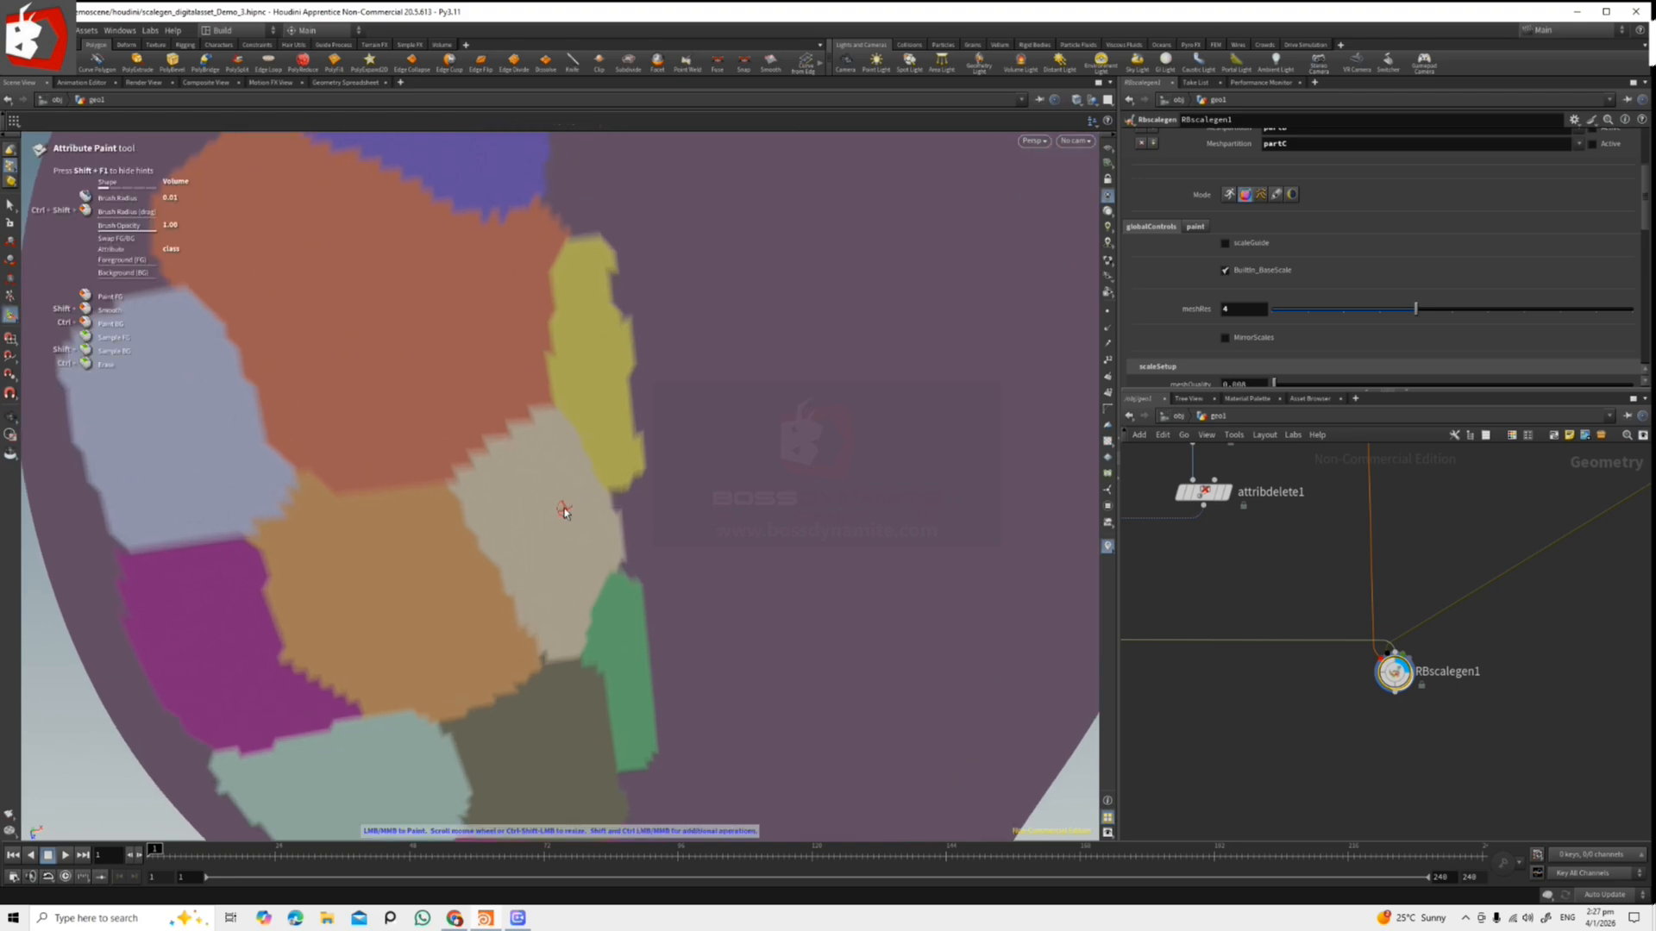
pyautogui.scroll(3, 607, 517)
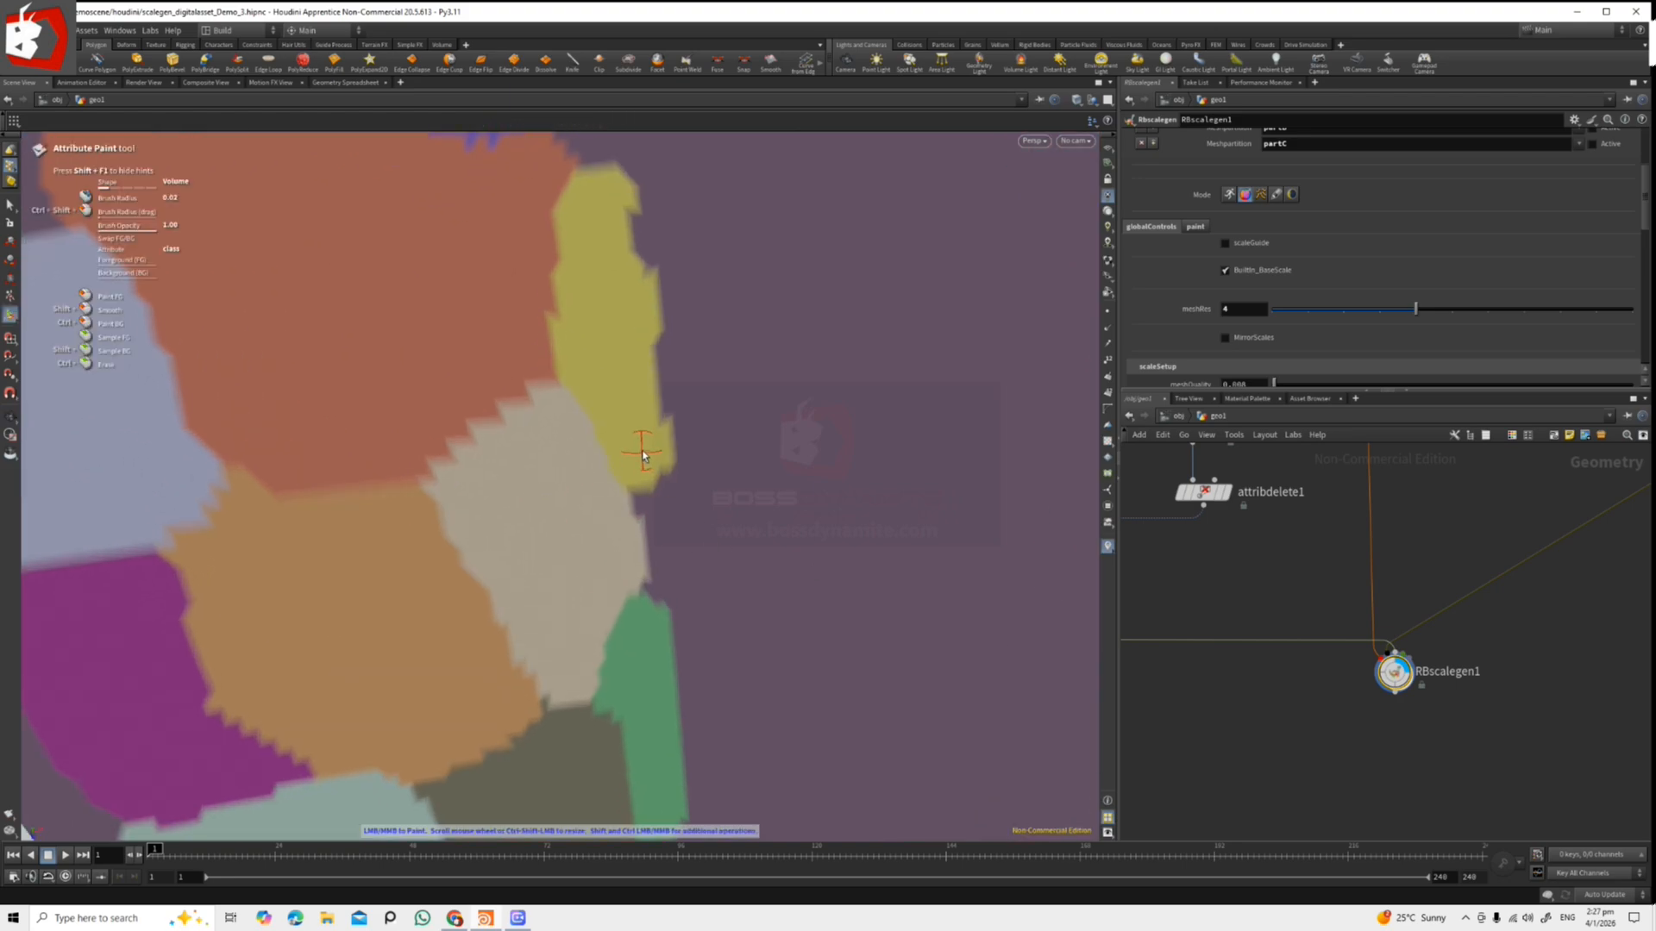
pyautogui.moveTo(610, 505)
pyautogui.mouseDown()
pyautogui.moveTo(651, 536)
pyautogui.moveTo(391, 451)
pyautogui.moveTo(647, 380)
pyautogui.moveTo(640, 508)
pyautogui.mouseUp()
# Paint an olive scale in the gap beside the blue scale, directly above the yellow centre scale.
pyautogui.press('Escape')
pyautogui.scroll(2, 632, 436)
pyautogui.press('Return')
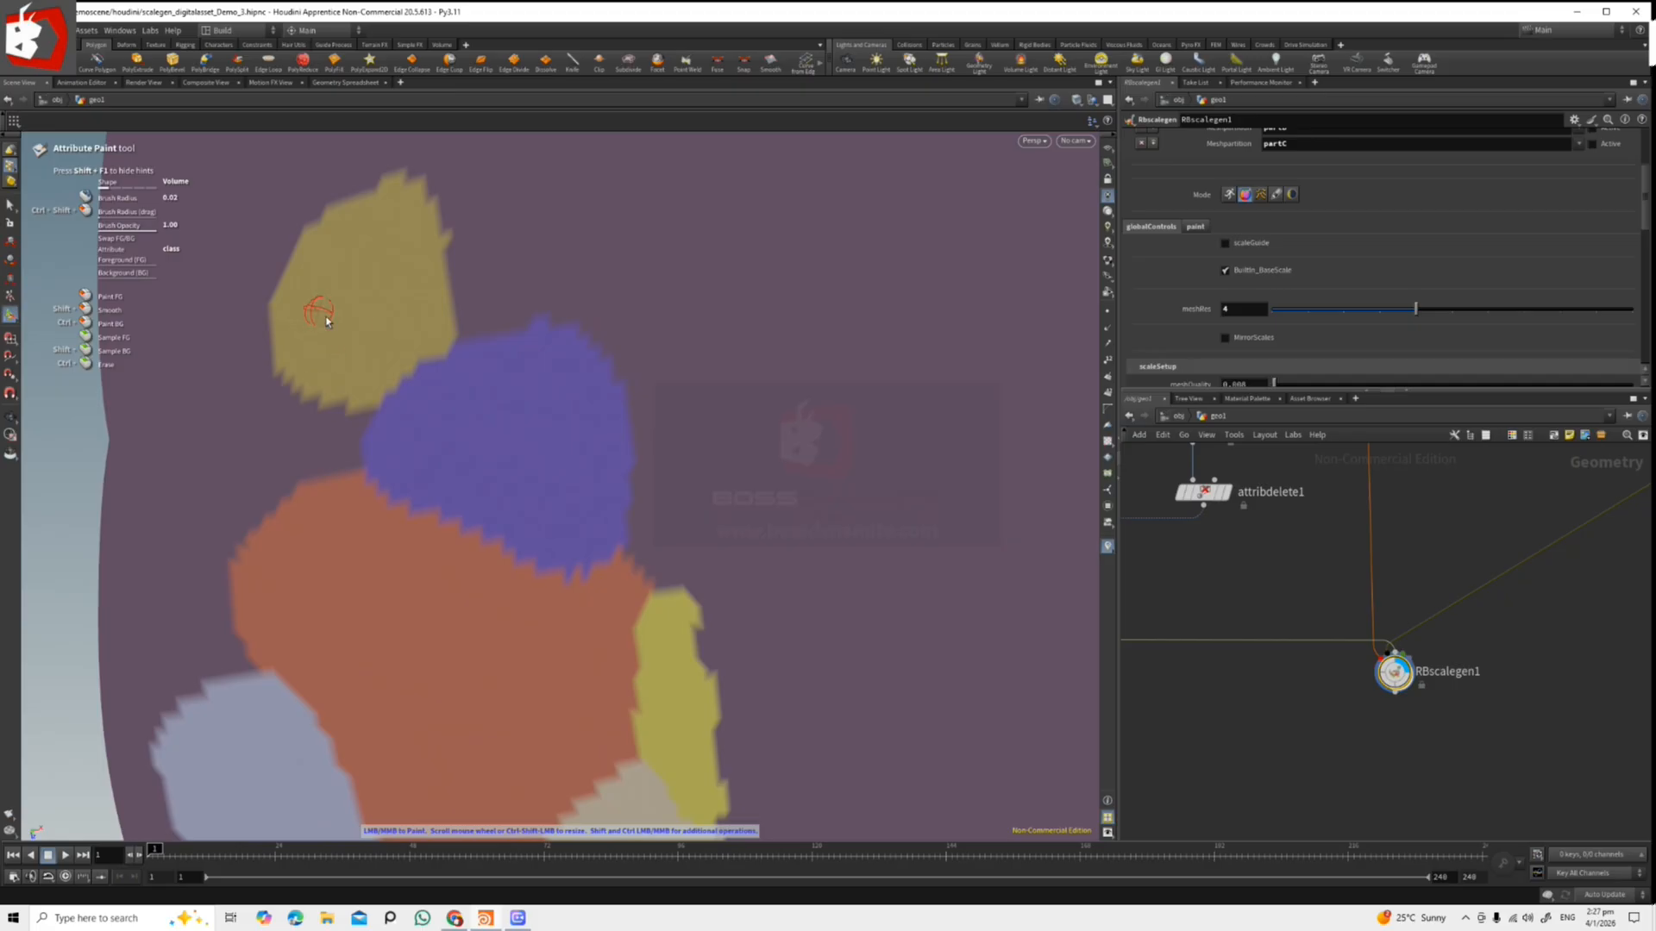
pyautogui.moveTo(679, 432)
pyautogui.mouseDown()
pyautogui.moveTo(629, 440)
pyautogui.moveTo(629, 528)
pyautogui.moveTo(653, 571)
pyautogui.moveTo(685, 583)
pyautogui.moveTo(695, 470)
pyautogui.moveTo(659, 488)
pyautogui.moveTo(664, 552)
pyautogui.mouseUp()
# Sample the lavender scale's value and paint a new centre scale with it above the olive one.
pyautogui.keyDown('alt'); pyautogui.moveTo(618, 335); pyautogui.dragTo(603, 444, button='middle'); pyautogui.keyUp('alt')
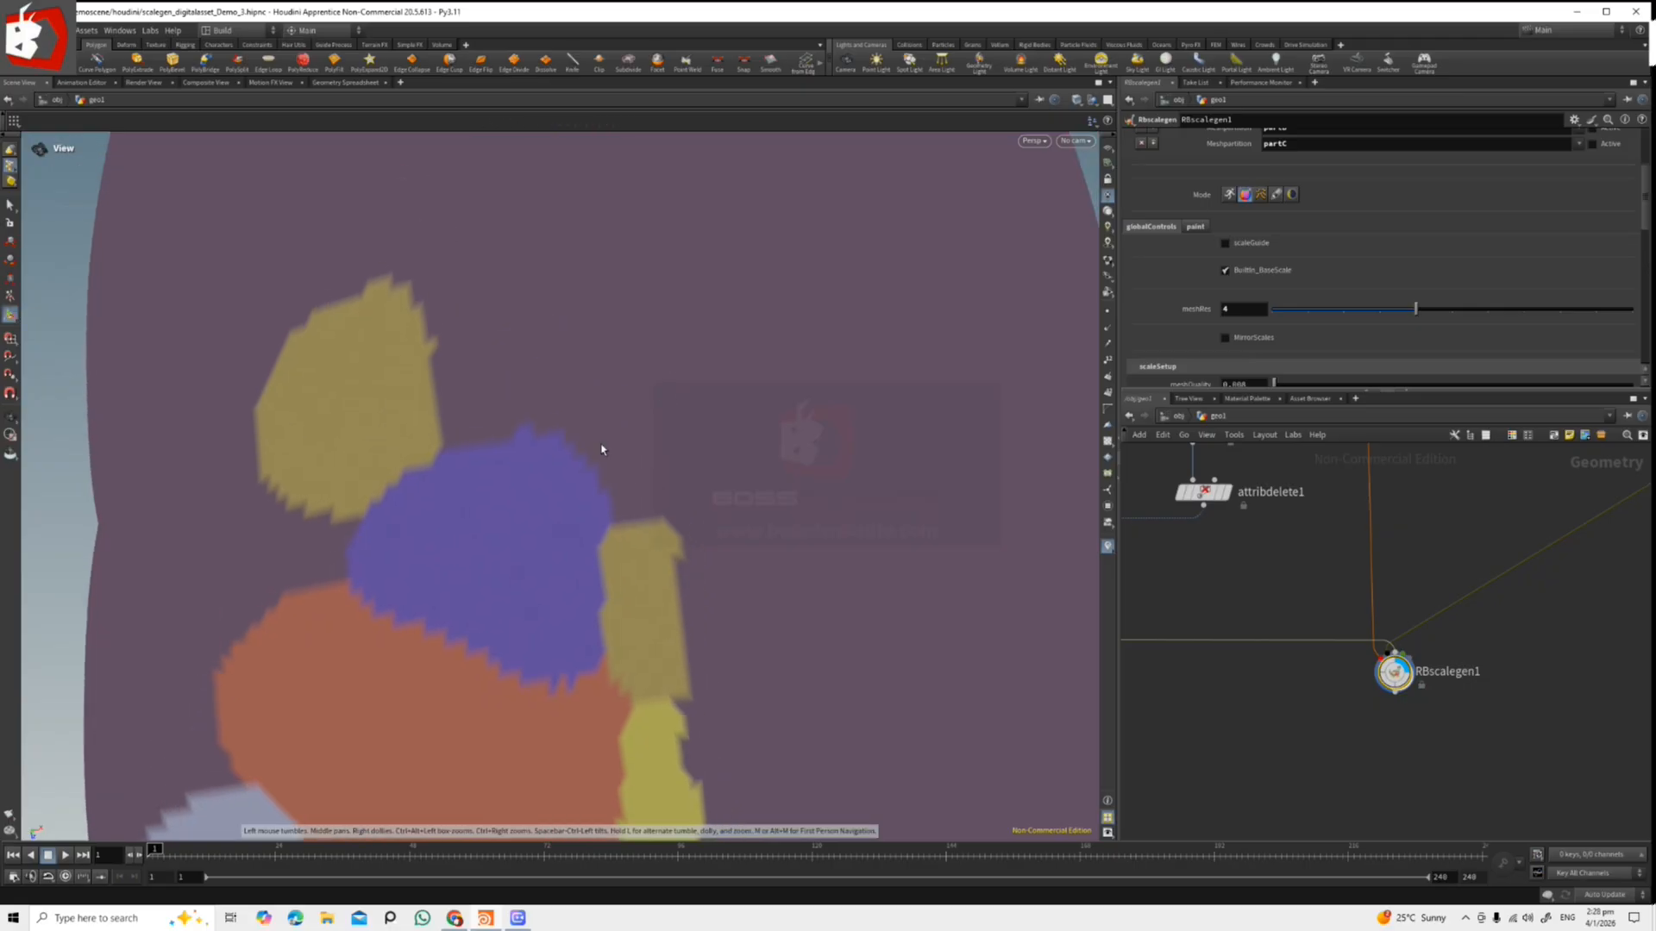
pyautogui.keyDown('alt'); pyautogui.moveTo(466, 749); pyautogui.dragTo(540, 436, button='middle'); pyautogui.keyUp('alt')
pyautogui.middleClick(327, 577)
pyautogui.keyDown('alt'); pyautogui.moveTo(606, 292); pyautogui.dragTo(477, 680, button='middle'); pyautogui.keyUp('alt')
pyautogui.moveTo(591, 422)
pyautogui.mouseDown()
pyautogui.moveTo(521, 490)
pyautogui.moveTo(572, 591)
pyautogui.moveTo(621, 582)
pyautogui.moveTo(601, 441)
pyautogui.moveTo(587, 427)
pyautogui.moveTo(590, 578)
pyautogui.mouseUp()
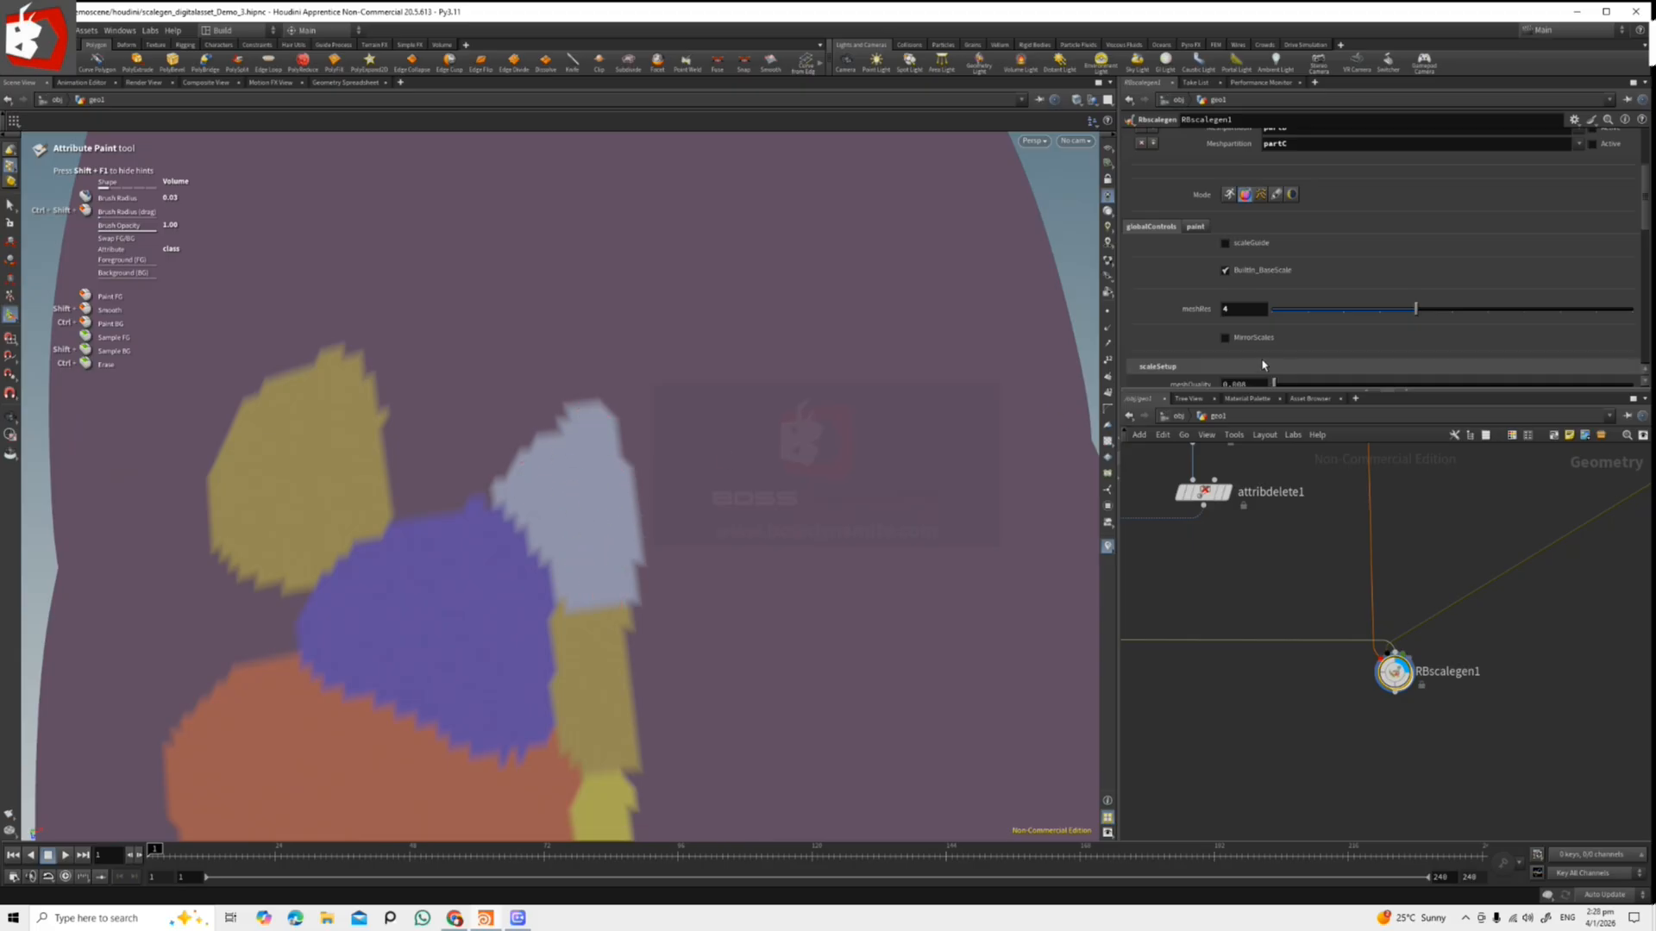
# Check the new centre-line scales with MirrorScales on, and switch mirroring off again.
pyautogui.keyDown('alt'); pyautogui.moveTo(602, 599); pyautogui.dragTo(103, 410, button='right'); pyautogui.keyUp('alt')
pyautogui.moveTo(552, 483)
pyautogui.keyDown('alt'); pyautogui.mouseDown()
pyautogui.moveTo(571, 580)
pyautogui.moveTo(555, 561)
pyautogui.moveTo(664, 535)
pyautogui.mouseUp(); pyautogui.keyUp('alt')
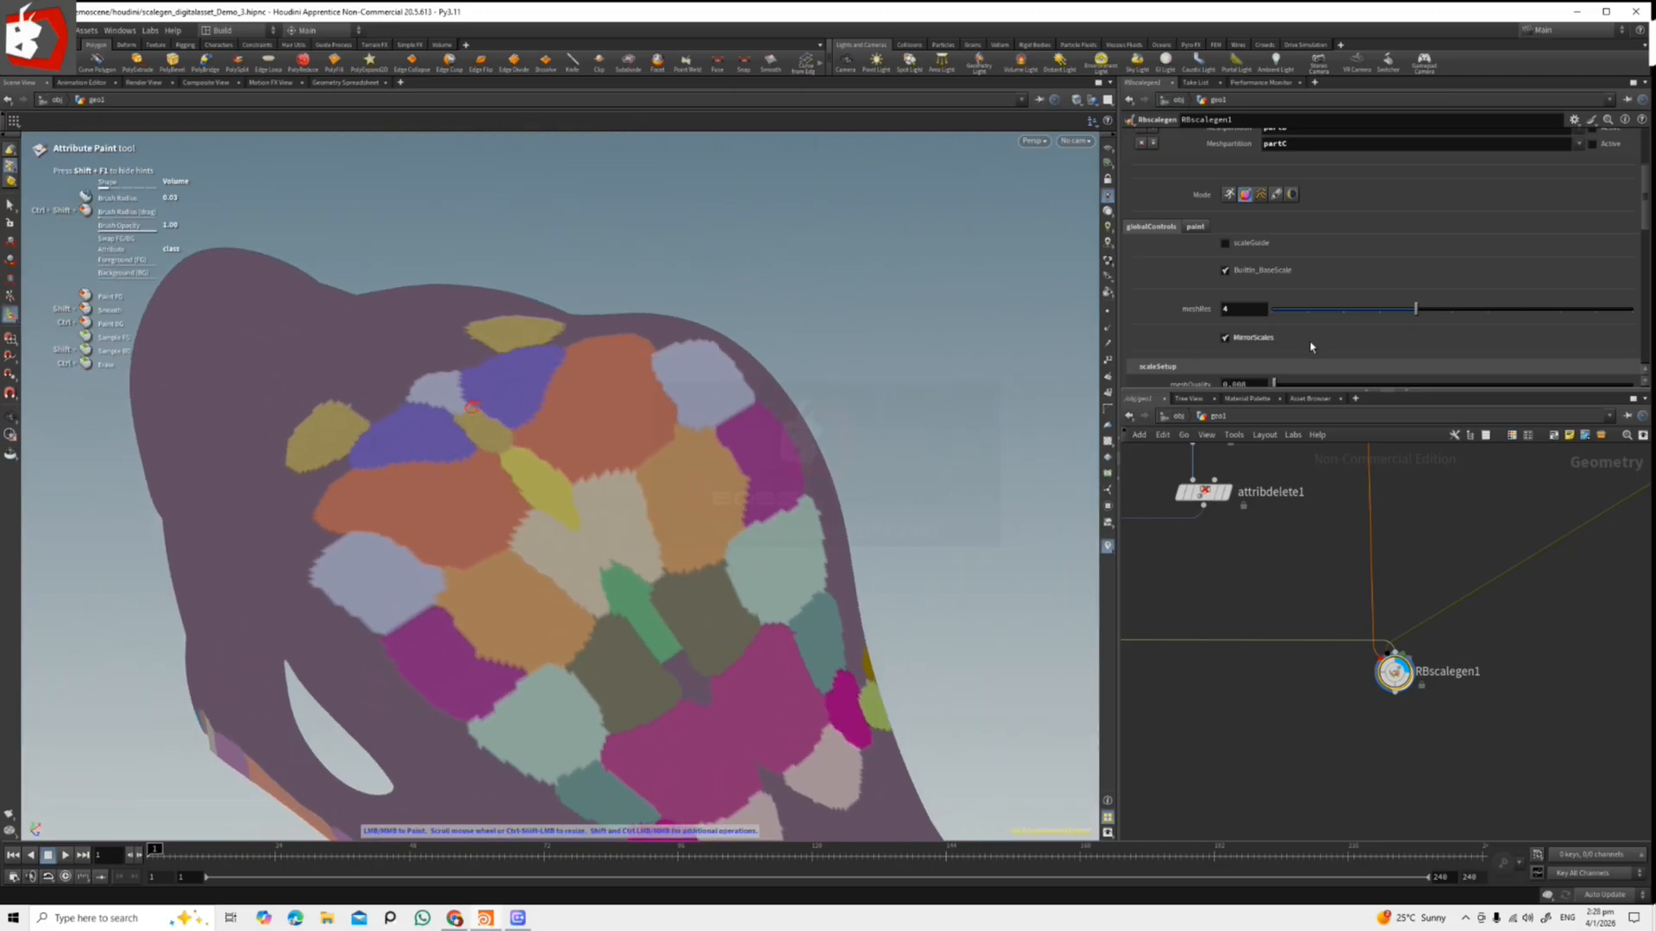
pyautogui.moveTo(482, 414)
pyautogui.keyDown('alt'); pyautogui.mouseDown()
pyautogui.moveTo(529, 484)
pyautogui.moveTo(658, 546)
pyautogui.mouseUp(); pyautogui.keyUp('alt')
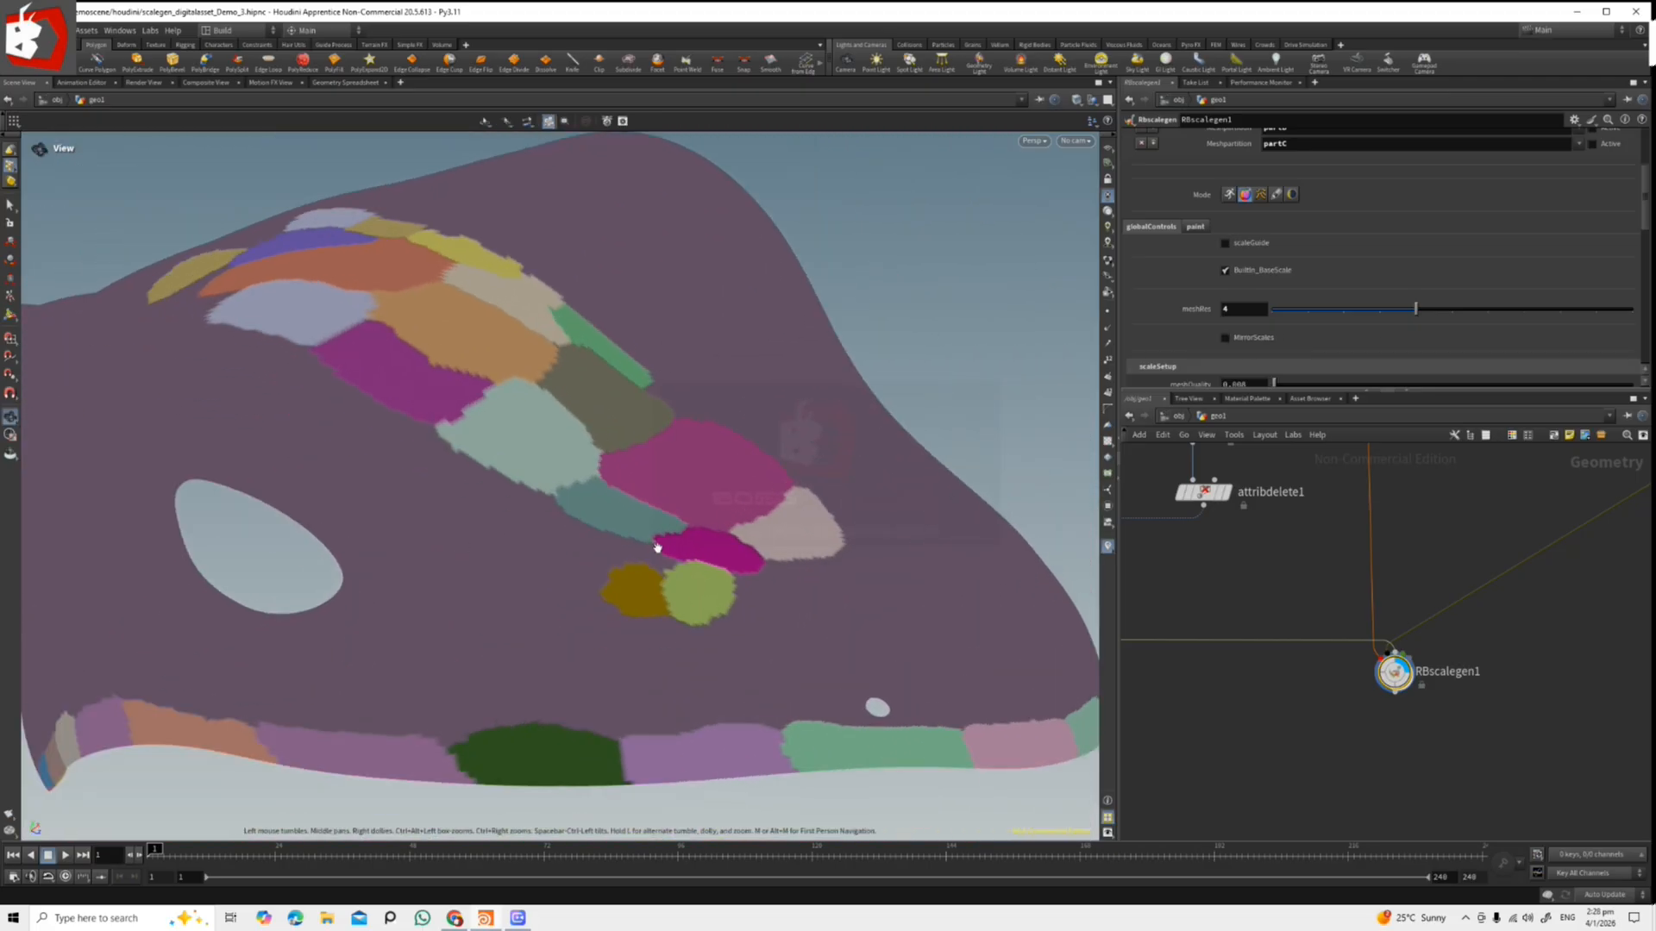
# Turn off cleanBG in the paint settings to show the small background scales around the painted ones.
pyautogui.click(1195, 226)
pyautogui.click(1238, 248)
pyautogui.moveTo(634, 517)
pyautogui.keyDown('alt'); pyautogui.mouseDown()
pyautogui.moveTo(576, 565)
pyautogui.moveTo(596, 554)
pyautogui.moveTo(680, 591)
pyautogui.moveTo(794, 573)
pyautogui.moveTo(629, 521)
pyautogui.mouseUp(); pyautogui.keyUp('alt')
pyautogui.keyDown('alt'); pyautogui.scroll(5, 595, 561); pyautogui.keyUp('alt')
pyautogui.press('Return')
# Sample the pale green scale and extend it over the thin blue-lavender sliver along its lower edge.
pyautogui.moveTo(680, 590)
pyautogui.keyDown('alt'); pyautogui.mouseDown()
pyautogui.moveTo(592, 547)
pyautogui.moveTo(547, 598)
pyautogui.mouseUp(); pyautogui.keyUp('alt')
pyautogui.press('Escape')
pyautogui.moveTo(754, 654); pyautogui.dragTo(524, 363)
pyautogui.moveTo(830, 538); pyautogui.dragTo(904, 568)
pyautogui.press('Return')
pyautogui.moveTo(562, 584)
pyautogui.keyDown('alt'); pyautogui.mouseDown()
pyautogui.moveTo(566, 539)
pyautogui.moveTo(876, 529)
pyautogui.mouseUp(); pyautogui.keyUp('alt')
pyautogui.moveTo(536, 533)
pyautogui.keyDown('alt'); pyautogui.mouseDown()
pyautogui.moveTo(532, 553)
pyautogui.moveTo(664, 455)
pyautogui.moveTo(583, 449)
pyautogui.moveTo(635, 397)
pyautogui.moveTo(486, 477)
pyautogui.mouseUp(); pyautogui.keyUp('alt')
pyautogui.press('Return')
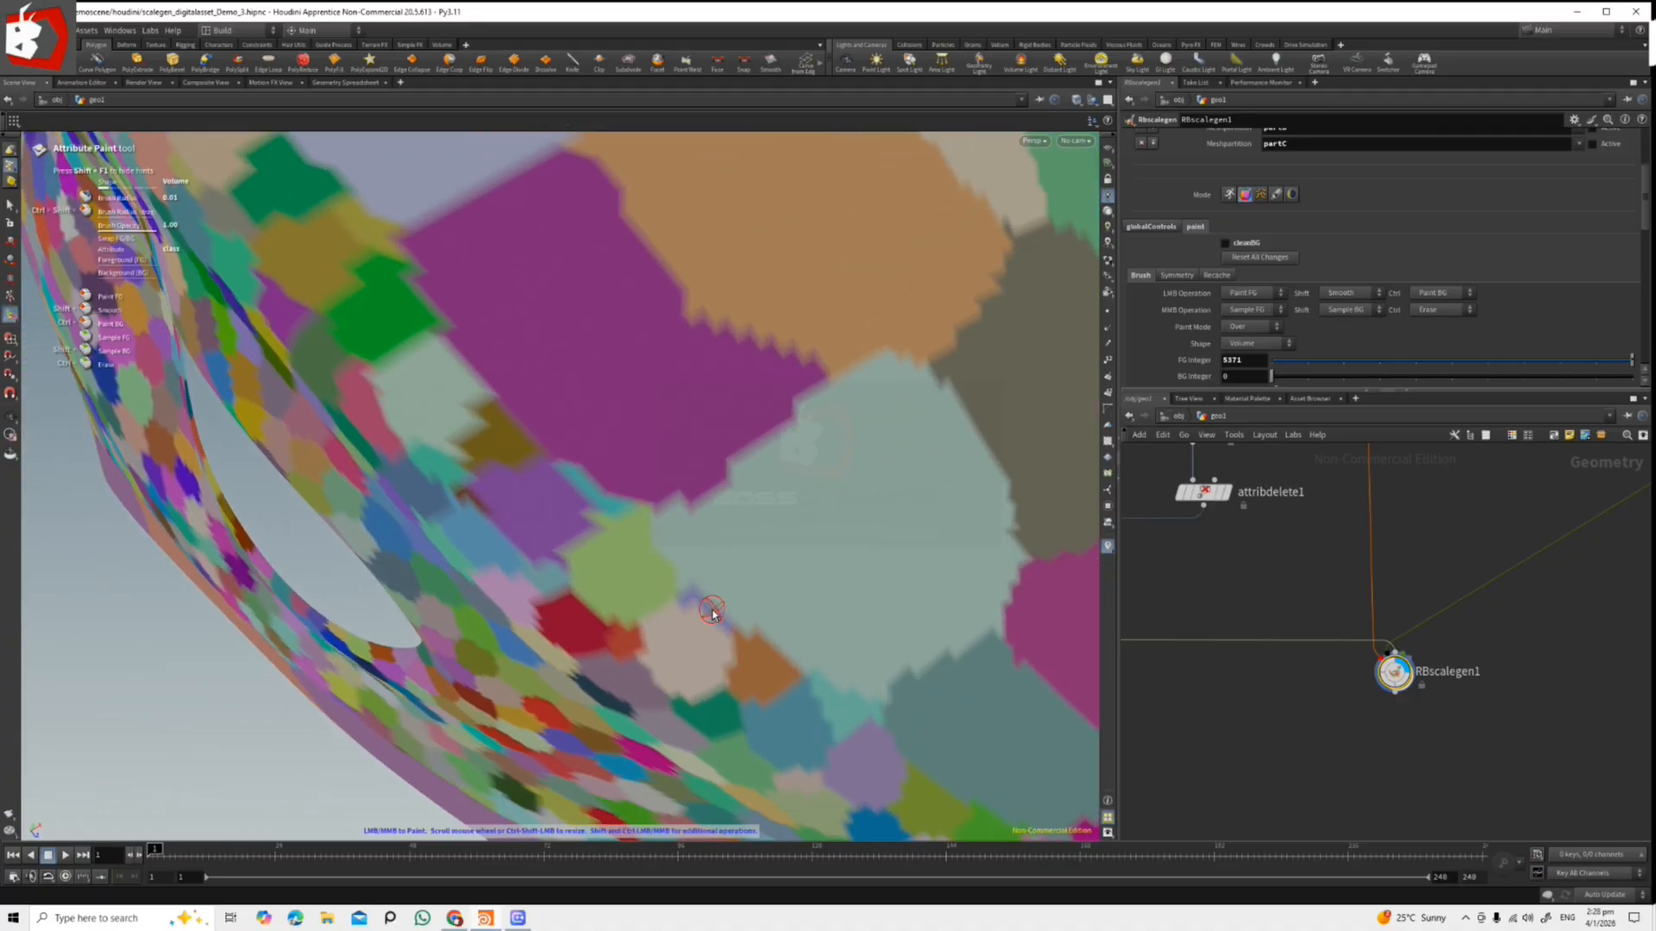
pyautogui.keyDown('alt'); pyautogui.moveTo(730, 630); pyautogui.dragTo(758, 620, button='right'); pyautogui.keyUp('alt')
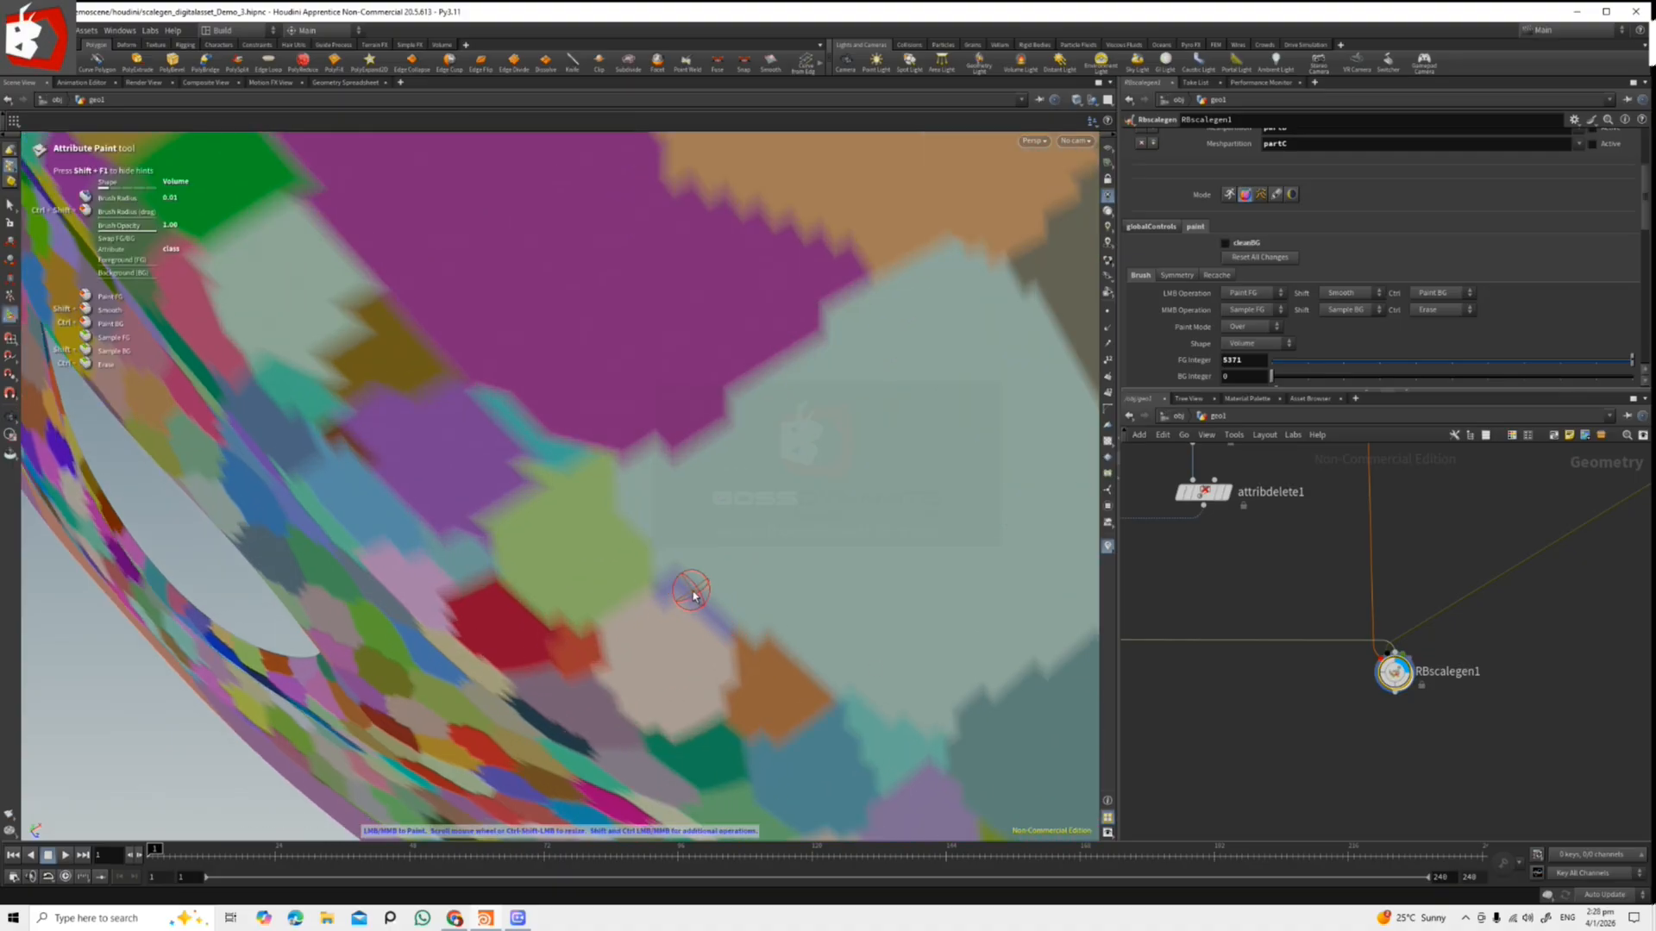
pyautogui.moveTo(707, 604)
pyautogui.mouseDown()
pyautogui.moveTo(658, 603)
pyautogui.moveTo(746, 614)
pyautogui.mouseUp()
pyautogui.middleClick(718, 523)
pyautogui.moveTo(659, 519)
pyautogui.mouseDown()
pyautogui.moveTo(677, 586)
pyautogui.moveTo(722, 624)
pyautogui.moveTo(757, 626)
pyautogui.mouseUp()
# Sample the large purple scale and paint it over the teal sliver beside the small violet scale.
pyautogui.keyDown('alt'); pyautogui.moveTo(588, 421); pyautogui.dragTo(606, 491, button='middle'); pyautogui.keyUp('alt')
pyautogui.middleClick(498, 422)
pyautogui.moveTo(499, 422)
pyautogui.mouseDown()
pyautogui.moveTo(517, 477)
pyautogui.moveTo(573, 518)
pyautogui.moveTo(629, 526)
pyautogui.mouseUp()
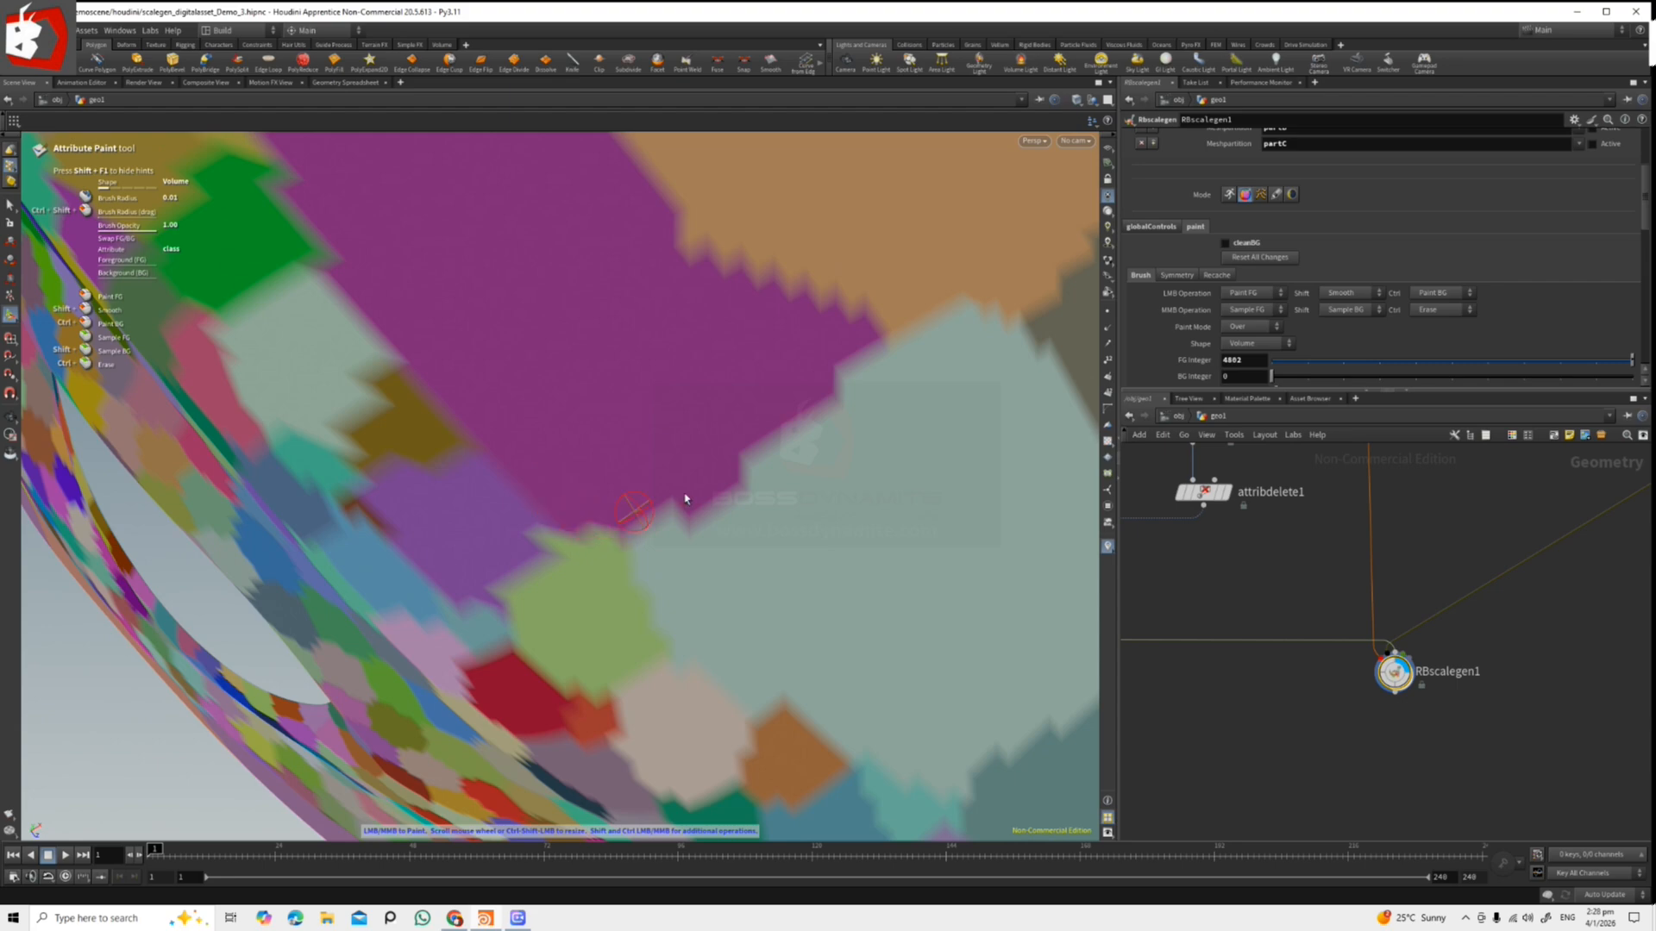
# Enlarge the teal-blue scale along the pale green scale's lower edge, turn on cleanBG and fill the remaining notch.
pyautogui.keyDown('alt'); pyautogui.moveTo(764, 479); pyautogui.dragTo(646, 370, button='right'); pyautogui.keyUp('alt')
pyautogui.keyDown('alt'); pyautogui.moveTo(646, 370); pyautogui.dragTo(673, 484, button='middle'); pyautogui.keyUp('alt')
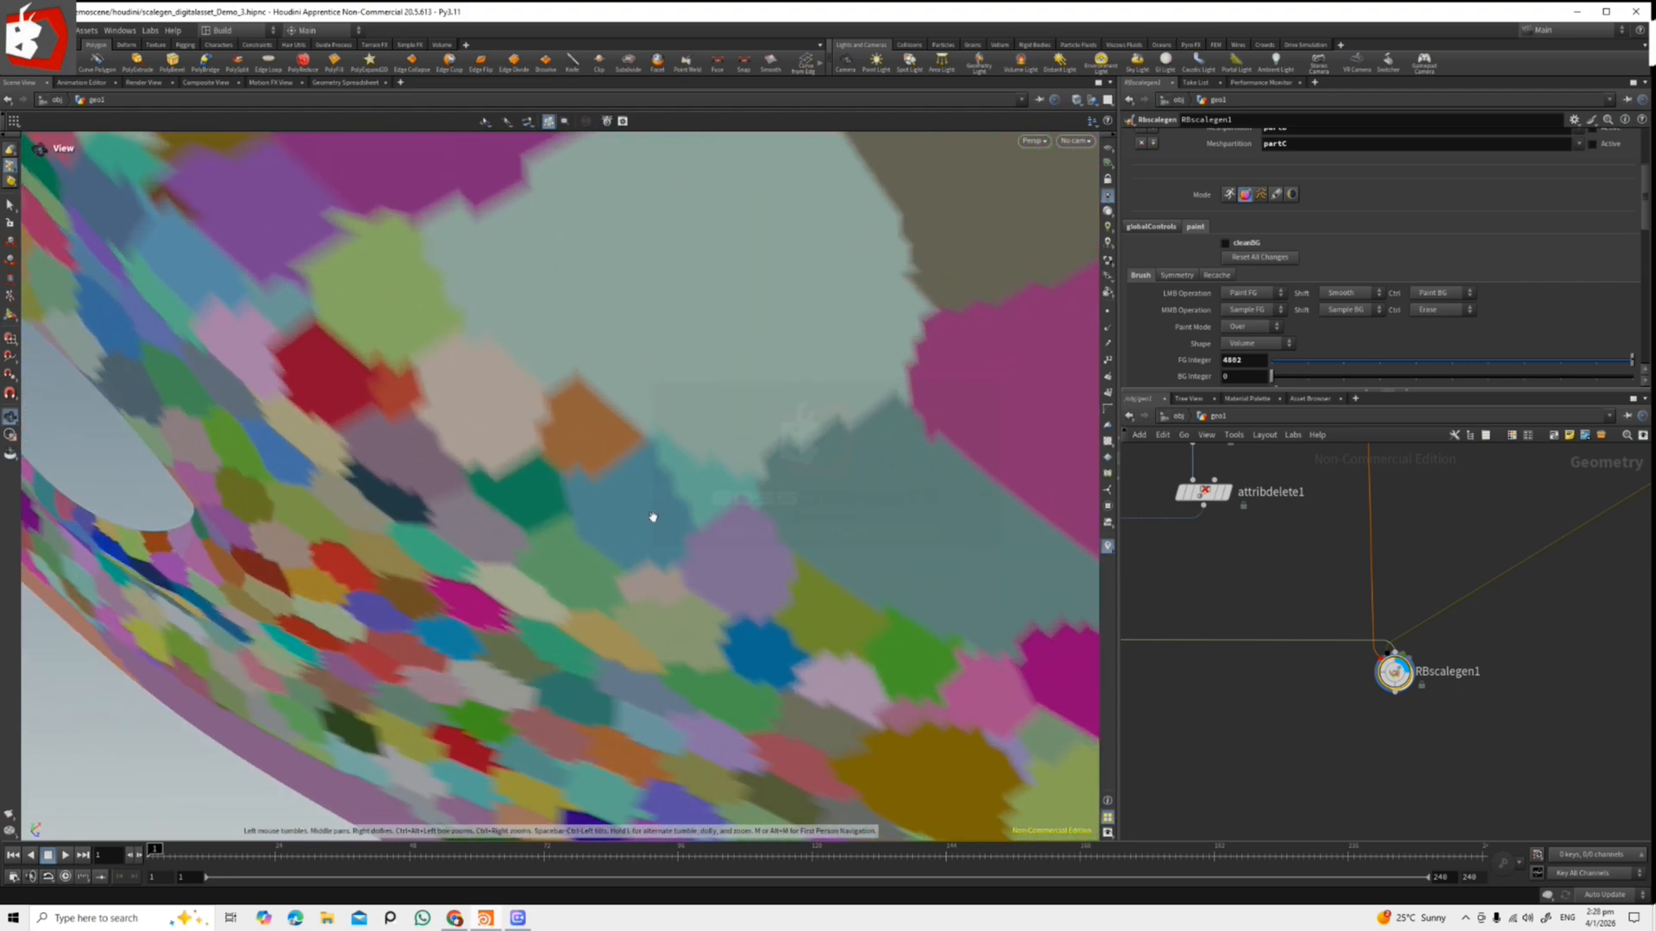
pyautogui.middleClick(602, 523)
pyautogui.moveTo(575, 390)
pyautogui.mouseDown()
pyautogui.moveTo(739, 481)
pyautogui.moveTo(689, 536)
pyautogui.moveTo(715, 487)
pyautogui.mouseUp()
pyautogui.click(1250, 243)
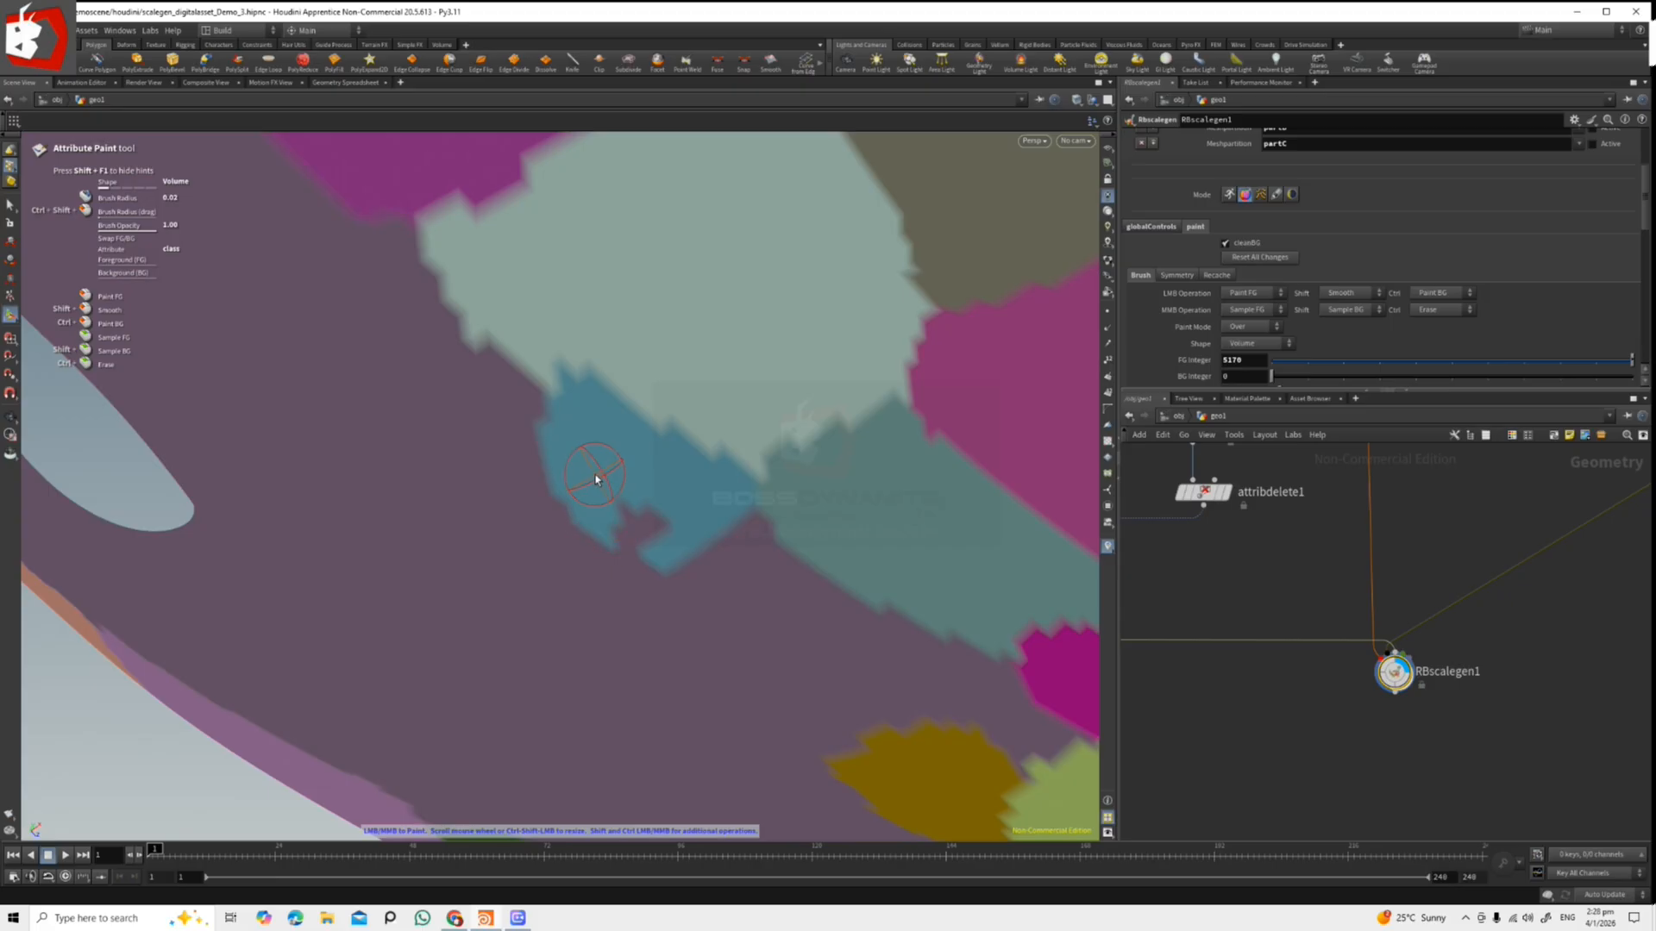
pyautogui.moveTo(596, 480); pyautogui.dragTo(654, 530)
# Turn off cleanBG, enlarge the lavender scale below the slate-teal scale and fill the holes left inside it.
pyautogui.keyDown('alt'); pyautogui.moveTo(953, 535); pyautogui.dragTo(761, 555, button='middle'); pyautogui.keyUp('alt')
pyautogui.click(1246, 245)
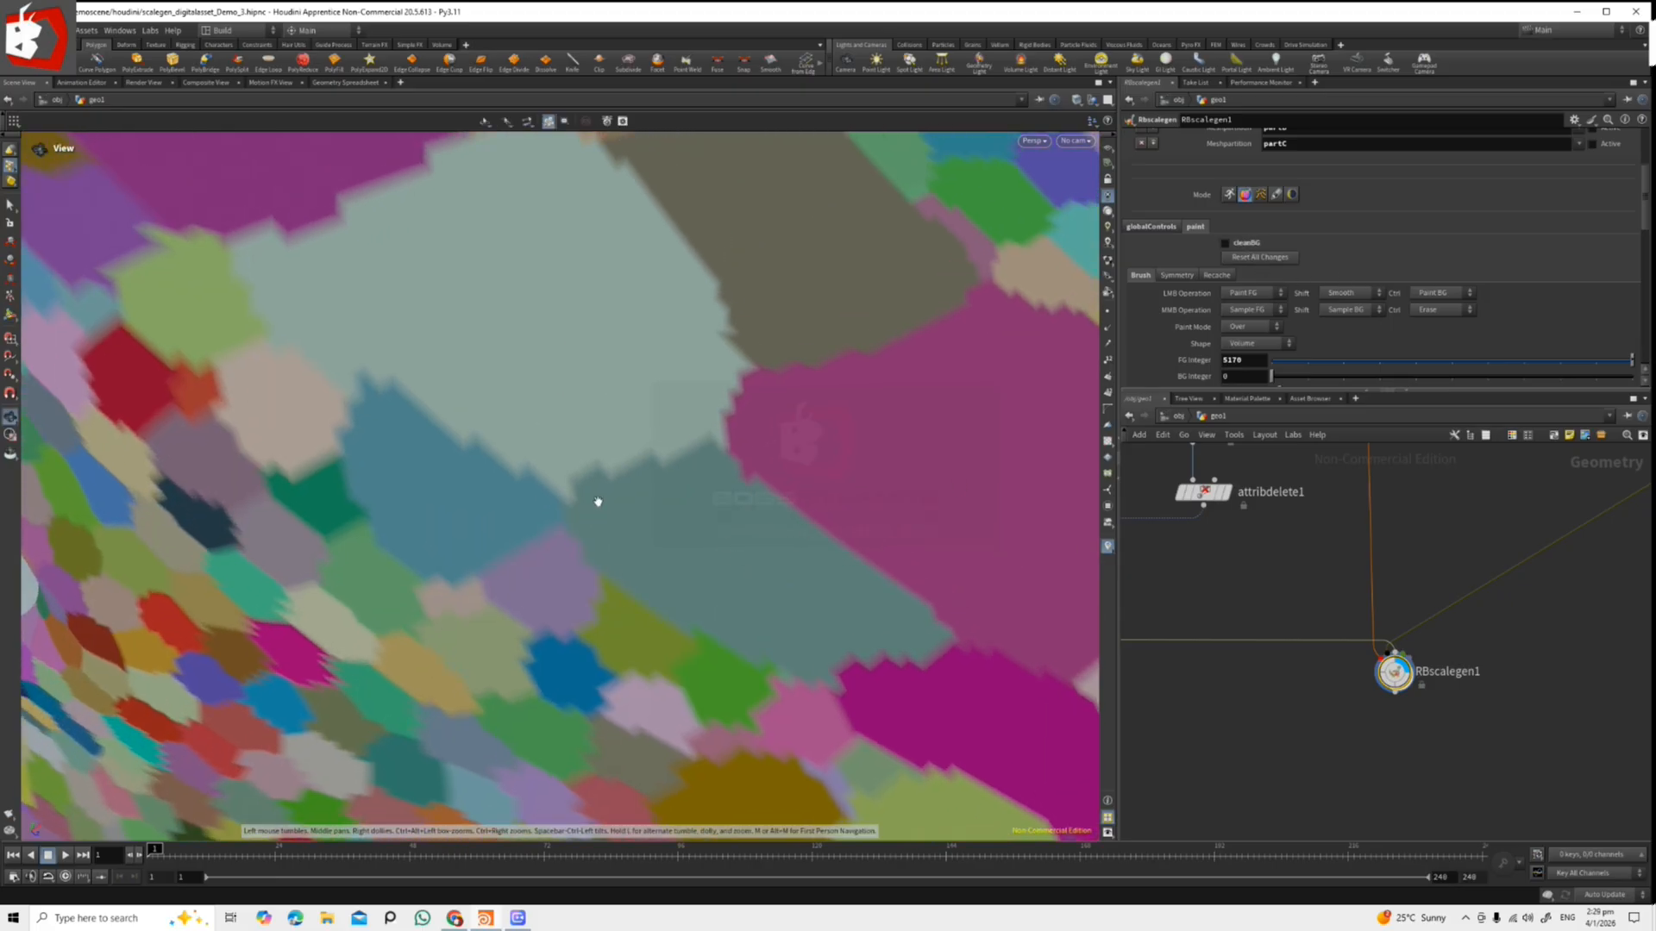
pyautogui.moveTo(543, 564)
pyautogui.mouseDown()
pyautogui.moveTo(445, 603)
pyautogui.moveTo(455, 645)
pyautogui.moveTo(515, 688)
pyautogui.moveTo(569, 694)
pyautogui.moveTo(682, 654)
pyautogui.mouseUp()
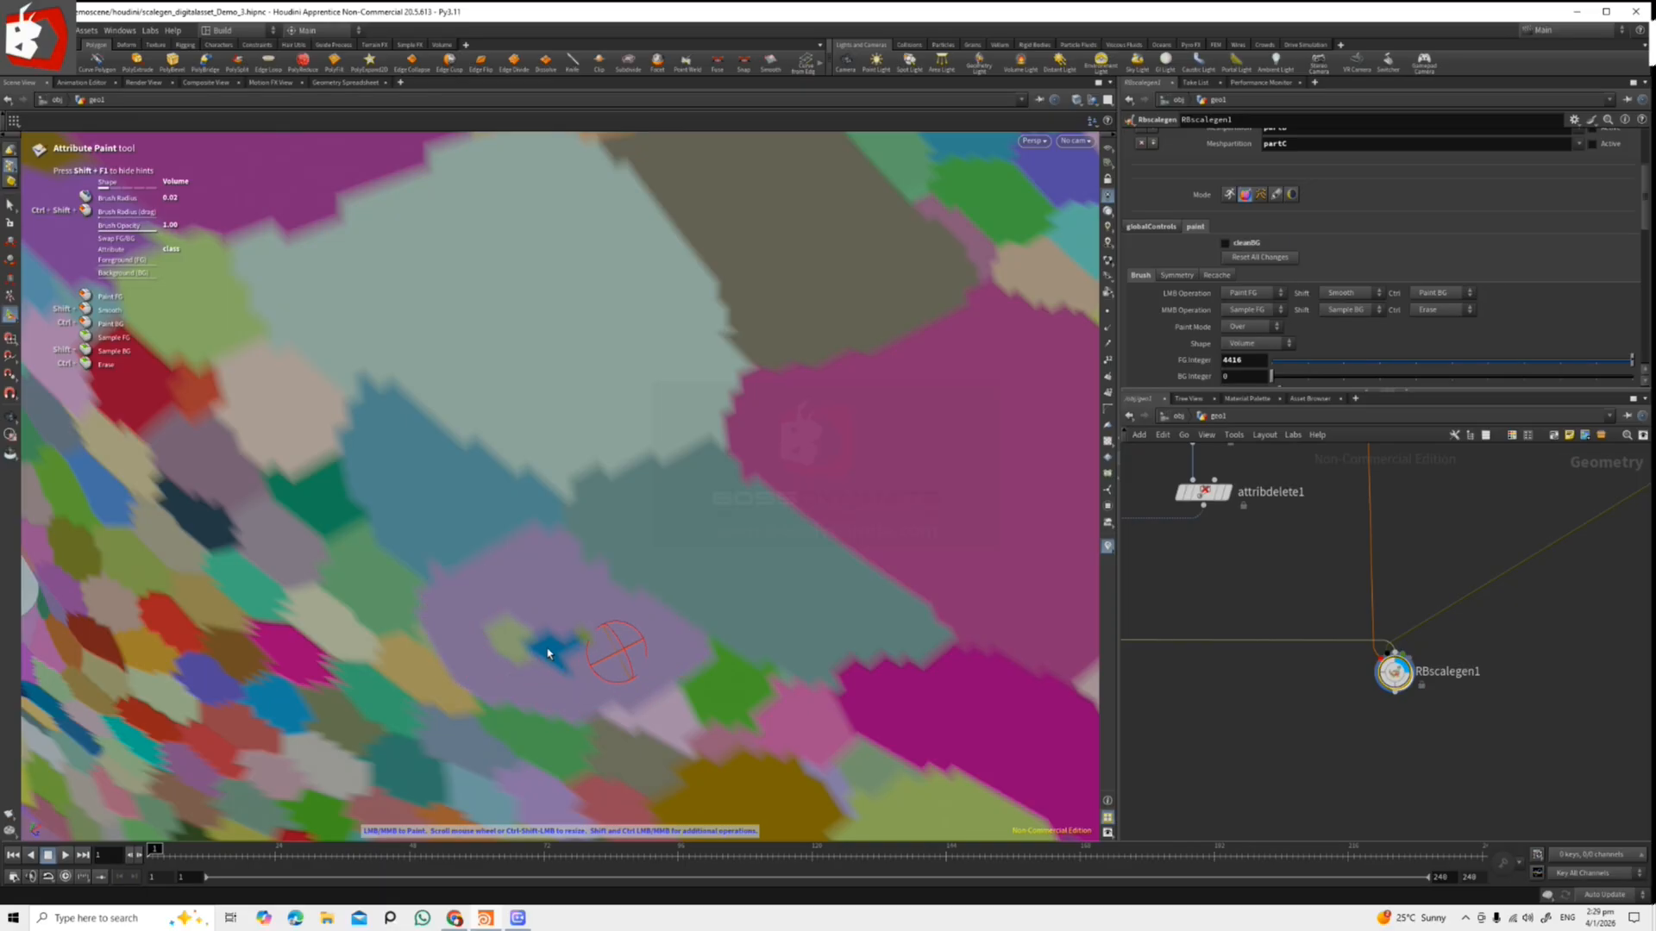
pyautogui.moveTo(548, 653); pyautogui.dragTo(481, 621)
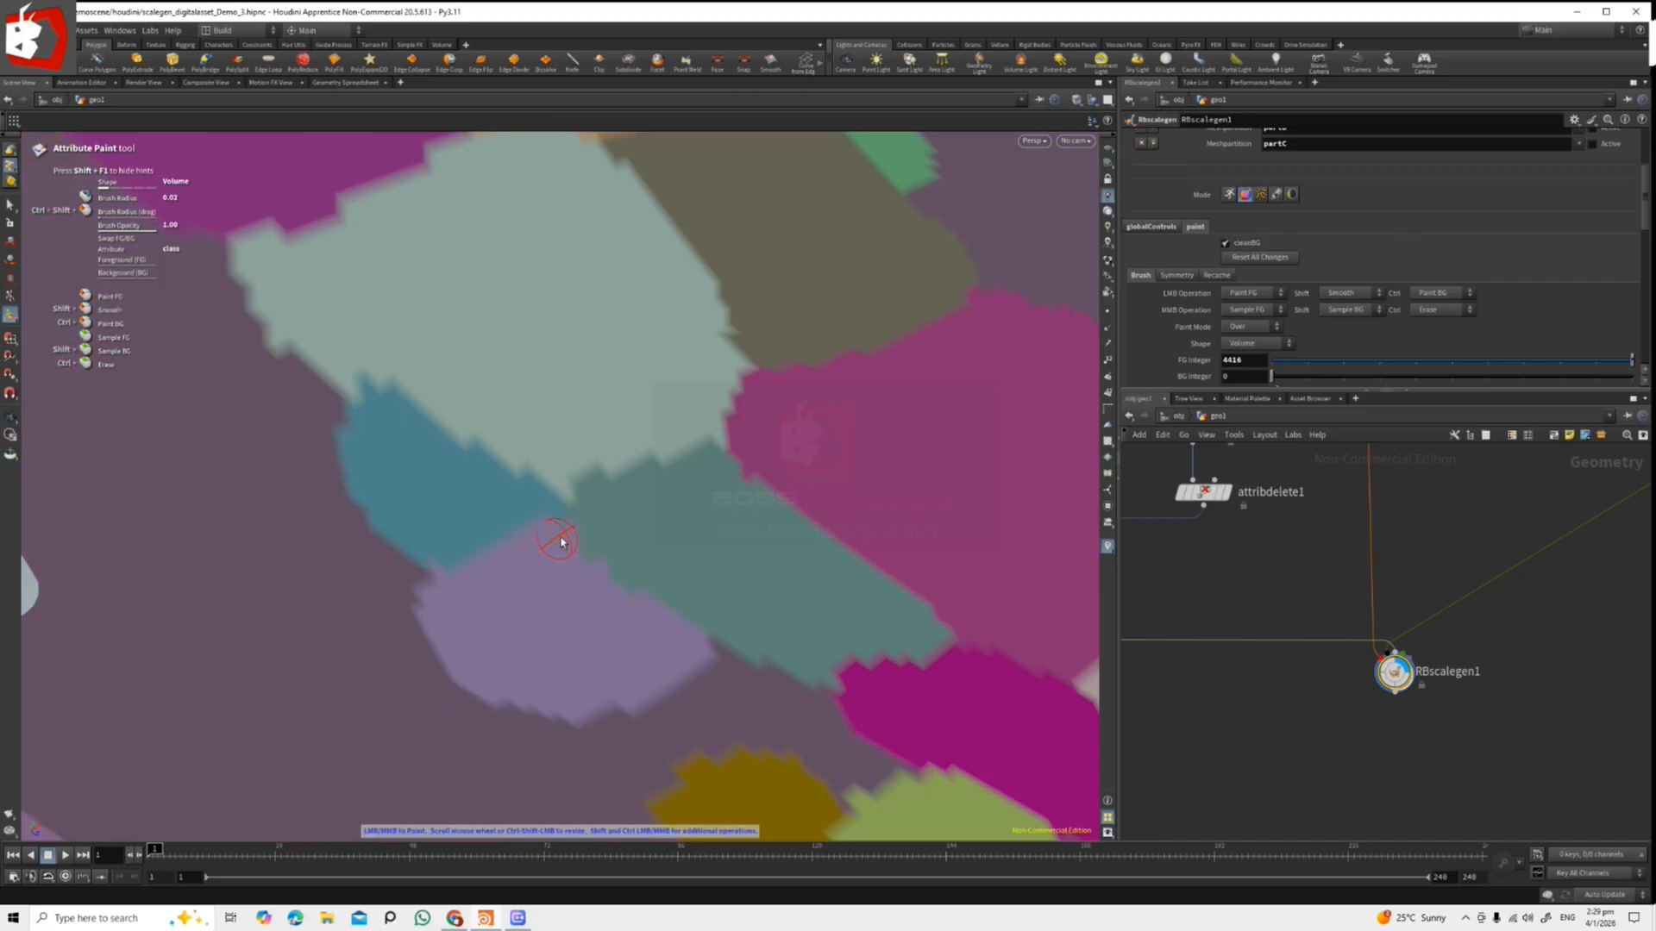
# Turn off cleanBG and enlarge the grey-olive scale to fill the space between the lavender, magenta and golden scales.
pyautogui.keyDown('alt'); pyautogui.scroll(-5, 614, 693); pyautogui.keyUp('alt')
pyautogui.moveTo(690, 595)
pyautogui.keyDown('alt'); pyautogui.mouseDown()
pyautogui.moveTo(713, 488)
pyautogui.moveTo(732, 569)
pyautogui.mouseUp(); pyautogui.keyUp('alt')
pyautogui.keyDown('alt'); pyautogui.scroll(4, 733, 569); pyautogui.keyUp('alt')
pyautogui.keyDown('alt'); pyautogui.moveTo(845, 621); pyautogui.dragTo(705, 514, button='middle'); pyautogui.keyUp('alt')
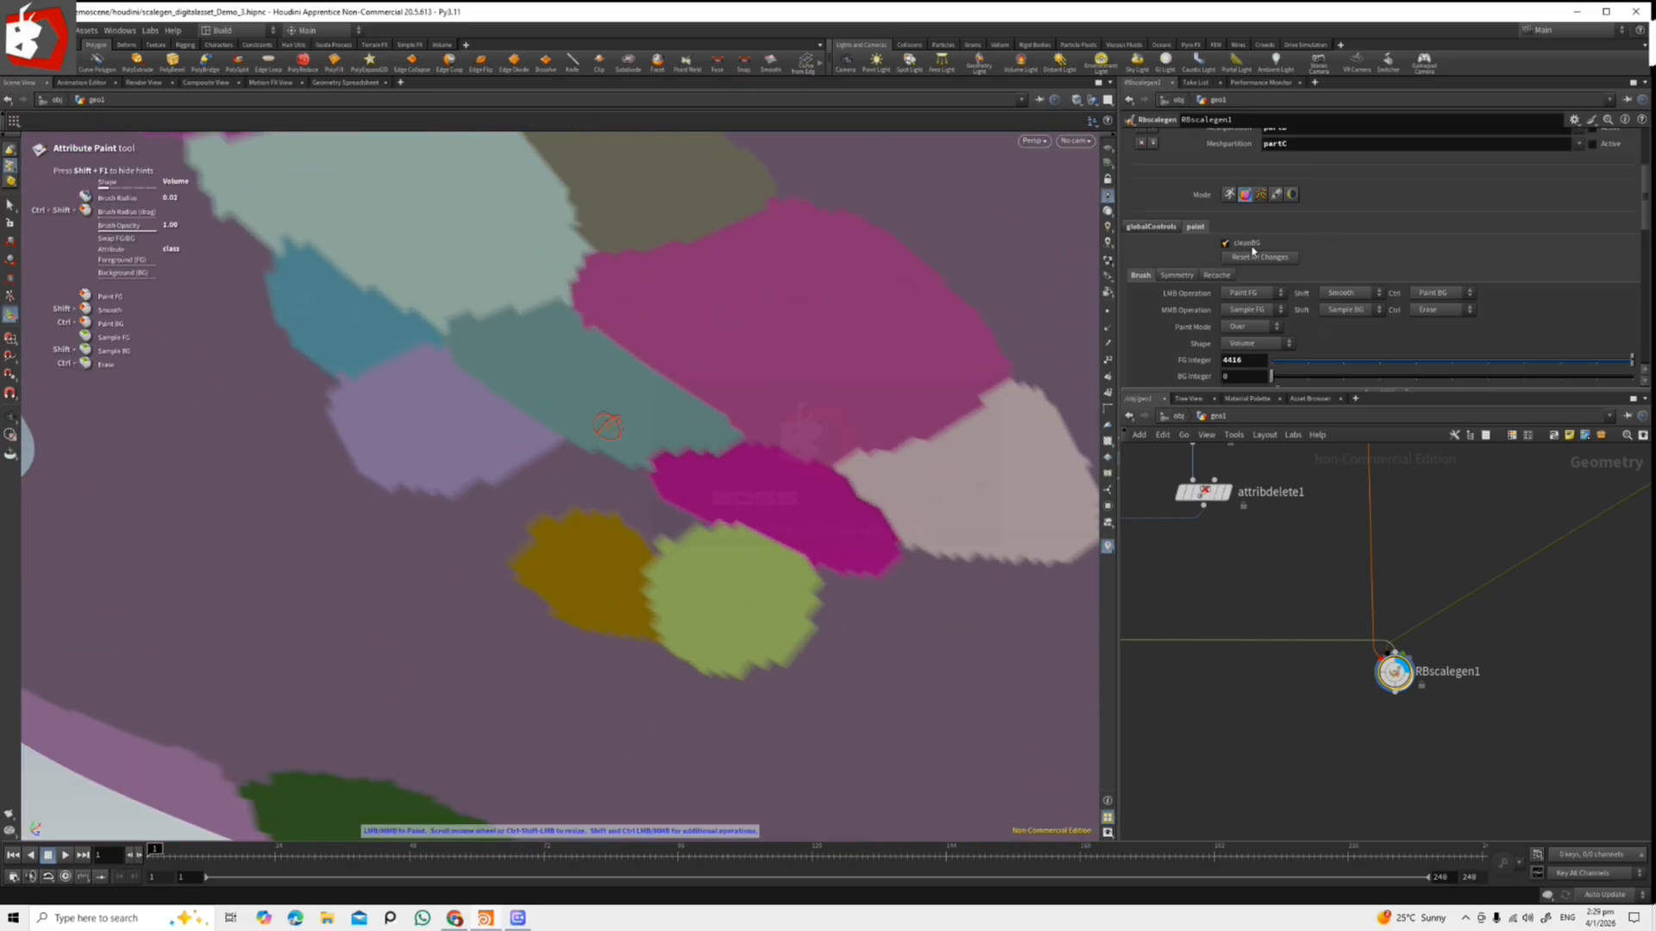
pyautogui.click(1244, 244)
pyautogui.keyDown('alt'); pyautogui.scroll(4, 482, 494); pyautogui.keyUp('alt')
pyautogui.moveTo(481, 530)
pyautogui.mouseDown()
pyautogui.moveTo(492, 484)
pyautogui.moveTo(639, 428)
pyautogui.moveTo(784, 469)
pyautogui.moveTo(776, 517)
pyautogui.moveTo(658, 529)
pyautogui.moveTo(532, 575)
pyautogui.moveTo(542, 498)
pyautogui.moveTo(710, 479)
pyautogui.mouseUp()
pyautogui.scroll(1, 511, 559)
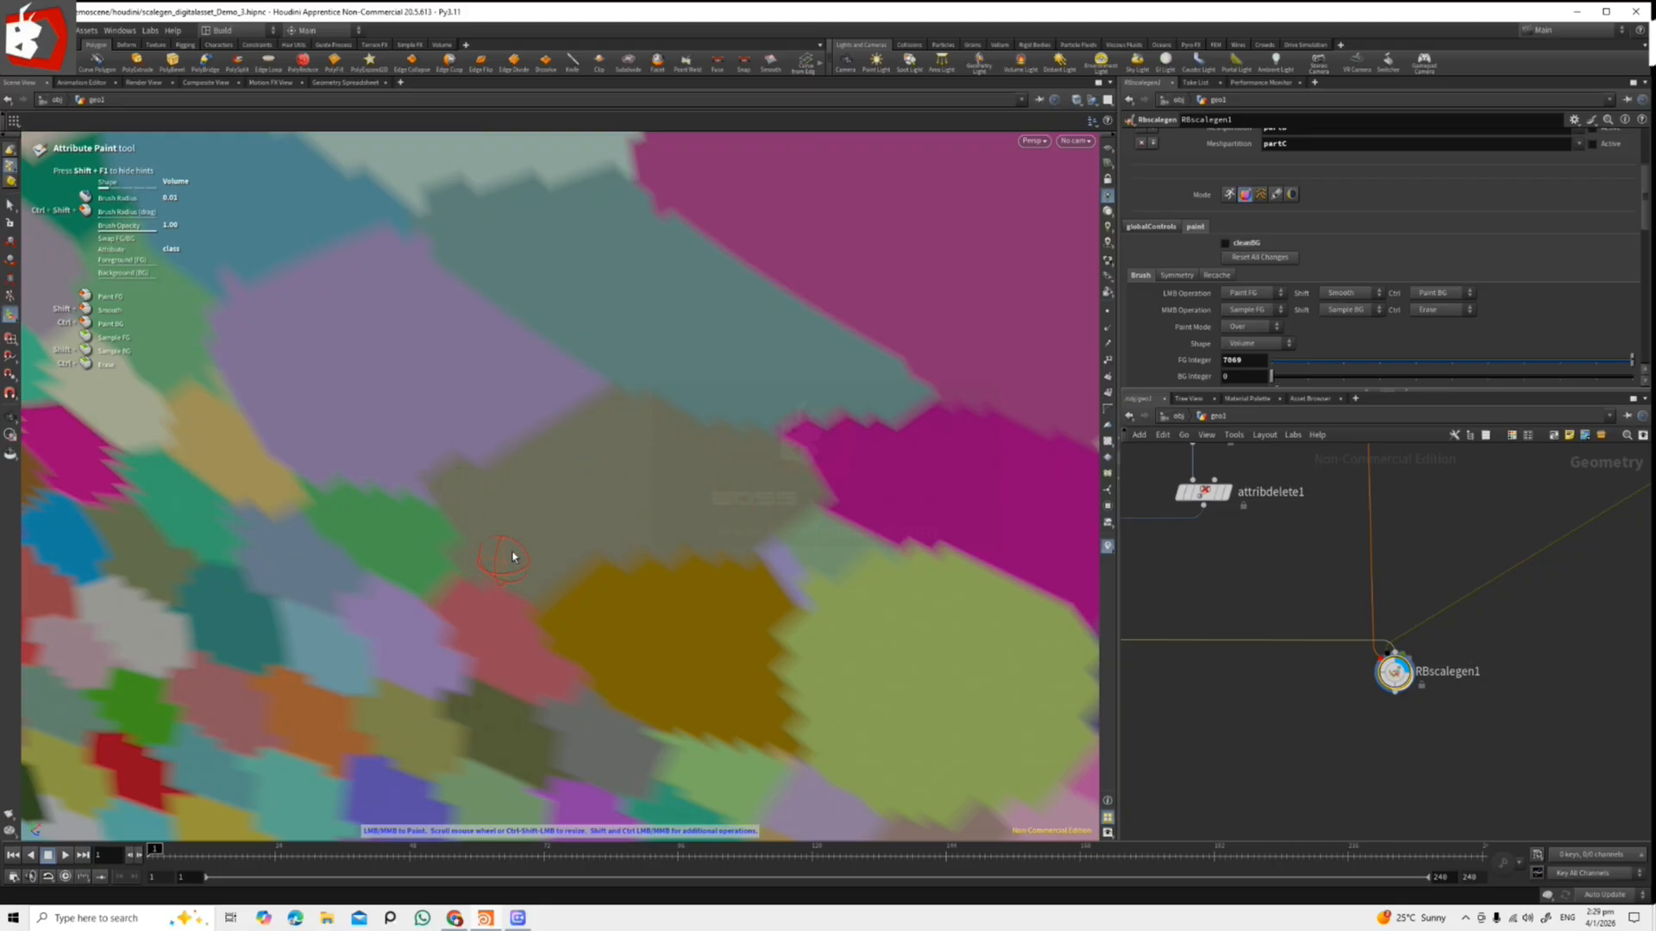
pyautogui.keyDown('alt'); pyautogui.moveTo(507, 565); pyautogui.dragTo(636, 494, button='right'); pyautogui.keyUp('alt')
pyautogui.keyDown('alt'); pyautogui.moveTo(636, 495); pyautogui.dragTo(765, 517); pyautogui.keyUp('alt')
pyautogui.keyDown('alt'); pyautogui.moveTo(765, 517); pyautogui.dragTo(755, 380, button='right'); pyautogui.keyUp('alt')
pyautogui.moveTo(755, 379)
pyautogui.keyDown('alt'); pyautogui.mouseDown()
pyautogui.moveTo(713, 476)
pyautogui.moveTo(658, 491)
pyautogui.mouseUp(); pyautogui.keyUp('alt')
pyautogui.press('Escape')
pyautogui.moveTo(739, 528)
pyautogui.mouseDown(button='right')
pyautogui.moveTo(845, 588)
pyautogui.moveTo(854, 621)
pyautogui.mouseUp(button='right')
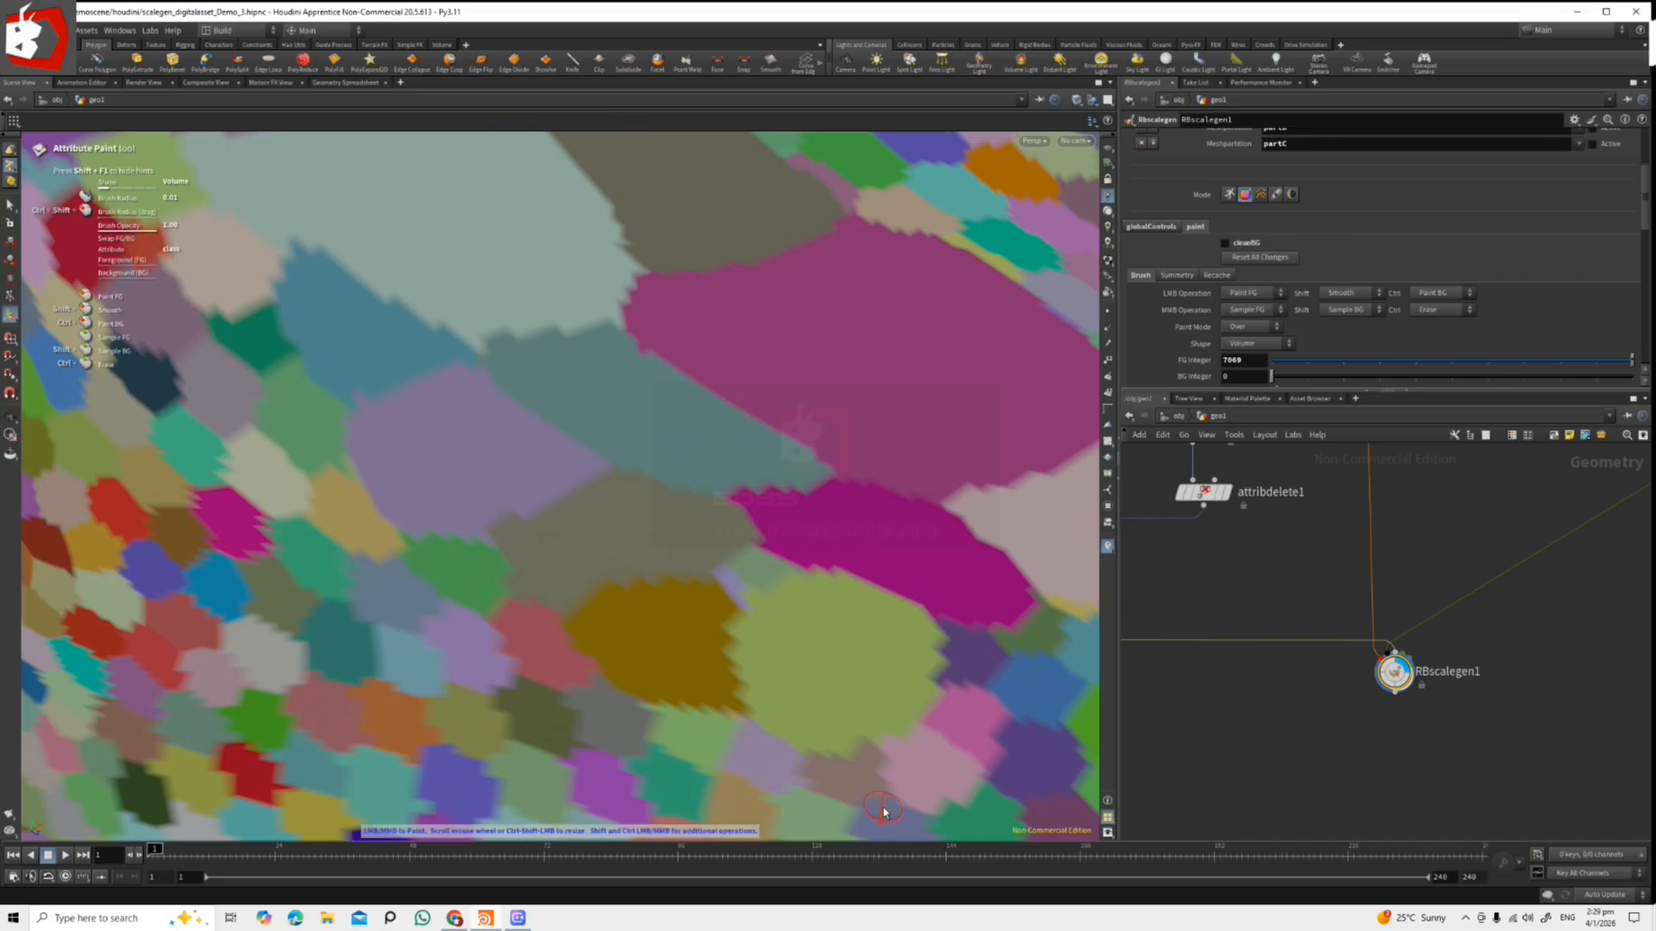
pyautogui.click(511, 919)
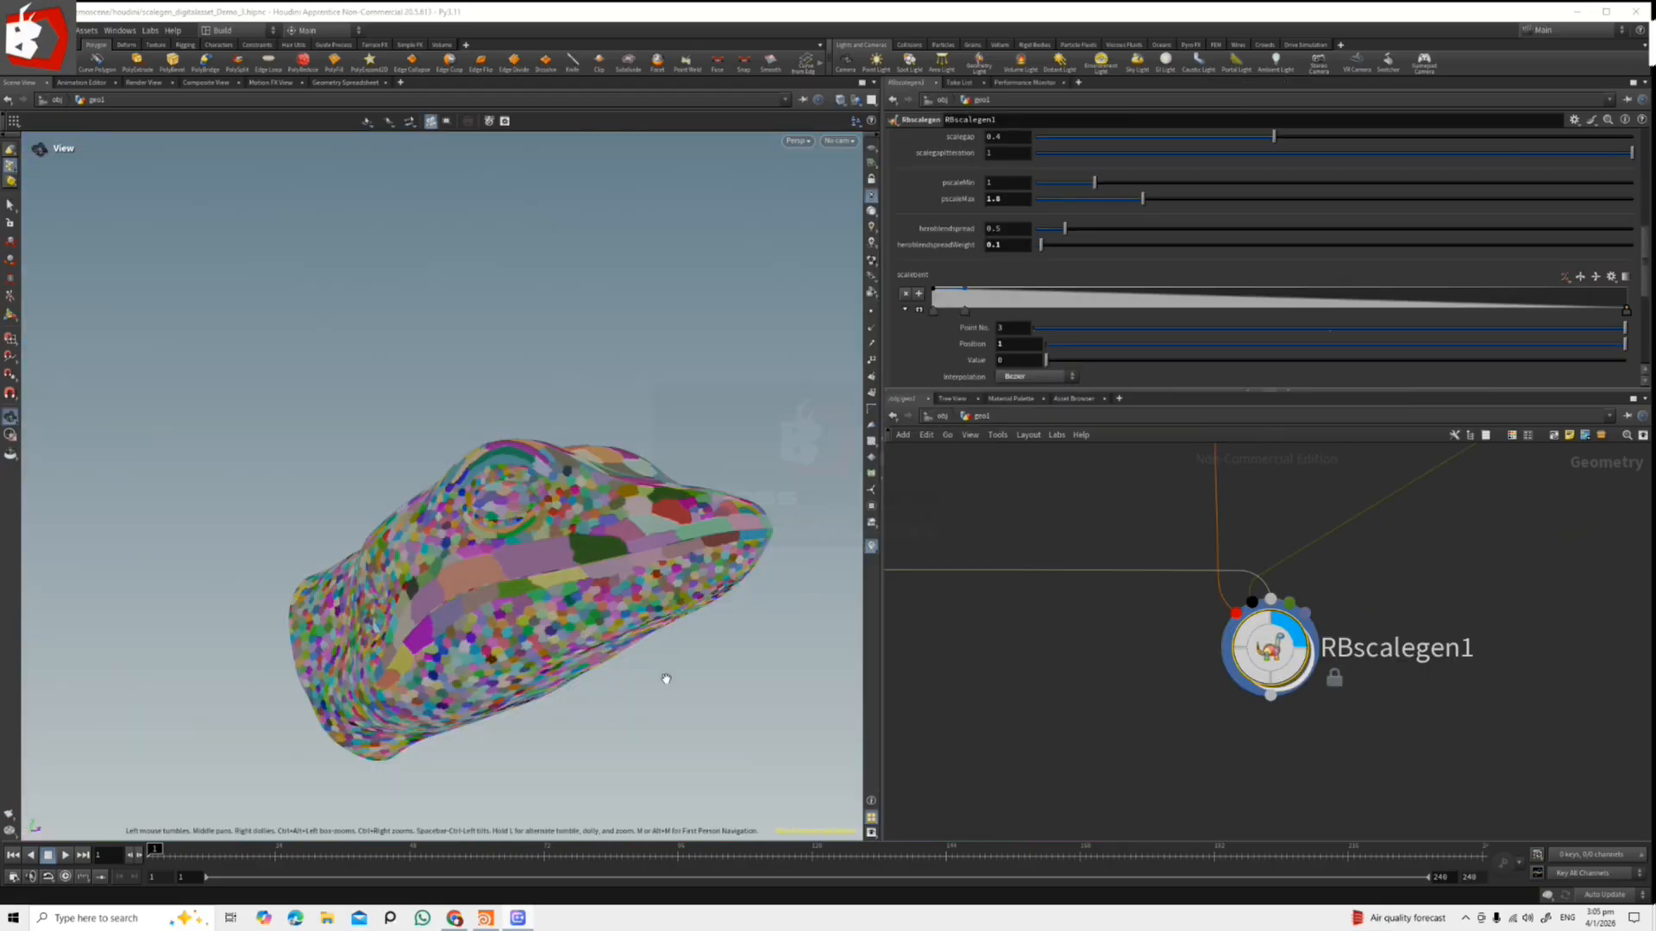
# Examine the completed scale map over the top of the head, around the eye and on the cheek.
pyautogui.moveTo(664, 678); pyautogui.dragTo(572, 298)
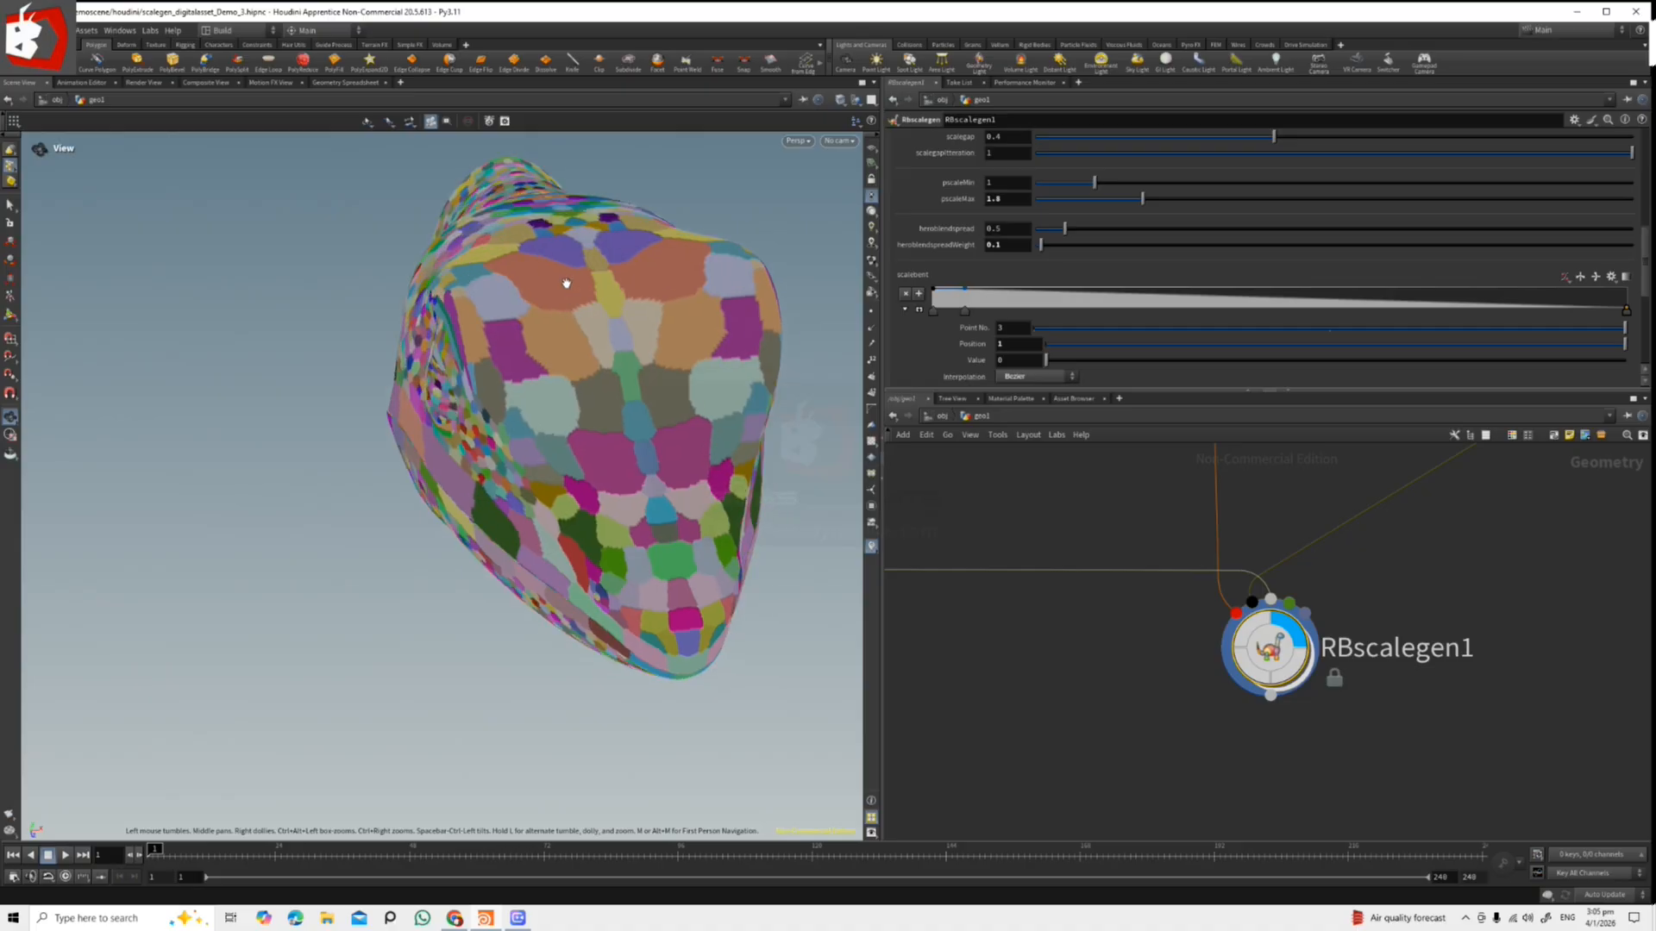
pyautogui.moveTo(483, 543); pyautogui.dragTo(625, 469)
pyautogui.moveTo(293, 543); pyautogui.dragTo(344, 510)
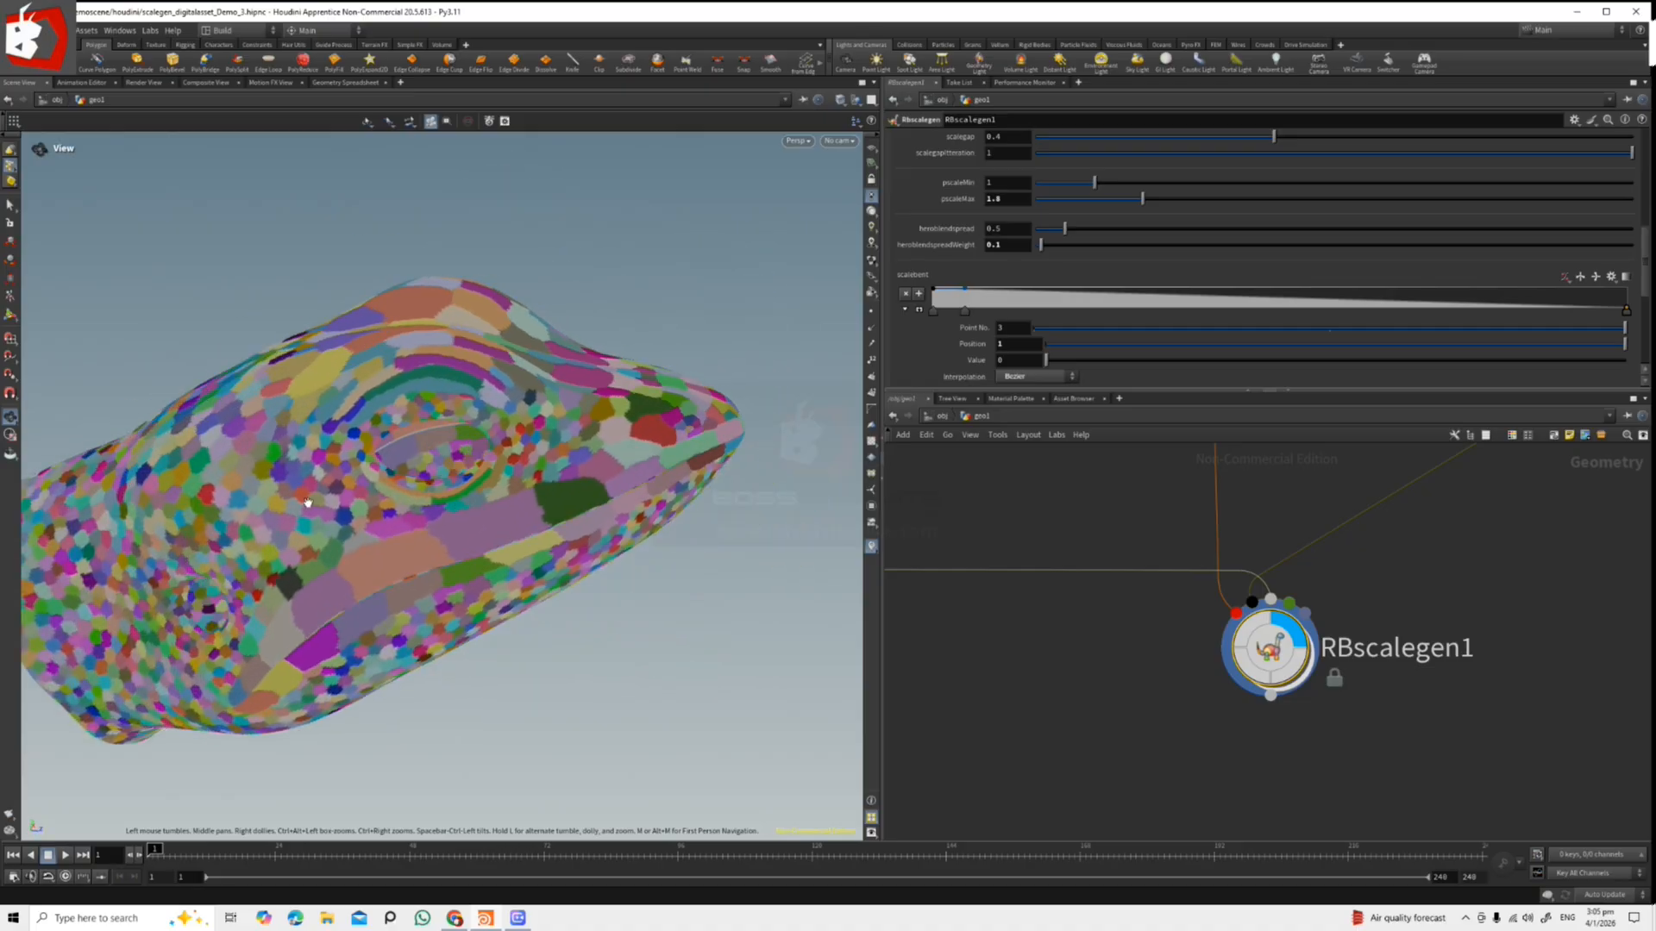
pyautogui.moveTo(343, 509); pyautogui.dragTo(587, 500, button='right')
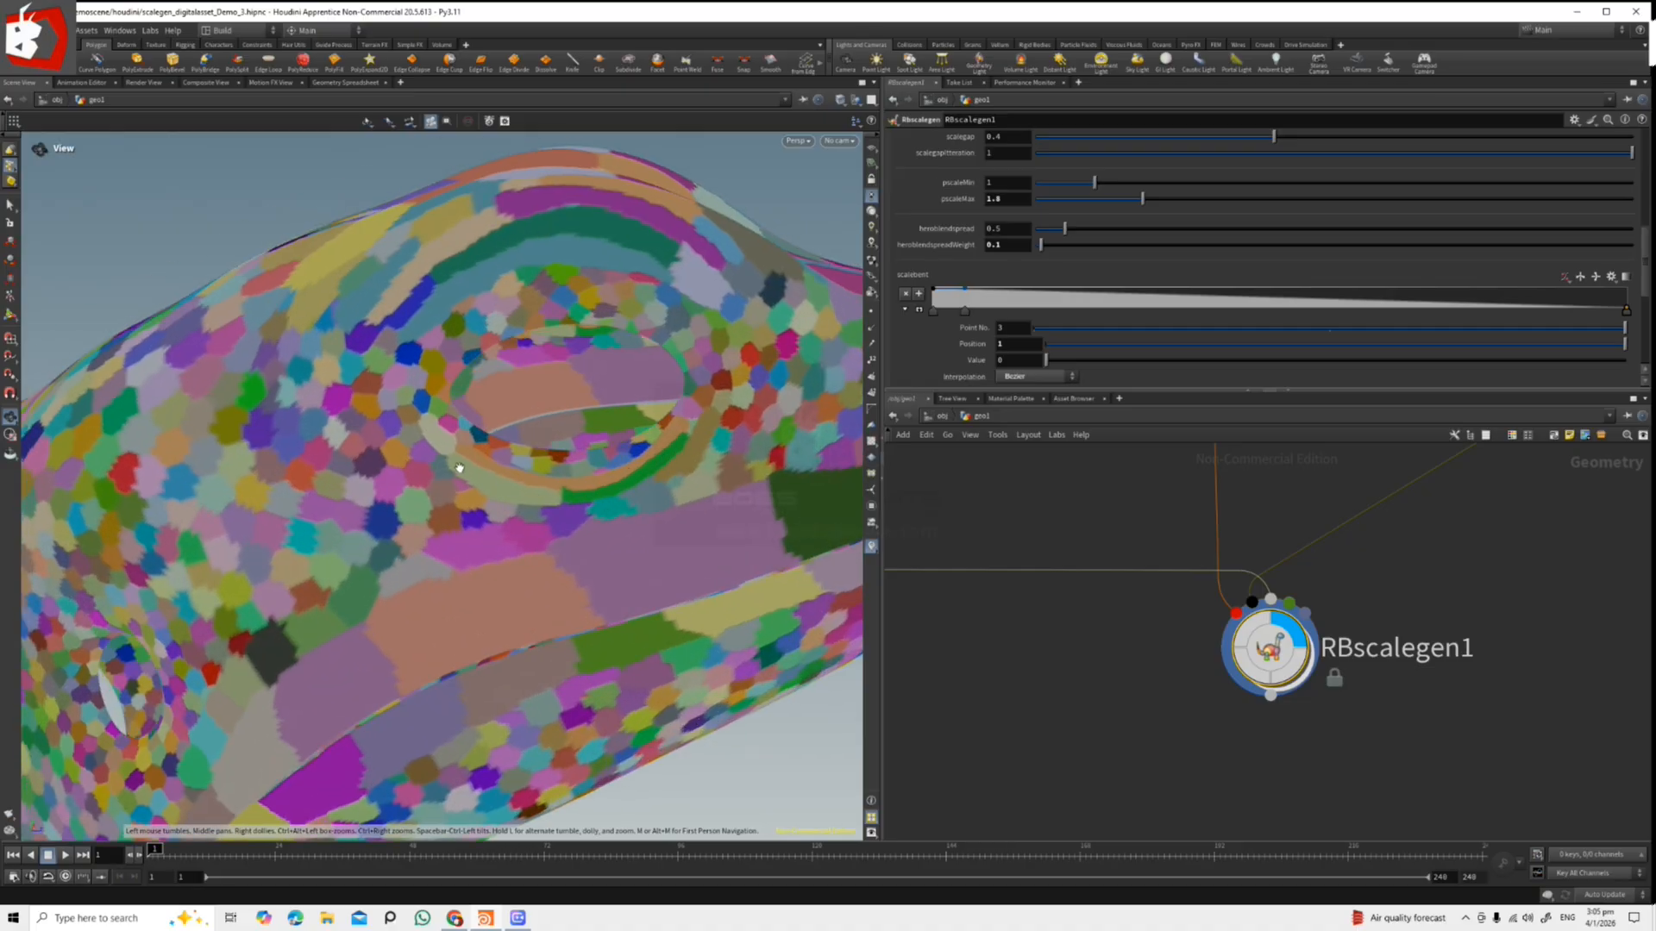
pyautogui.moveTo(714, 427); pyautogui.dragTo(724, 396)
pyautogui.moveTo(551, 310); pyautogui.dragTo(455, 352)
pyautogui.moveTo(712, 433); pyautogui.dragTo(399, 425, button='right')
pyautogui.moveTo(399, 425); pyautogui.dragTo(427, 444)
pyautogui.moveTo(426, 444); pyautogui.dragTo(547, 484, button='right')
pyautogui.moveTo(547, 484); pyautogui.dragTo(455, 493)
pyautogui.scroll(3, 466, 449)
pyautogui.moveTo(642, 470); pyautogui.dragTo(463, 490)
pyautogui.moveTo(343, 560); pyautogui.dragTo(530, 490)
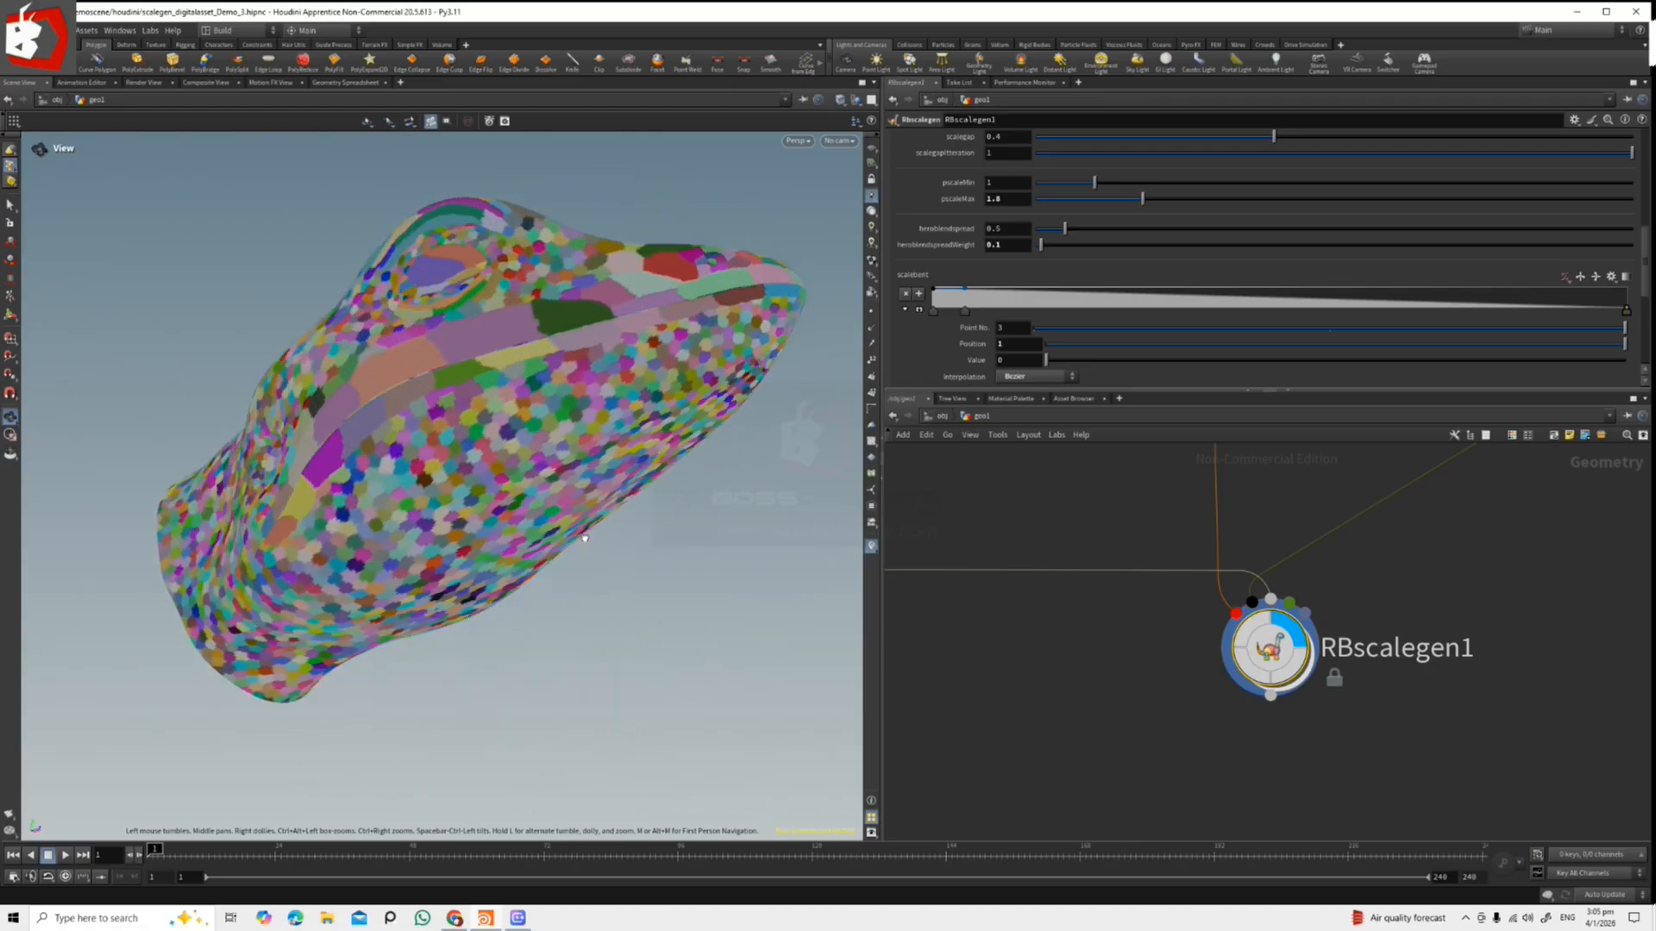
# Examine the upper and lower lip scales along the mouth line and the scales on the side of the snout.
pyautogui.moveTo(361, 447); pyautogui.dragTo(743, 418, button='right')
pyautogui.moveTo(742, 417); pyautogui.dragTo(353, 536, button='middle')
pyautogui.moveTo(651, 457)
pyautogui.mouseDown(button='middle')
pyautogui.moveTo(349, 543)
pyautogui.moveTo(470, 517)
pyautogui.mouseUp(button='middle')
pyautogui.moveTo(668, 471); pyautogui.dragTo(595, 483, button='right')
pyautogui.moveTo(664, 451); pyautogui.dragTo(470, 517, button='middle')
pyautogui.moveTo(673, 470); pyautogui.dragTo(577, 503, button='middle')
pyautogui.moveTo(577, 503)
pyautogui.mouseDown(button='right')
pyautogui.moveTo(431, 518)
pyautogui.moveTo(599, 514)
pyautogui.moveTo(677, 481)
pyautogui.mouseUp(button='right')
pyautogui.moveTo(540, 480); pyautogui.dragTo(564, 475, button='right')
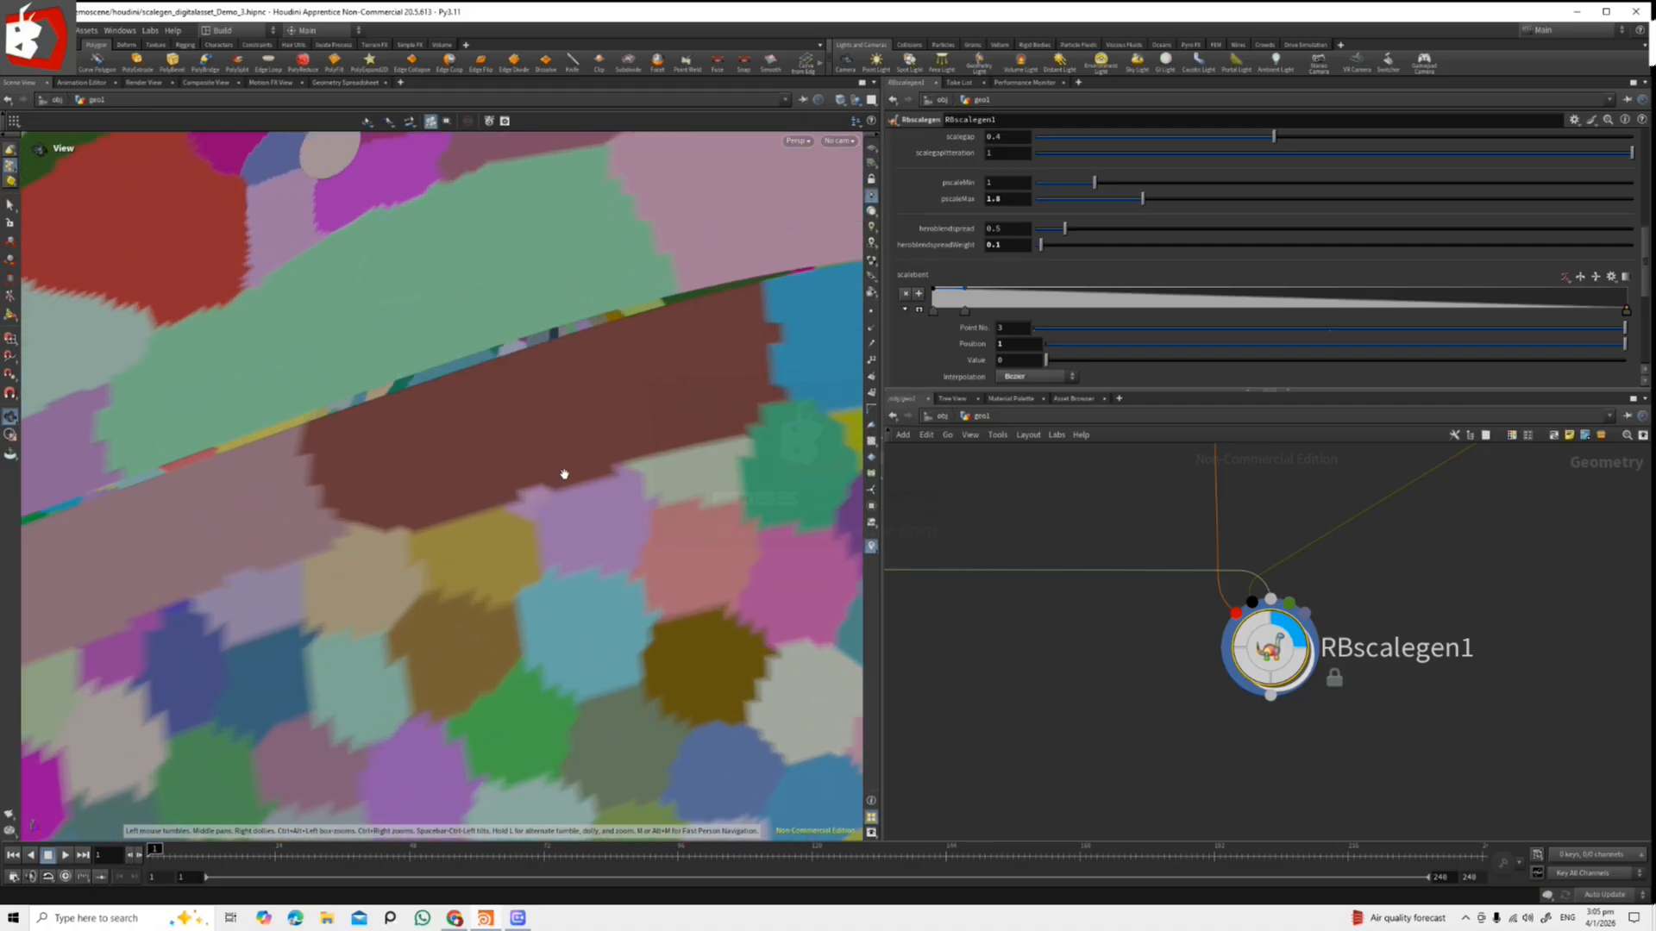
pyautogui.moveTo(727, 421); pyautogui.dragTo(525, 473, button='right')
pyautogui.moveTo(526, 473); pyautogui.dragTo(592, 514)
pyautogui.moveTo(457, 423); pyautogui.dragTo(704, 469, button='middle')
pyautogui.moveTo(655, 470); pyautogui.dragTo(528, 471)
pyautogui.moveTo(423, 465); pyautogui.dragTo(702, 480, button='middle')
pyautogui.moveTo(598, 469); pyautogui.dragTo(727, 470, button='middle')
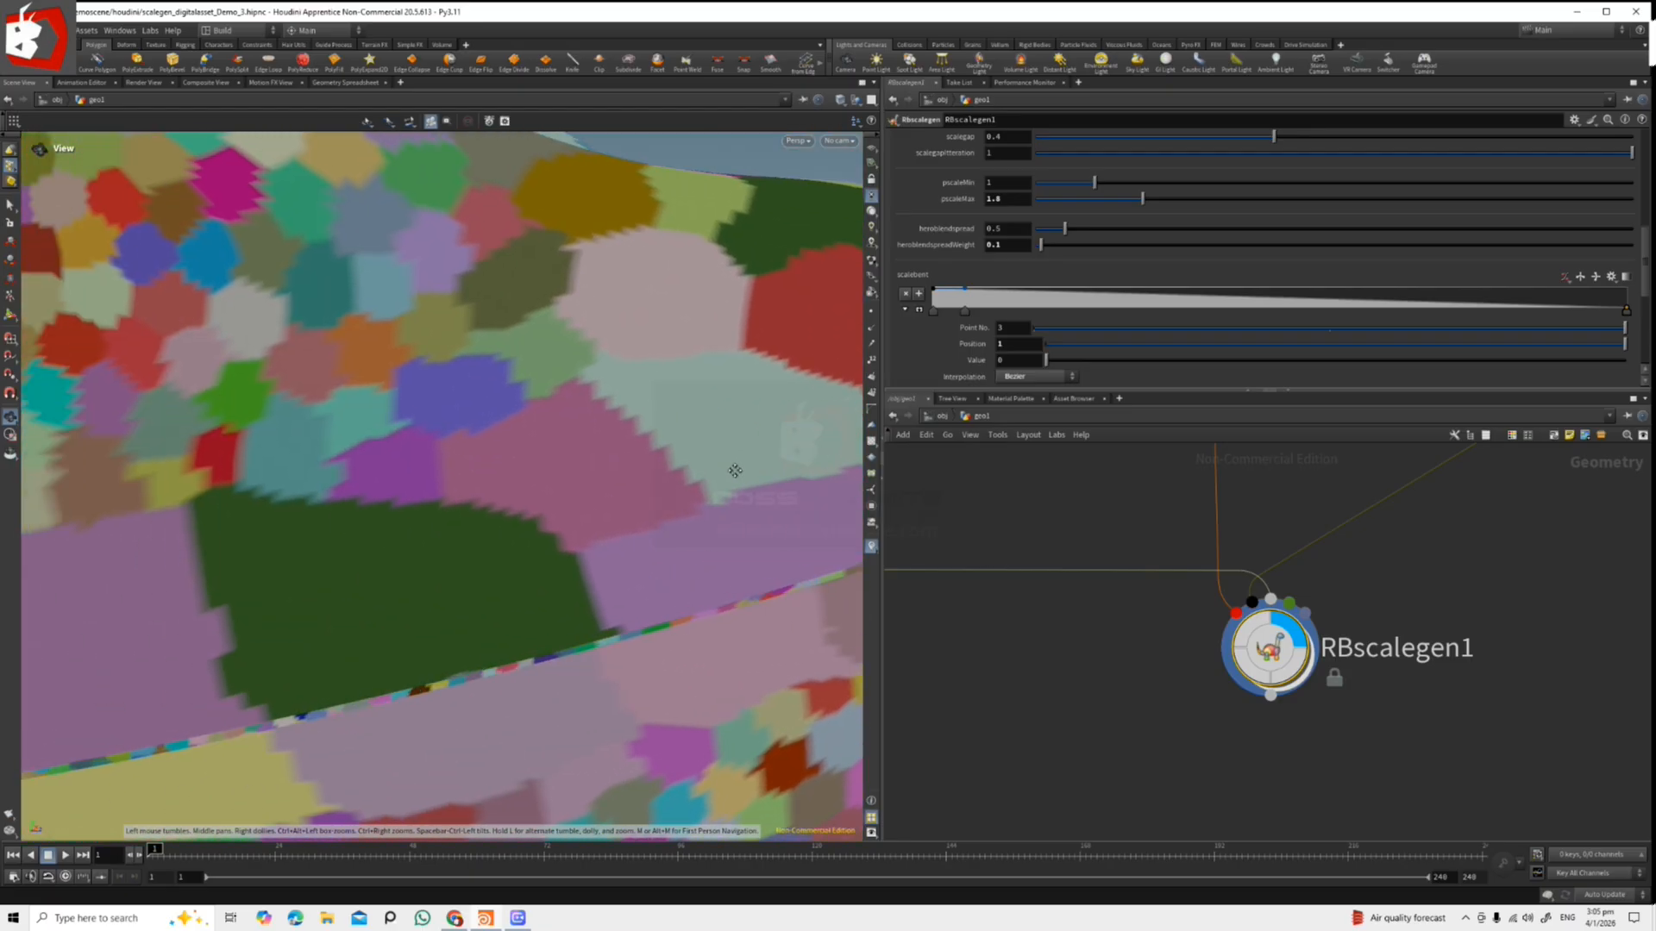
# Switch RBscalegen1 to its first mode with the Vis display set to TilesPaint.
pyautogui.moveTo(728, 469); pyautogui.dragTo(325, 514, button='right')
pyautogui.moveTo(325, 514)
pyautogui.mouseDown()
pyautogui.moveTo(377, 516)
pyautogui.moveTo(515, 449)
pyautogui.mouseUp()
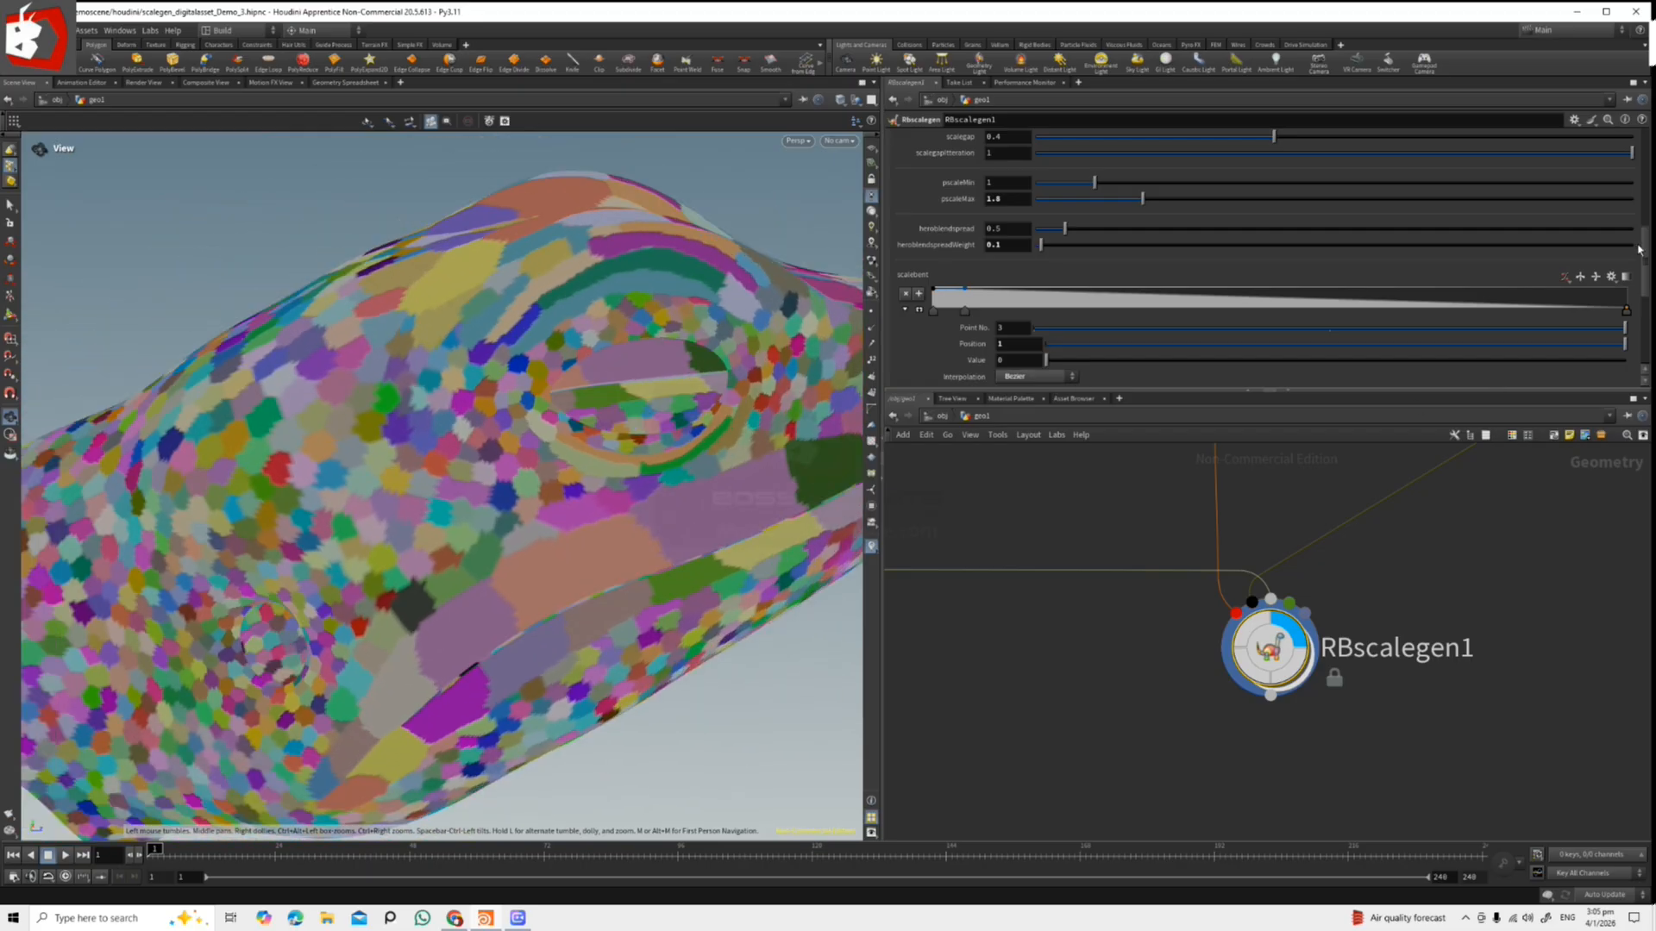
pyautogui.scroll(8, 1136, 252)
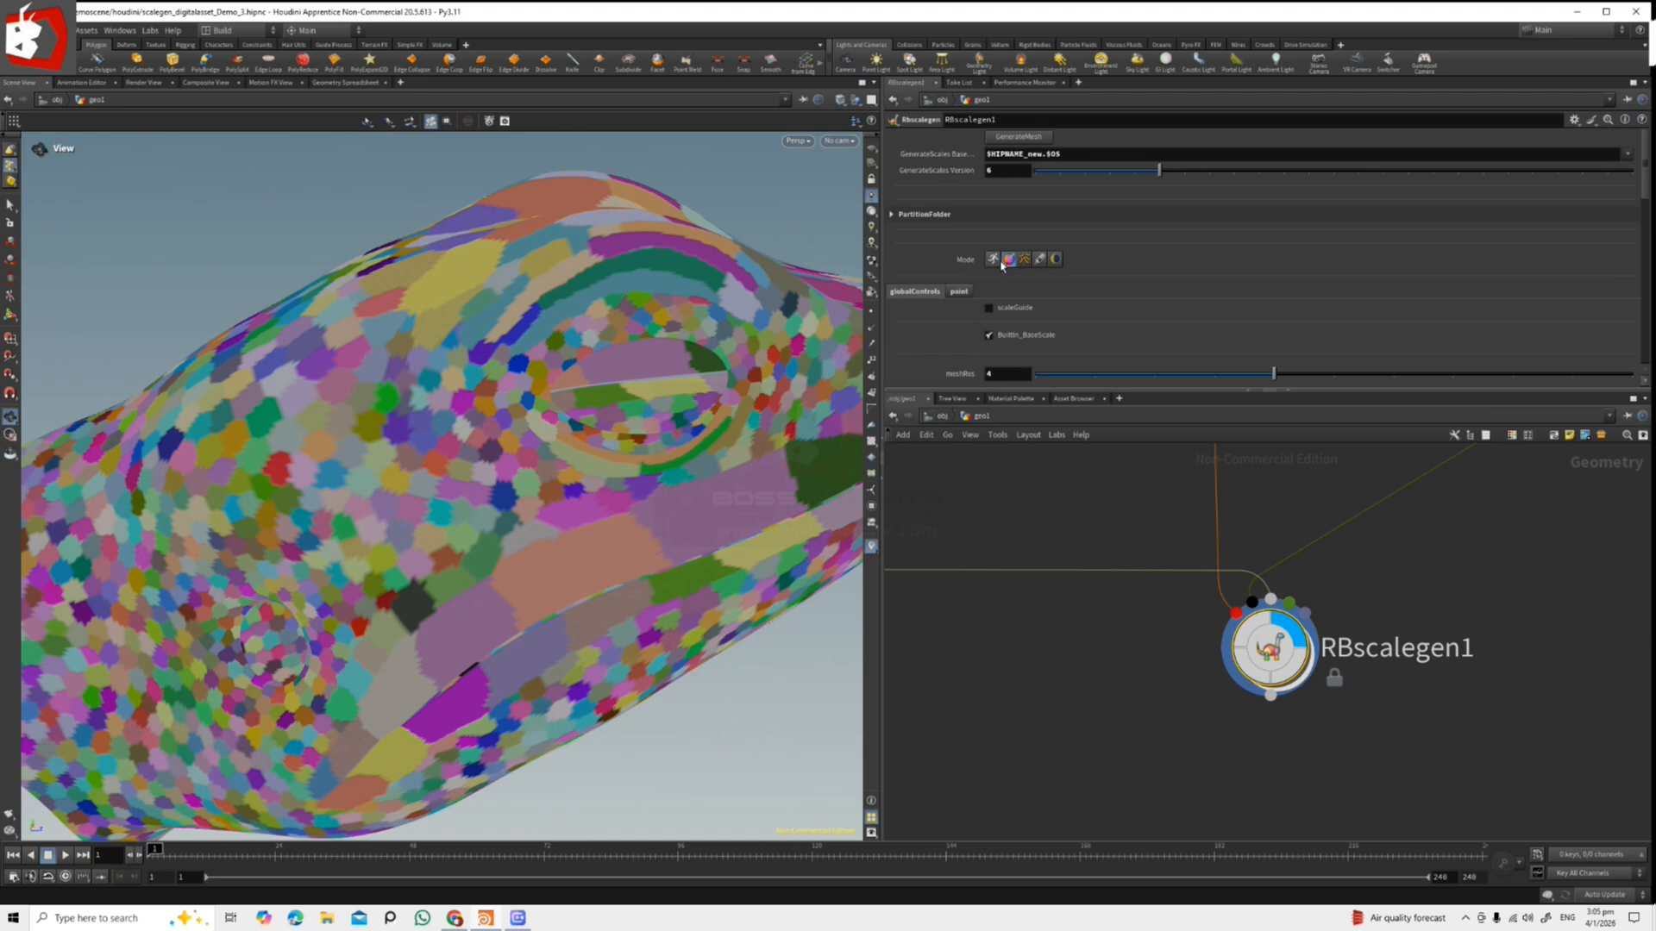
pyautogui.click(1156, 261)
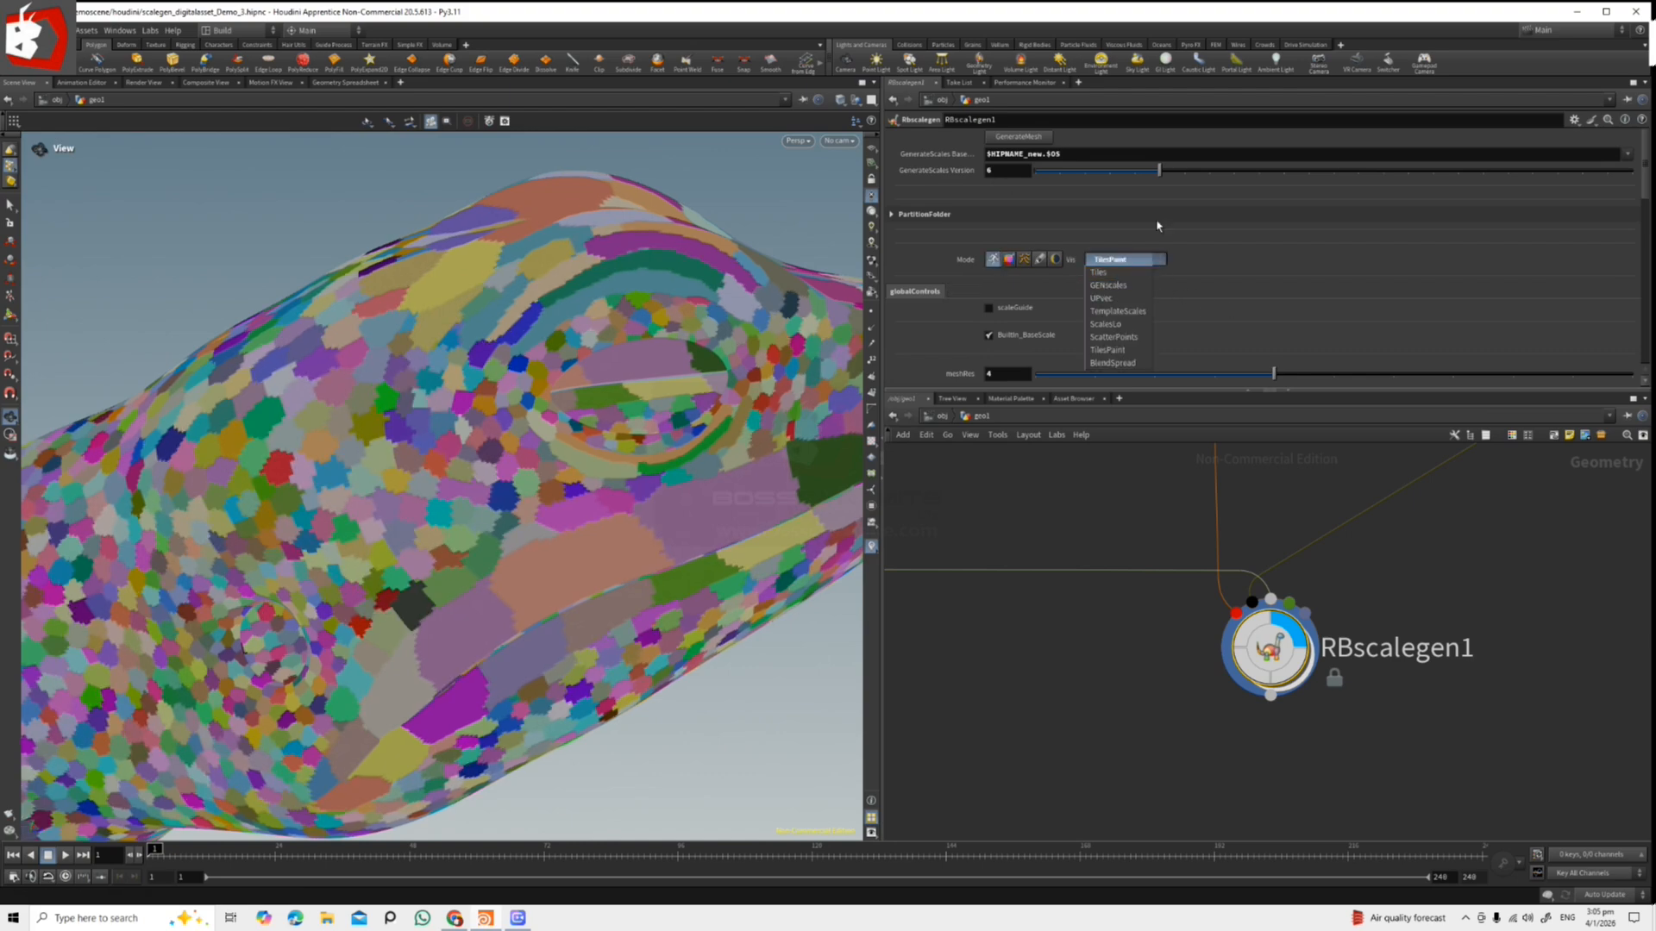
# Examine the painted tiles on the underside of the head, especially the wide scales along the centre line.
pyautogui.moveTo(431, 466); pyautogui.dragTo(455, 414)
pyautogui.moveTo(690, 517); pyautogui.dragTo(525, 512)
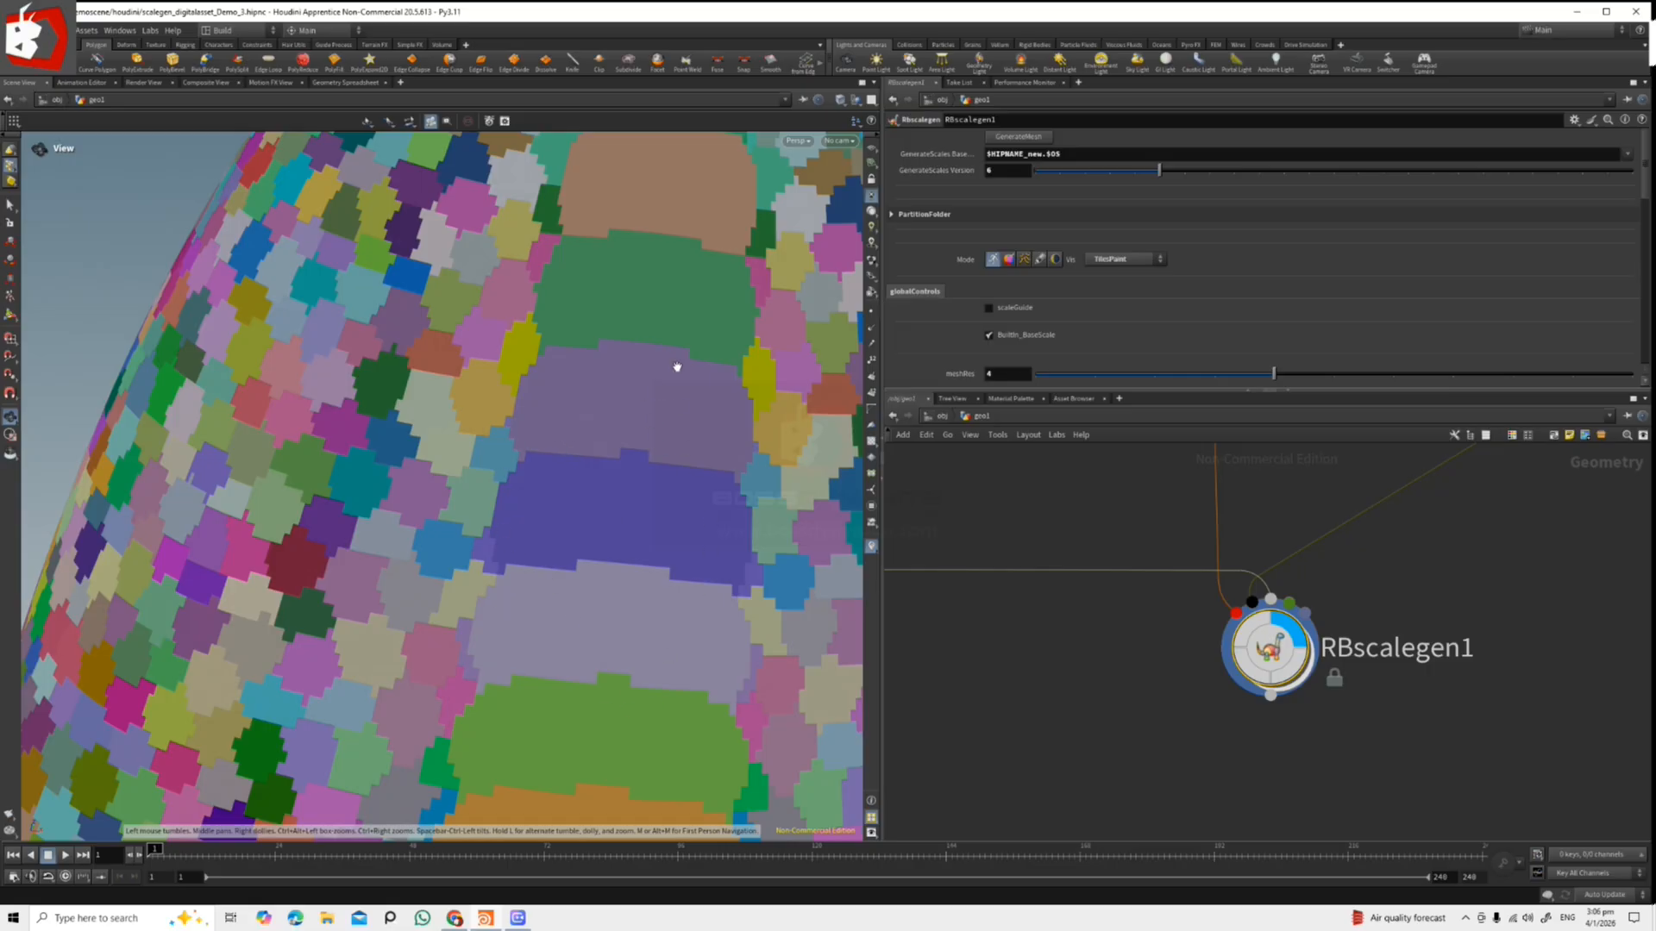
pyautogui.scroll(-5, 615, 625)
pyautogui.scroll(5, 529, 580)
pyautogui.moveTo(518, 614); pyautogui.dragTo(599, 487)
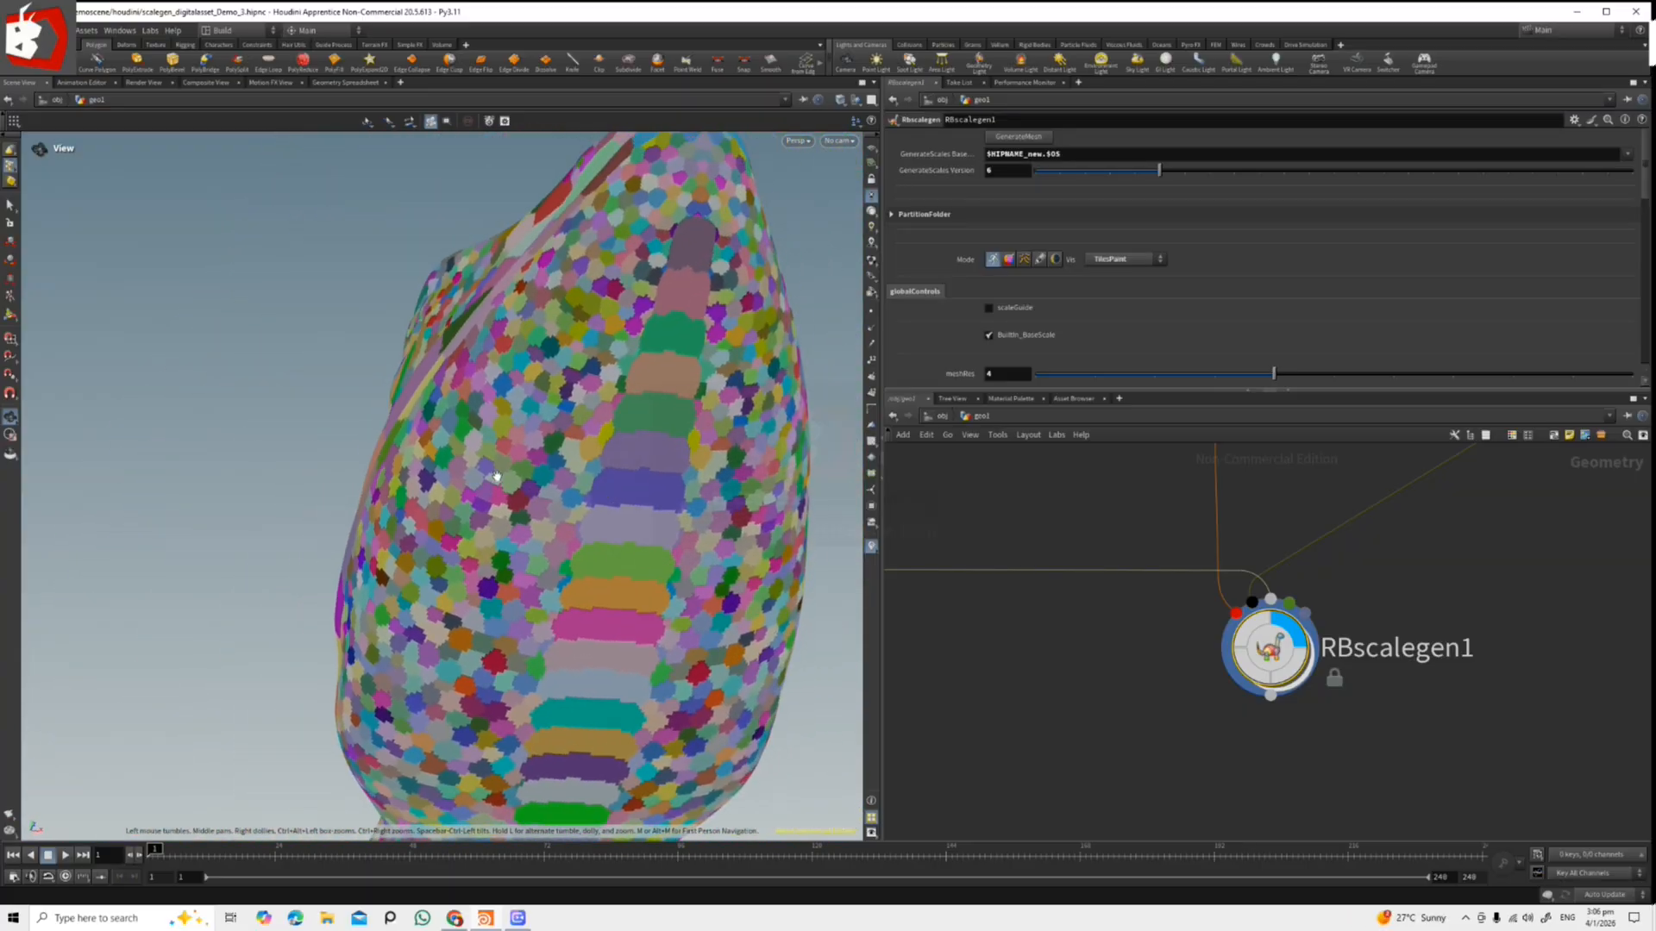
pyautogui.scroll(6, 580, 536)
pyautogui.scroll(3, 569, 613)
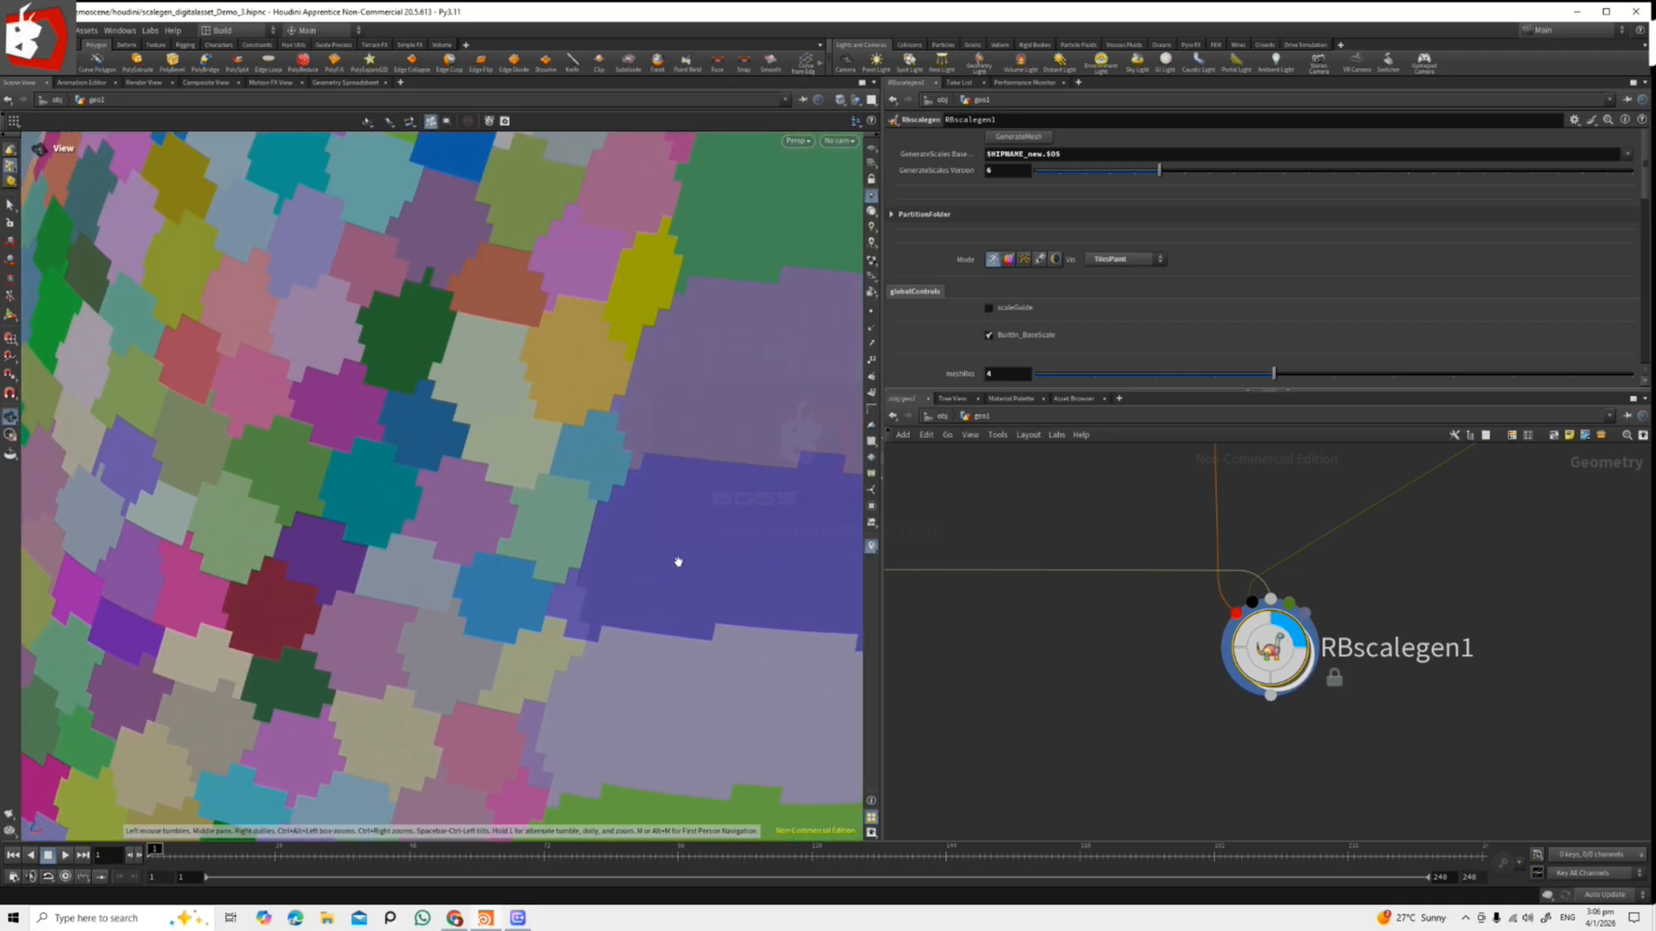
pyautogui.scroll(3, 574, 564)
pyautogui.moveTo(582, 559); pyautogui.dragTo(763, 457, button='right')
pyautogui.moveTo(733, 526); pyautogui.dragTo(502, 545)
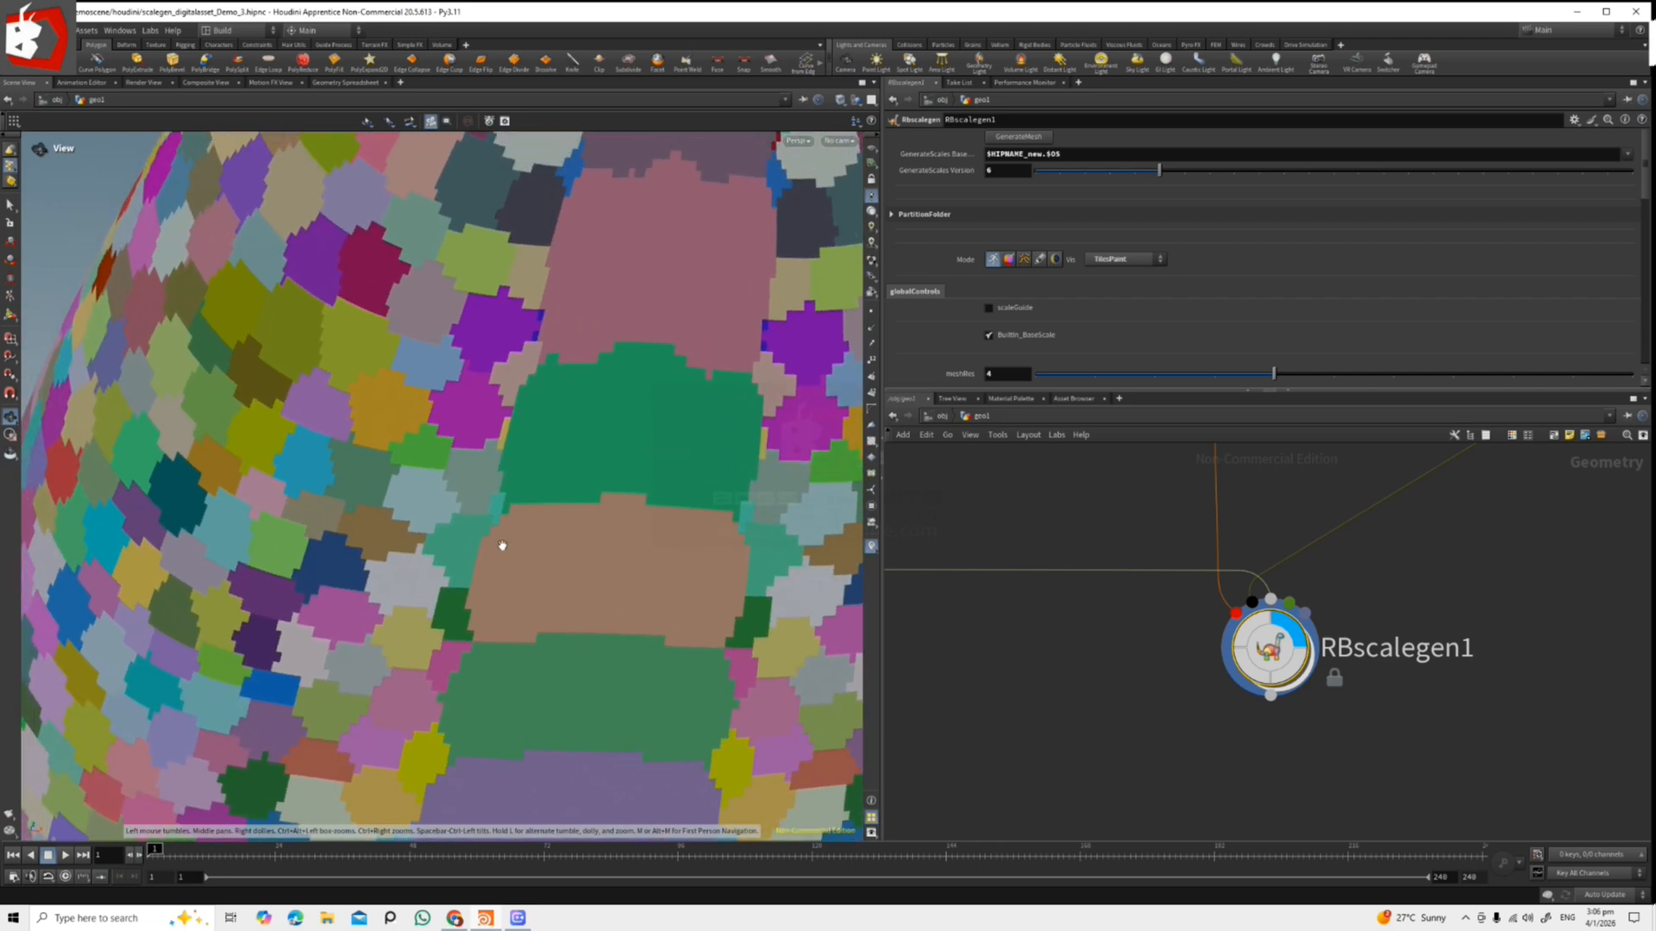
# Set the Vis display to Tiles and inspect the smoothed tile outlines on the underside of the head.
pyautogui.click(1154, 261)
pyautogui.click(1106, 274)
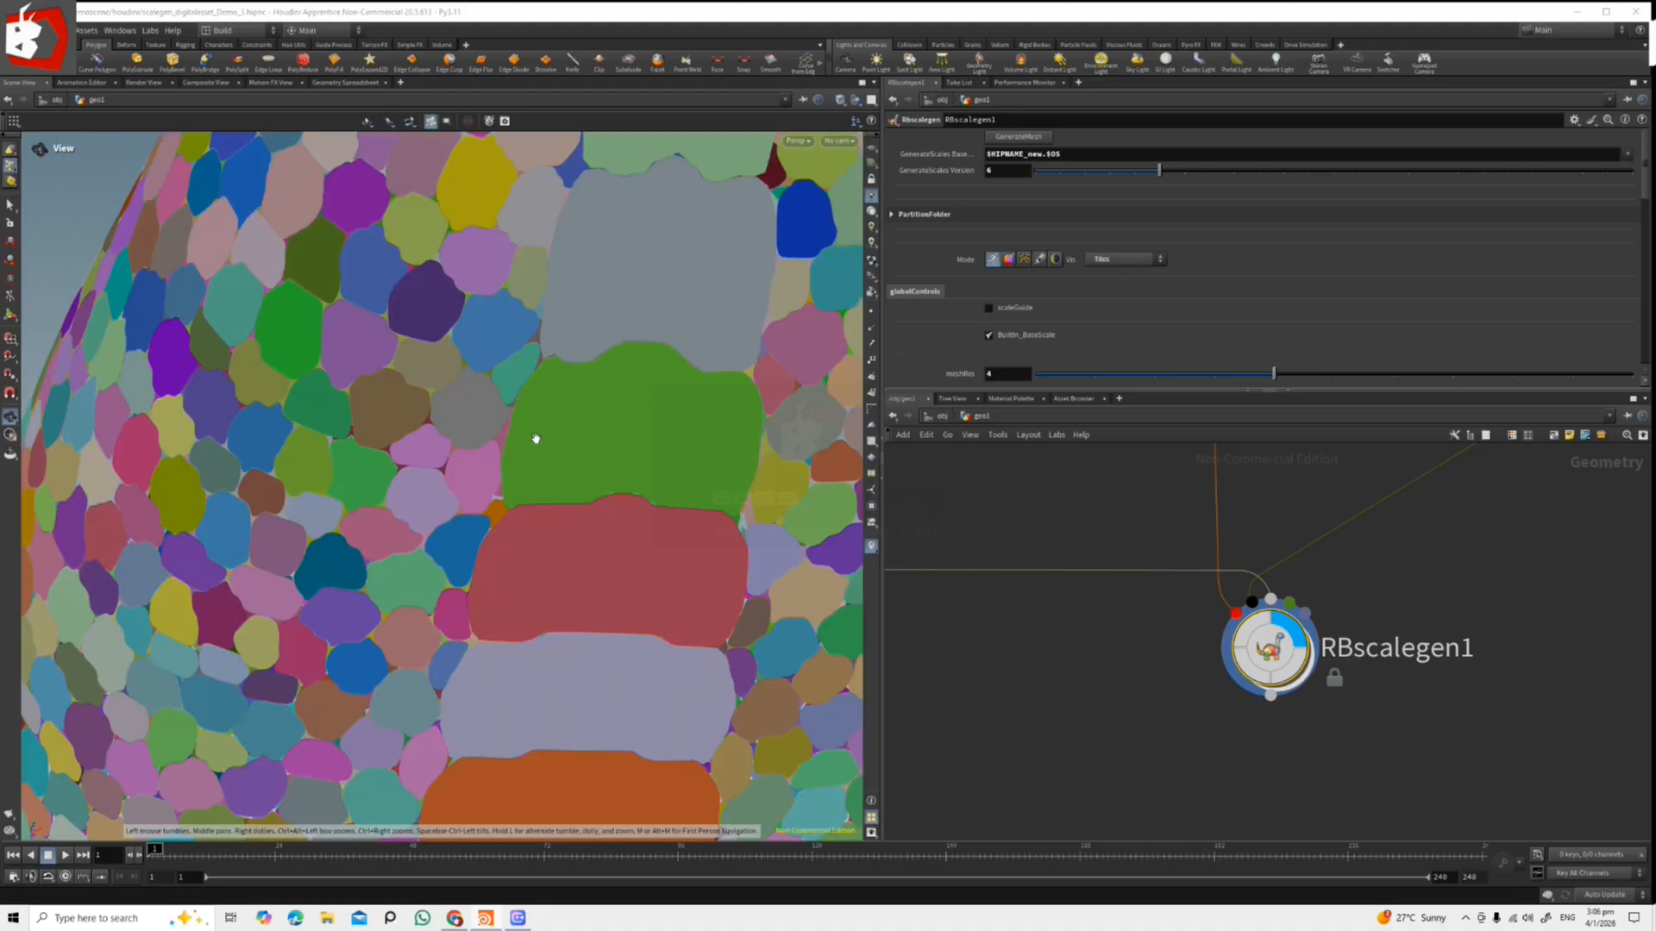
pyautogui.moveTo(536, 436); pyautogui.dragTo(480, 580)
pyautogui.scroll(3, 486, 531)
pyautogui.scroll(-5, 938, 270)
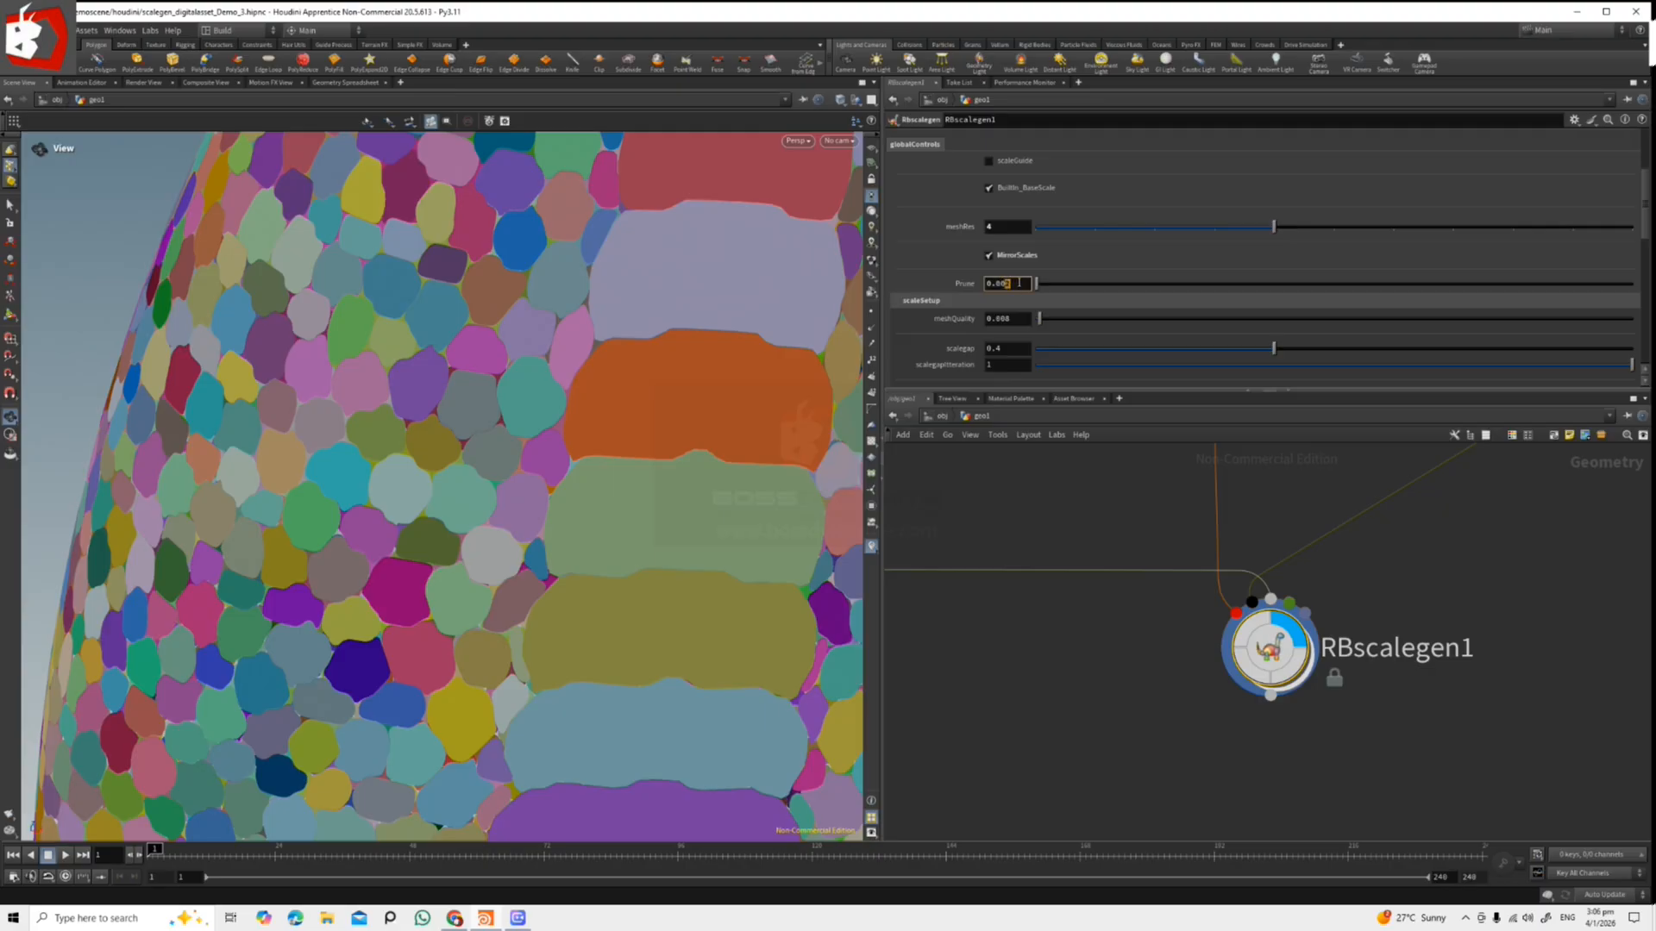
# Set Prune to 0.0001 on RBscalegen1 and inspect the gaps along one end of the wide underside scales.
pyautogui.press('Return')
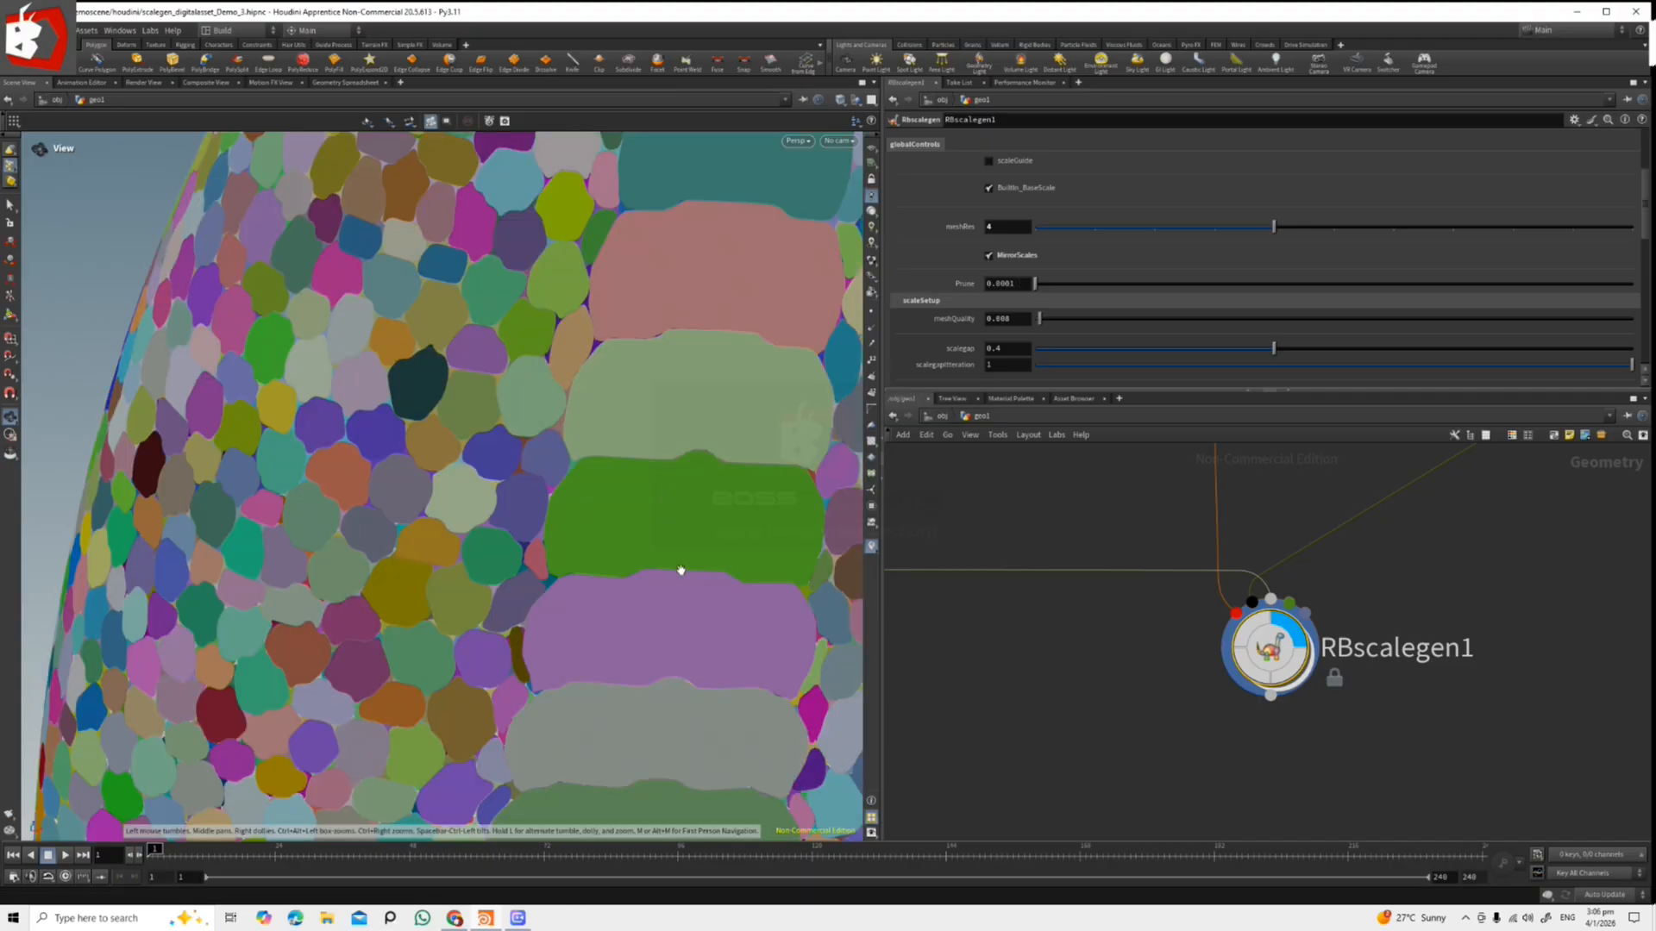
pyautogui.moveTo(631, 603); pyautogui.dragTo(366, 414, button='right')
pyautogui.moveTo(557, 632); pyautogui.dragTo(402, 322, button='middle')
pyautogui.moveTo(371, 569); pyautogui.dragTo(436, 584, button='right')
pyautogui.moveTo(436, 583); pyautogui.dragTo(402, 336)
pyautogui.scroll(10, 389, 443)
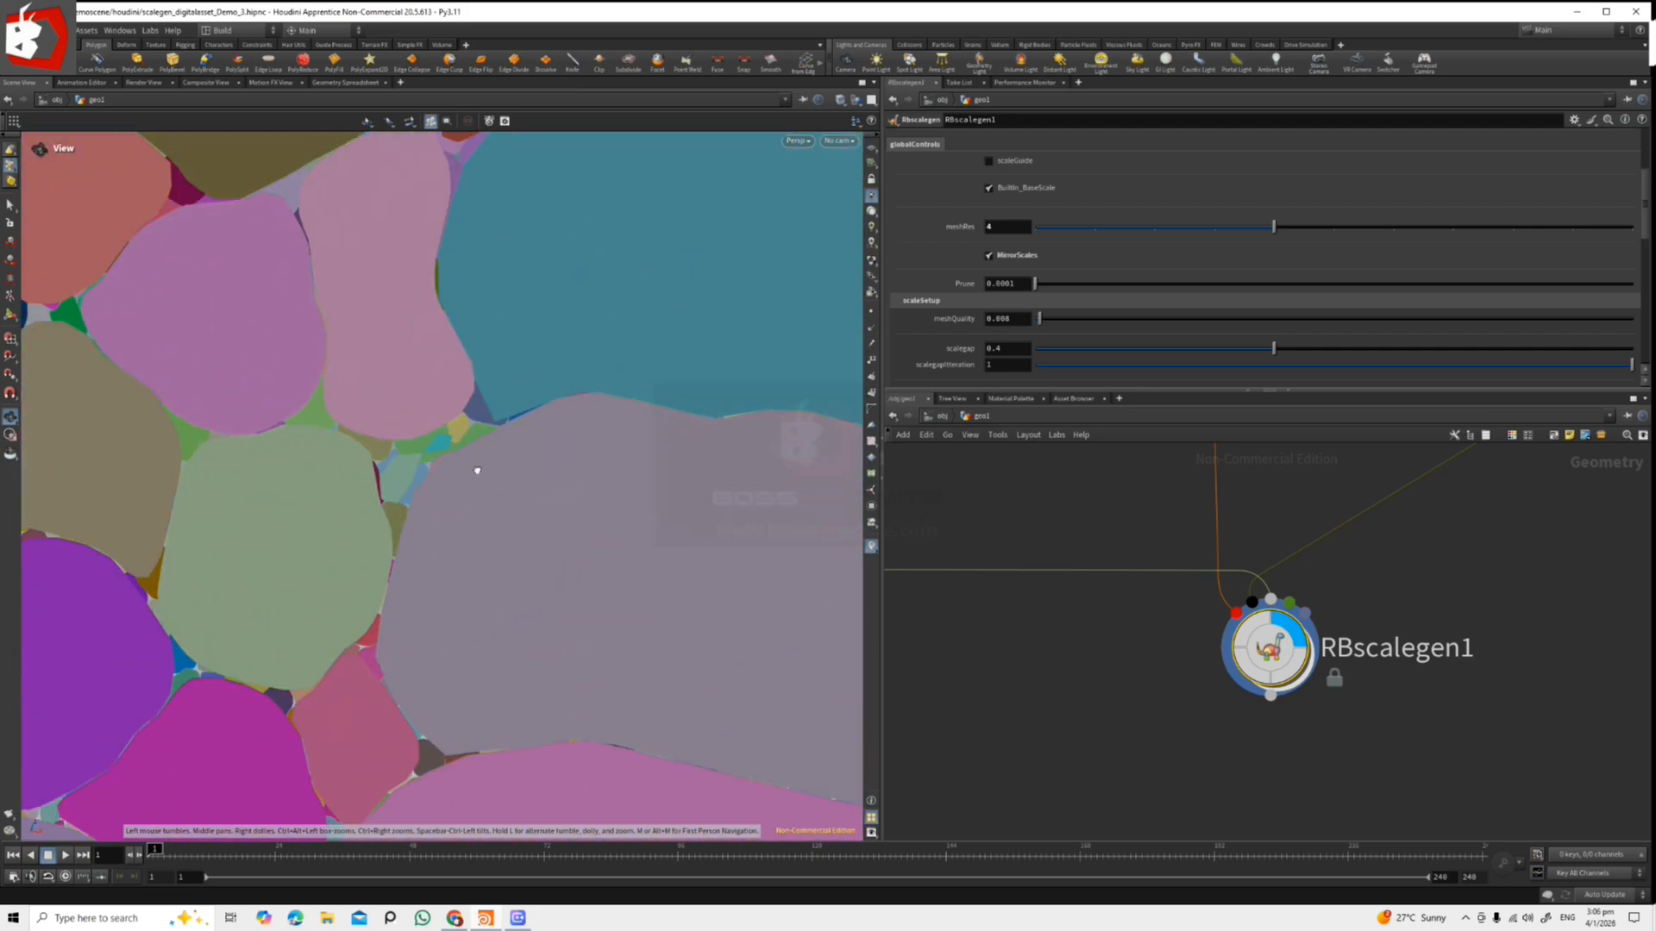
pyautogui.moveTo(512, 415); pyautogui.dragTo(488, 510)
pyautogui.scroll(-5, 388, 396)
pyautogui.moveTo(388, 395); pyautogui.dragTo(435, 466, button='middle')
pyautogui.moveTo(435, 465); pyautogui.dragTo(480, 524)
pyautogui.moveTo(292, 447); pyautogui.dragTo(409, 509, button='middle')
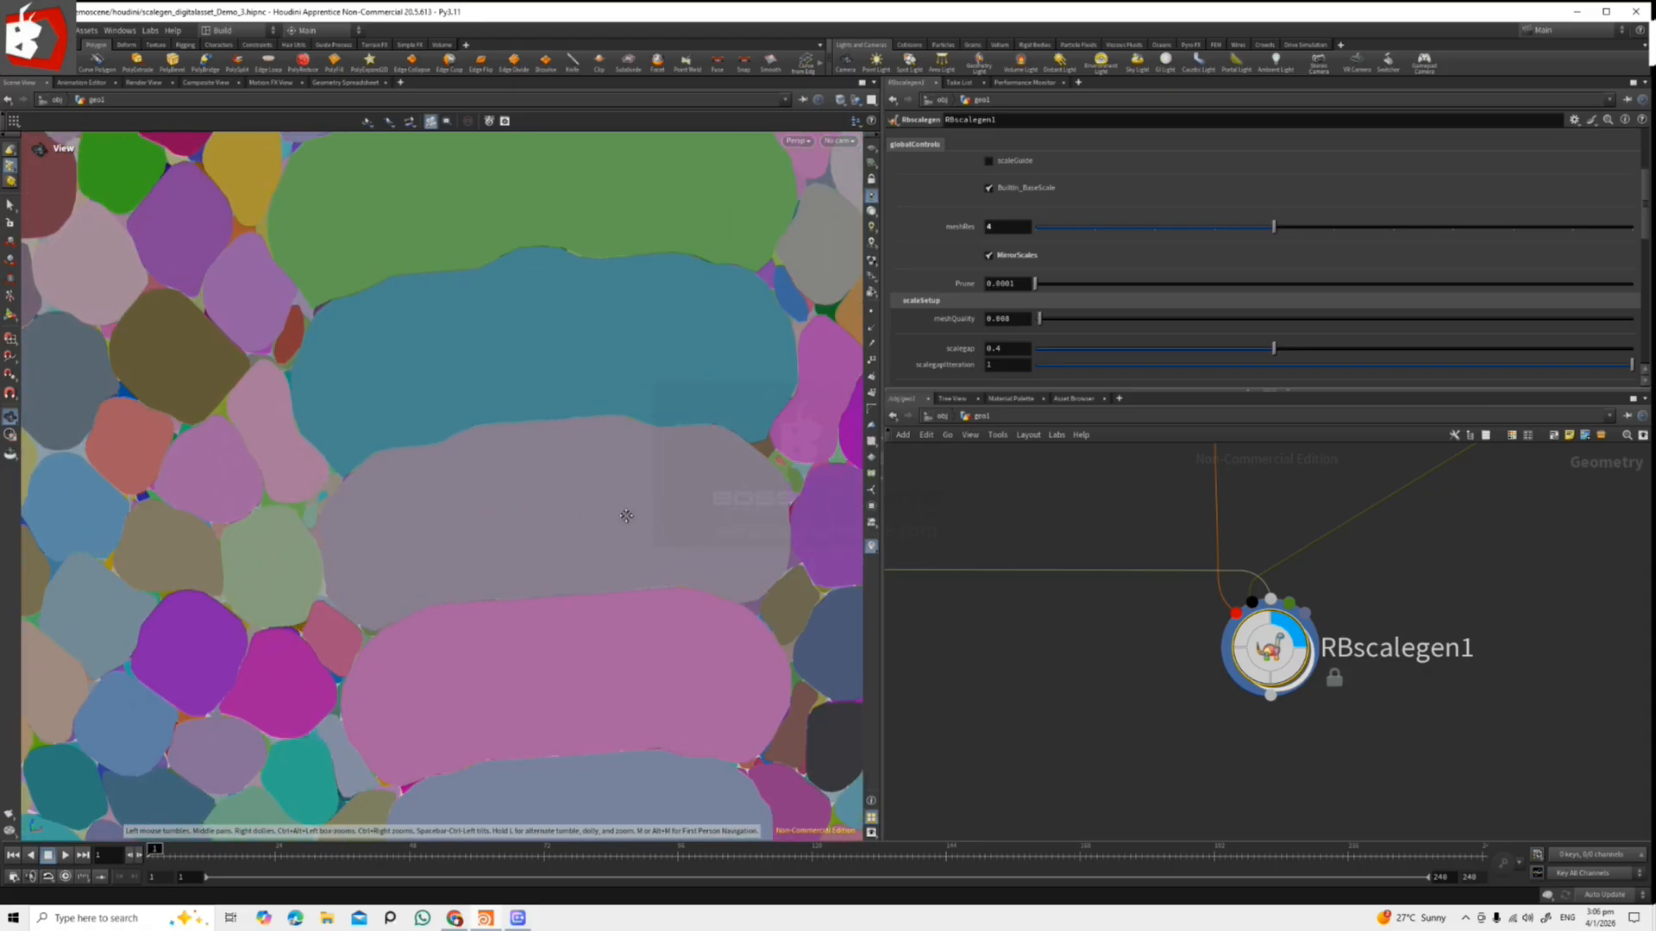
# Examine the tiny filler tiles at the junctions on the opposite end of the wide underside scales.
pyautogui.moveTo(670, 511); pyautogui.dragTo(448, 473, button='middle')
pyautogui.scroll(4, 619, 459)
pyautogui.scroll(2, 619, 458)
pyautogui.moveTo(614, 798); pyautogui.dragTo(569, 759, button='middle')
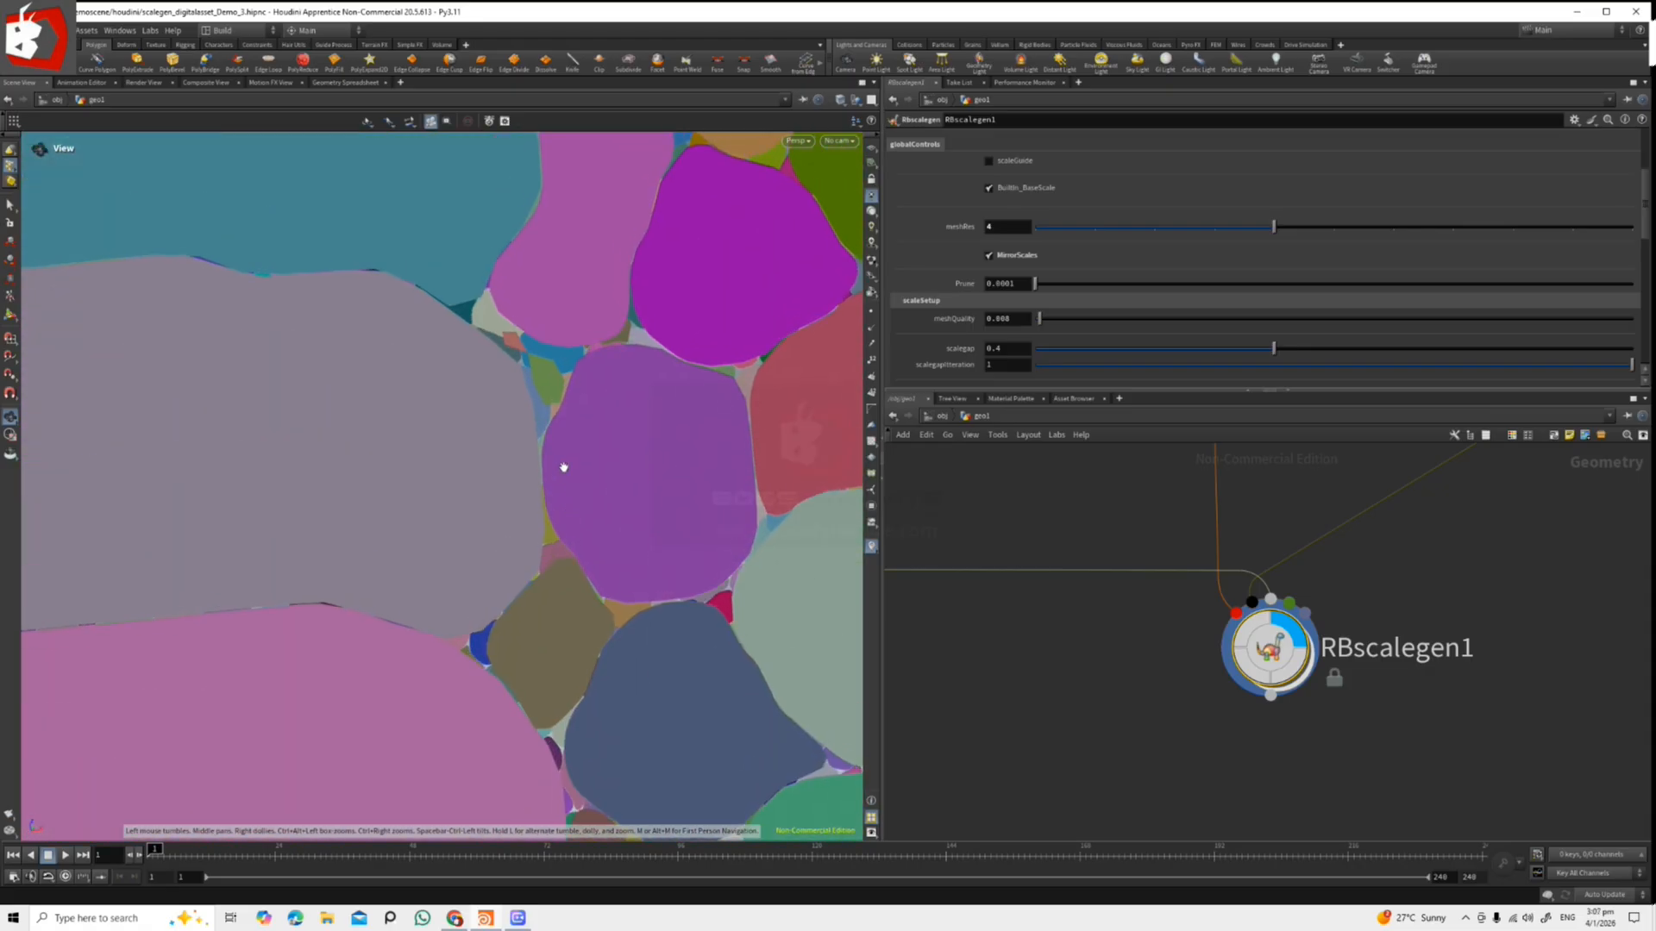
pyautogui.moveTo(615, 363); pyautogui.dragTo(642, 500, button='middle')
pyautogui.scroll(3, 642, 500)
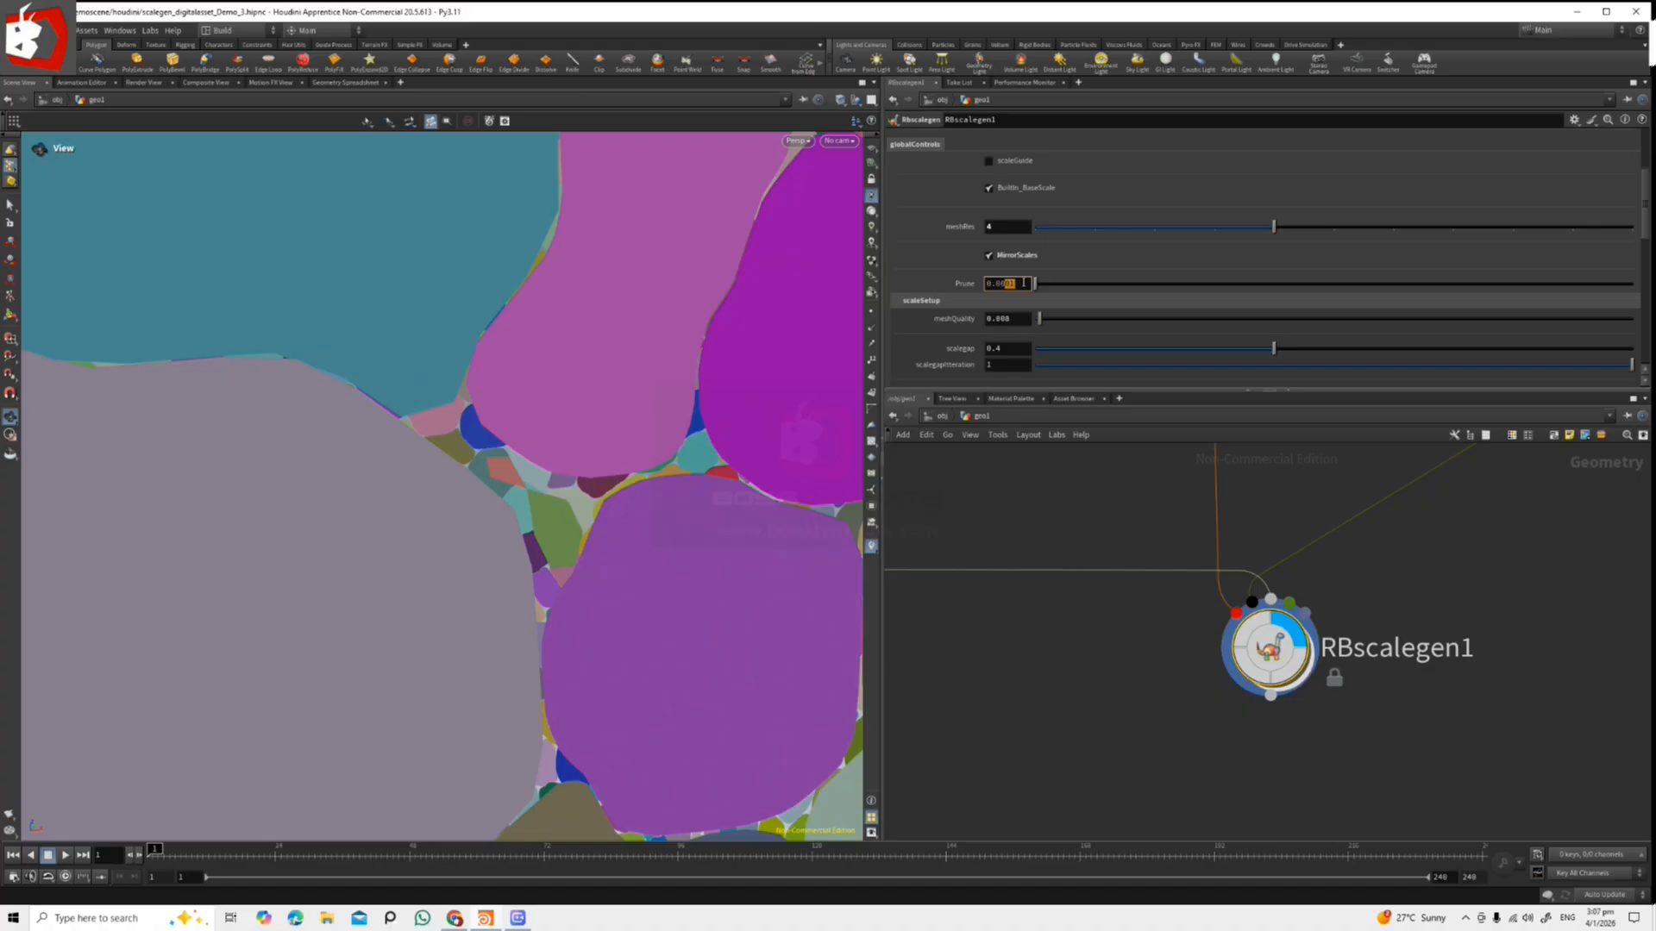
# Set Prune to 0.002 and inspect the filler tiles between the large underside scales.
pyautogui.press('Return')
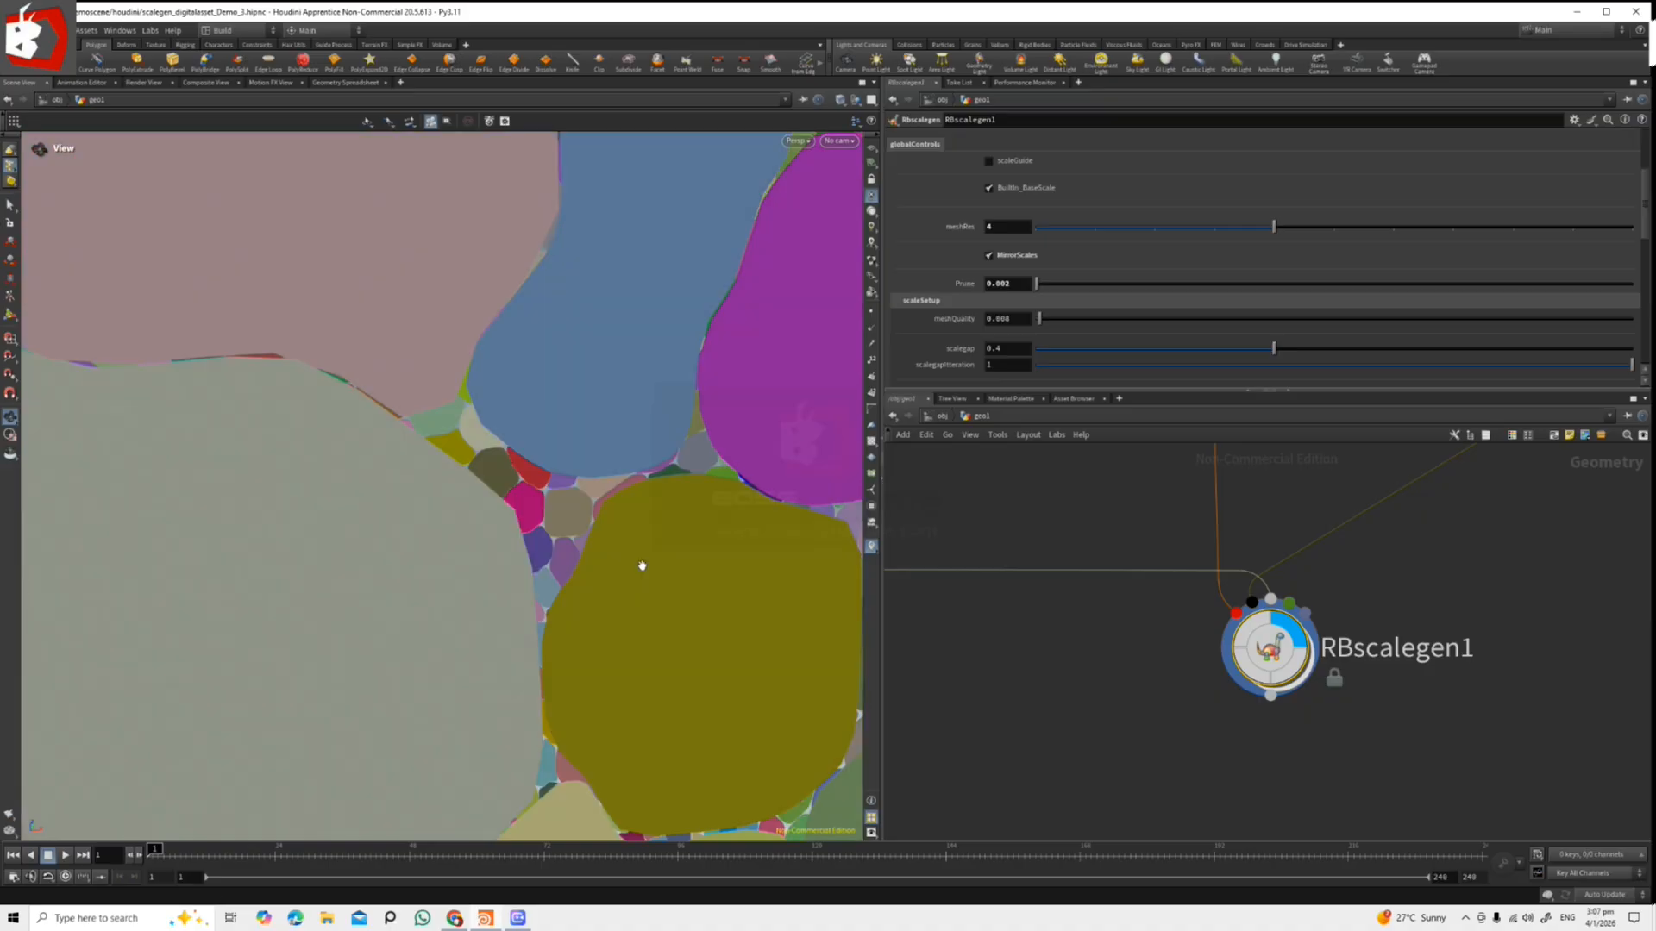
pyautogui.moveTo(641, 566); pyautogui.dragTo(638, 489)
pyautogui.moveTo(655, 372); pyautogui.dragTo(278, 429)
pyautogui.moveTo(218, 348); pyautogui.dragTo(271, 318, button='middle')
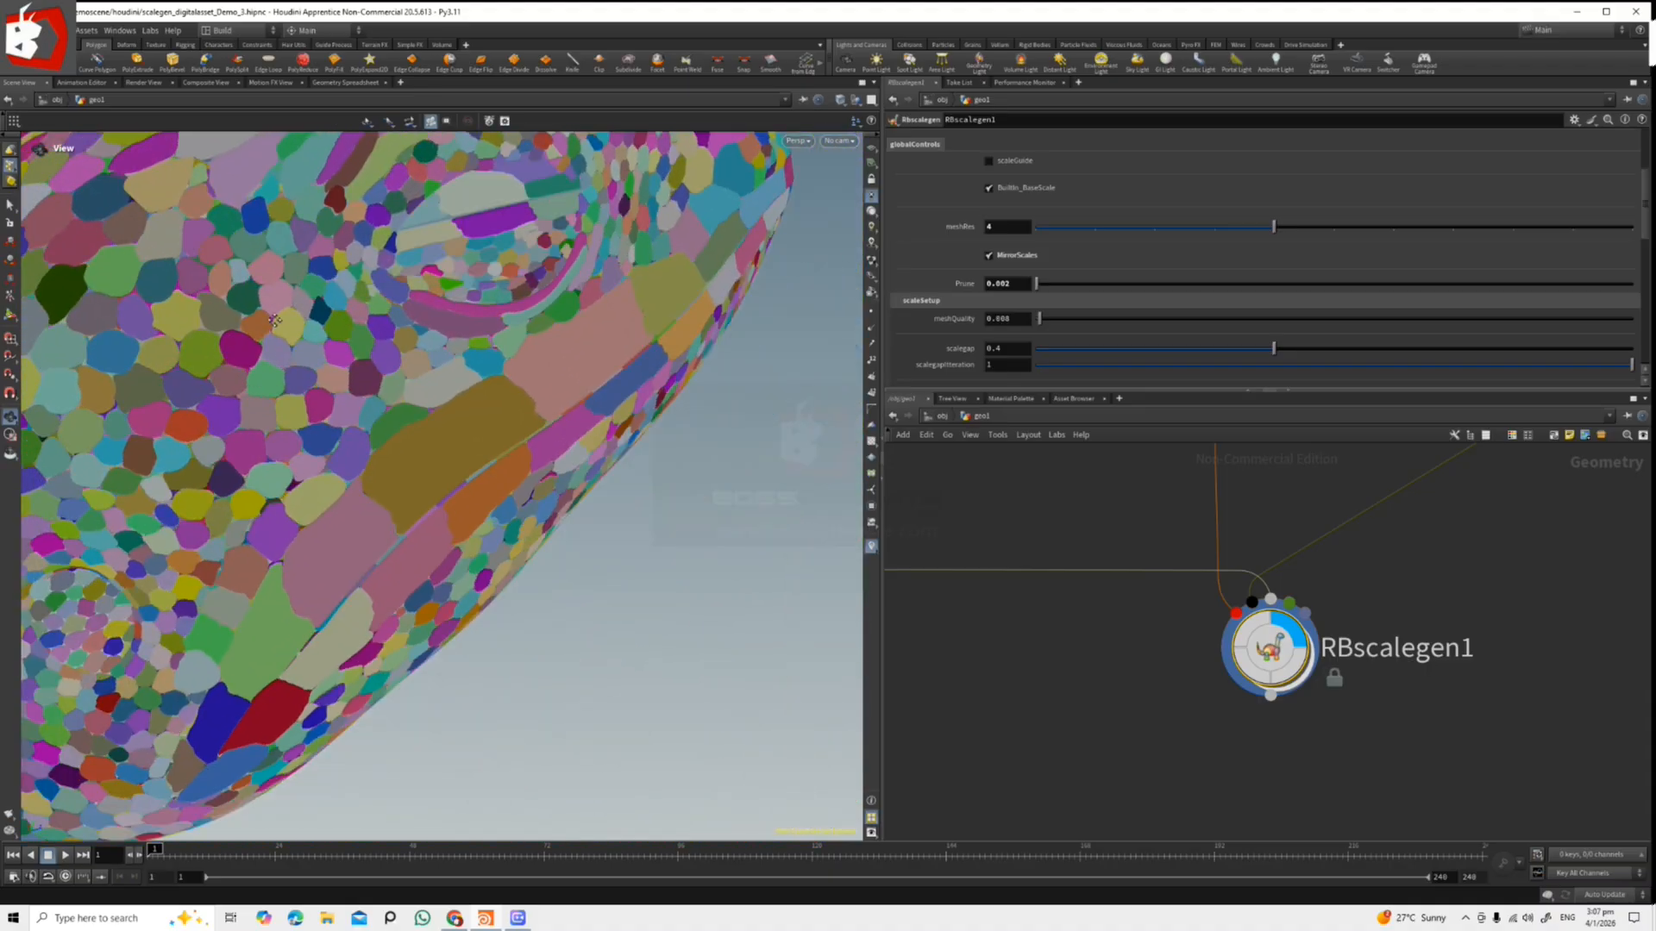
# Set Prune to 0.001 and check the tiles beside the eye and along the underside of the head.
pyautogui.moveTo(271, 318); pyautogui.dragTo(362, 379)
pyautogui.moveTo(362, 380); pyautogui.dragTo(545, 374, button='right')
pyautogui.moveTo(454, 371); pyautogui.dragTo(602, 492)
pyautogui.moveTo(602, 491); pyautogui.dragTo(490, 282, button='middle')
pyautogui.moveTo(490, 282); pyautogui.dragTo(415, 424)
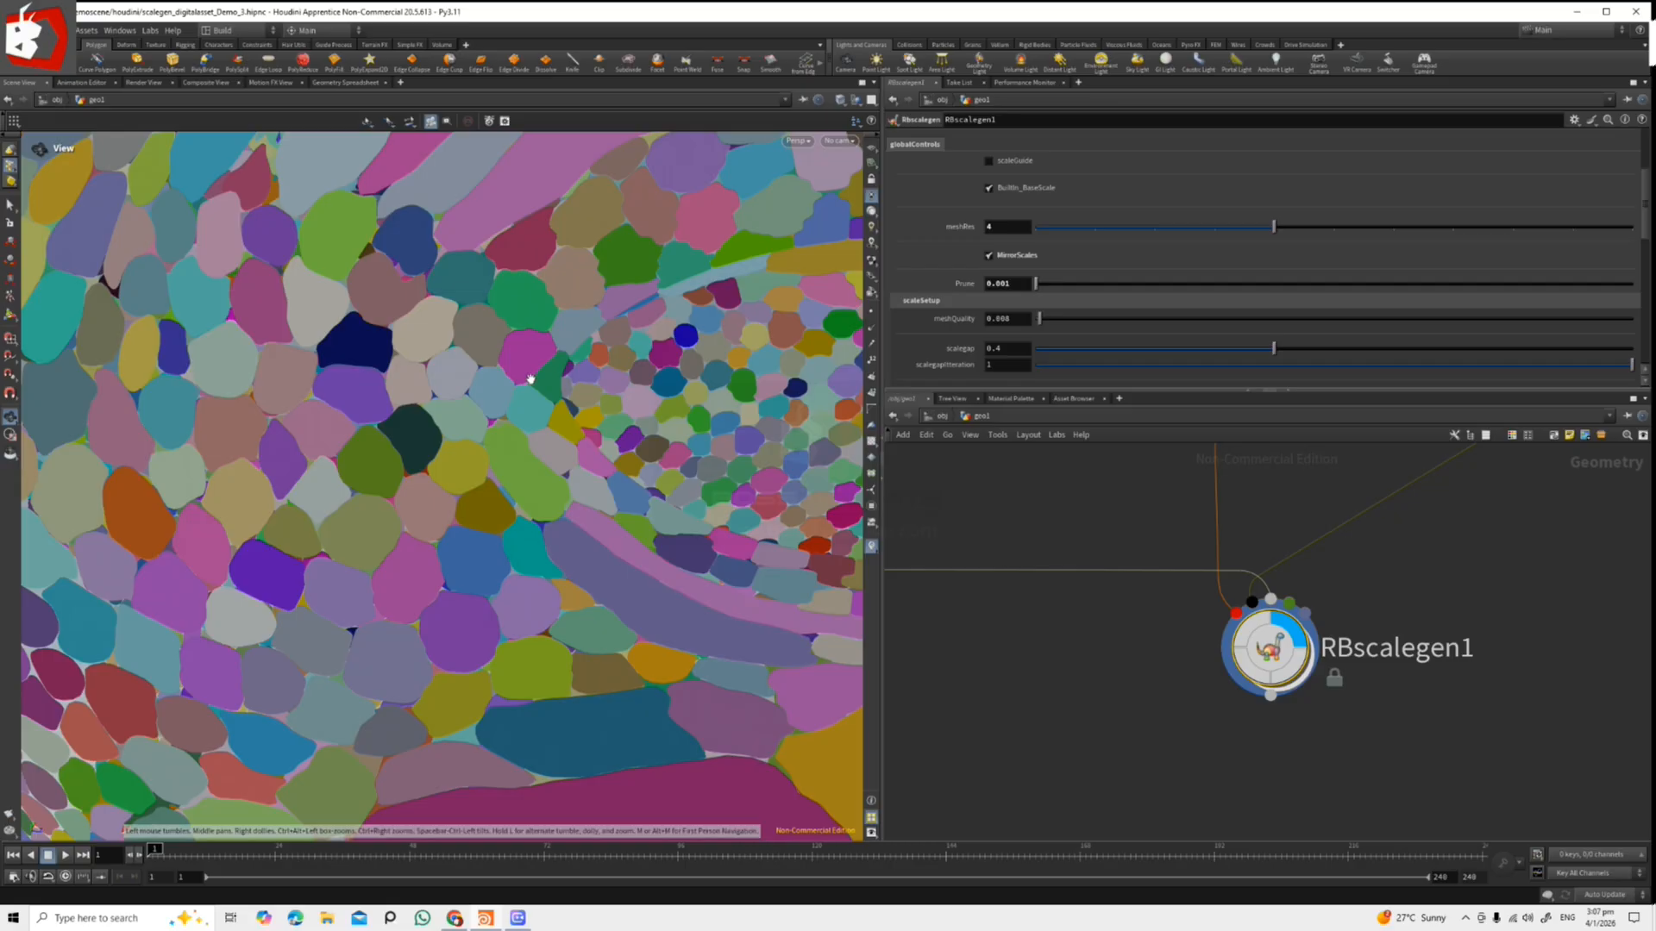
pyautogui.moveTo(543, 370); pyautogui.dragTo(450, 579)
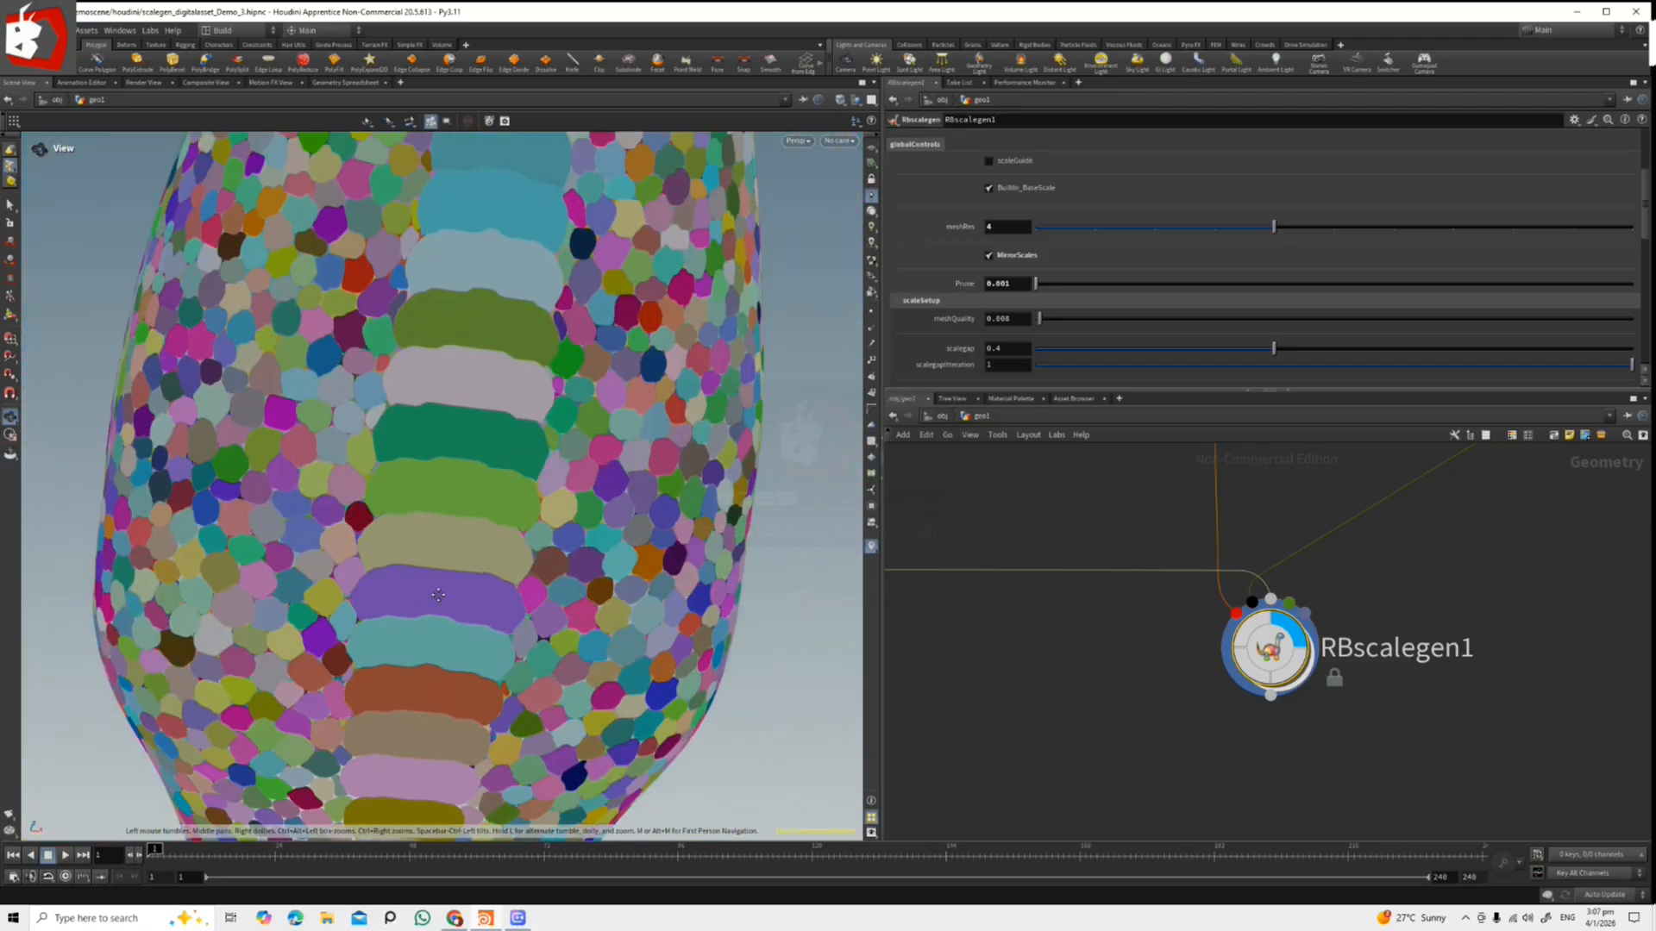
pyautogui.moveTo(521, 513); pyautogui.dragTo(373, 412)
pyautogui.moveTo(300, 354); pyautogui.dragTo(316, 415)
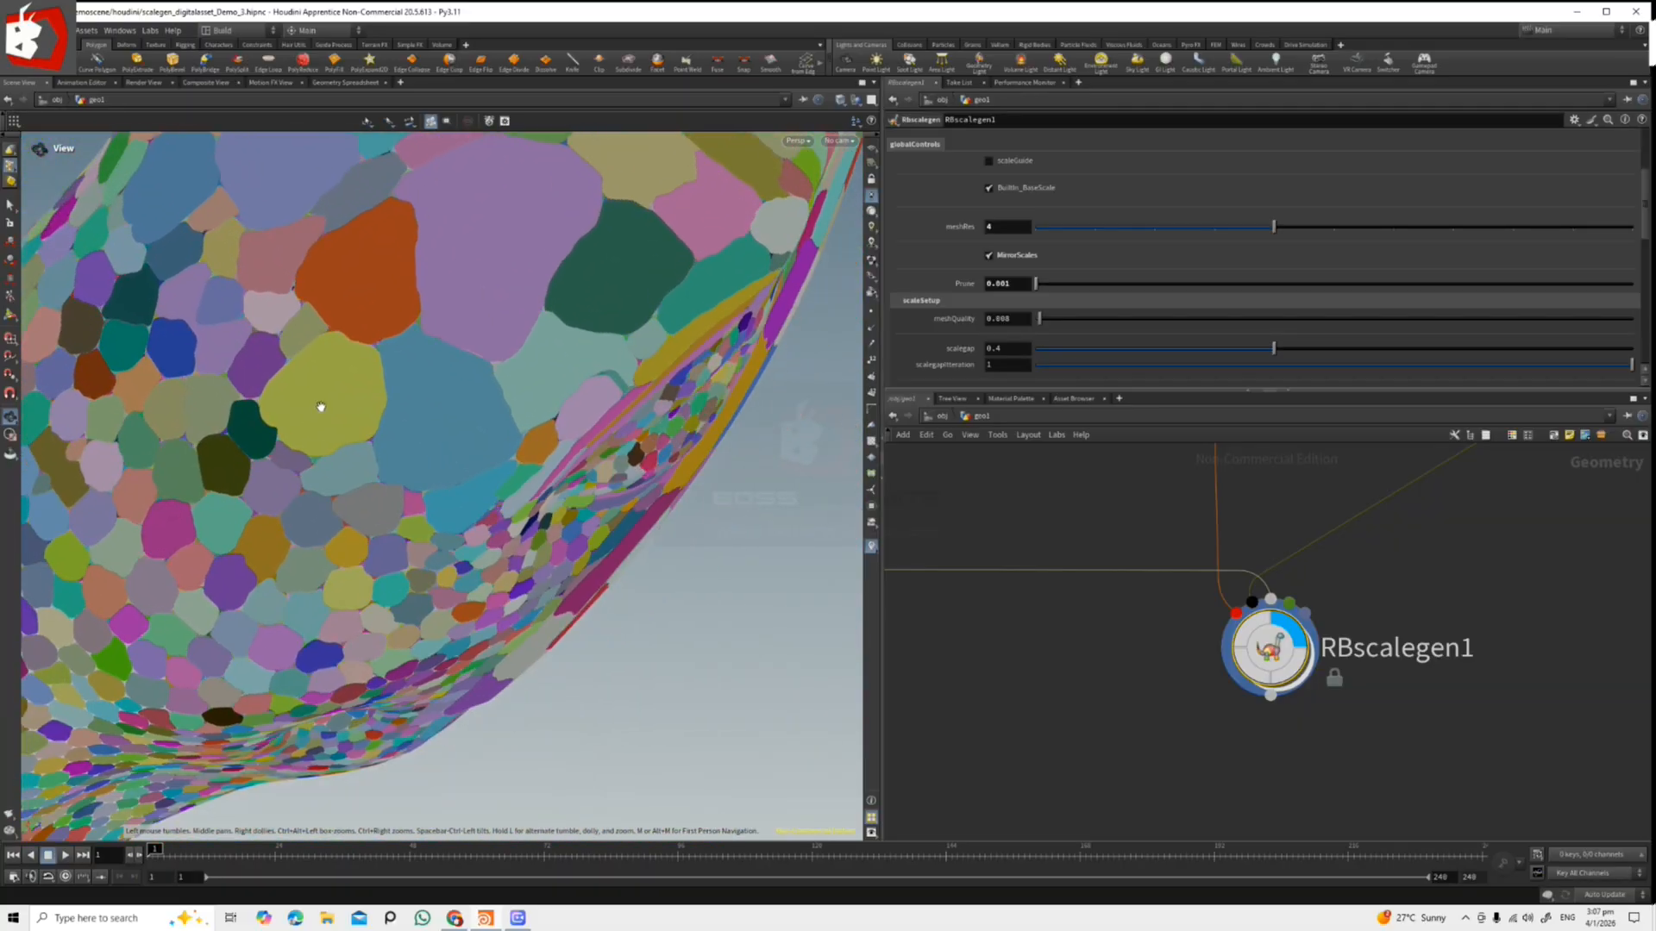
# Examine the tile outlines and narrow gaps between the large and small scales on top of the head.
pyautogui.moveTo(368, 302); pyautogui.dragTo(325, 418)
pyautogui.moveTo(325, 417); pyautogui.dragTo(569, 359, button='right')
pyautogui.moveTo(569, 358); pyautogui.dragTo(405, 424)
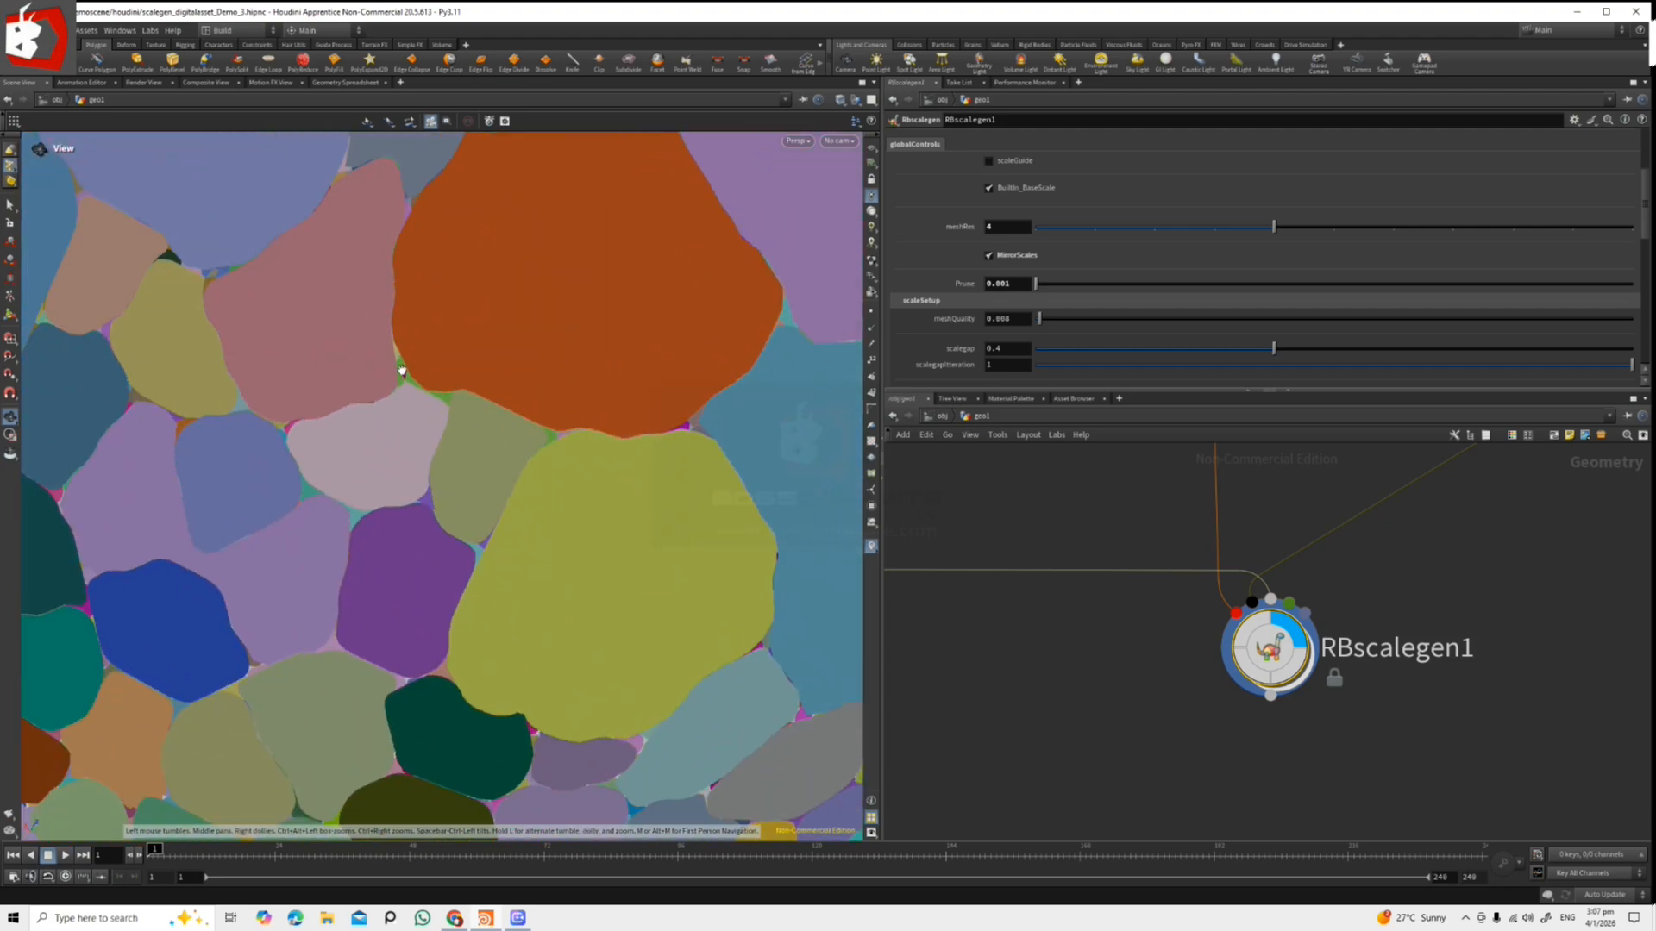
pyautogui.moveTo(402, 370); pyautogui.dragTo(37, 286, button='right')
pyautogui.moveTo(37, 286); pyautogui.dragTo(560, 428)
pyautogui.moveTo(465, 292); pyautogui.dragTo(595, 604, button='middle')
pyautogui.moveTo(437, 391); pyautogui.dragTo(550, 449, button='right')
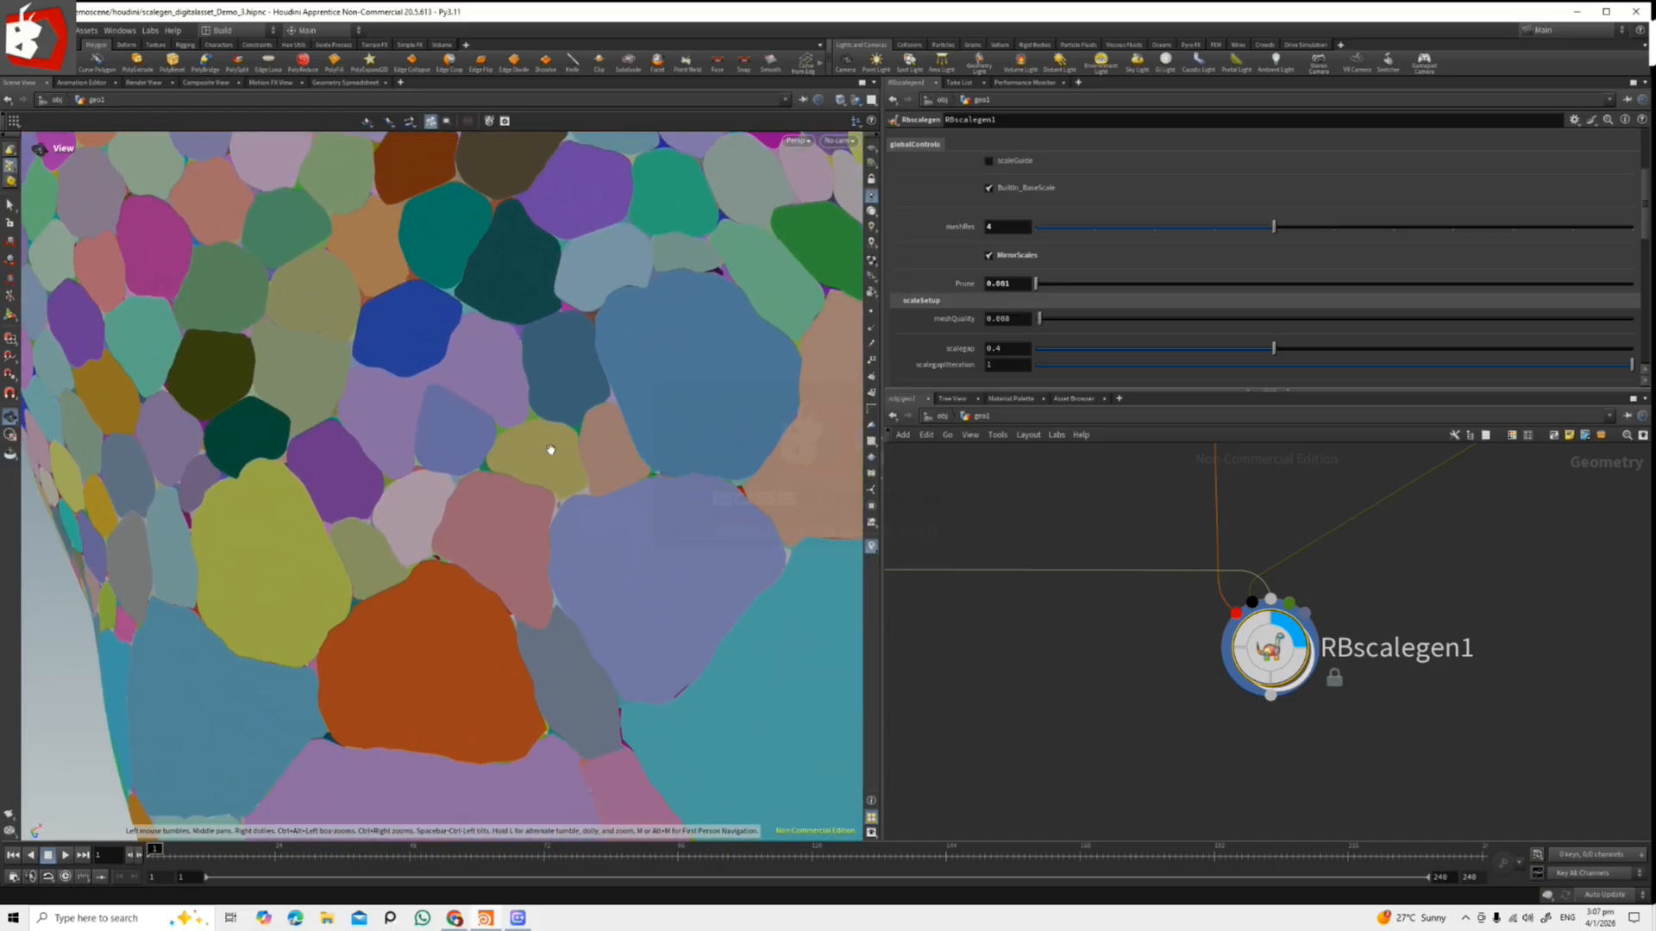
pyautogui.moveTo(561, 517); pyautogui.dragTo(636, 466, button='right')
pyautogui.moveTo(554, 498); pyautogui.dragTo(672, 507, button='right')
pyautogui.moveTo(636, 617); pyautogui.dragTo(528, 525, button='right')
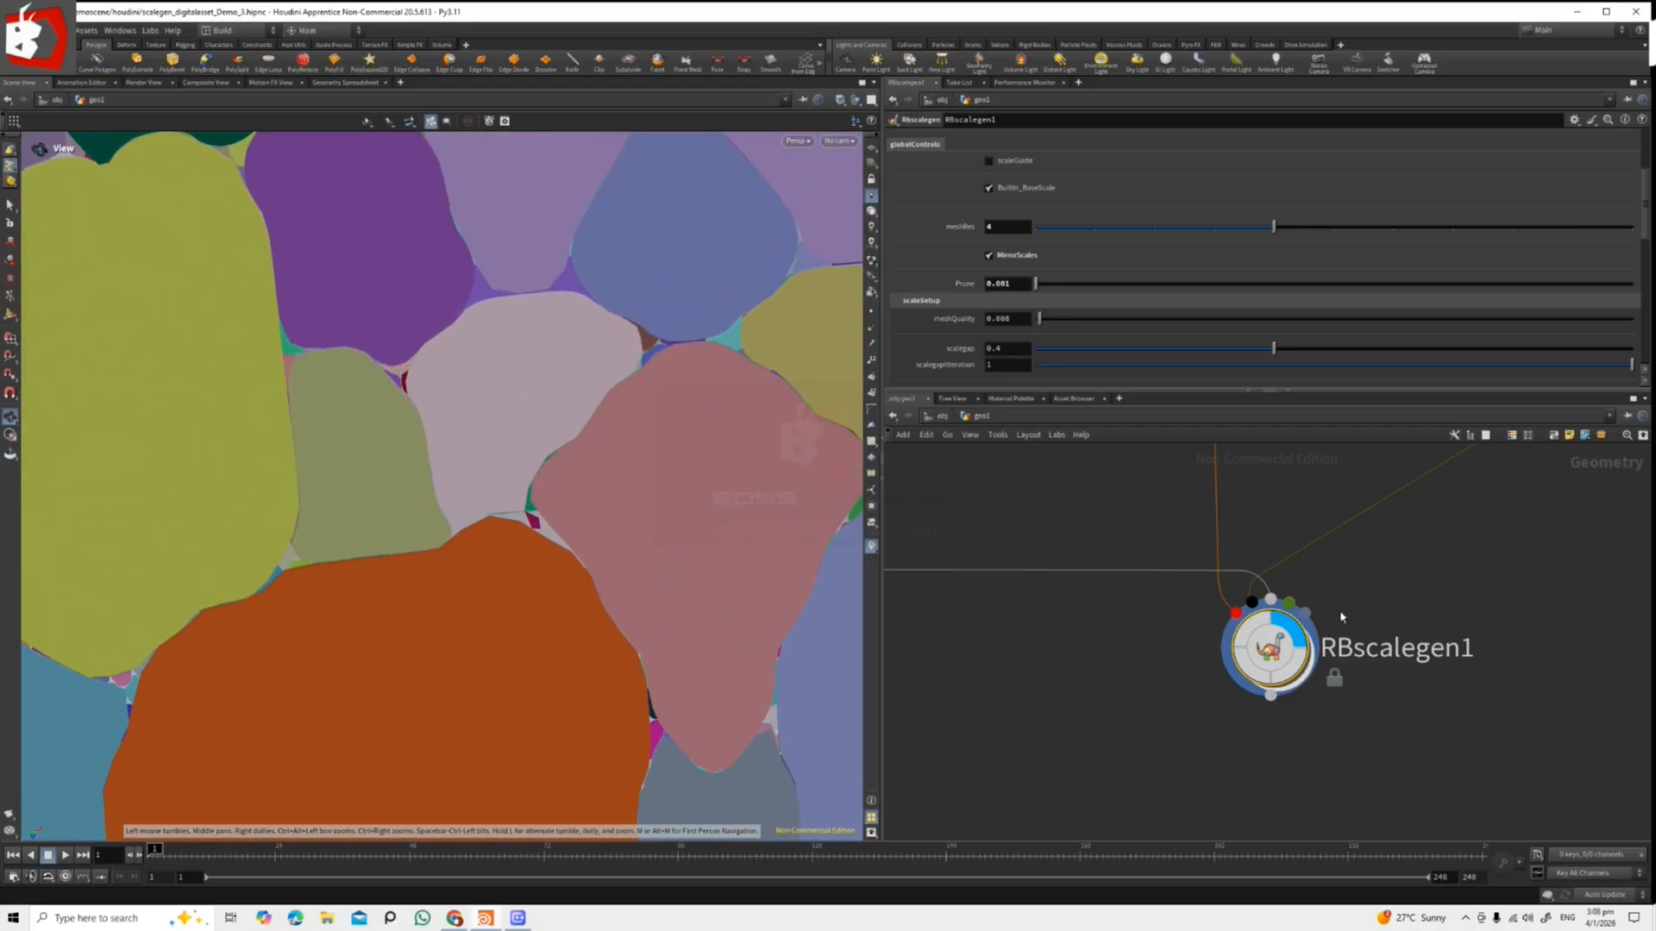
# Switch RBscalegen1 to its second mode and activate Attribute Paint over the scales on top of the head.
pyautogui.scroll(3, 1643, 200)
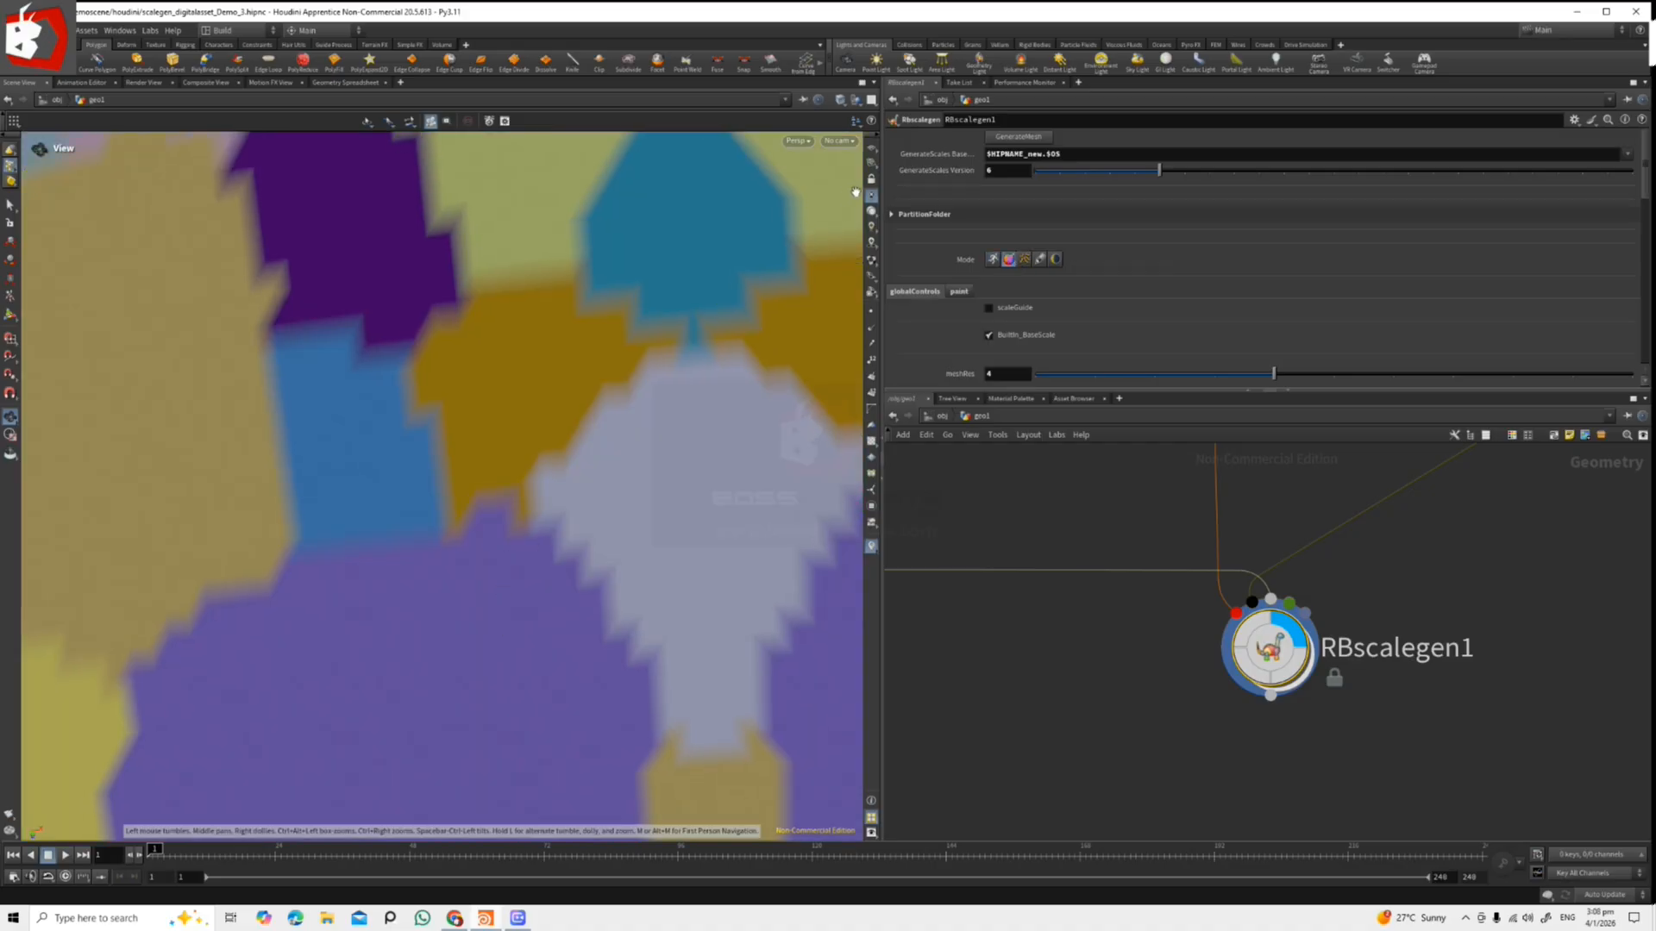
pyautogui.moveTo(630, 555); pyautogui.dragTo(543, 528, button='right')
pyautogui.moveTo(543, 529)
pyautogui.mouseDown()
pyautogui.moveTo(580, 432)
pyautogui.moveTo(552, 508)
pyautogui.mouseUp()
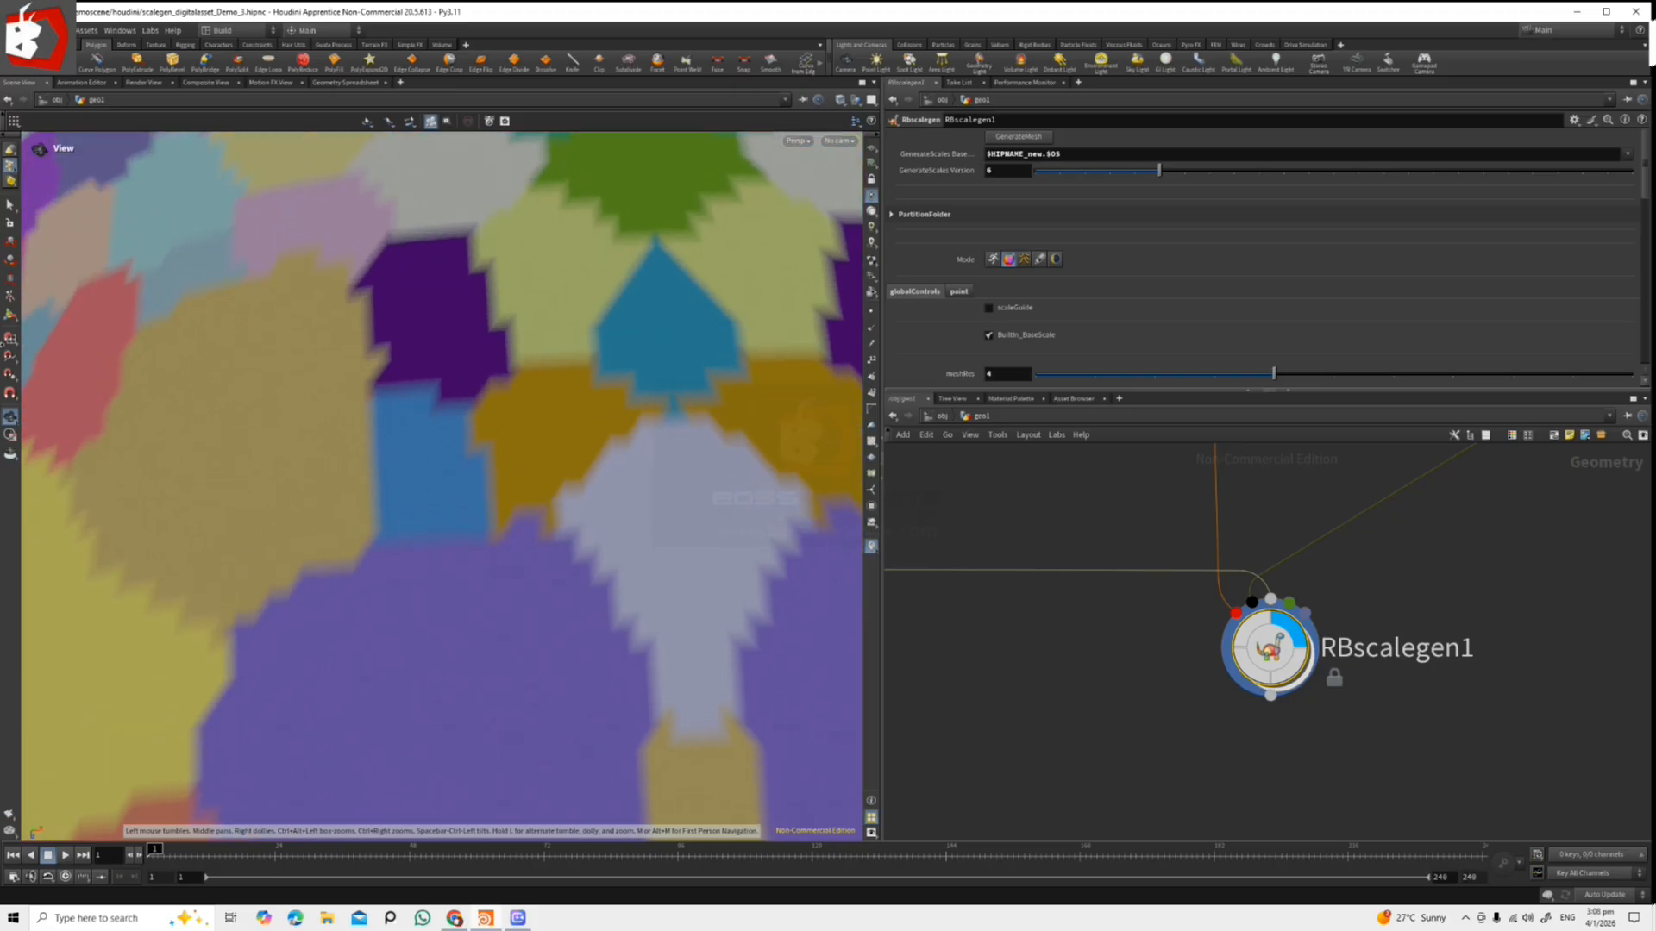
pyautogui.click(11, 314)
pyautogui.keyDown('alt'); pyautogui.moveTo(548, 537); pyautogui.dragTo(695, 600, button='right'); pyautogui.keyUp('alt')
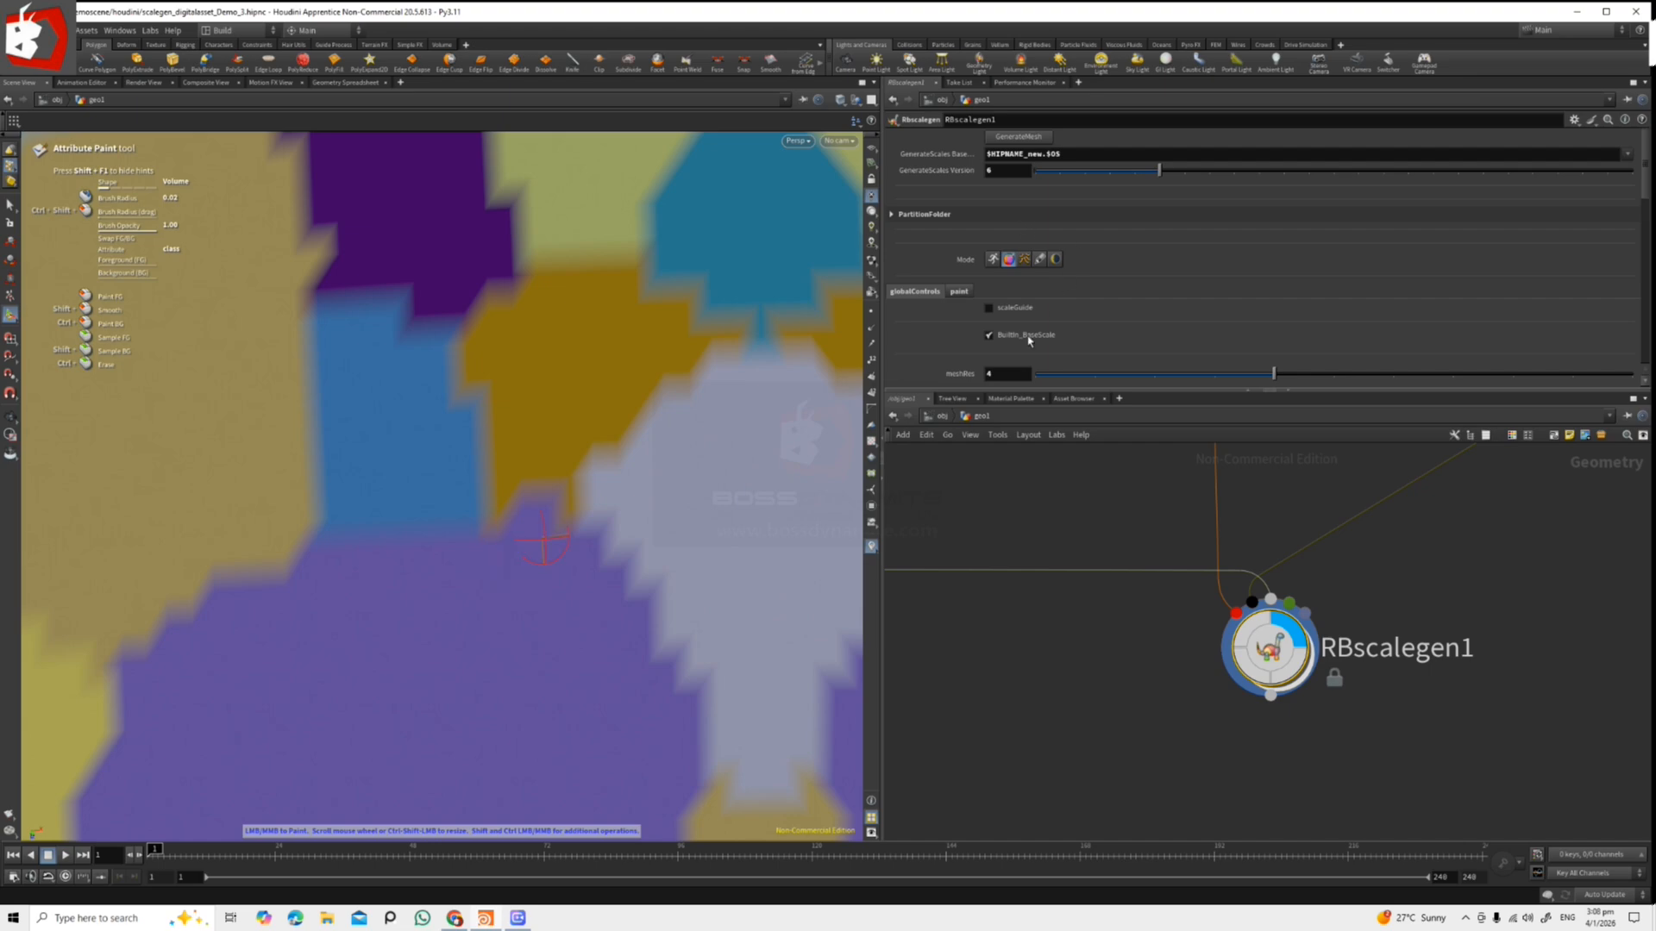
# Turn MirrorScales off to check the unmirrored partition on top of the head, and turn it back on.
pyautogui.moveTo(1644, 170)
pyautogui.mouseDown()
pyautogui.moveTo(1645, 231)
pyautogui.moveTo(1644, 195)
pyautogui.mouseUp()
pyautogui.click(990, 320)
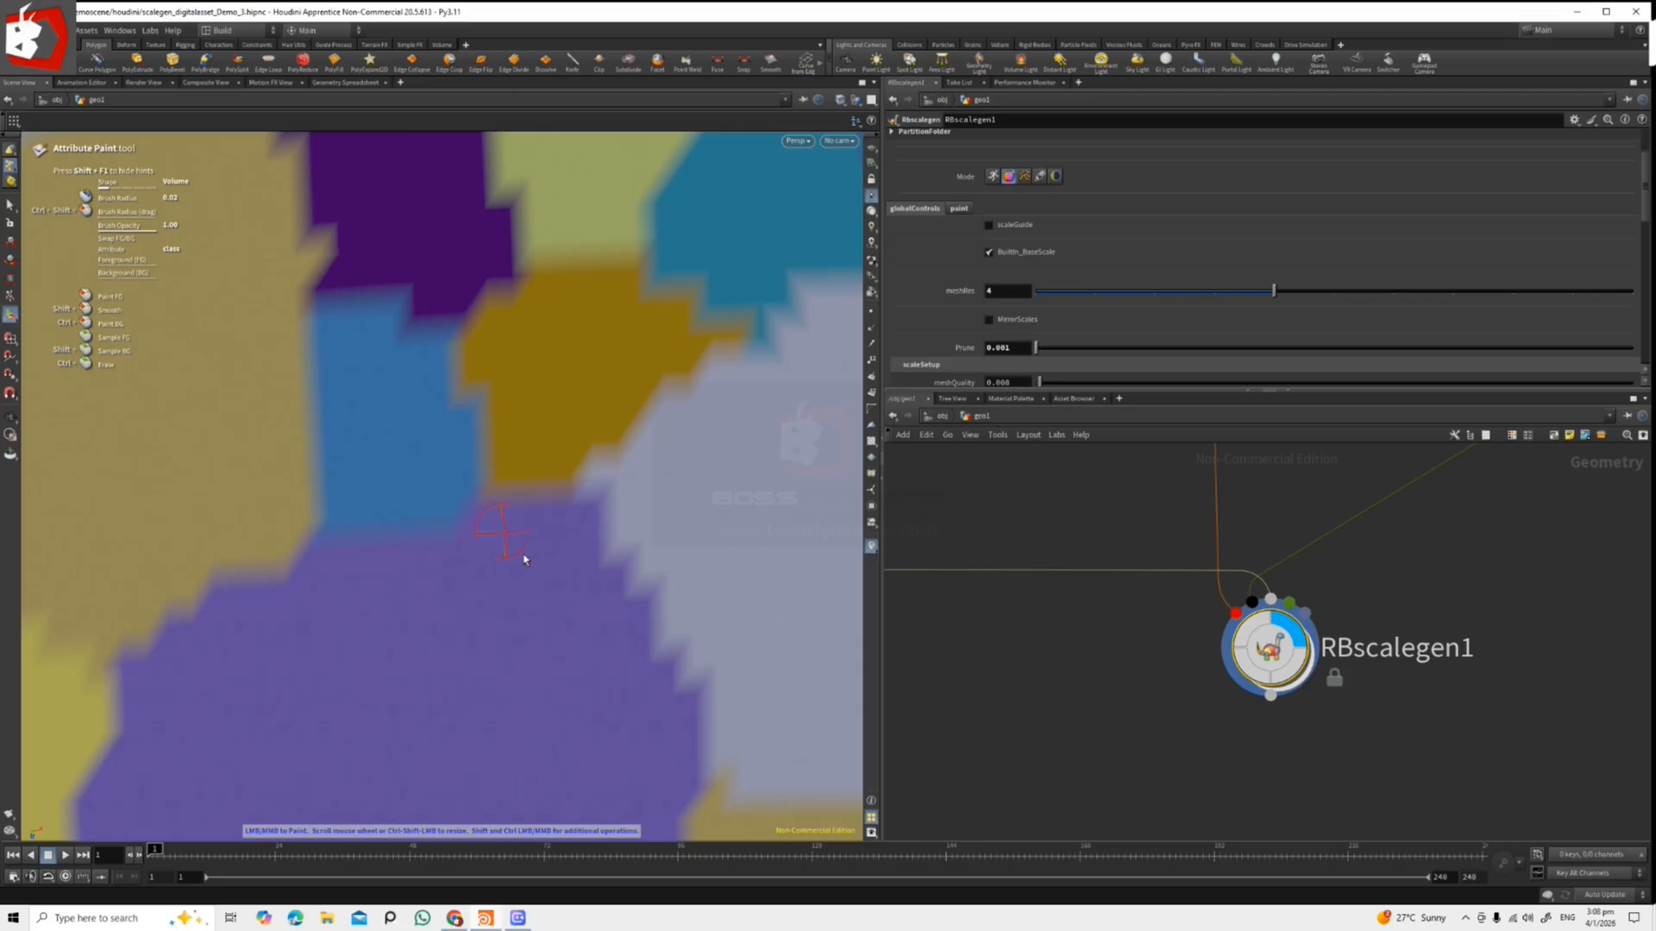
pyautogui.press('Escape')
pyautogui.scroll(-5, 359, 546)
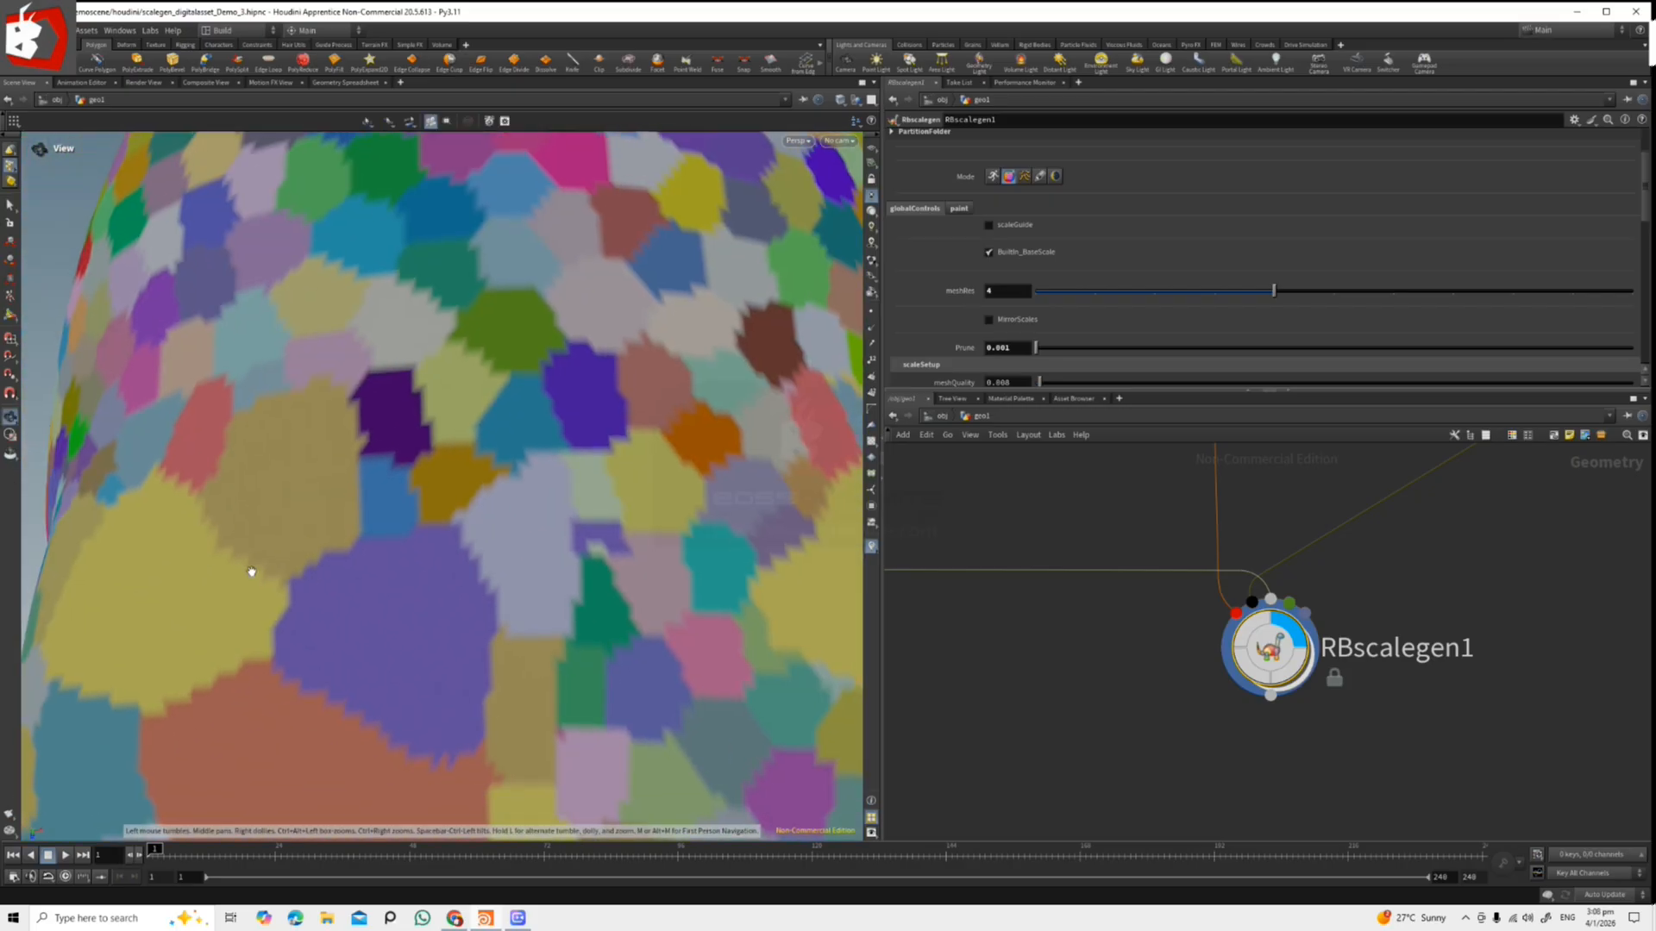
pyautogui.moveTo(252, 570)
pyautogui.keyDown('alt'); pyautogui.mouseDown(button='right')
pyautogui.moveTo(255, 547)
pyautogui.moveTo(289, 538)
pyautogui.mouseUp(button='right'); pyautogui.keyUp('alt')
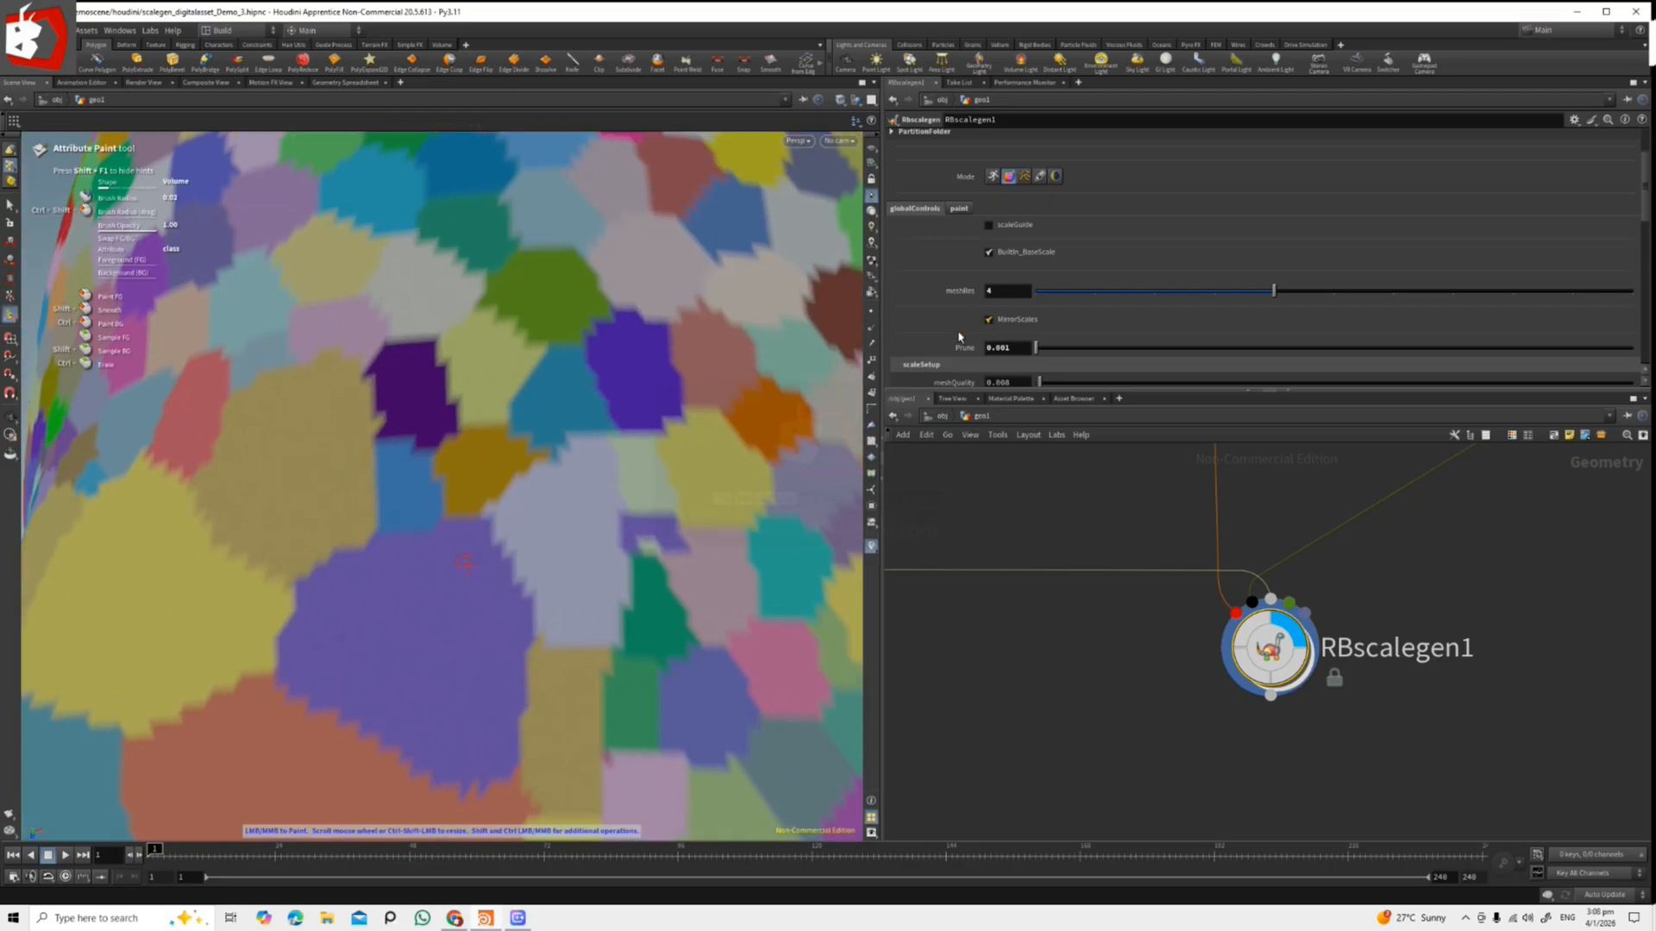
# Return RBscalegen1 to its first mode and set the Vis display to Tiles.
pyautogui.press('Escape')
pyautogui.scroll(-6, 621, 621)
pyautogui.moveTo(613, 642); pyautogui.dragTo(621, 432)
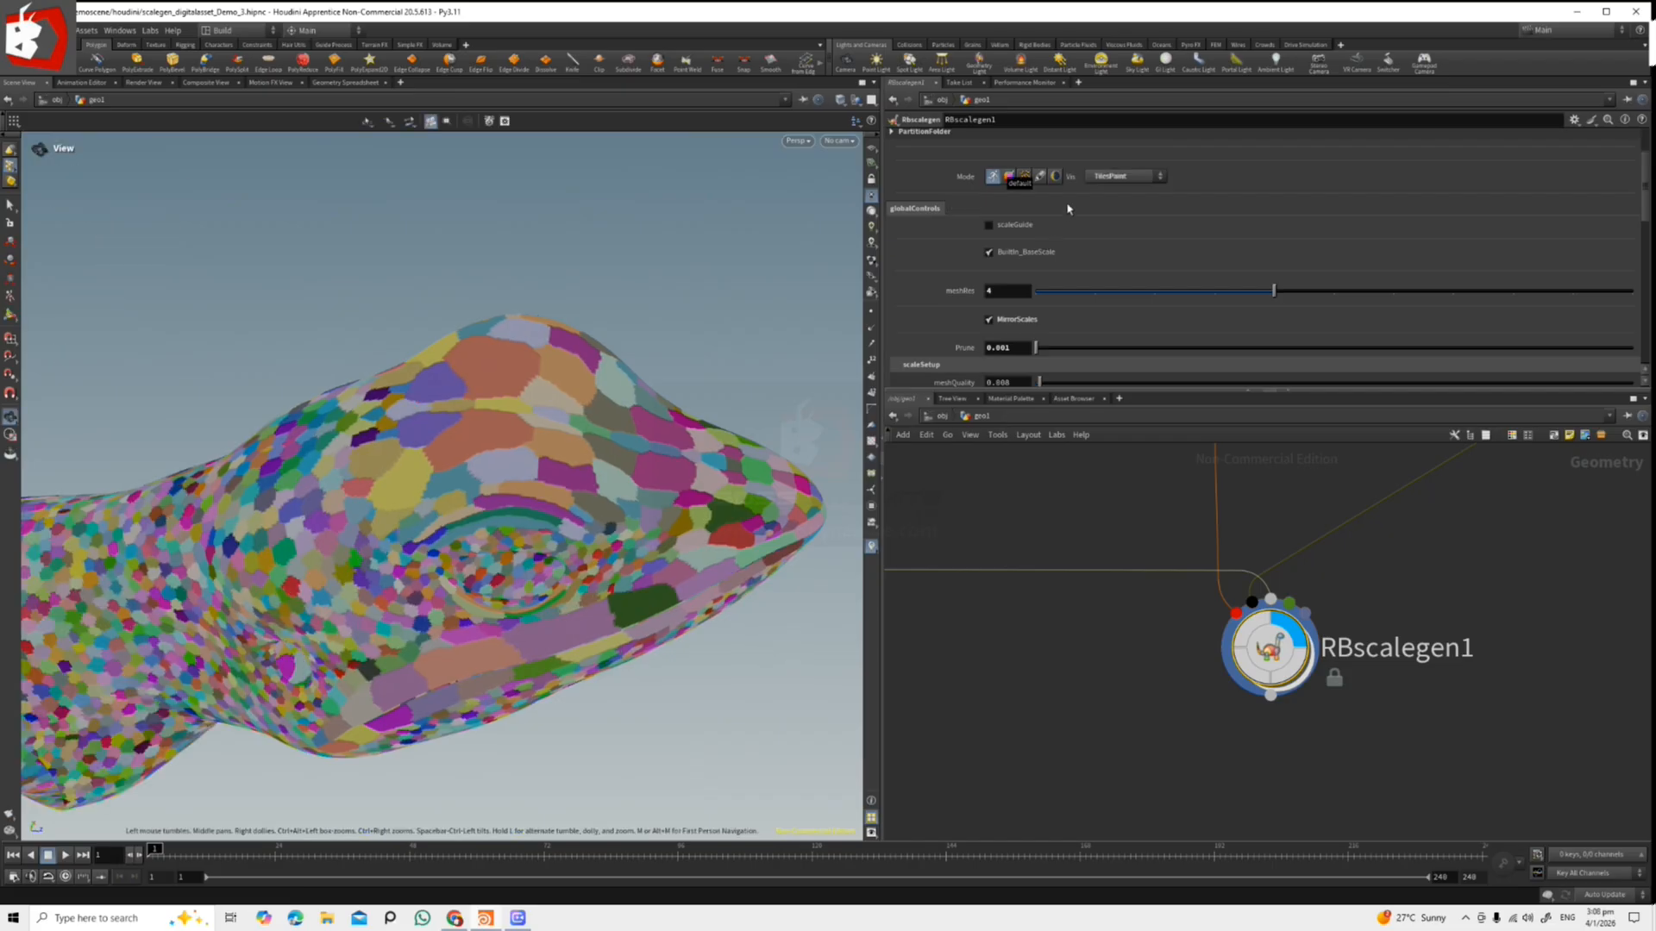
pyautogui.click(1161, 177)
pyautogui.click(1117, 190)
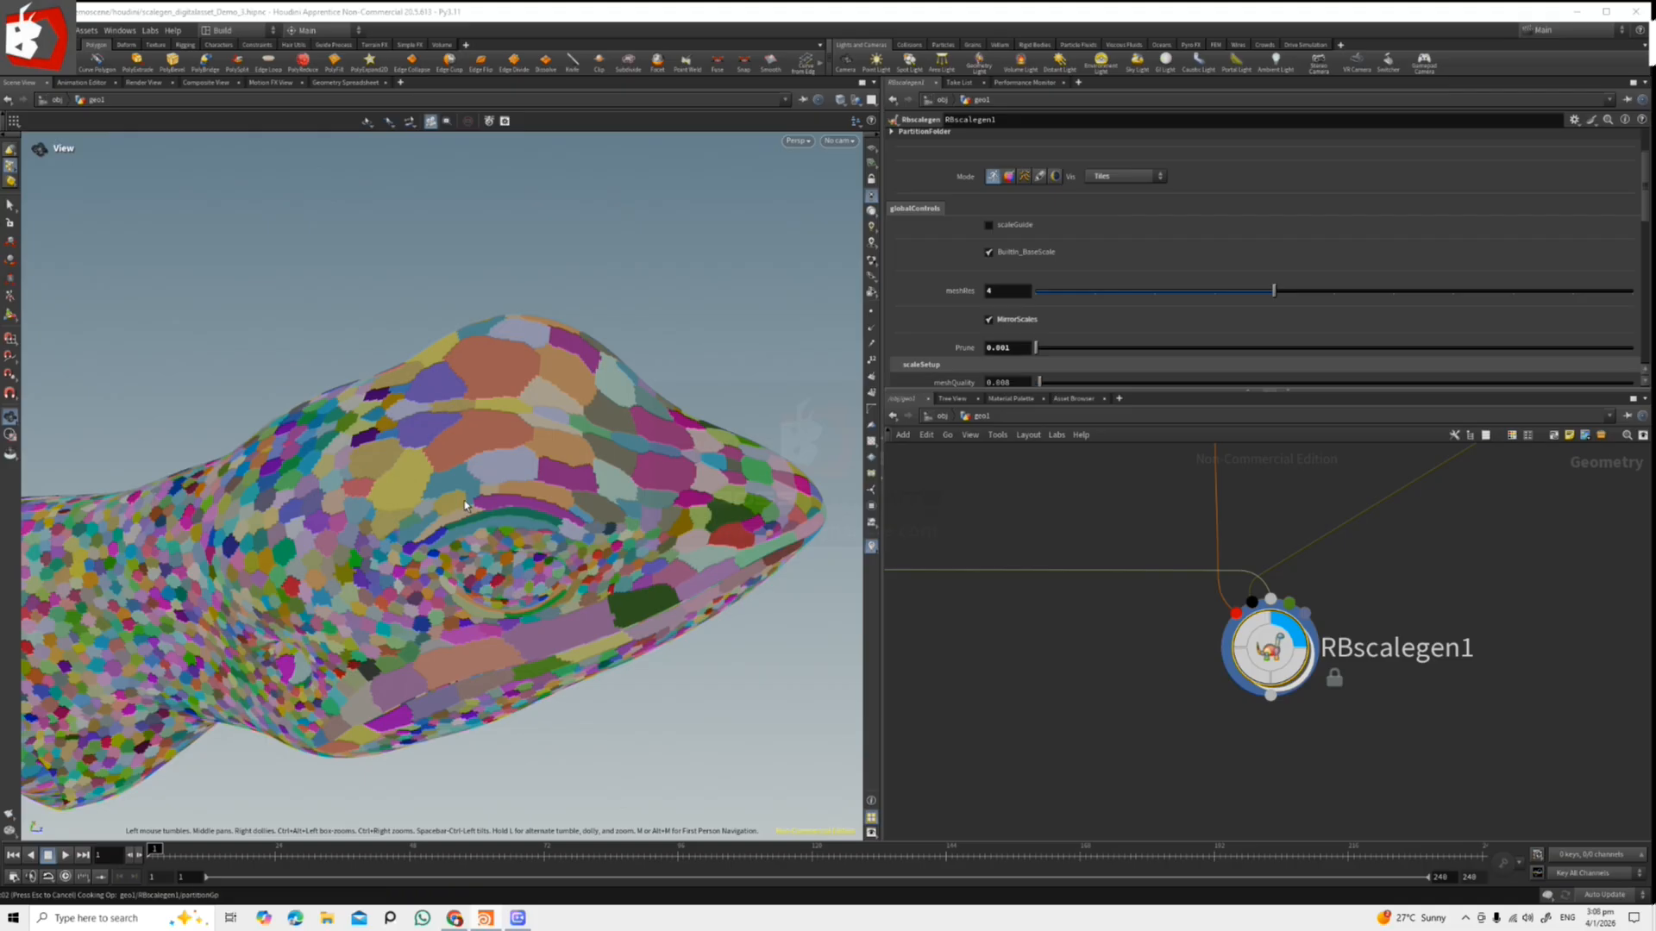
# Examine the smoothed tiles across the top, back and side of the head.
pyautogui.moveTo(463, 502); pyautogui.dragTo(509, 531)
pyautogui.scroll(5, 581, 399)
pyautogui.moveTo(413, 412); pyautogui.dragTo(397, 424, button='middle')
pyautogui.moveTo(397, 424); pyautogui.dragTo(581, 399, button='right')
pyautogui.moveTo(581, 400); pyautogui.dragTo(646, 458)
pyautogui.moveTo(646, 458); pyautogui.dragTo(514, 437, button='right')
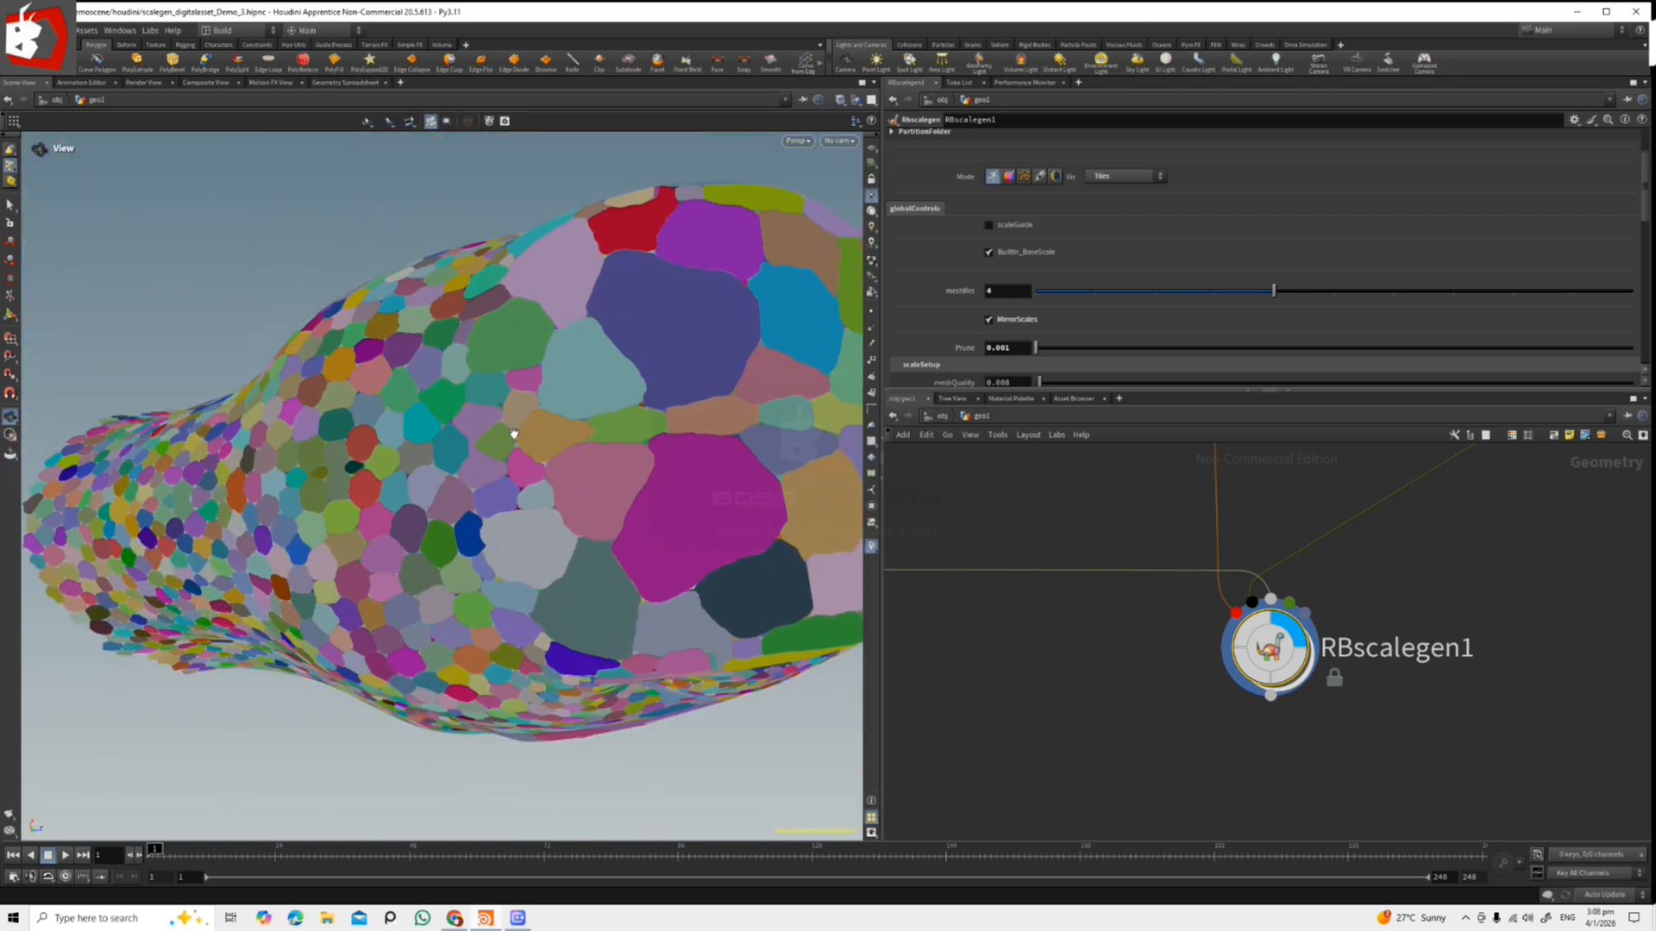
pyautogui.moveTo(513, 436); pyautogui.dragTo(521, 454)
pyautogui.moveTo(388, 558); pyautogui.dragTo(506, 534)
pyautogui.moveTo(476, 604); pyautogui.dragTo(653, 424)
pyautogui.scroll(-5, 604, 444)
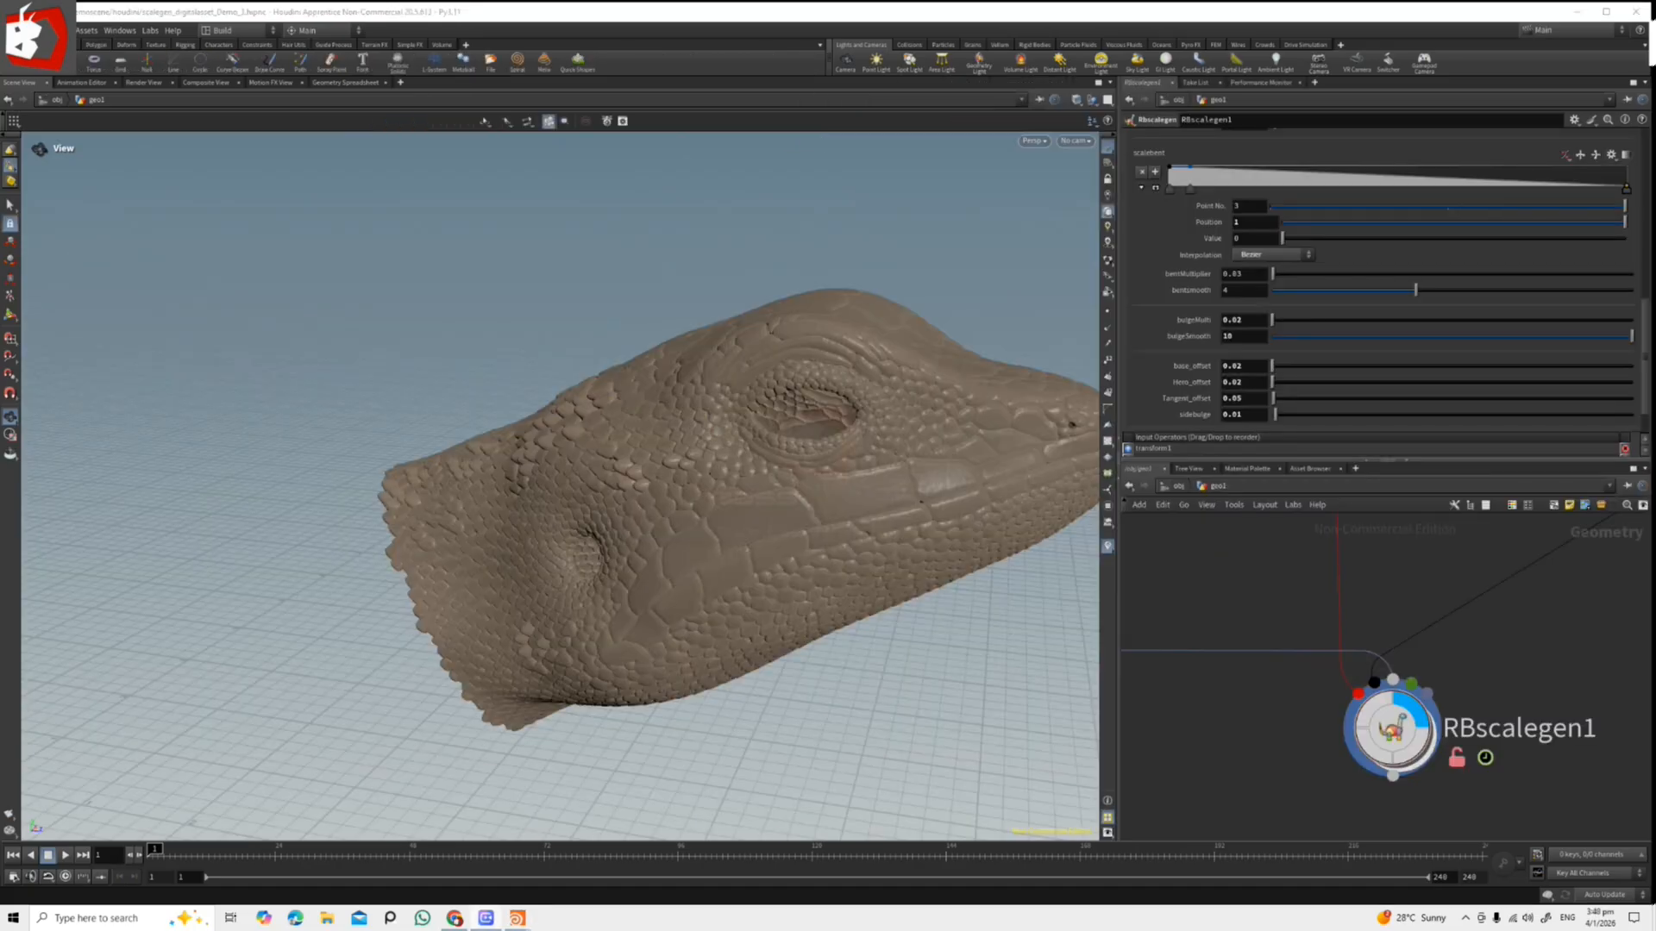
# Review the generated 3D scales from the snout side and set bulgeMult to 0.01 on RBscalegen1.
pyautogui.moveTo(777, 522); pyautogui.dragTo(744, 596)
pyautogui.moveTo(942, 499); pyautogui.dragTo(846, 594)
pyautogui.moveTo(1647, 307); pyautogui.dragTo(1650, 174)
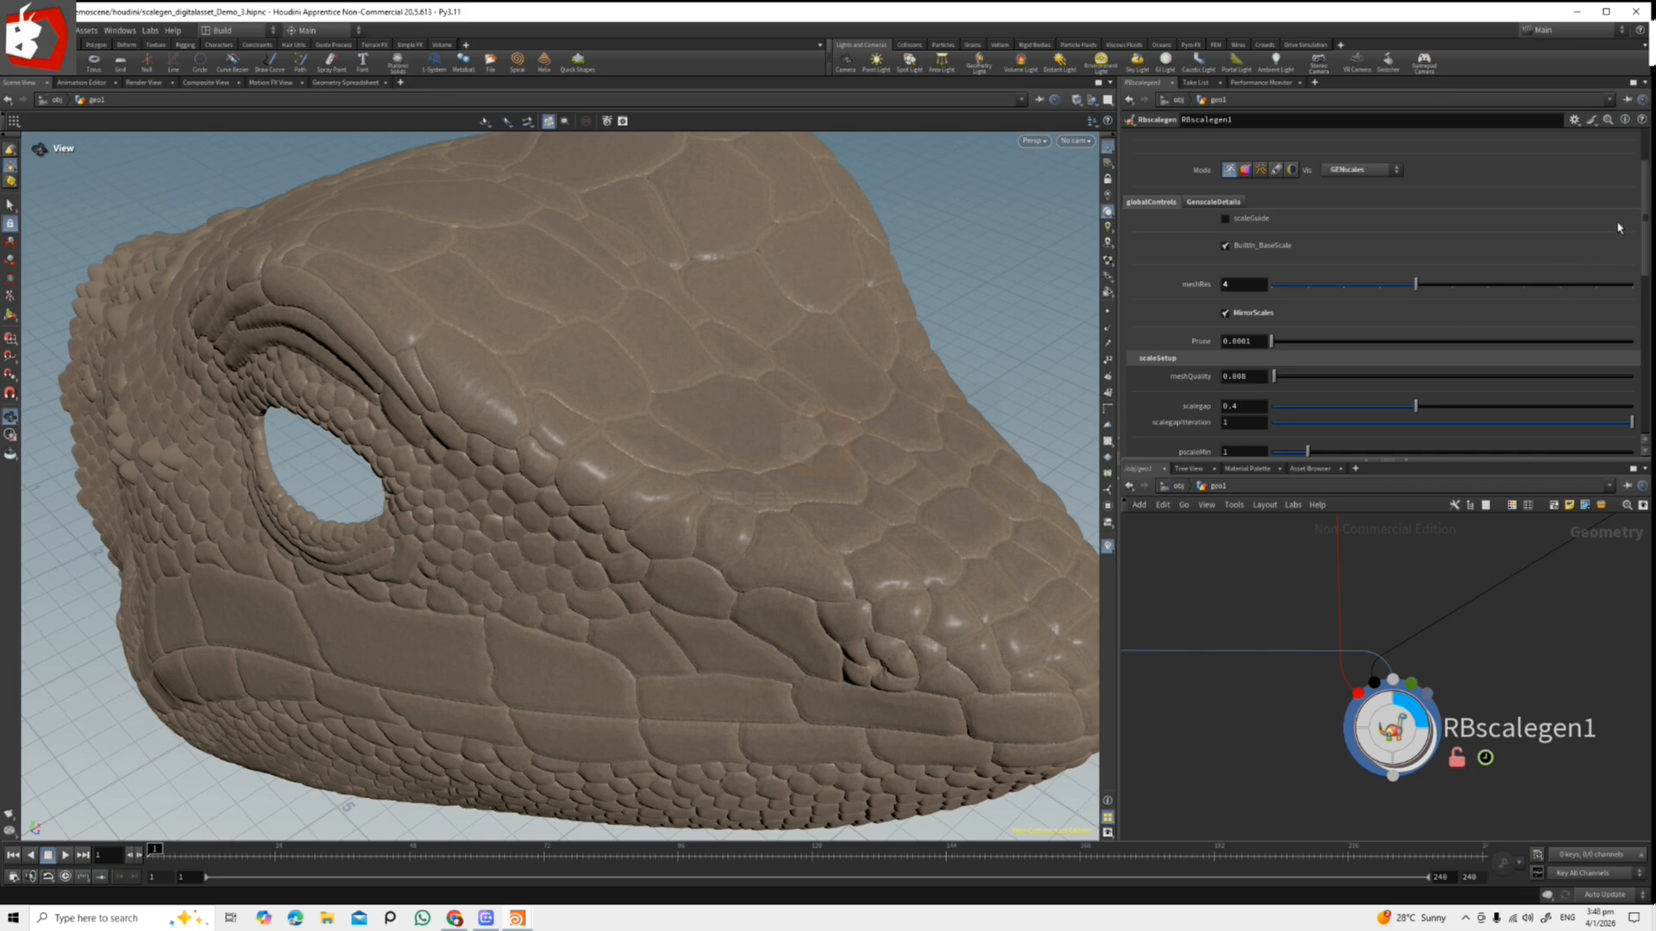
pyautogui.scroll(-10, 1265, 347)
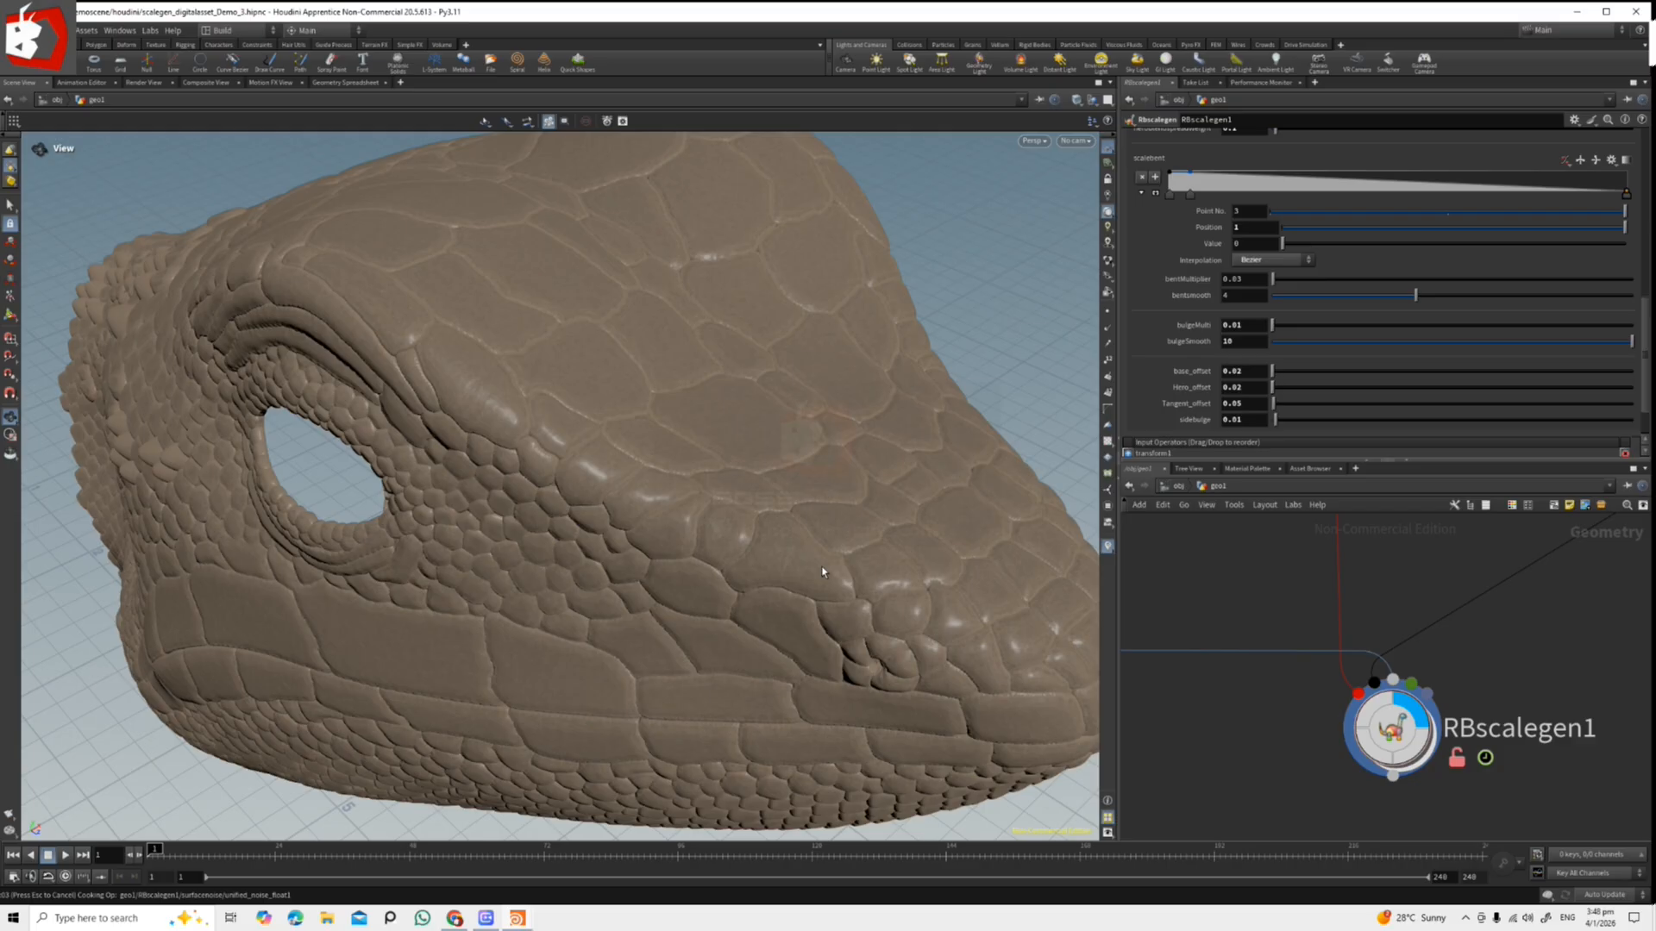
# Examine the generated scales around the eye, ear opening and neck, and the head as a whole.
pyautogui.moveTo(822, 572); pyautogui.dragTo(782, 524)
pyautogui.moveTo(687, 495); pyautogui.dragTo(550, 502)
pyautogui.moveTo(385, 468); pyautogui.dragTo(579, 499, button='right')
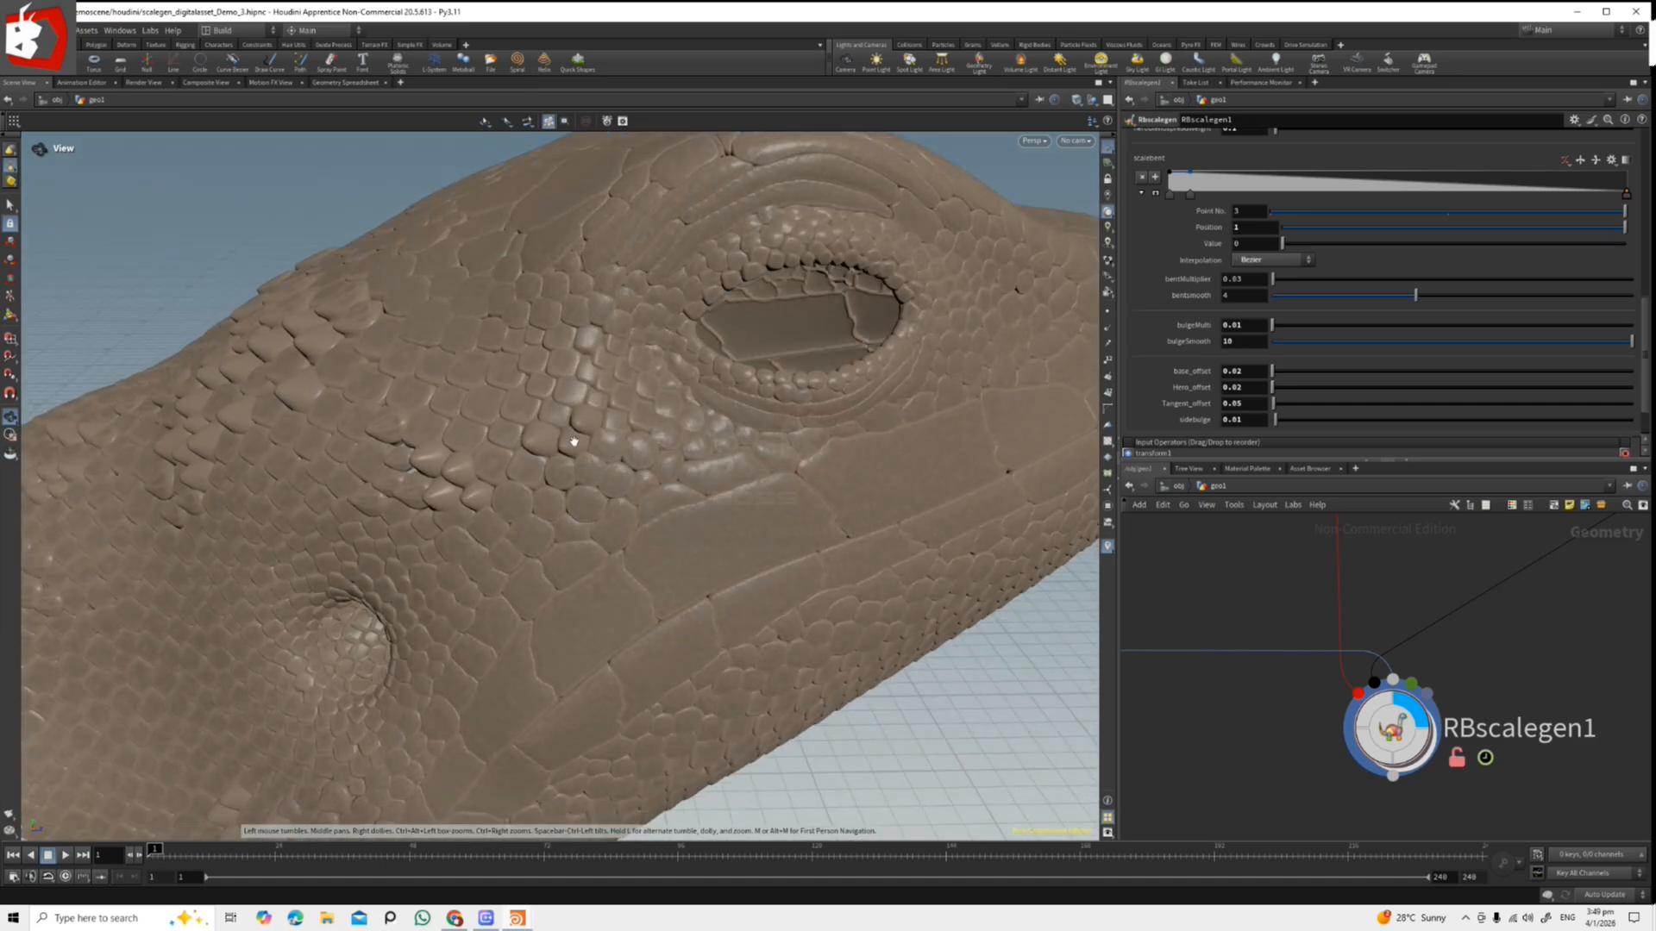
pyautogui.moveTo(564, 441); pyautogui.dragTo(585, 430)
pyautogui.moveTo(597, 445); pyautogui.dragTo(493, 481, button='right')
pyautogui.scroll(-6, 1445, 756)
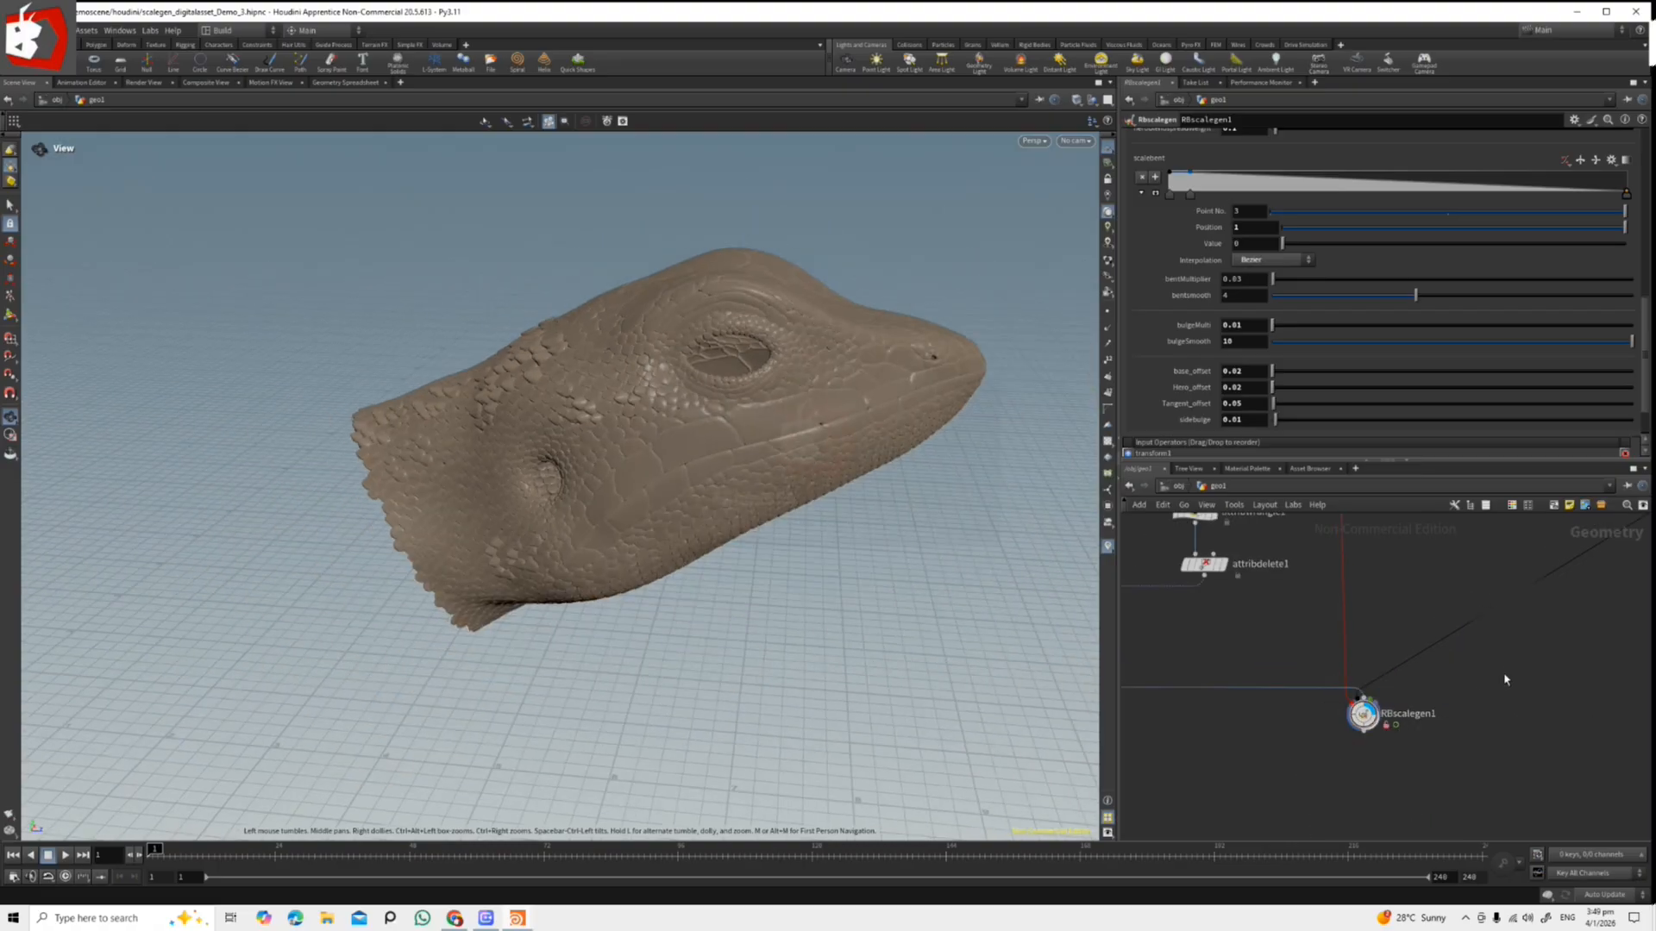
# Display the subdivide4 node's output and frame its scale shape in the viewport.
pyautogui.scroll(3, 1466, 741)
pyautogui.moveTo(1363, 802); pyautogui.dragTo(1591, 552)
pyautogui.scroll(-4, 1587, 578)
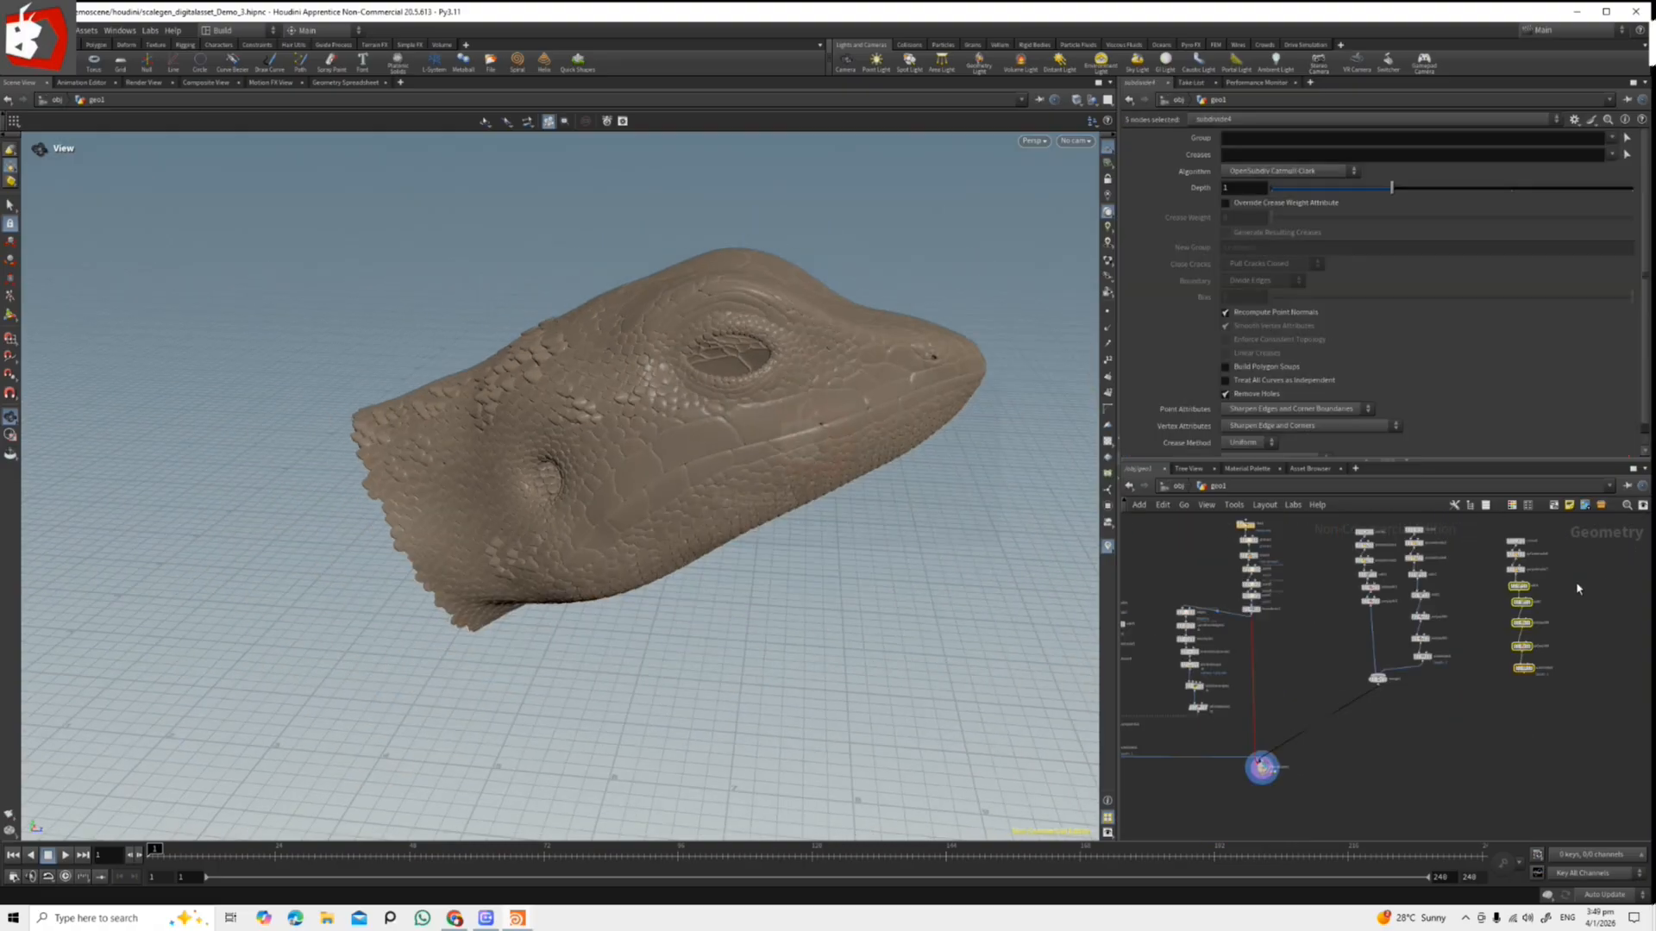
pyautogui.scroll(5, 1559, 726)
pyautogui.moveTo(1462, 645); pyautogui.dragTo(1380, 636)
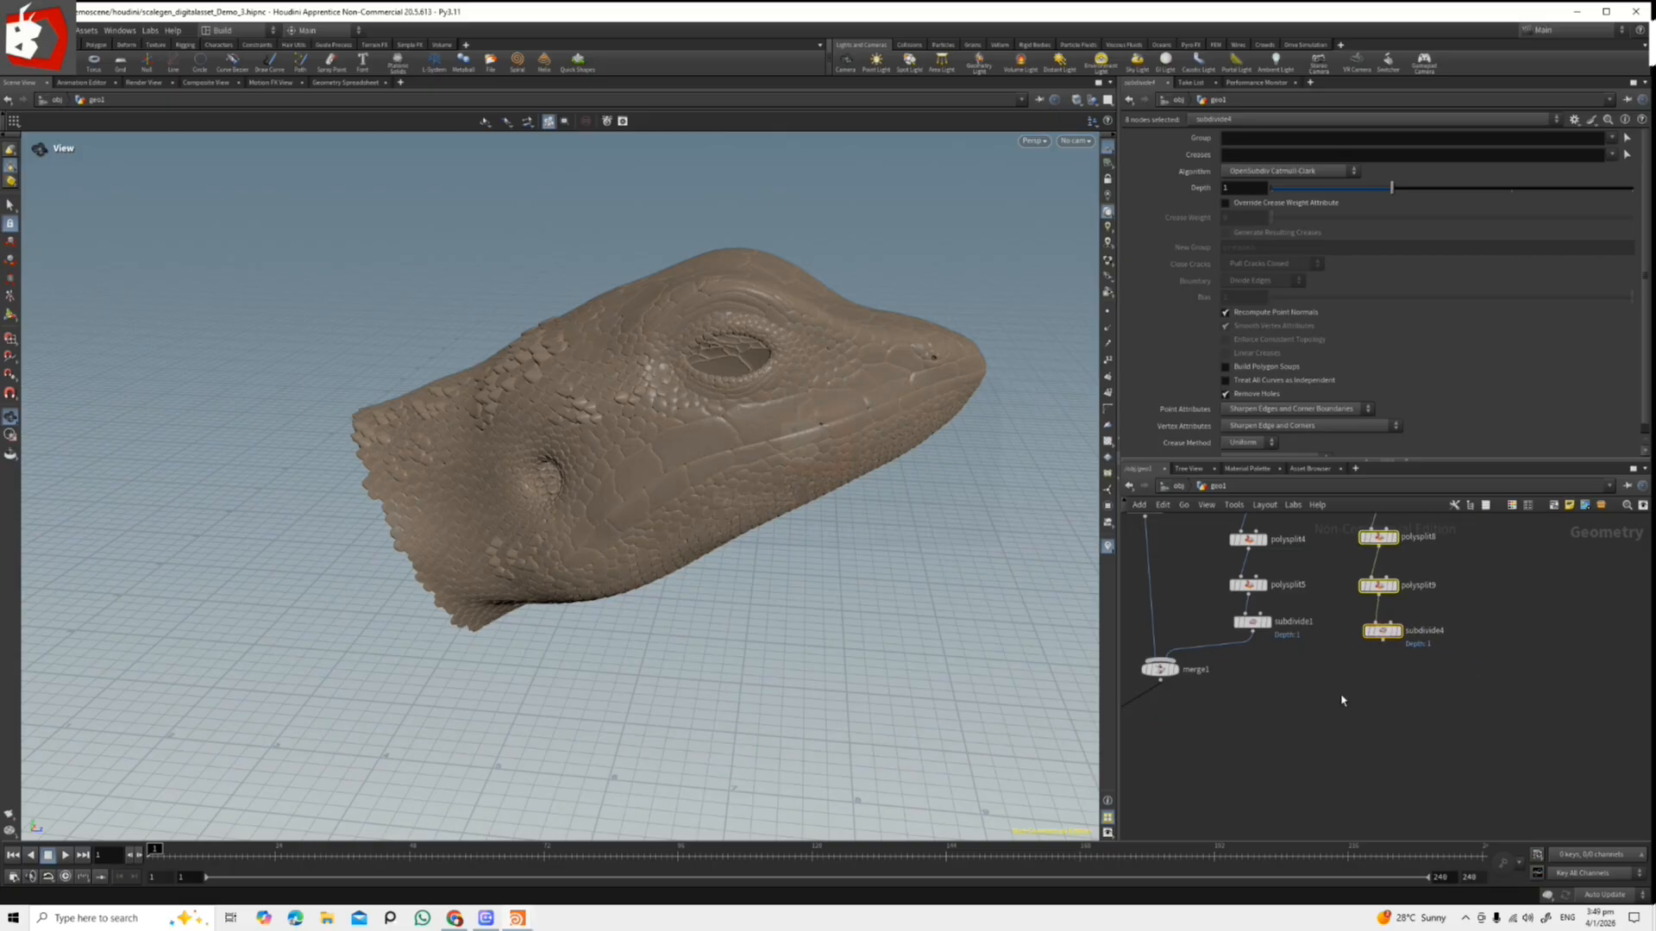
pyautogui.scroll(2, 1384, 636)
pyautogui.click(1399, 625)
pyautogui.press('f')
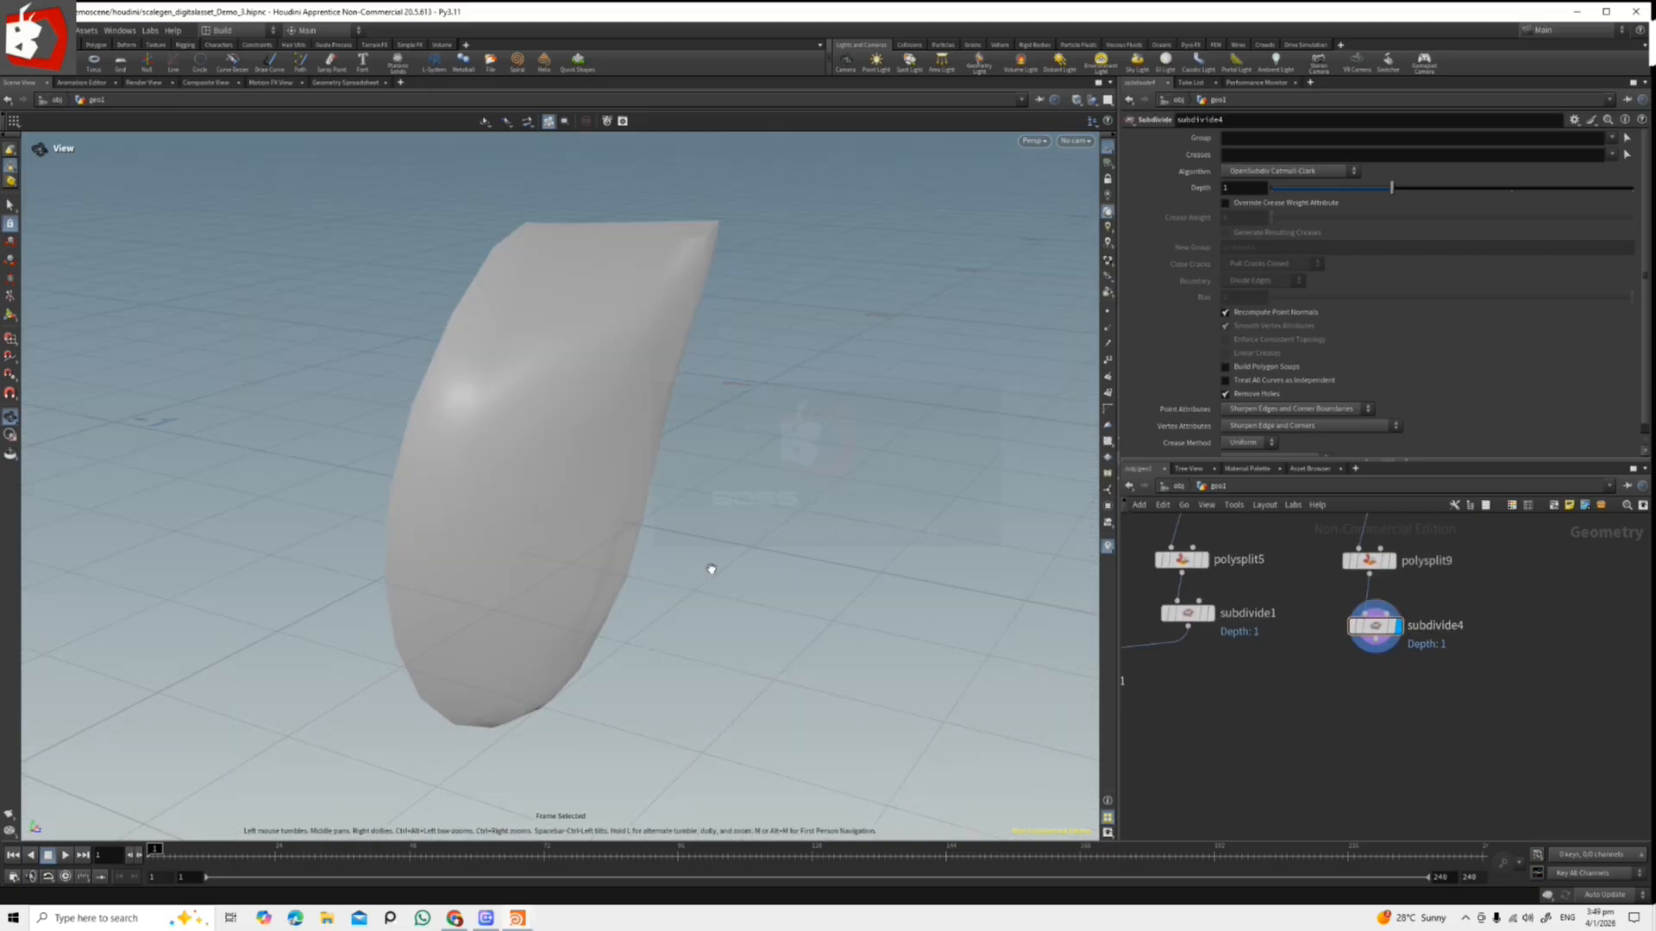
# Show the viewport geometry shaded with wireframe and inspect the subdivide4 scale shape from the front.
pyautogui.click(1107, 148)
pyautogui.click(1125, 257)
pyautogui.moveTo(1052, 281)
pyautogui.mouseDown()
pyautogui.moveTo(739, 436)
pyautogui.moveTo(758, 436)
pyautogui.mouseUp()
pyautogui.scroll(-3, 1371, 681)
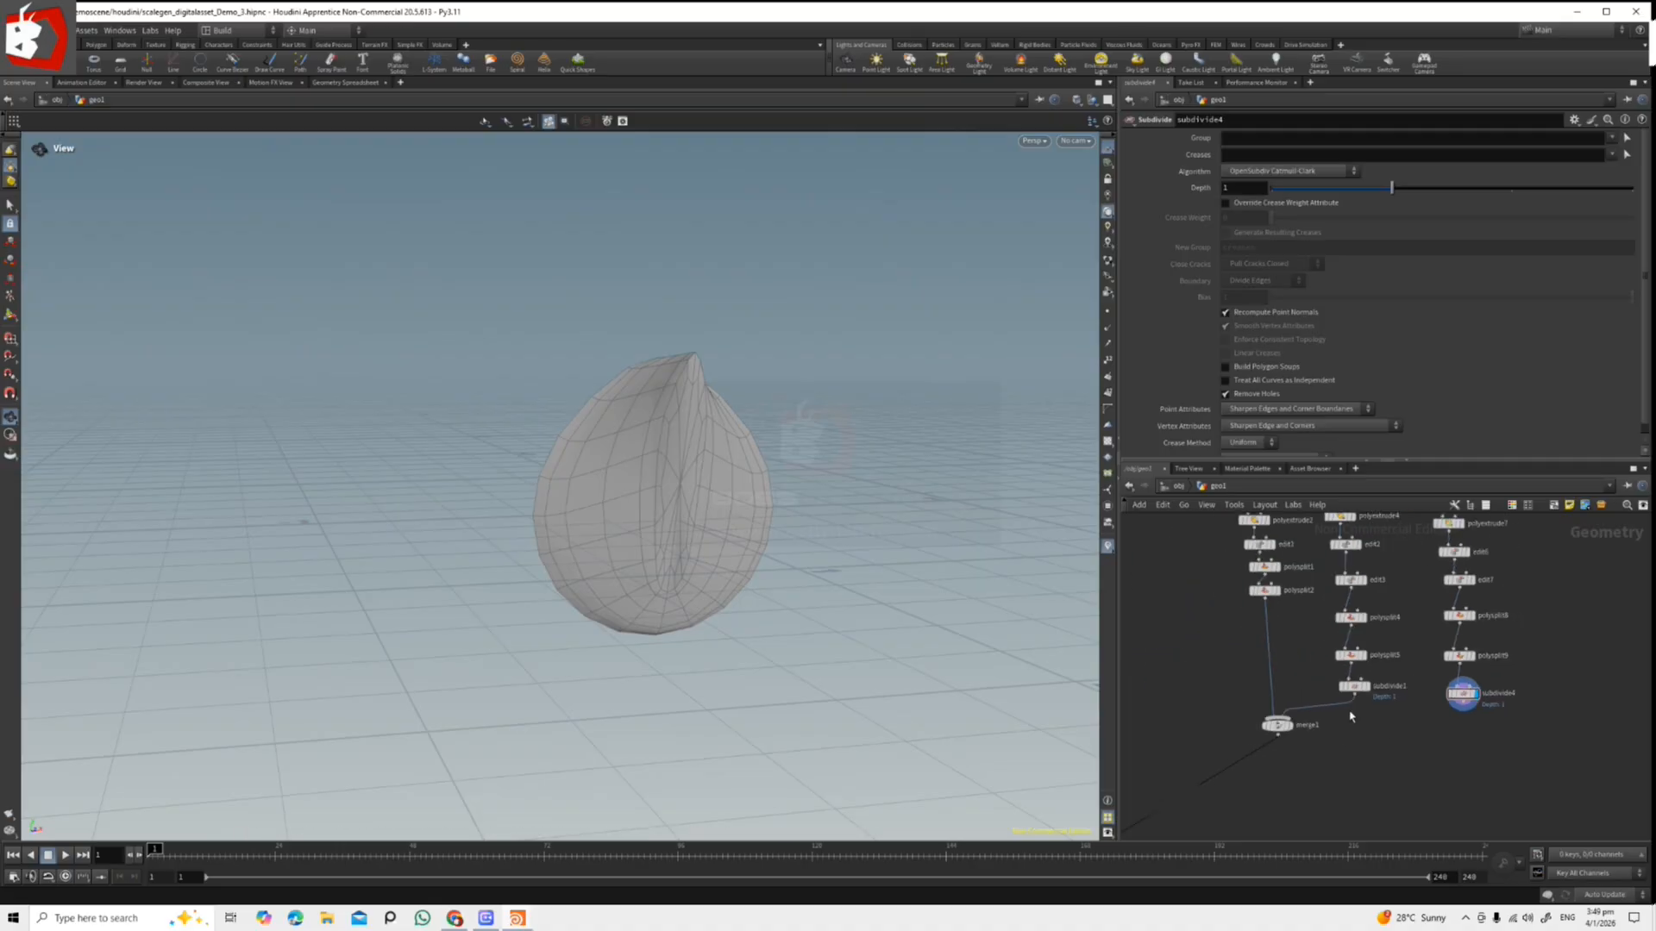
# Display the subdivide1 node's output and inspect its scale shape from the side.
pyautogui.scroll(3, 1380, 664)
pyautogui.click(1423, 654)
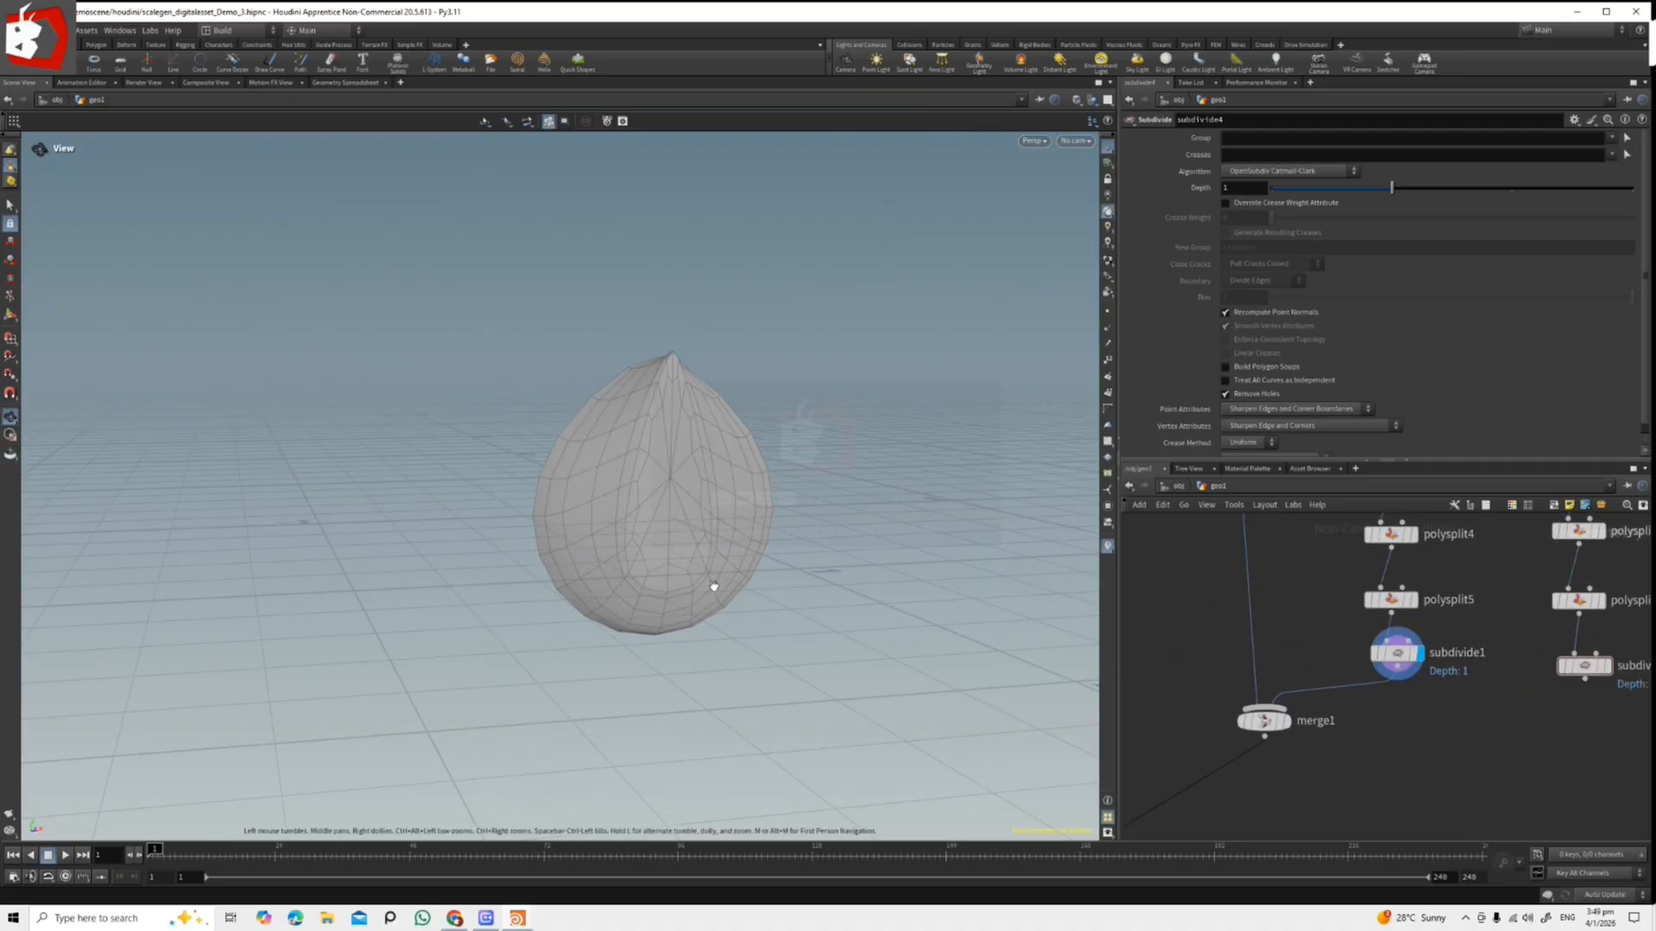
pyautogui.moveTo(850, 613); pyautogui.dragTo(874, 565)
pyautogui.scroll(-3, 1390, 666)
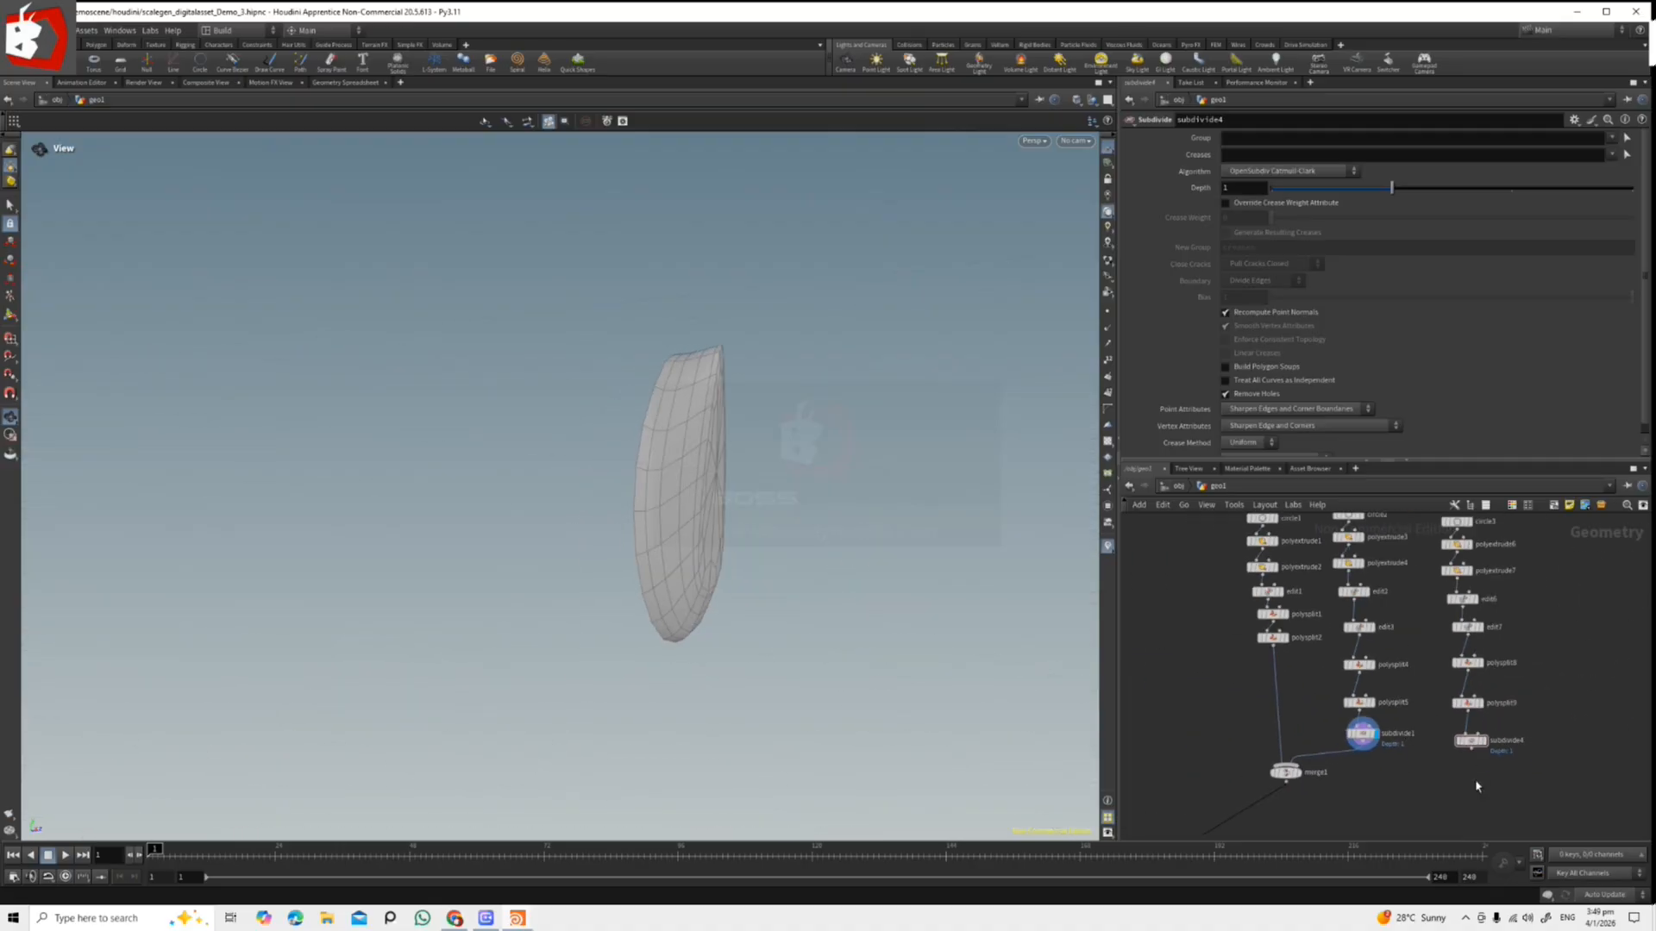
# Display the subdivide4 scale shape again and connect subdivide4 to the merge1 node.
pyautogui.click(1484, 747)
pyautogui.moveTo(664, 518)
pyautogui.mouseDown()
pyautogui.moveTo(629, 488)
pyautogui.moveTo(650, 500)
pyautogui.mouseUp()
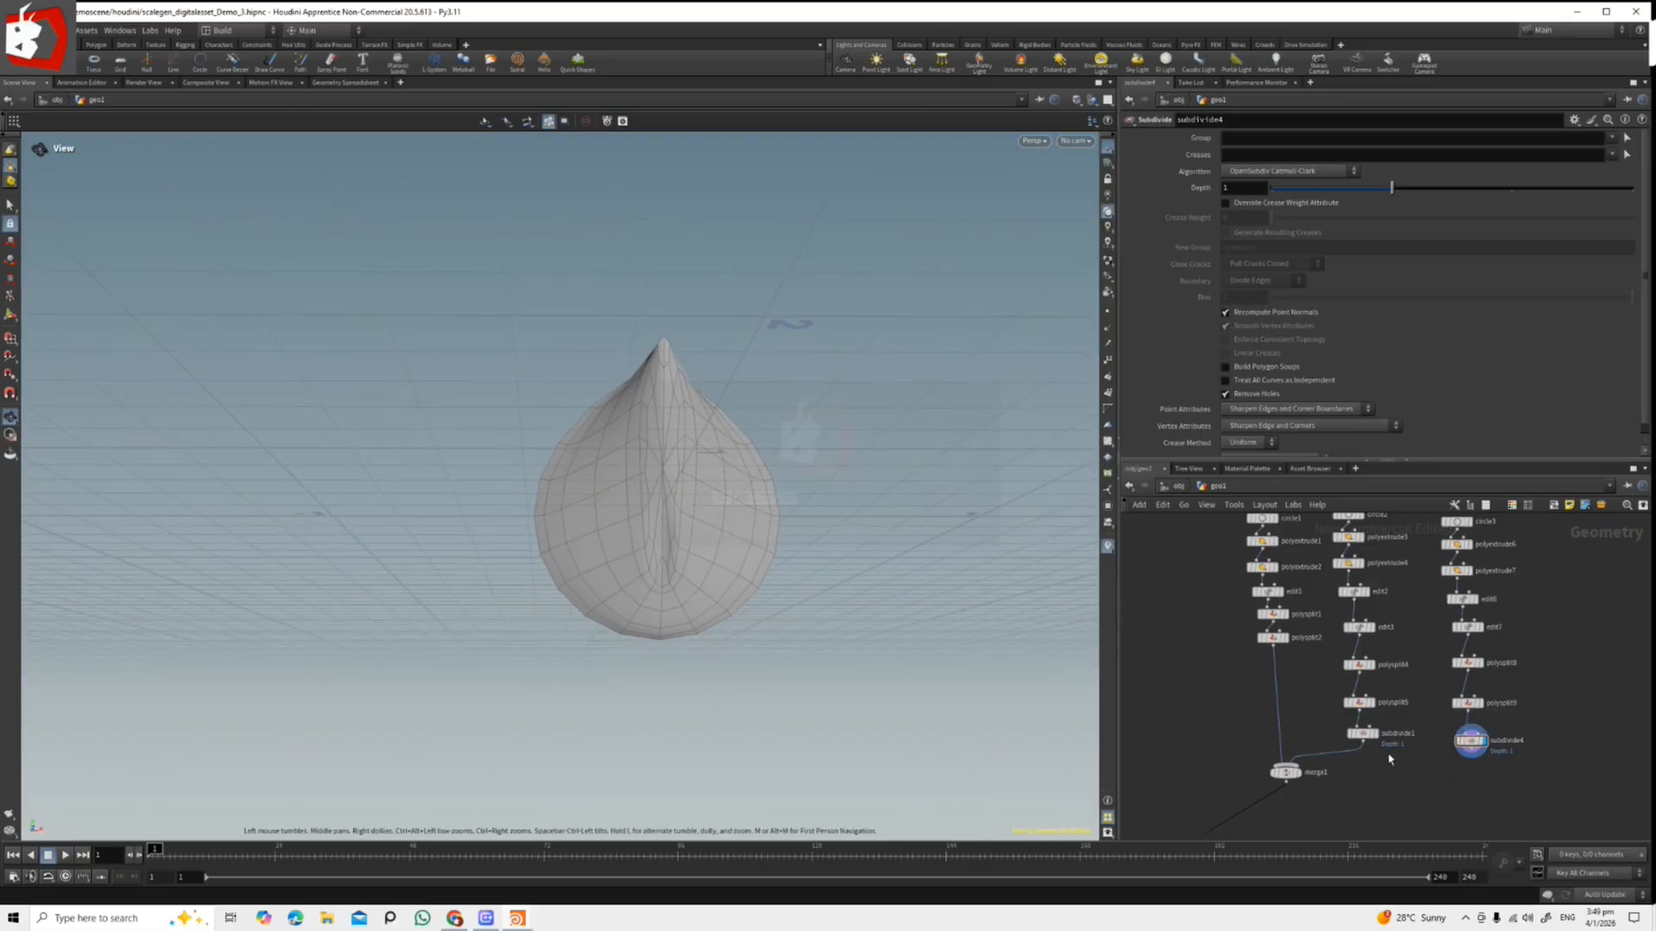
pyautogui.scroll(5, 1256, 635)
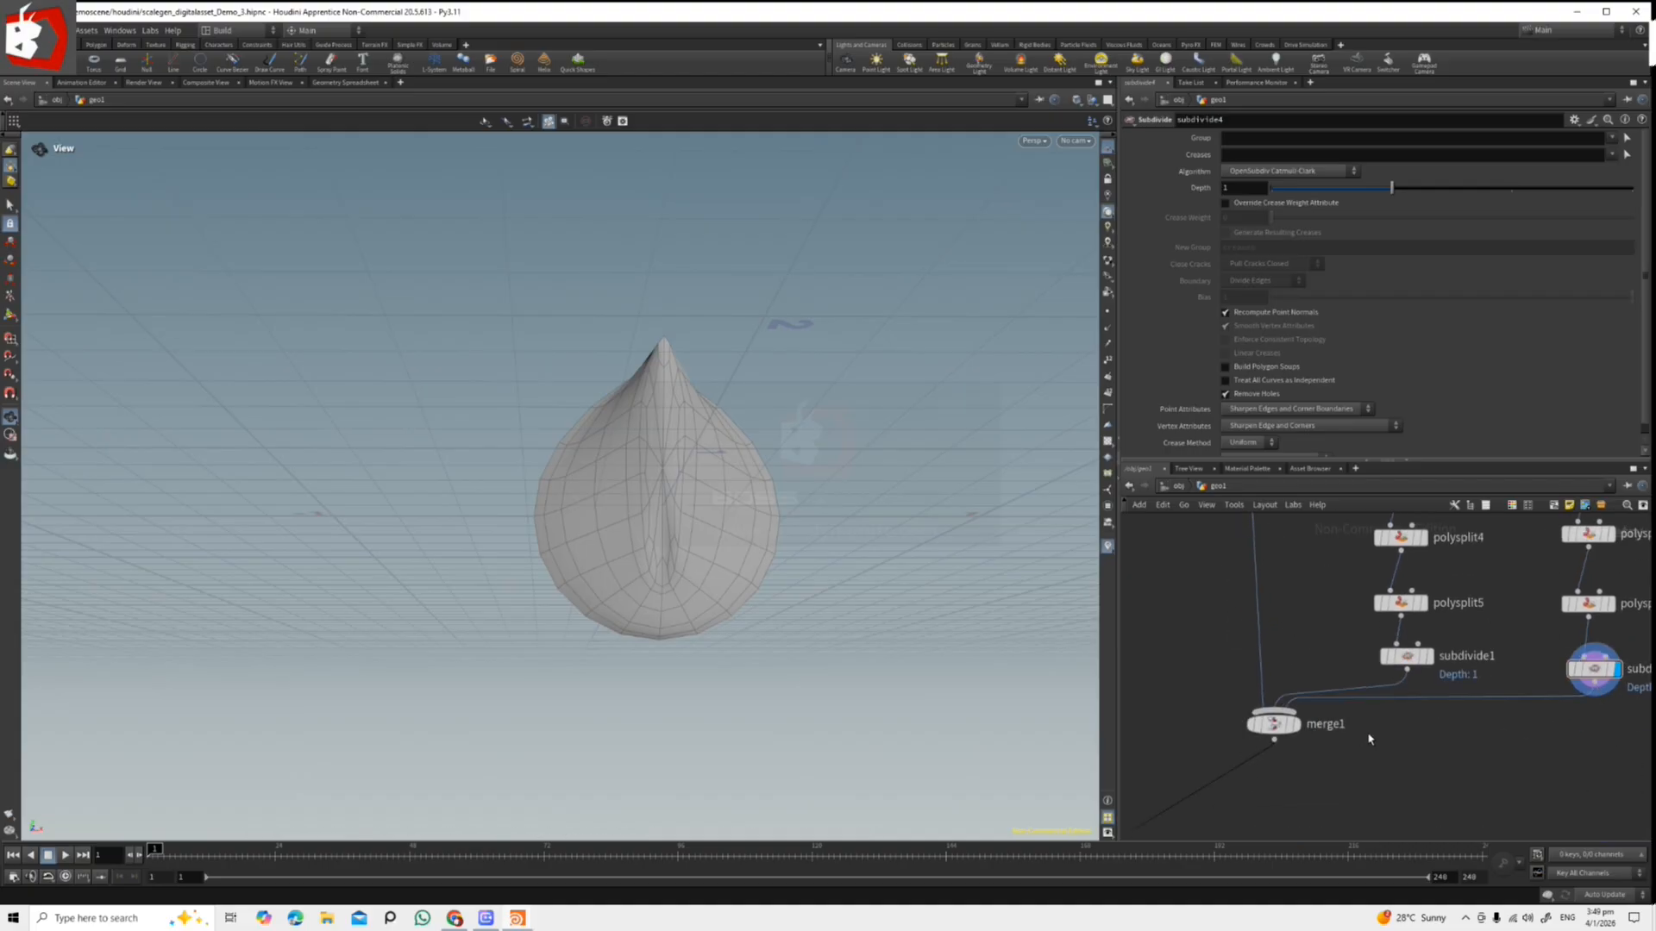
# Display the RBscalegen1 node's output, frame the reptile head, and set the viewport to smooth shading without wireframe.
pyautogui.scroll(-5, 1372, 734)
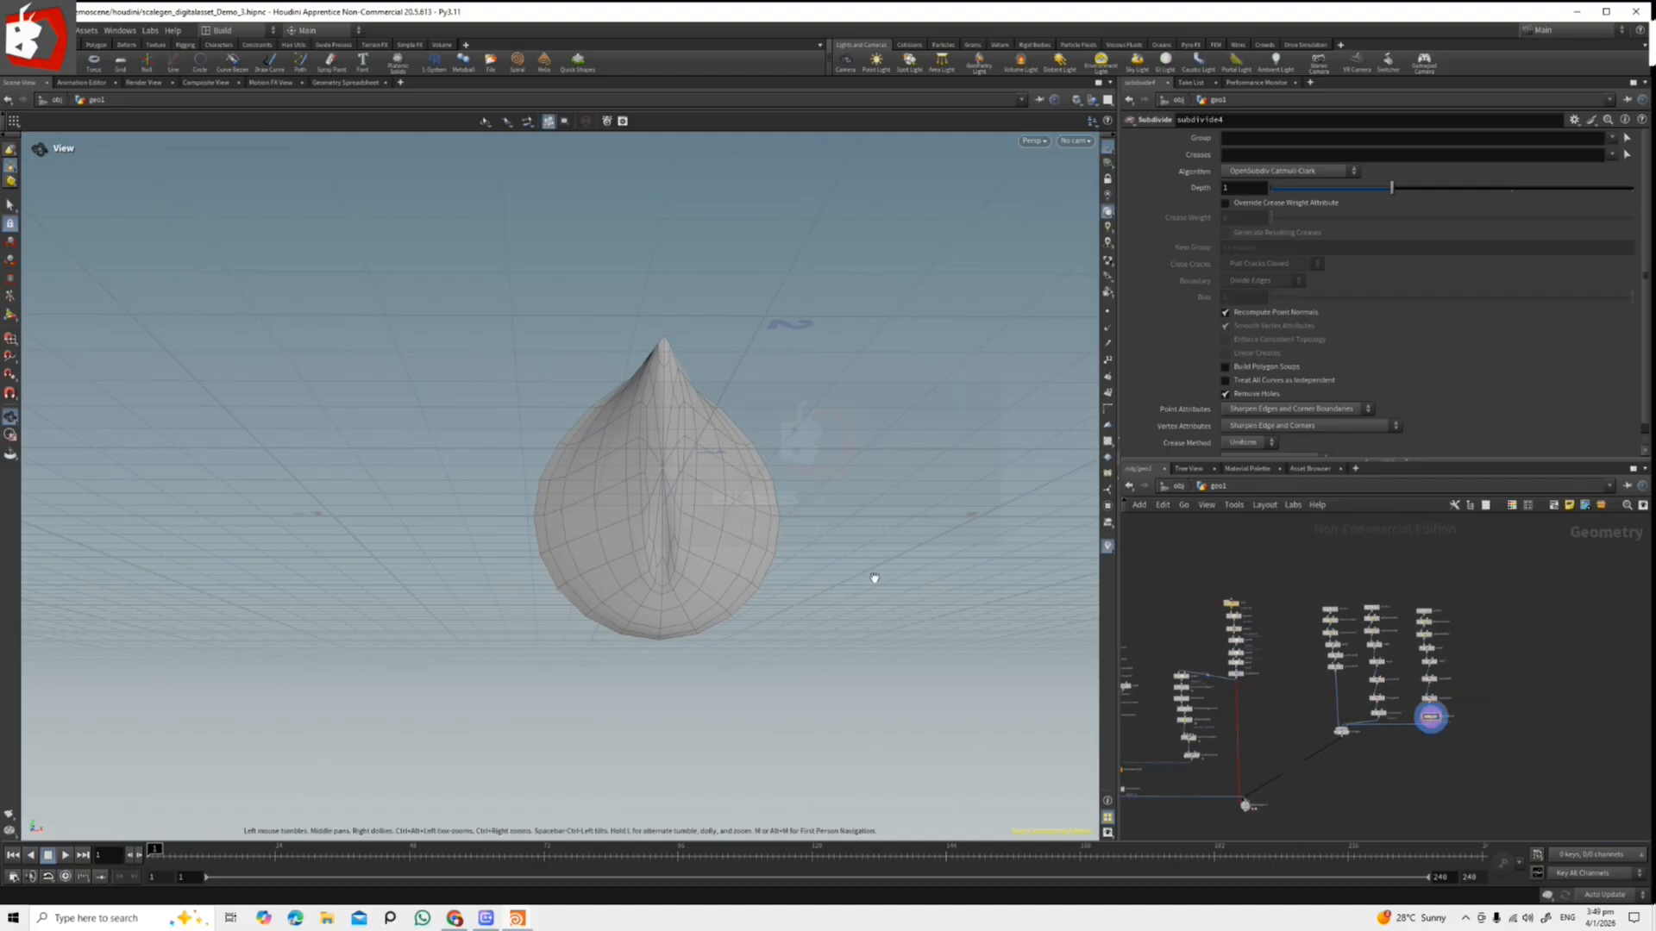
pyautogui.moveTo(858, 580); pyautogui.dragTo(844, 630)
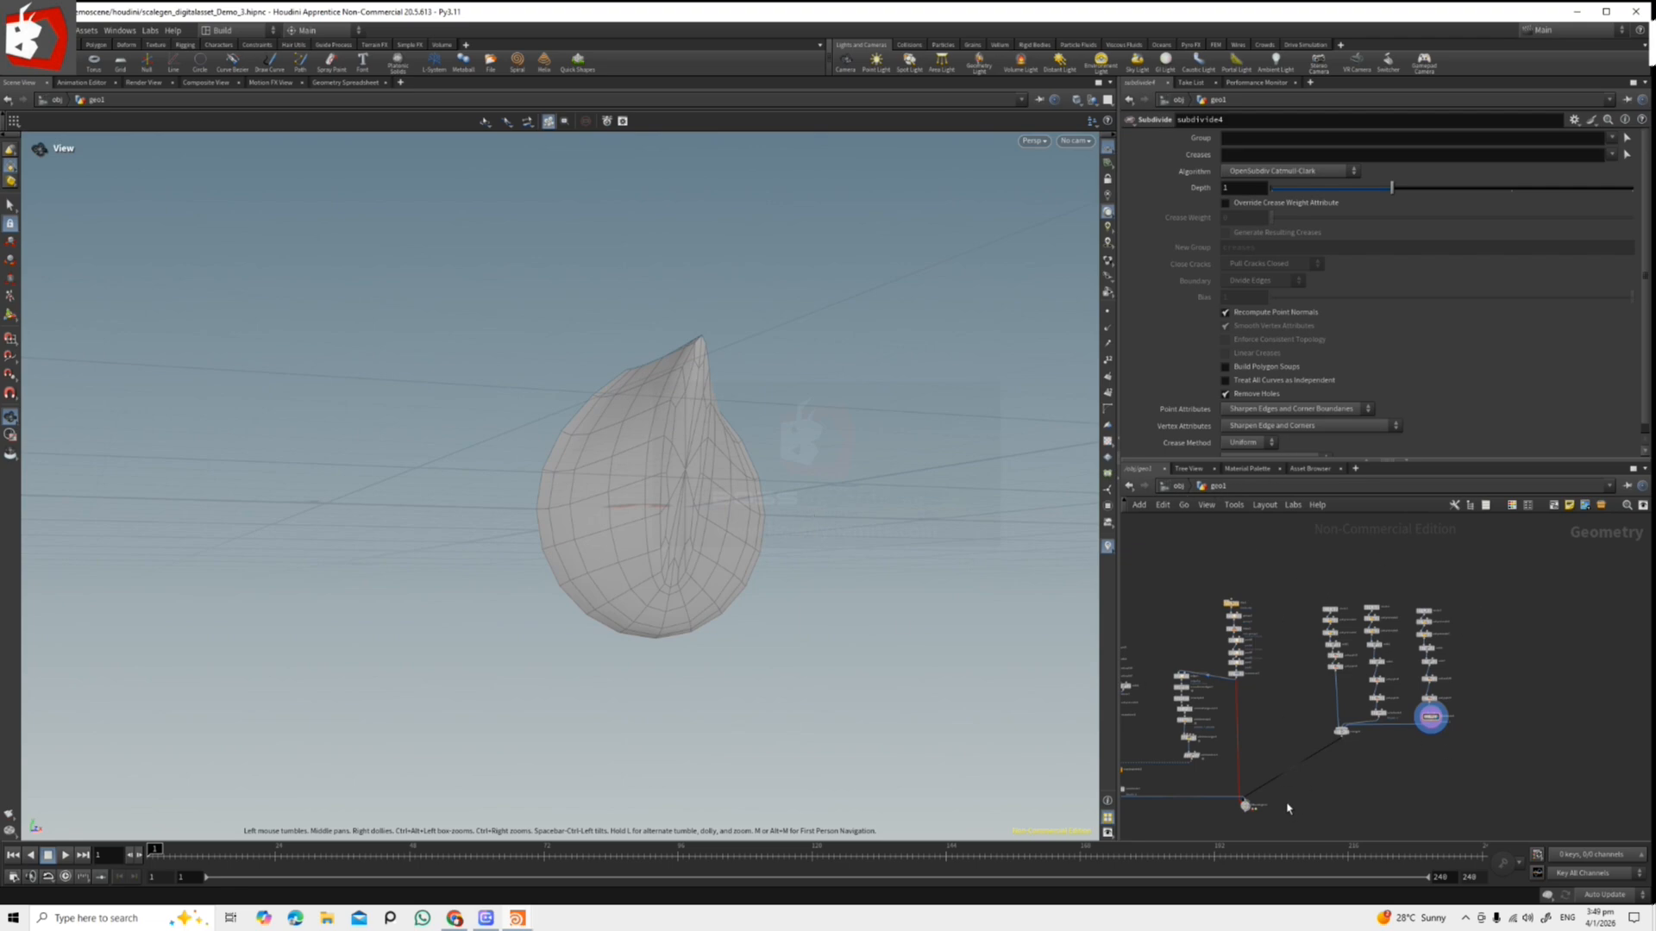
pyautogui.scroll(5, 1296, 806)
pyautogui.click(1322, 705)
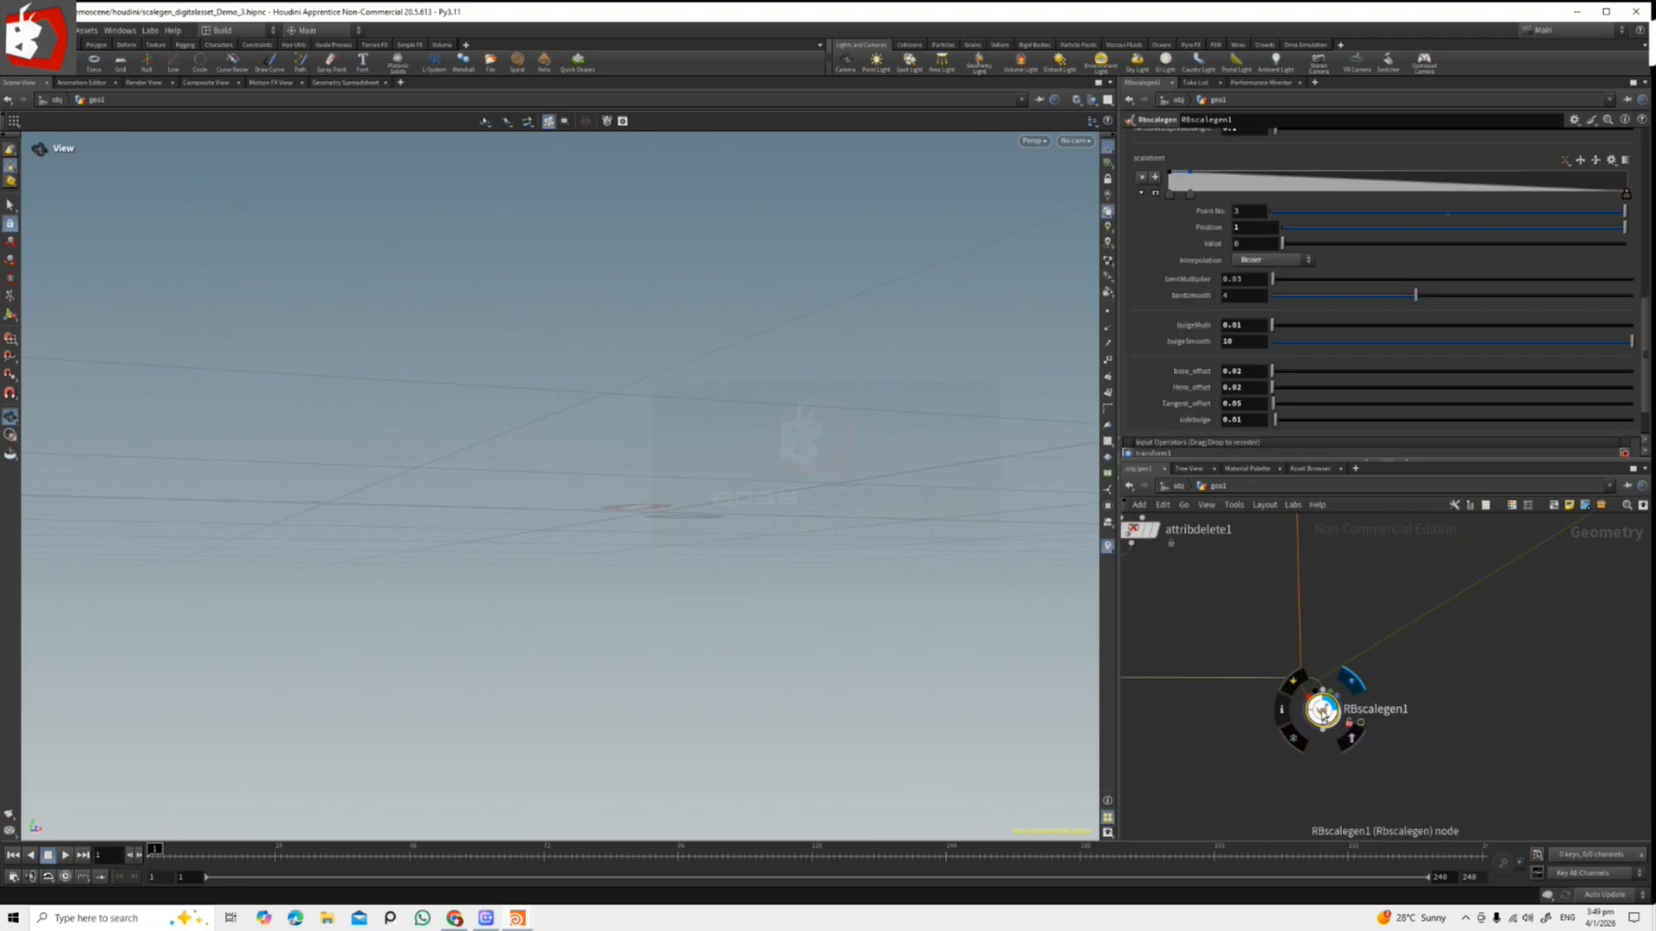
pyautogui.press('f')
pyautogui.moveTo(814, 501)
pyautogui.mouseDown()
pyautogui.moveTo(846, 583)
pyautogui.moveTo(817, 554)
pyautogui.mouseUp()
pyautogui.click(1076, 100)
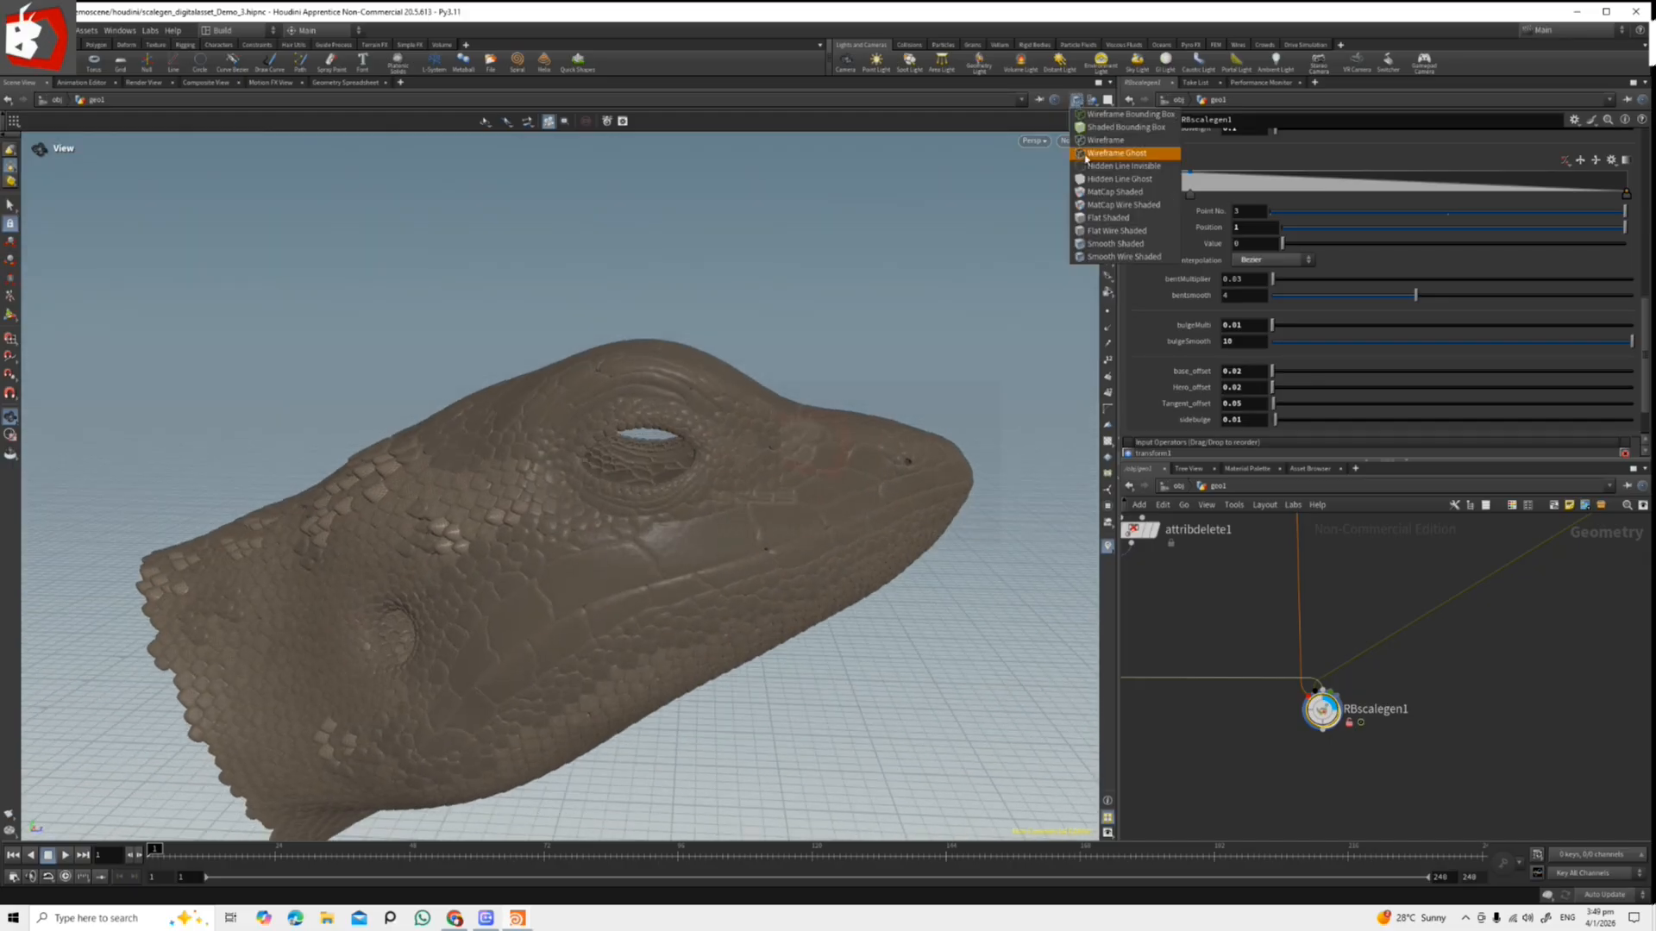
pyautogui.click(1113, 244)
pyautogui.moveTo(655, 483); pyautogui.dragTo(729, 442)
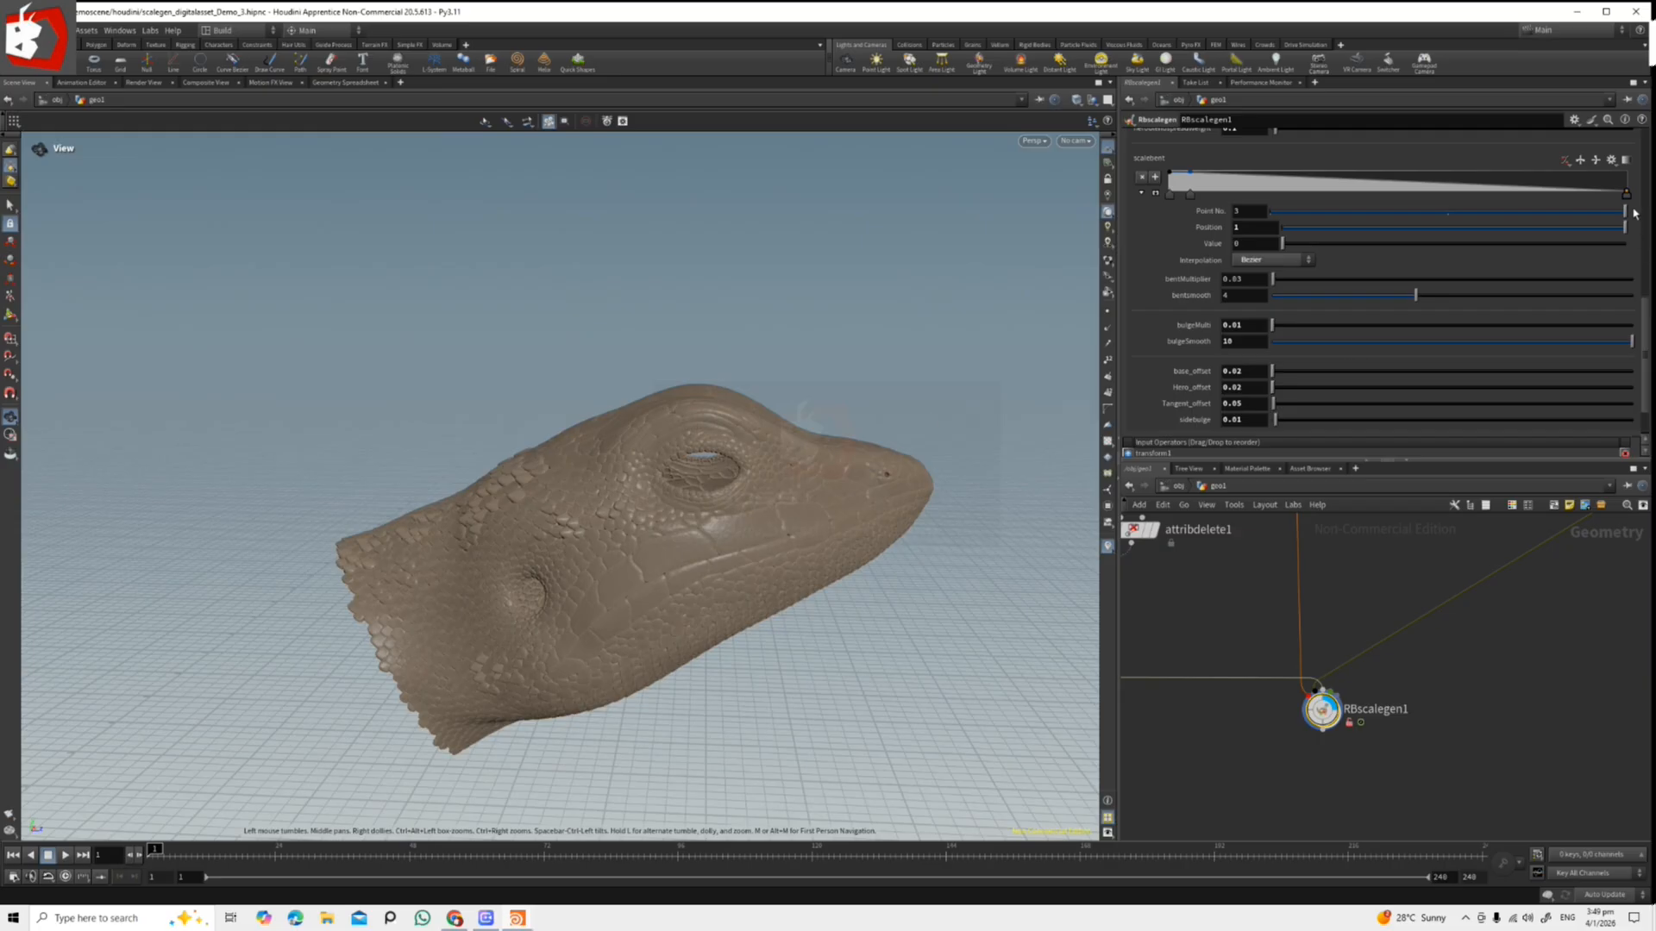
# Switch RBscalegen1 to its ID curve mode and activate the DrawIDCurve tool on the reptile mesh.
pyautogui.scroll(5, 1648, 318)
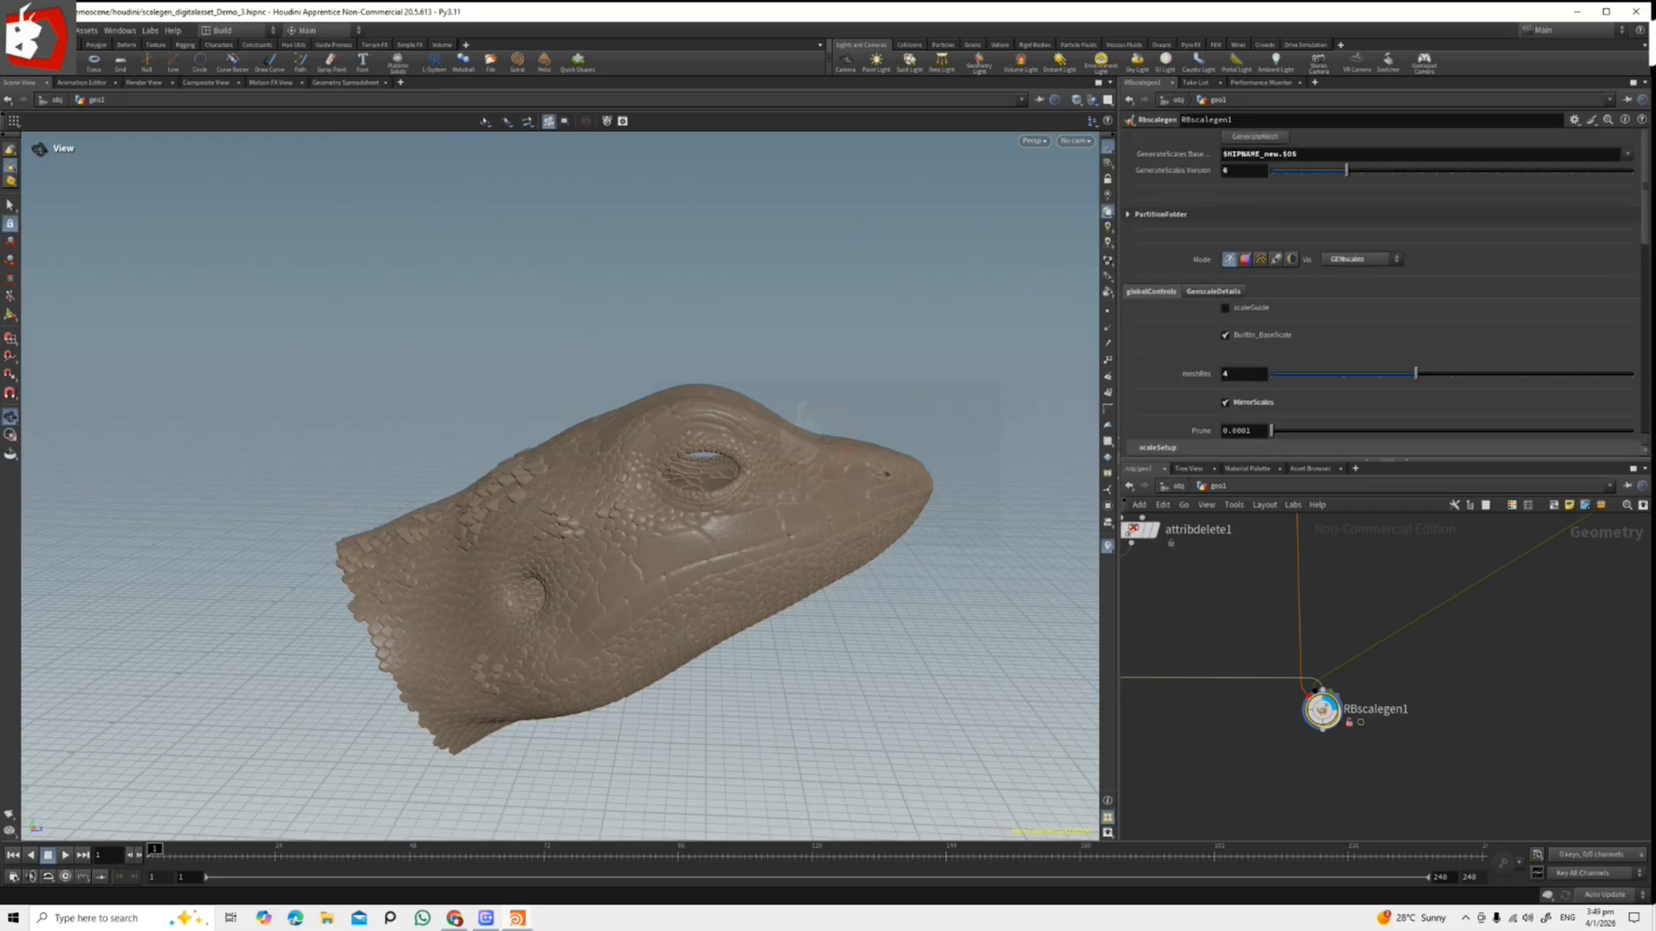
pyautogui.click(1275, 258)
pyautogui.moveTo(438, 487); pyautogui.dragTo(466, 507)
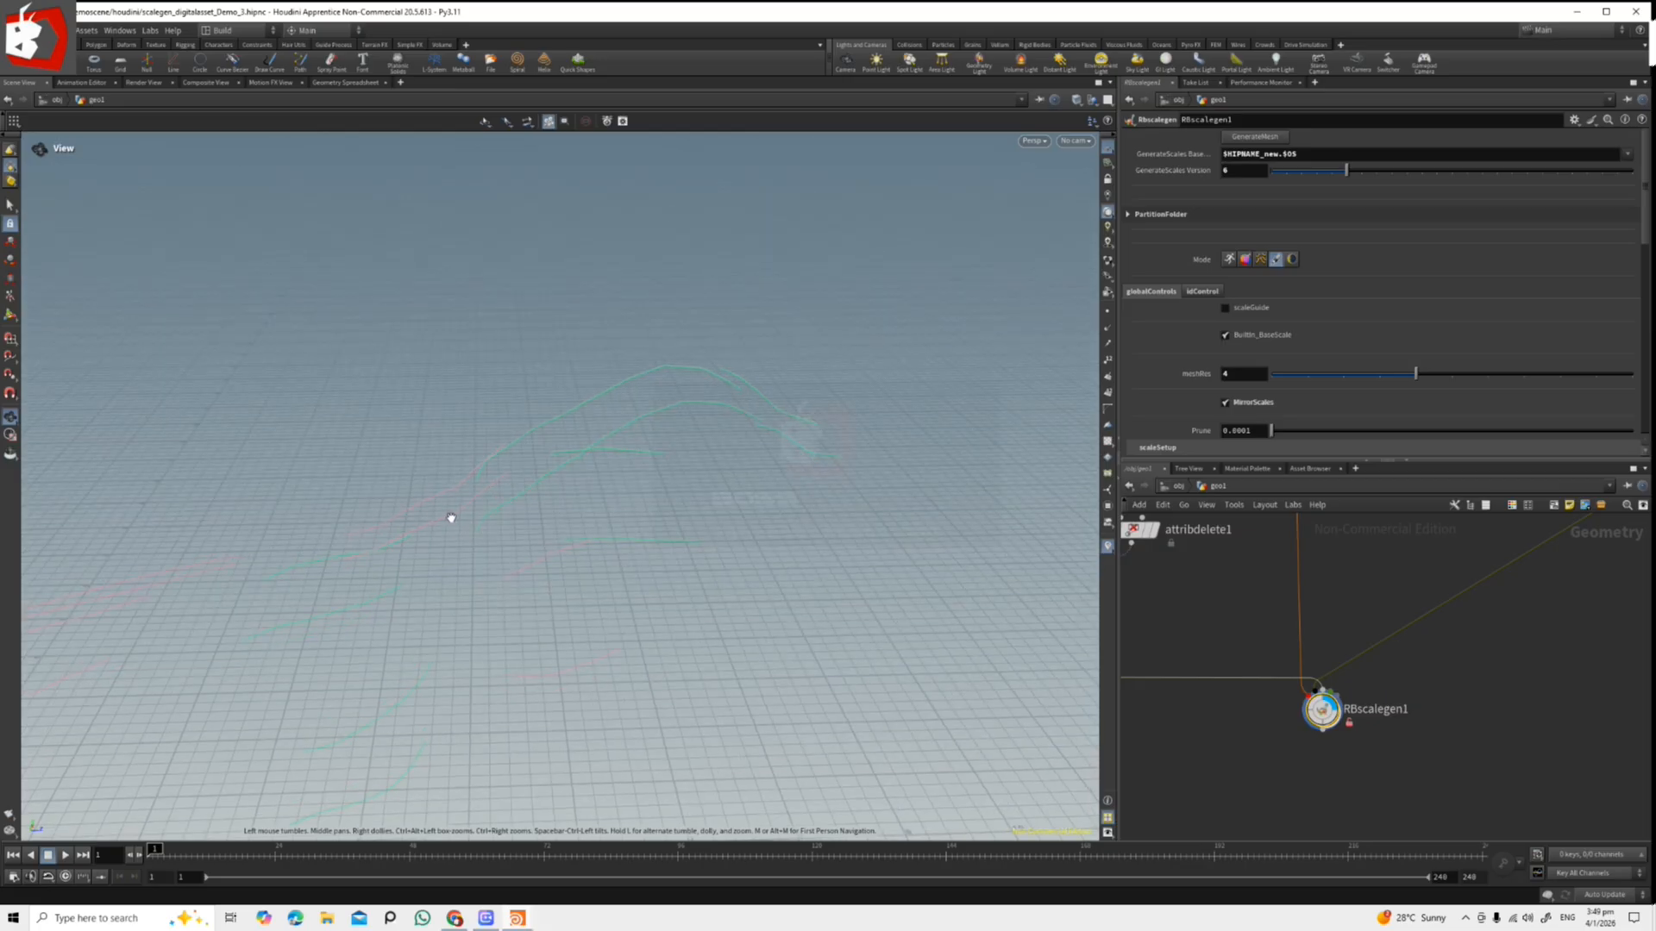
pyautogui.moveTo(587, 473); pyautogui.dragTo(649, 513)
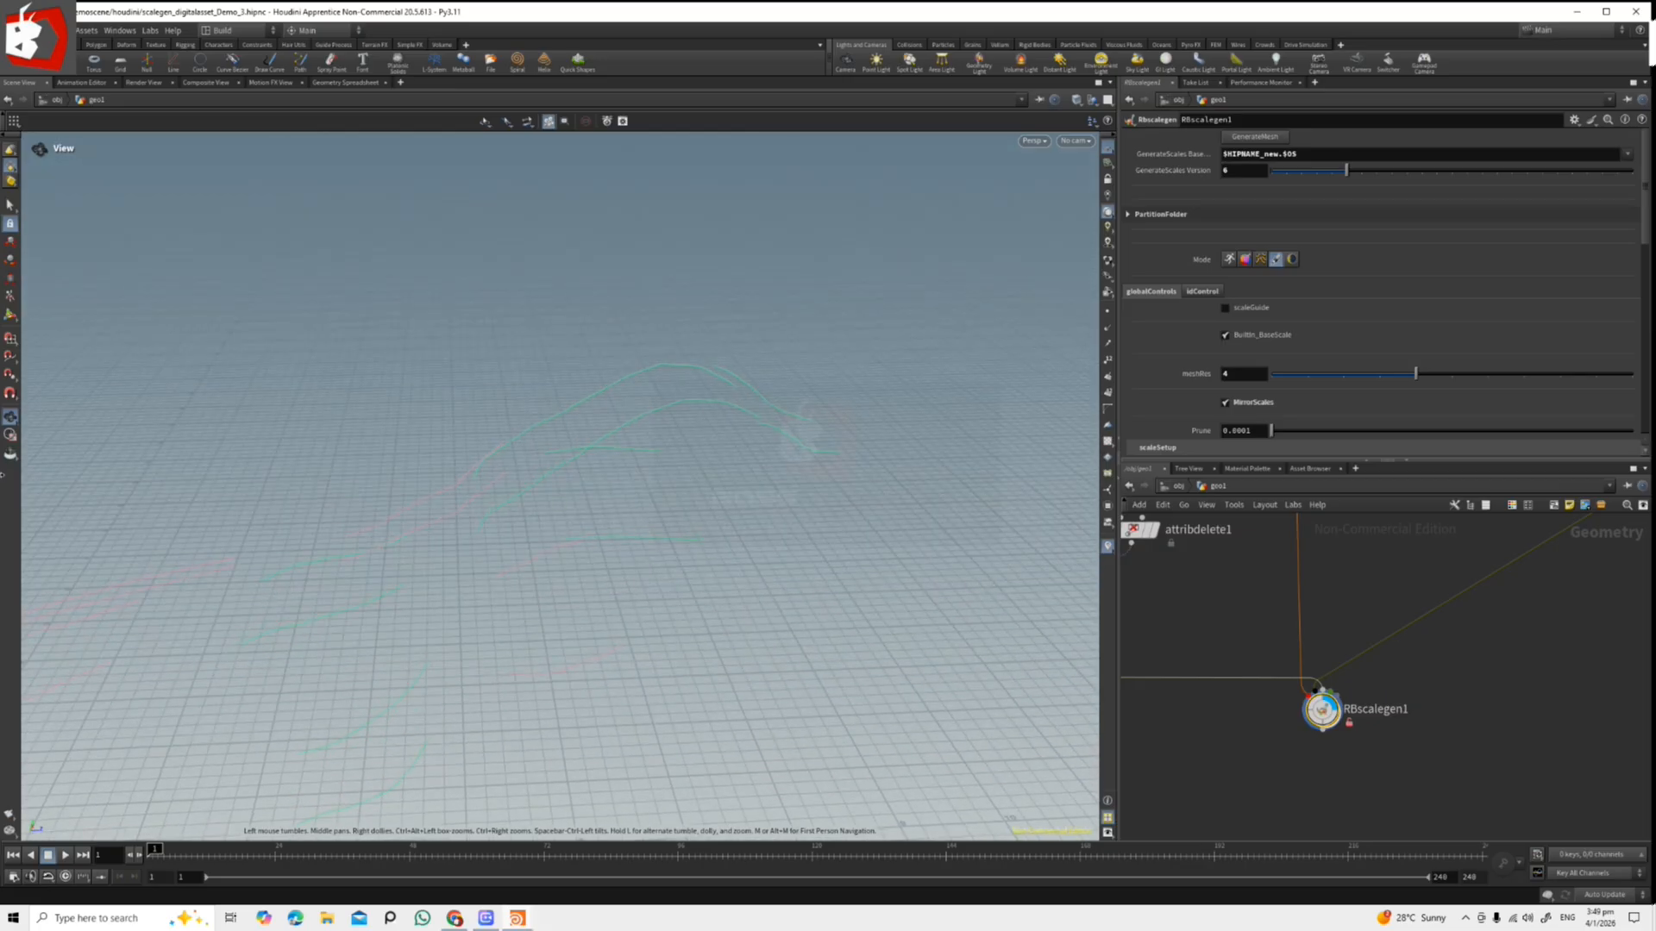
pyautogui.click(9, 320)
pyautogui.keyDown('alt'); pyautogui.moveTo(722, 499); pyautogui.dragTo(758, 518); pyautogui.keyUp('alt')
pyautogui.moveTo(649, 550); pyautogui.dragTo(417, 593)
pyautogui.press('Return')
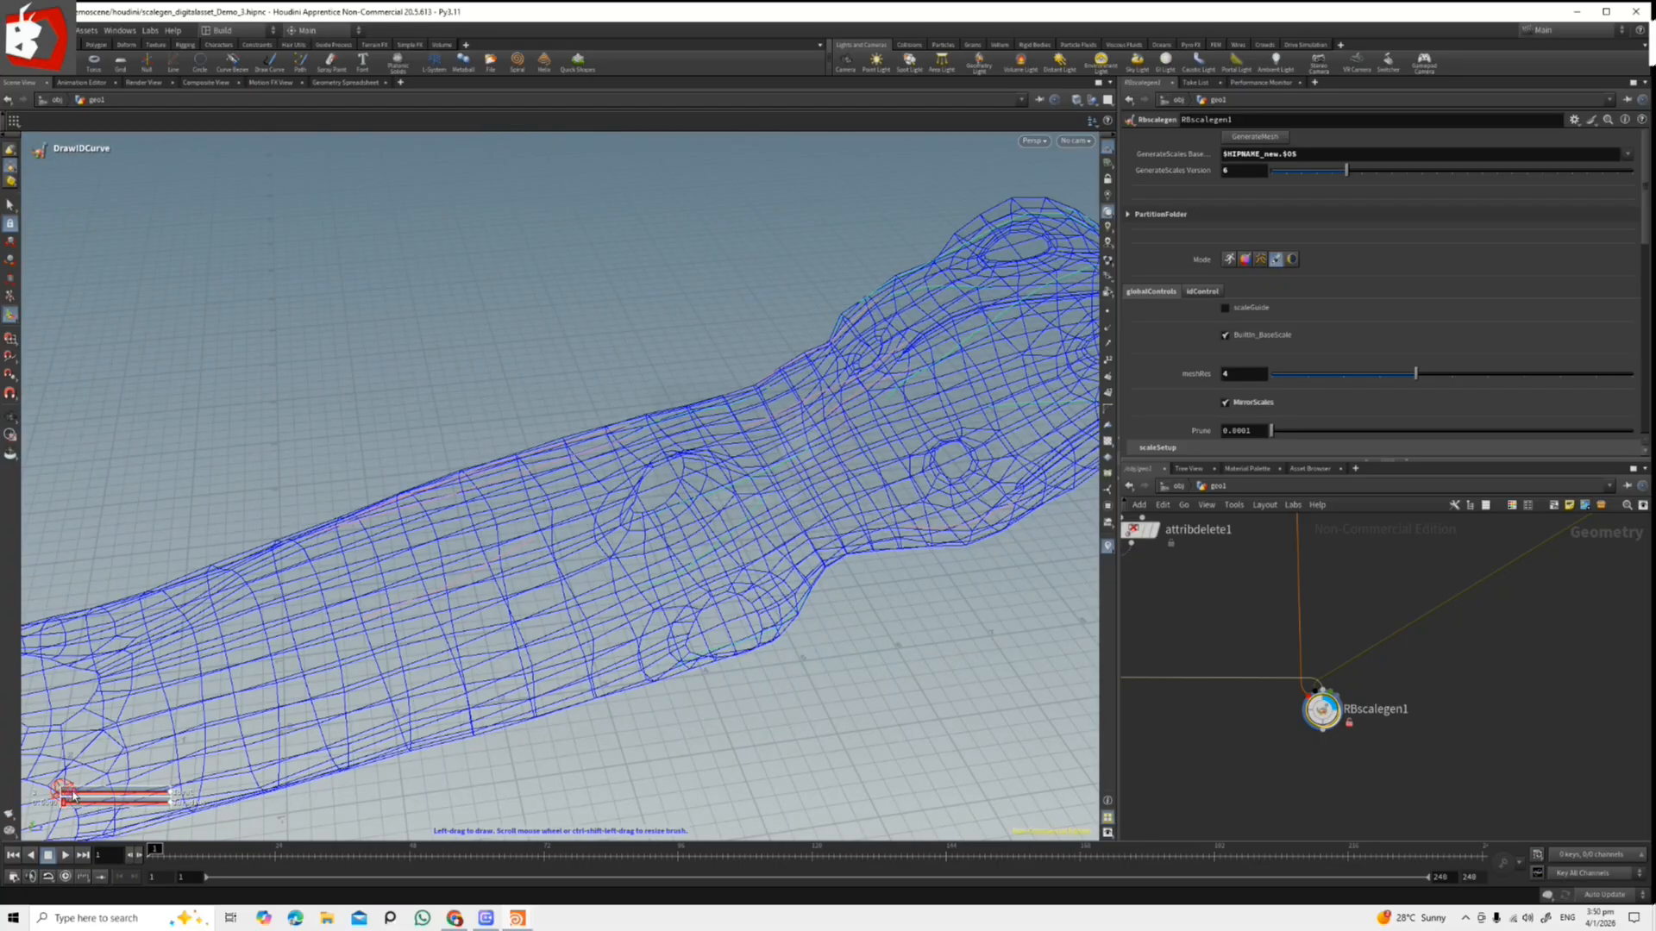
# Examine the ID curves on the wireframe reptile mesh around the head, neck and body.
pyautogui.moveTo(713, 500)
pyautogui.keyDown('alt'); pyautogui.mouseDown()
pyautogui.moveTo(805, 446)
pyautogui.moveTo(711, 489)
pyautogui.mouseUp(); pyautogui.keyUp('alt')
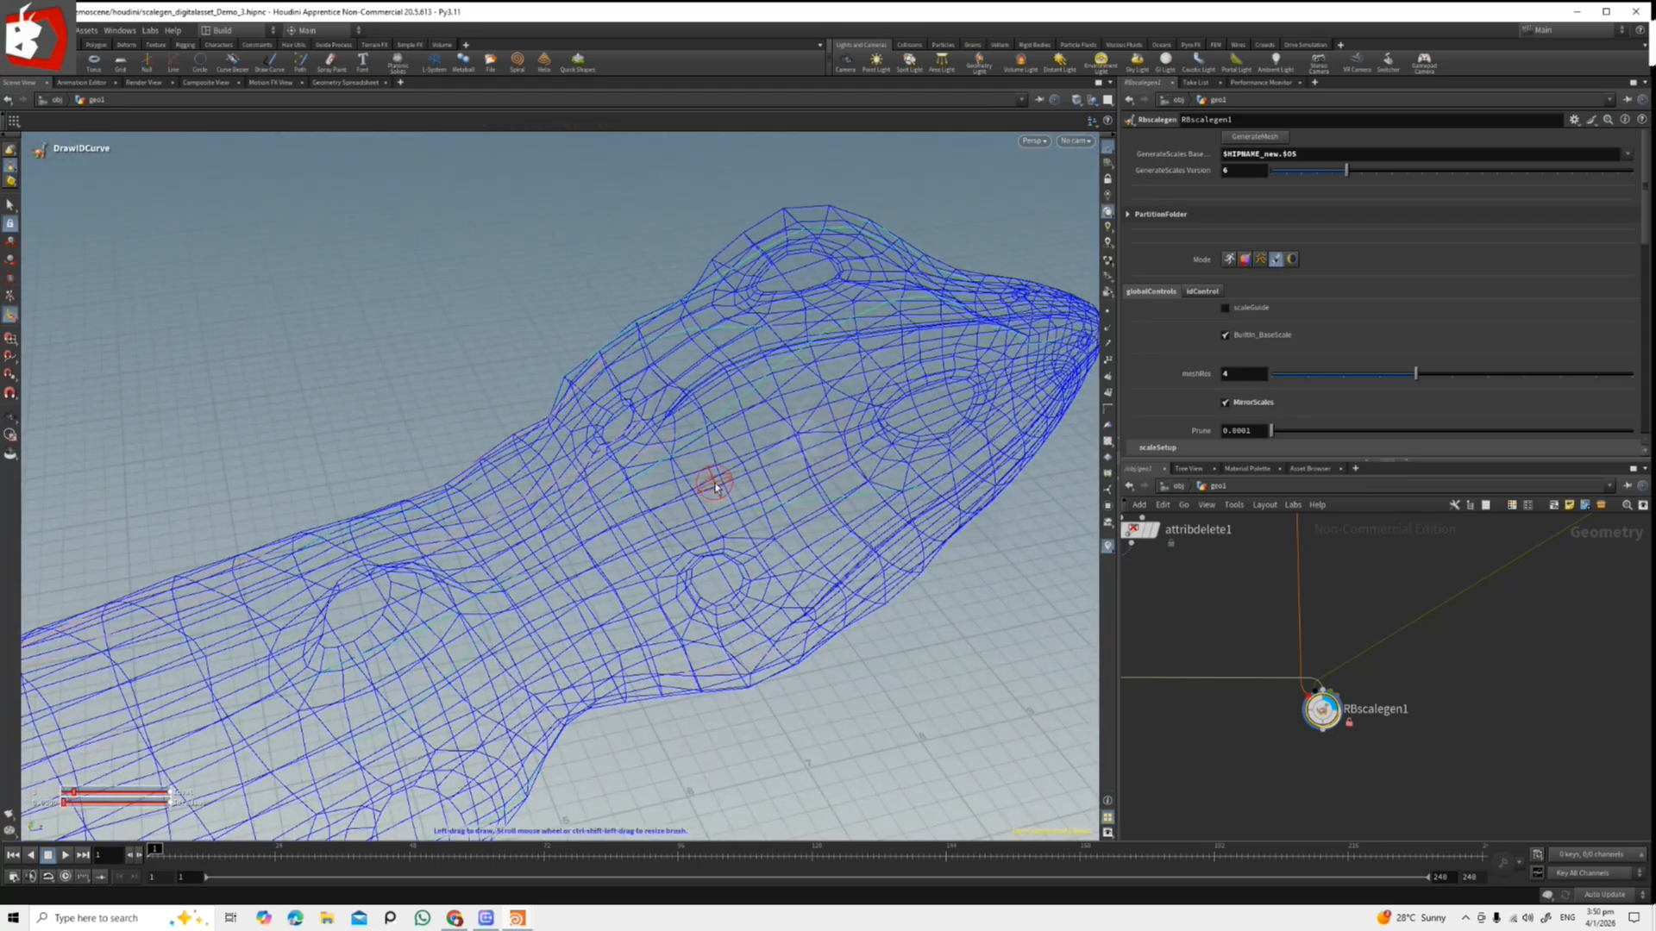
pyautogui.keyDown('alt'); pyautogui.moveTo(674, 571); pyautogui.dragTo(756, 560); pyautogui.keyUp('alt')
pyautogui.keyDown('alt'); pyautogui.moveTo(629, 592); pyautogui.dragTo(621, 525); pyautogui.keyUp('alt')
pyautogui.keyDown('alt'); pyautogui.moveTo(498, 578); pyautogui.dragTo(614, 524); pyautogui.keyUp('alt')
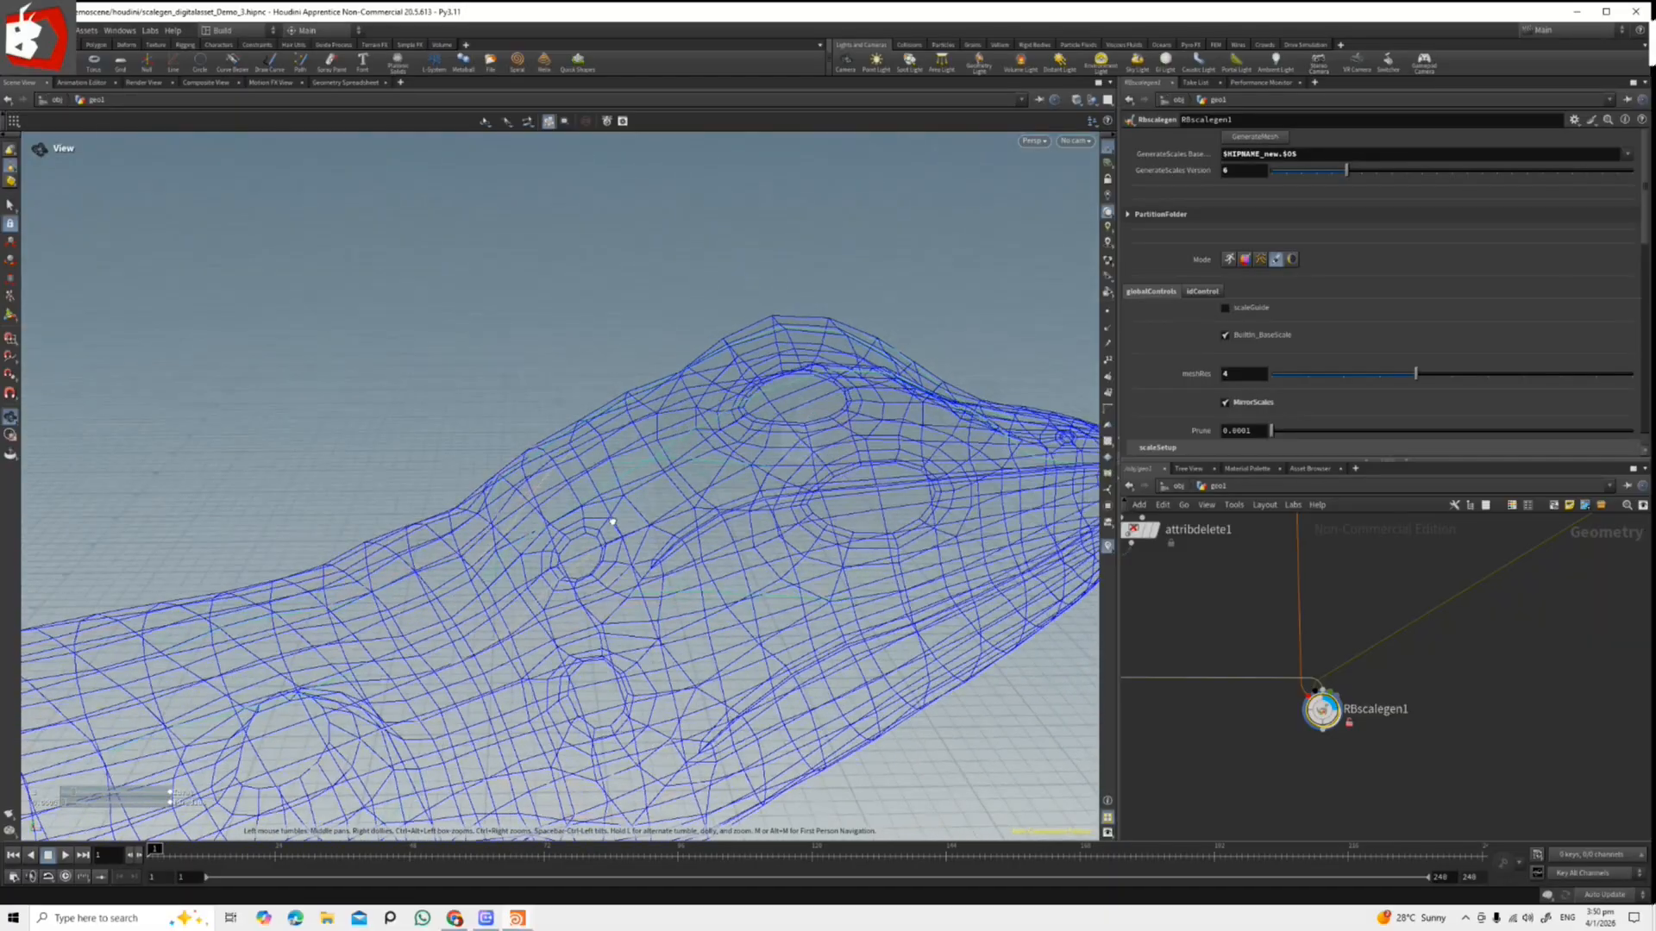
pyautogui.keyDown('alt'); pyautogui.moveTo(680, 608); pyautogui.dragTo(642, 575); pyautogui.keyUp('alt')
pyautogui.keyDown('alt'); pyautogui.moveTo(394, 635); pyautogui.dragTo(557, 611); pyautogui.keyUp('alt')
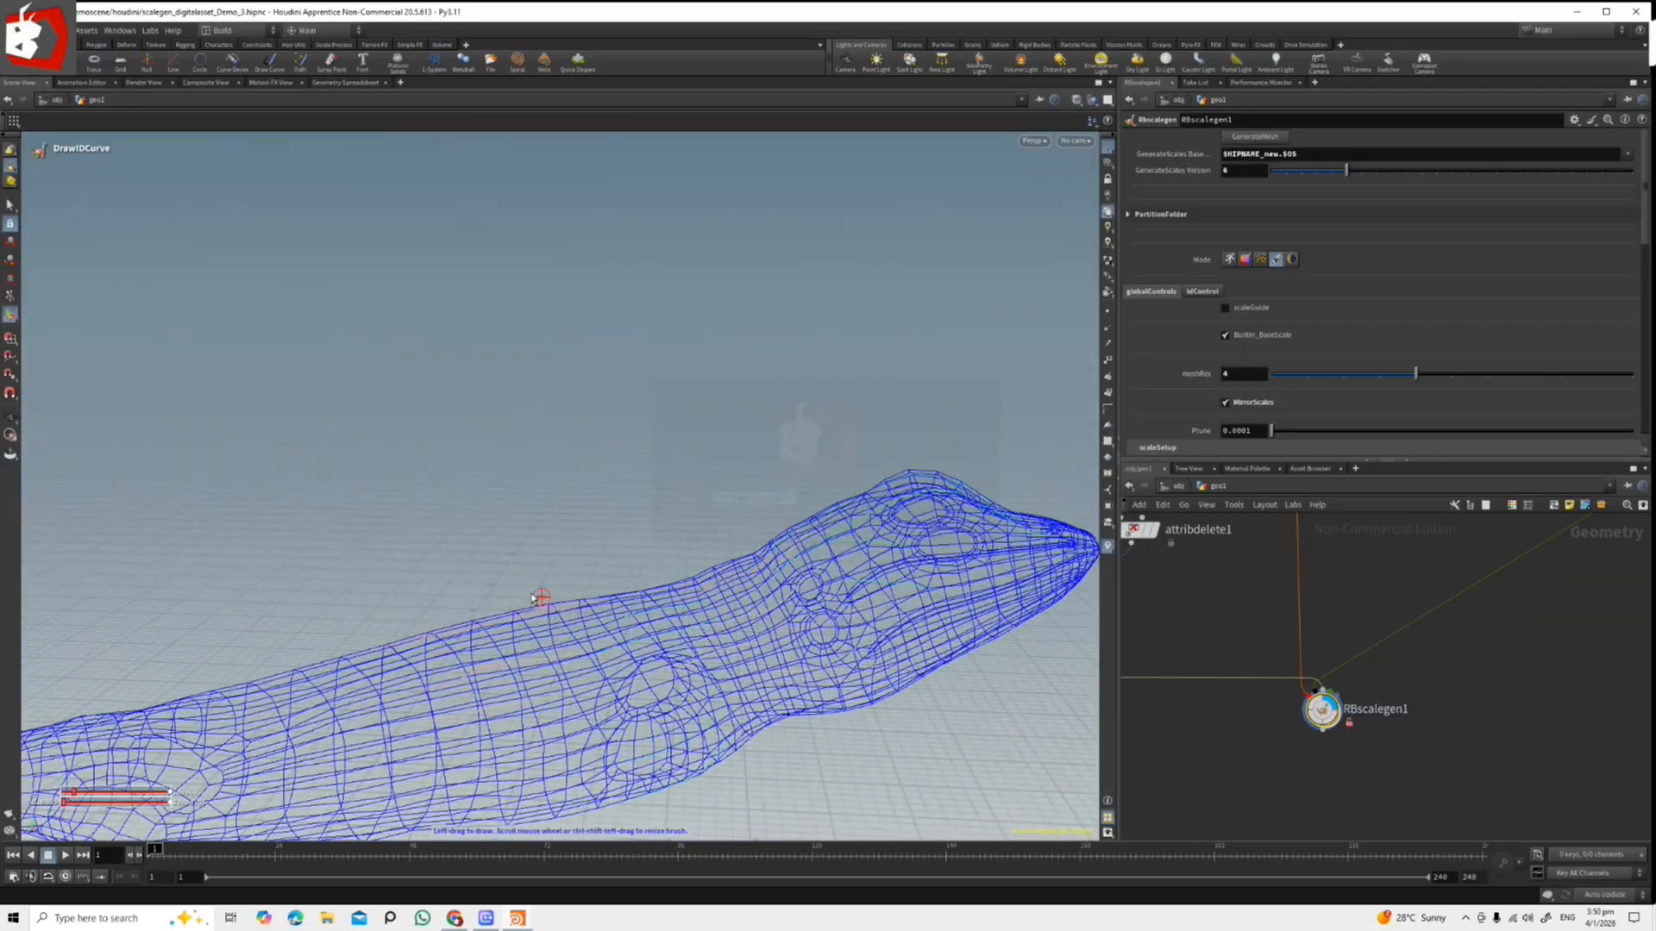
pyautogui.moveTo(422, 627)
pyautogui.keyDown('alt'); pyautogui.mouseDown()
pyautogui.moveTo(804, 546)
pyautogui.moveTo(716, 539)
pyautogui.moveTo(864, 489)
pyautogui.mouseUp(); pyautogui.keyUp('alt')
pyautogui.moveTo(746, 509)
pyautogui.keyDown('alt'); pyautogui.mouseDown()
pyautogui.moveTo(759, 517)
pyautogui.moveTo(743, 526)
pyautogui.moveTo(775, 504)
pyautogui.moveTo(809, 535)
pyautogui.mouseUp(); pyautogui.keyUp('alt')
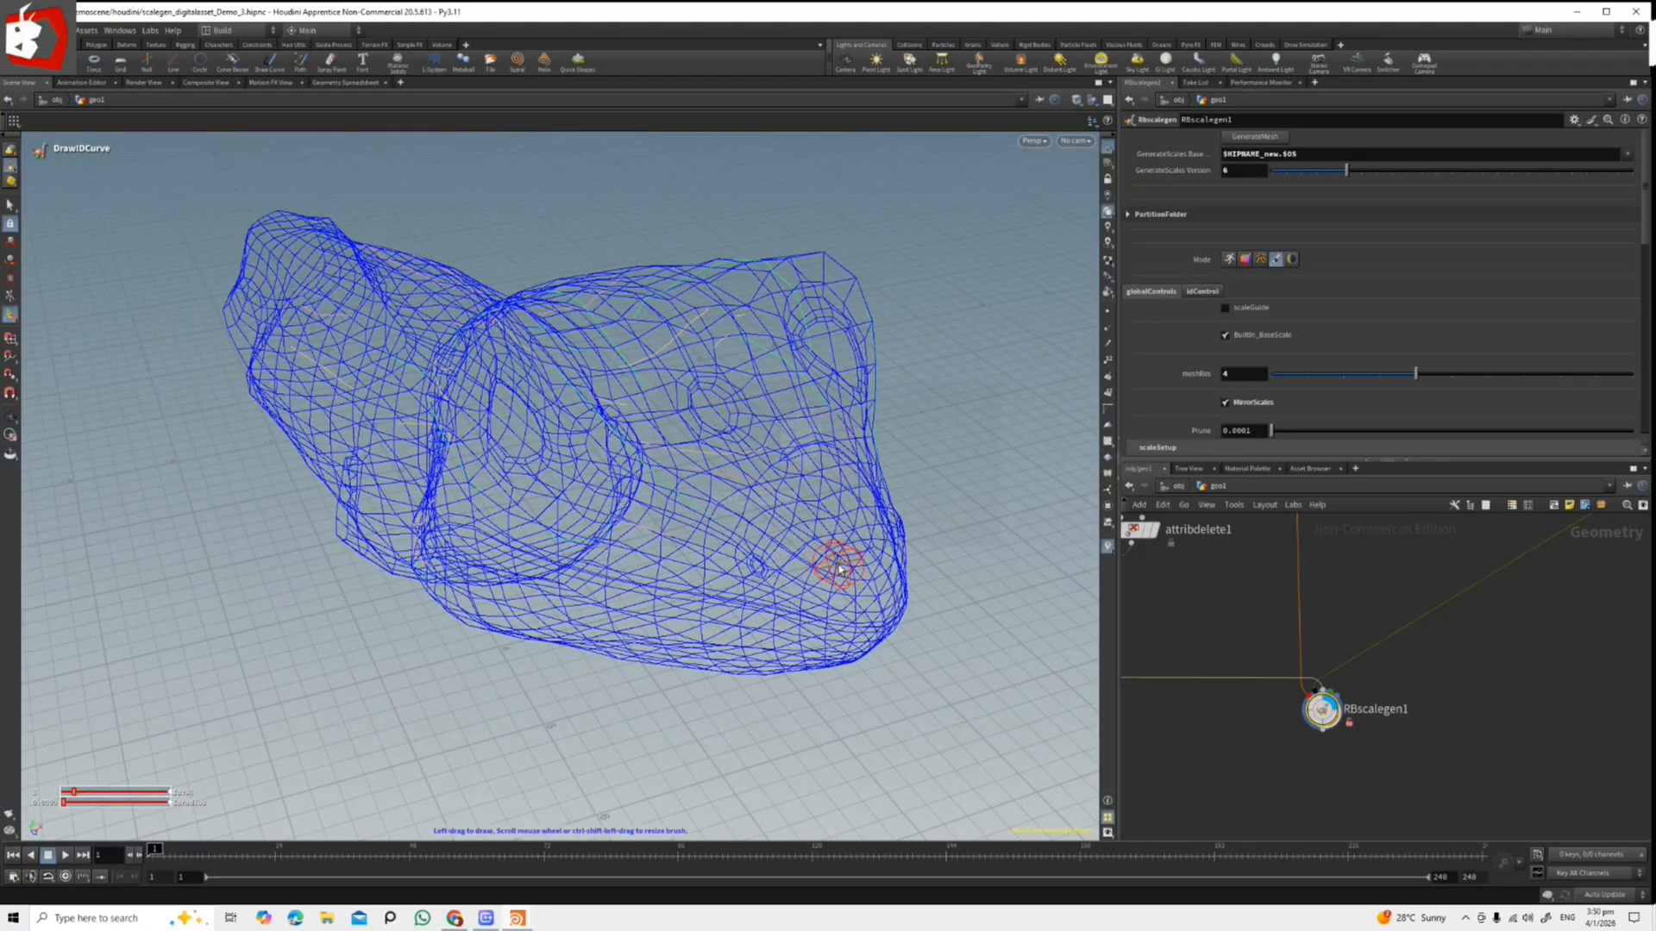
pyautogui.keyDown('alt'); pyautogui.moveTo(809, 512); pyautogui.dragTo(738, 455); pyautogui.keyUp('alt')
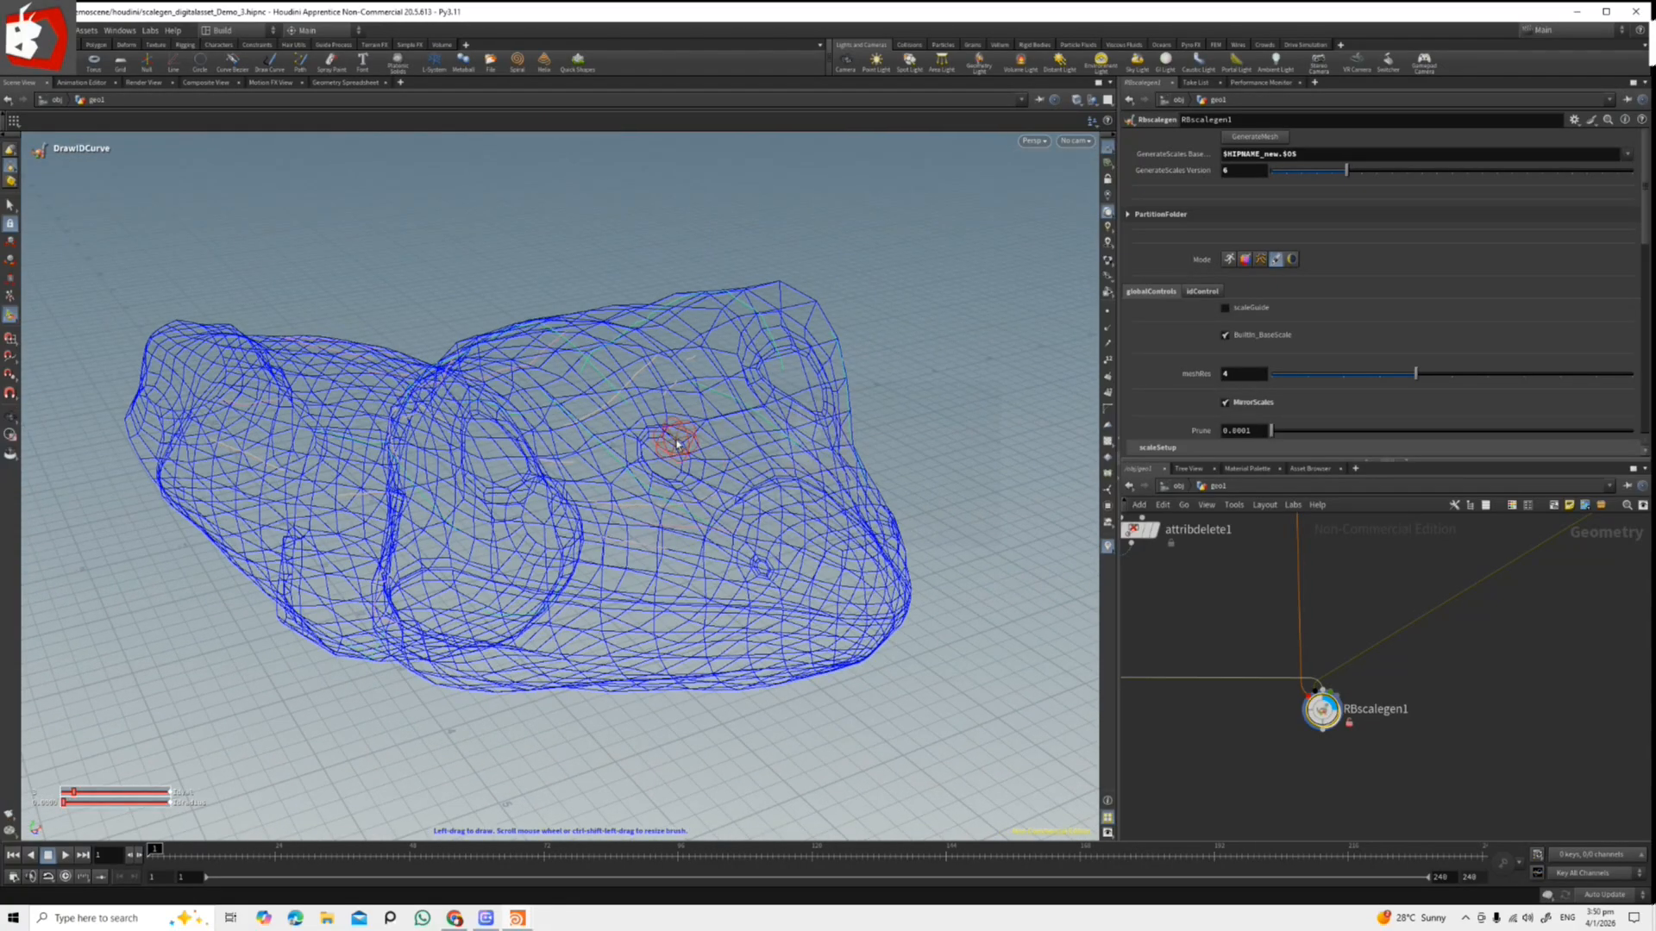
pyautogui.keyDown('alt'); pyautogui.moveTo(509, 494); pyautogui.dragTo(677, 433); pyautogui.keyUp('alt')
pyautogui.moveTo(571, 448)
pyautogui.keyDown('alt'); pyautogui.mouseDown()
pyautogui.moveTo(621, 448)
pyautogui.moveTo(814, 377)
pyautogui.moveTo(684, 425)
pyautogui.moveTo(643, 418)
pyautogui.mouseUp(); pyautogui.keyUp('alt')
pyautogui.keyDown('alt'); pyautogui.moveTo(590, 473); pyautogui.dragTo(820, 573); pyautogui.keyUp('alt')
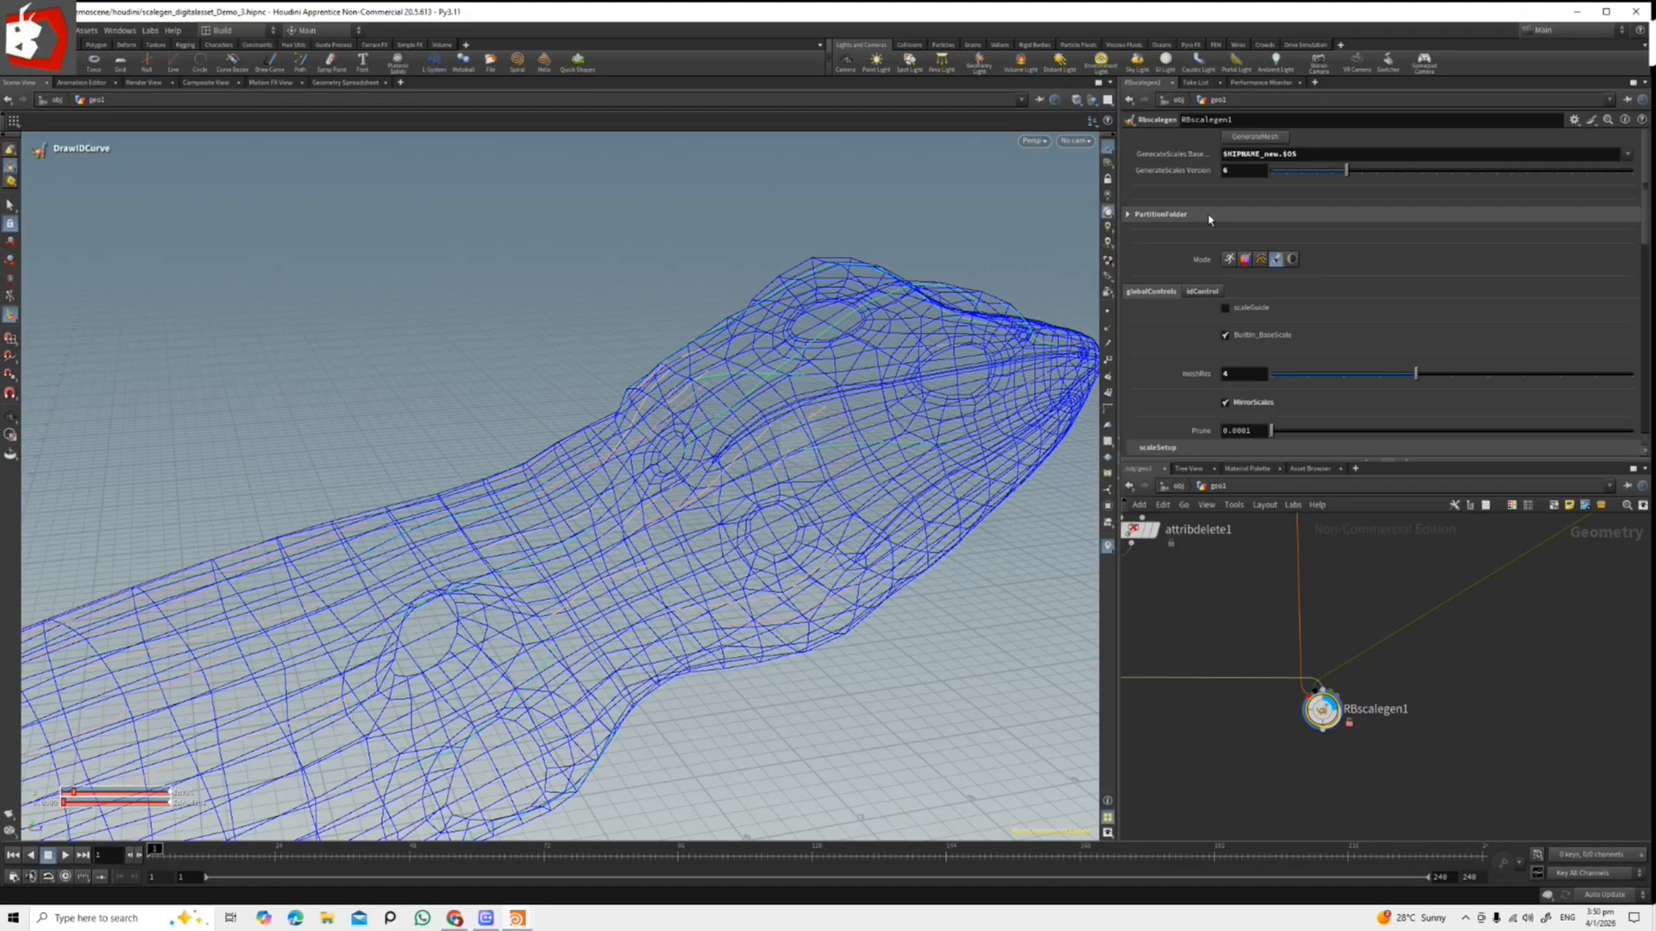
# Switch RBscalegen1 back to its first mode, choose the scale ID visualization, and inspect the coloured scales on the head and neck.
pyautogui.scroll(-3, 1645, 188)
pyautogui.scroll(3, 1645, 188)
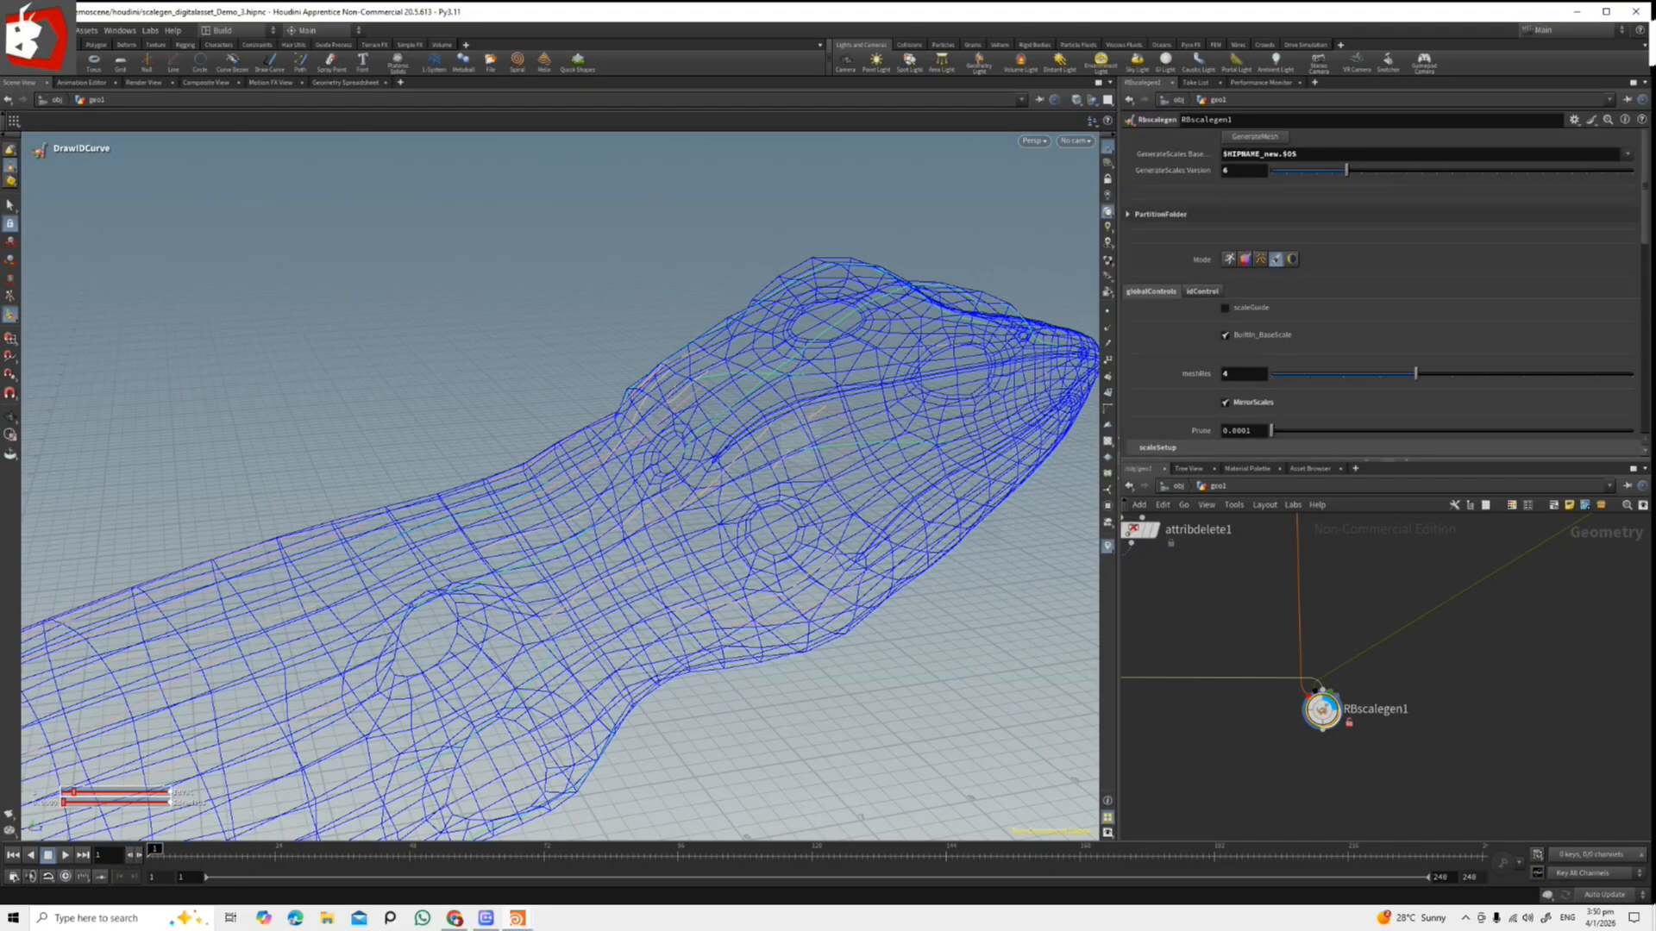
pyautogui.click(1230, 261)
pyautogui.click(1360, 259)
pyautogui.click(1350, 326)
pyautogui.moveTo(731, 479); pyautogui.dragTo(670, 509)
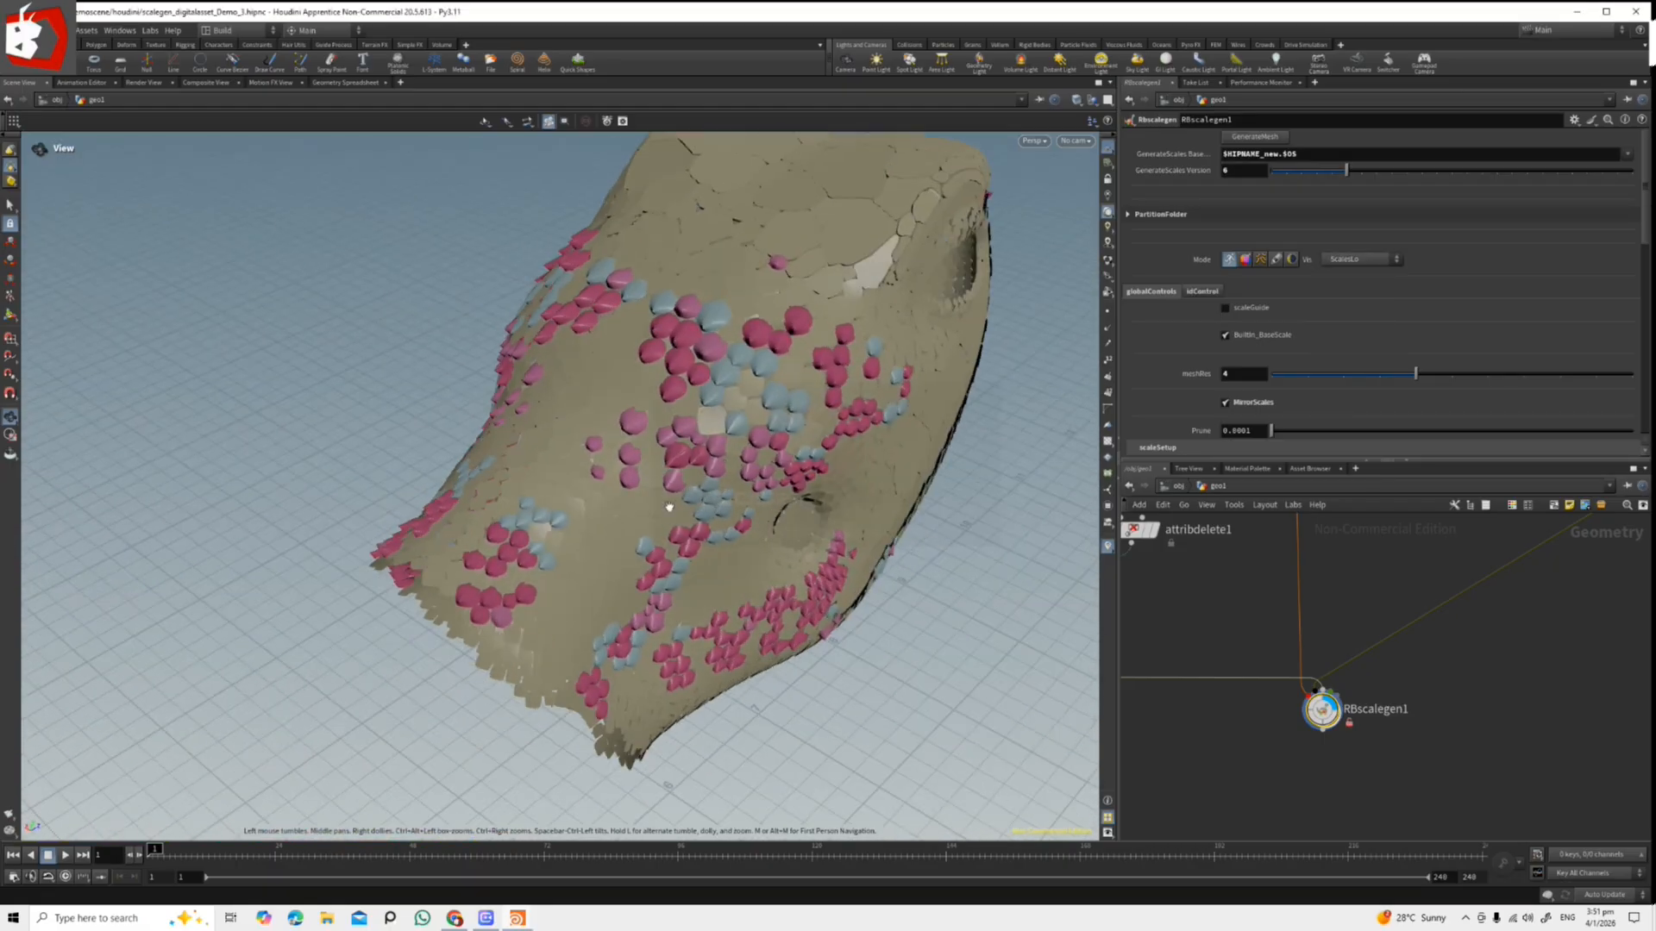
pyautogui.moveTo(795, 343); pyautogui.dragTo(715, 410)
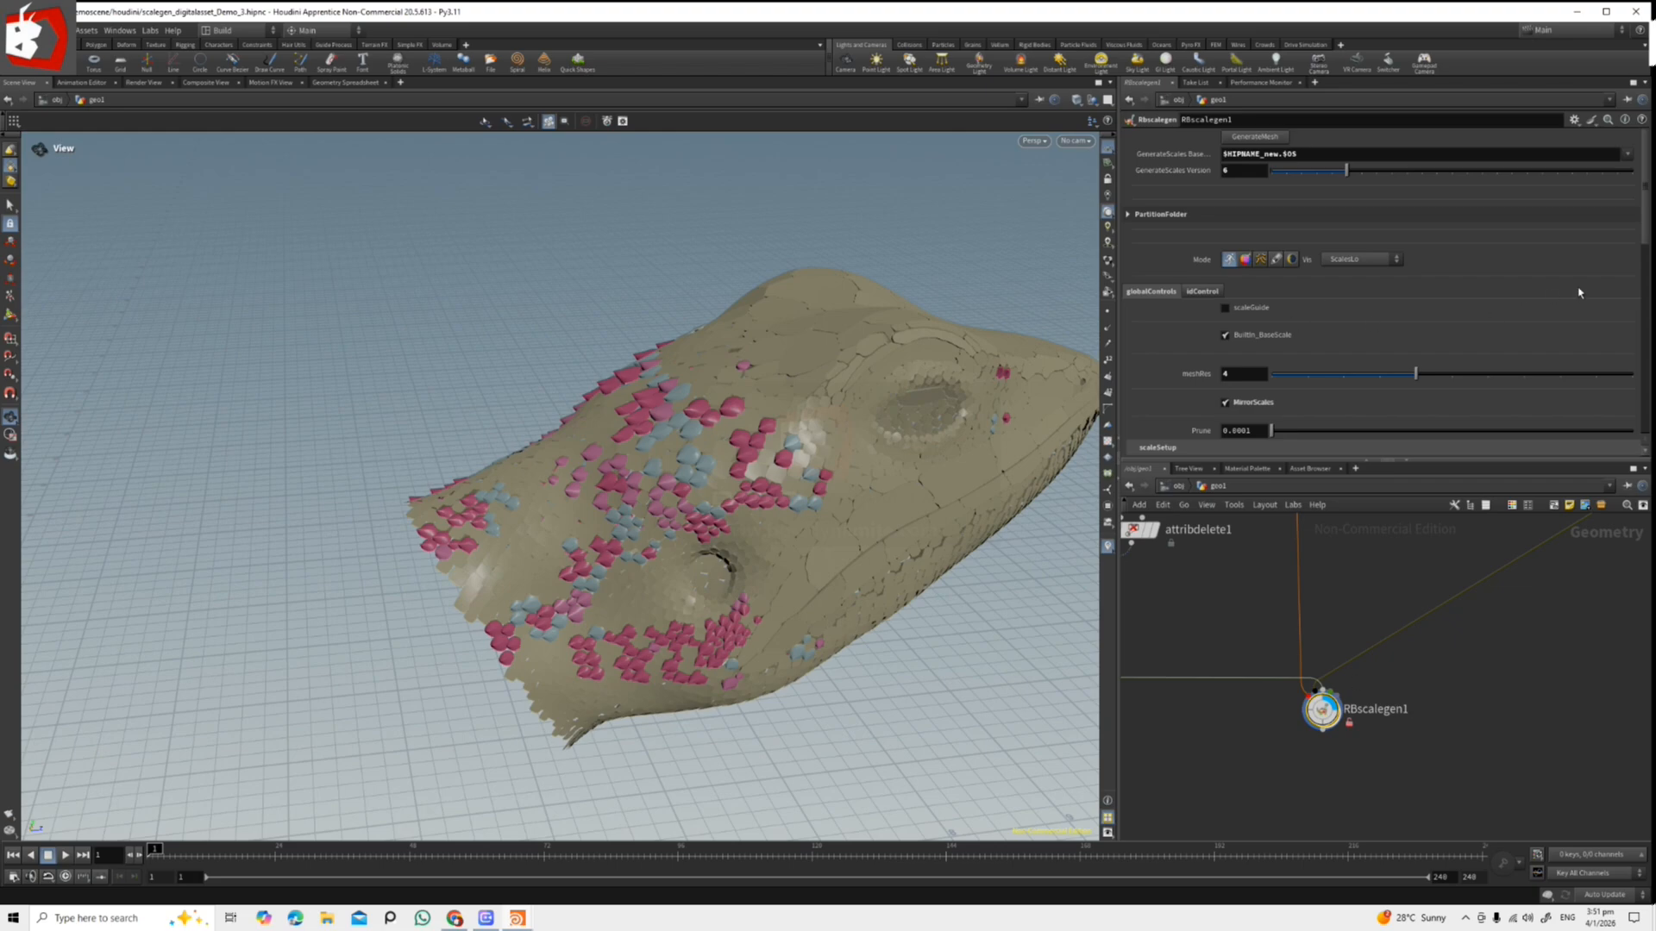
# Add an IDrandom ramp point at position 0.674221 with value 0.625, and lower the ramp's end point to 0.6875.
pyautogui.click(1200, 293)
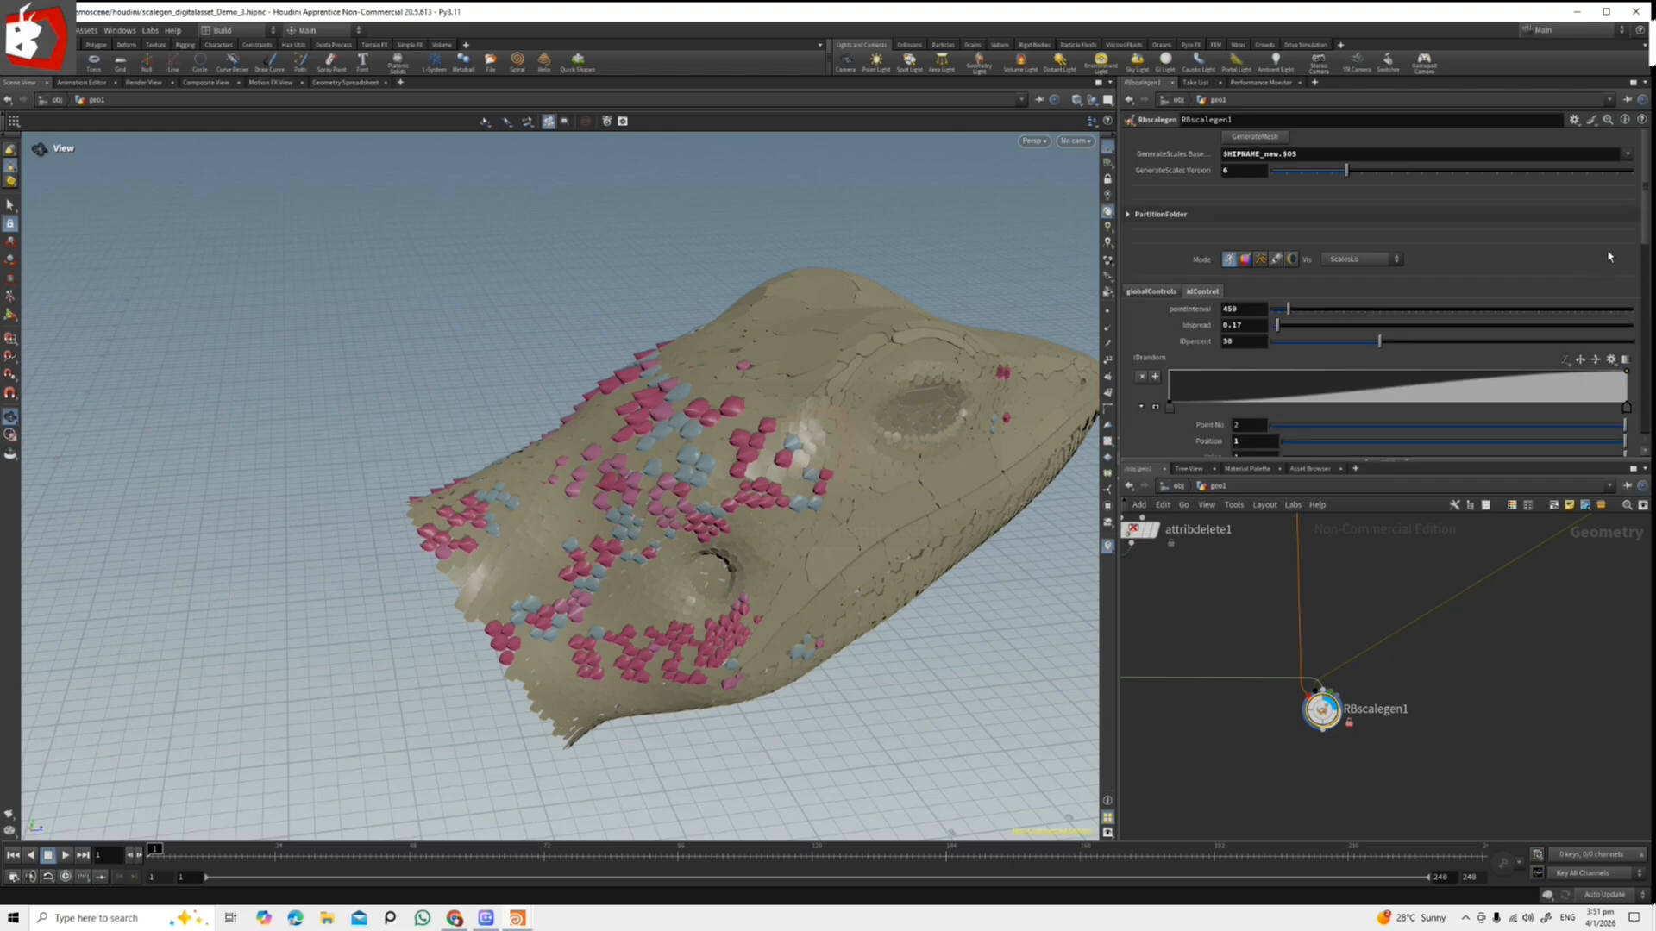
pyautogui.scroll(-3, 1408, 276)
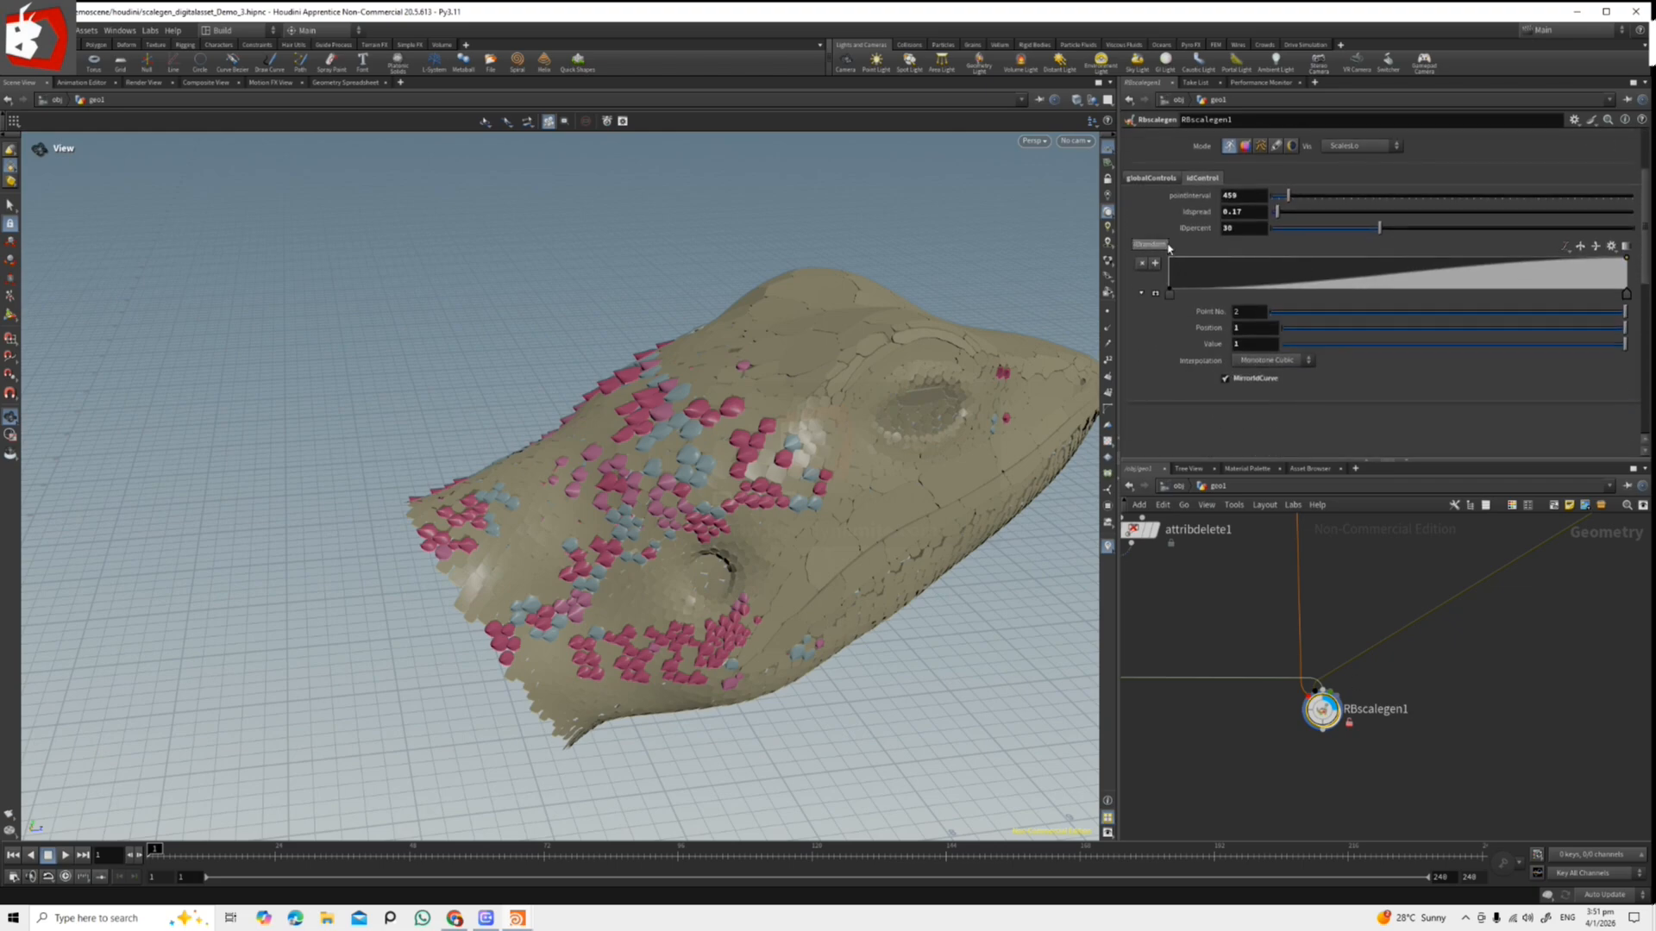
pyautogui.moveTo(1414, 278); pyautogui.dragTo(1485, 279)
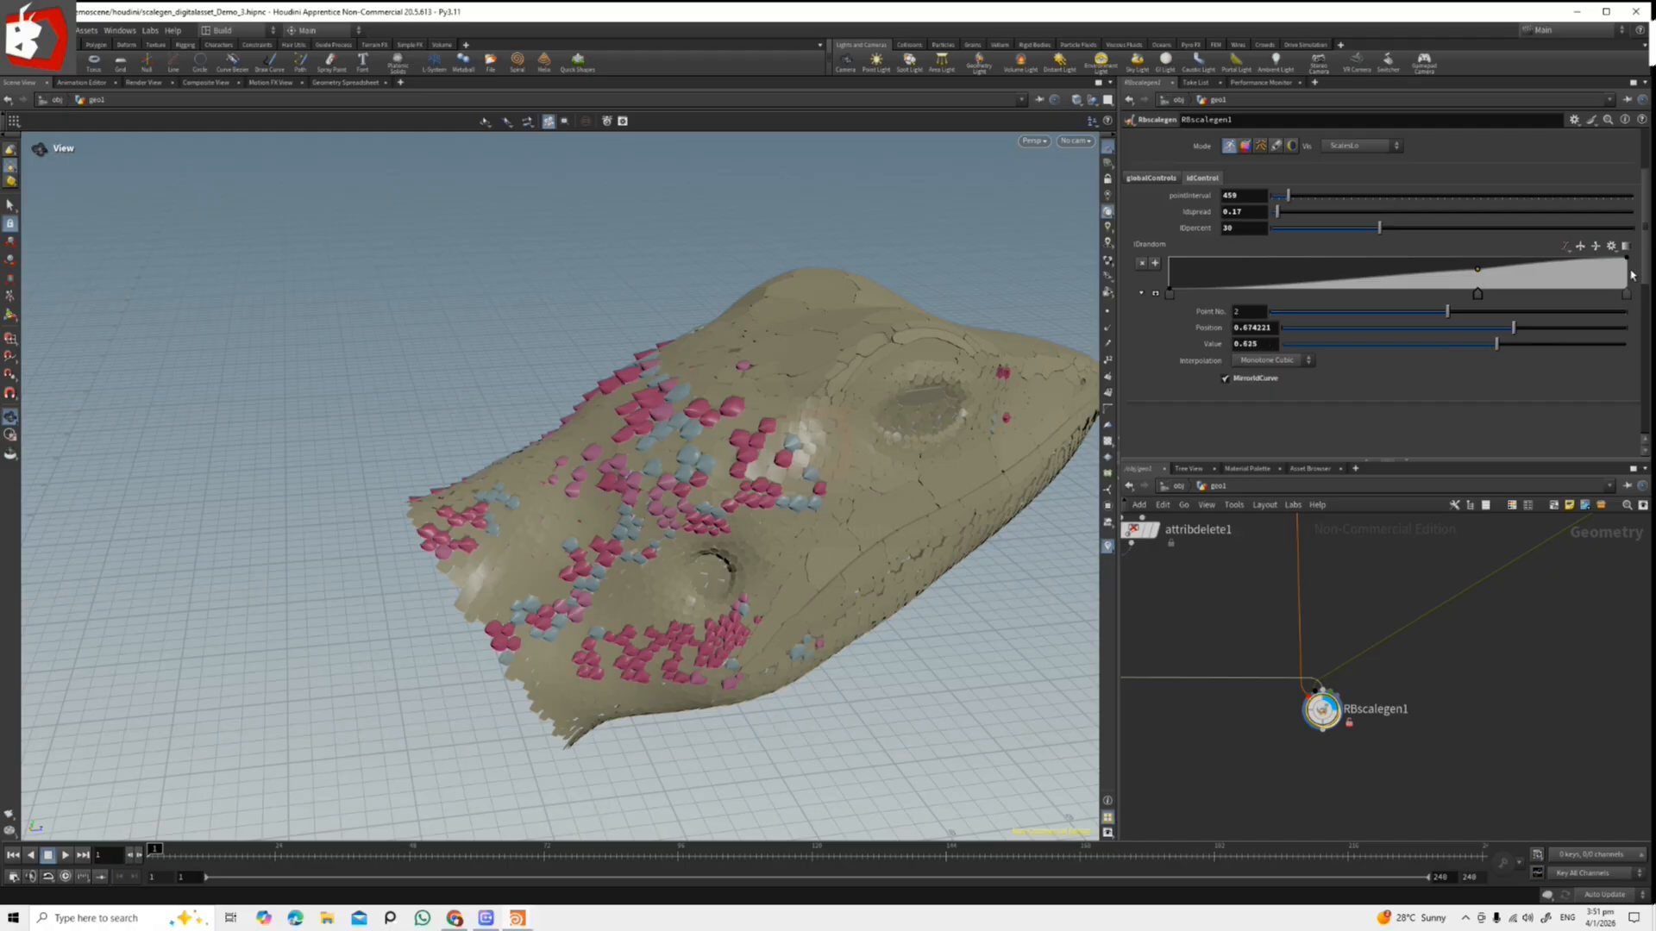
pyautogui.moveTo(1631, 262); pyautogui.dragTo(1633, 272)
# Try a pointInterval of 5386, an IDspread of 3.61 and an IDpercent of 44.2 for the scale IDs.
pyautogui.moveTo(1291, 197); pyautogui.dragTo(1325, 218)
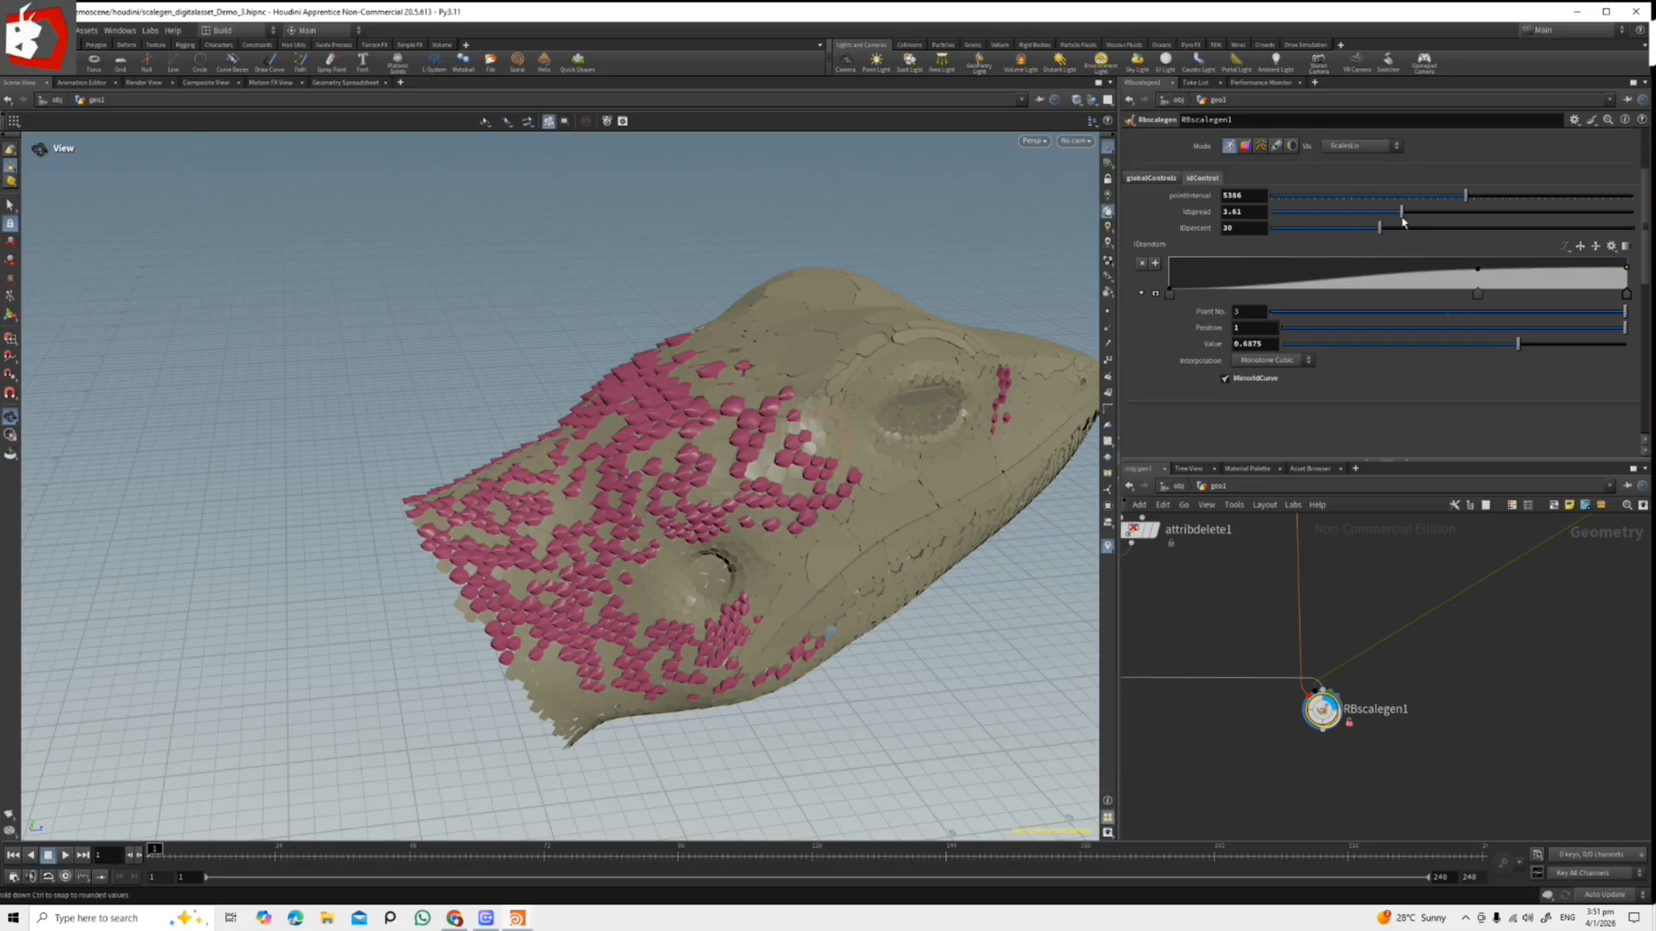
pyautogui.moveTo(1400, 235); pyautogui.dragTo(1431, 250)
pyautogui.moveTo(831, 516); pyautogui.dragTo(870, 518)
pyautogui.moveTo(823, 457); pyautogui.dragTo(920, 508)
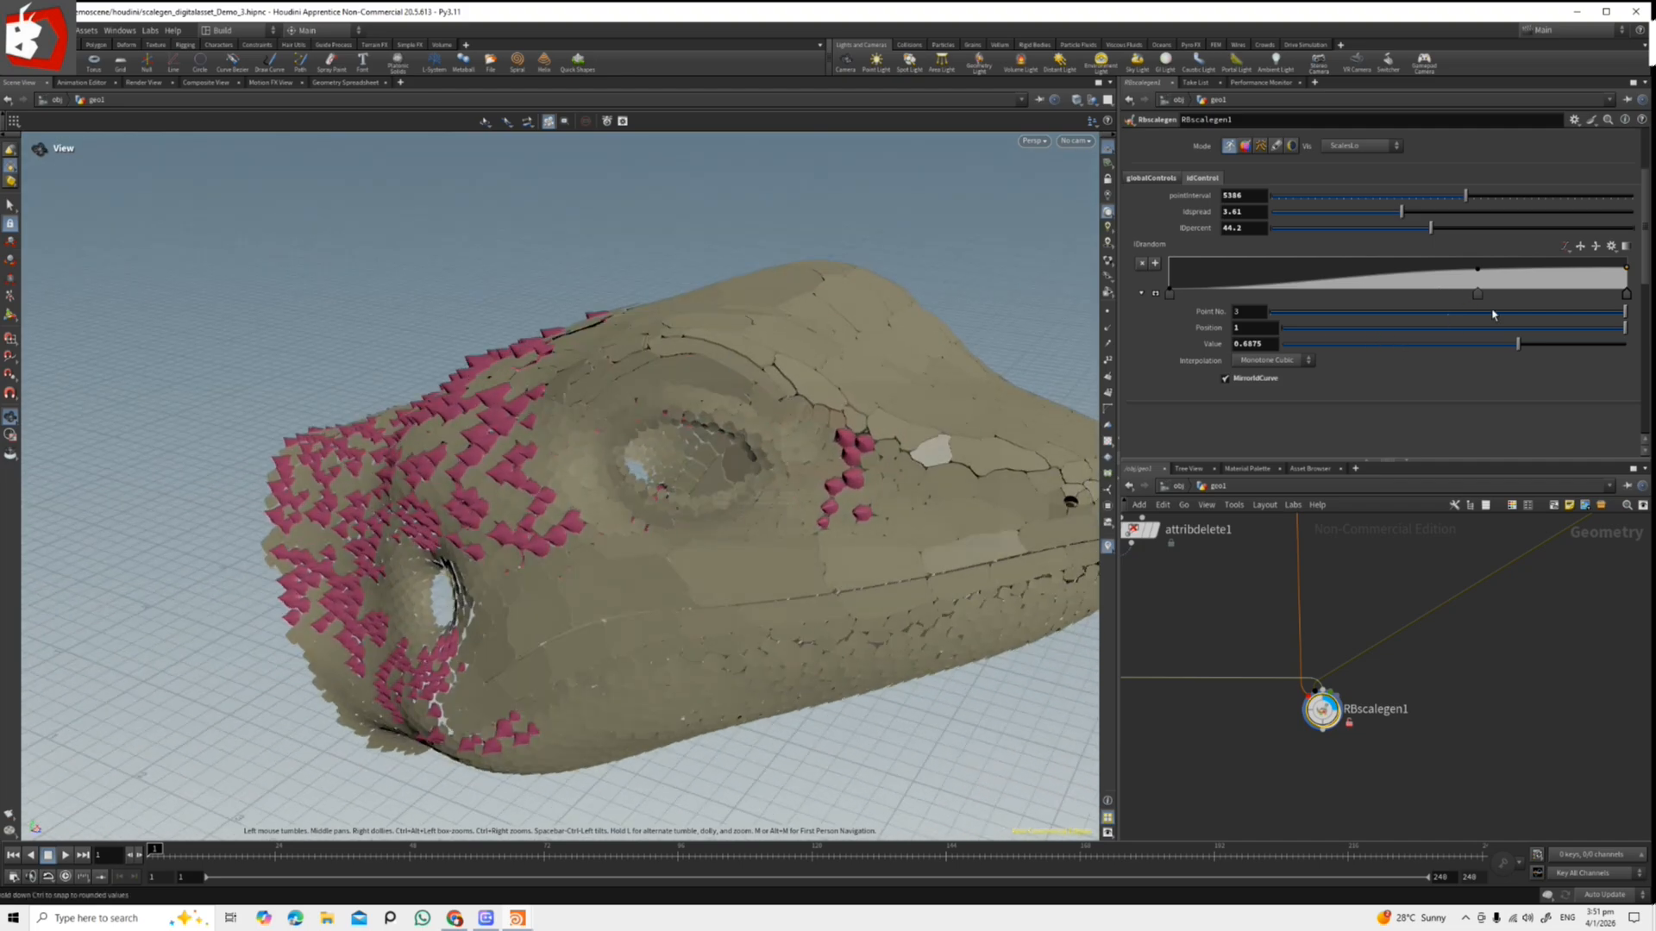
# Try a pointInterval of 180 and IDpercent of 44.9, with the middle IDrandom ramp point at position 0.349858, value 0.479167.
pyautogui.moveTo(1478, 294); pyautogui.dragTo(1421, 230)
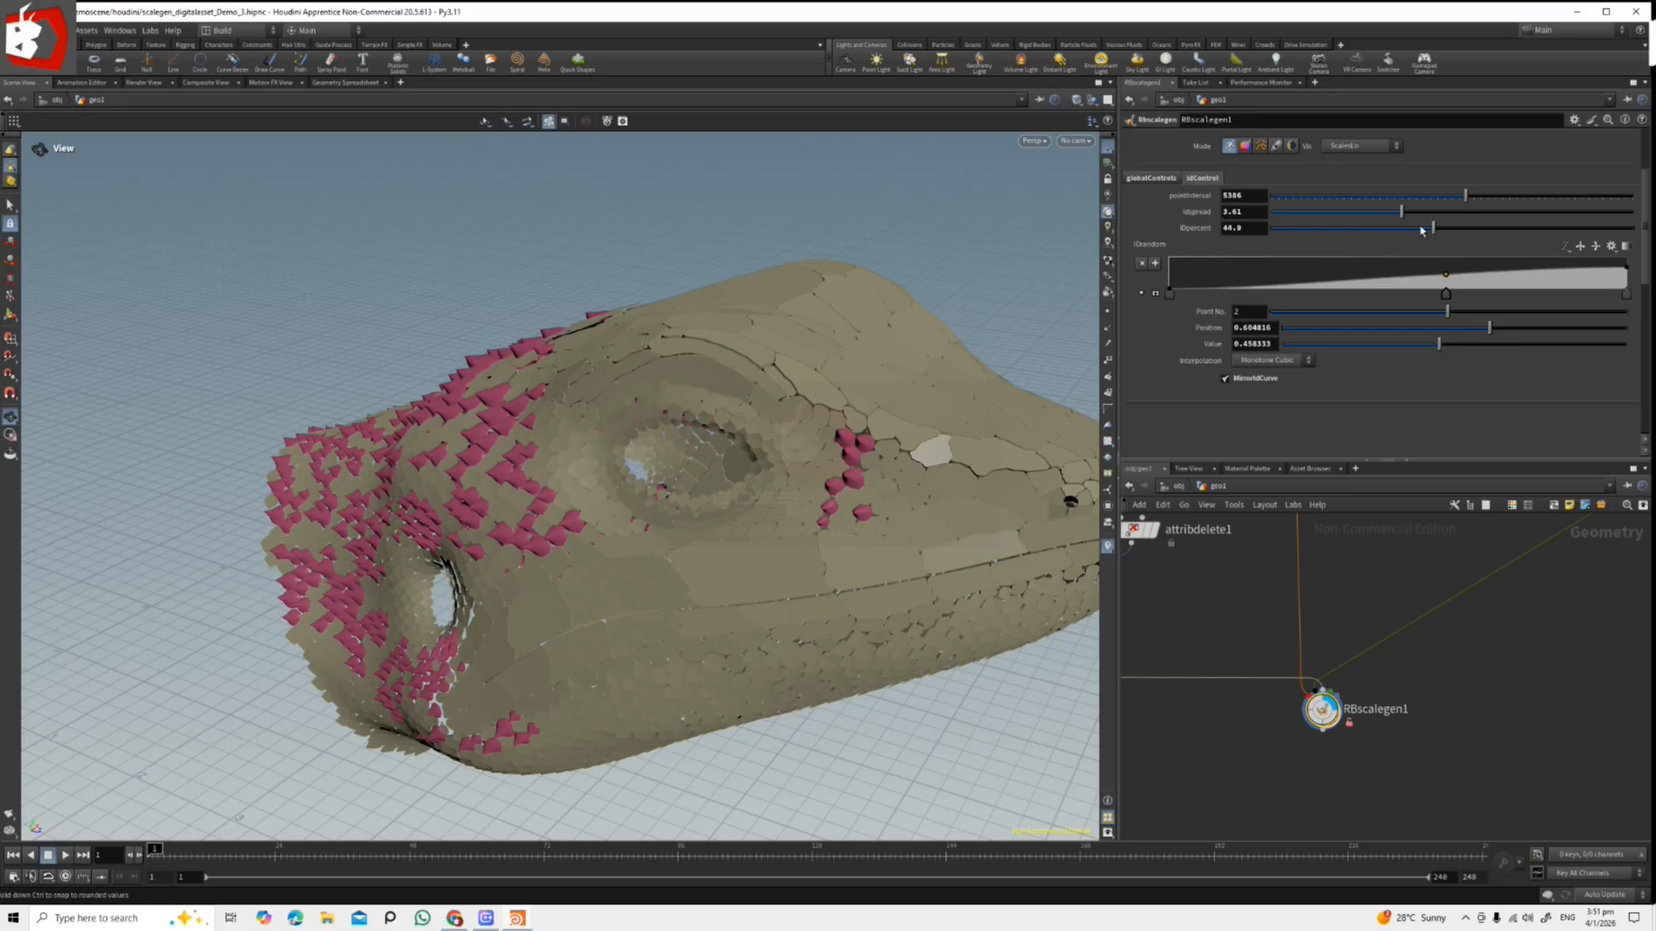
pyautogui.moveTo(1338, 194); pyautogui.dragTo(1301, 195)
pyautogui.moveTo(1445, 274); pyautogui.dragTo(1330, 277)
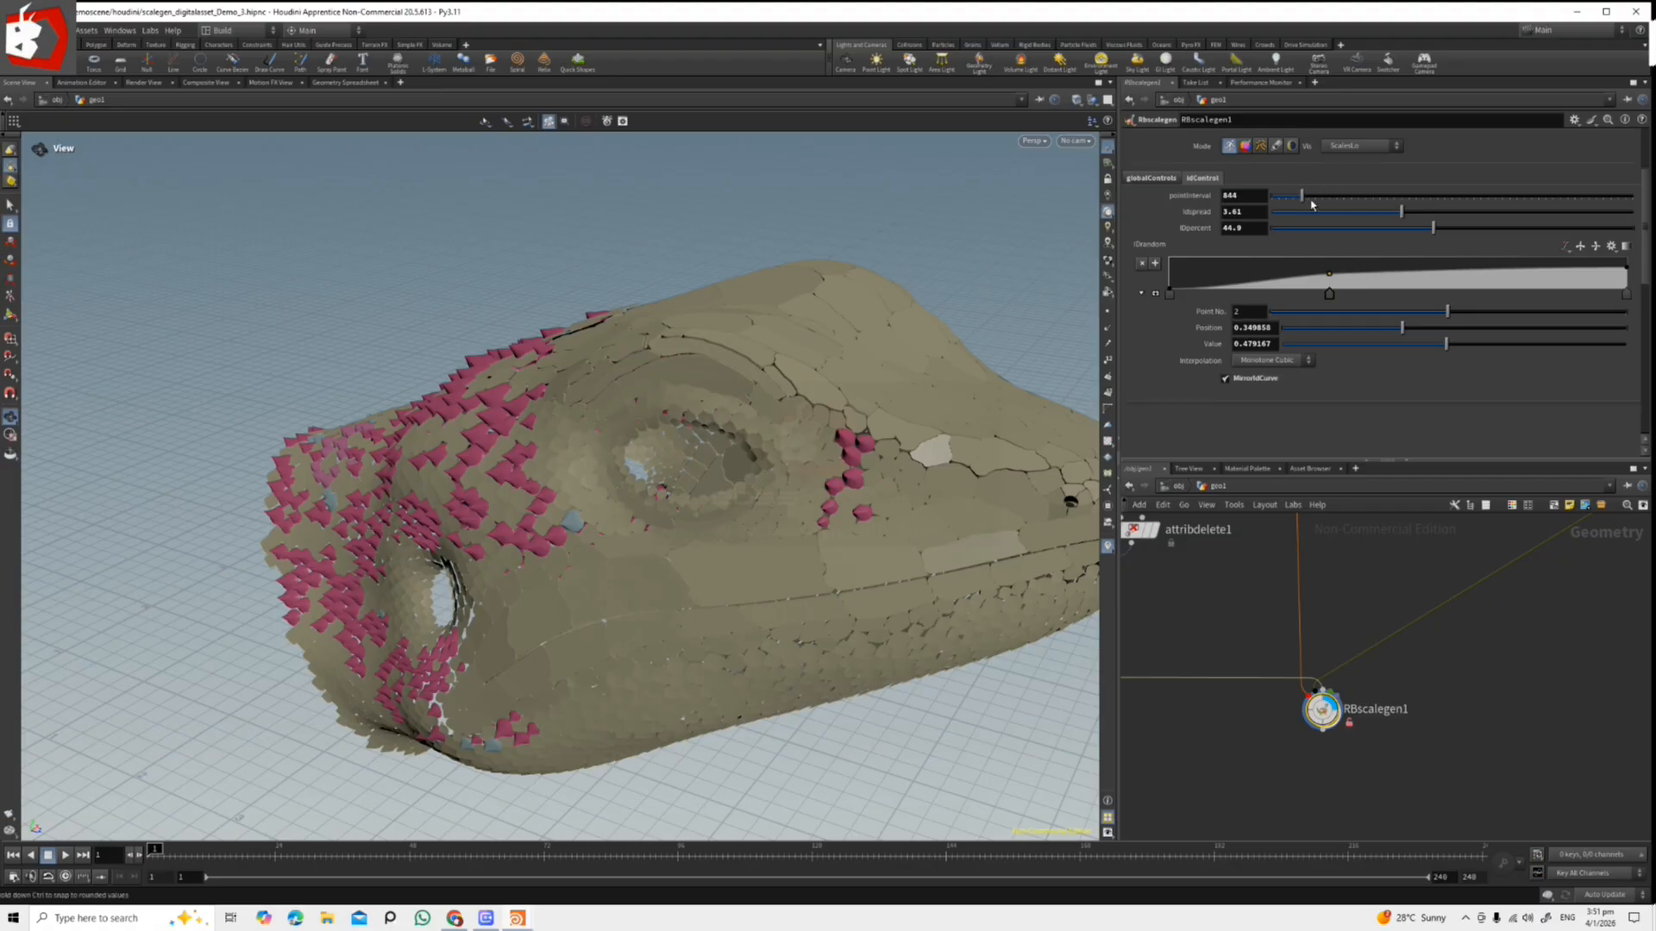
pyautogui.moveTo(1295, 200)
pyautogui.mouseDown()
pyautogui.moveTo(1442, 201)
pyautogui.moveTo(1280, 204)
pyautogui.mouseUp()
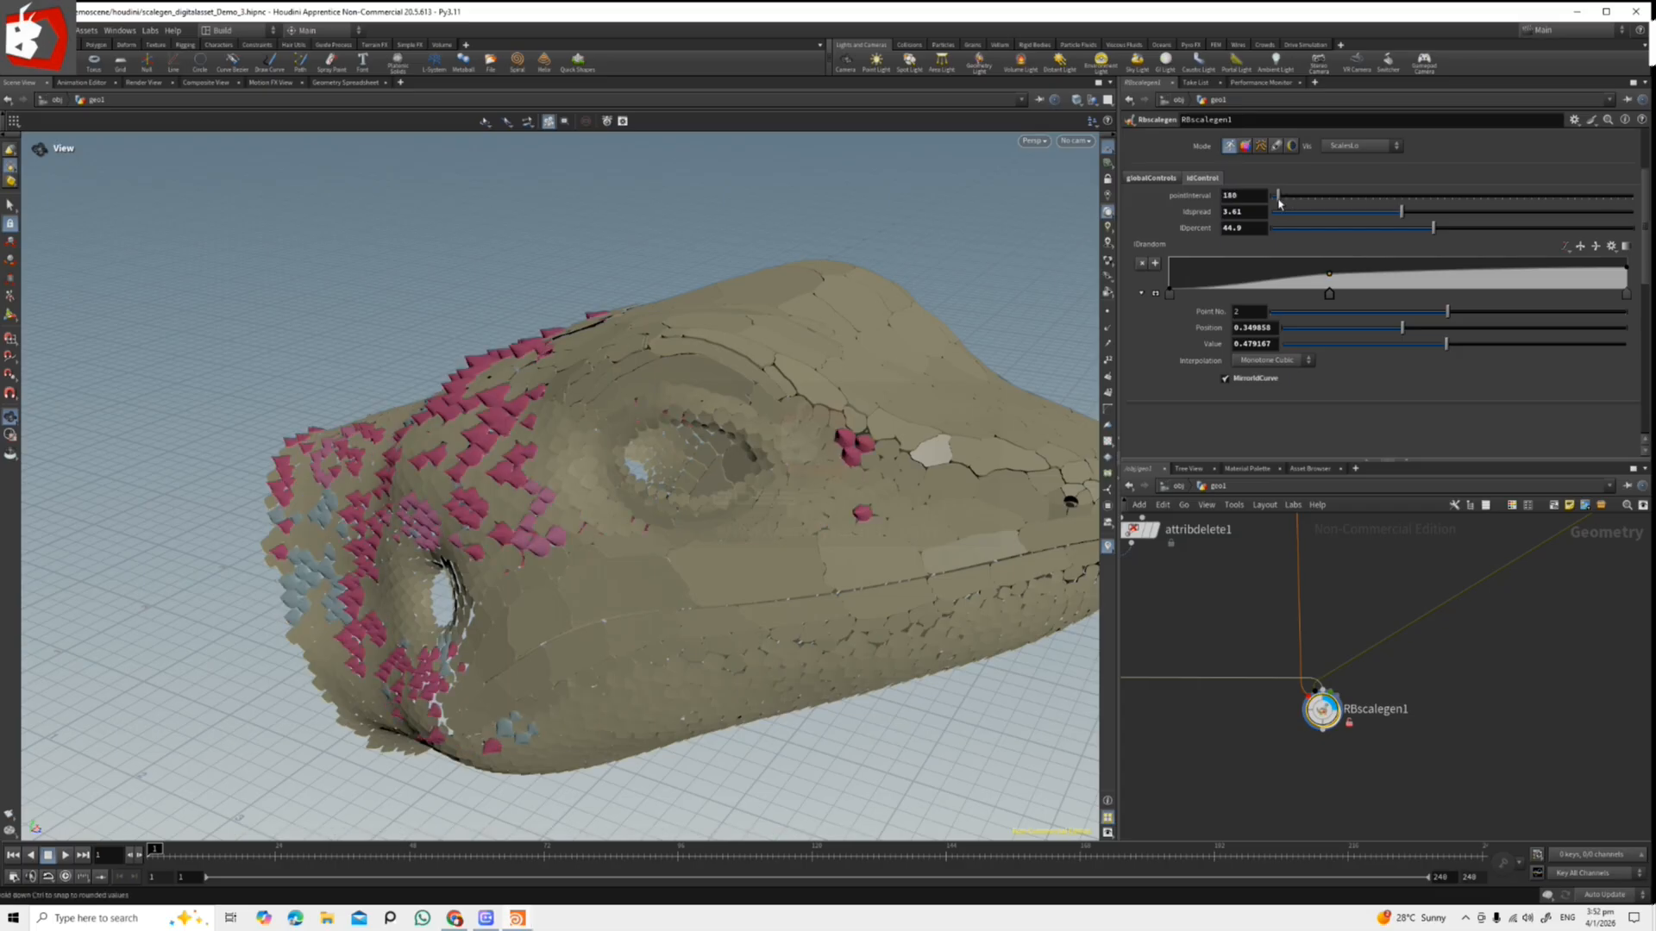
# Set IDspread to 0.25 and move the middle IDrandom ramp point to position 0.703966, value 0.541667.
pyautogui.moveTo(725, 466); pyautogui.dragTo(656, 401)
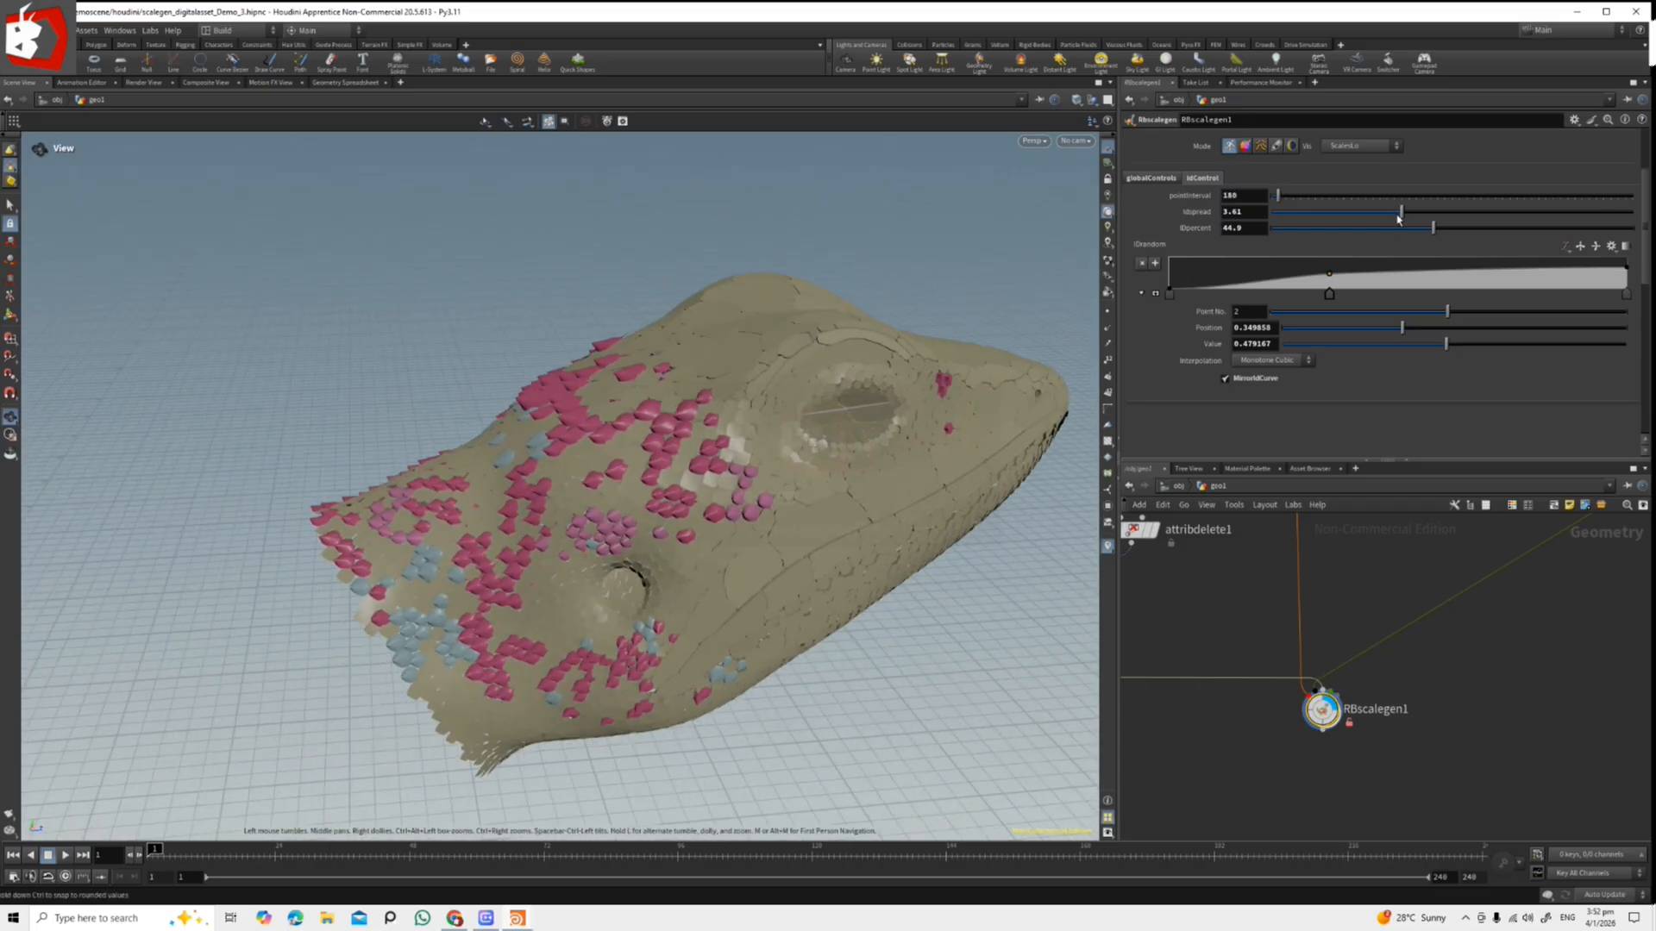
pyautogui.moveTo(1404, 219); pyautogui.dragTo(1282, 233)
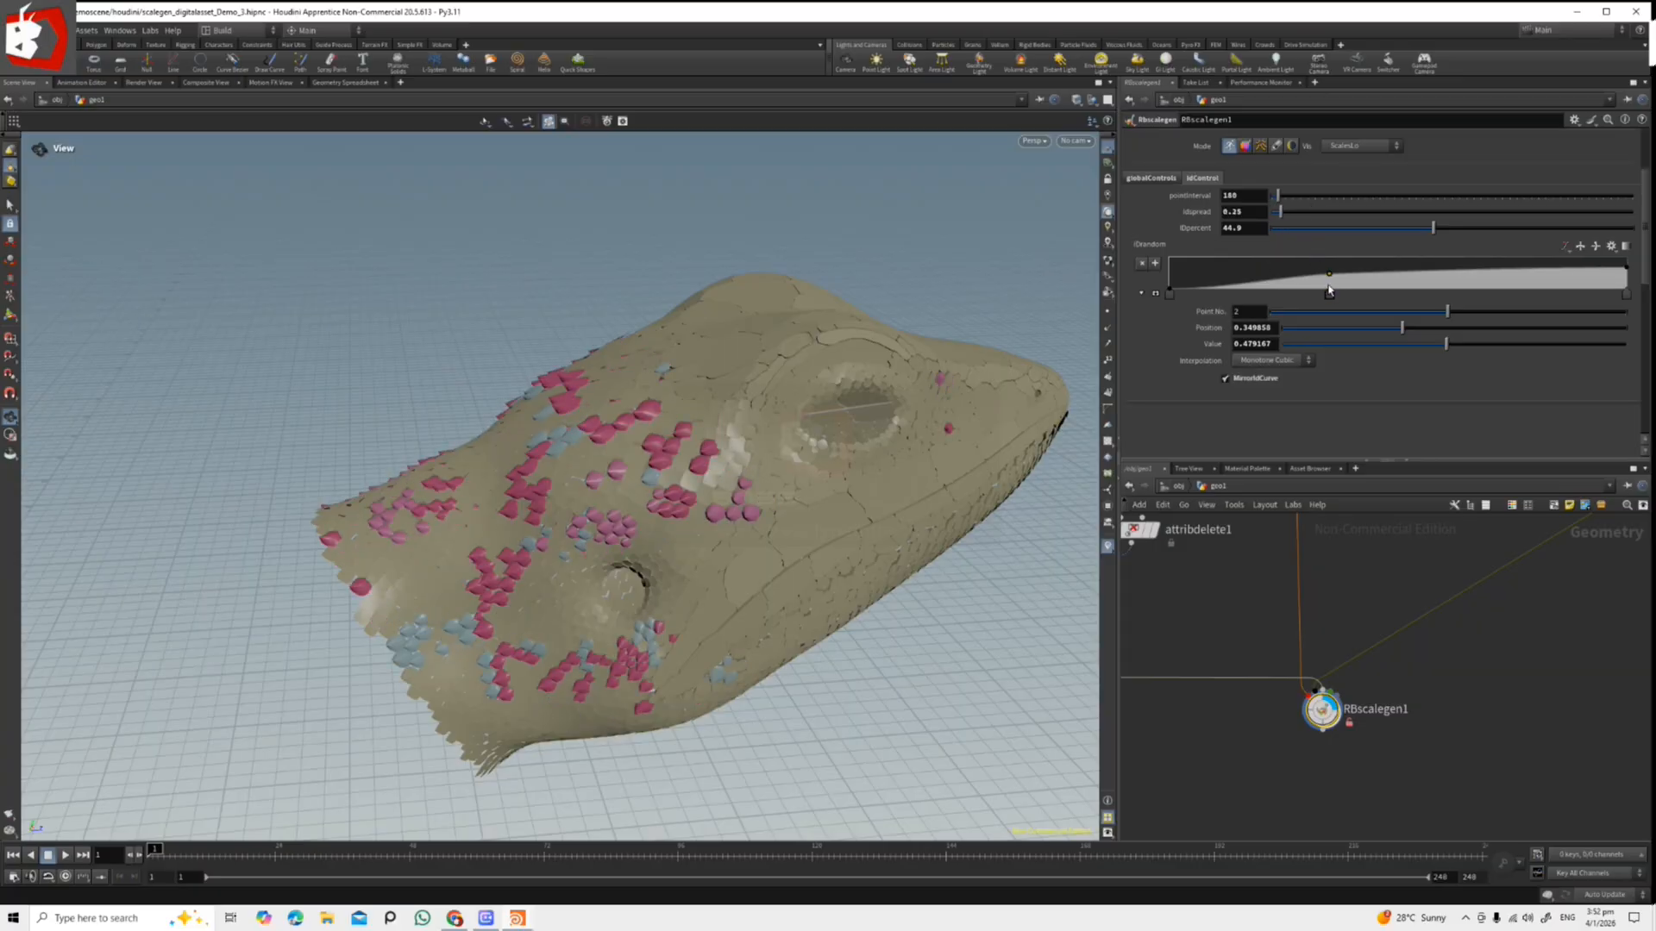
pyautogui.moveTo(1347, 277); pyautogui.dragTo(1491, 278)
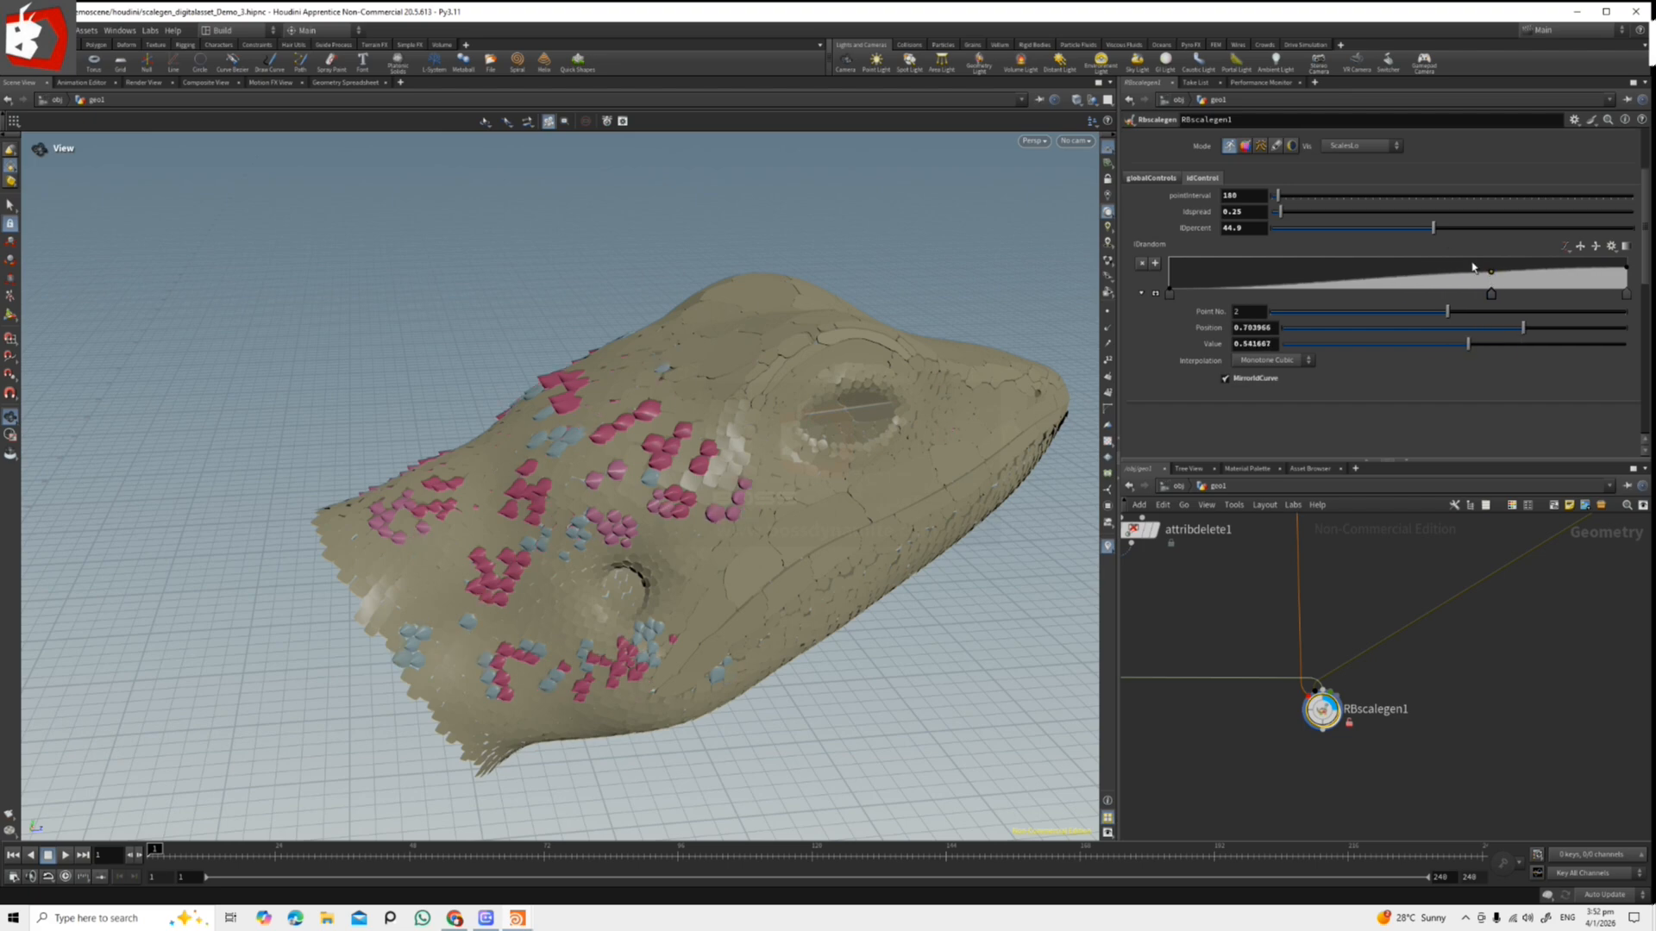
# Try IDpercent values of 51.7, 100 and 32.7 and check the scale ID distribution on the head.
pyautogui.moveTo(1431, 230)
pyautogui.mouseDown()
pyautogui.moveTo(1505, 229)
pyautogui.moveTo(1339, 230)
pyautogui.moveTo(1456, 241)
pyautogui.mouseUp()
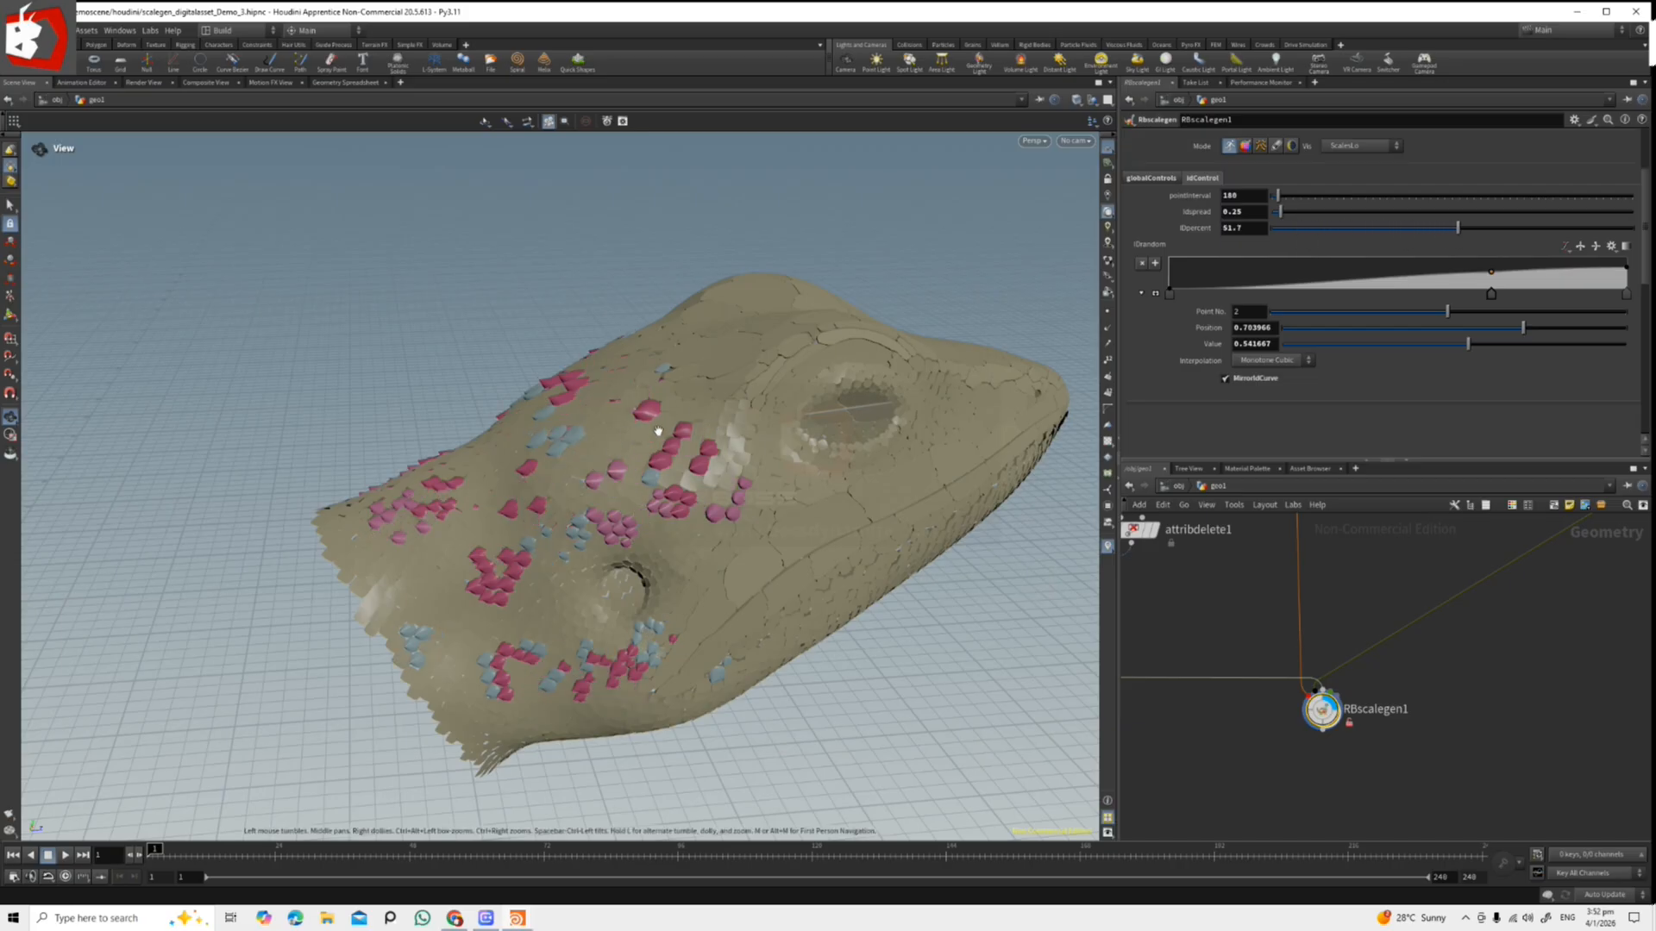
pyautogui.moveTo(613, 440); pyautogui.dragTo(618, 439)
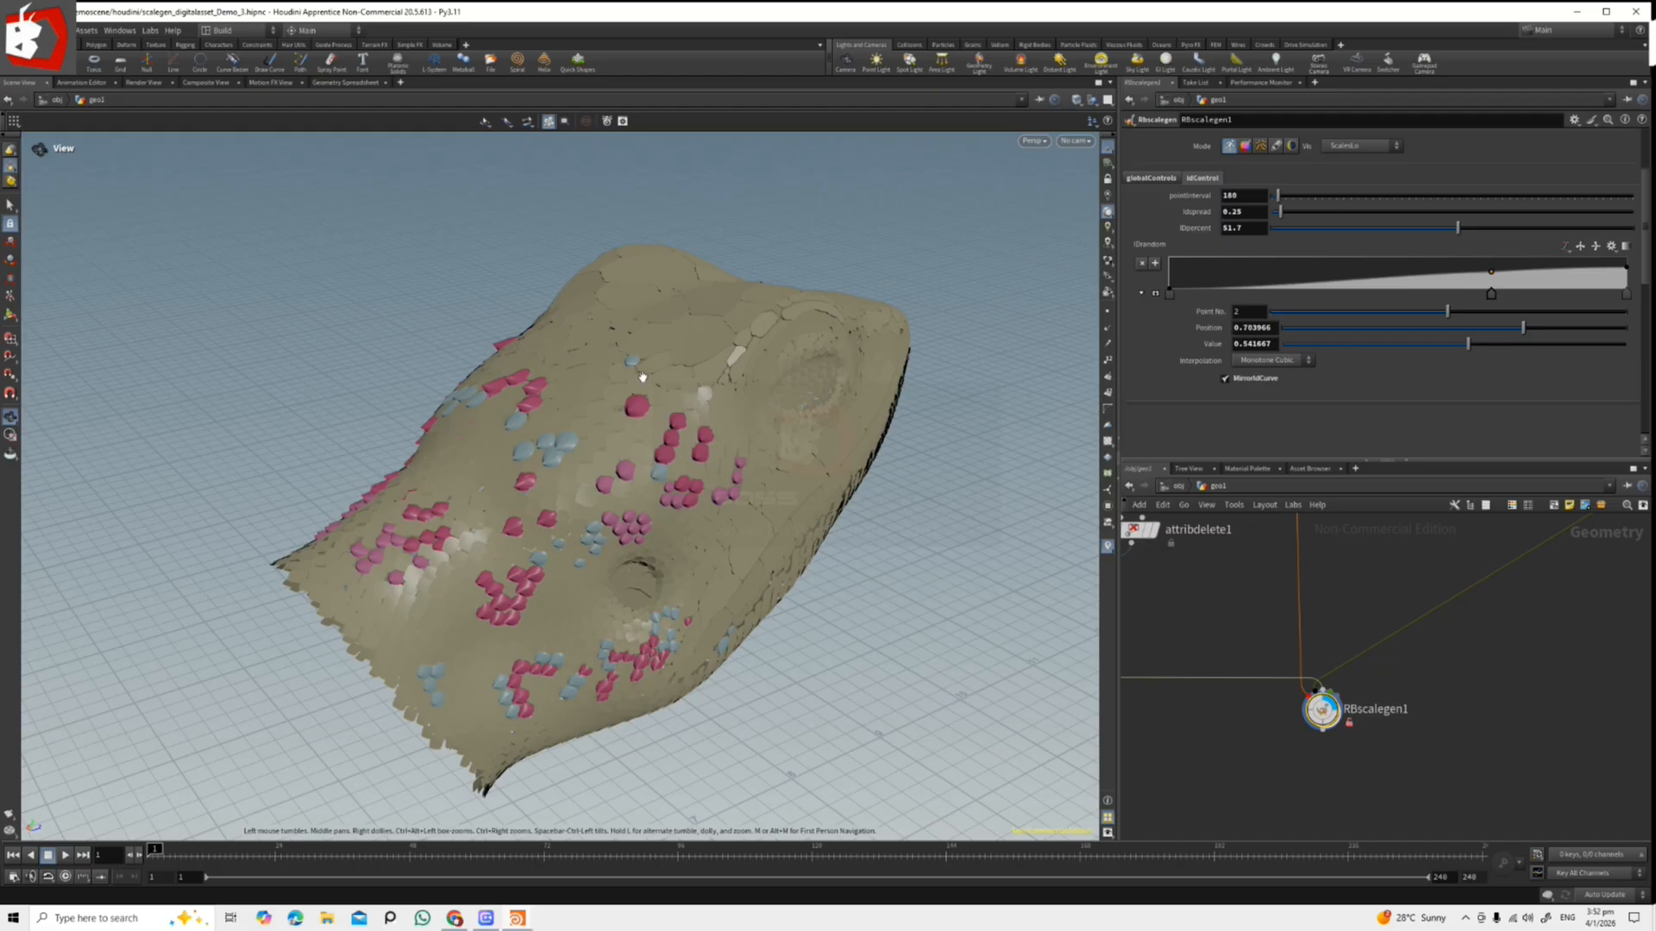
pyautogui.moveTo(1463, 234); pyautogui.dragTo(1639, 229)
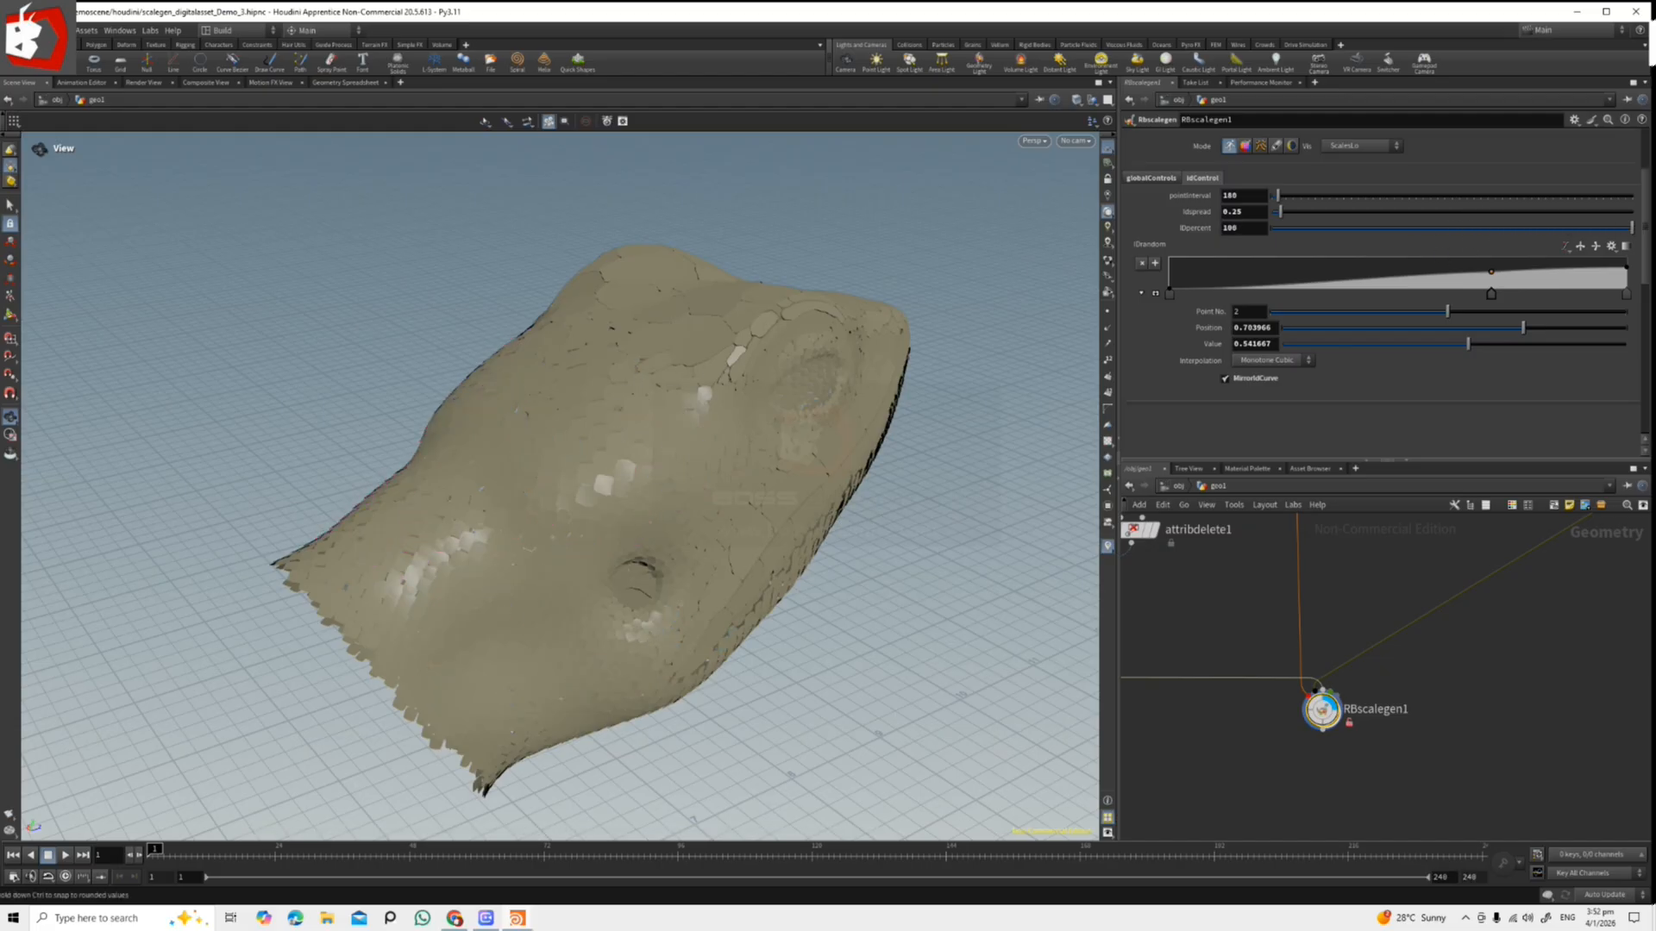
pyautogui.moveTo(1499, 245); pyautogui.dragTo(1390, 264)
pyautogui.moveTo(743, 551); pyautogui.dragTo(643, 483)
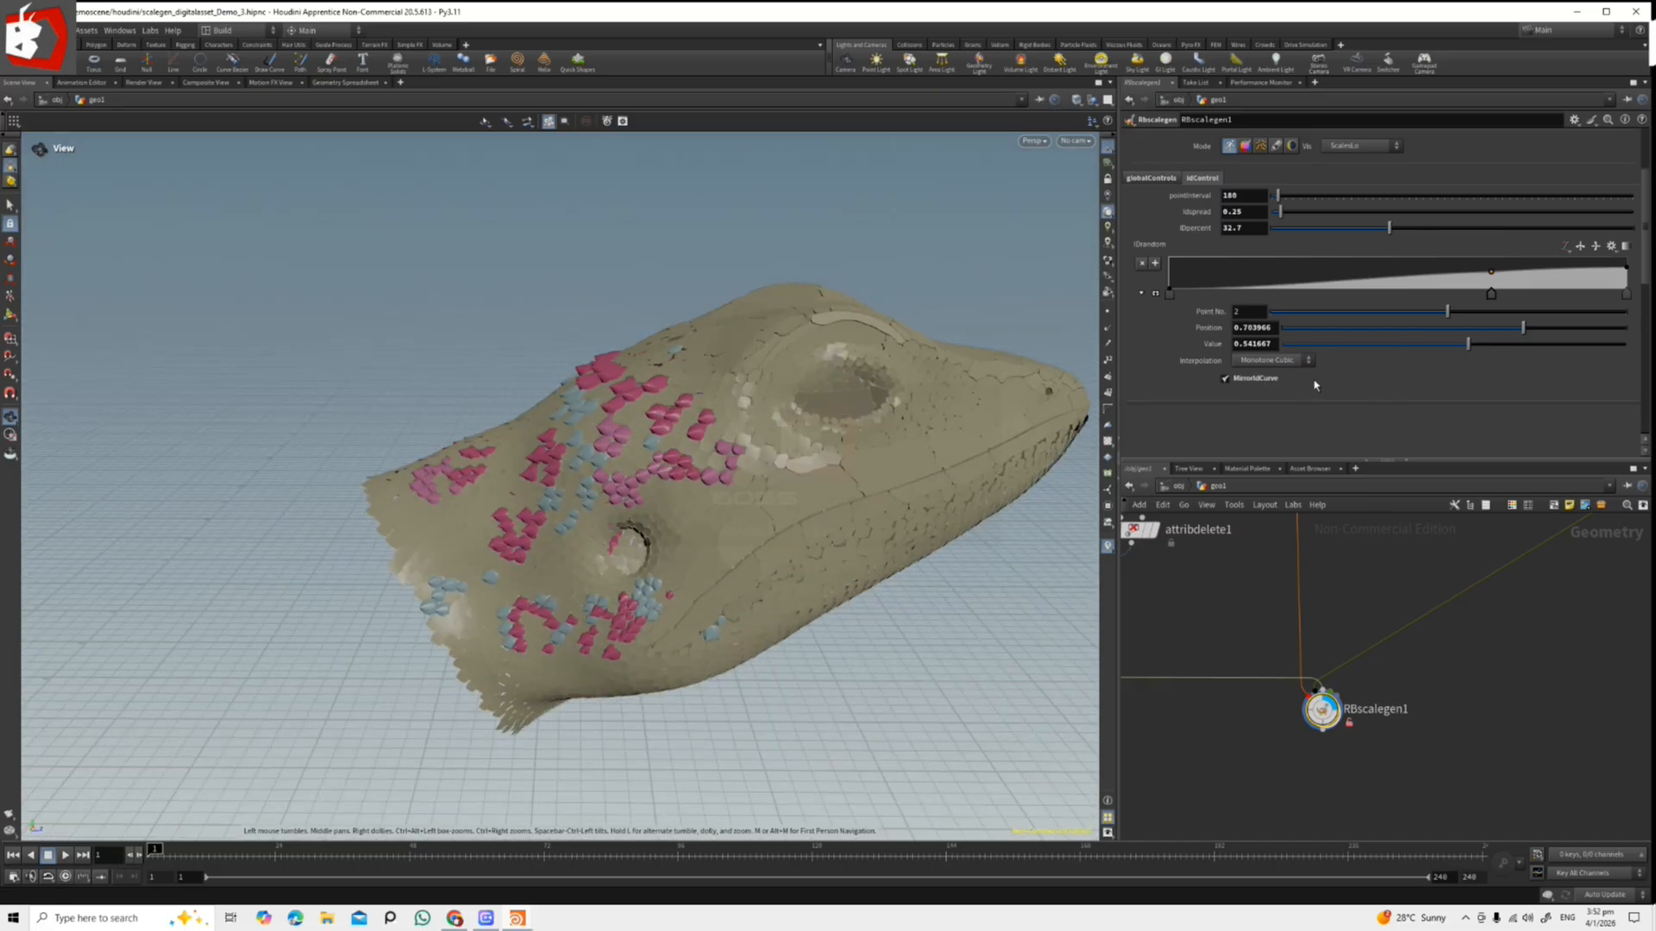
pyautogui.moveTo(565, 440); pyautogui.dragTo(667, 448)
# Set IDpercent to 35.2 and pointInterval to 969, and inspect the scale ID distribution around the head and neck.
pyautogui.moveTo(1388, 231); pyautogui.dragTo(1341, 204)
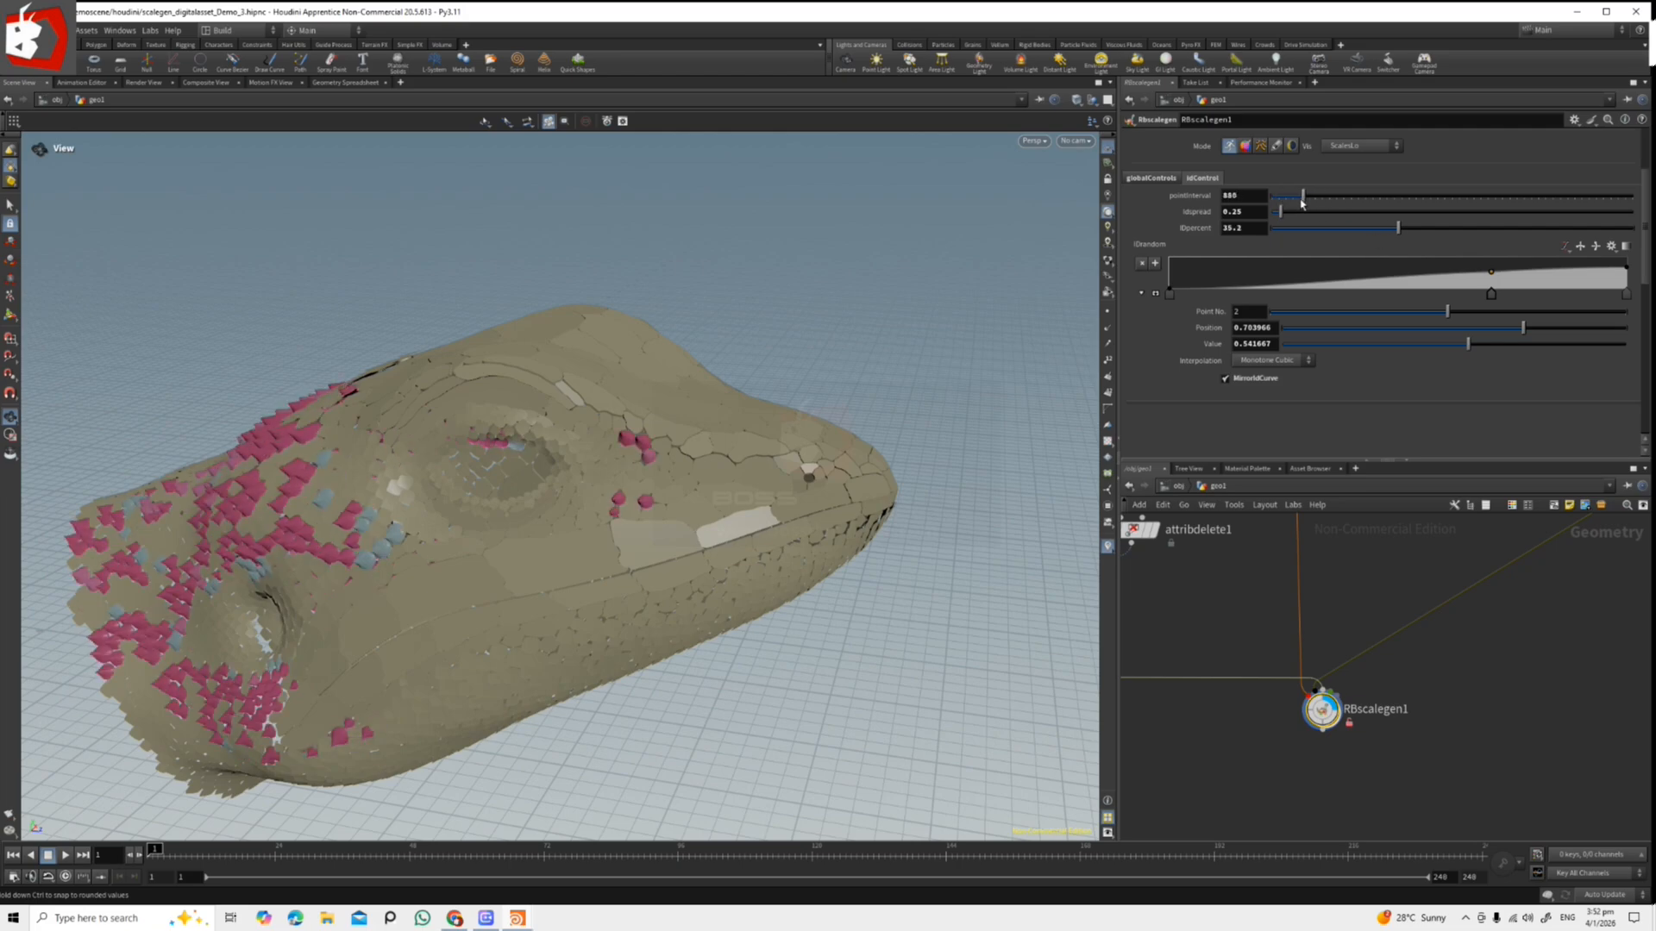
pyautogui.moveTo(863, 406); pyautogui.dragTo(418, 395)
pyautogui.moveTo(709, 379); pyautogui.dragTo(825, 487)
pyautogui.moveTo(758, 485); pyautogui.dragTo(720, 490)
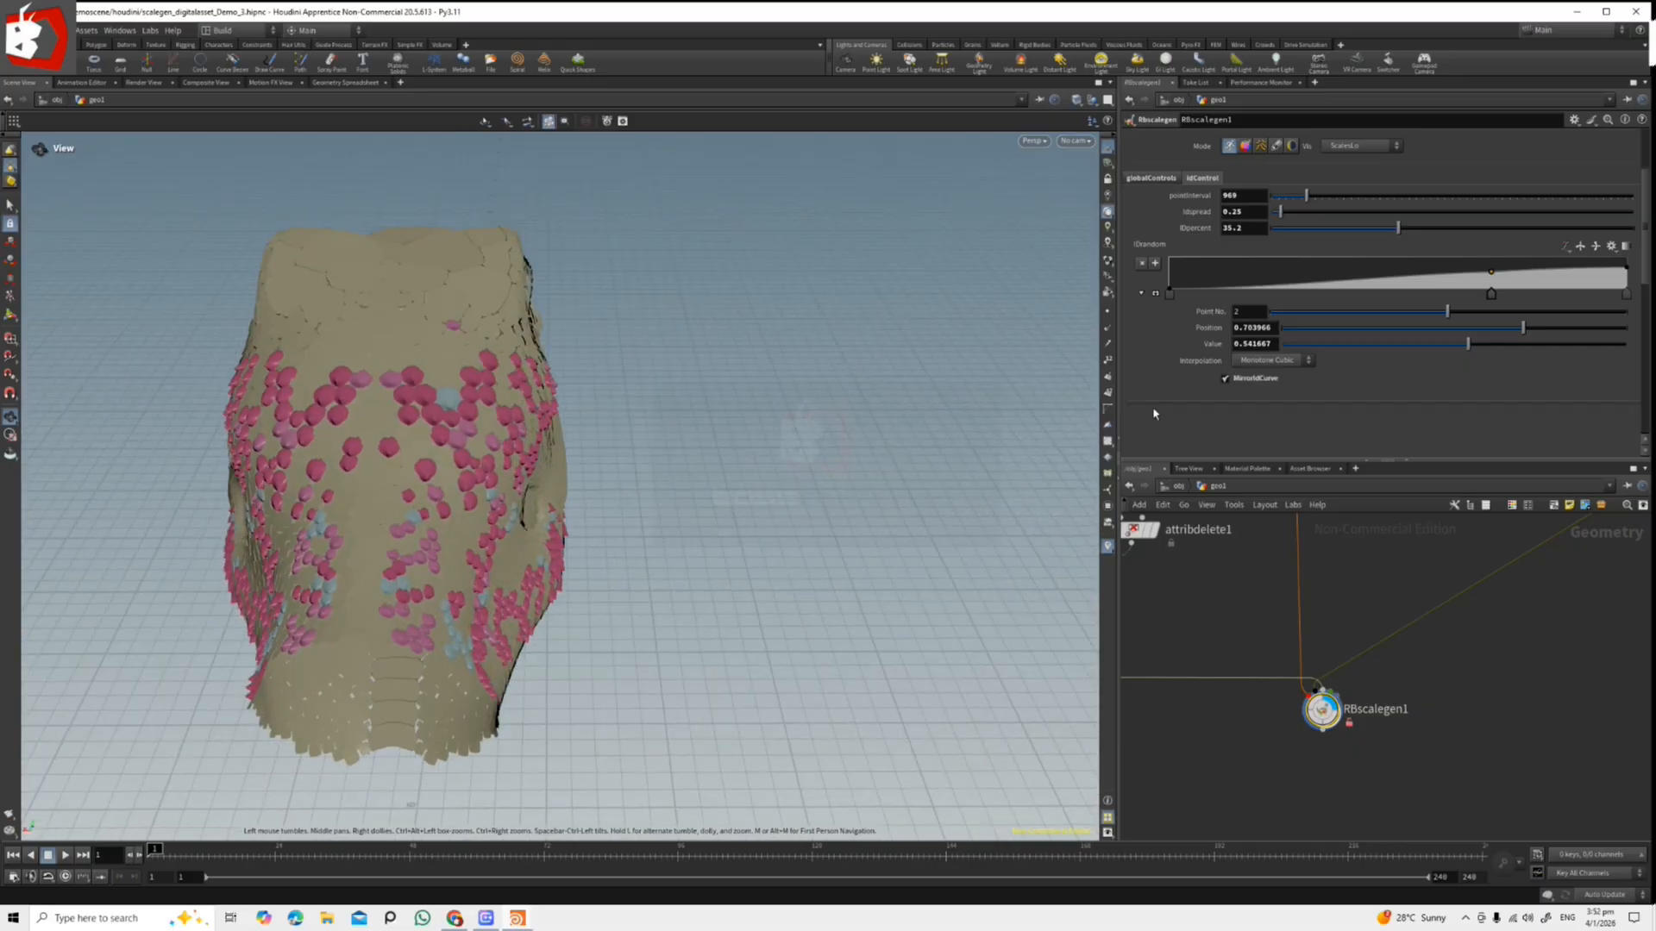
# Open the globalControls settings of RBscalegen1 and examine the custom scales up close on the neck and around the eye.
pyautogui.click(1151, 177)
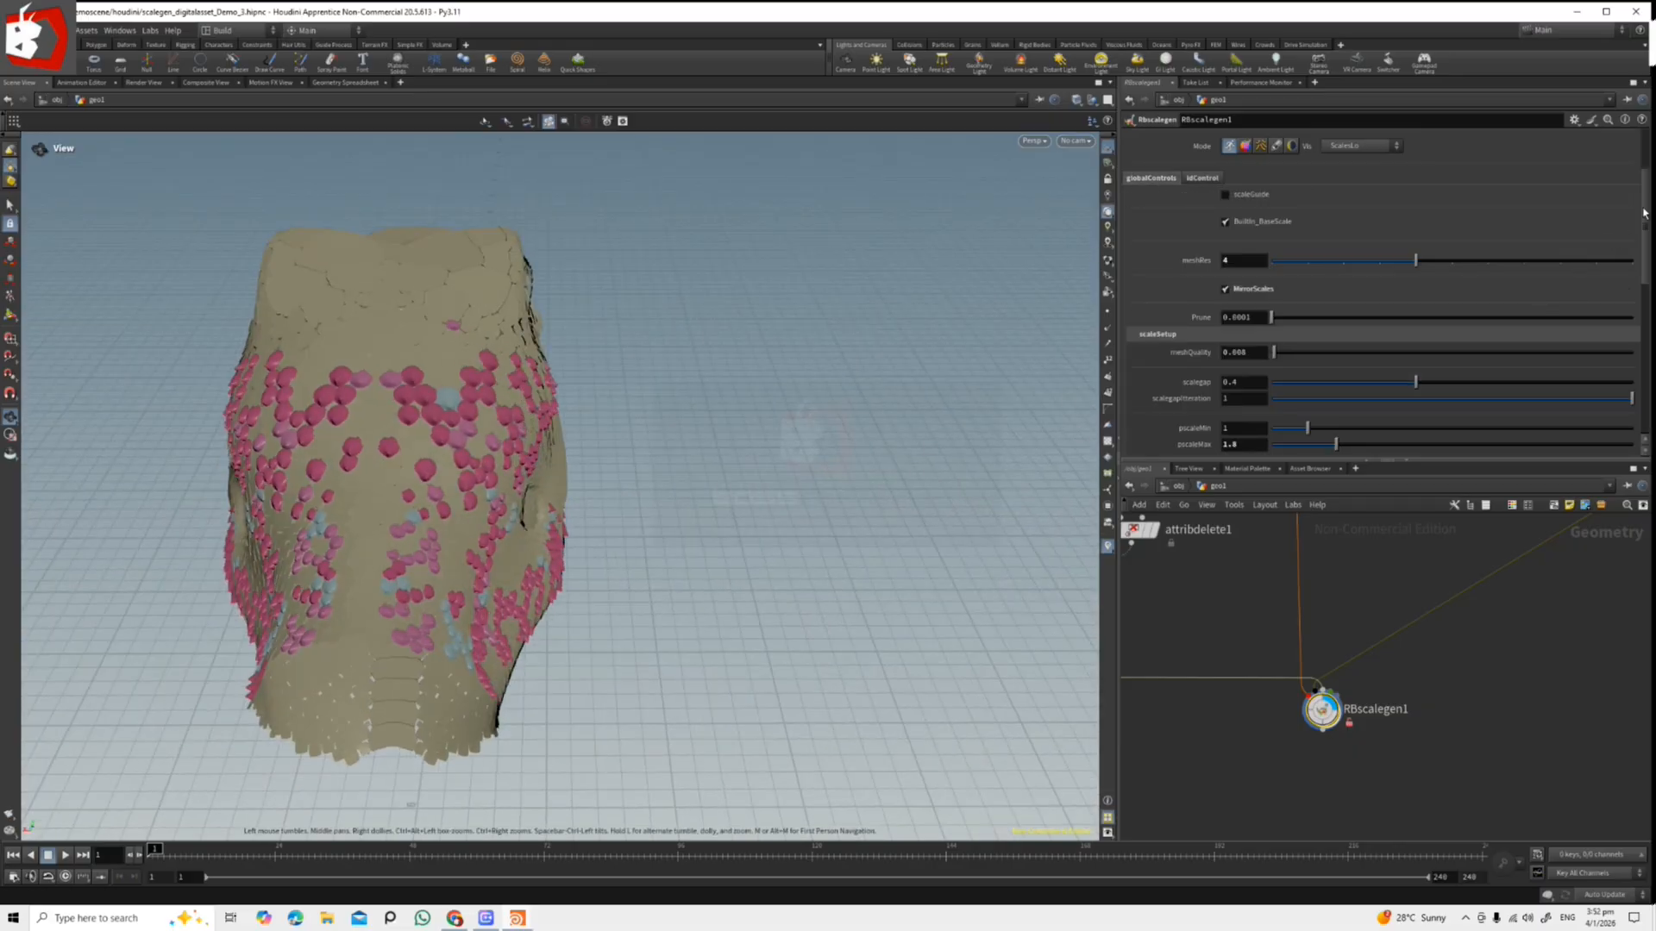
pyautogui.scroll(3, 1646, 199)
pyautogui.moveTo(752, 432); pyautogui.dragTo(430, 427)
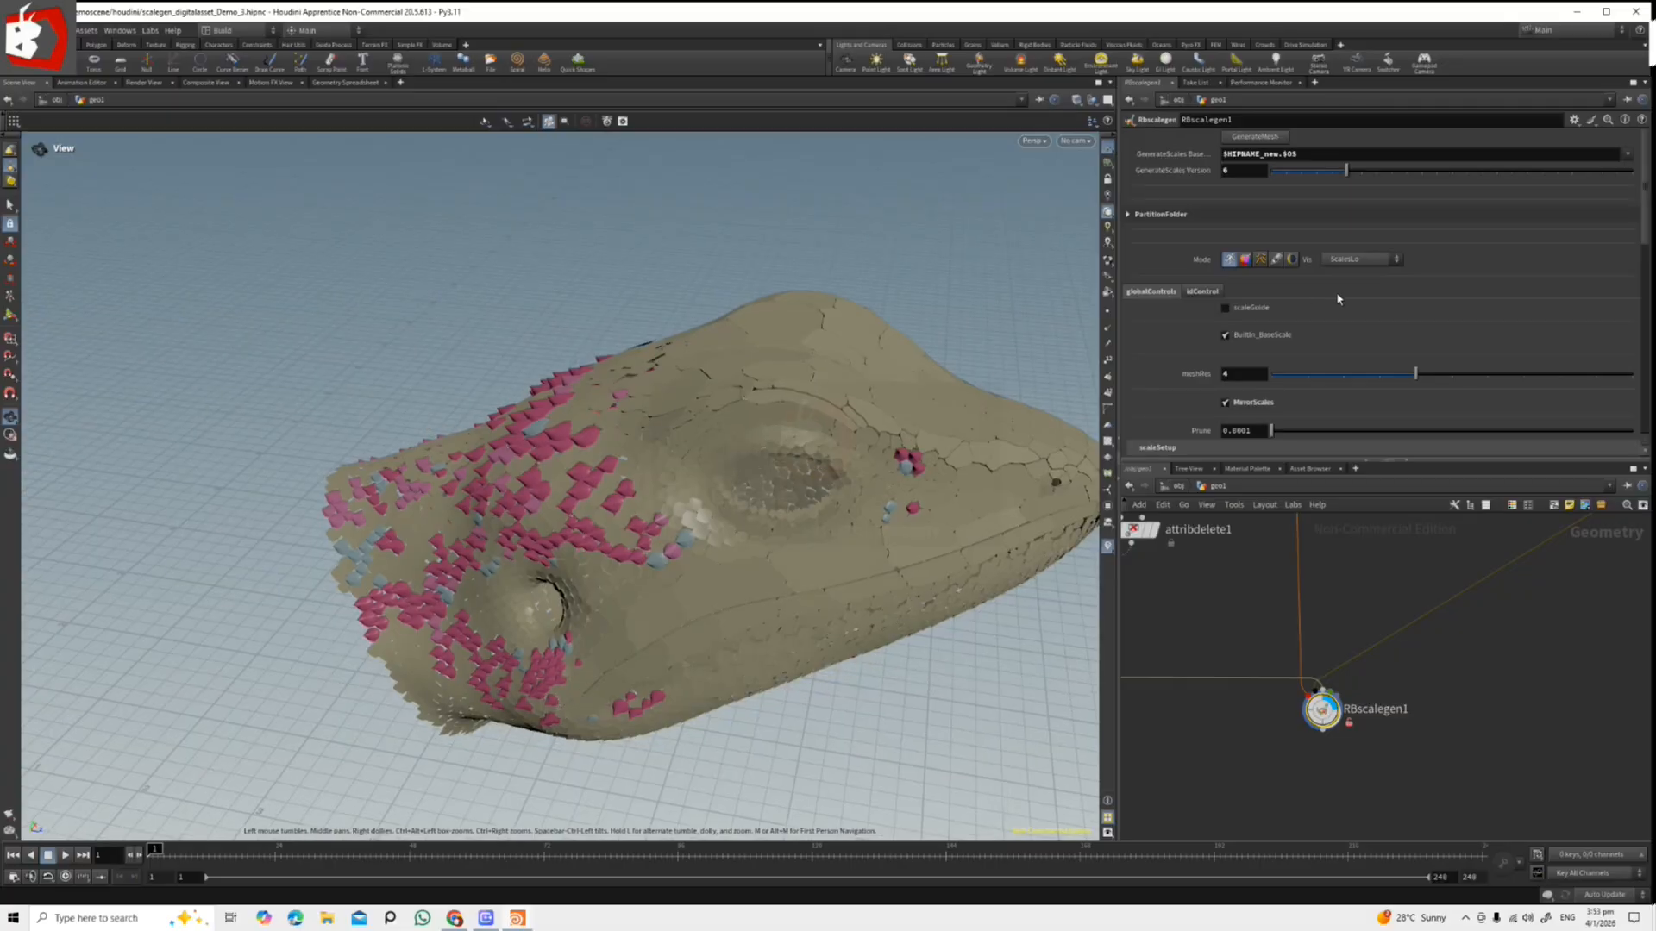
pyautogui.scroll(-4, 1642, 161)
pyautogui.scroll(4, 1642, 160)
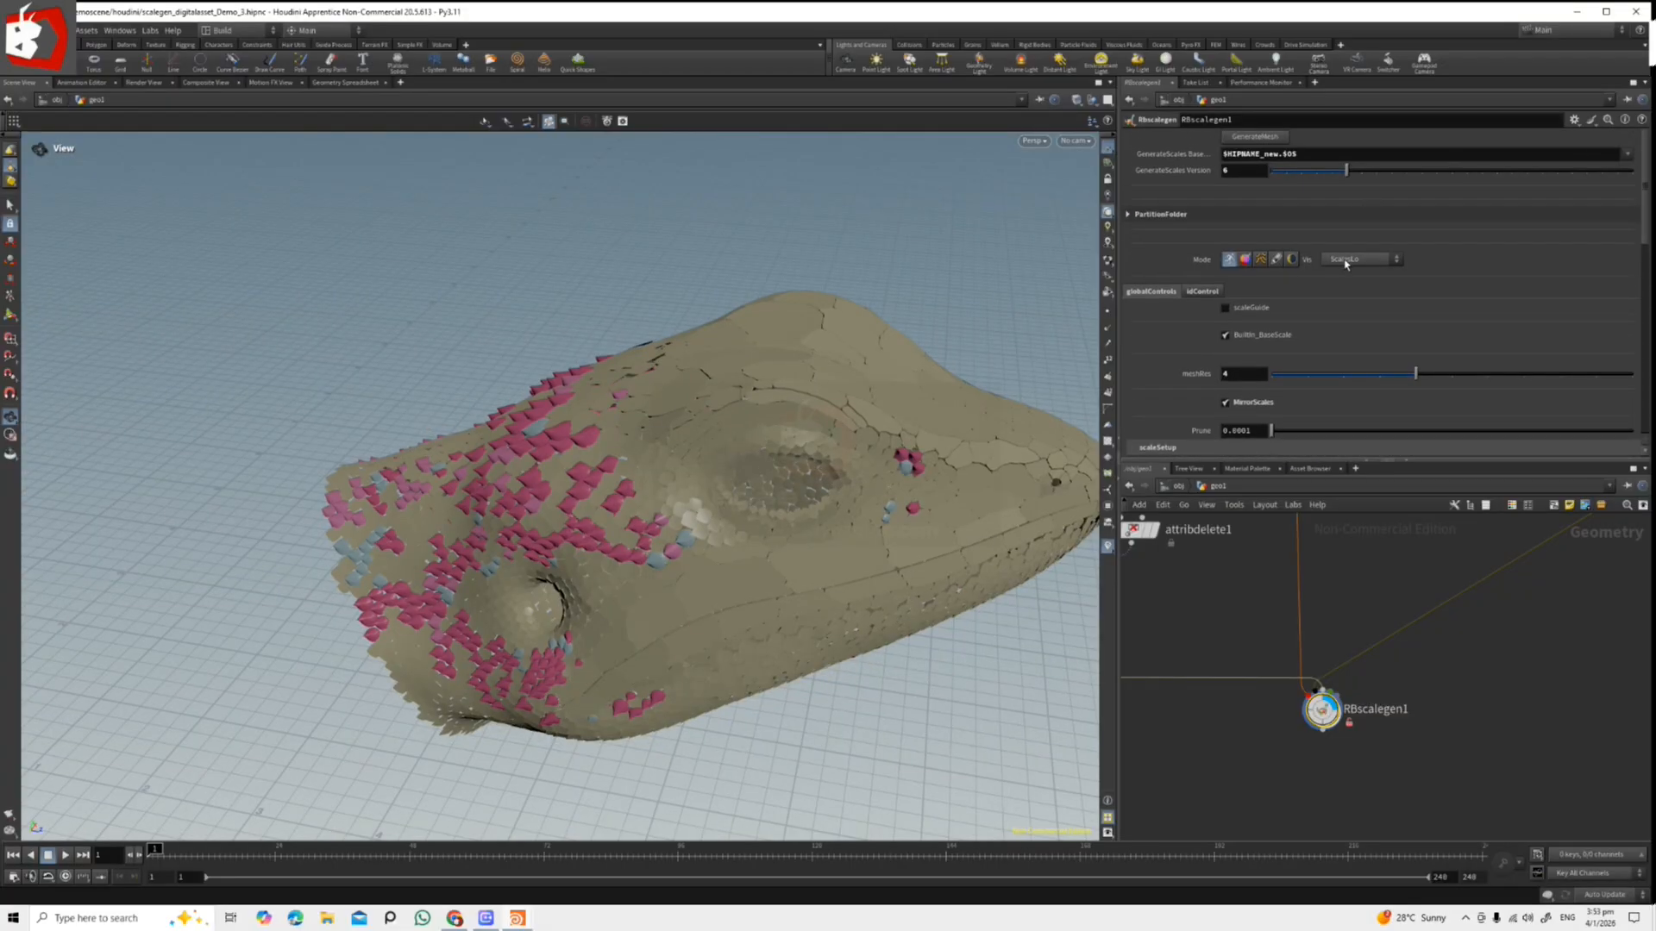
pyautogui.moveTo(655, 427); pyautogui.dragTo(565, 414)
pyautogui.moveTo(566, 414); pyautogui.dragTo(904, 542, button='right')
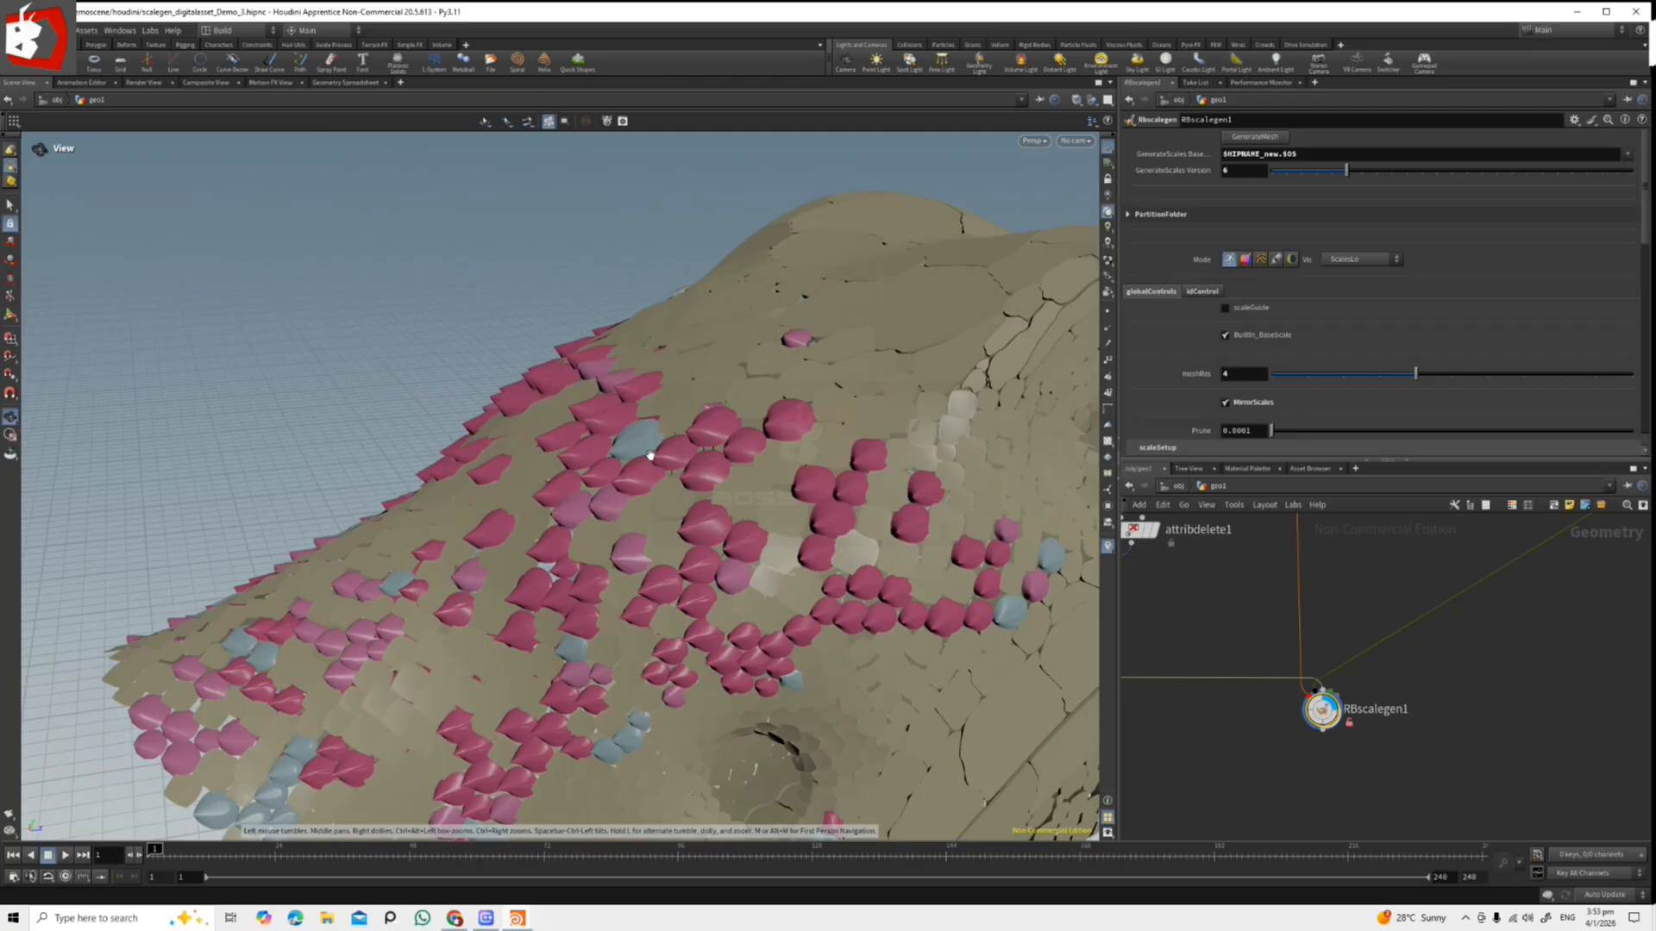
# Display the edit7 node in the custom scale-shape chain and frame its geometry in the view.
pyautogui.scroll(-3, 1324, 634)
pyautogui.scroll(2, 1348, 677)
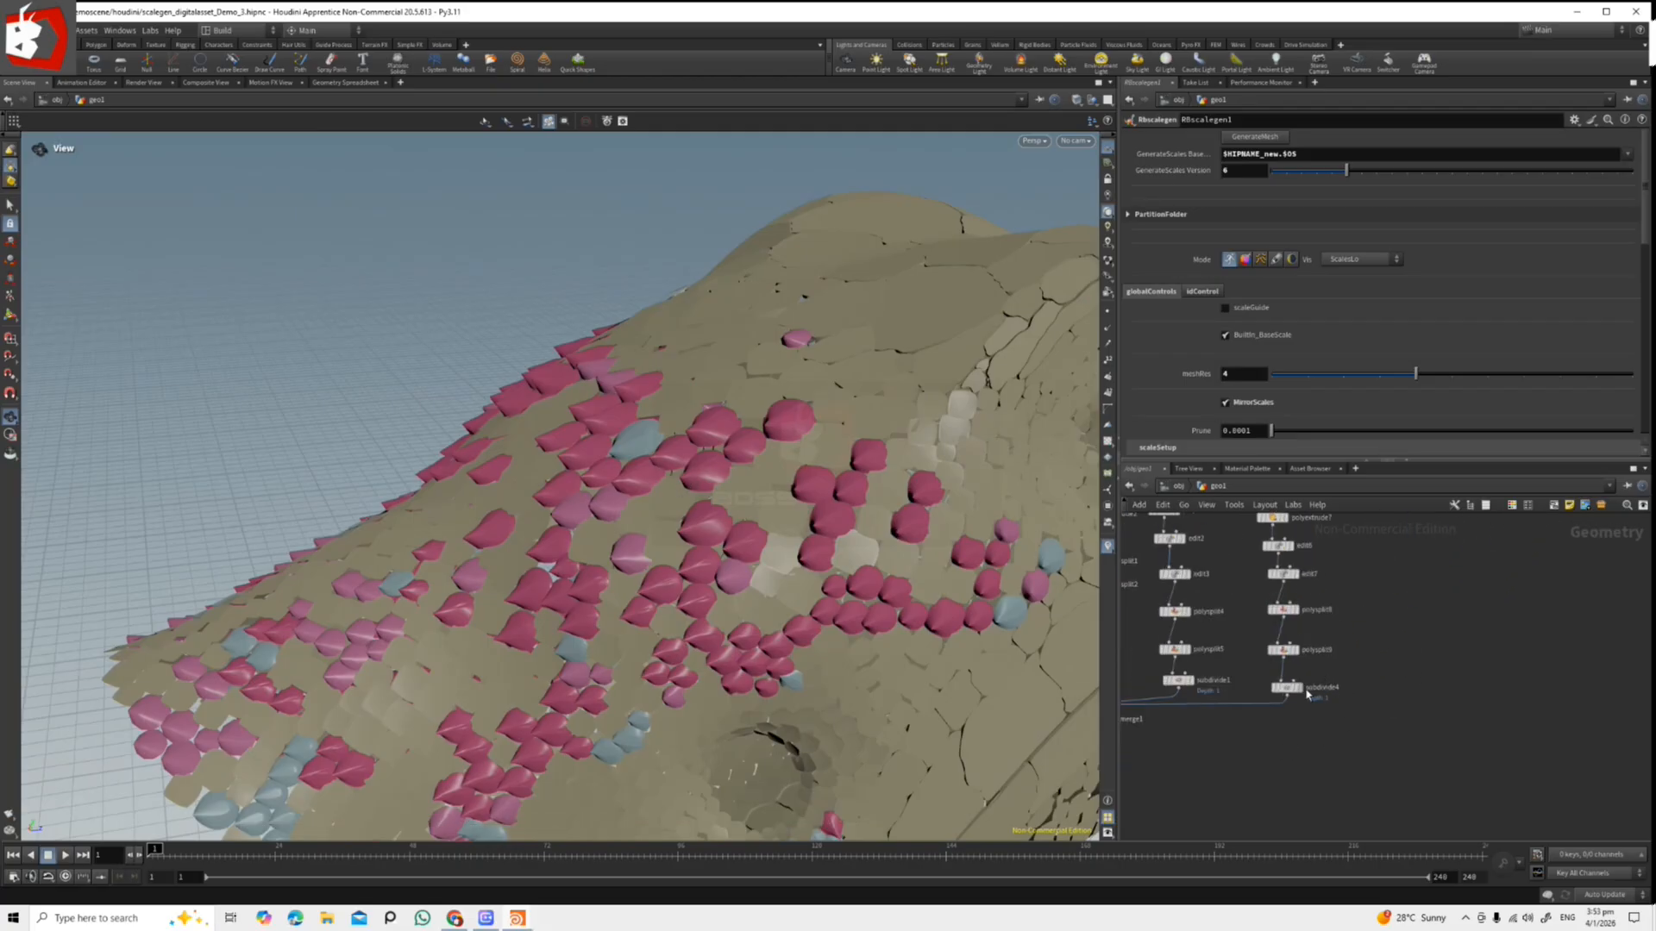
pyautogui.scroll(3, 1319, 673)
pyautogui.scroll(-3, 1328, 671)
pyautogui.scroll(3, 1339, 666)
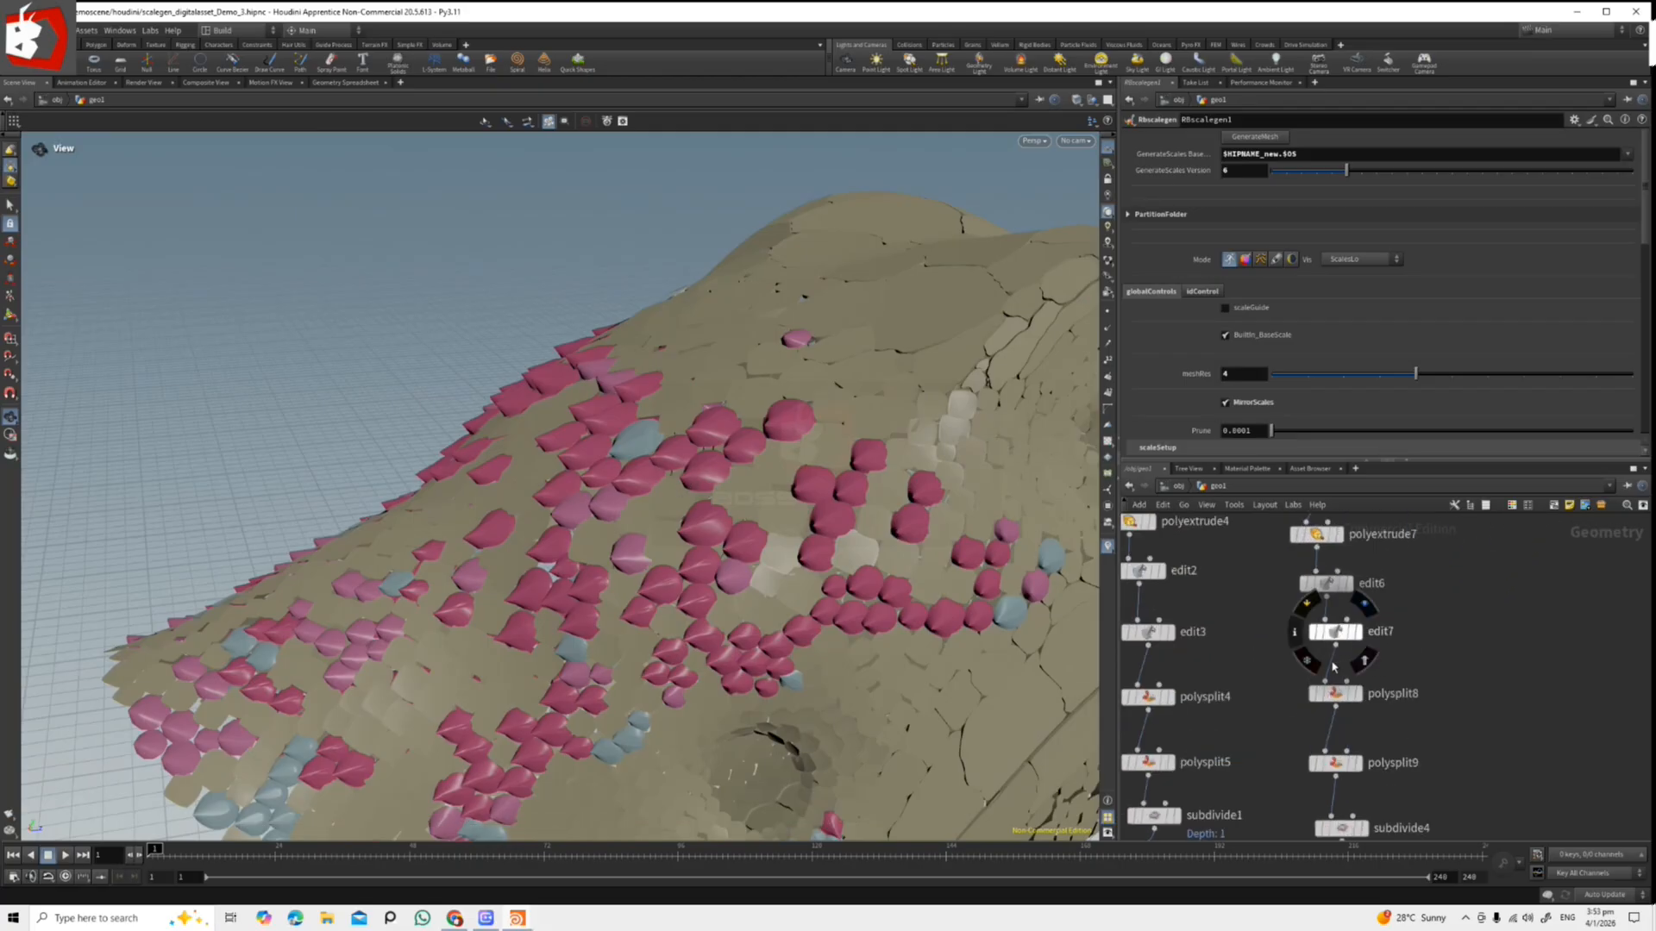
pyautogui.click(1360, 633)
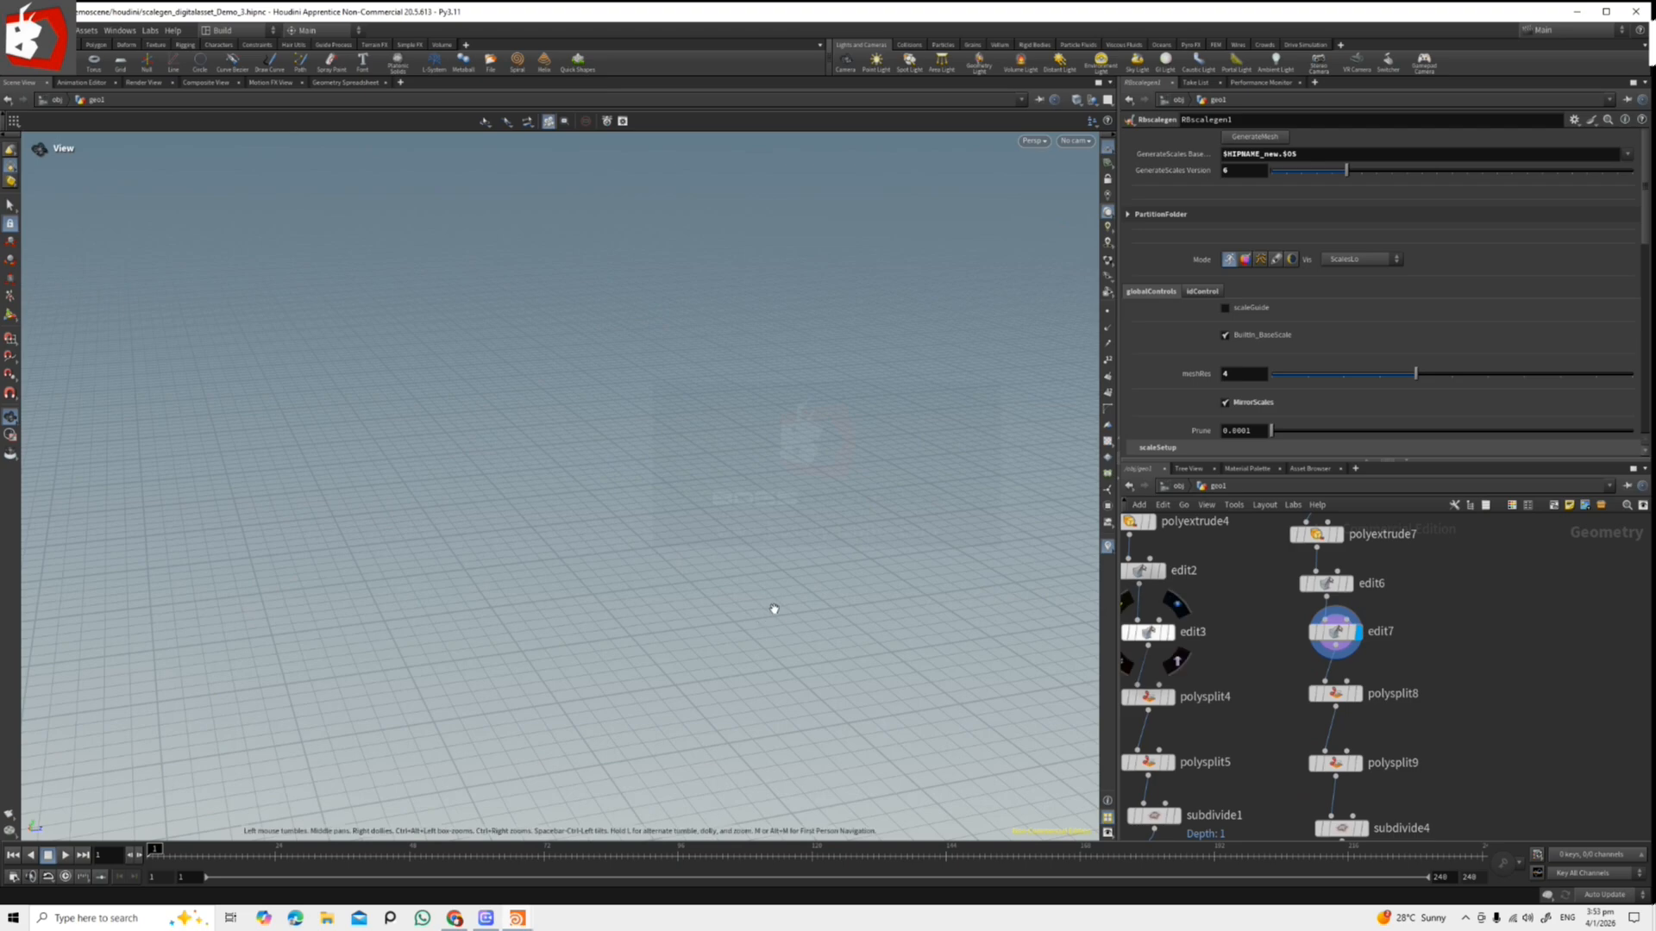
pyautogui.press('f')
pyautogui.moveTo(851, 610); pyautogui.dragTo(876, 507, button='right')
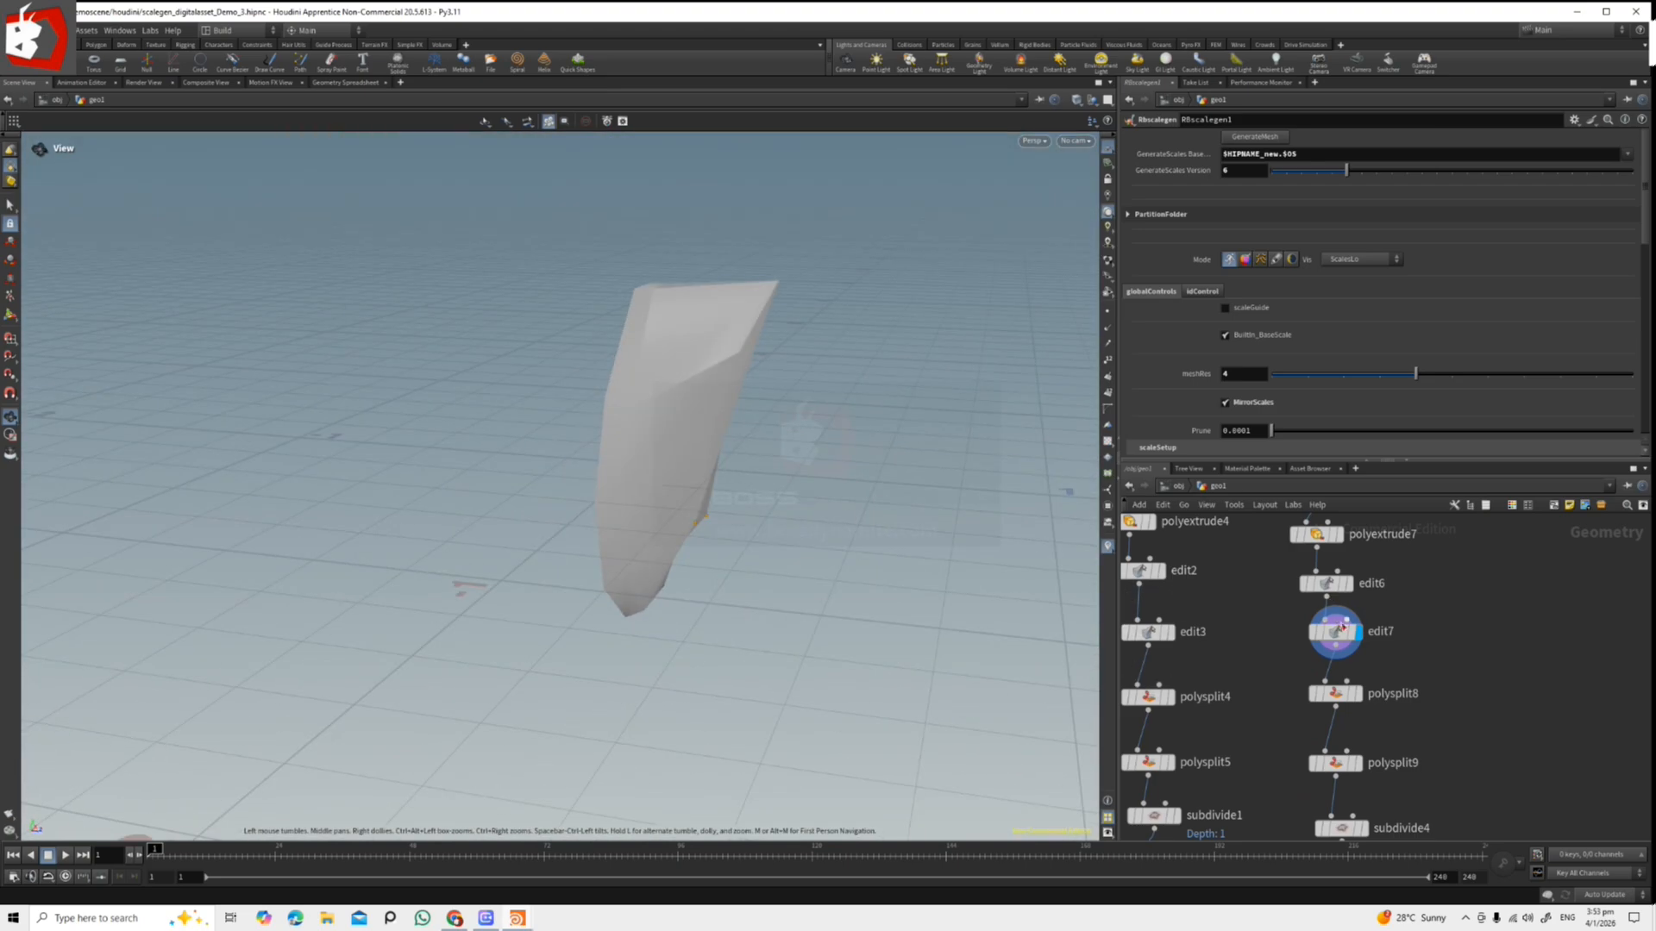
# Move the outer end face of the edit7 scale shape to a translation of about -0.023, 0.039, 0.235.
pyautogui.click(1341, 632)
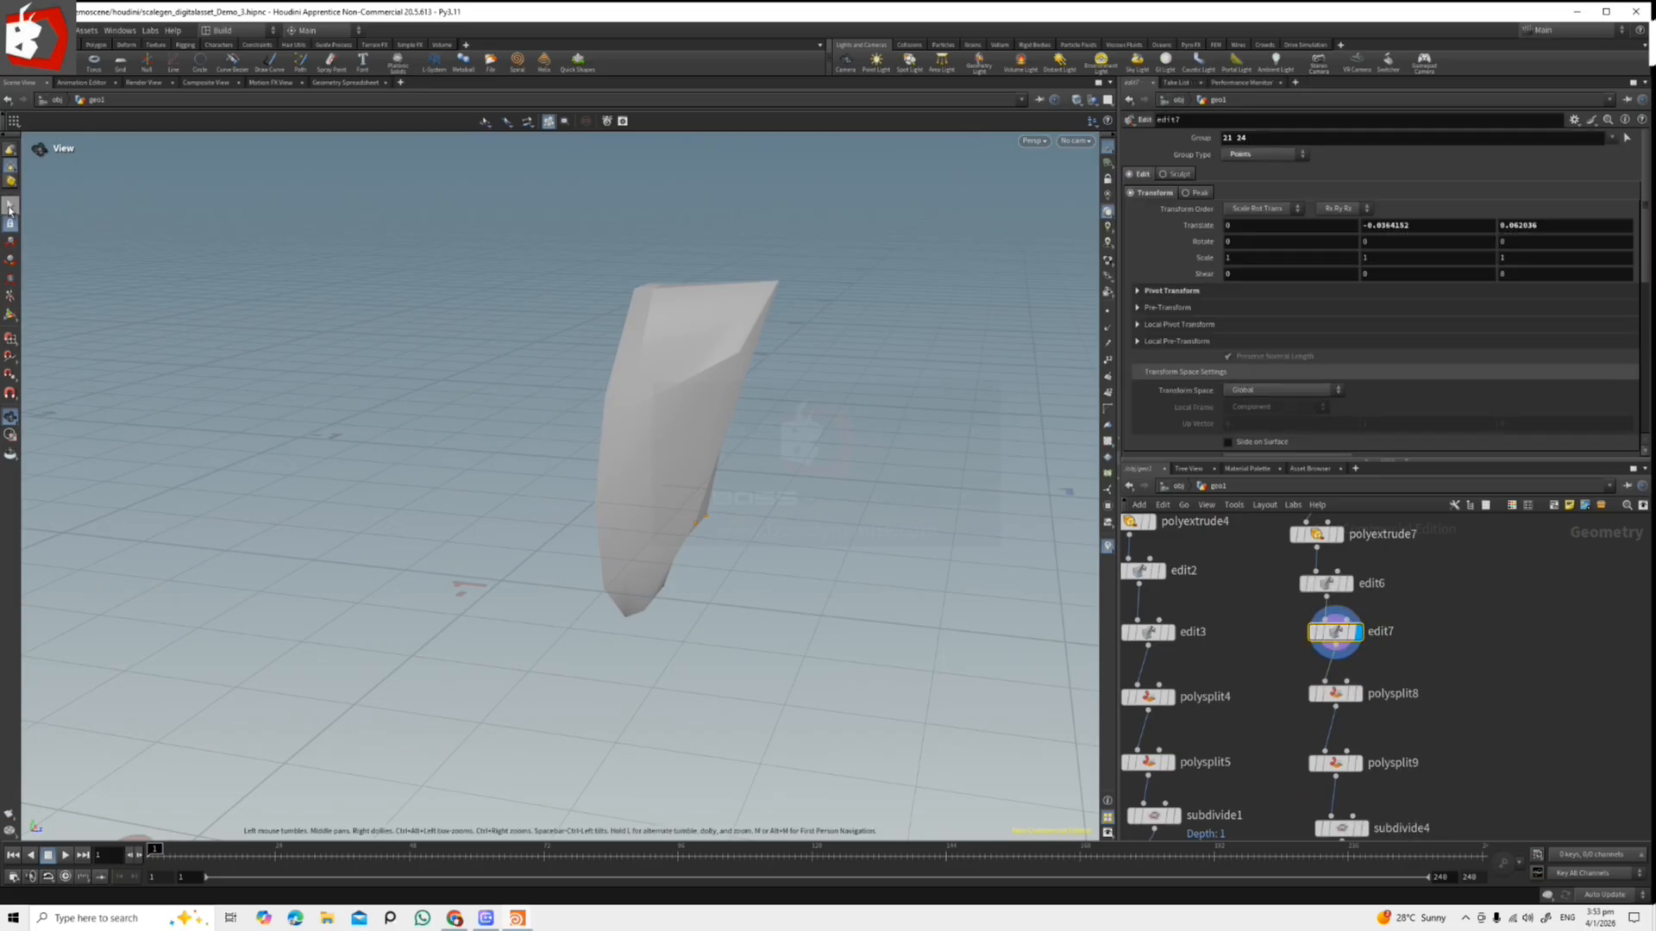
pyautogui.click(11, 243)
pyautogui.keyDown('alt'); pyautogui.moveTo(852, 431); pyautogui.dragTo(882, 467); pyautogui.keyUp('alt')
pyautogui.click(679, 304)
pyautogui.moveTo(783, 431); pyautogui.dragTo(915, 451)
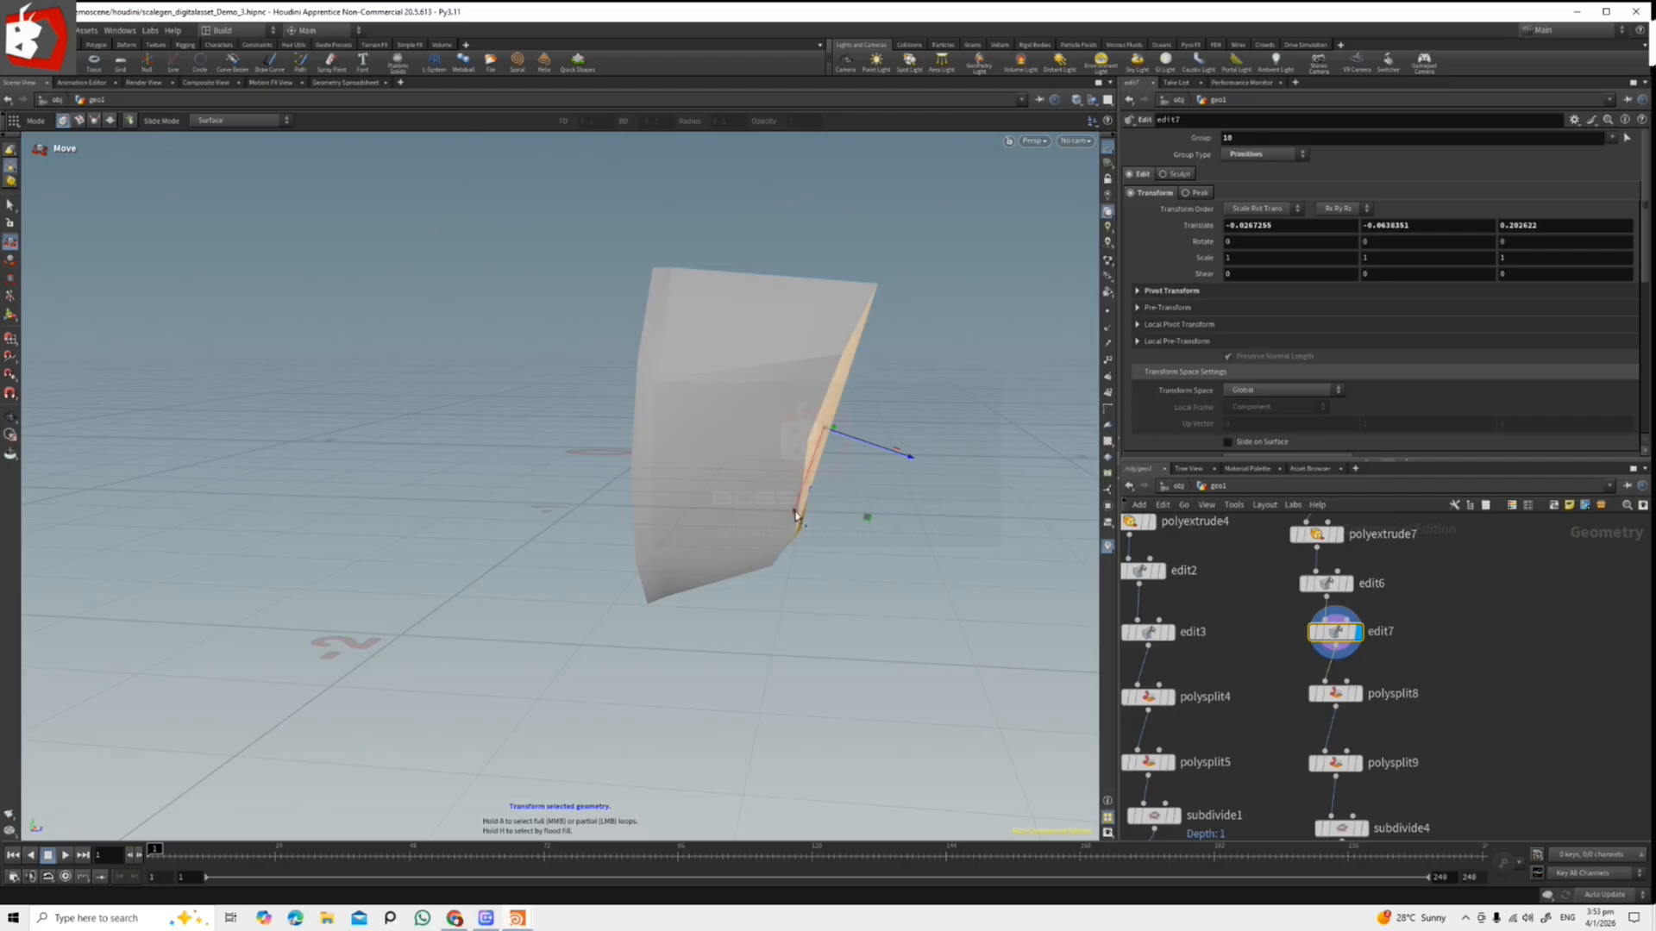
pyautogui.moveTo(797, 518); pyautogui.dragTo(809, 471)
# Display RBscalegen1 again with the ScalesLo output and examine the reshaped scales on the head and neck.
pyautogui.scroll(-5, 1502, 657)
pyautogui.scroll(8, 1356, 703)
pyautogui.click(1342, 668)
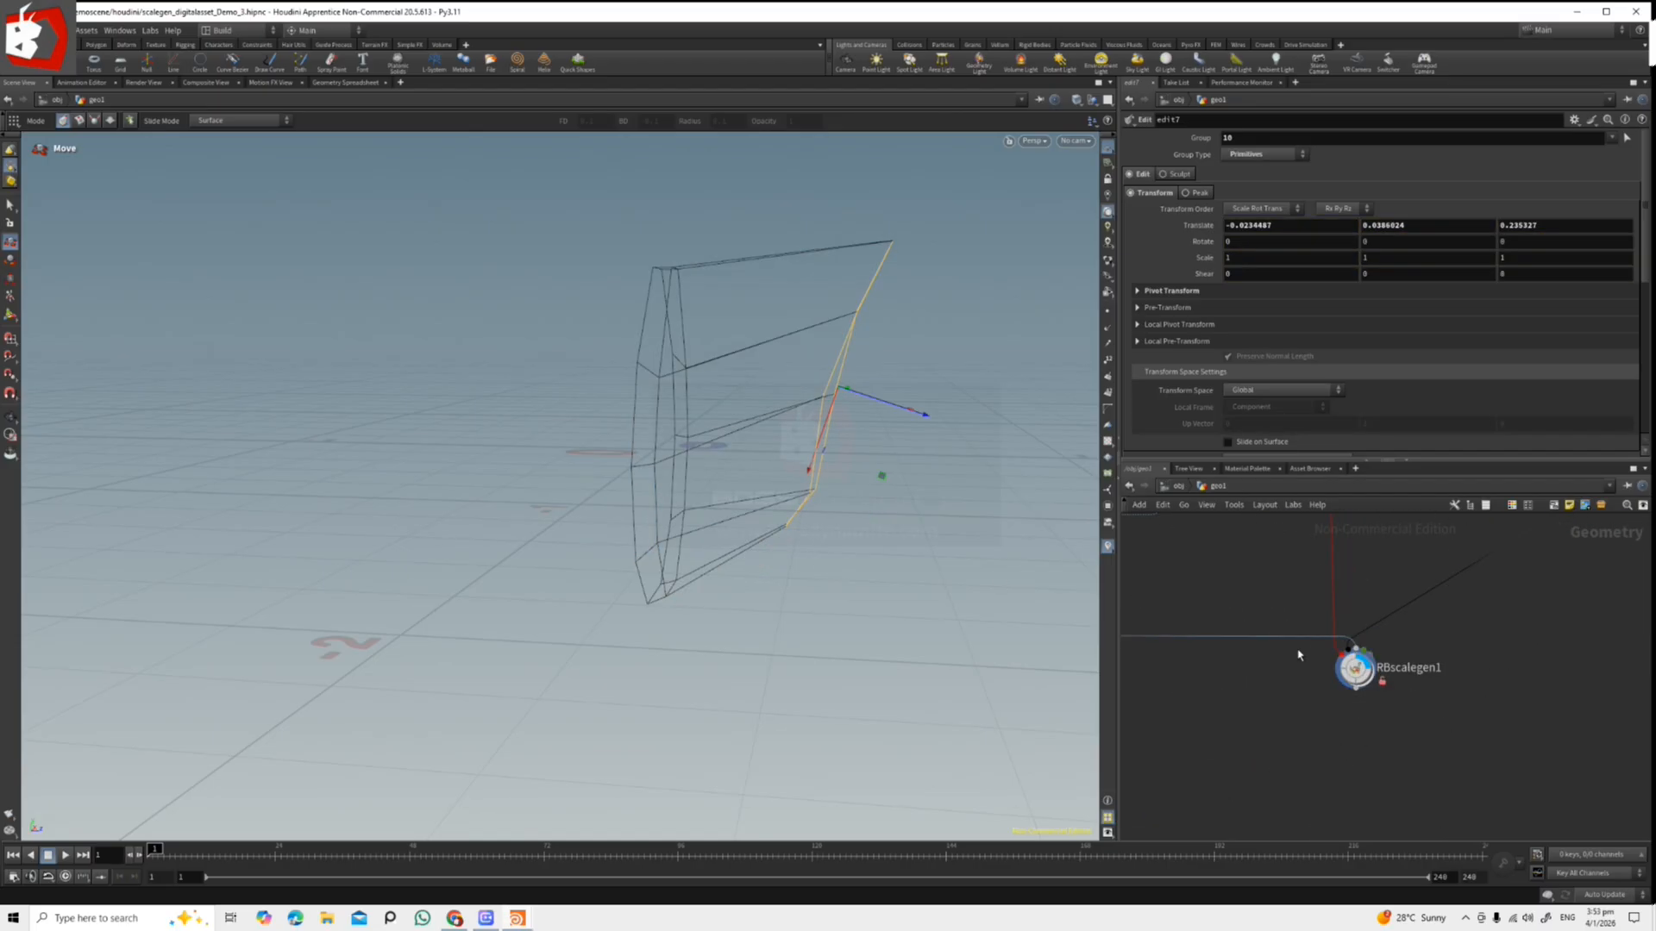
pyautogui.click(1352, 668)
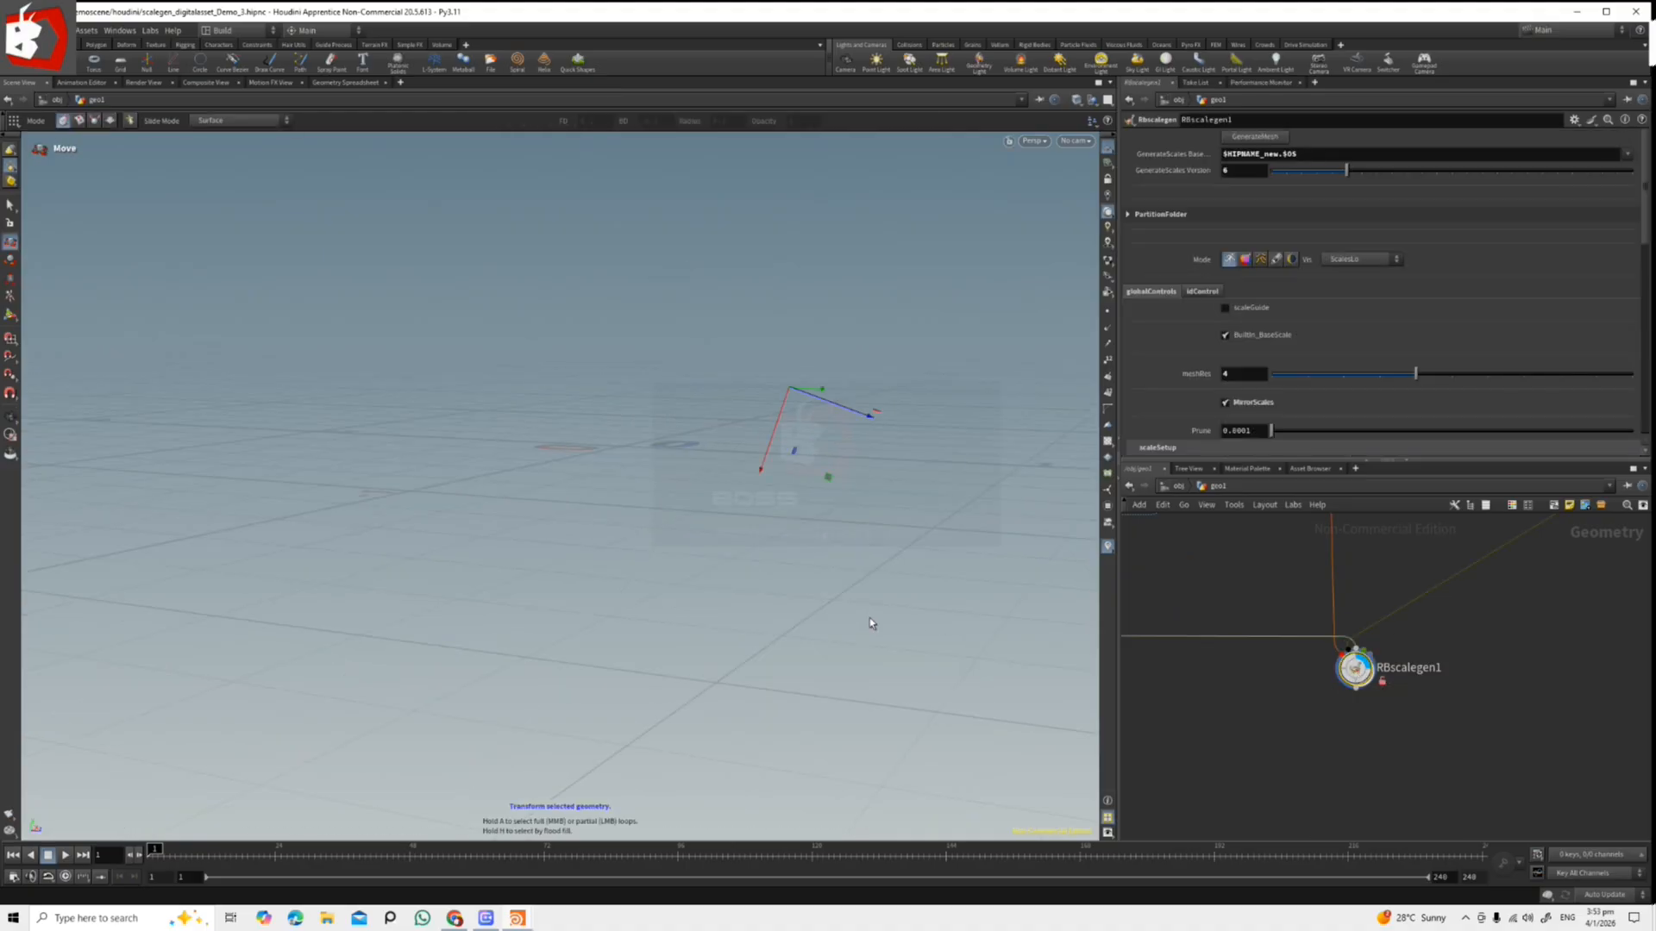
pyautogui.click(1357, 266)
pyautogui.click(1360, 331)
pyautogui.press('Escape')
pyautogui.moveTo(953, 591); pyautogui.dragTo(570, 420)
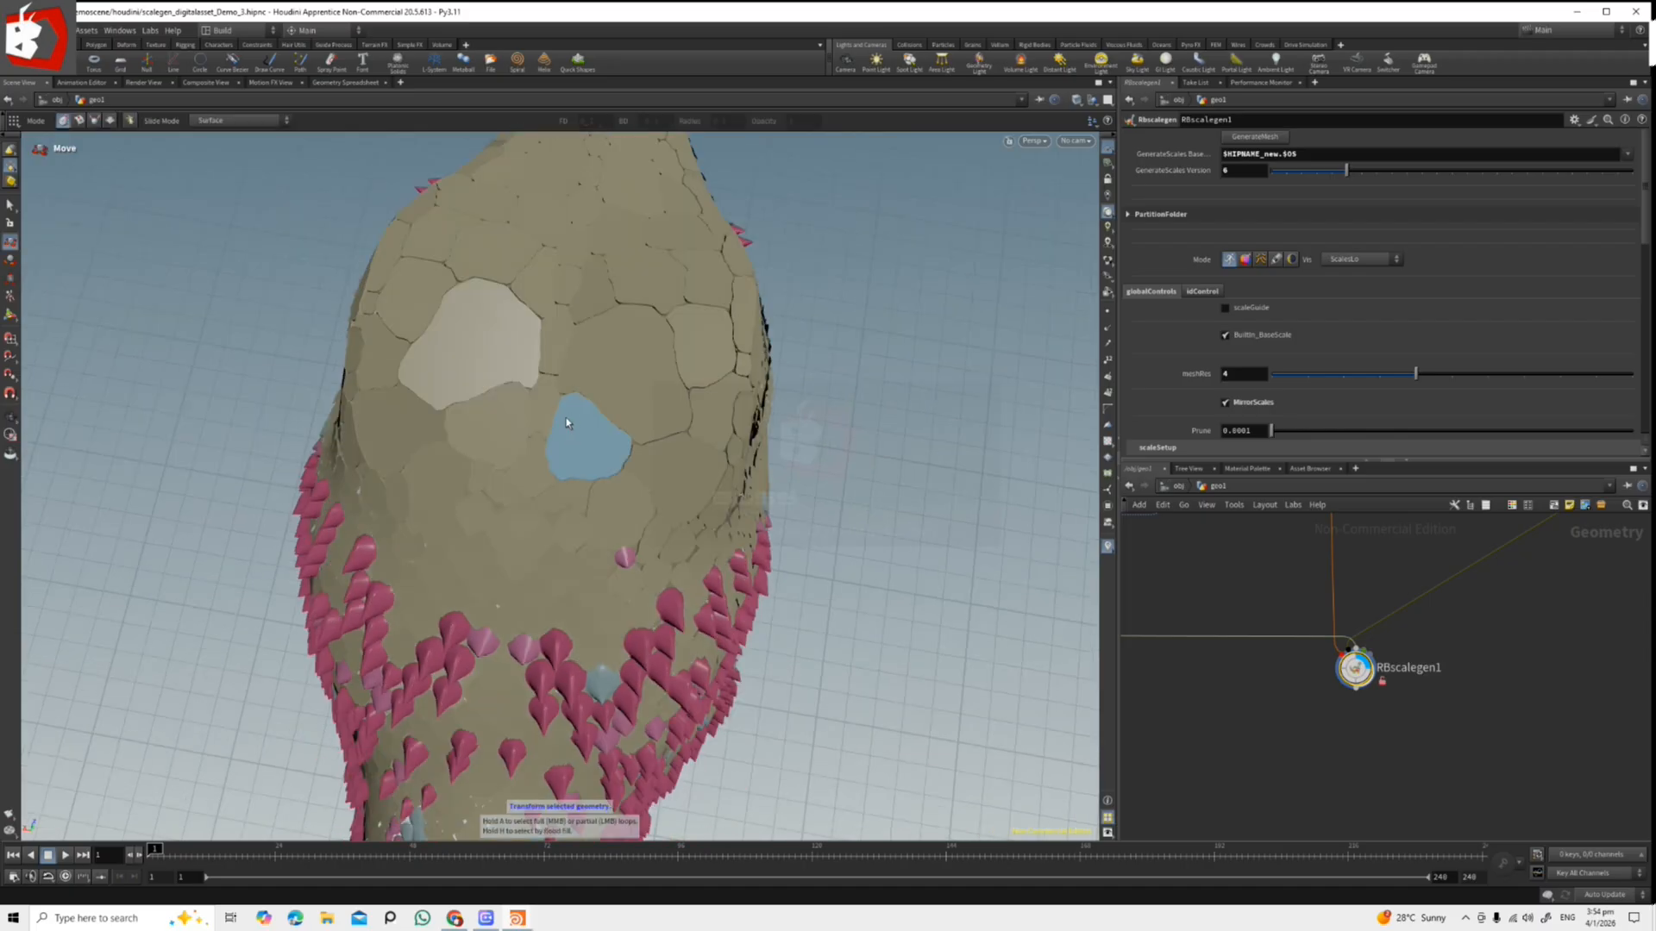
pyautogui.press('Escape')
pyautogui.moveTo(629, 556); pyautogui.dragTo(599, 443)
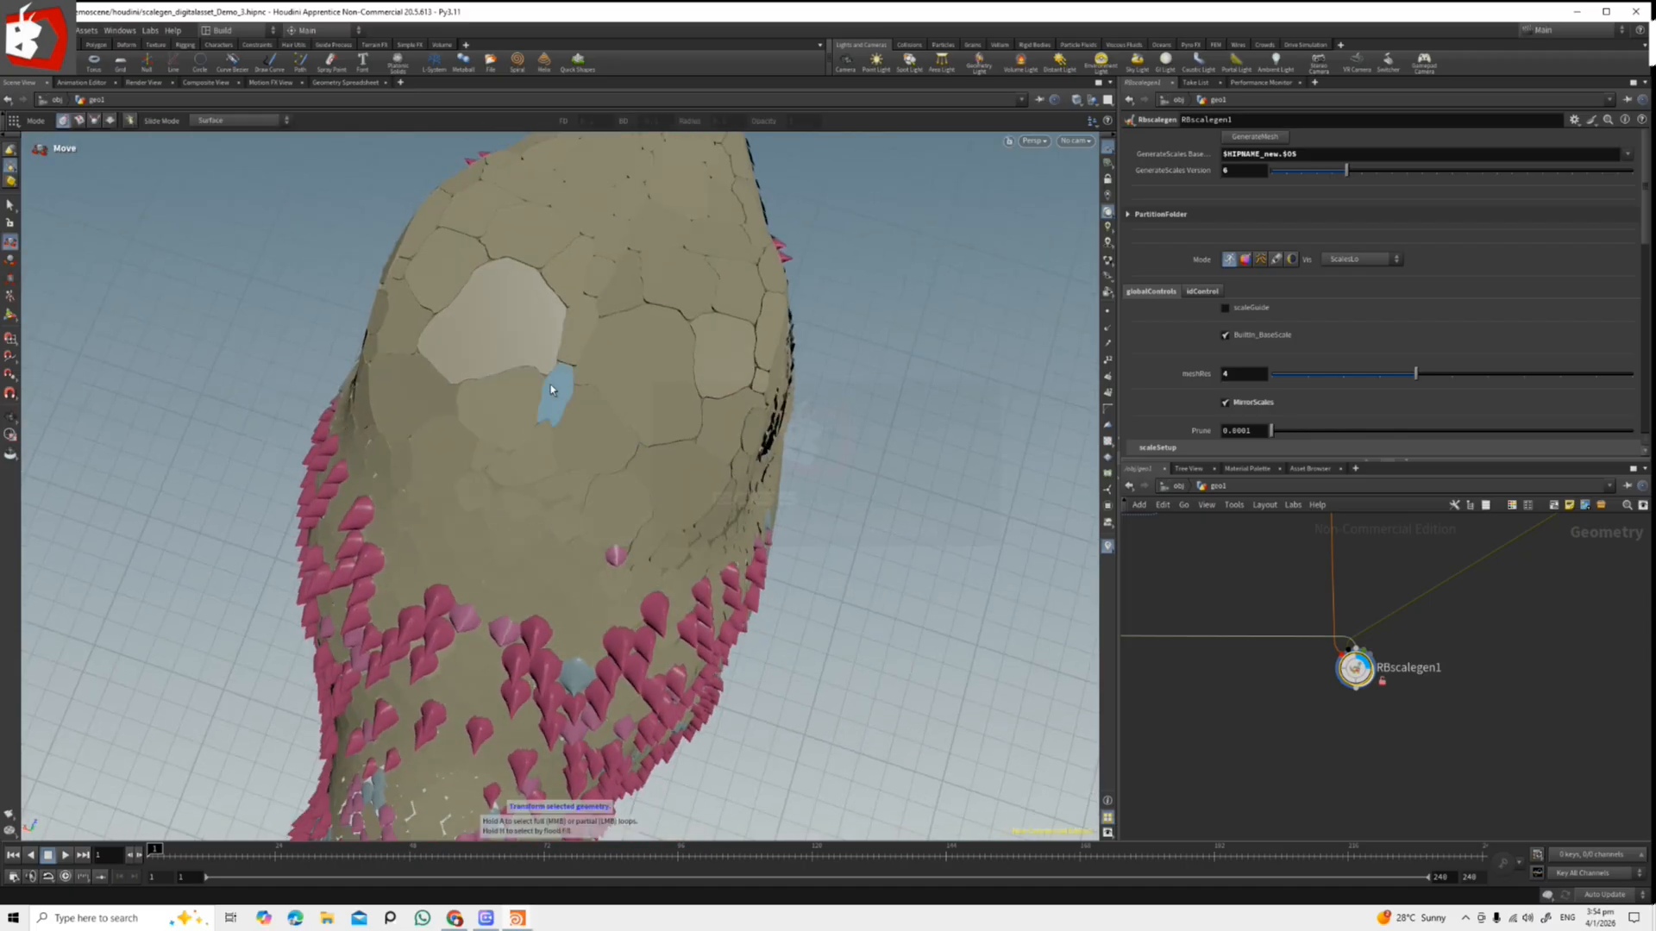
pyautogui.moveTo(622, 527); pyautogui.dragTo(690, 465)
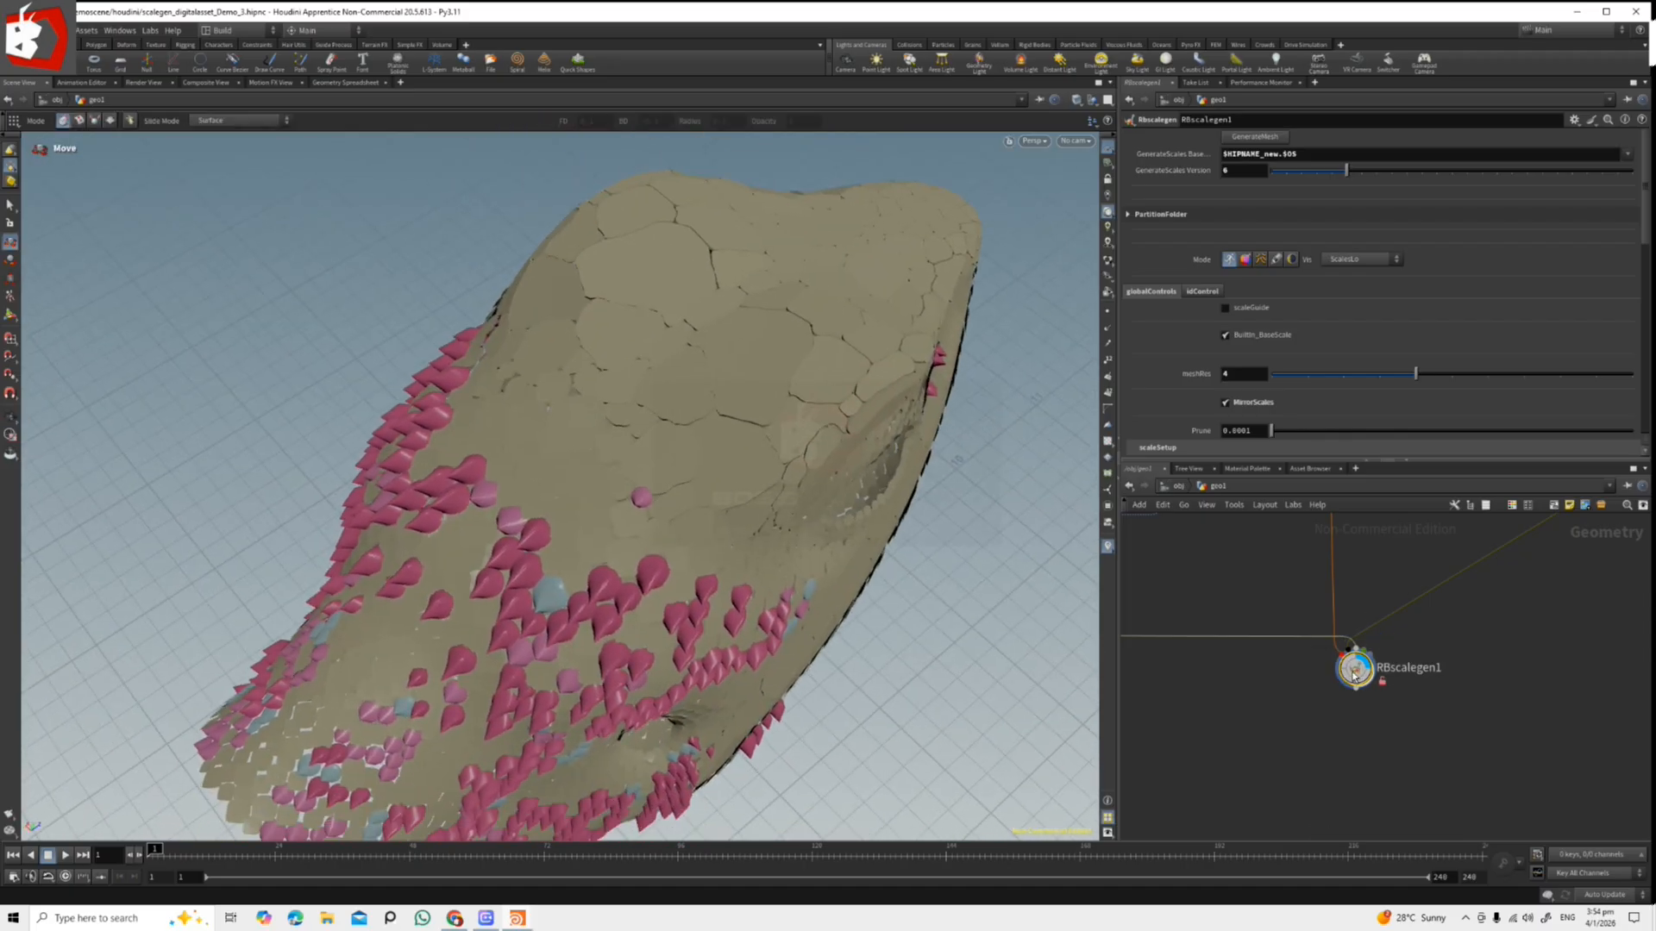
# Switch RBscalegen1 to ID curve mode and draw additional ID curves over the head and along the lower jaw.
pyautogui.scroll(-3, 1380, 638)
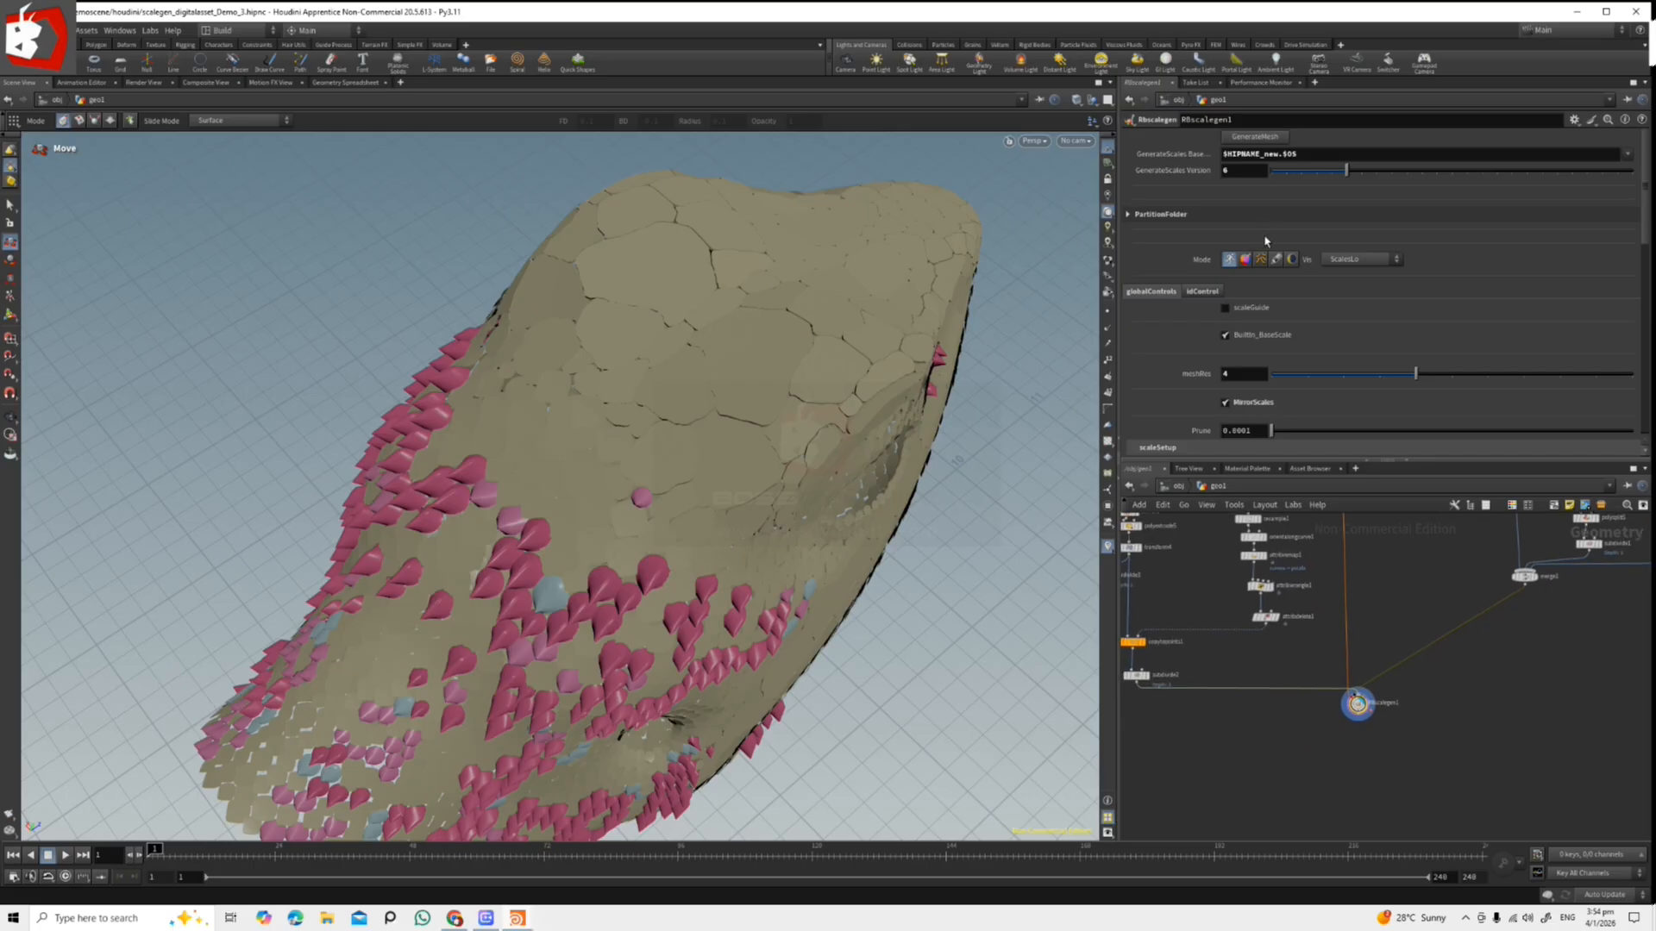
pyautogui.click(1278, 261)
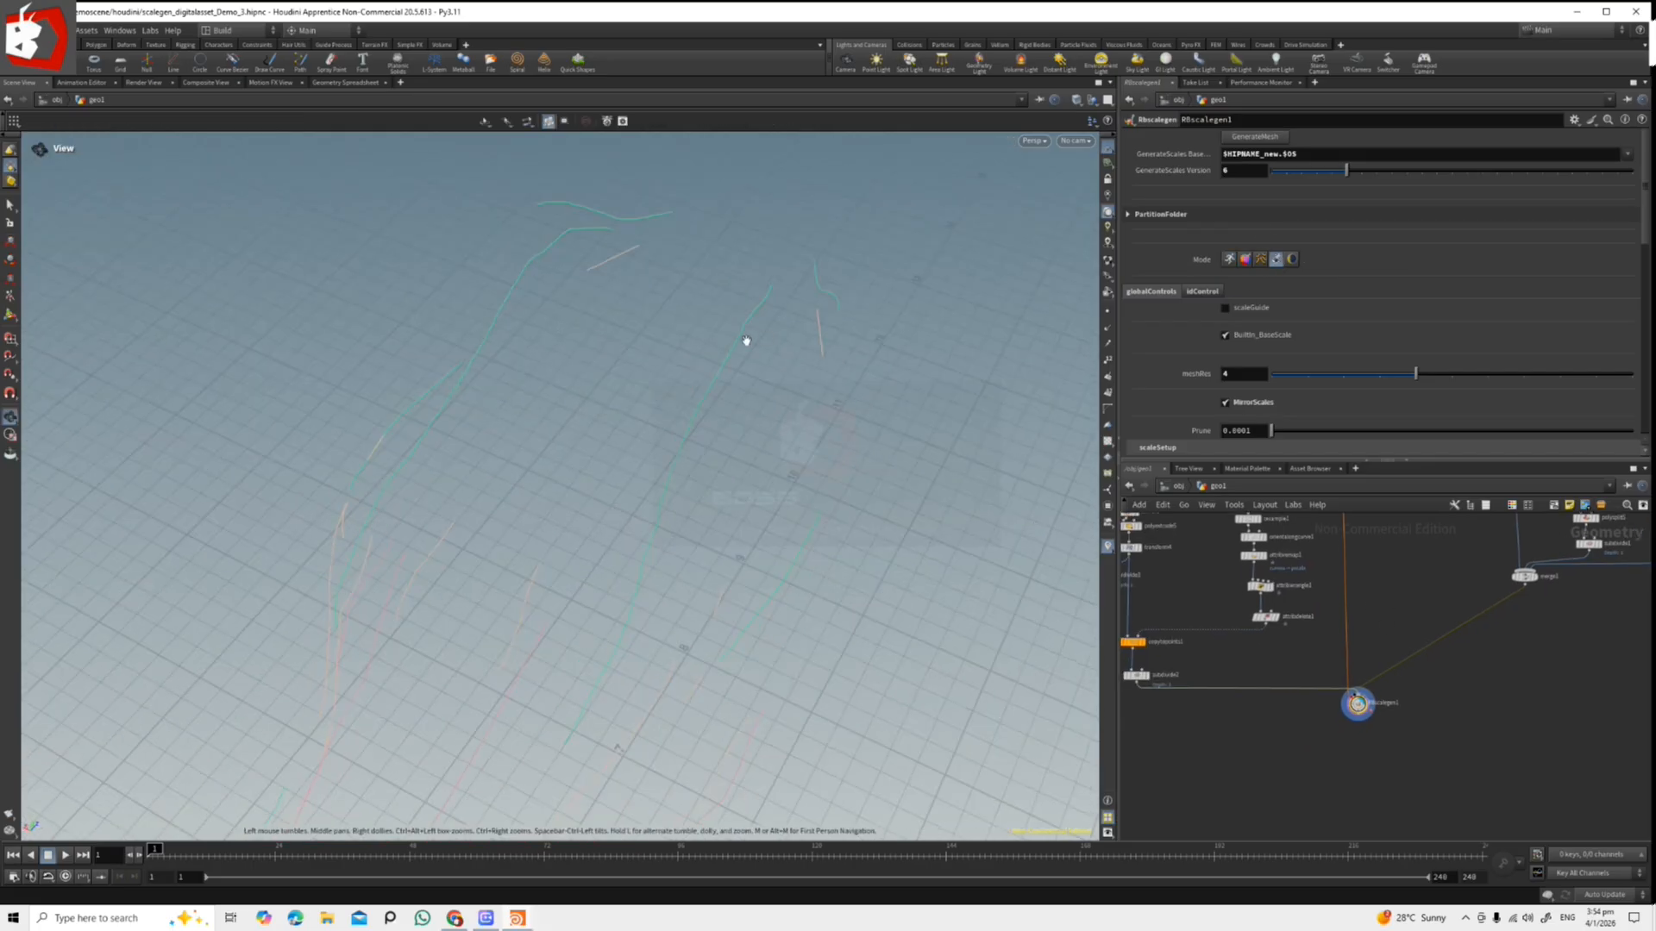
pyautogui.click(12, 317)
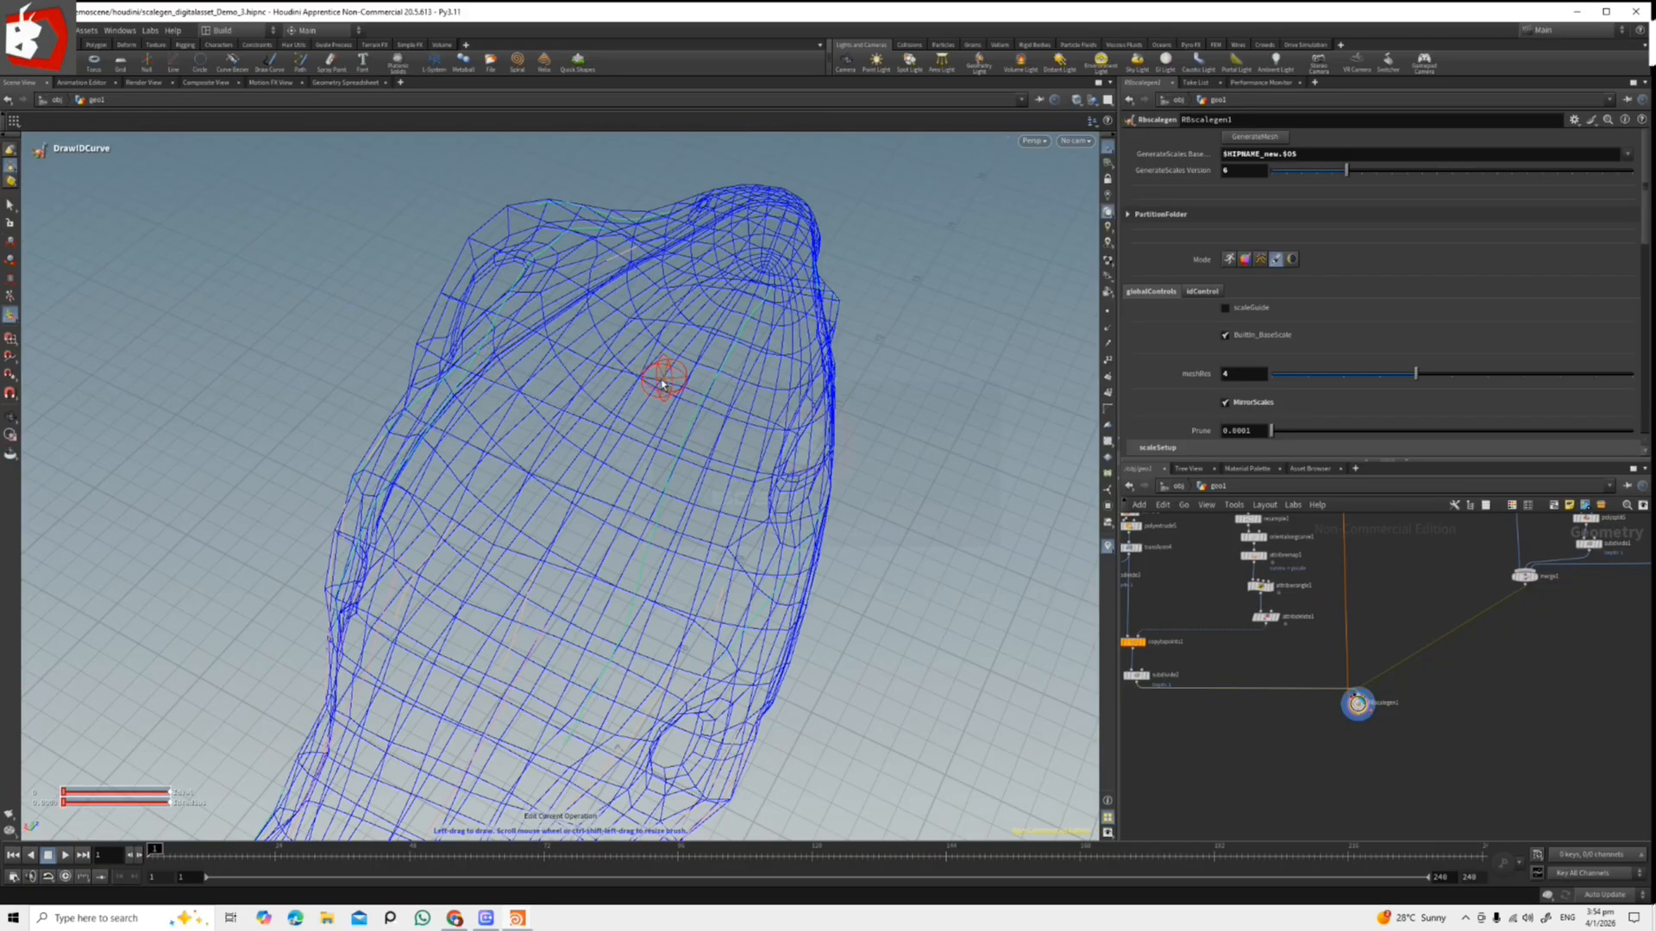
pyautogui.keyDown('alt'); pyautogui.moveTo(667, 380); pyautogui.dragTo(645, 366); pyautogui.keyUp('alt')
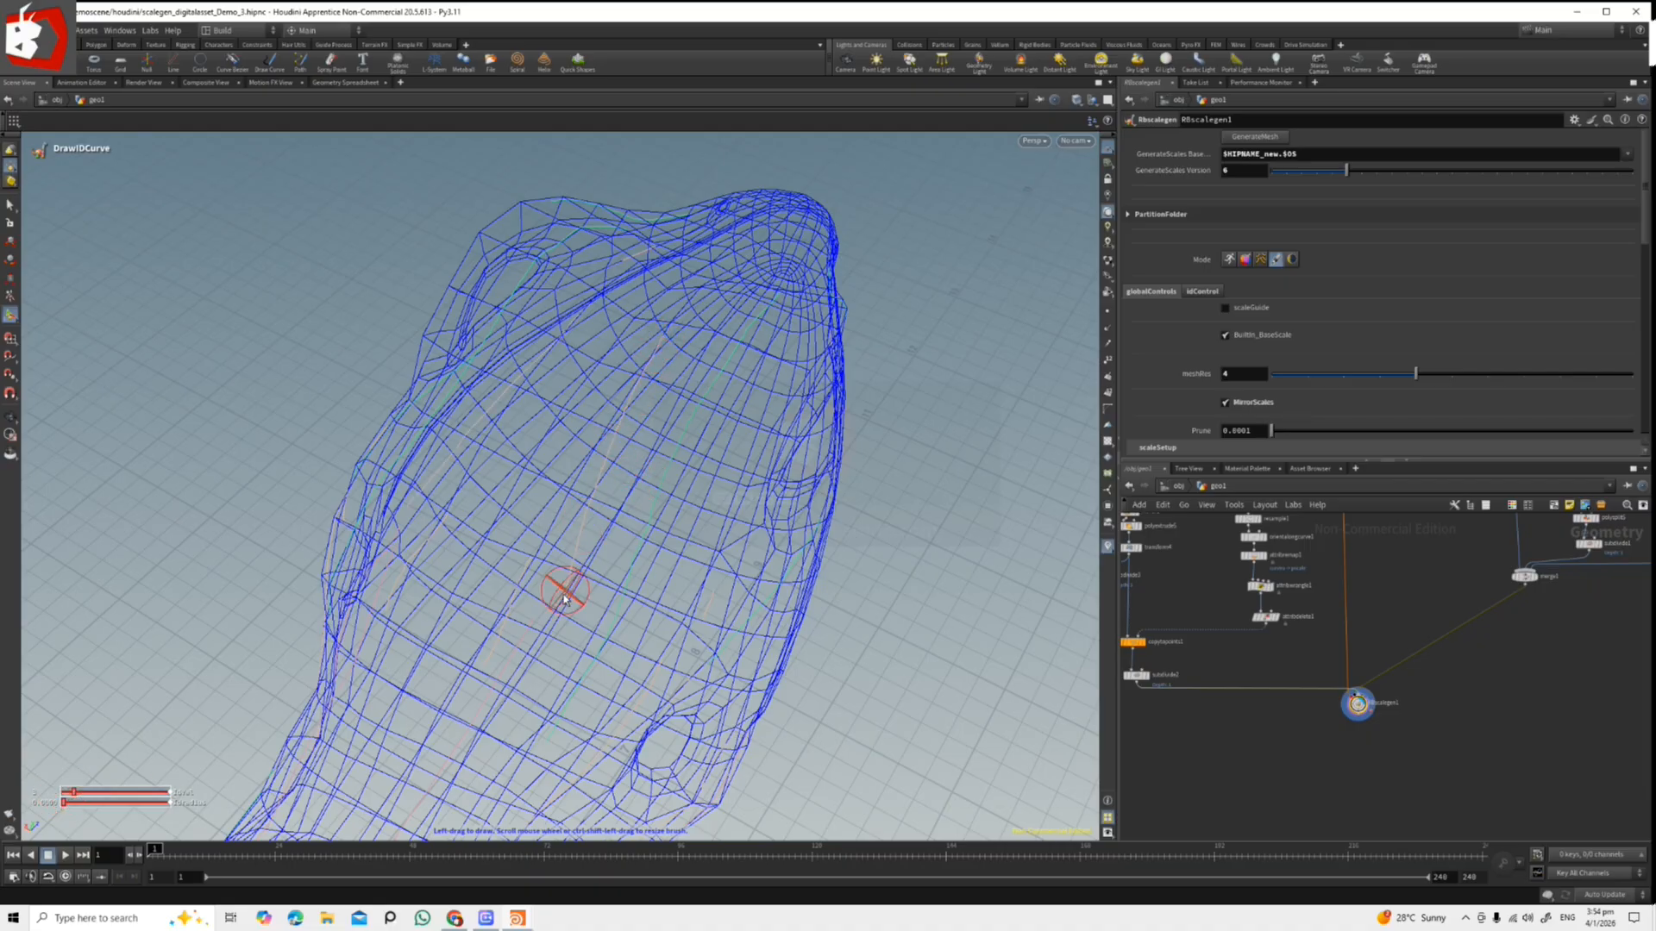
pyautogui.moveTo(774, 519)
pyautogui.keyDown('alt'); pyautogui.mouseDown()
pyautogui.moveTo(609, 473)
pyautogui.moveTo(727, 474)
pyautogui.moveTo(657, 447)
pyautogui.mouseUp(); pyautogui.keyUp('alt')
pyautogui.moveTo(778, 551)
pyautogui.keyDown('alt'); pyautogui.mouseDown()
pyautogui.moveTo(857, 540)
pyautogui.moveTo(804, 561)
pyautogui.moveTo(916, 480)
pyautogui.moveTo(729, 446)
pyautogui.moveTo(580, 507)
pyautogui.moveTo(780, 484)
pyautogui.moveTo(827, 499)
pyautogui.moveTo(848, 446)
pyautogui.mouseUp(); pyautogui.keyUp('alt')
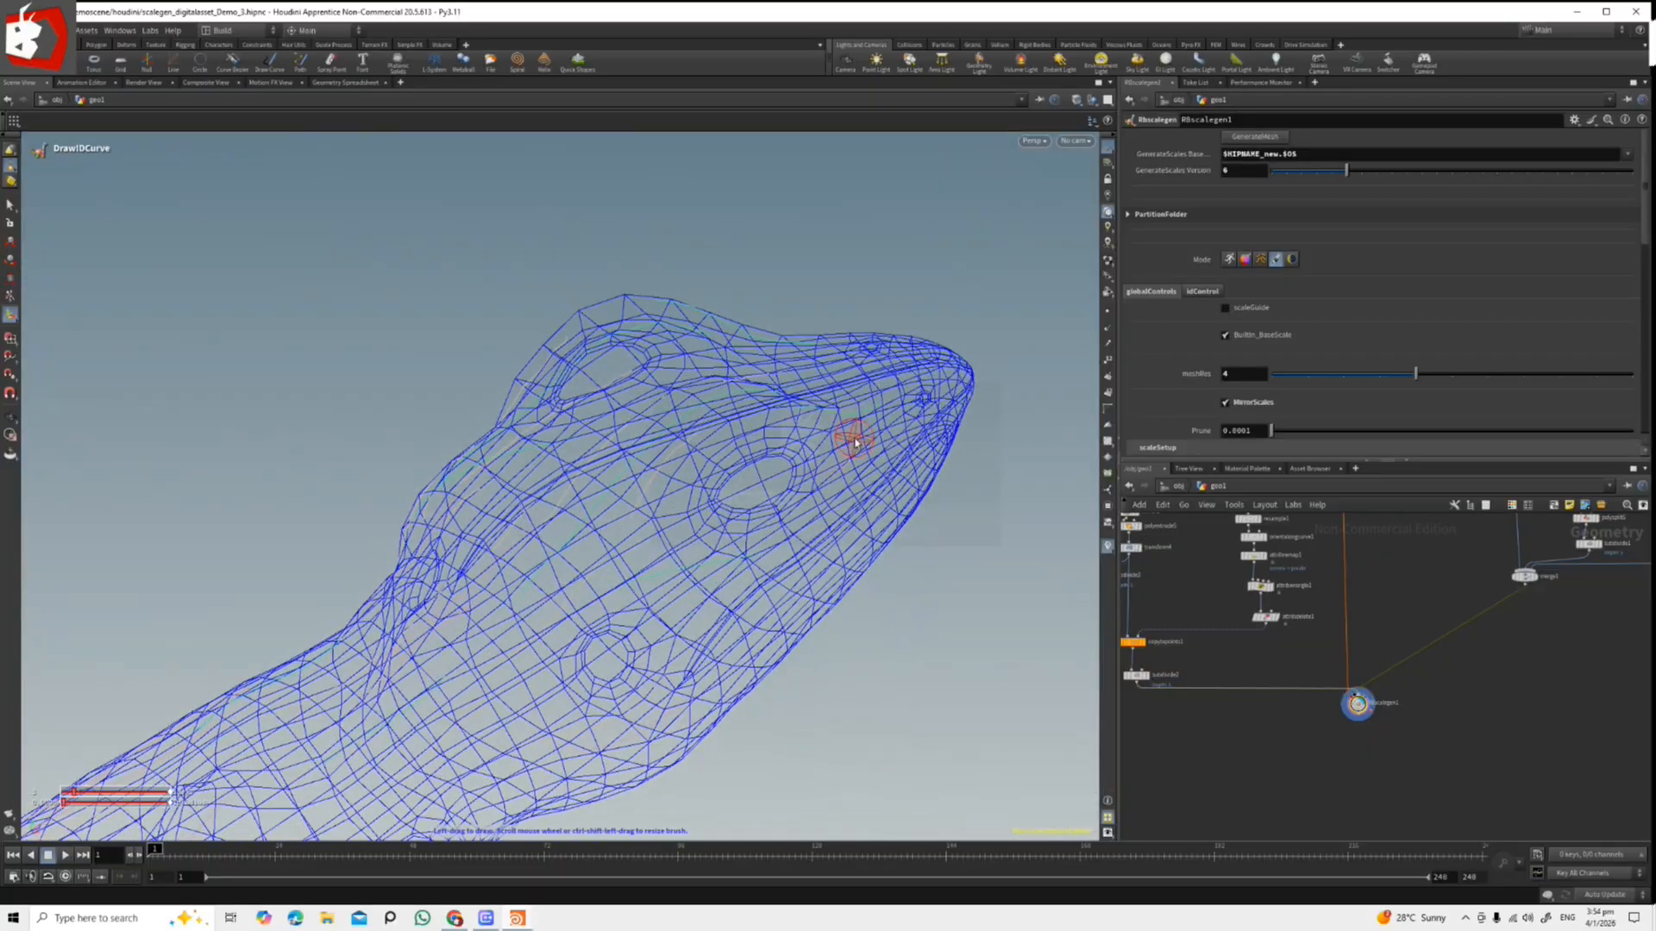
pyautogui.moveTo(653, 554)
pyautogui.keyDown('alt'); pyautogui.mouseDown()
pyautogui.moveTo(843, 629)
pyautogui.moveTo(702, 634)
pyautogui.moveTo(581, 585)
pyautogui.moveTo(787, 603)
pyautogui.moveTo(1035, 595)
pyautogui.mouseUp(); pyautogui.keyUp('alt')
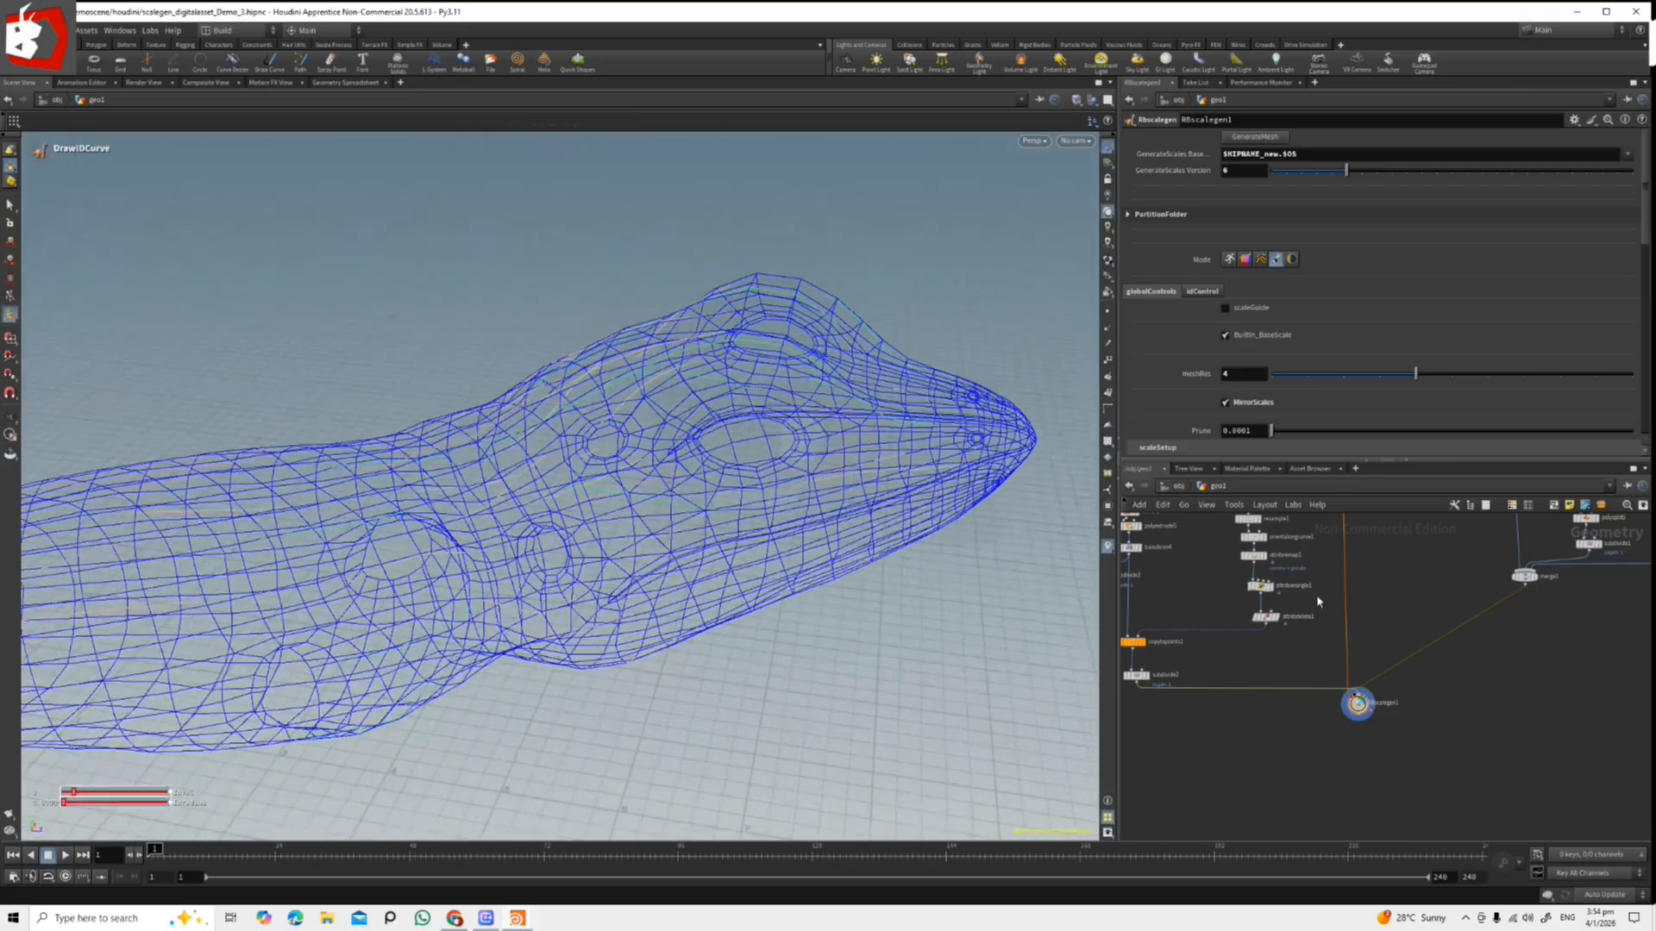
# Return RBscalegen1 to the ScalesLo output and set IDpercent to 75.3 in the idControl settings.
pyautogui.click(1231, 260)
pyautogui.click(1342, 324)
pyautogui.moveTo(776, 529); pyautogui.dragTo(741, 466)
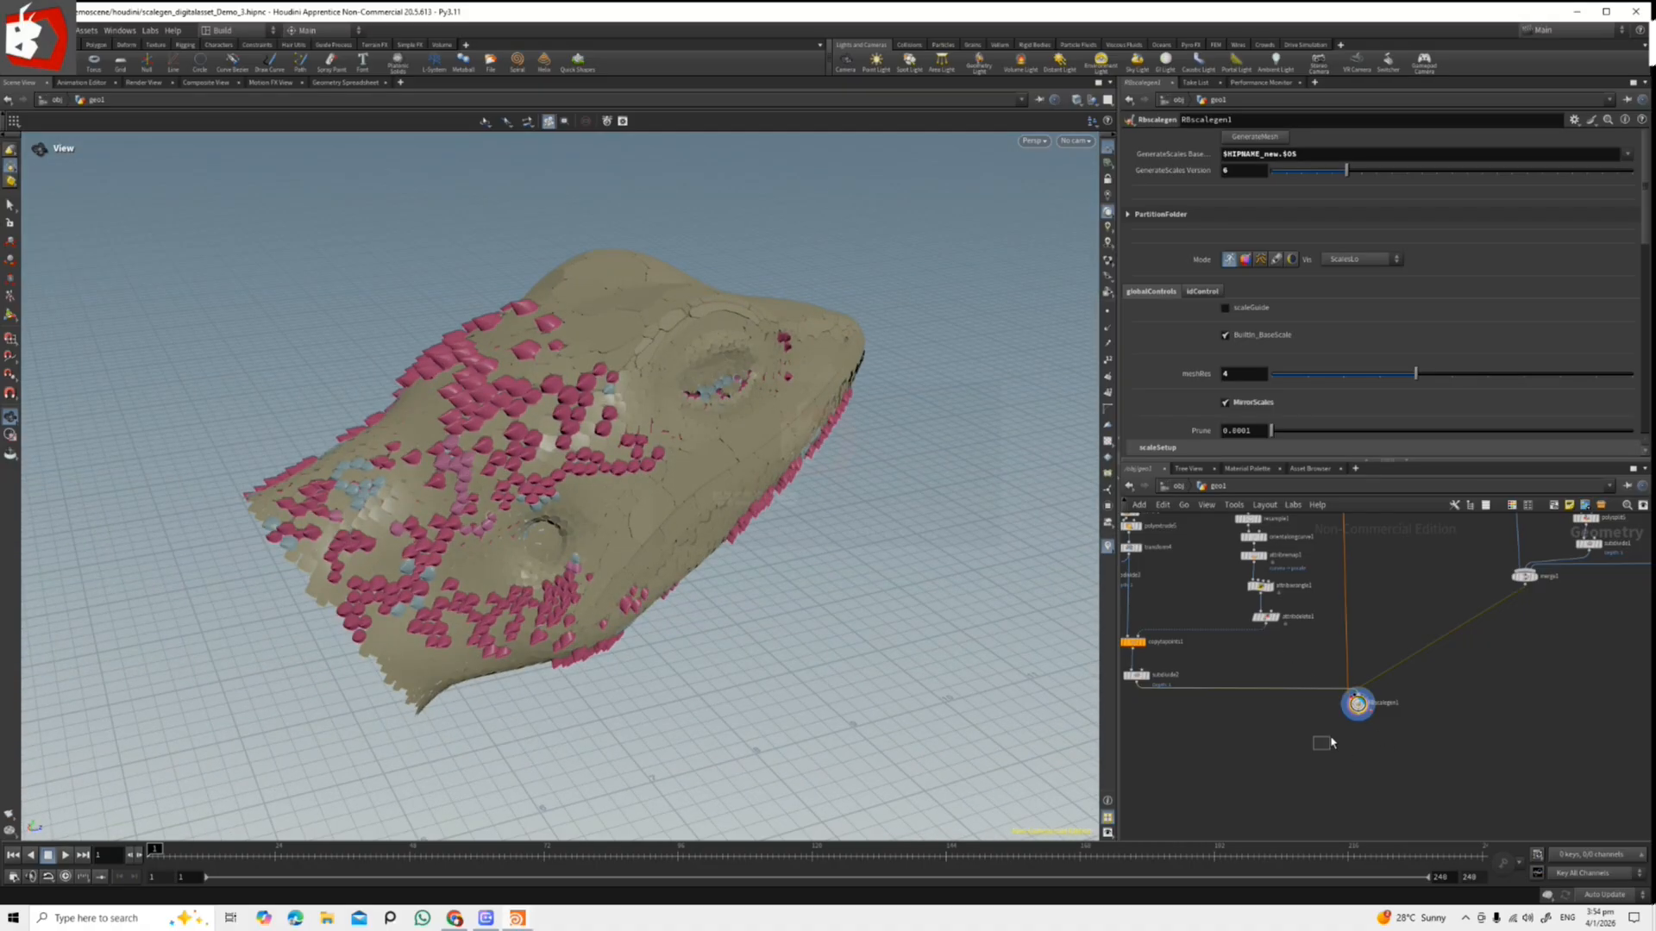
pyautogui.click(1200, 292)
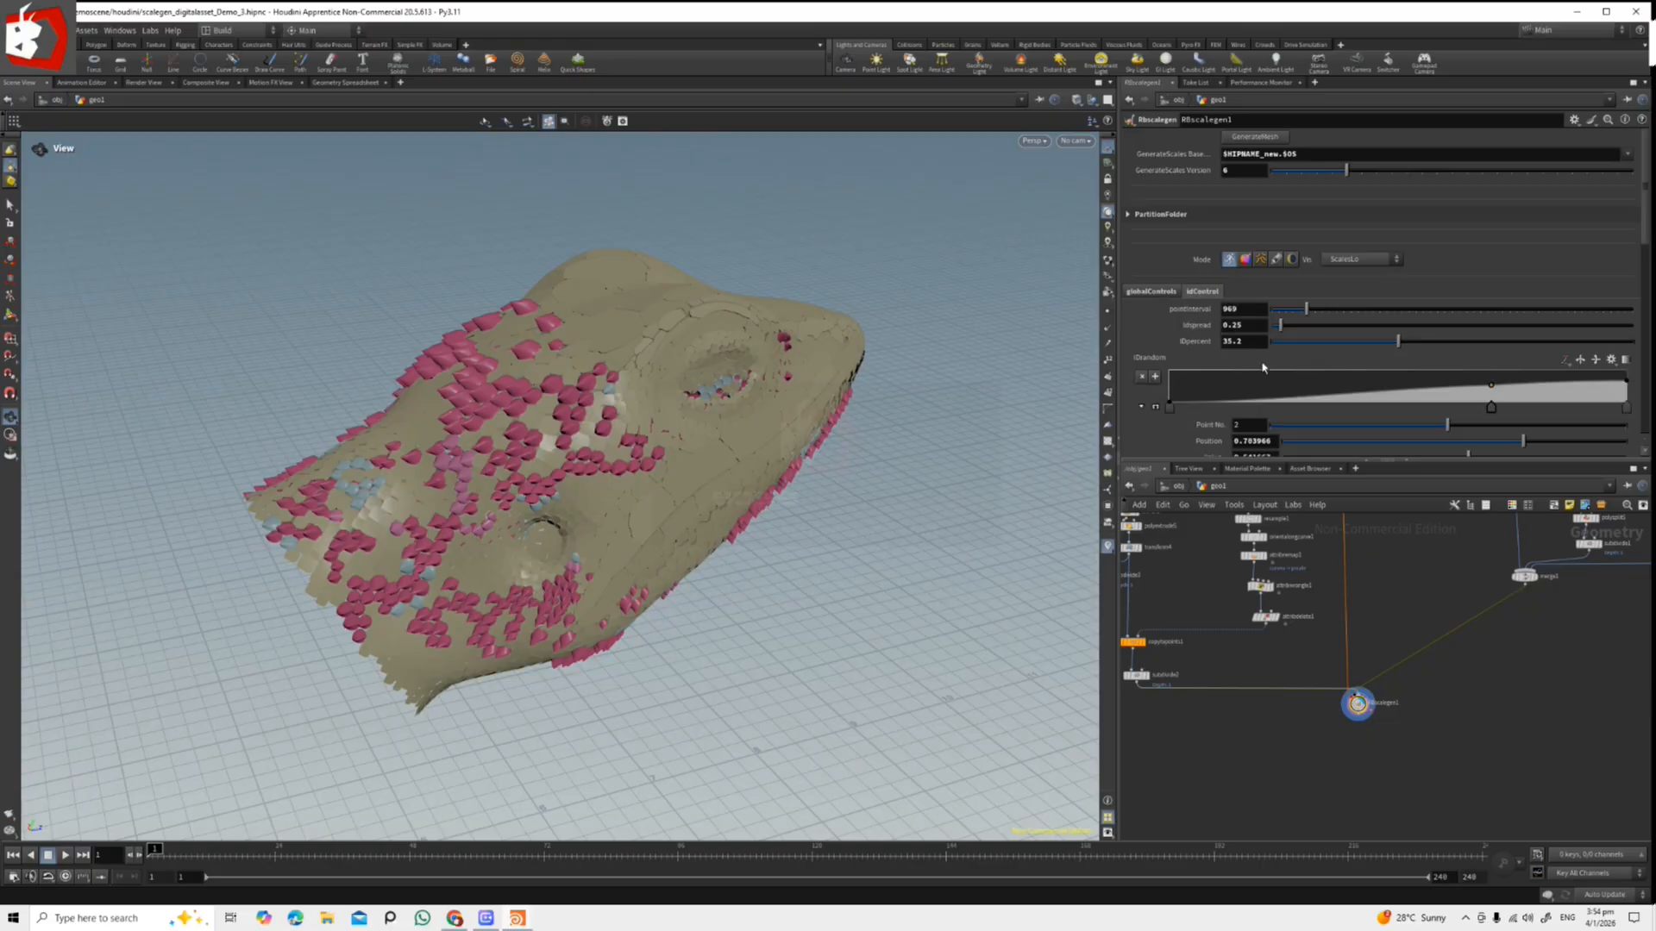
pyautogui.moveTo(1448, 351); pyautogui.dragTo(1543, 354)
pyautogui.moveTo(716, 518); pyautogui.dragTo(685, 538)
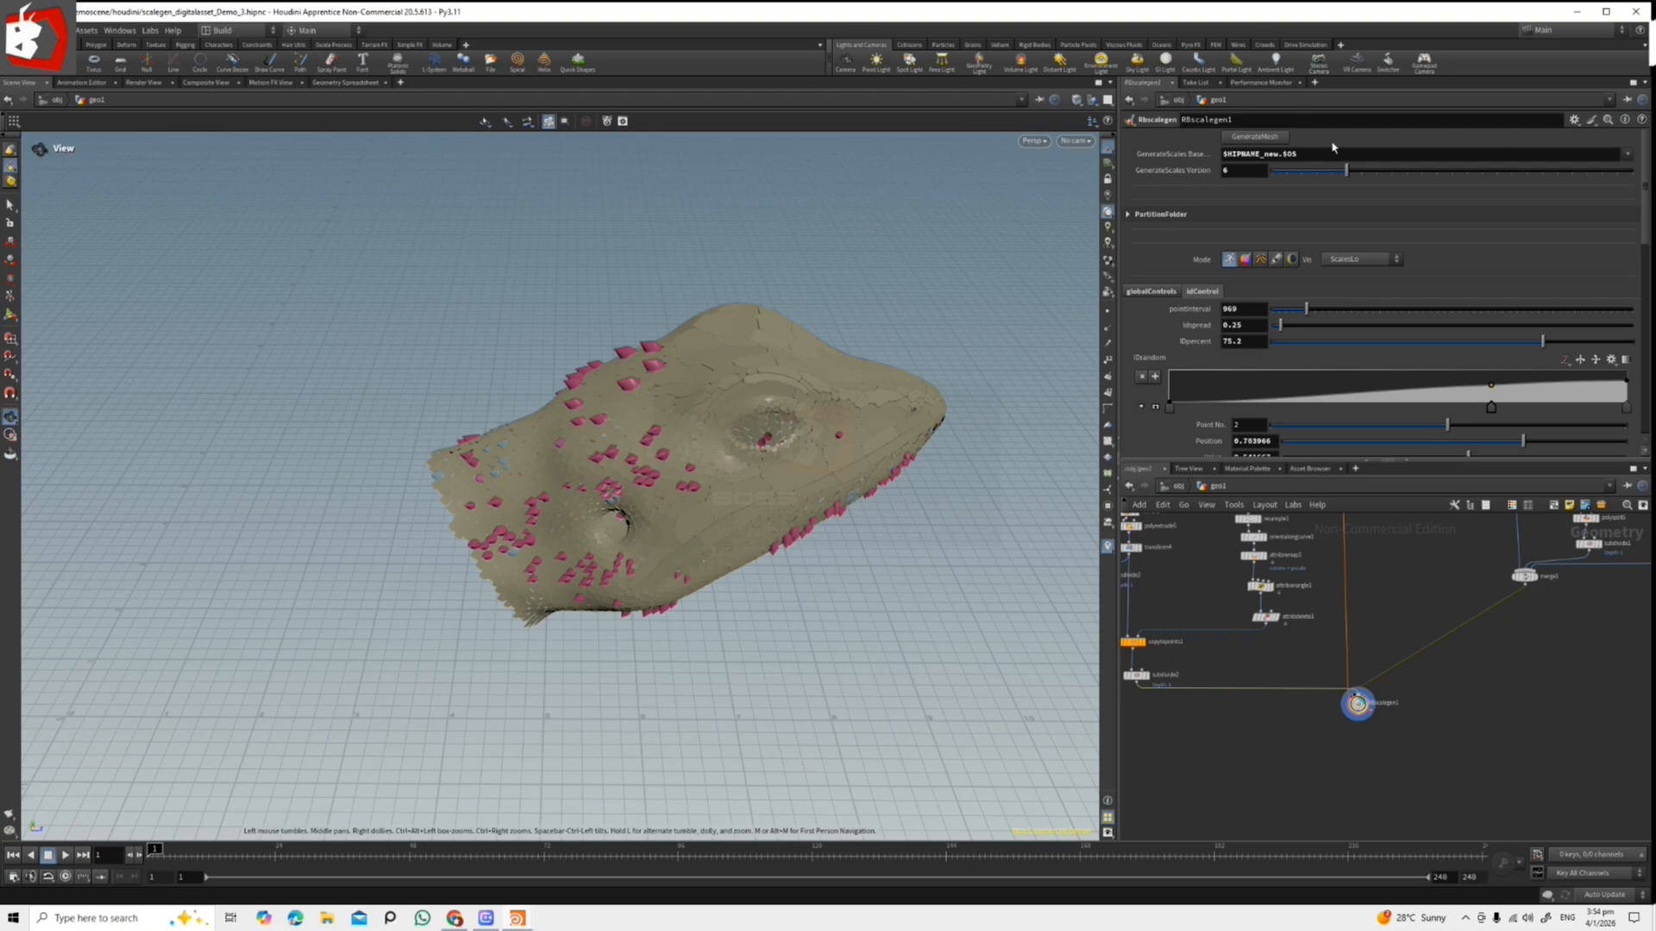
# Switch the output to GENscales and generate the scale mesh as version 7.
pyautogui.click(1376, 260)
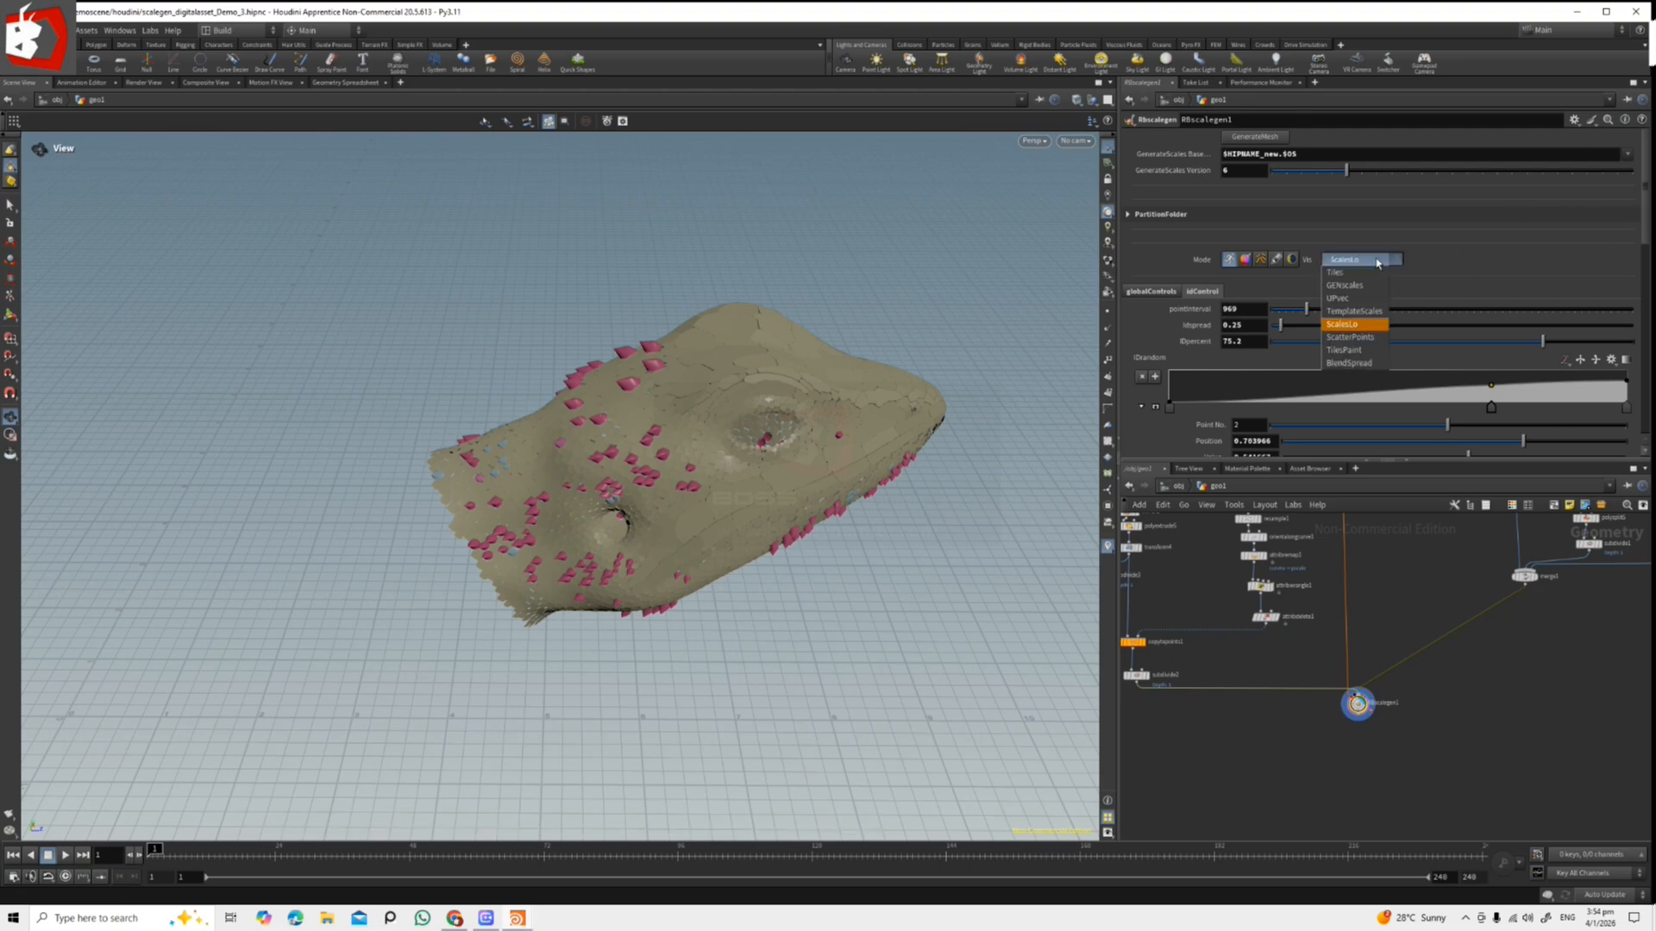
pyautogui.click(1352, 284)
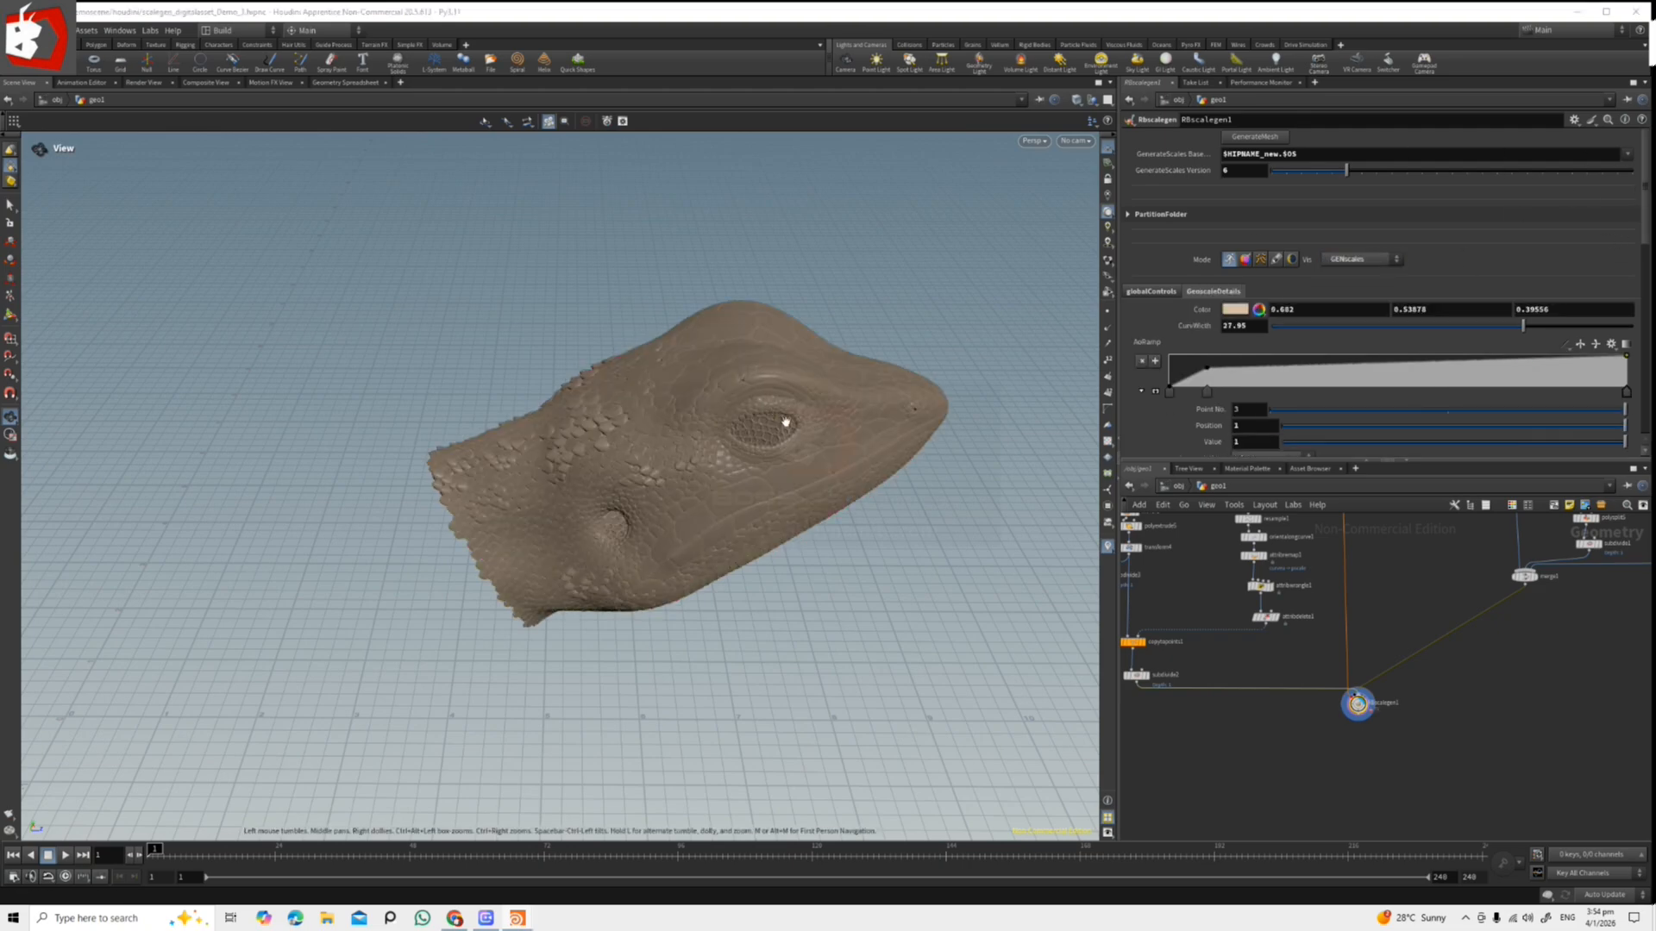
pyautogui.moveTo(783, 422)
pyautogui.mouseDown()
pyautogui.moveTo(802, 432)
pyautogui.moveTo(794, 417)
pyautogui.mouseUp()
pyautogui.scroll(1, 794, 417)
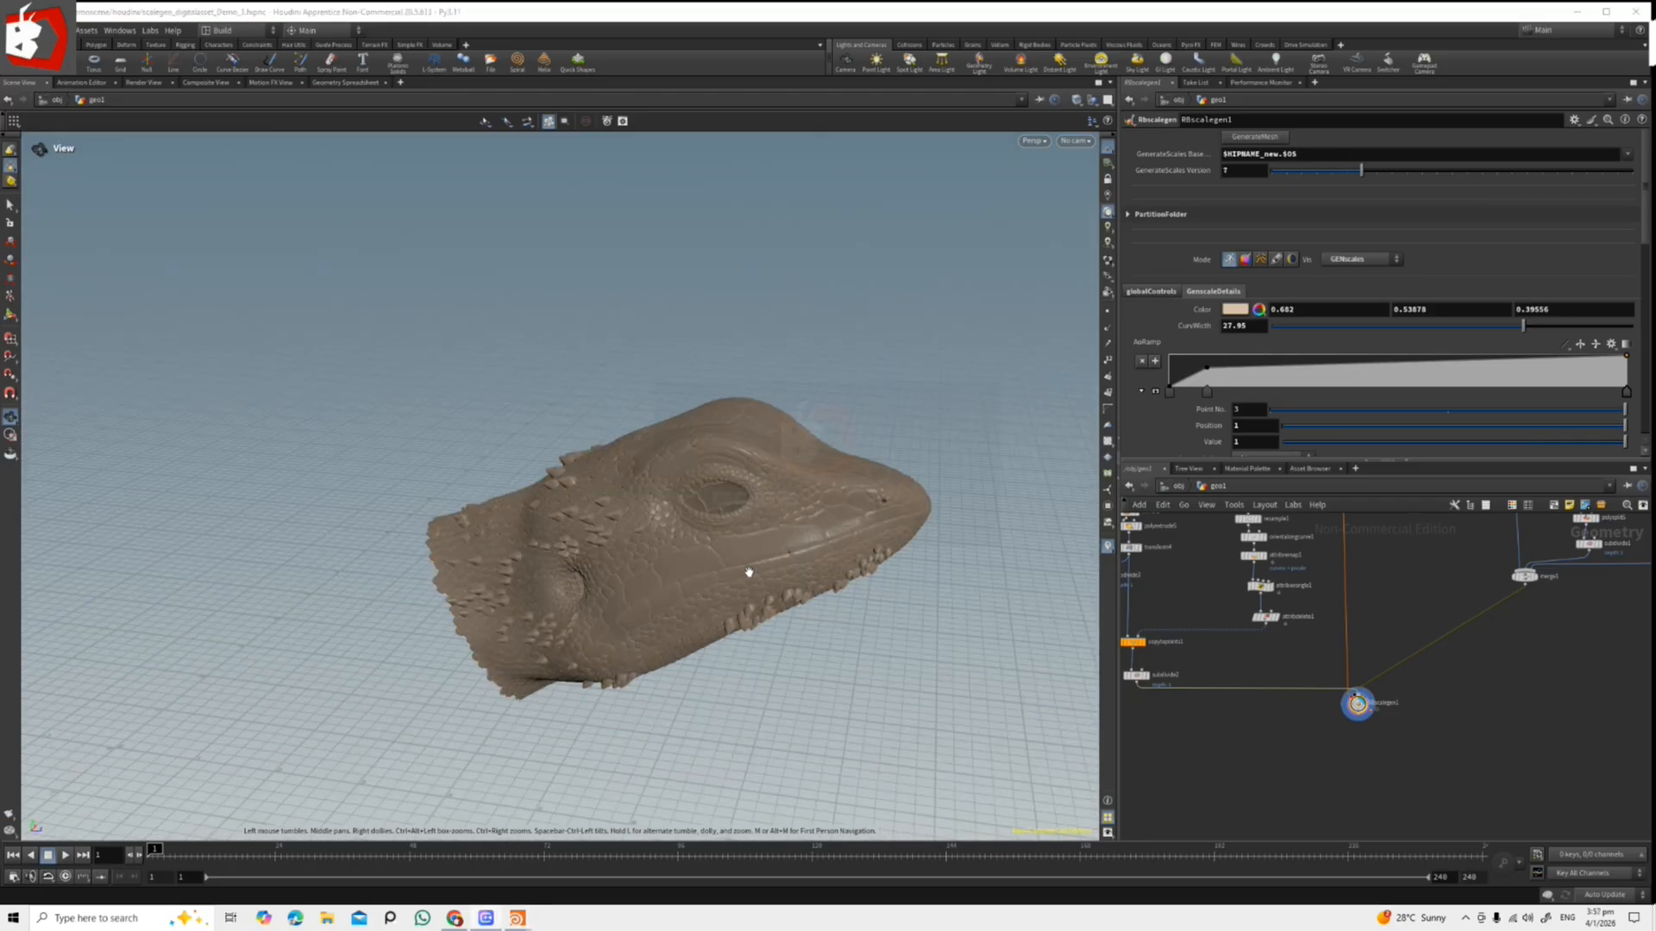
# Examine the generated scales around the neck, eye and jaw from several angles.
pyautogui.moveTo(794, 673); pyautogui.dragTo(742, 562)
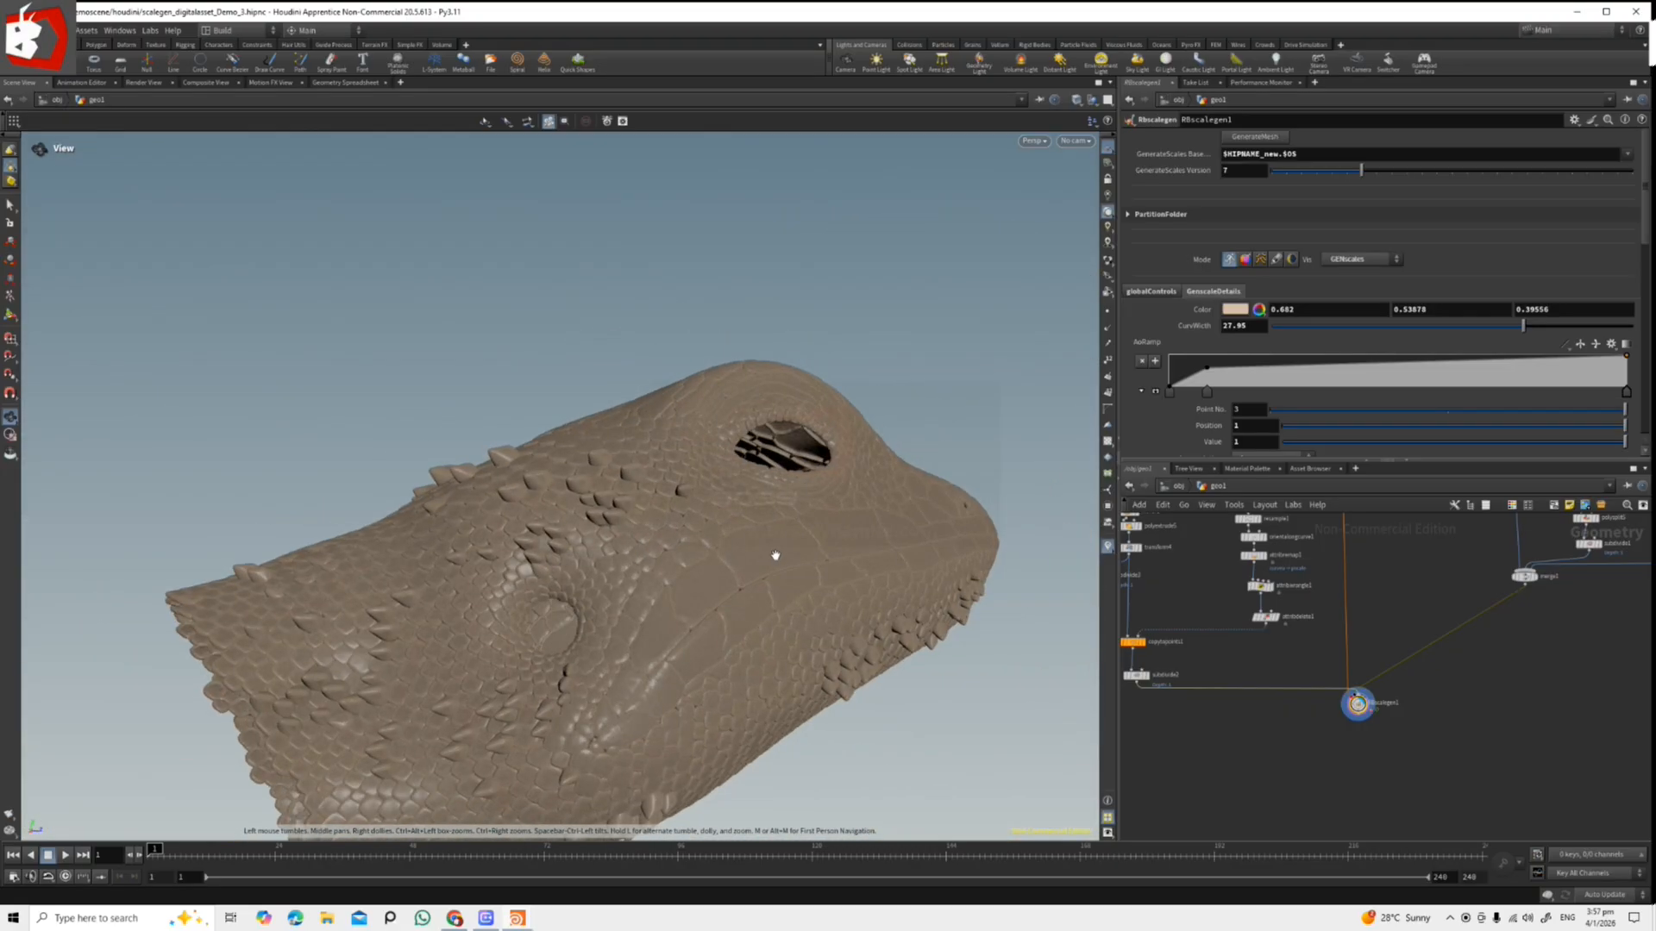
pyautogui.moveTo(552, 510); pyautogui.dragTo(648, 436)
pyautogui.moveTo(518, 586); pyautogui.dragTo(677, 516)
pyautogui.moveTo(842, 480); pyautogui.dragTo(742, 487)
# Review the GENscales and globalControls settings against the generated scales, and switch the output back to ScalesLo.
pyautogui.scroll(-2, 1634, 152)
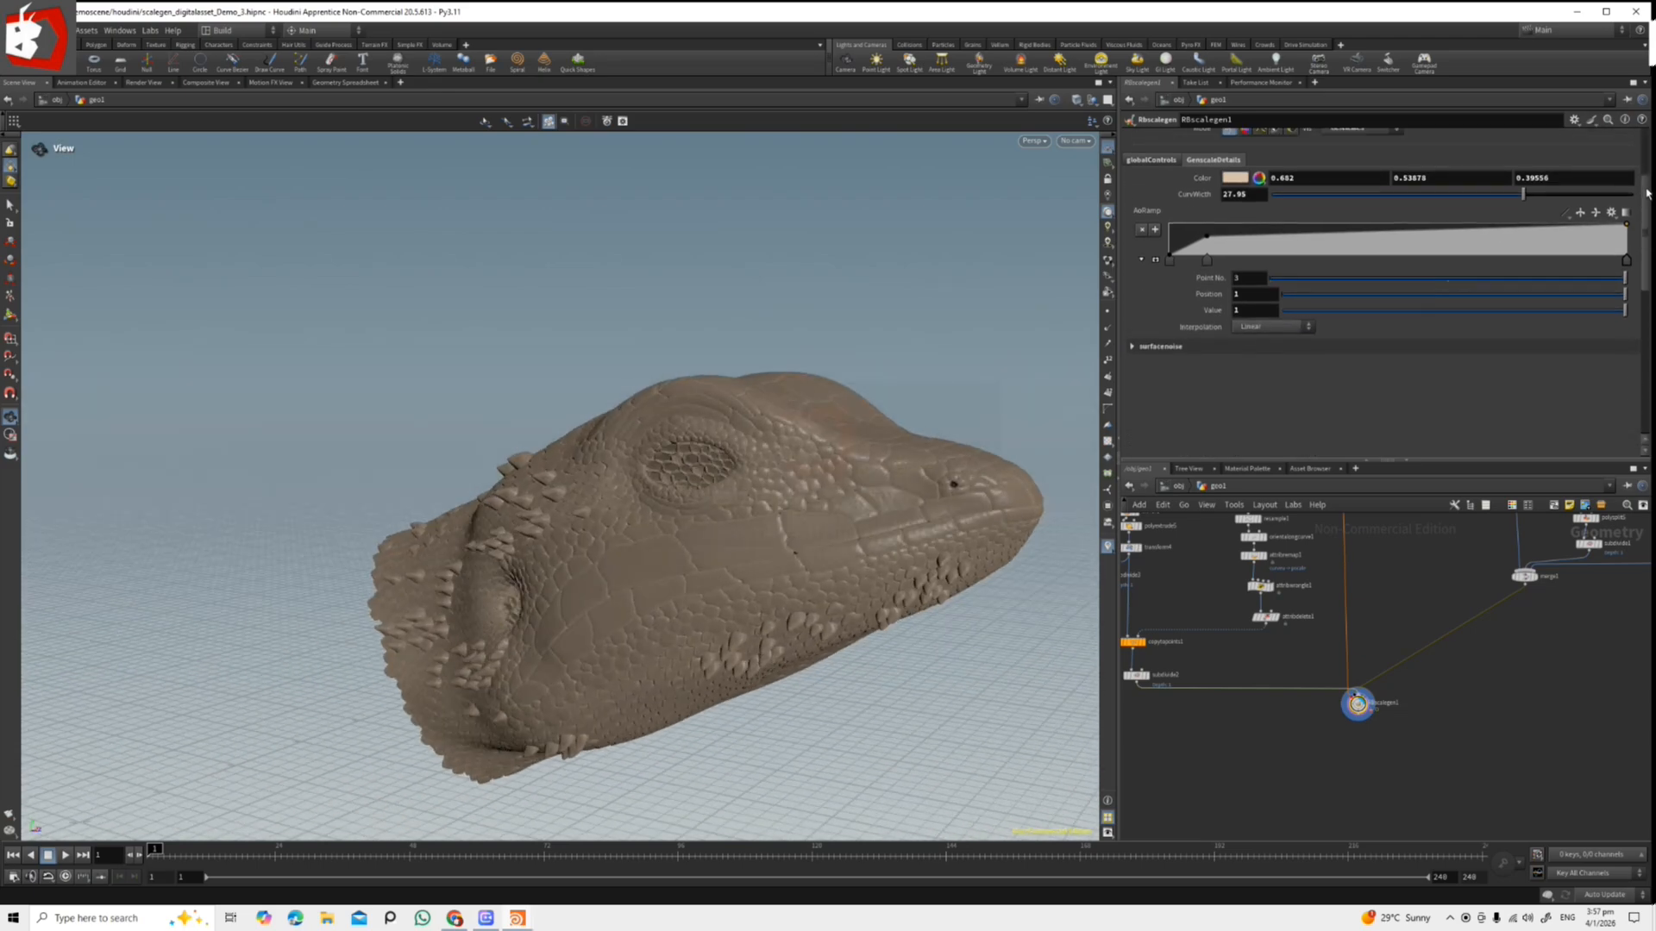
pyautogui.scroll(1, 1652, 156)
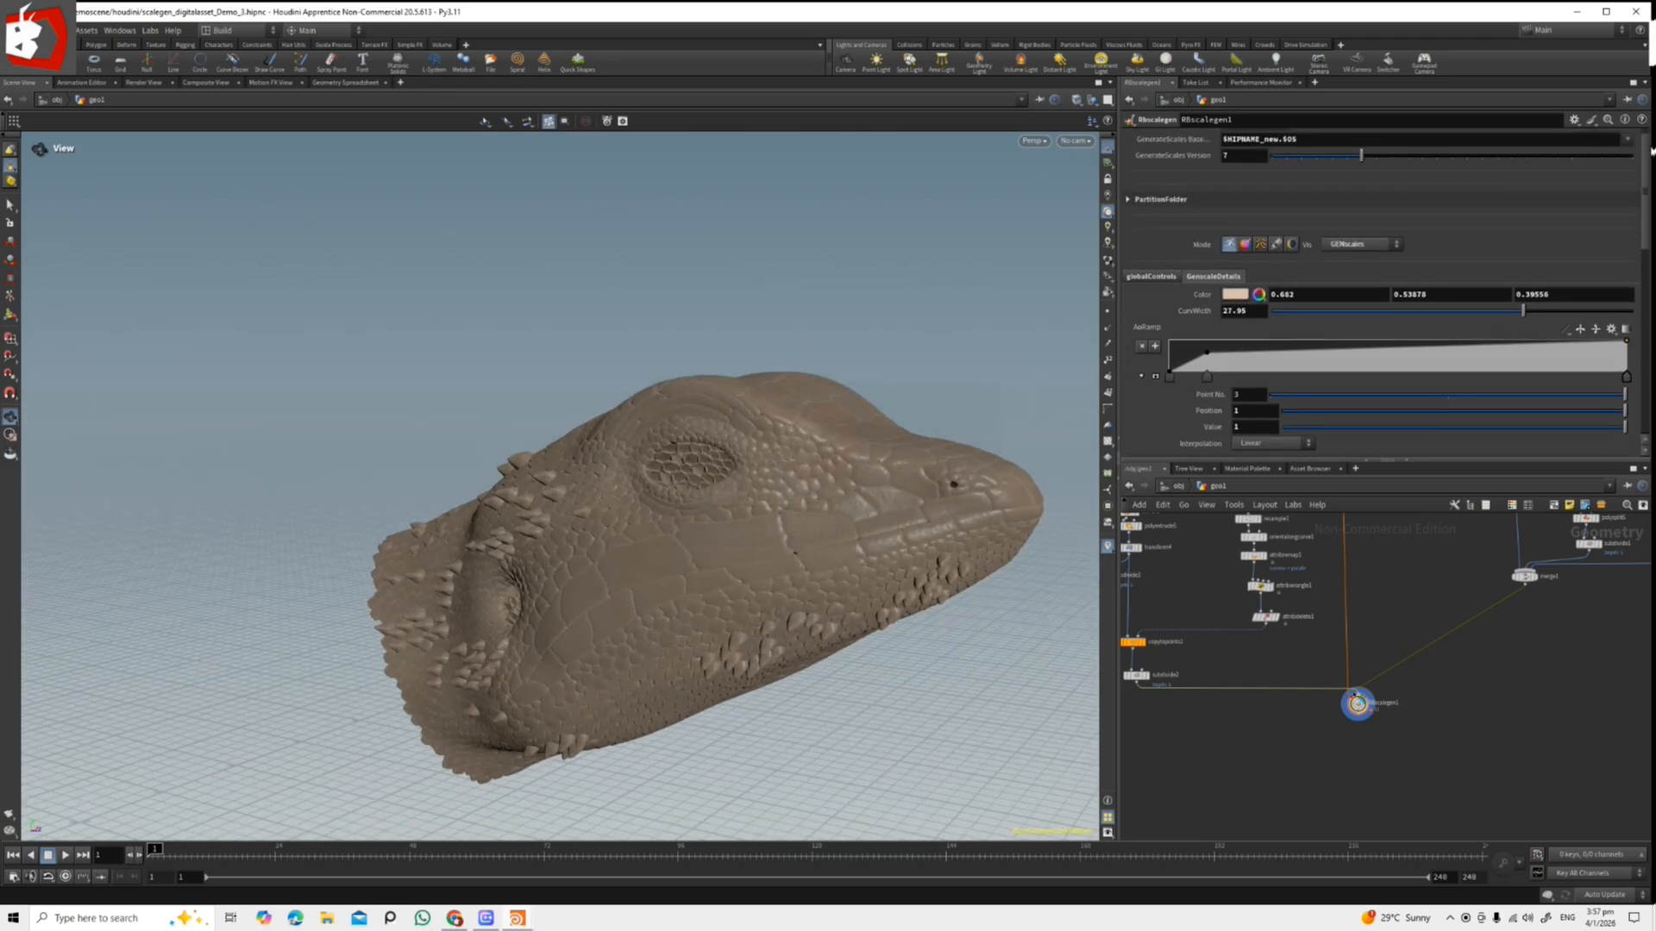
pyautogui.click(1146, 277)
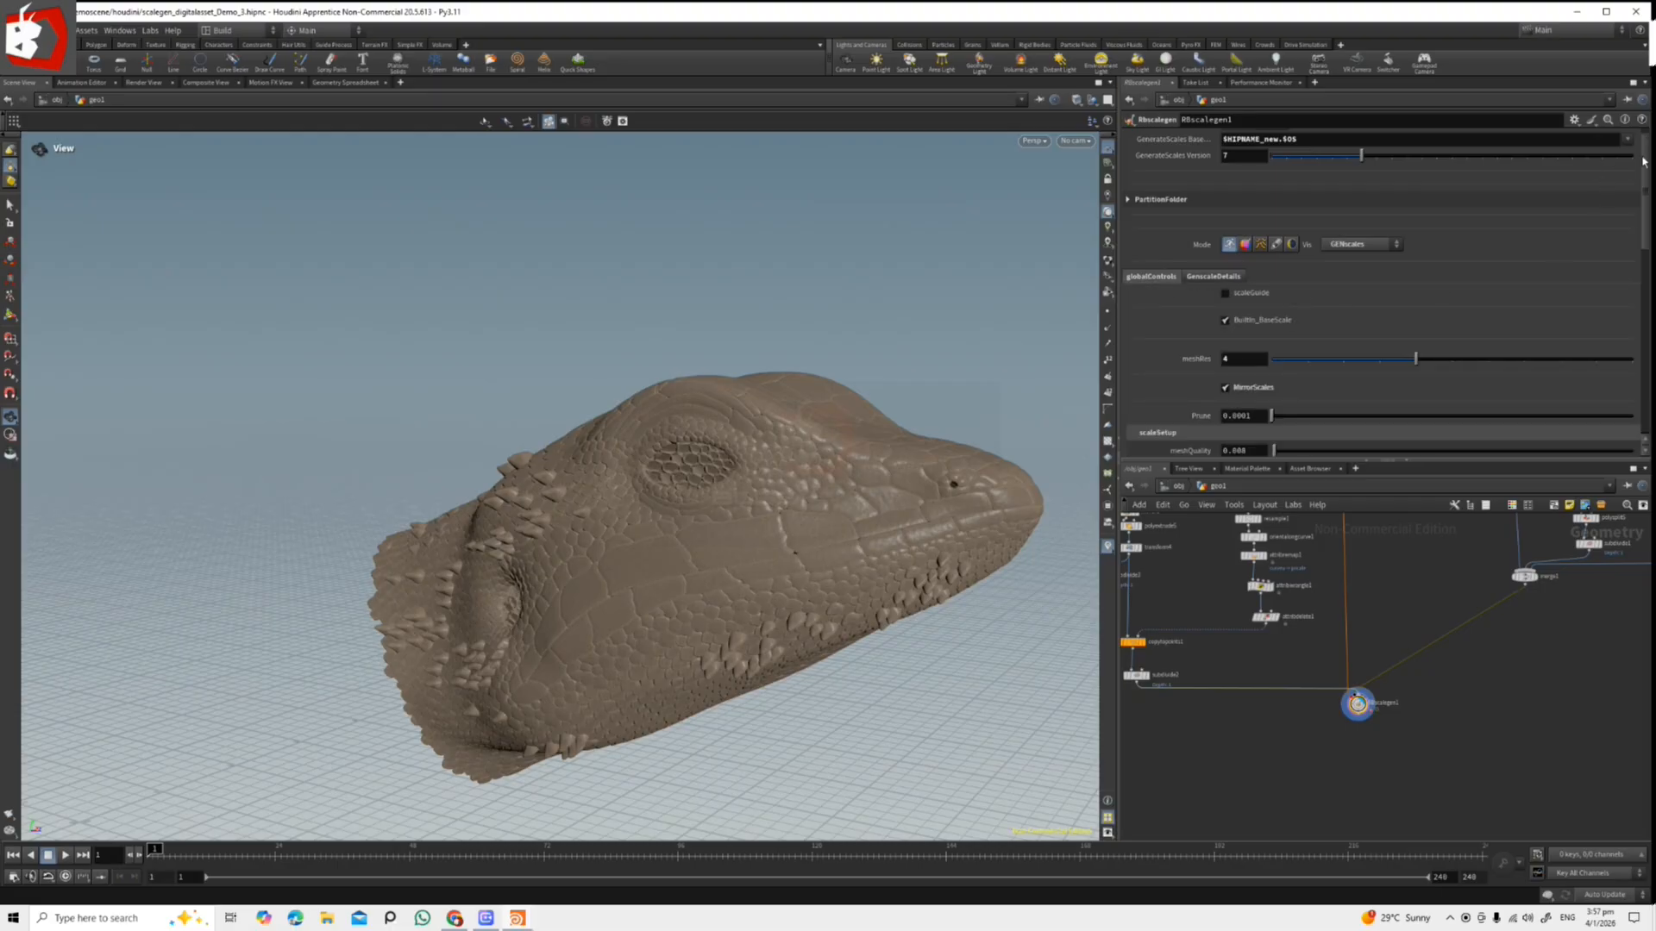
pyautogui.scroll(-5, 1642, 161)
pyautogui.moveTo(897, 493); pyautogui.dragTo(488, 483)
pyautogui.scroll(5, 698, 455)
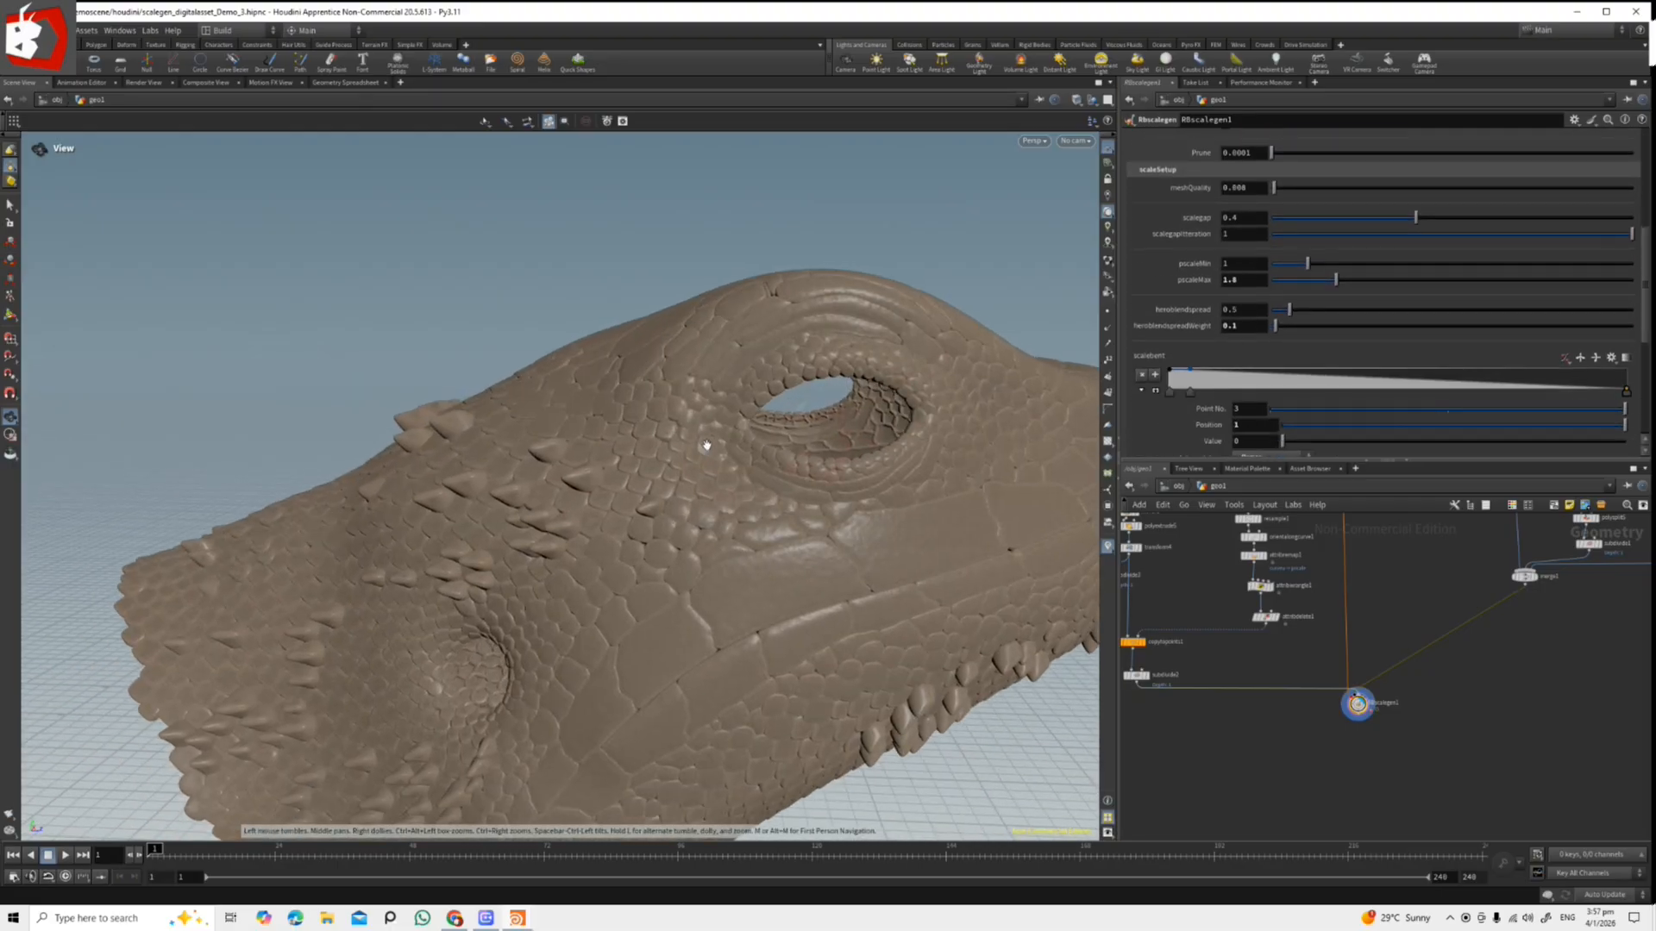
pyautogui.scroll(3, 698, 455)
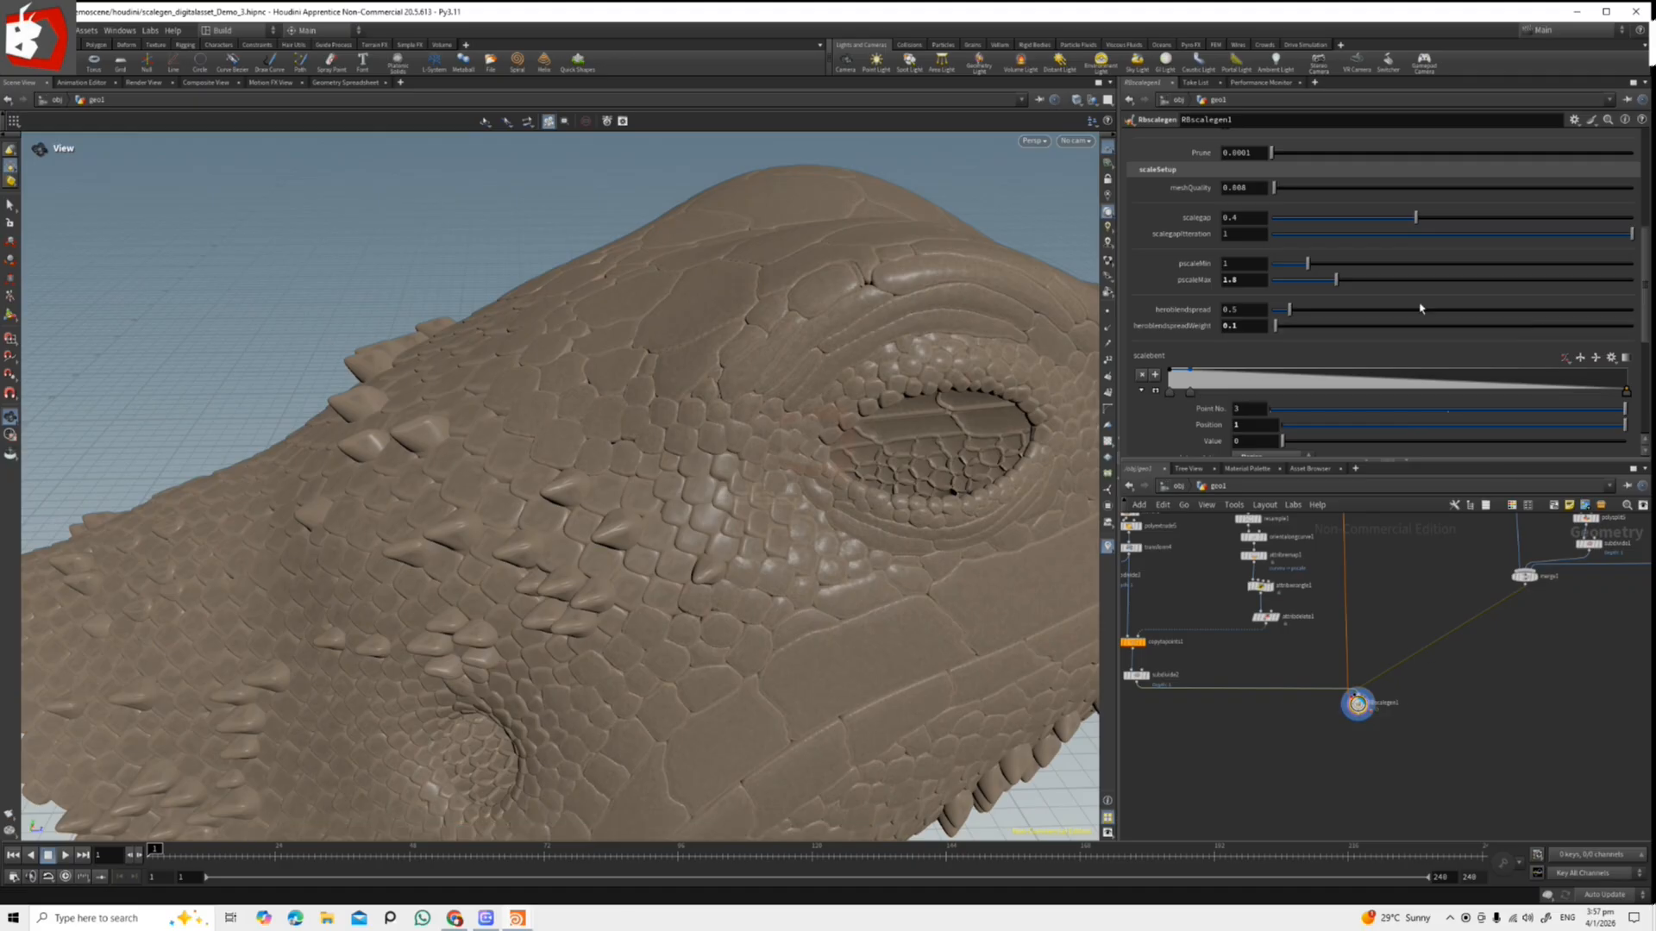
pyautogui.scroll(5, 1642, 280)
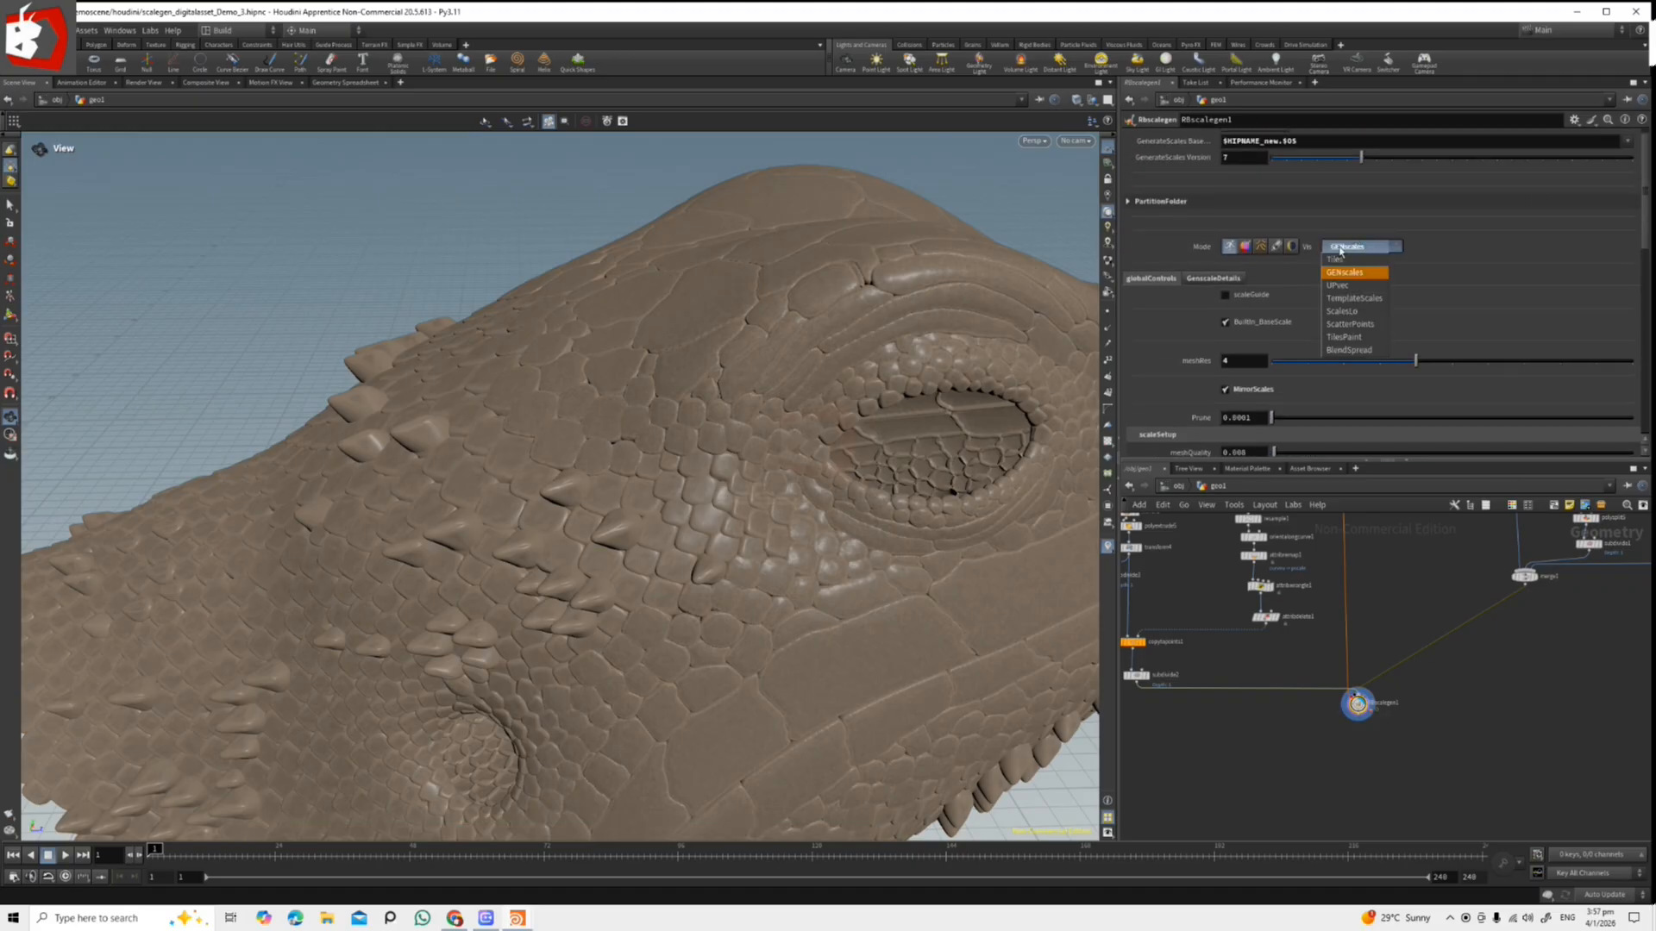
pyautogui.click(1368, 317)
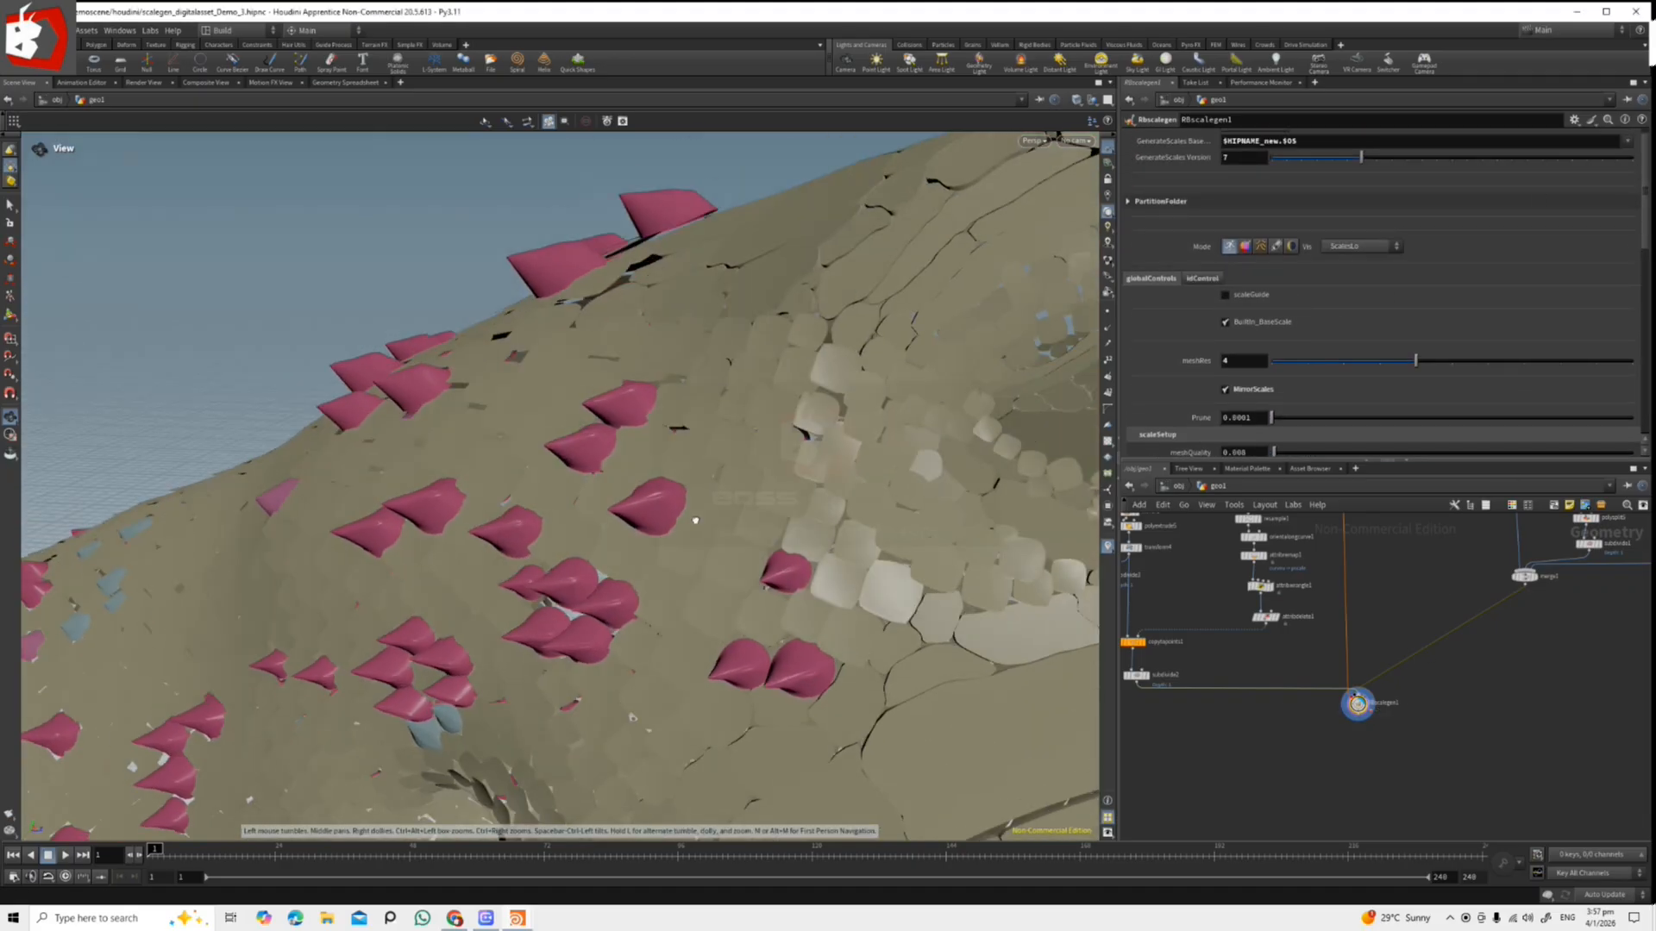
# Try a slightly higher Base_offset on the low-resolution scales near the eye, and restore it to 0.02.
pyautogui.moveTo(1642, 193); pyautogui.dragTo(1647, 380)
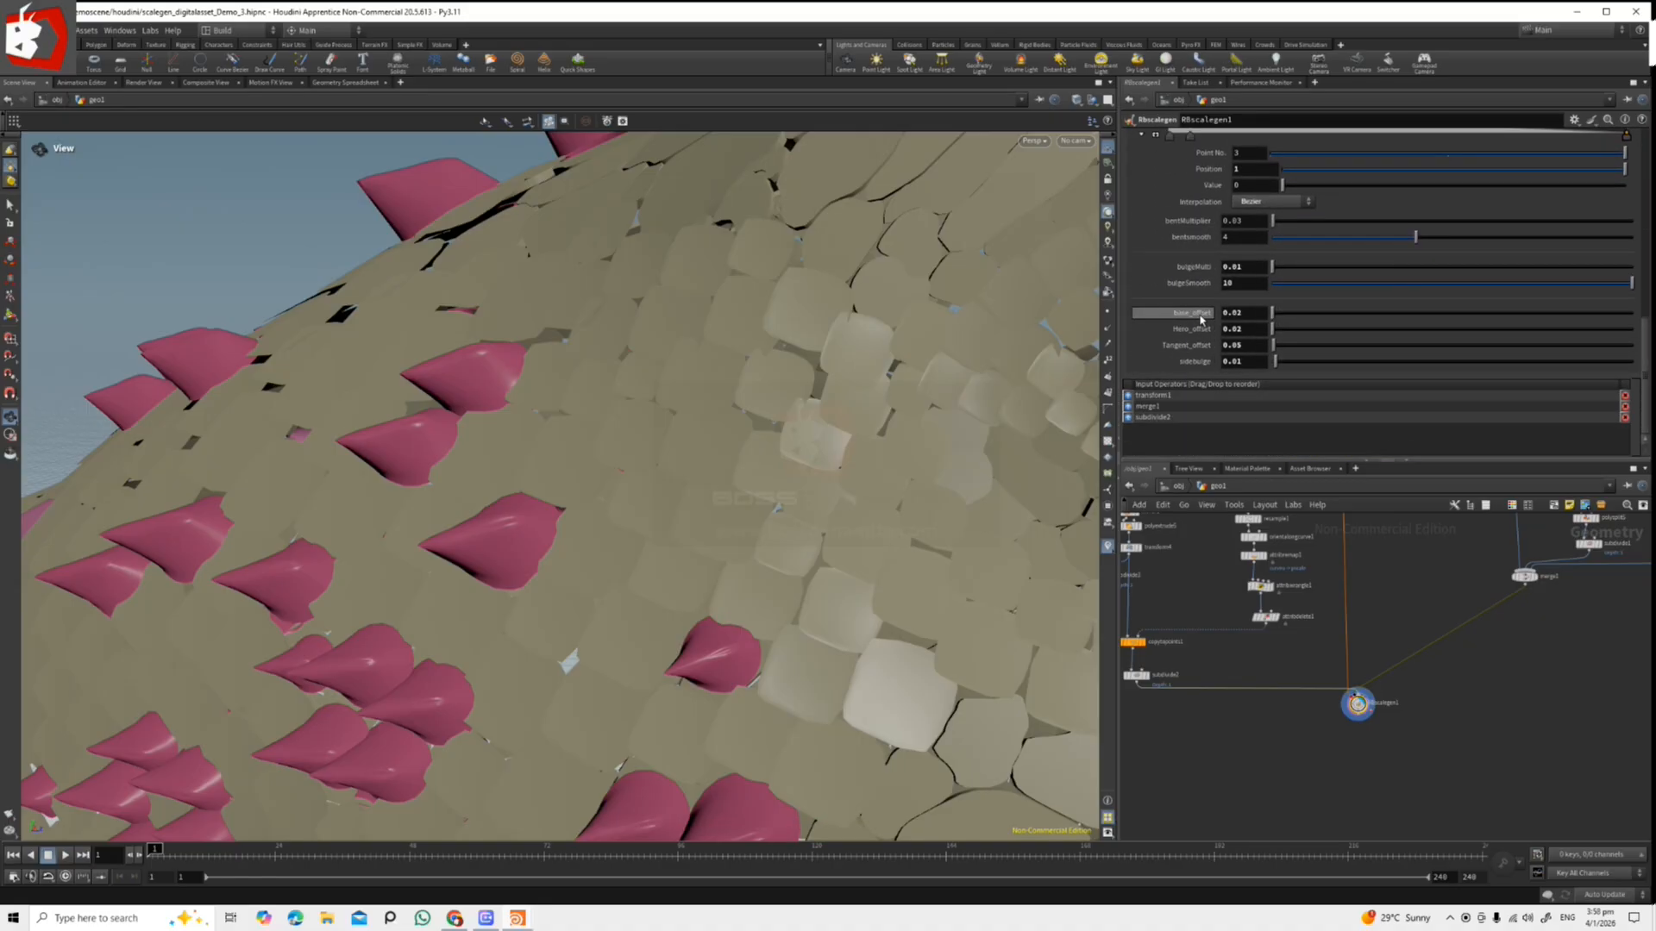
pyautogui.scroll(5, 669, 396)
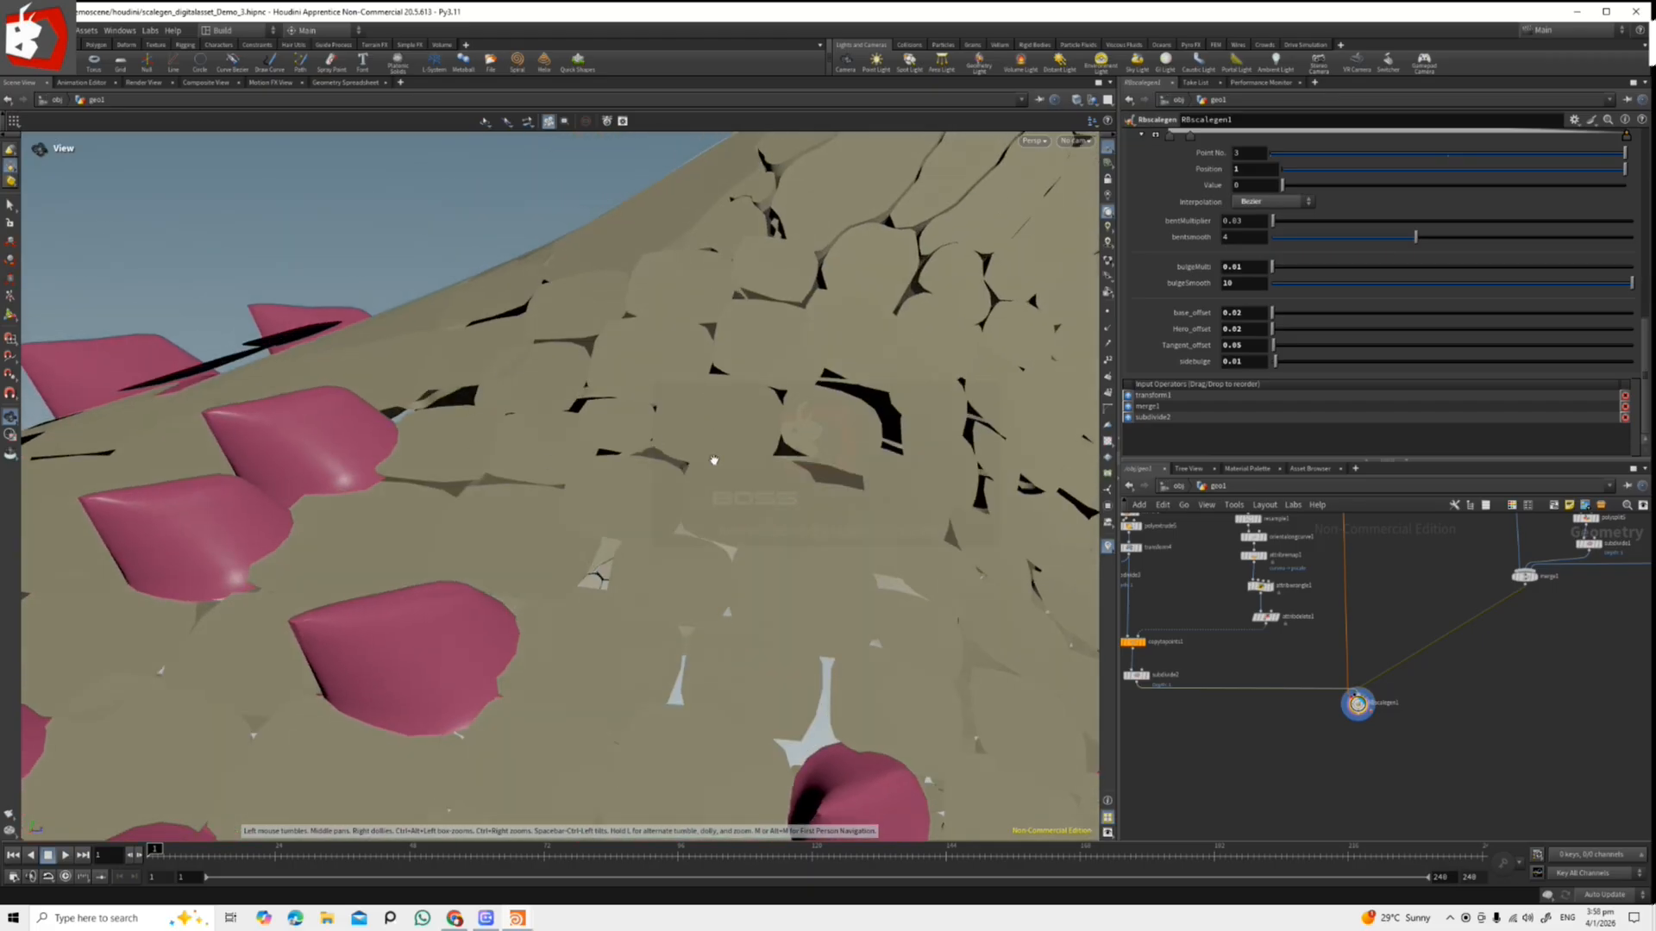
pyautogui.scroll(-4, 638, 436)
pyautogui.scroll(3, 590, 466)
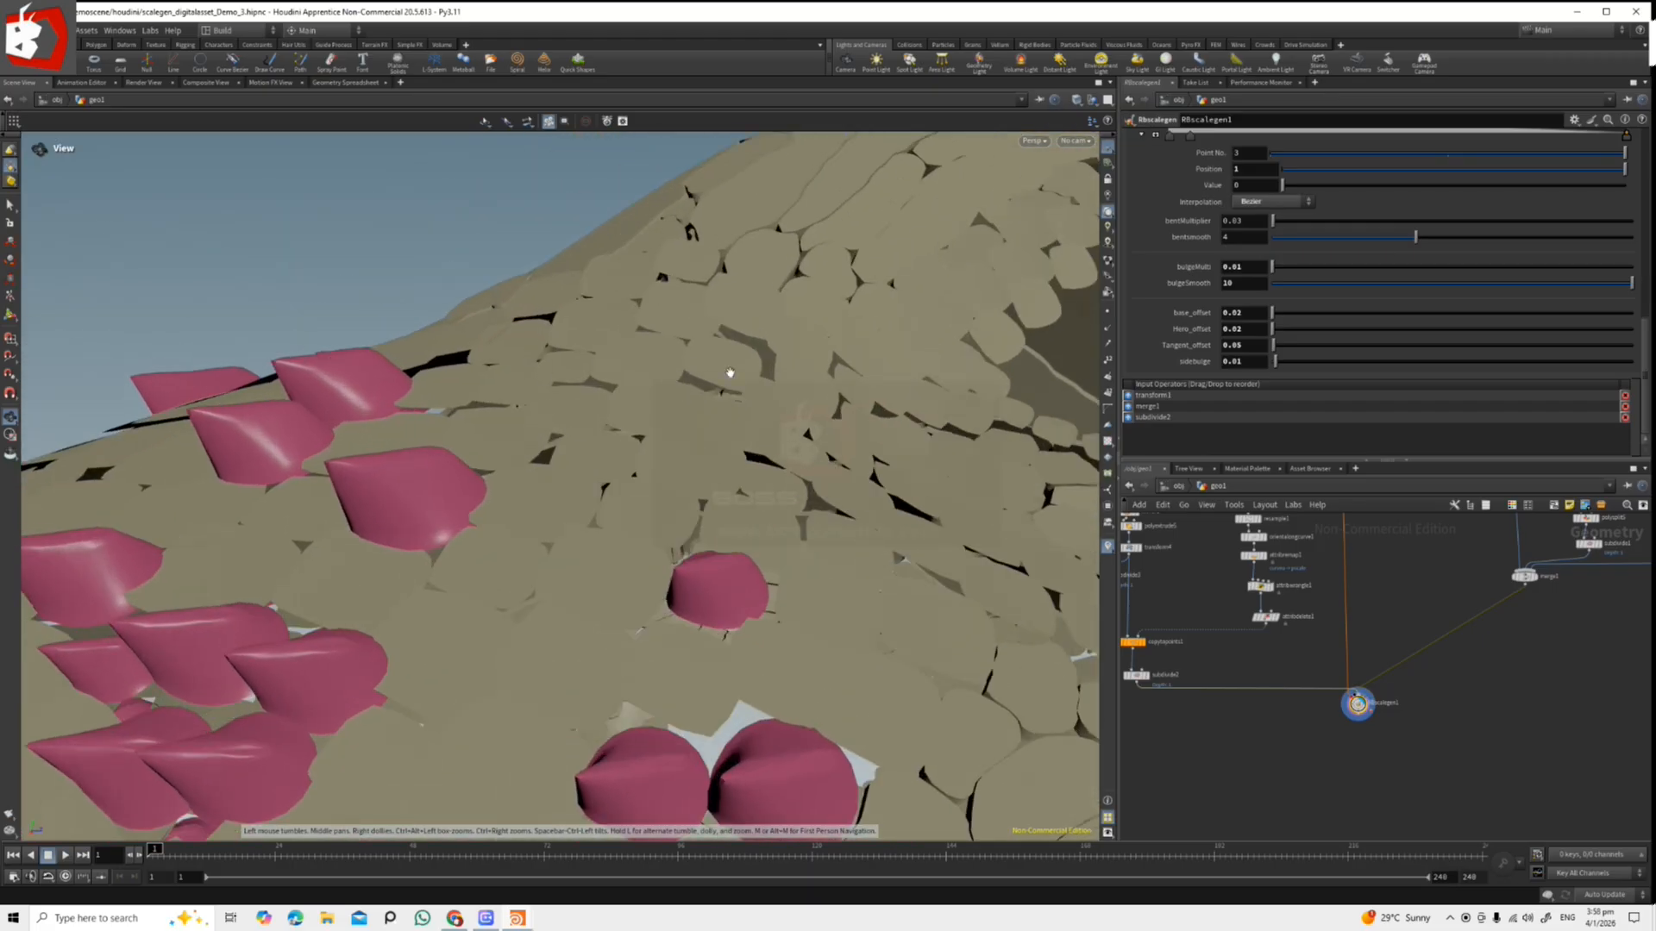
pyautogui.scroll(-5, 721, 394)
pyautogui.scroll(6, 799, 543)
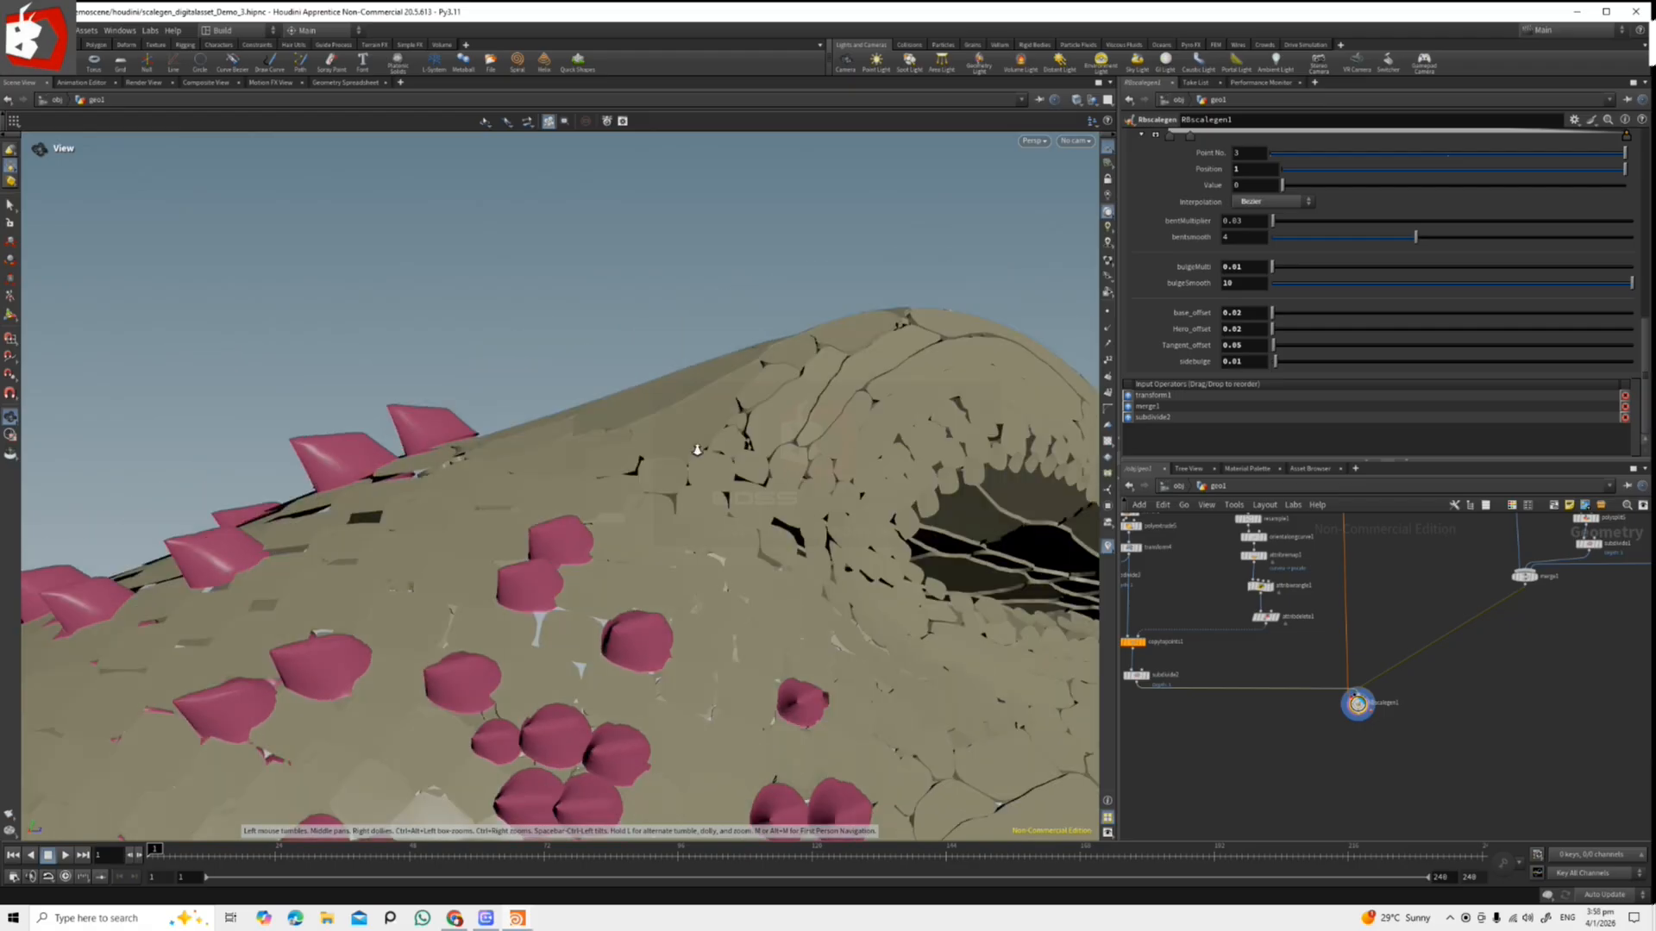
pyautogui.scroll(4, 705, 443)
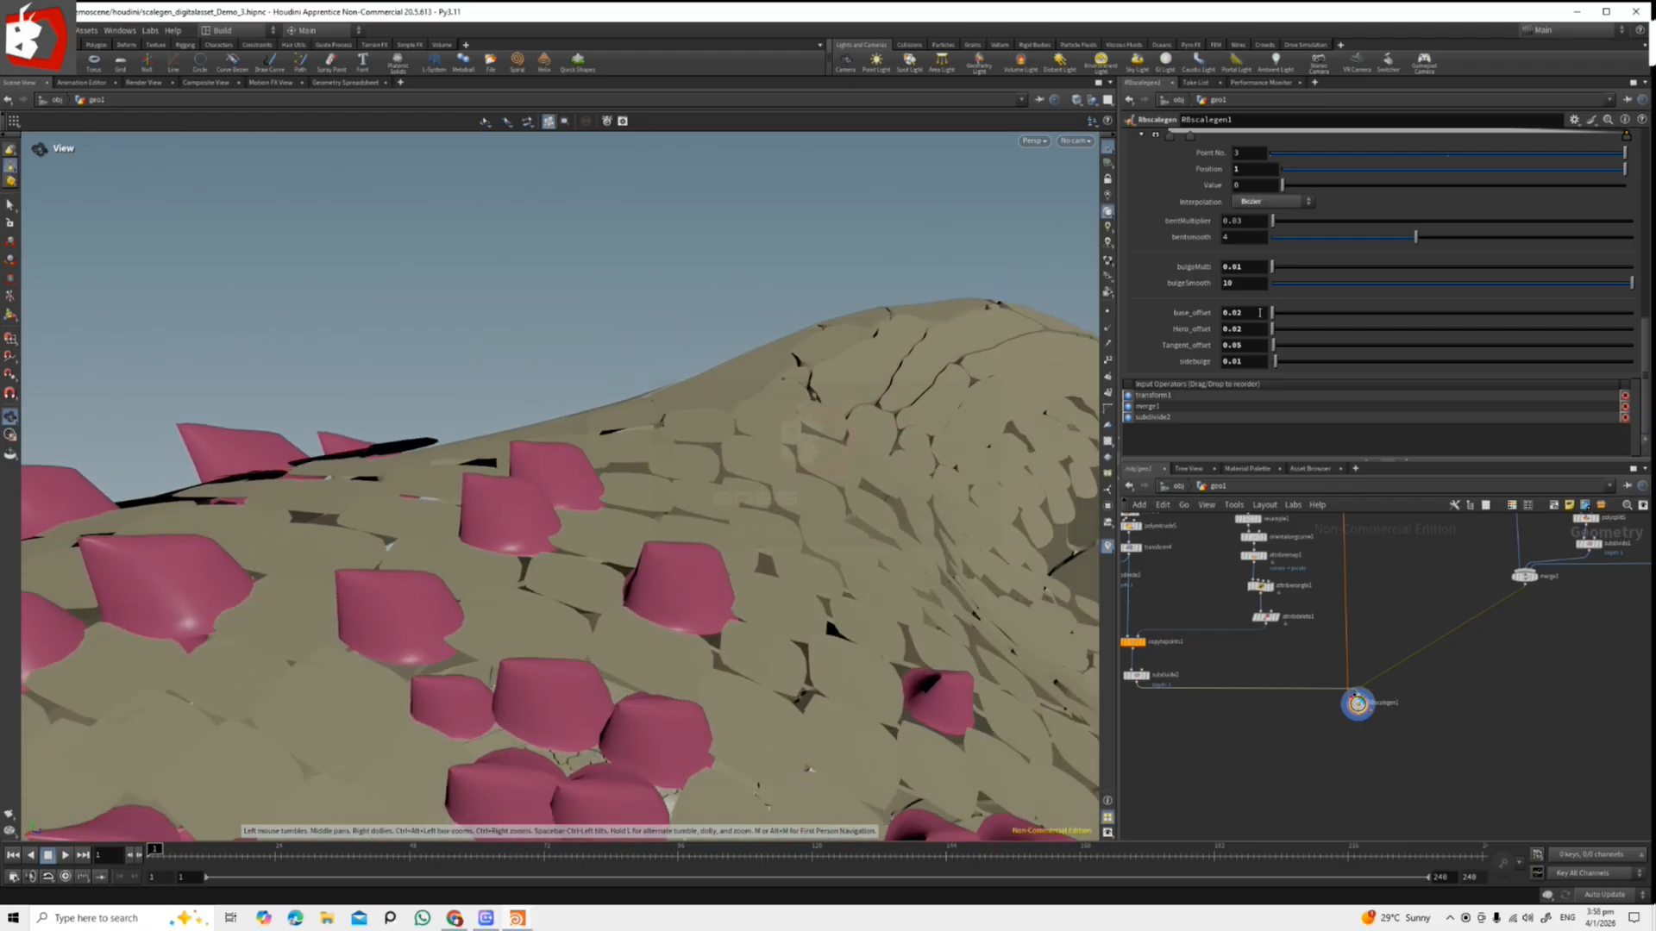
pyautogui.moveTo(1274, 313); pyautogui.dragTo(1275, 313)
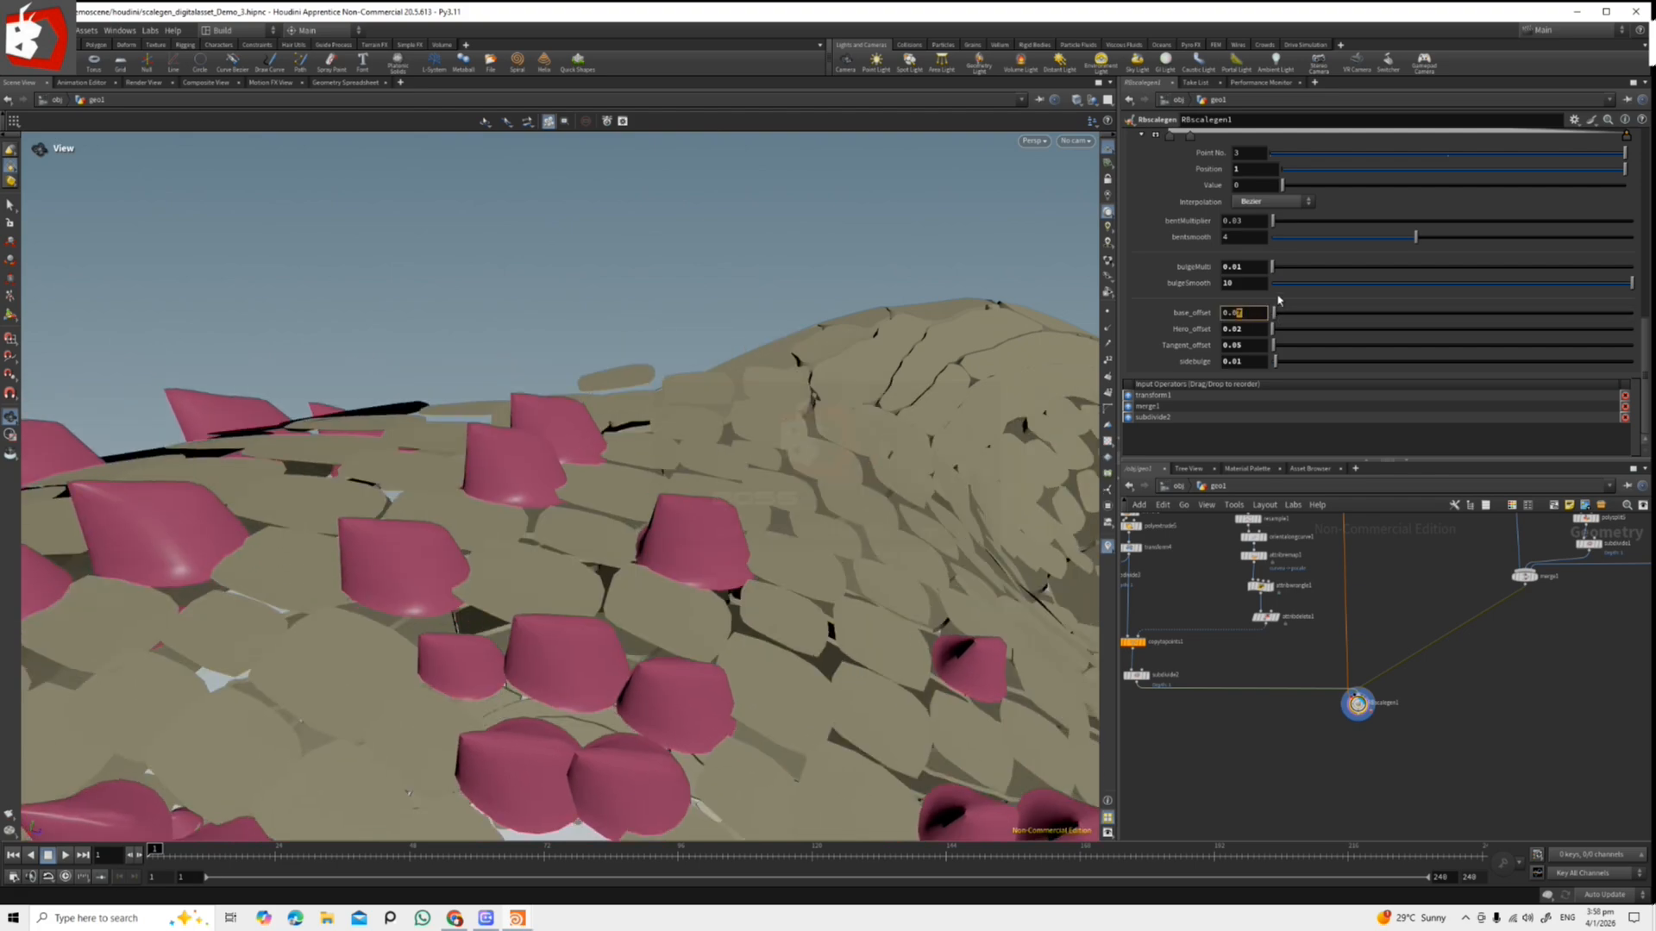
pyautogui.write('2')
pyautogui.press('Return')
# Try raising Norm_offset to about 0.20 on the low-resolution scales, and restore it to 0.02.
pyautogui.moveTo(621, 371); pyautogui.dragTo(528, 435)
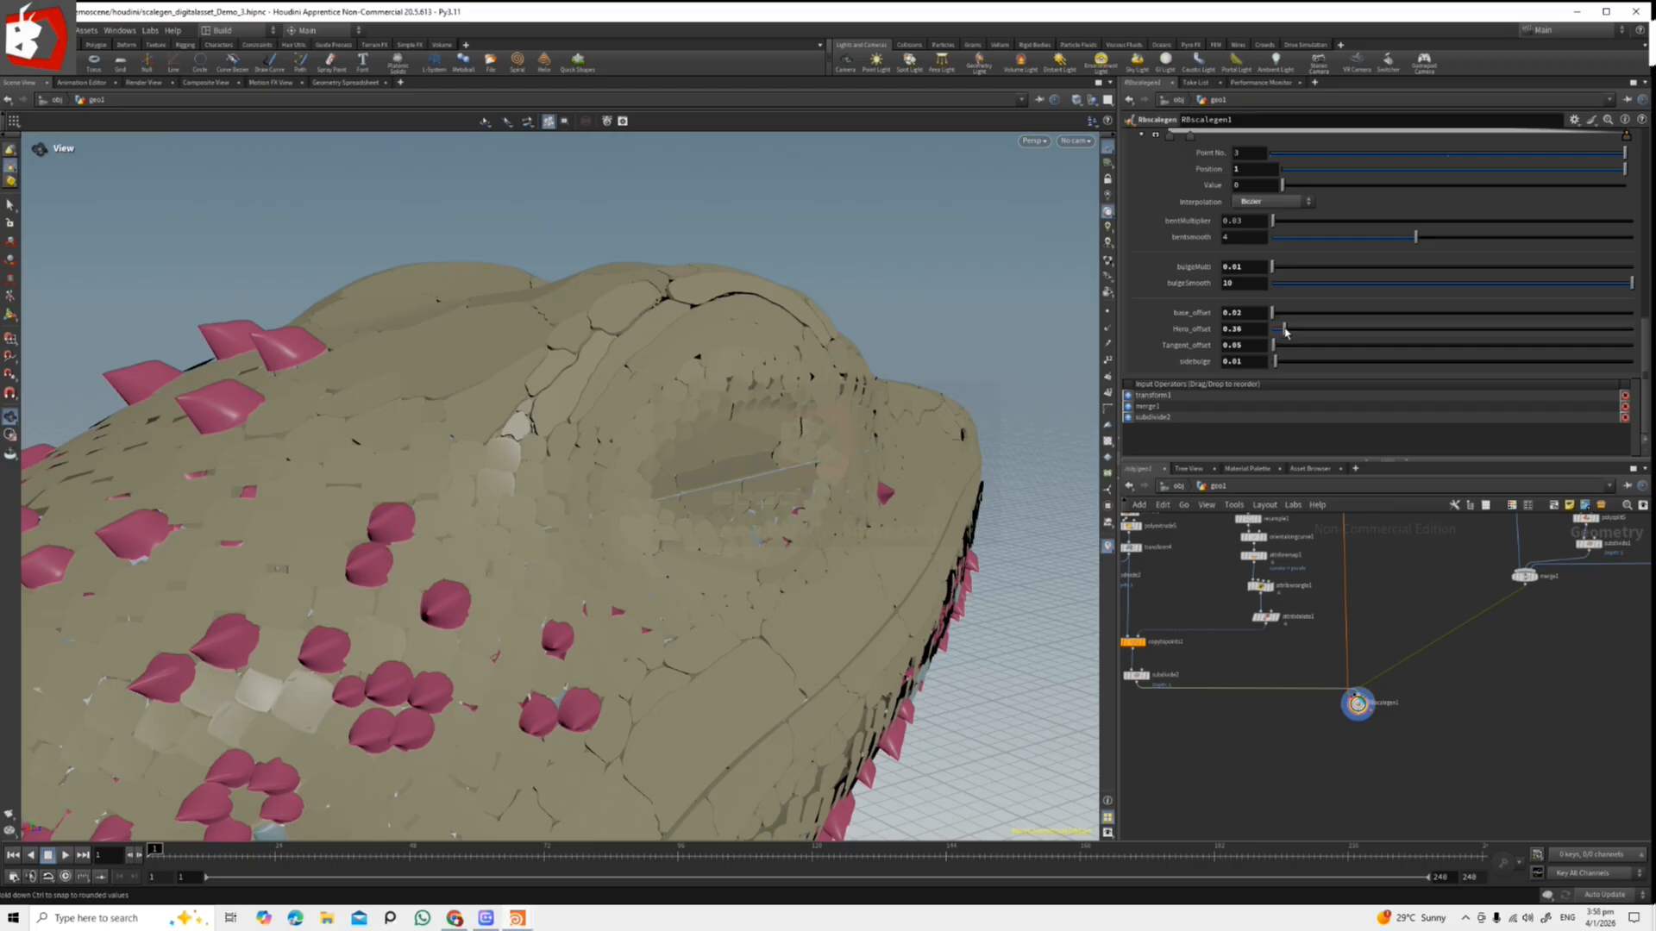
pyautogui.moveTo(820, 628); pyautogui.dragTo(601, 392)
pyautogui.moveTo(1236, 328); pyautogui.dragTo(1265, 329)
pyautogui.write('2')
pyautogui.press('Return')
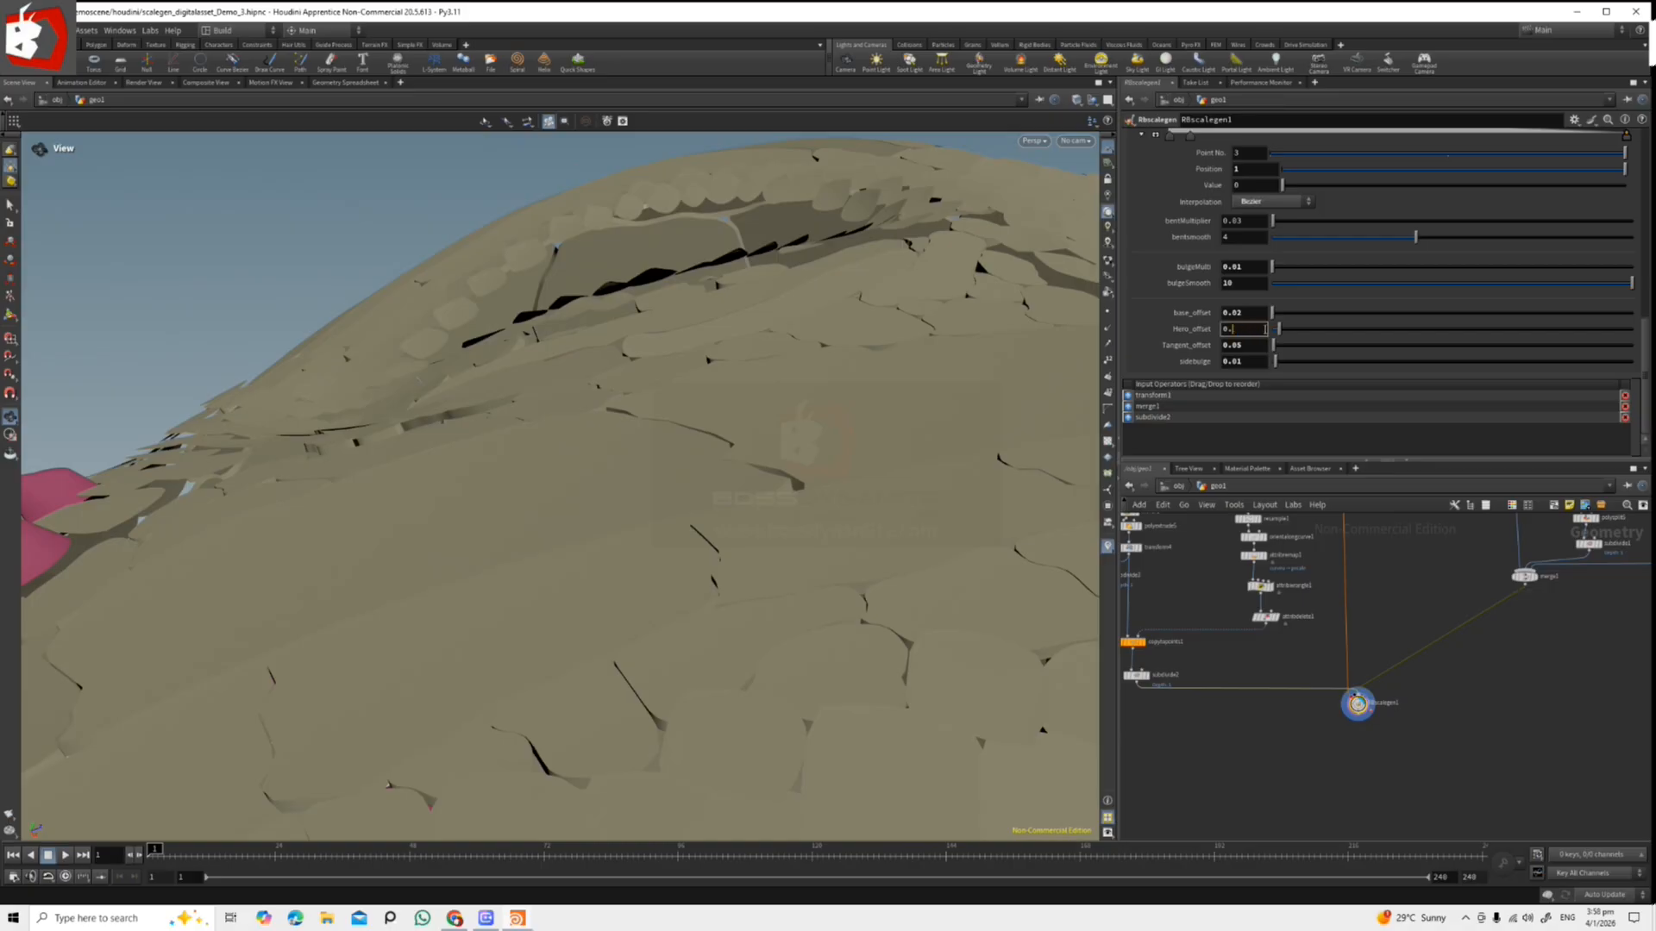
pyautogui.write('2')
pyautogui.press('Return')
# Switch the RBscalegen1 output to GENscales and inspect the large scales below the eye.
pyautogui.moveTo(728, 506); pyautogui.dragTo(591, 521)
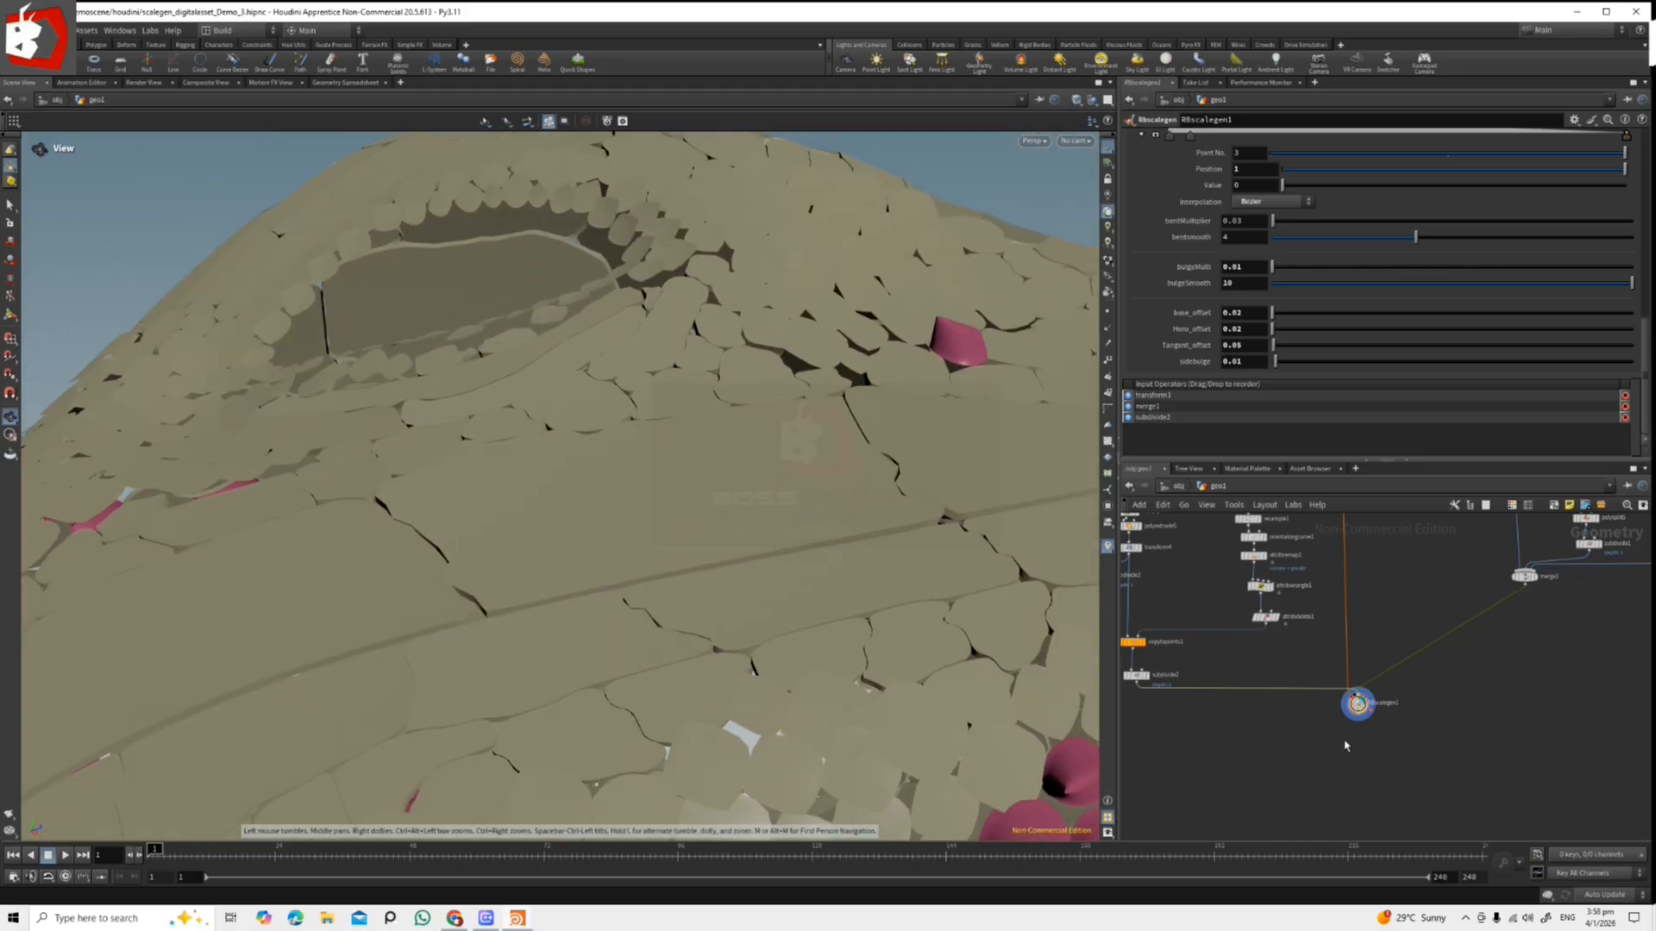
pyautogui.scroll(5, 1644, 329)
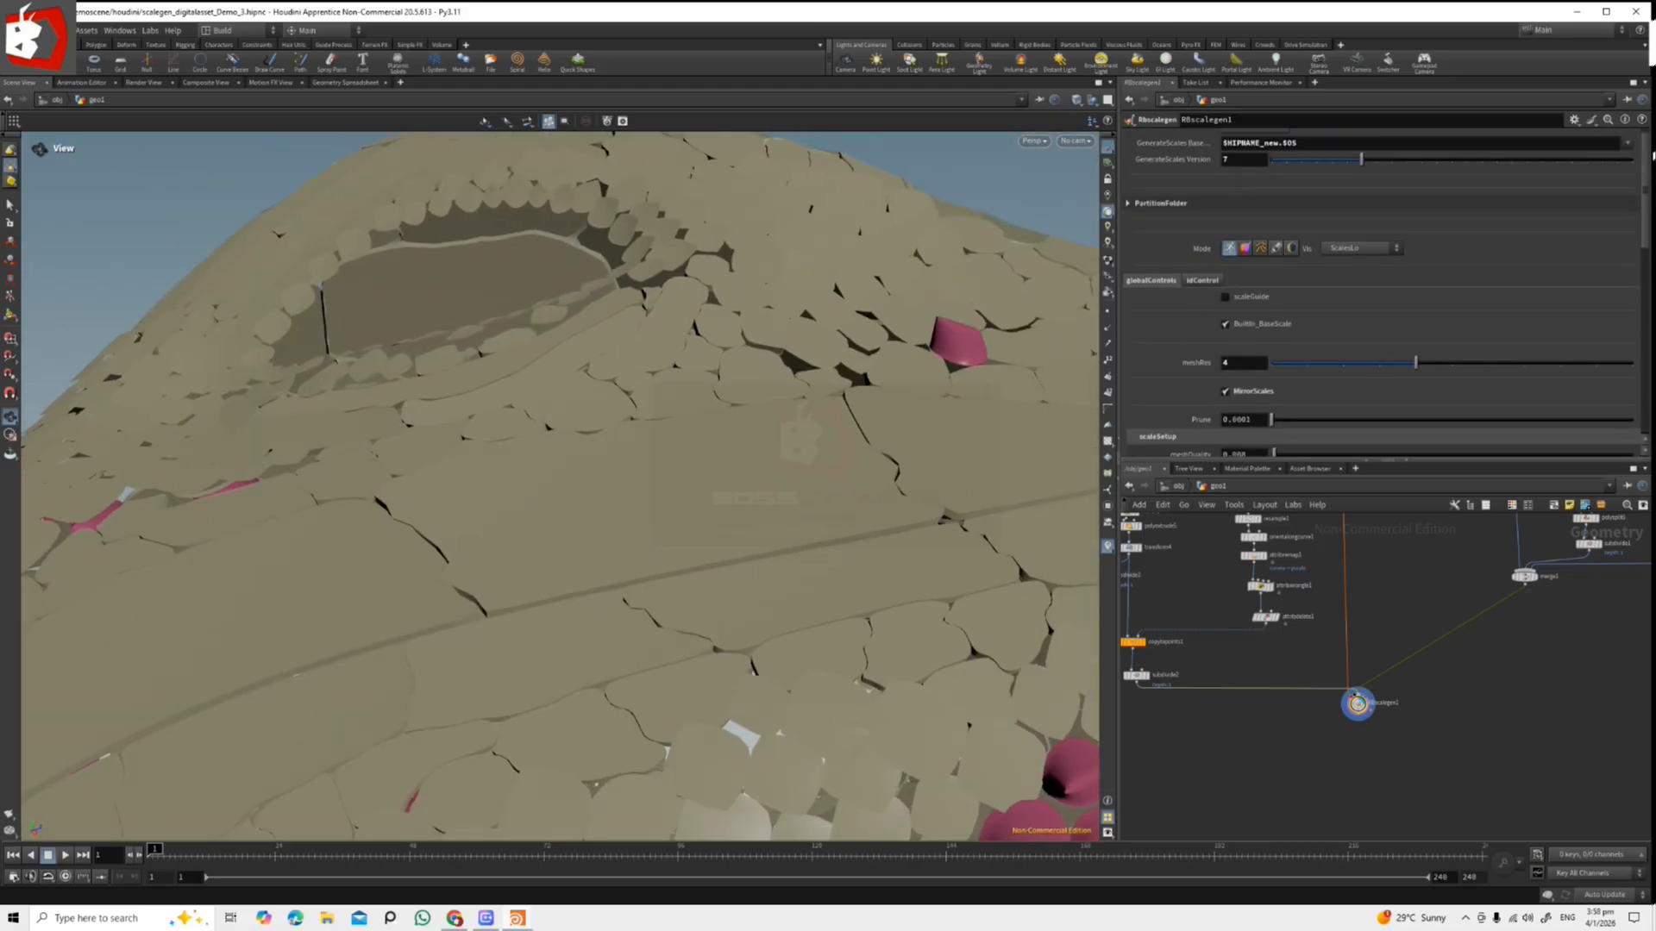
pyautogui.click(1360, 257)
pyautogui.click(1351, 283)
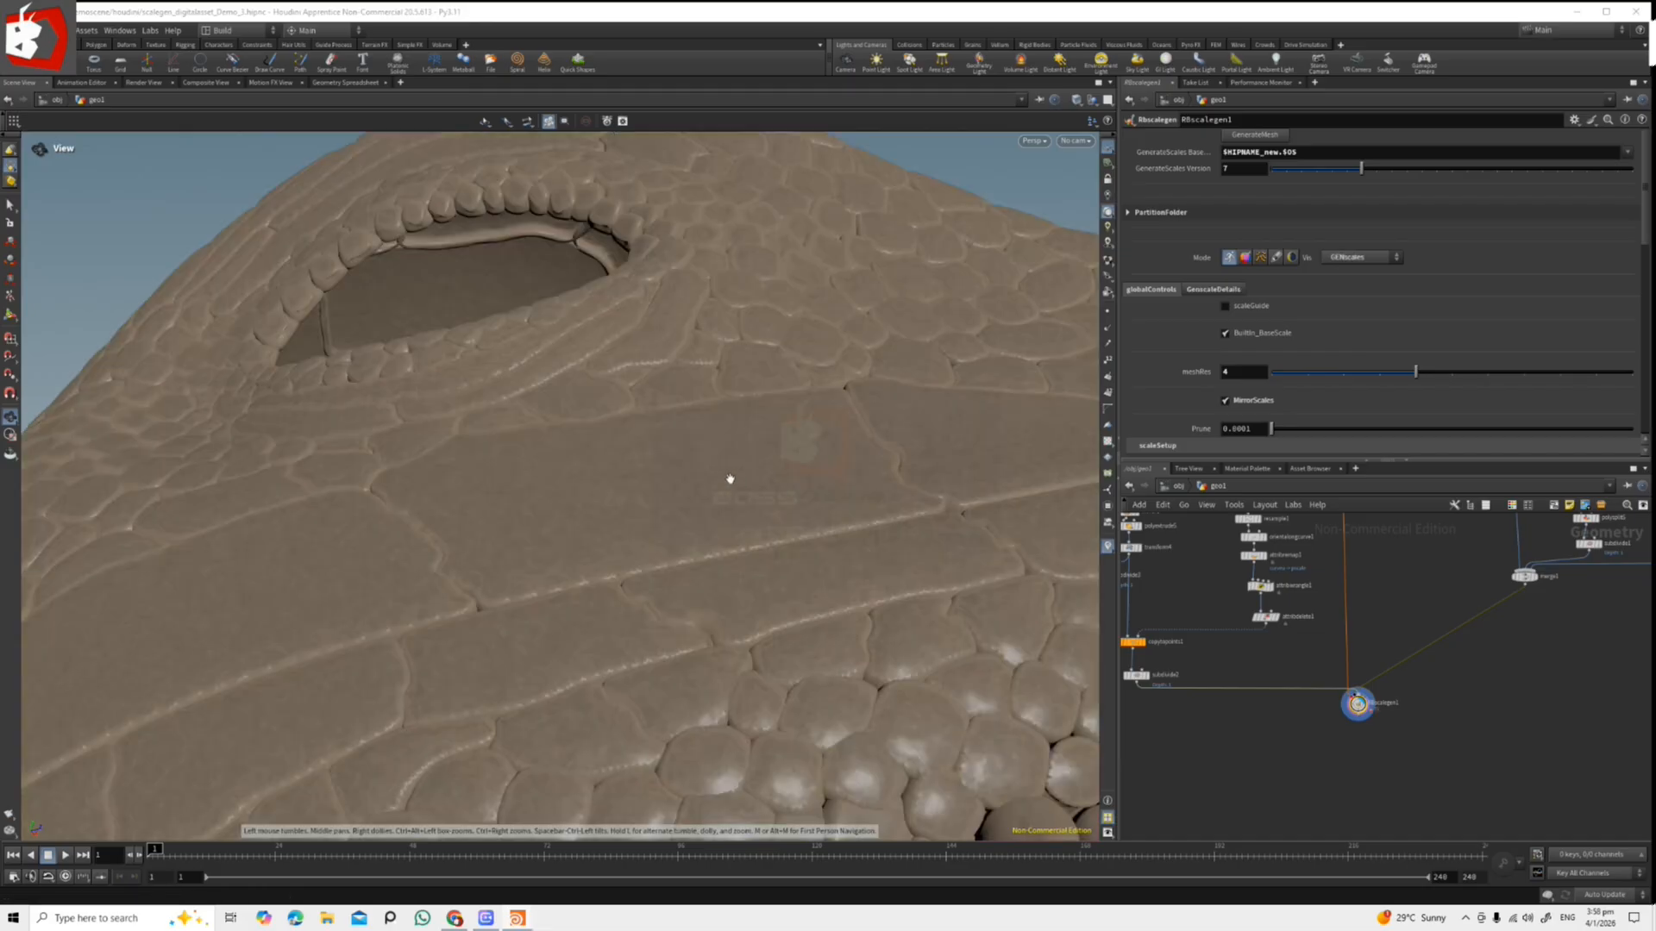
pyautogui.scroll(5, 545, 489)
pyautogui.moveTo(545, 489); pyautogui.dragTo(621, 570)
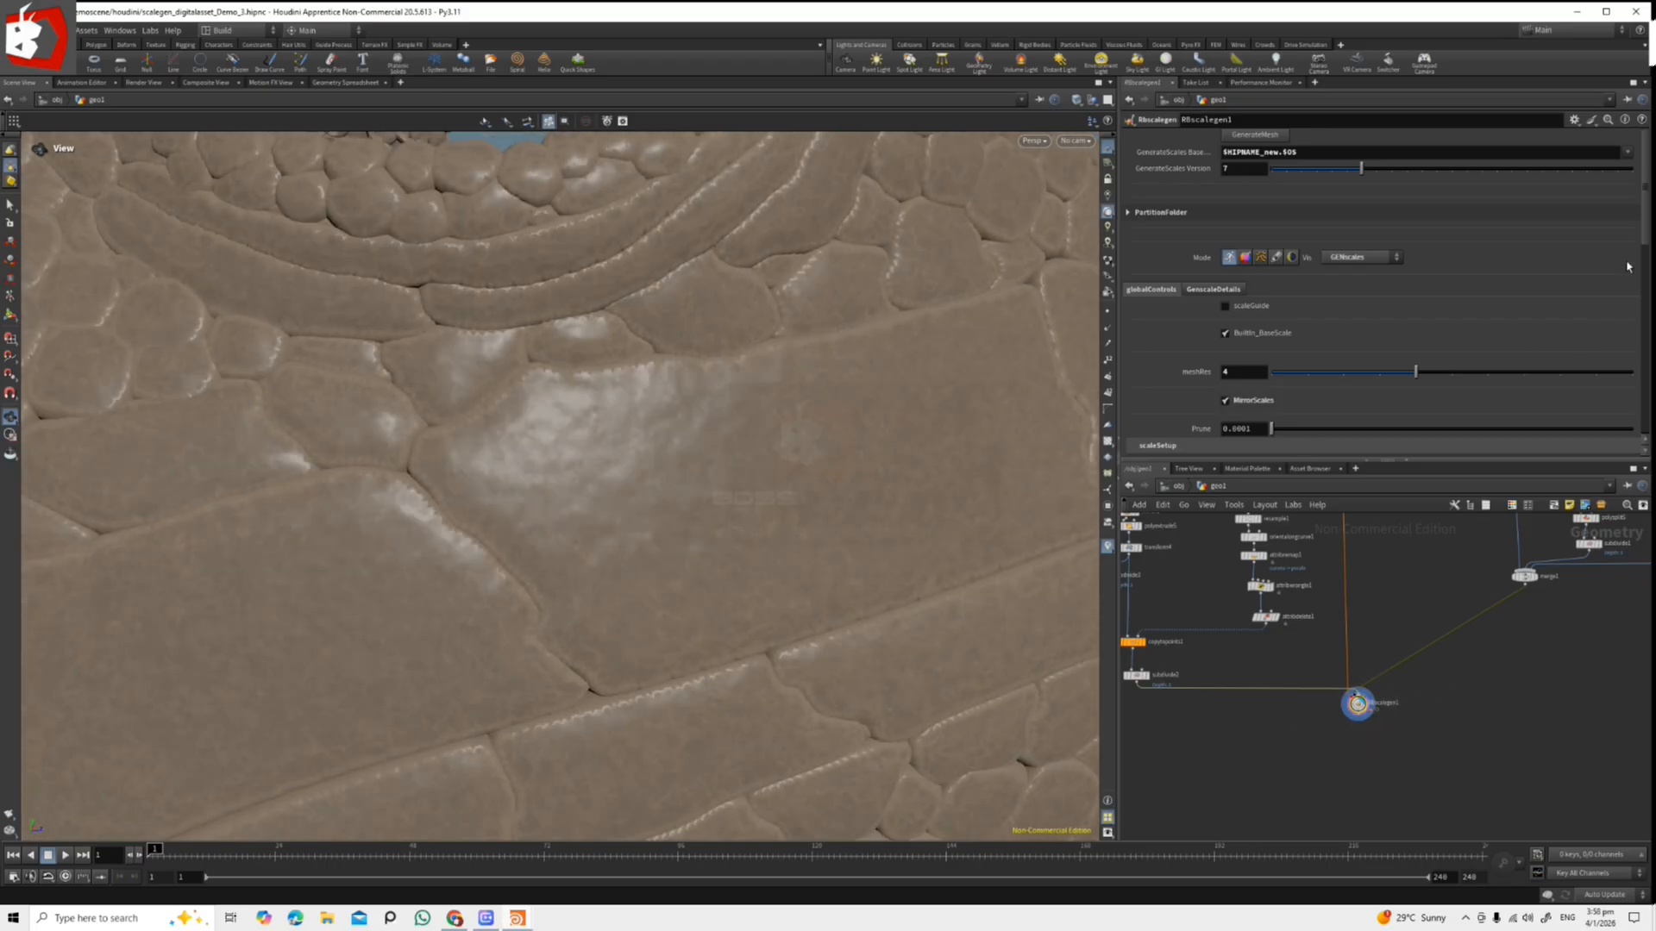
# Set Norm_offset to 0.05 and check its effect on the generated scales around the eye.
pyautogui.scroll(-10, 1625, 274)
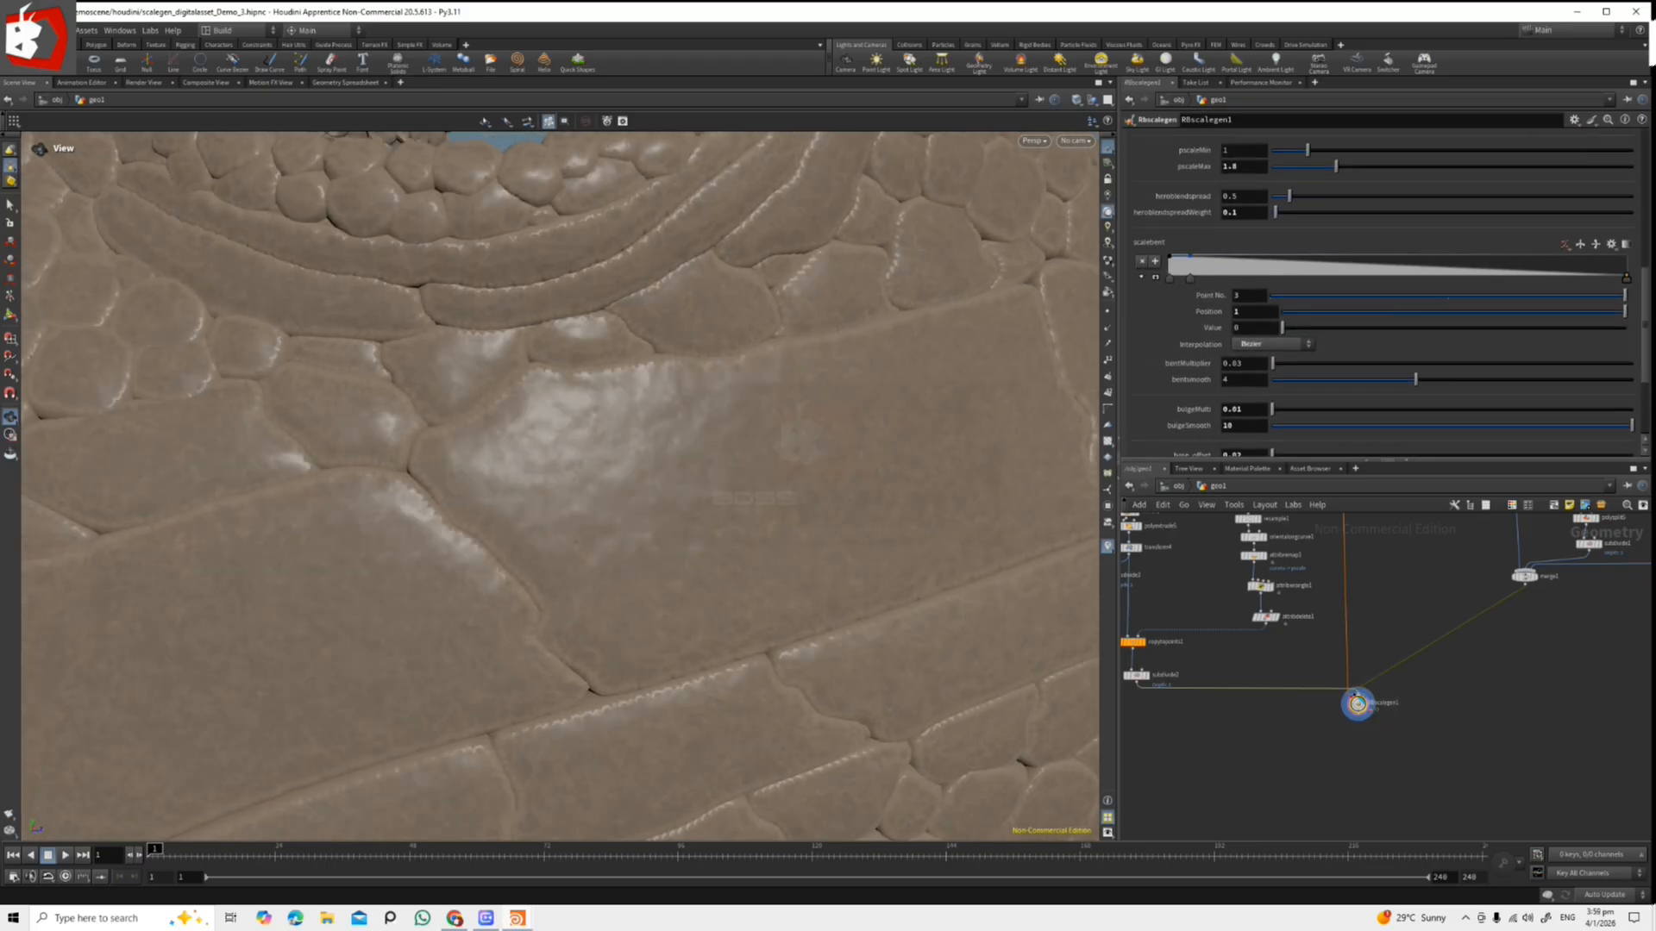
pyautogui.scroll(-3, 1267, 372)
pyautogui.moveTo(1241, 385); pyautogui.dragTo(1244, 389)
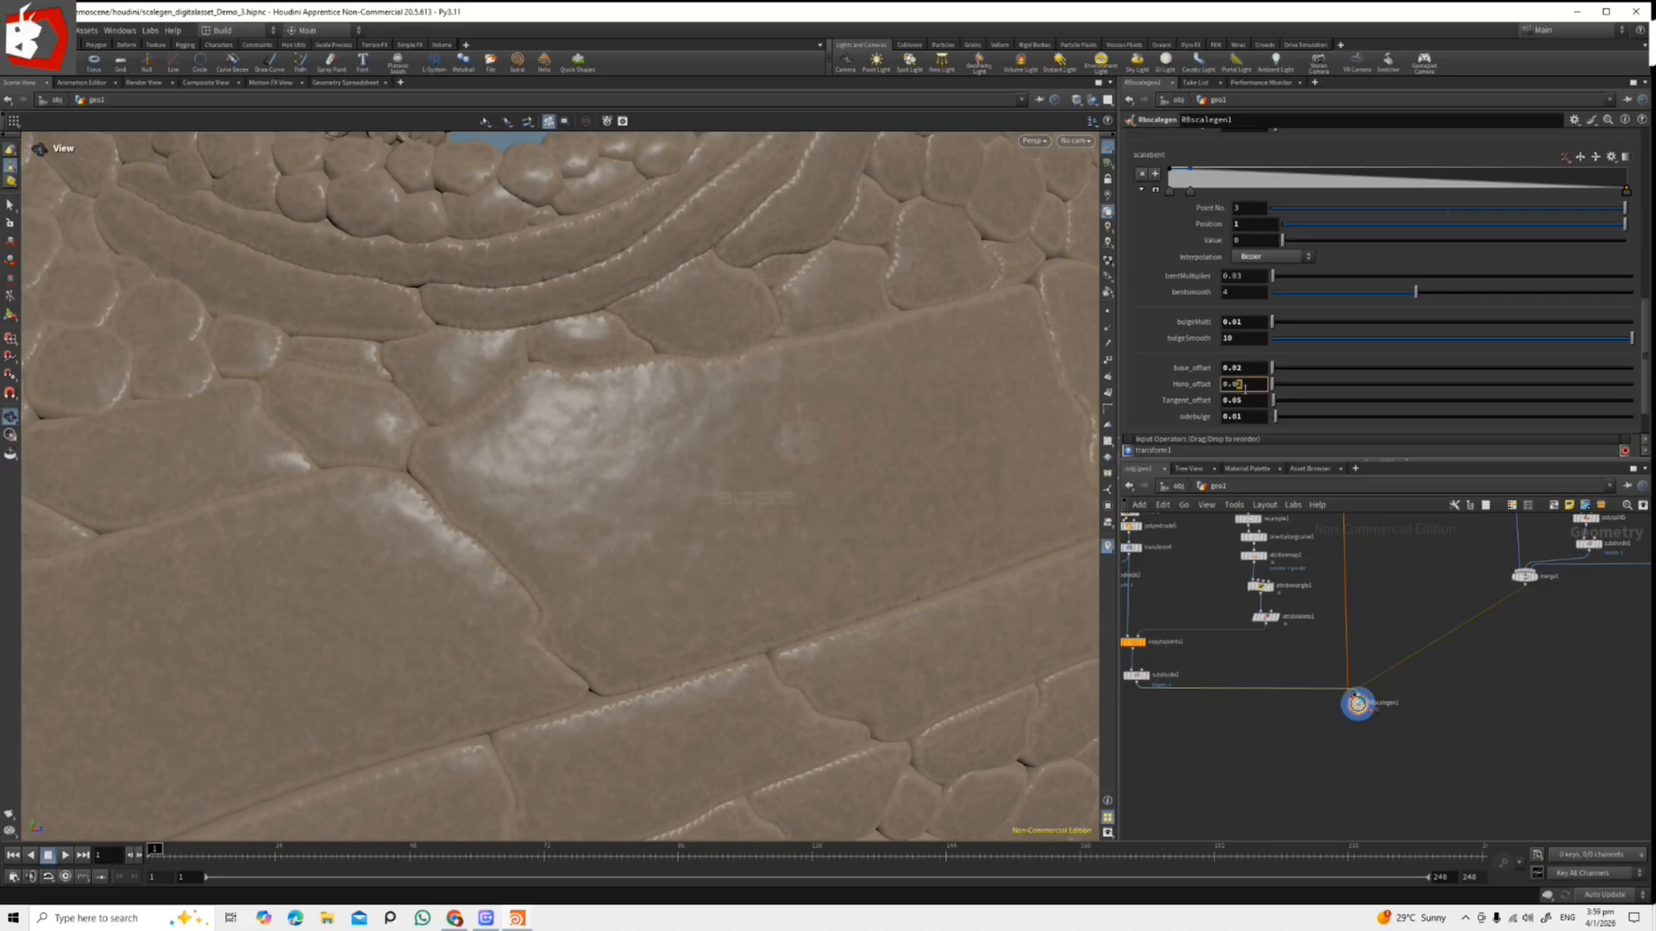
pyautogui.press('Return')
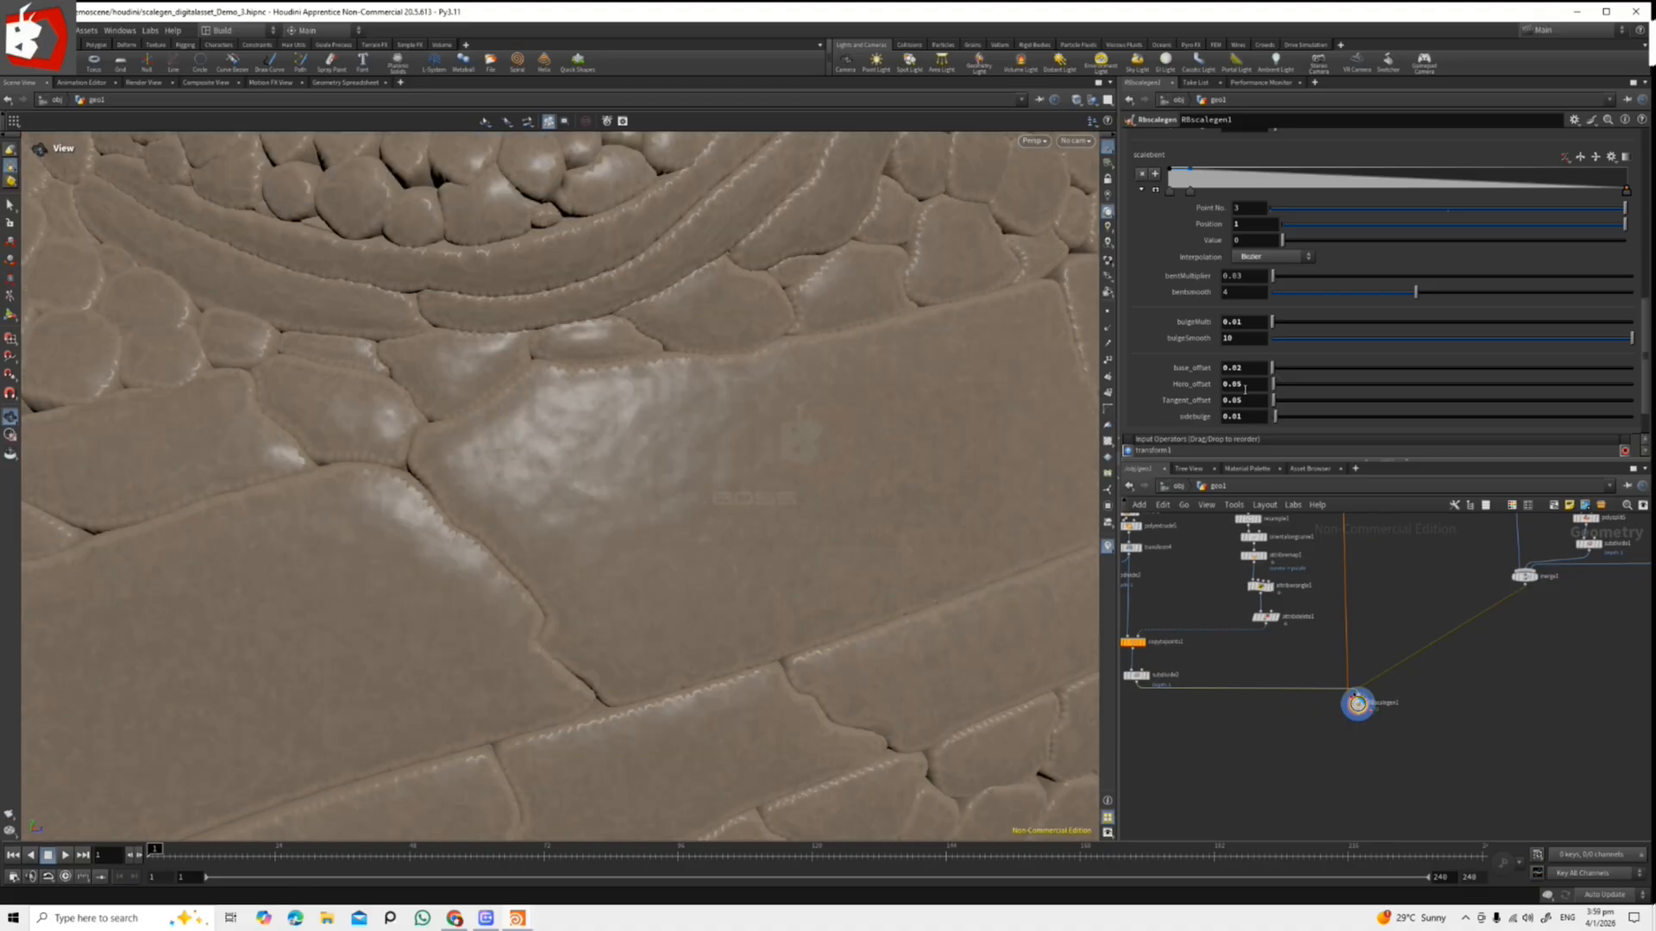
pyautogui.moveTo(861, 429); pyautogui.dragTo(298, 303, button='right')
pyautogui.moveTo(328, 310); pyautogui.dragTo(818, 513)
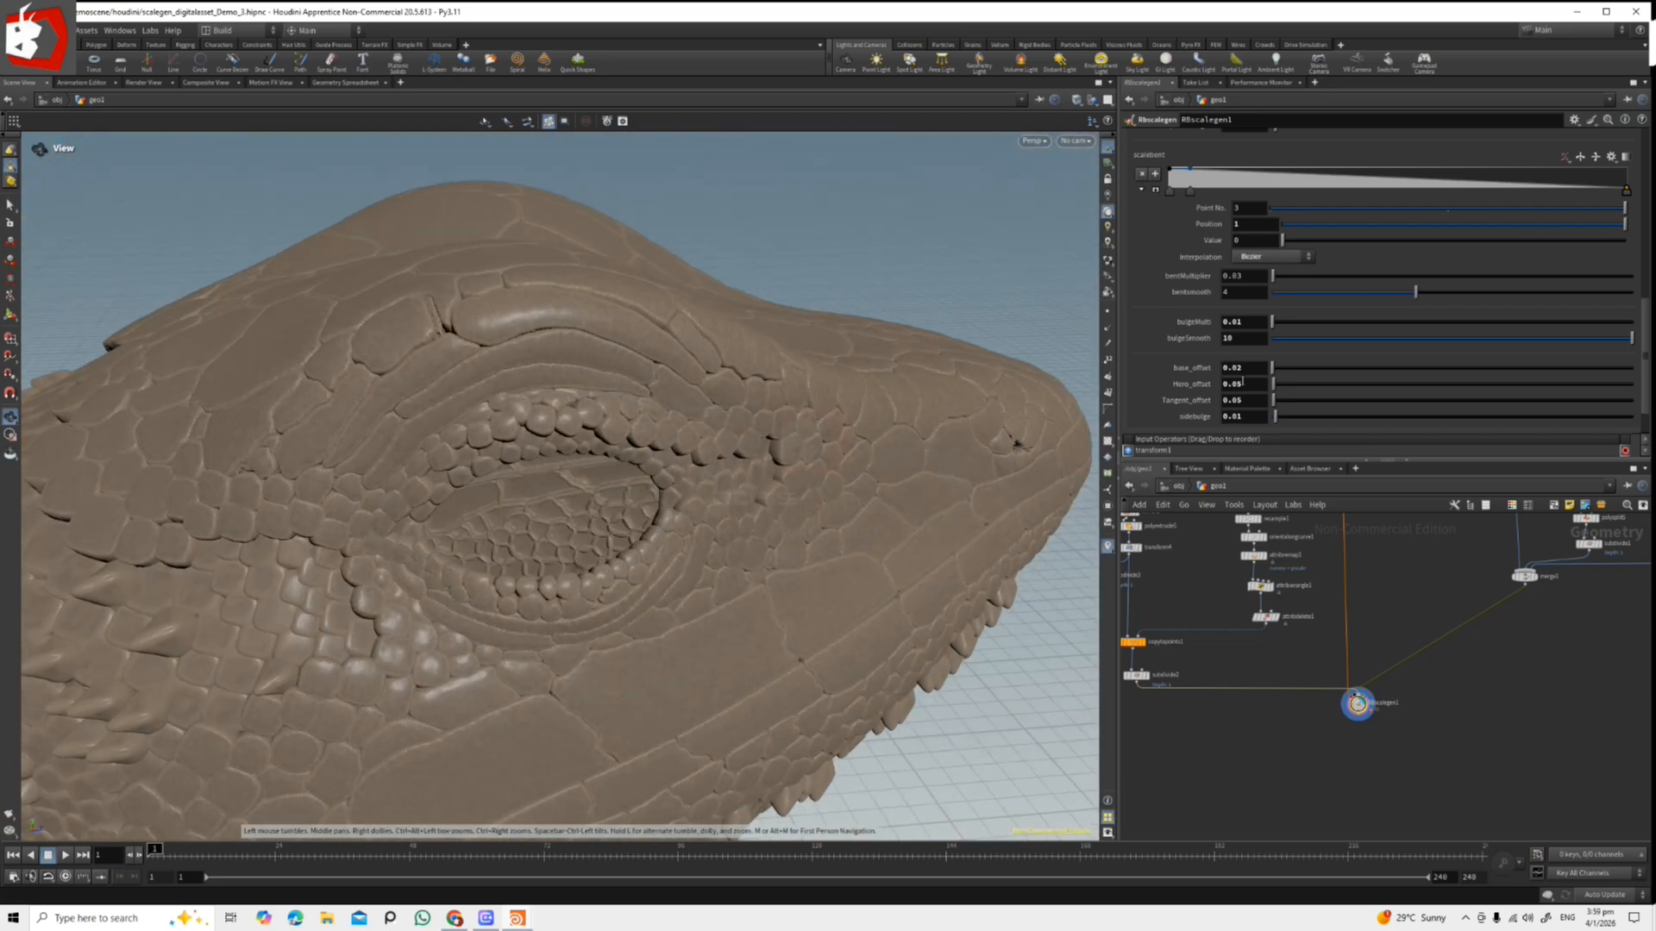
# Set Norm_offset to 0.1 and inspect the scale thickness under the jaw, along the side and around the eye.
pyautogui.moveTo(1231, 384); pyautogui.dragTo(1256, 383)
pyautogui.write('1')
pyautogui.press('Return')
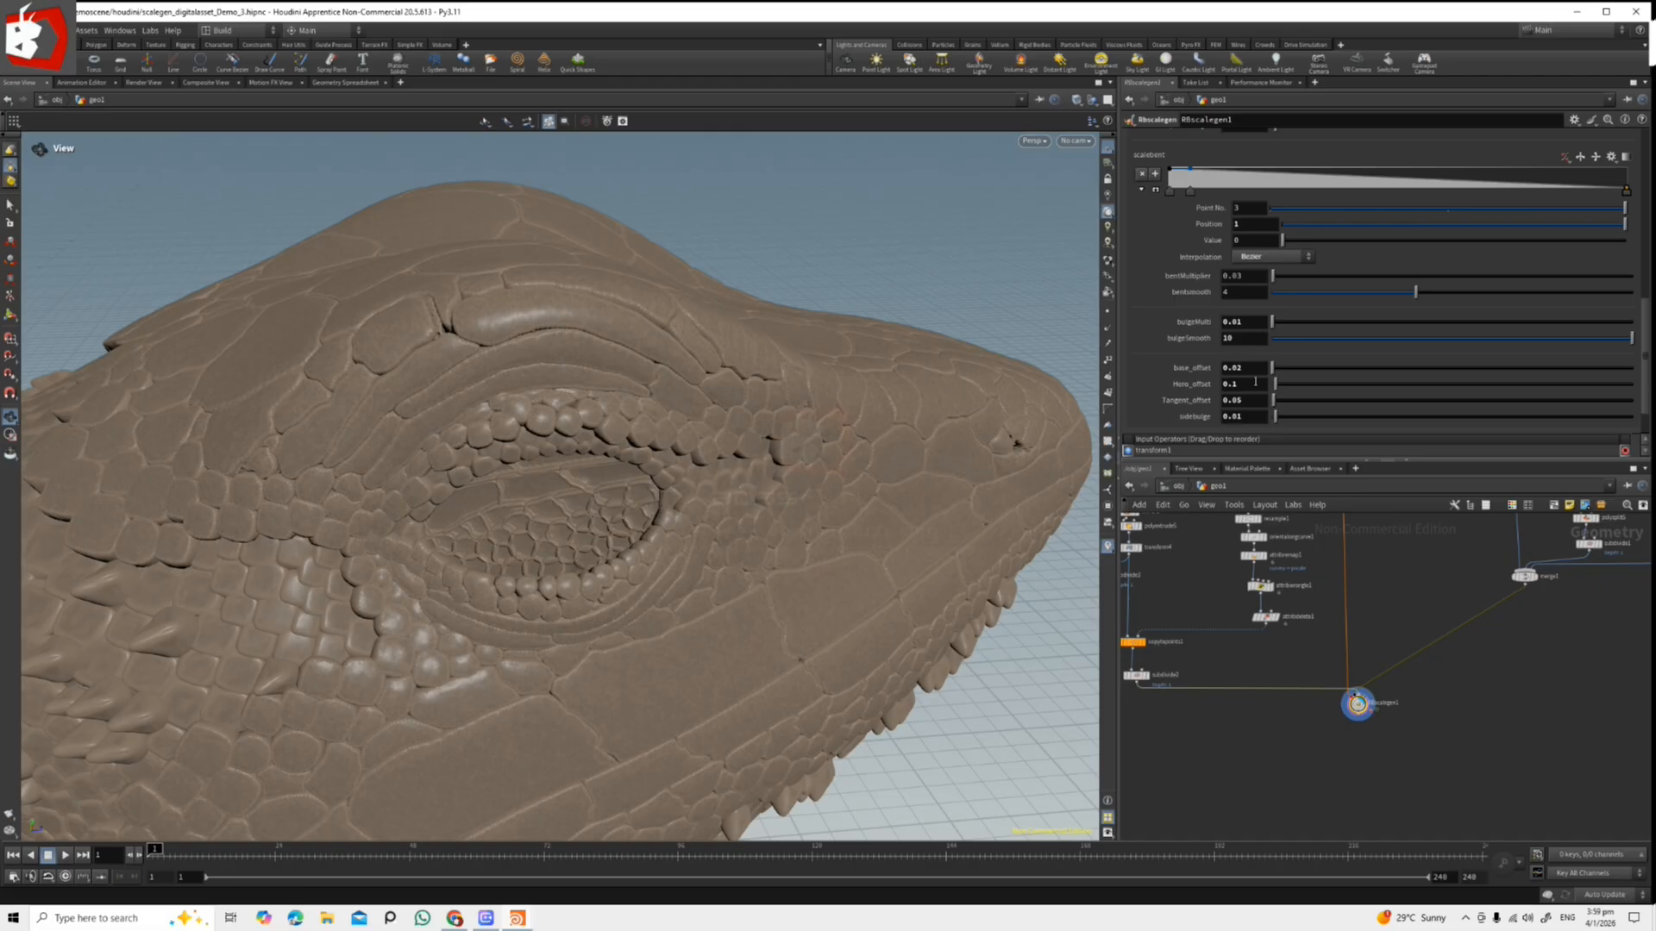
pyautogui.moveTo(752, 479); pyautogui.dragTo(603, 502)
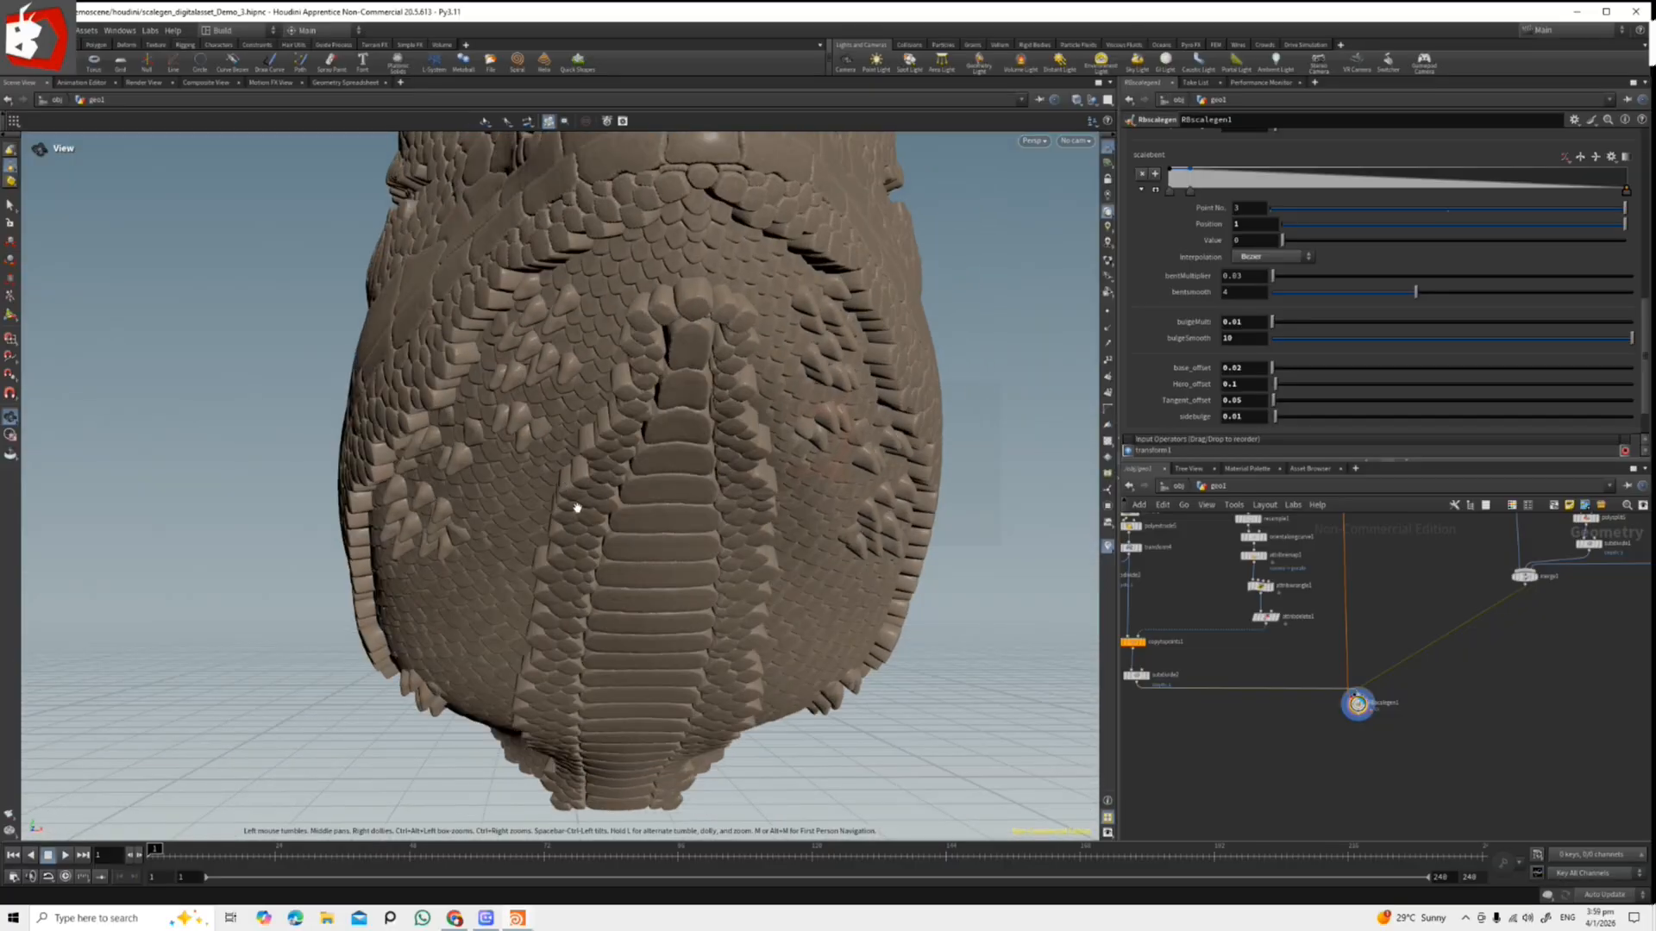
pyautogui.scroll(4, 595, 486)
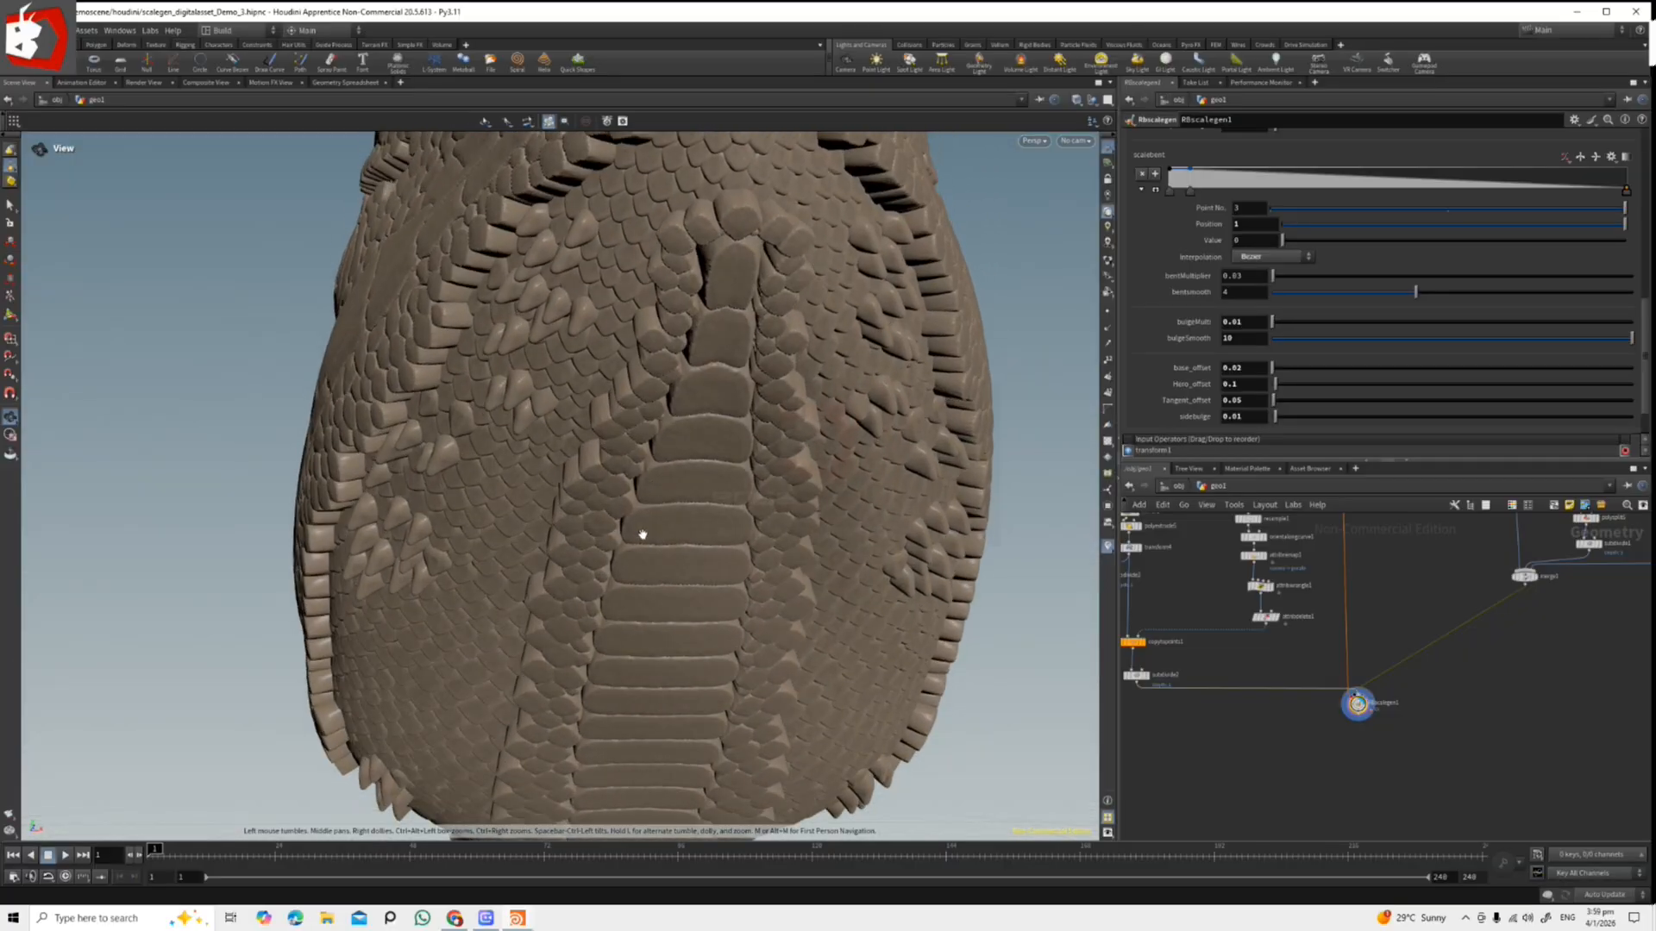
pyautogui.moveTo(636, 512); pyautogui.dragTo(705, 532)
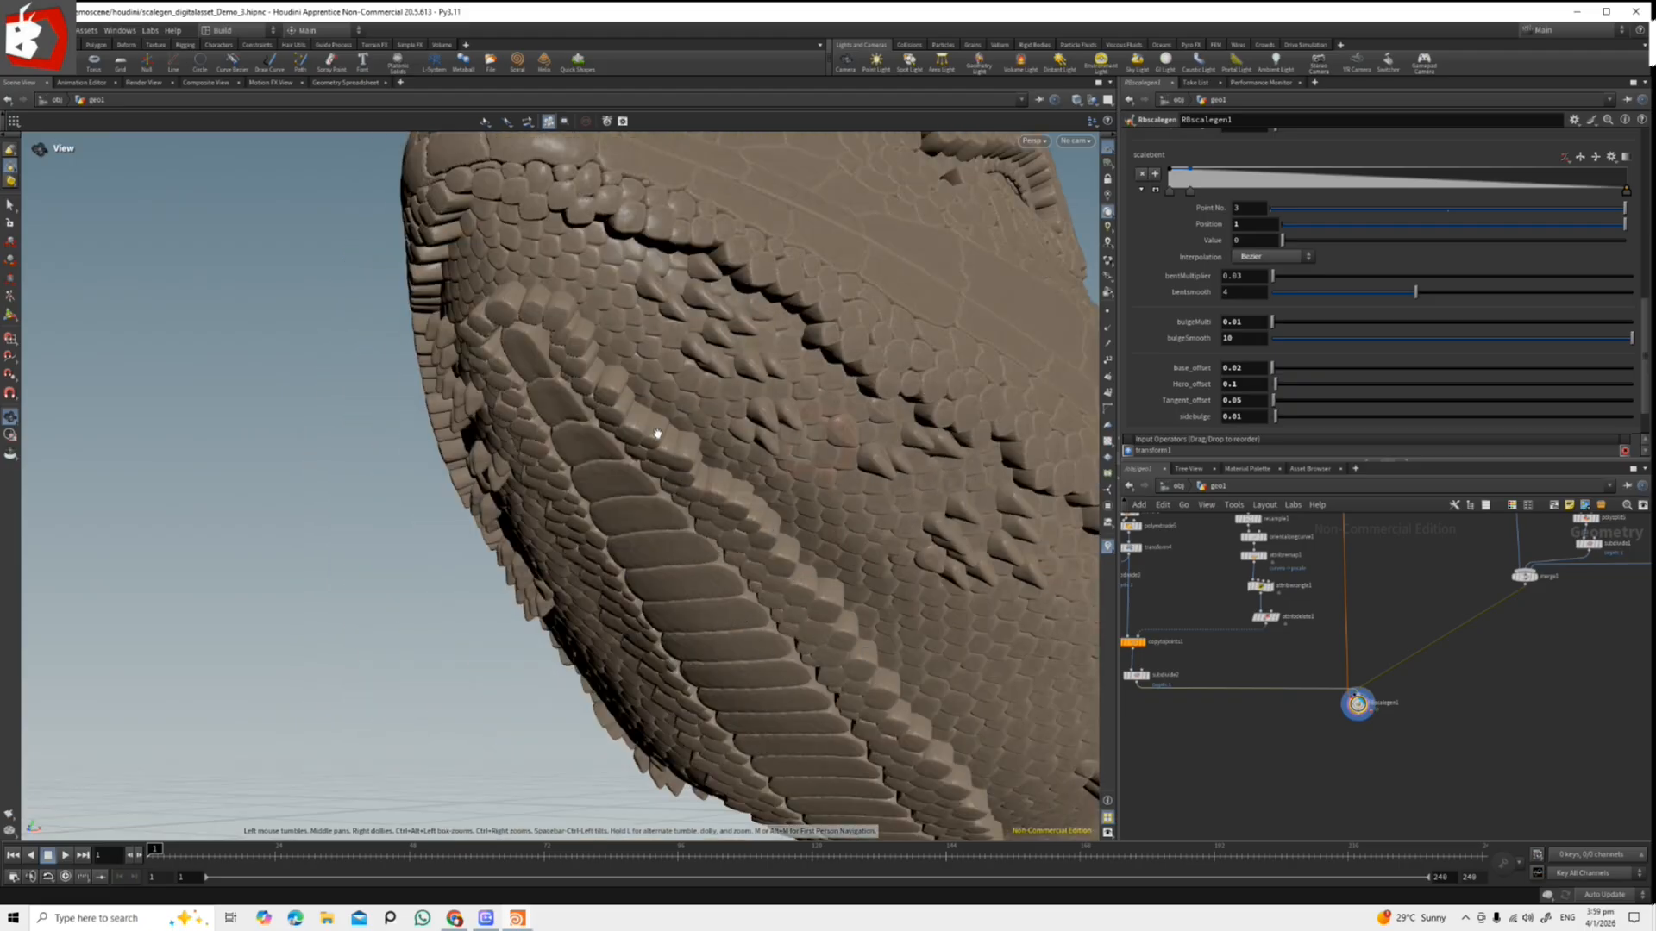
pyautogui.scroll(-3, 664, 518)
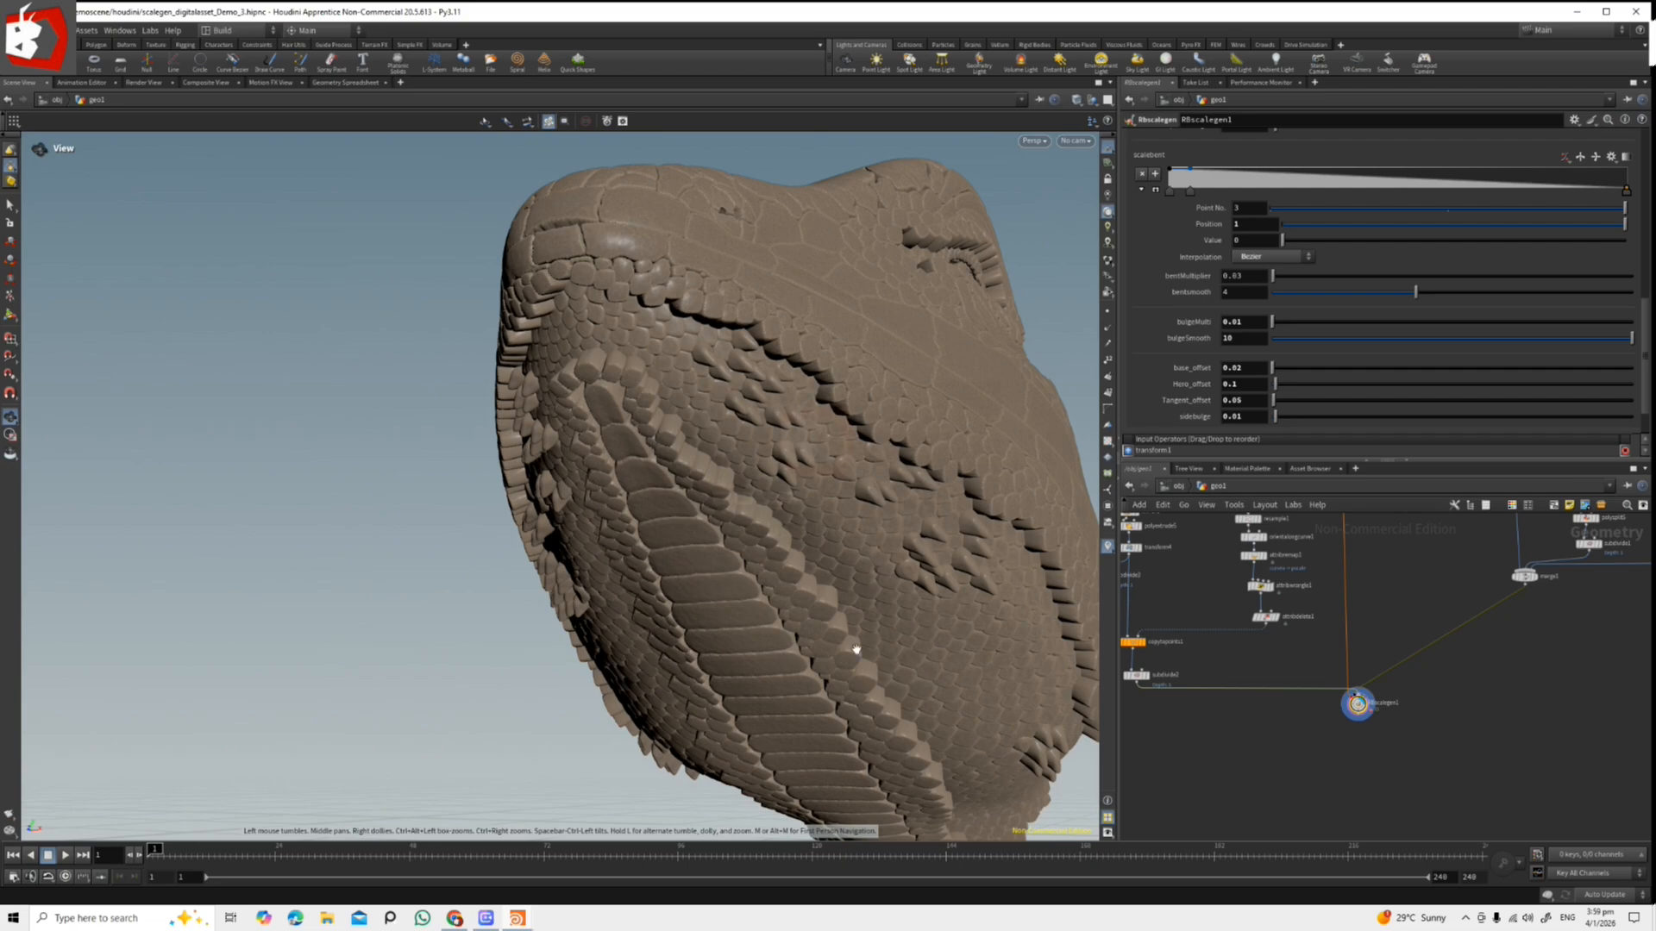
pyautogui.moveTo(676, 380); pyautogui.dragTo(405, 448)
pyautogui.scroll(2, 681, 584)
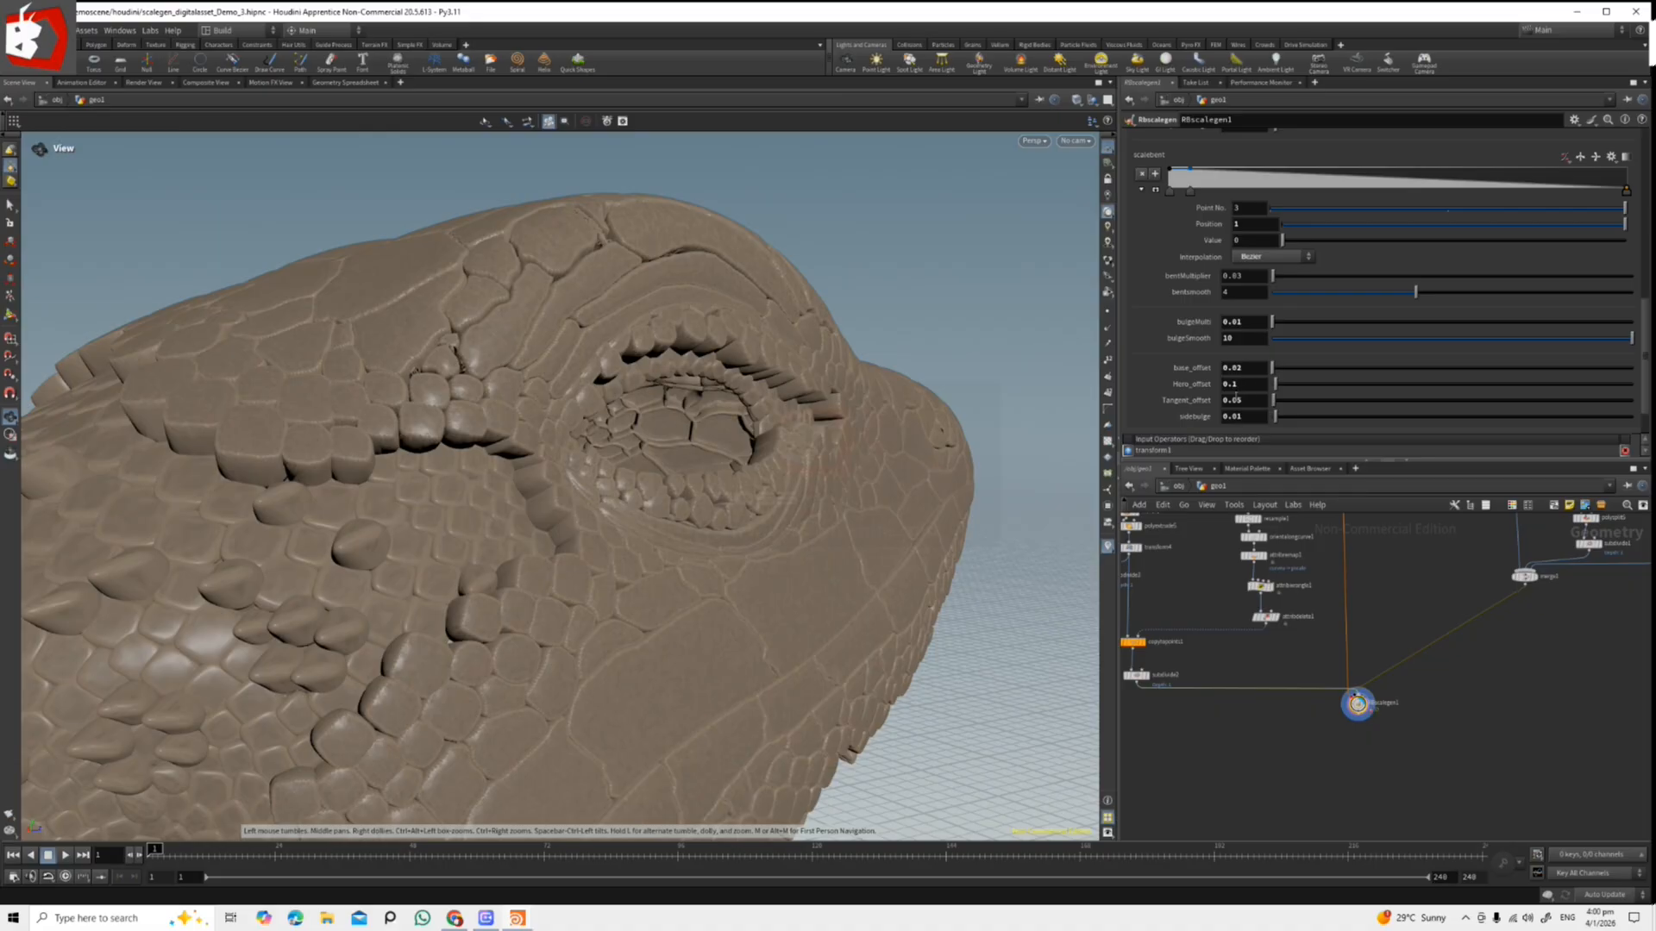
# Return Norm_offset to 0.02 and check the whole head with the generated scales.
pyautogui.click(1231, 385)
pyautogui.write('02')
pyautogui.press('Return')
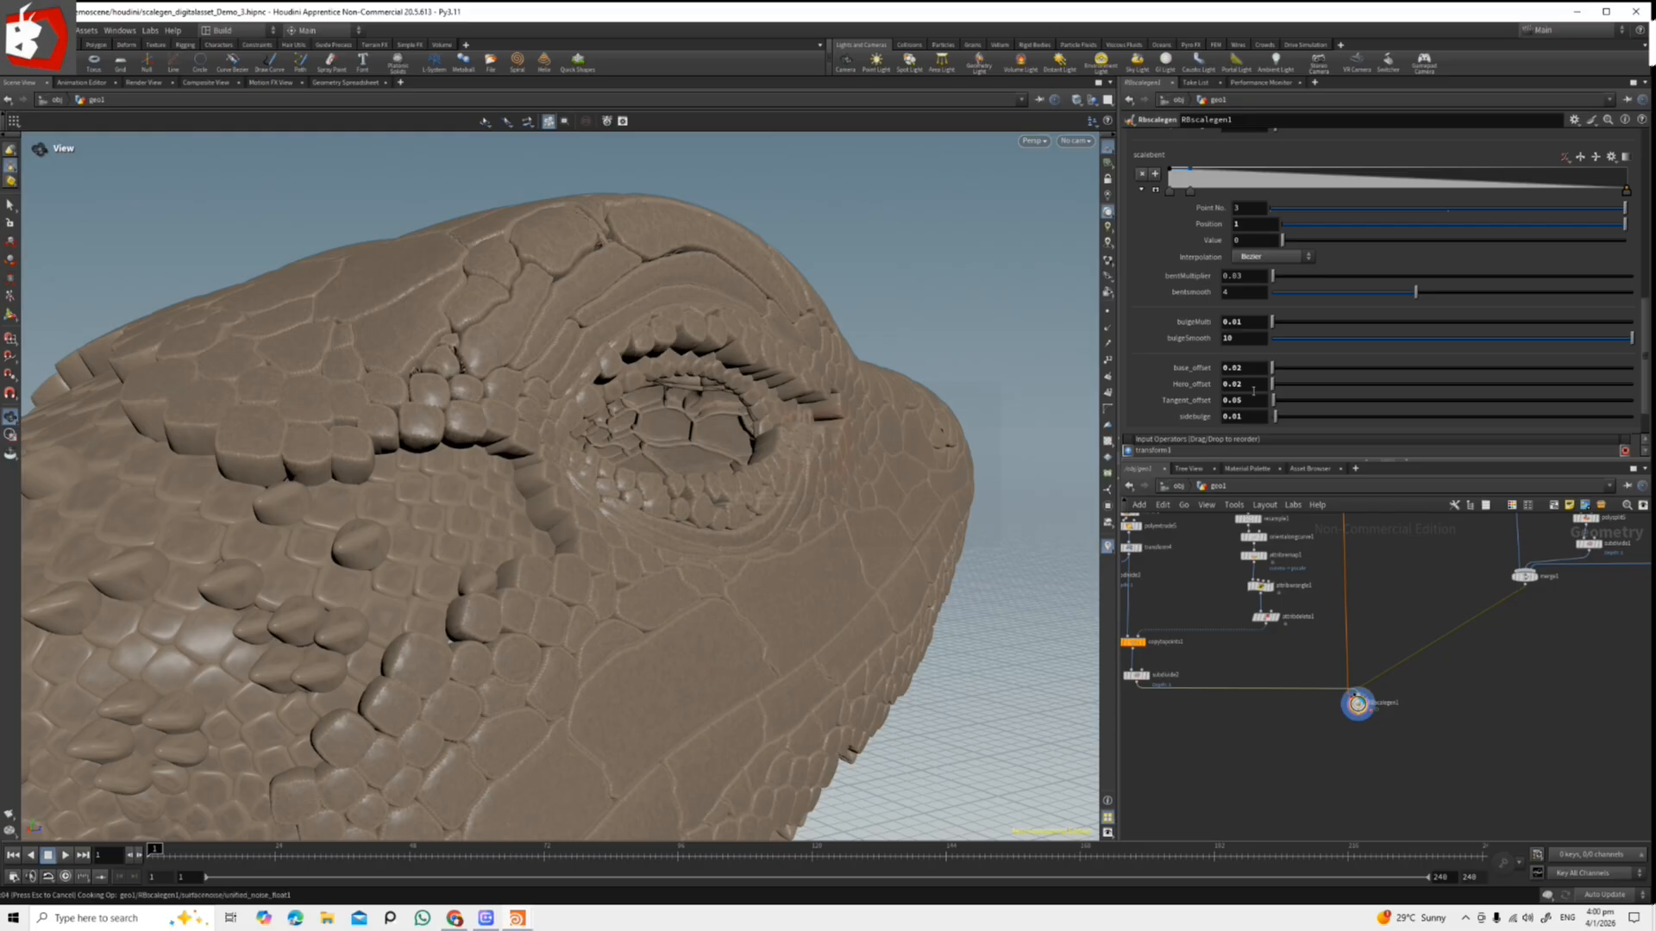
pyautogui.moveTo(862, 388); pyautogui.dragTo(776, 397)
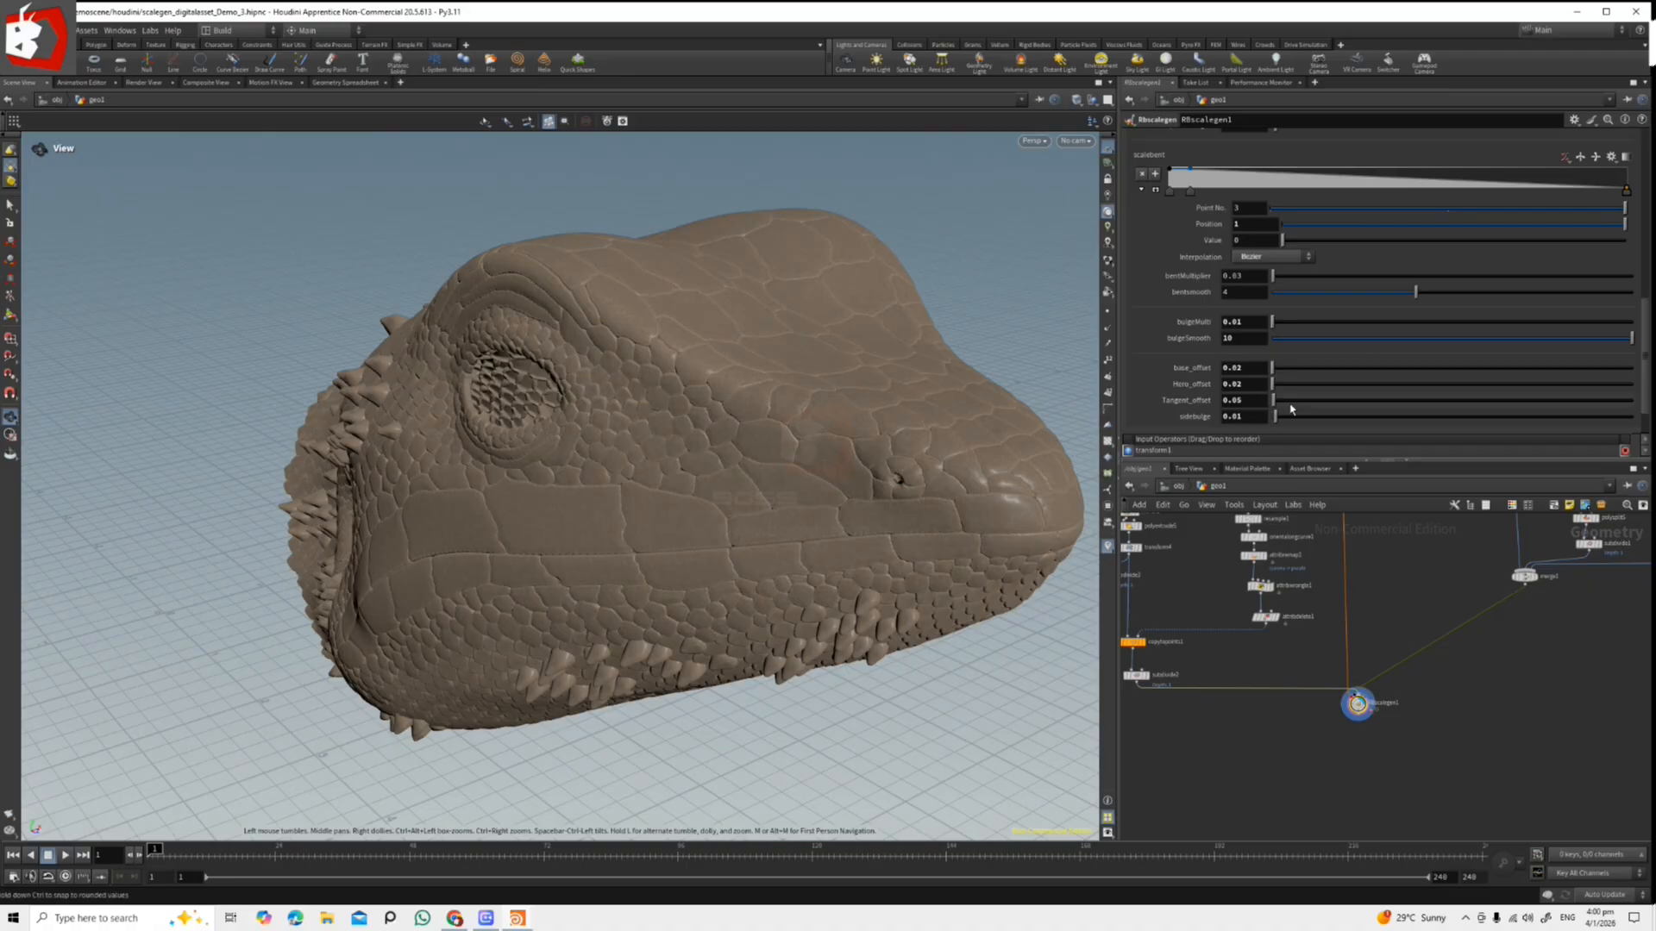
# Try a sideBulge of -0.01 on the generated scales, compare the spacing between them near the eye, and restore it to 0.01.
pyautogui.moveTo(532, 429); pyautogui.dragTo(820, 437, button='right')
pyautogui.moveTo(820, 436); pyautogui.dragTo(681, 425)
pyautogui.moveTo(681, 426); pyautogui.dragTo(628, 443, button='right')
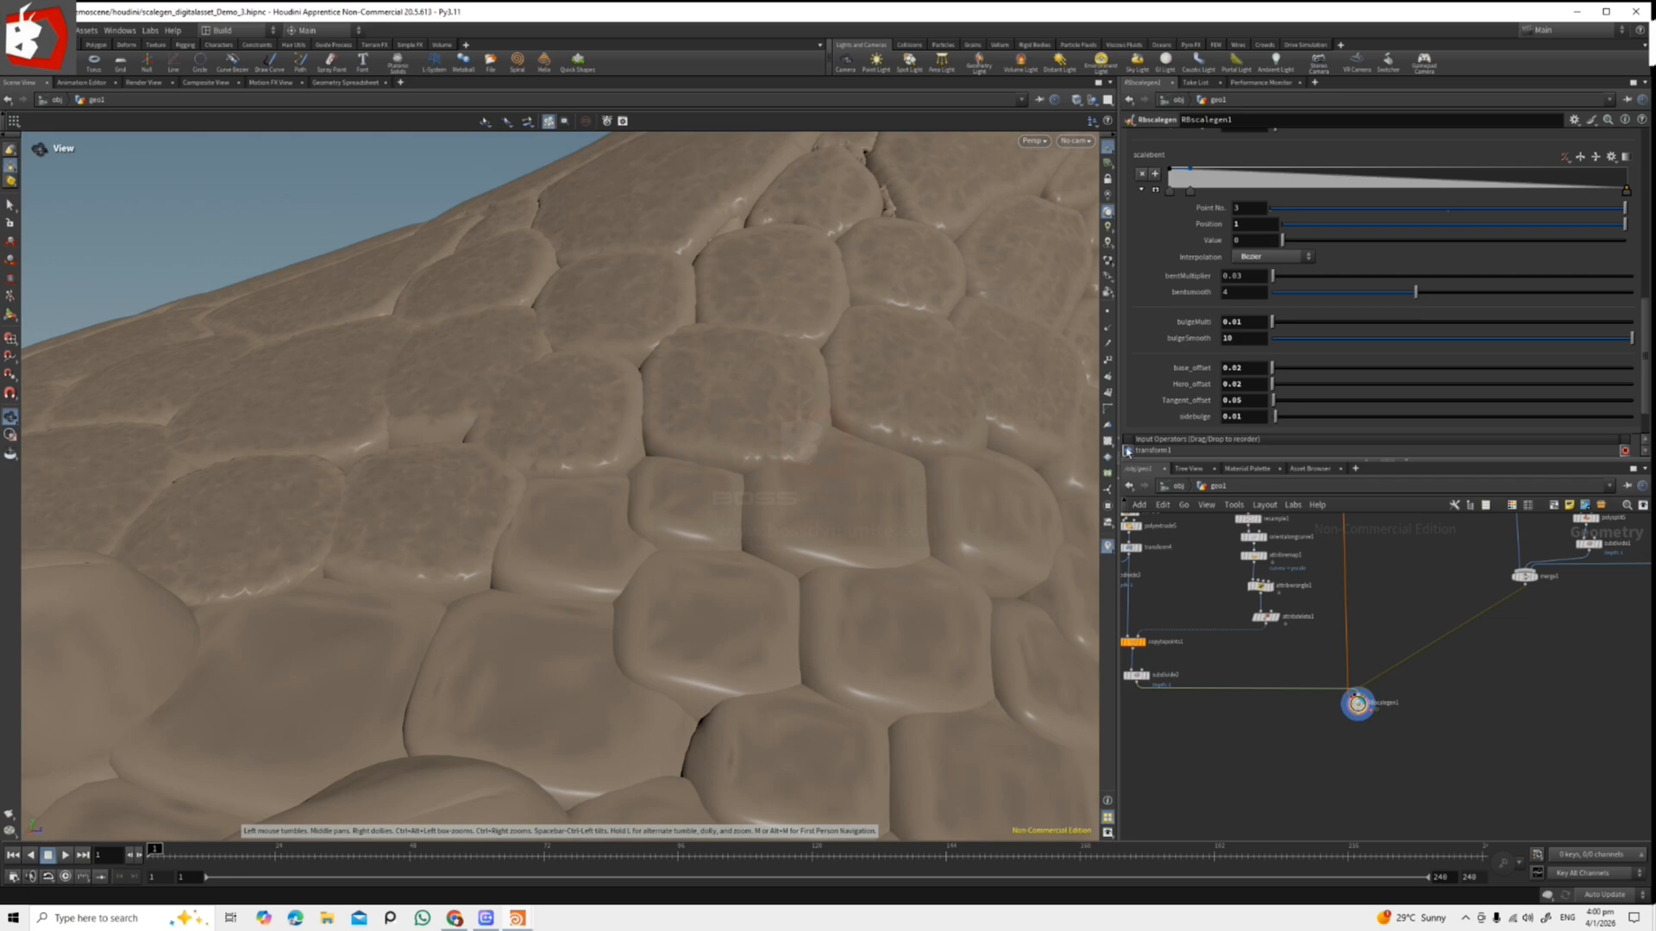
pyautogui.click(1252, 417)
pyautogui.hotkey('ctrl', 'a')
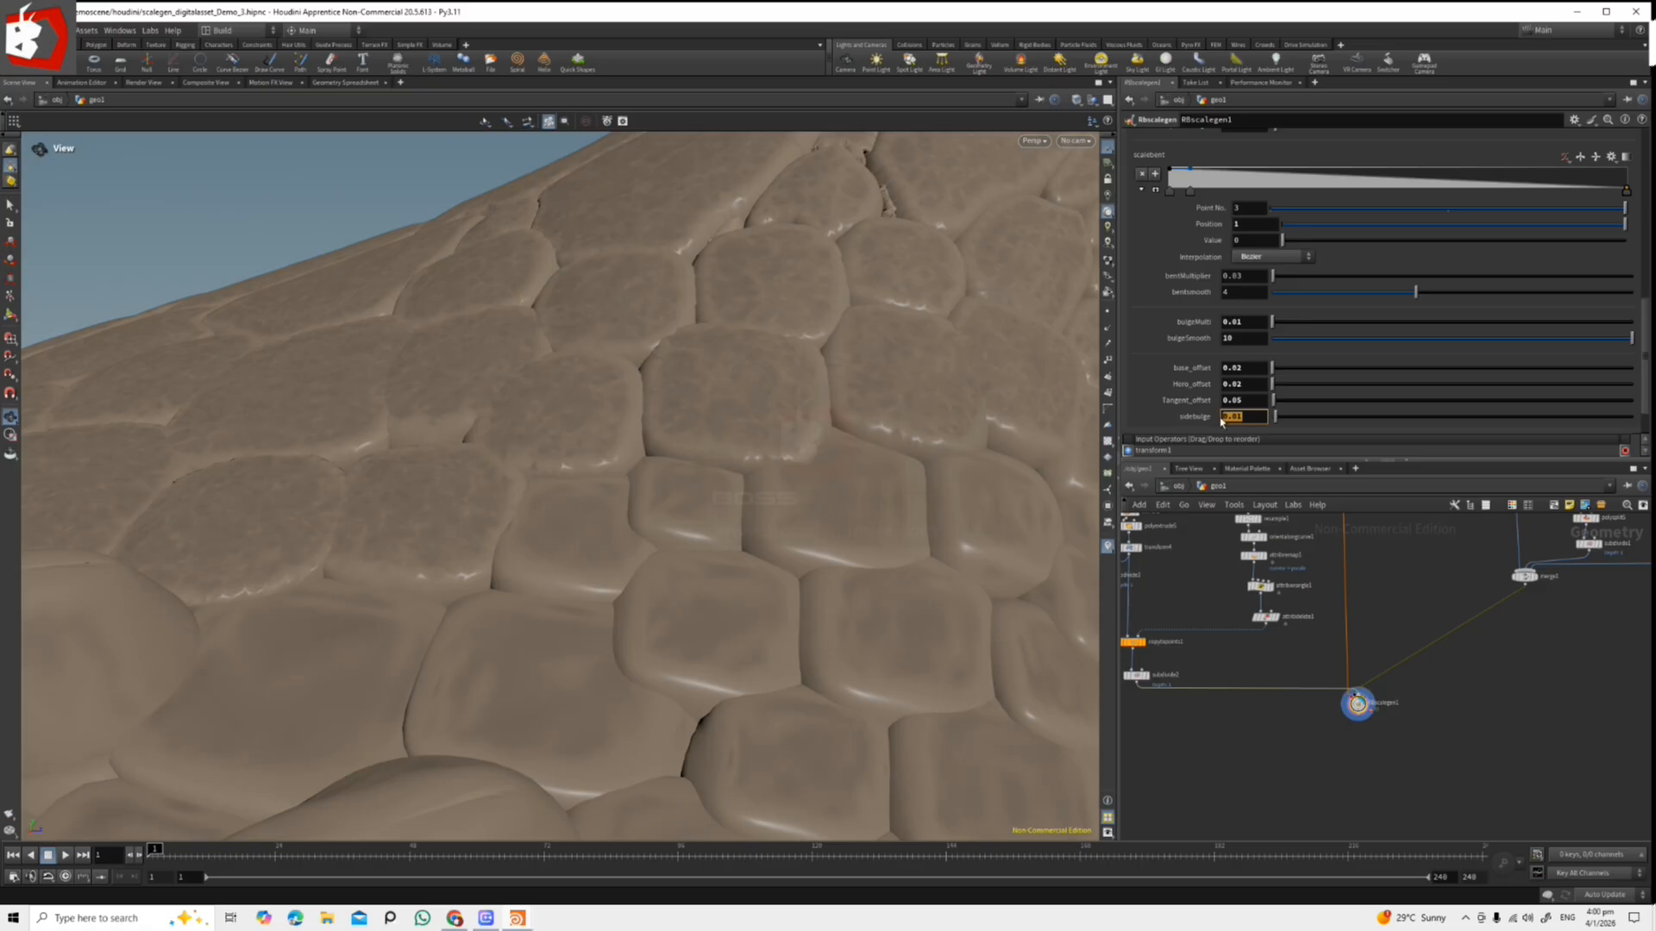
pyautogui.click(1248, 414)
pyautogui.write('-')
pyautogui.press('Return')
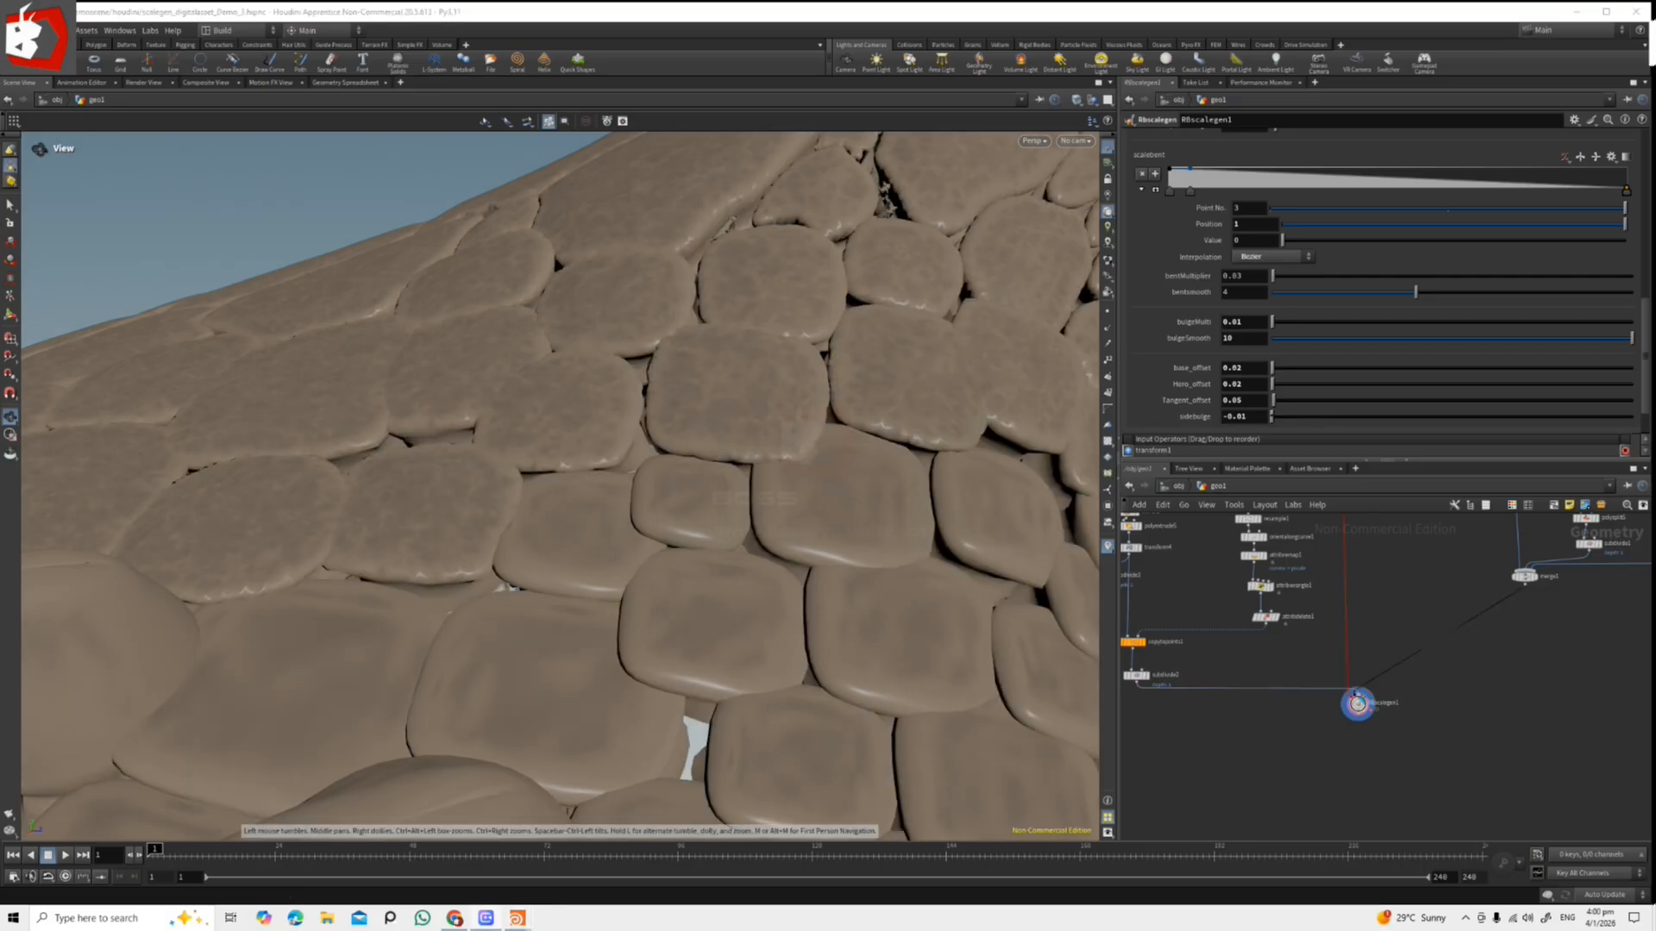
pyautogui.moveTo(891, 473); pyautogui.dragTo(636, 573)
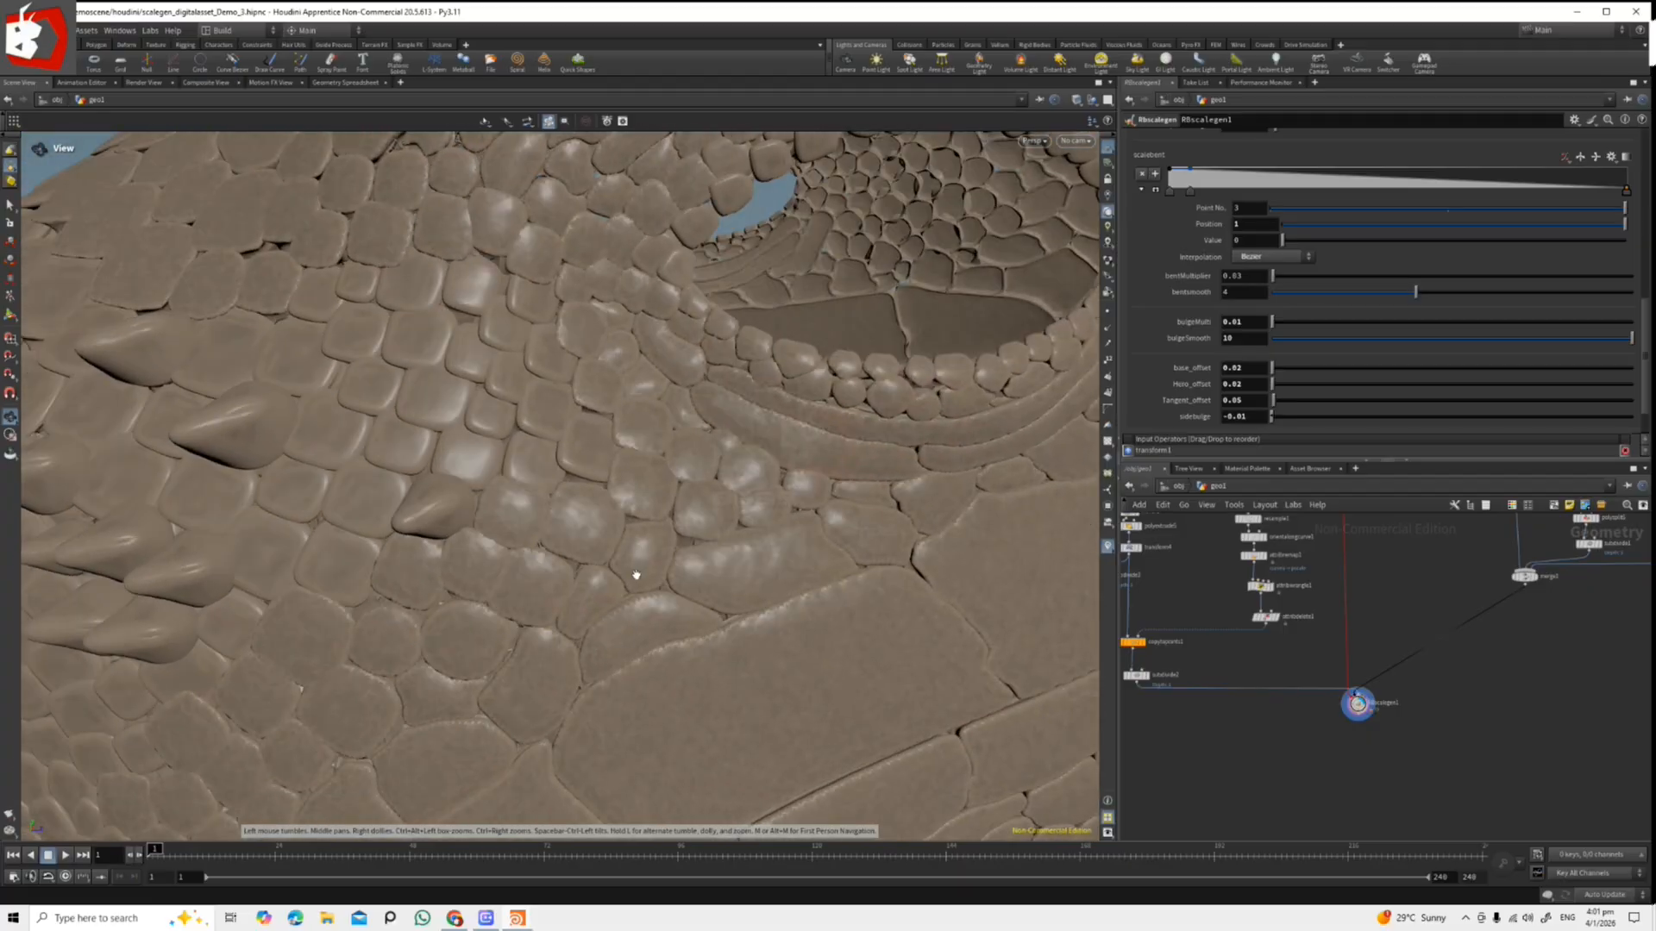
pyautogui.click(1227, 417)
pyautogui.press('Return')
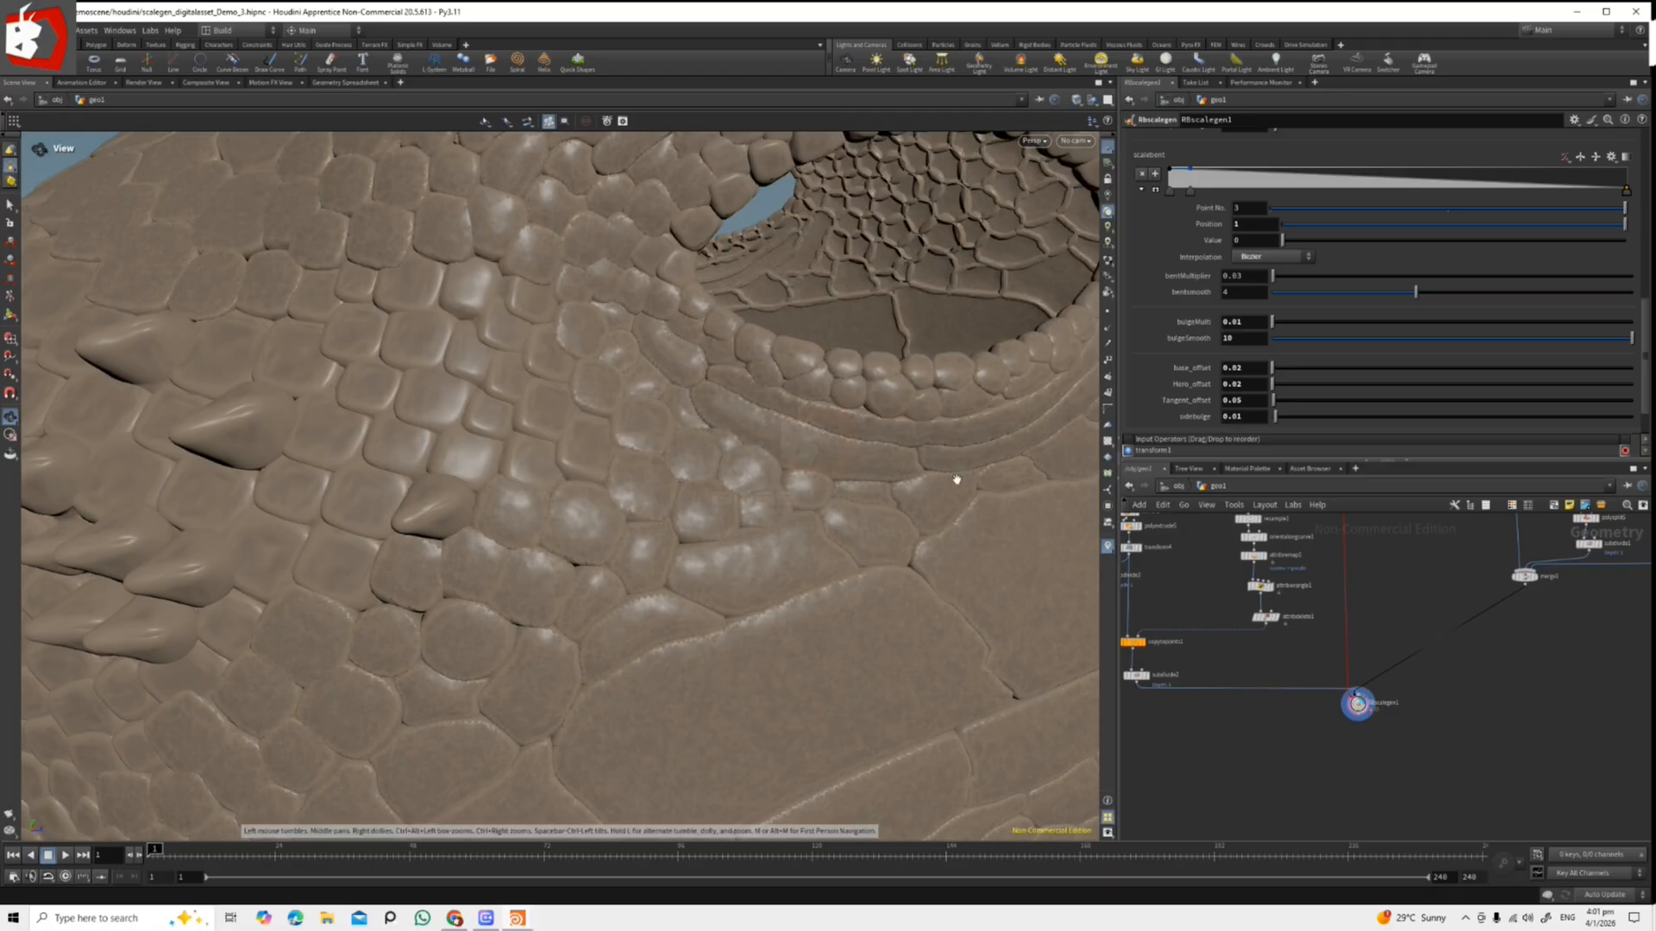
# Switch the RBscalegen1 output back to ScalesLo for the whole head.
pyautogui.moveTo(980, 499); pyautogui.dragTo(683, 451)
pyautogui.scroll(10, 1618, 362)
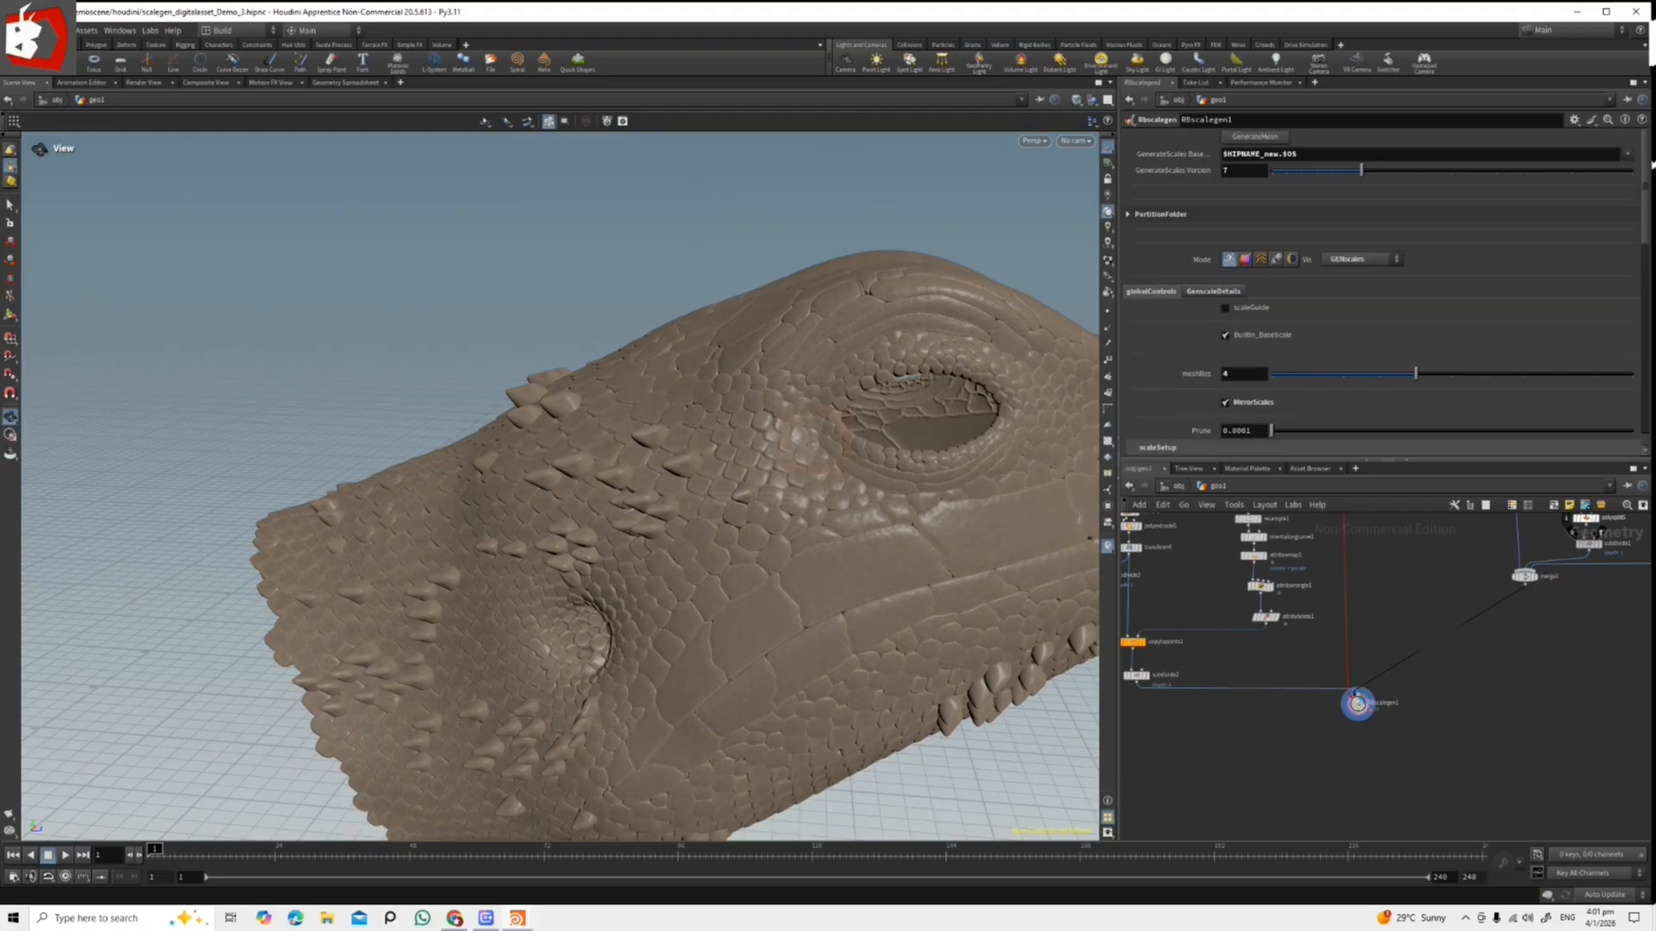
pyautogui.click(1361, 259)
pyautogui.click(1352, 325)
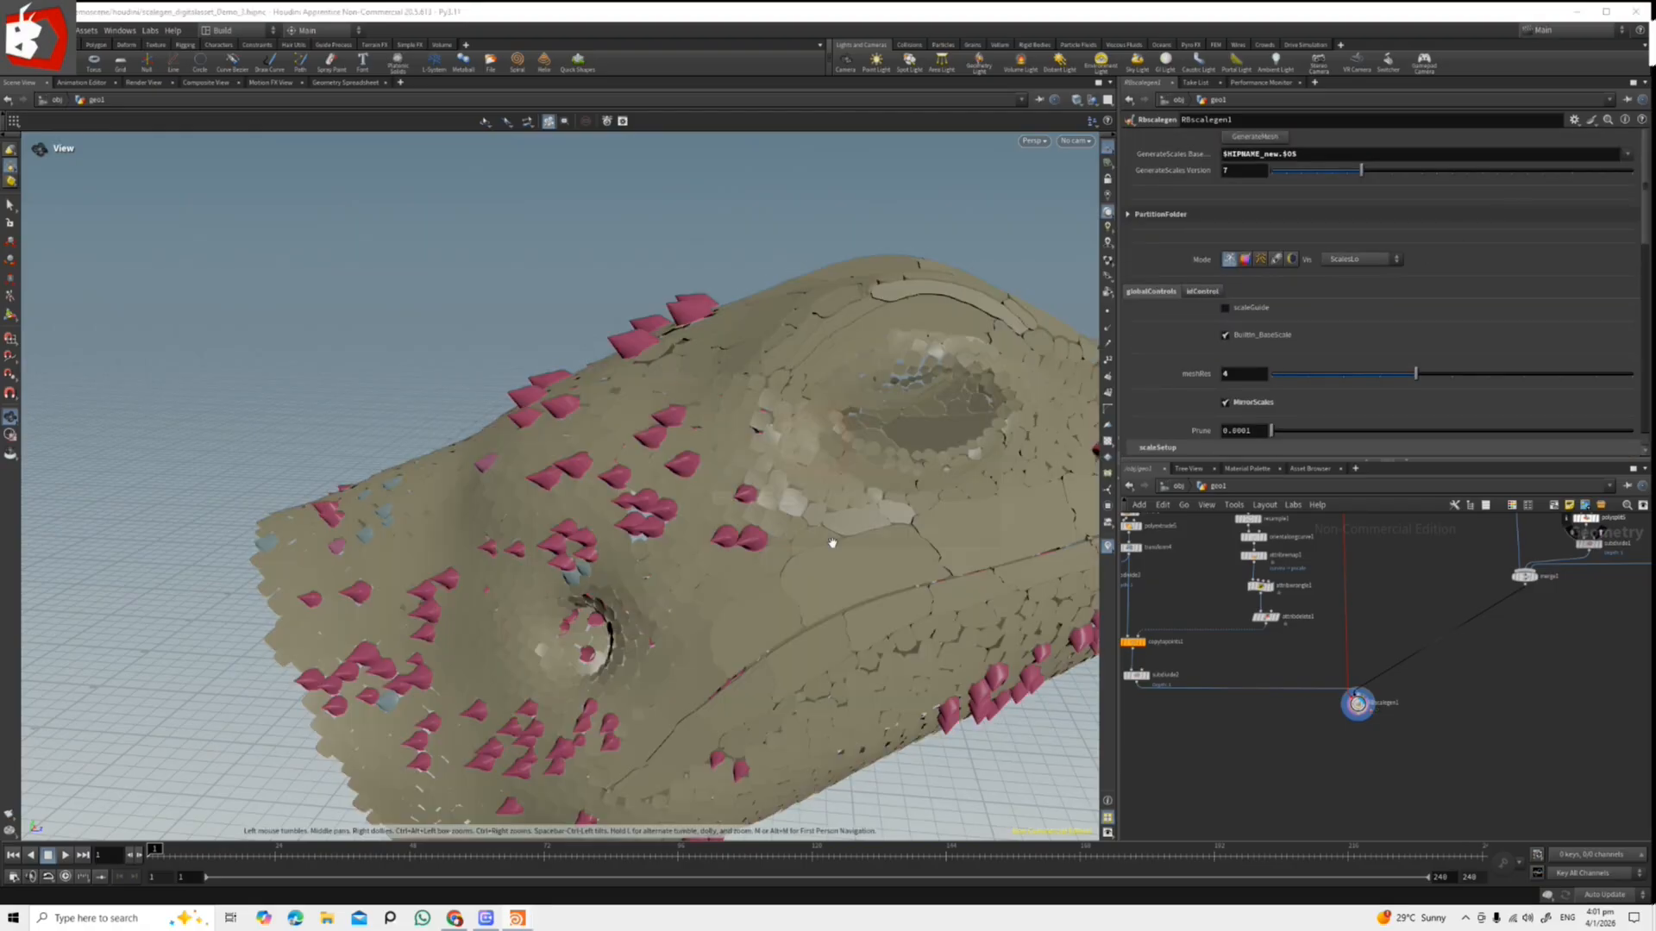
# Raise Tangent_offset to about 0.11 while viewing the low-resolution scales behind the eye.
pyautogui.scroll(5, 811, 472)
pyautogui.scroll(5, 794, 508)
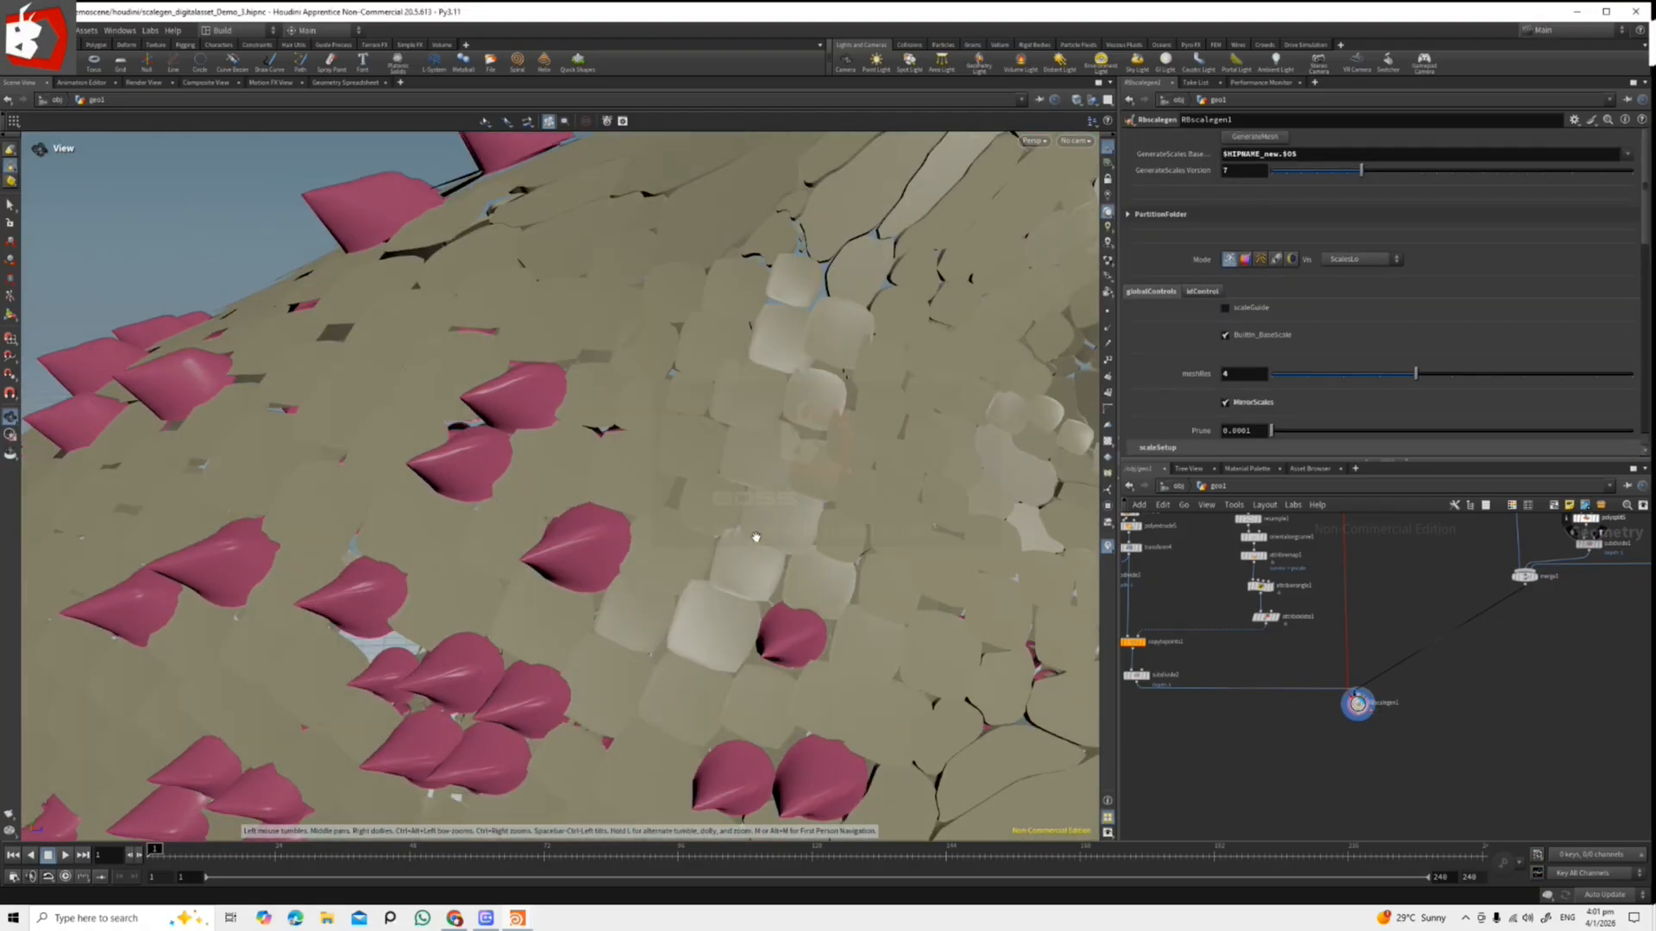
pyautogui.scroll(-10, 1619, 191)
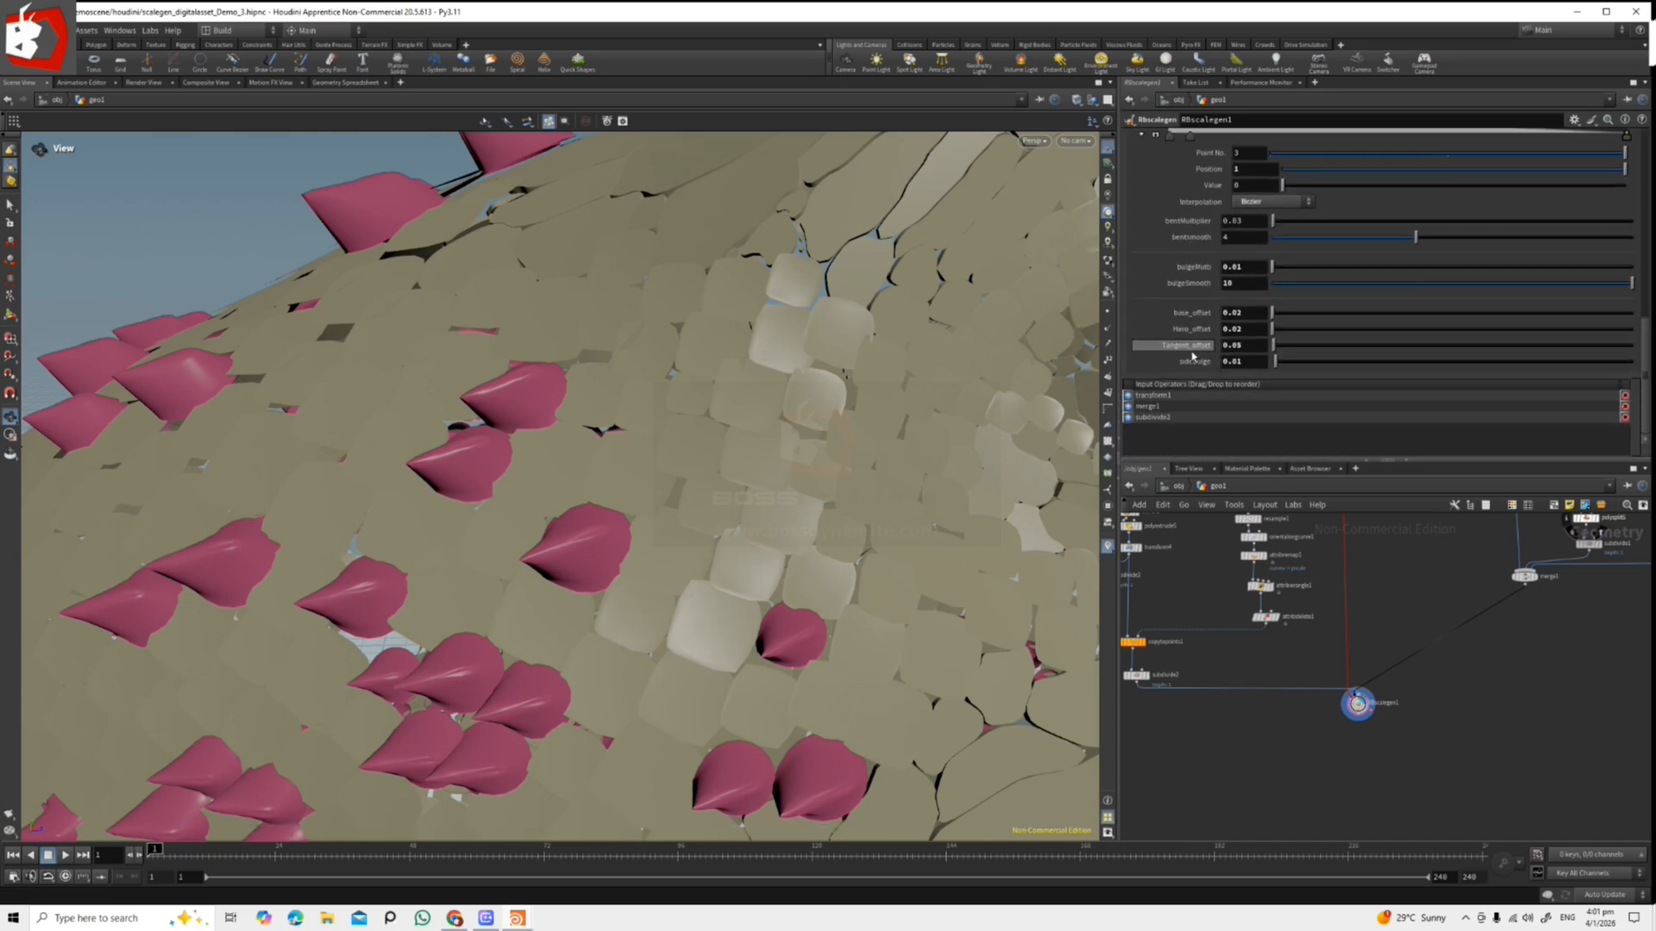
pyautogui.scroll(5, 691, 480)
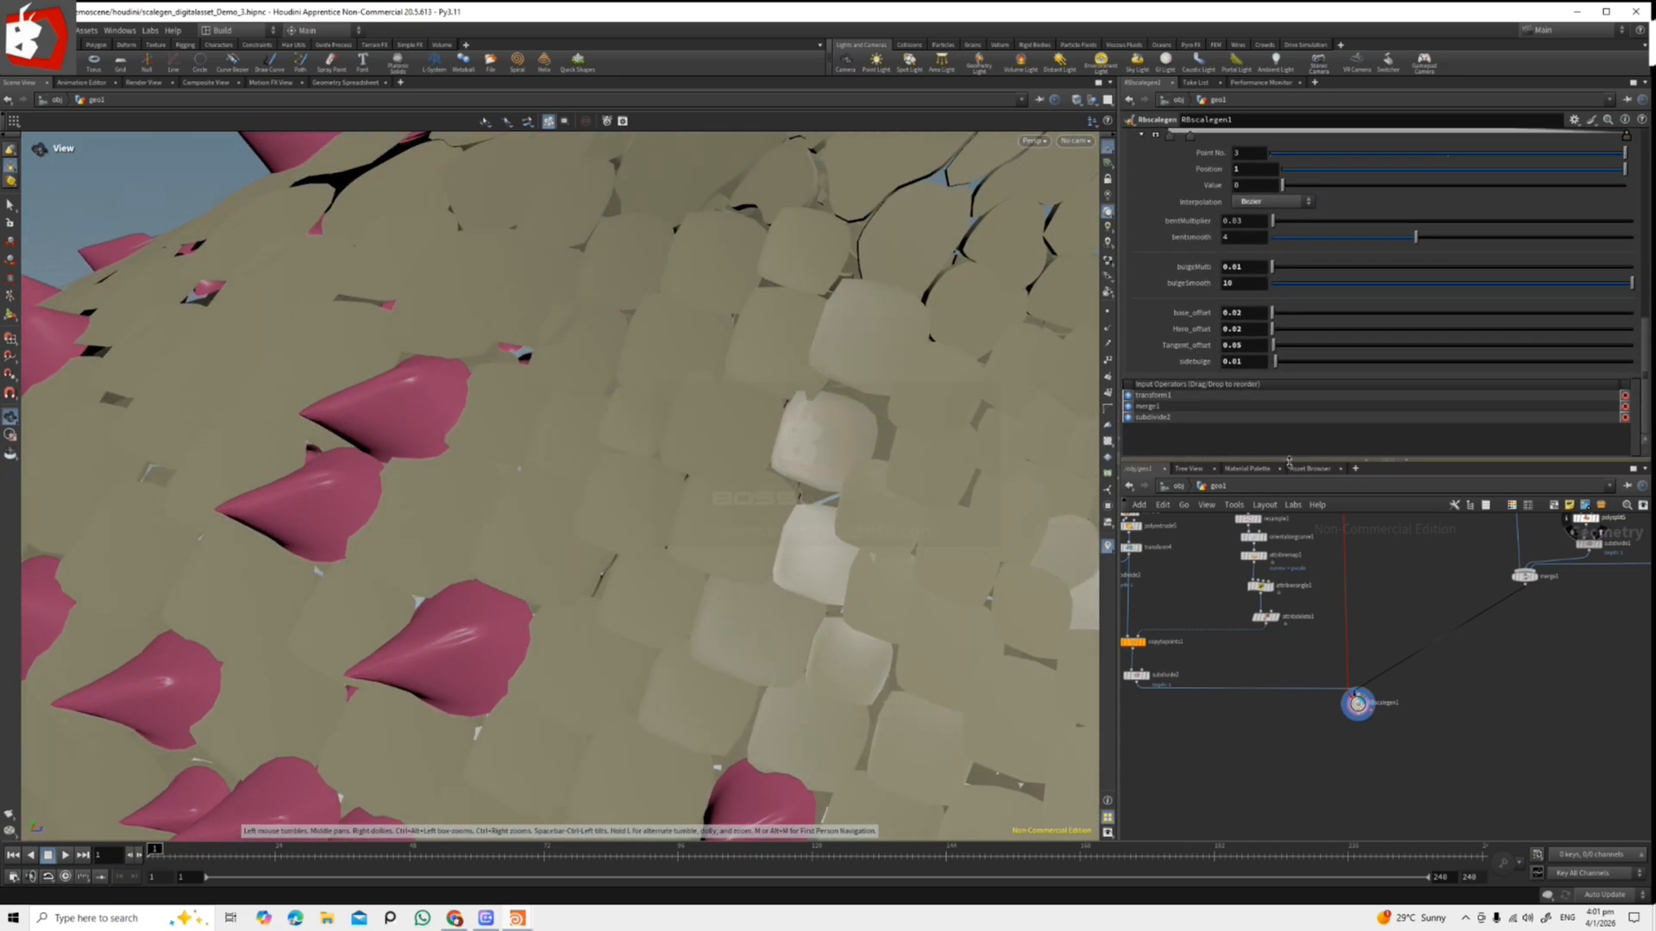
pyautogui.moveTo(1275, 346); pyautogui.dragTo(1277, 354)
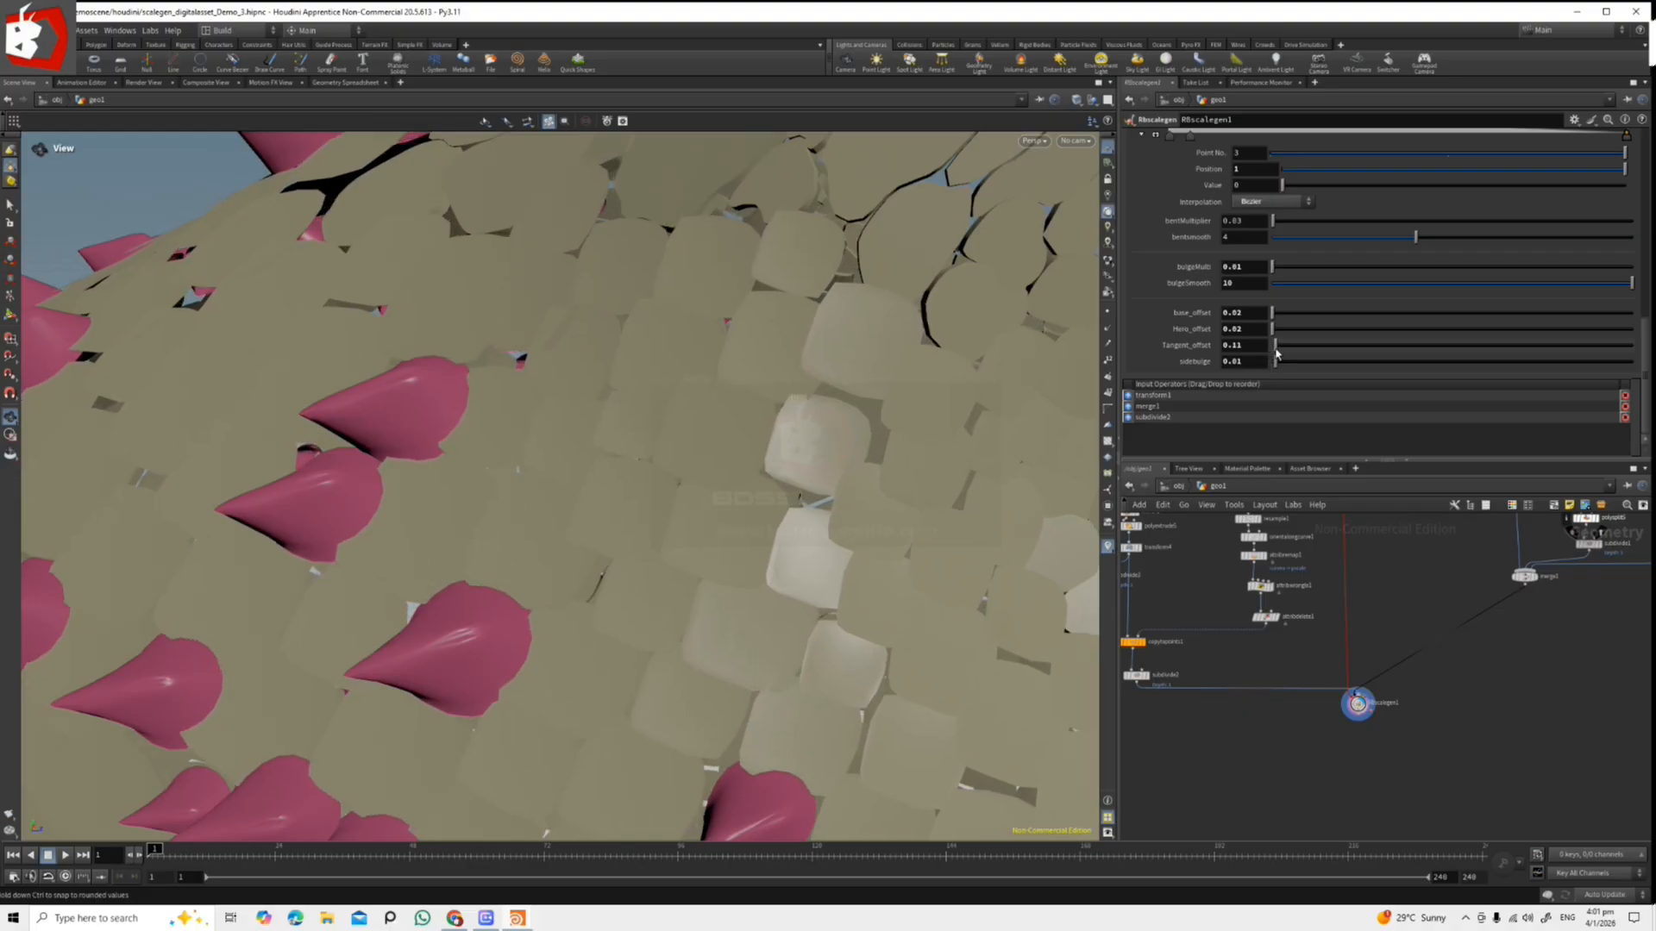
# Revert Tangent_offset to its default, look over the scales behind the eye, and set the offset to 0.01.
pyautogui.rightClick(1197, 346)
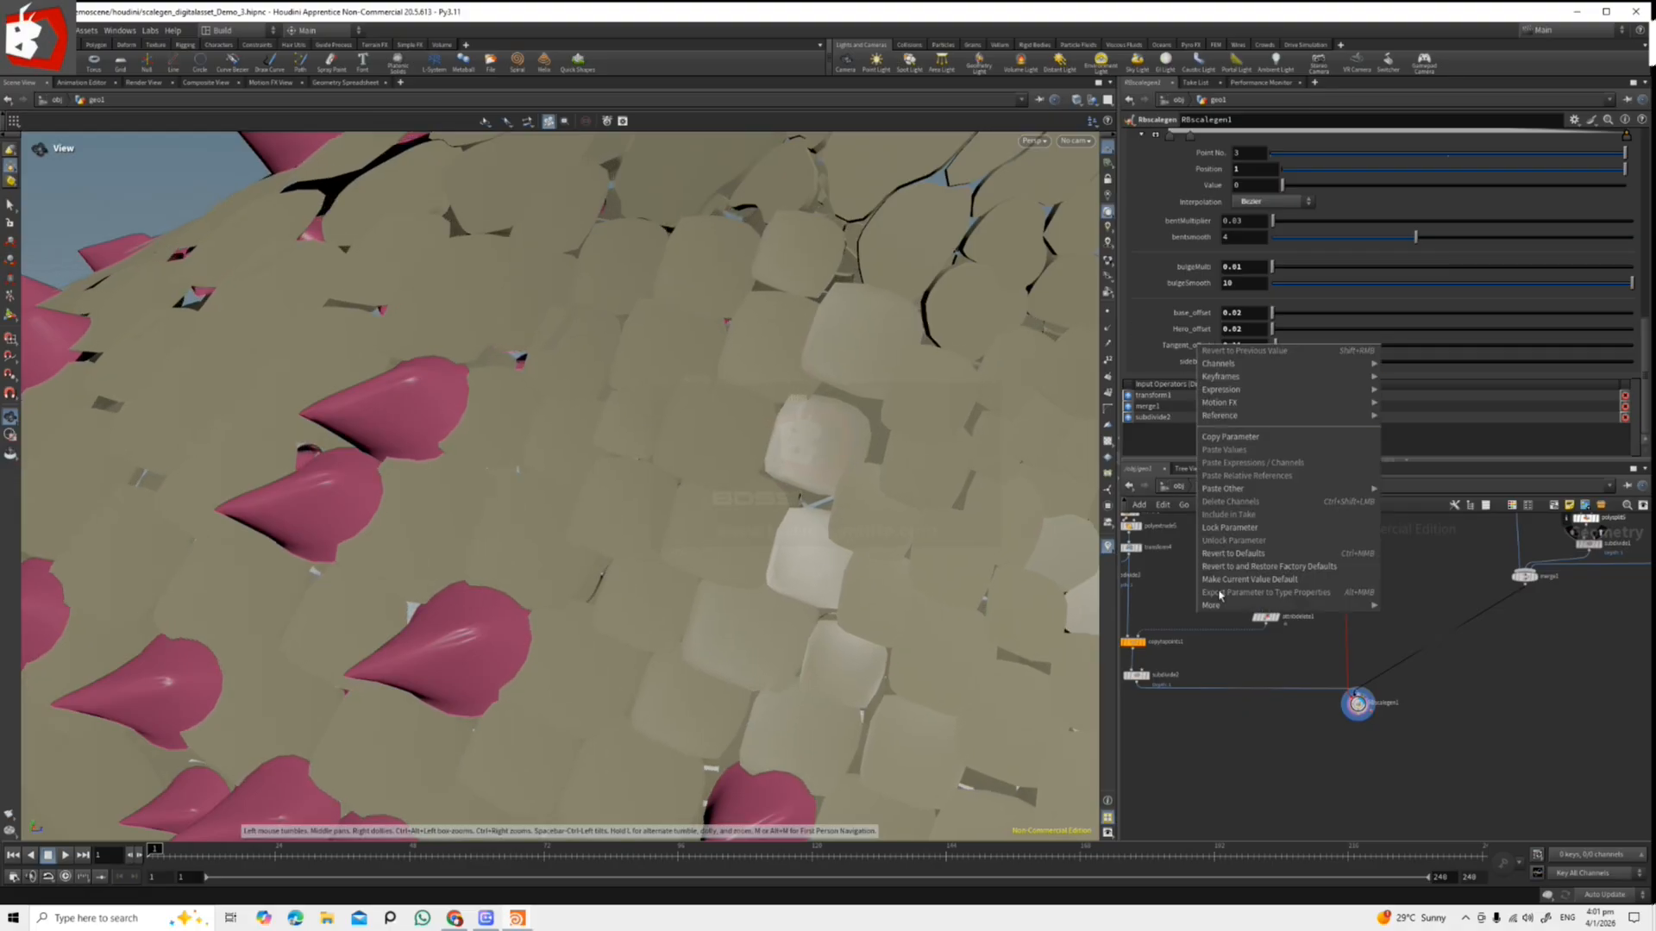
pyautogui.click(1266, 554)
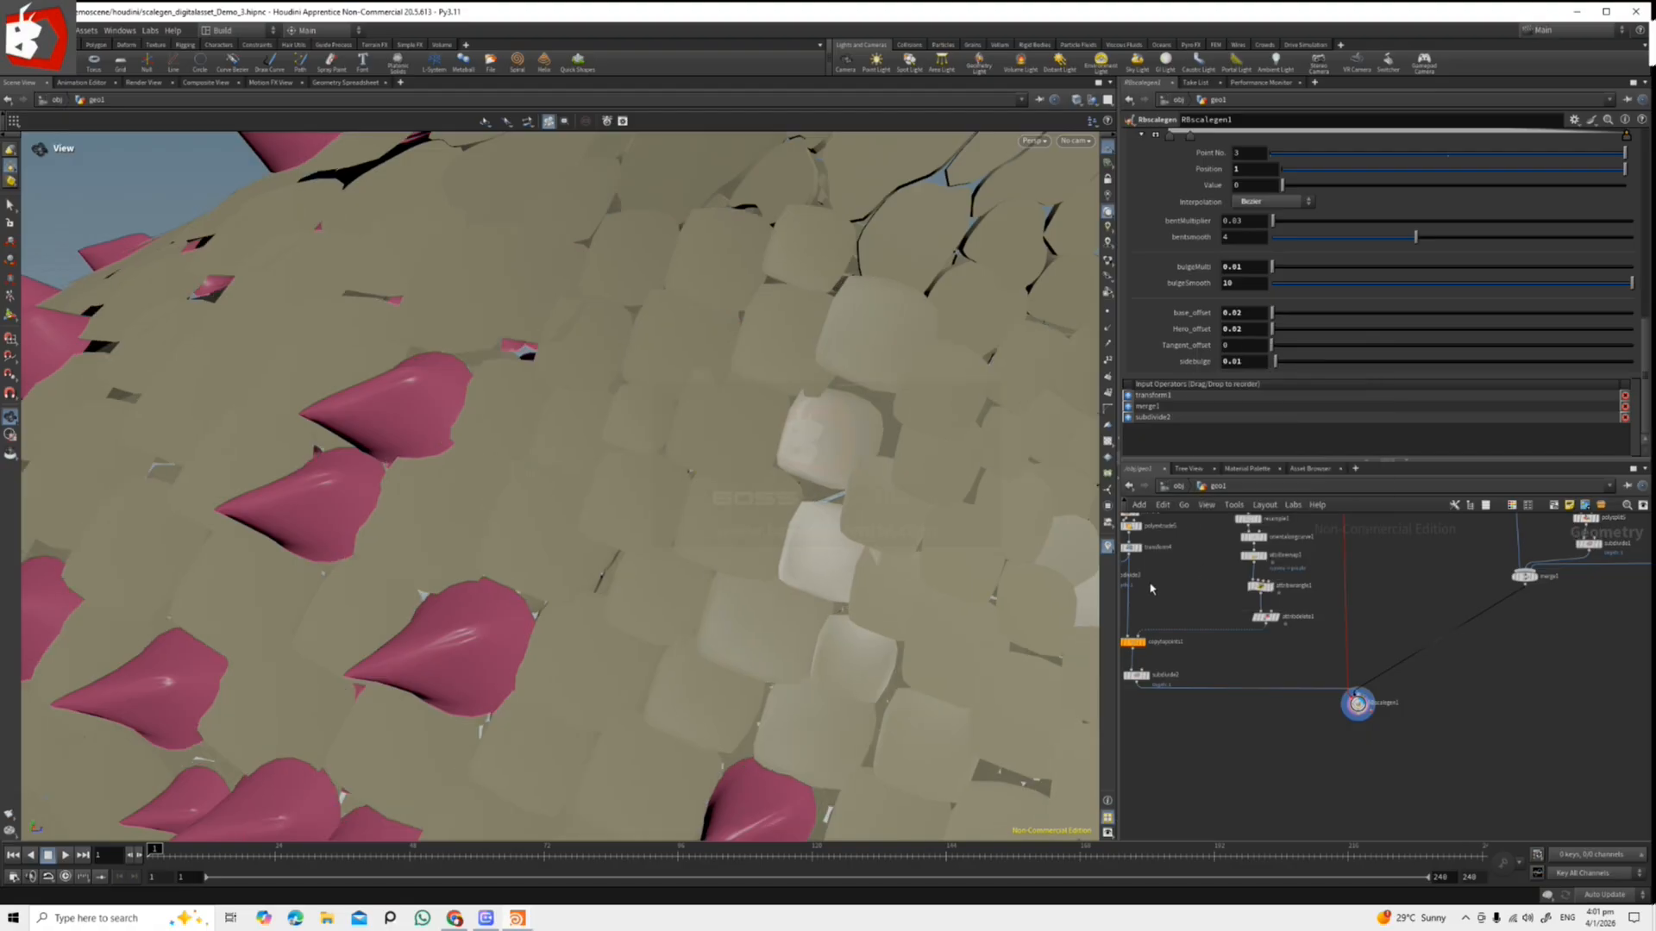
pyautogui.moveTo(902, 529); pyautogui.dragTo(760, 461)
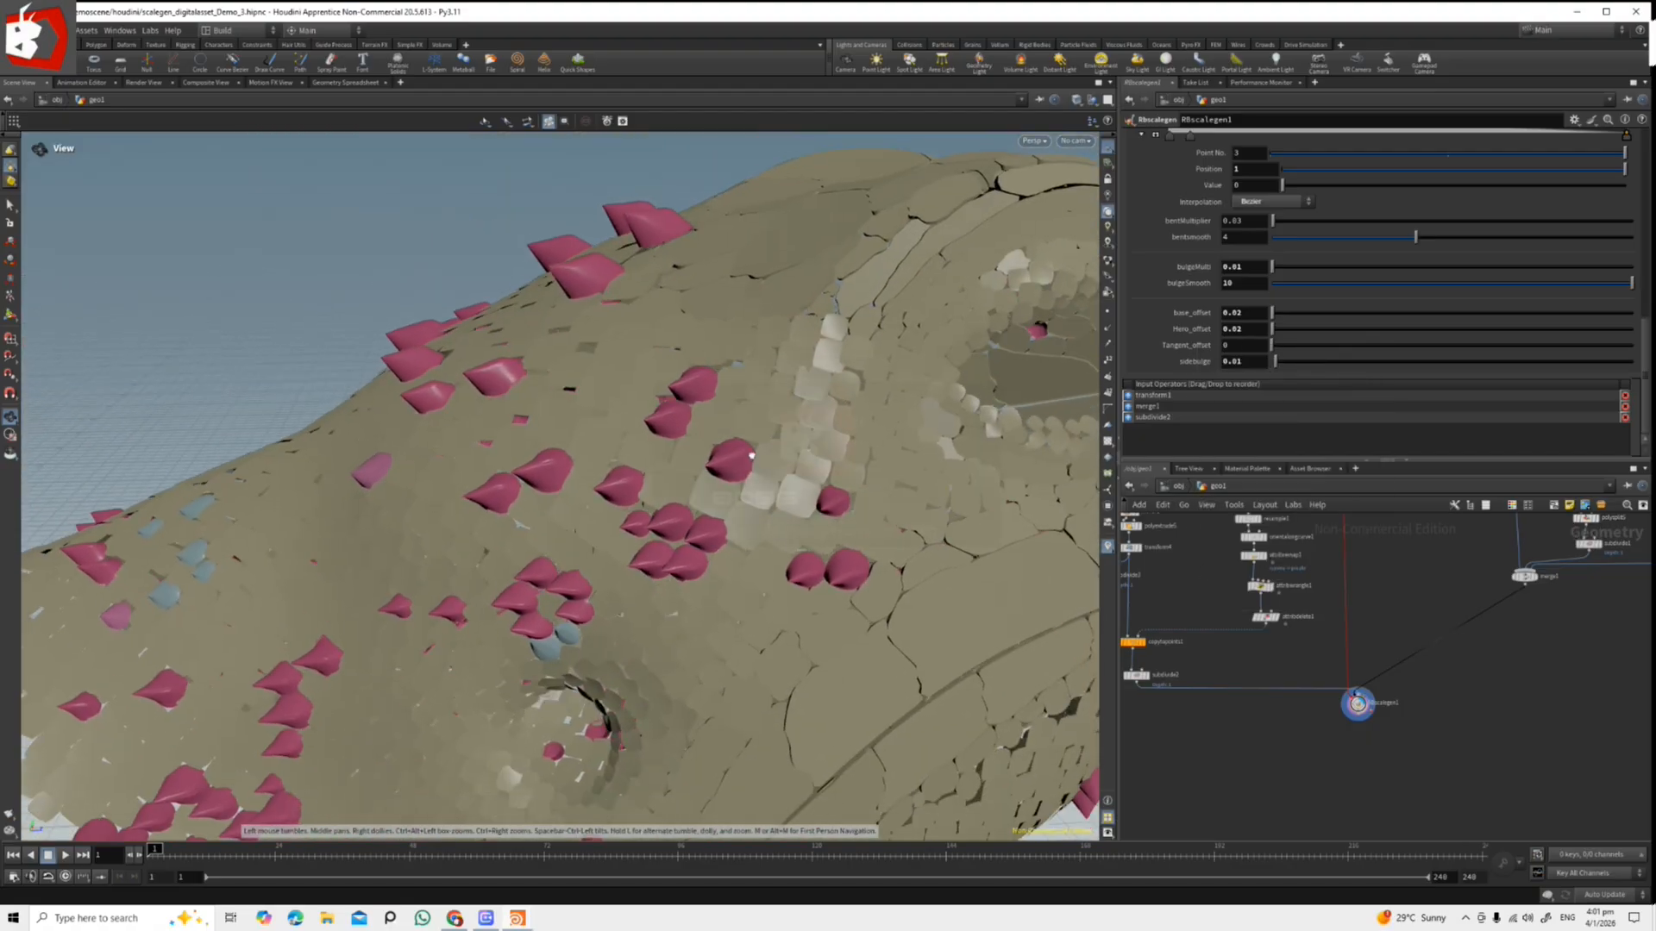
pyautogui.scroll(6, 761, 461)
pyautogui.click(1253, 346)
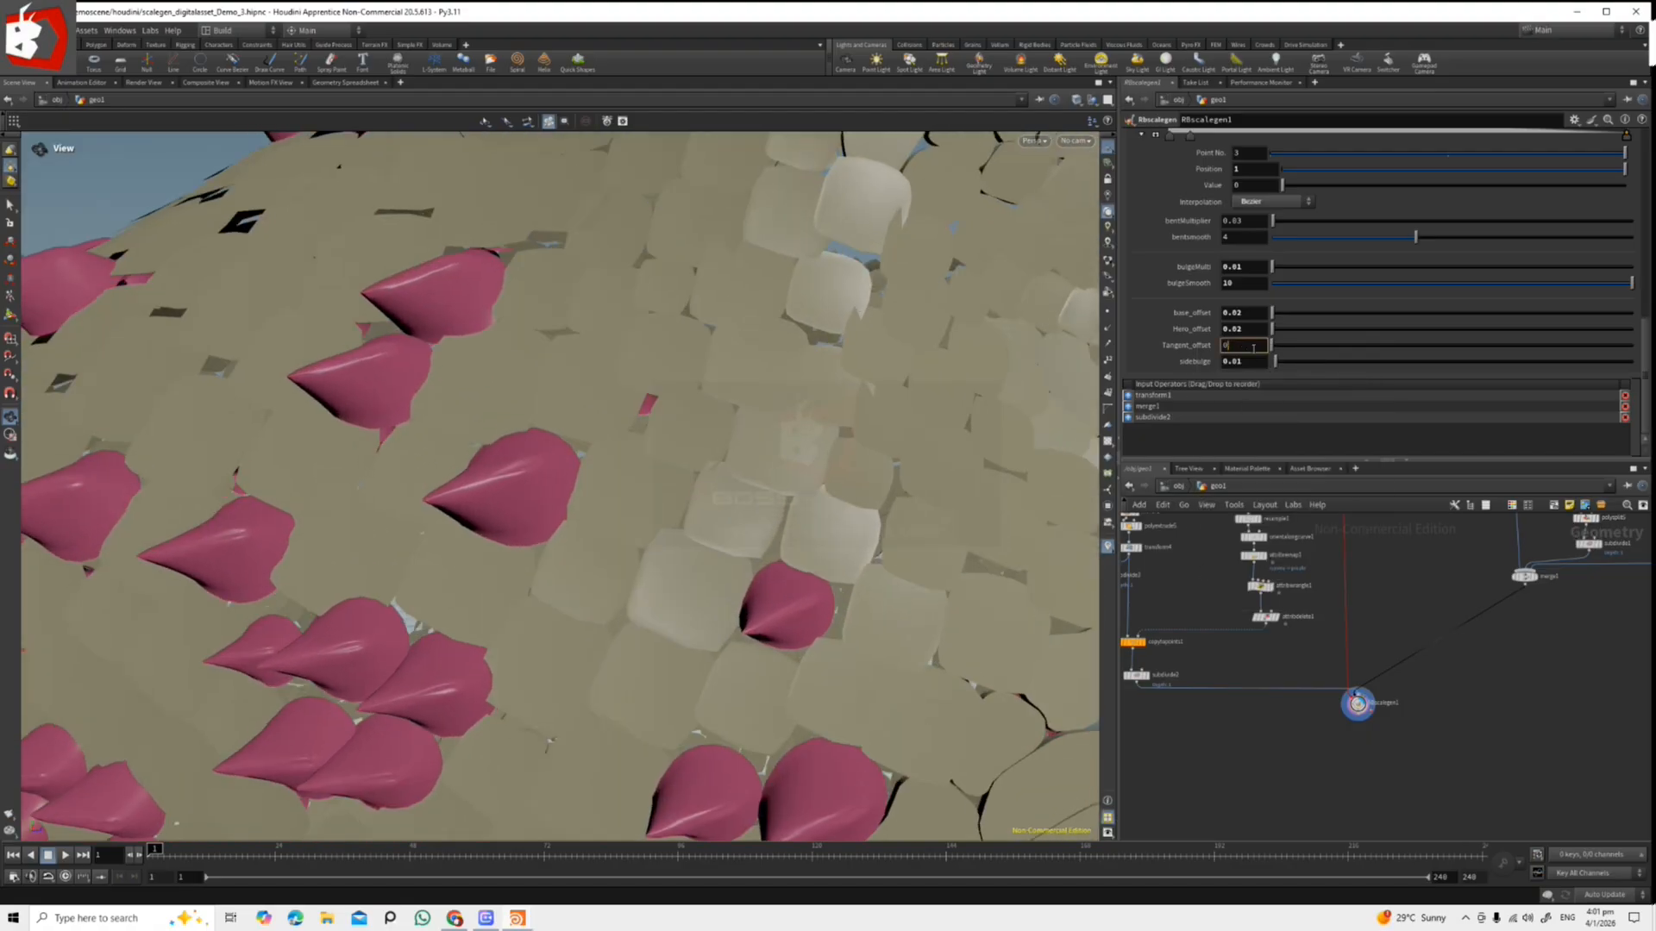
pyautogui.write('.01')
pyautogui.press('Return')
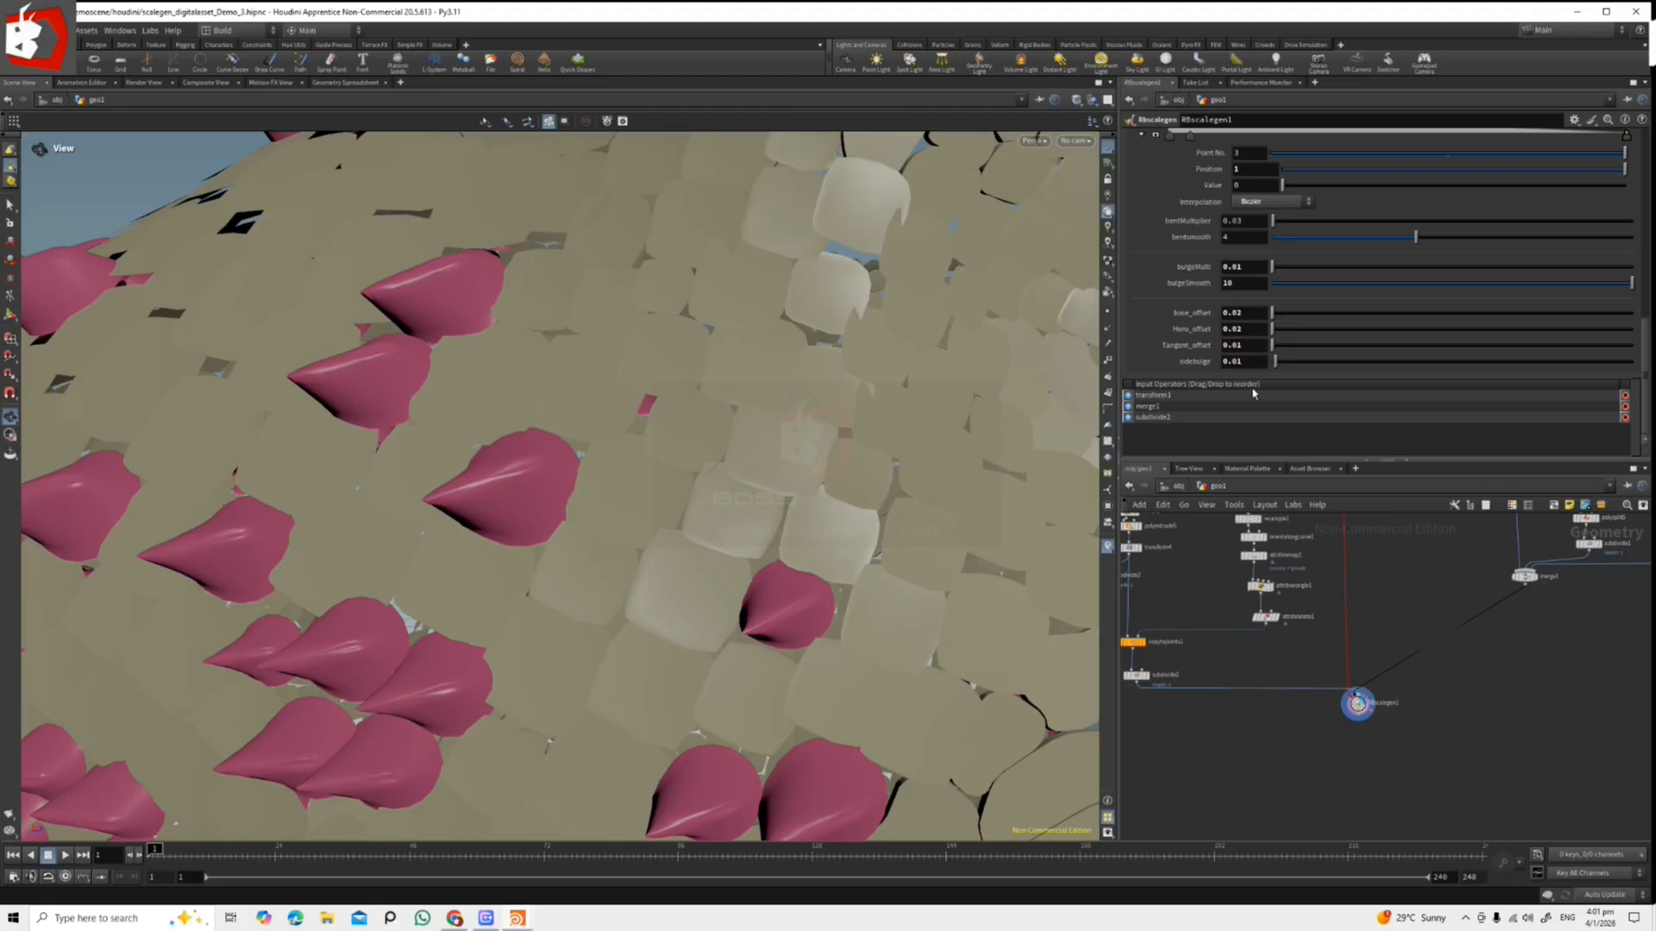
# Try a bentMultiplier of 0.07 while viewing the scales behind the eye from a low side angle.
pyautogui.scroll(3, 1634, 336)
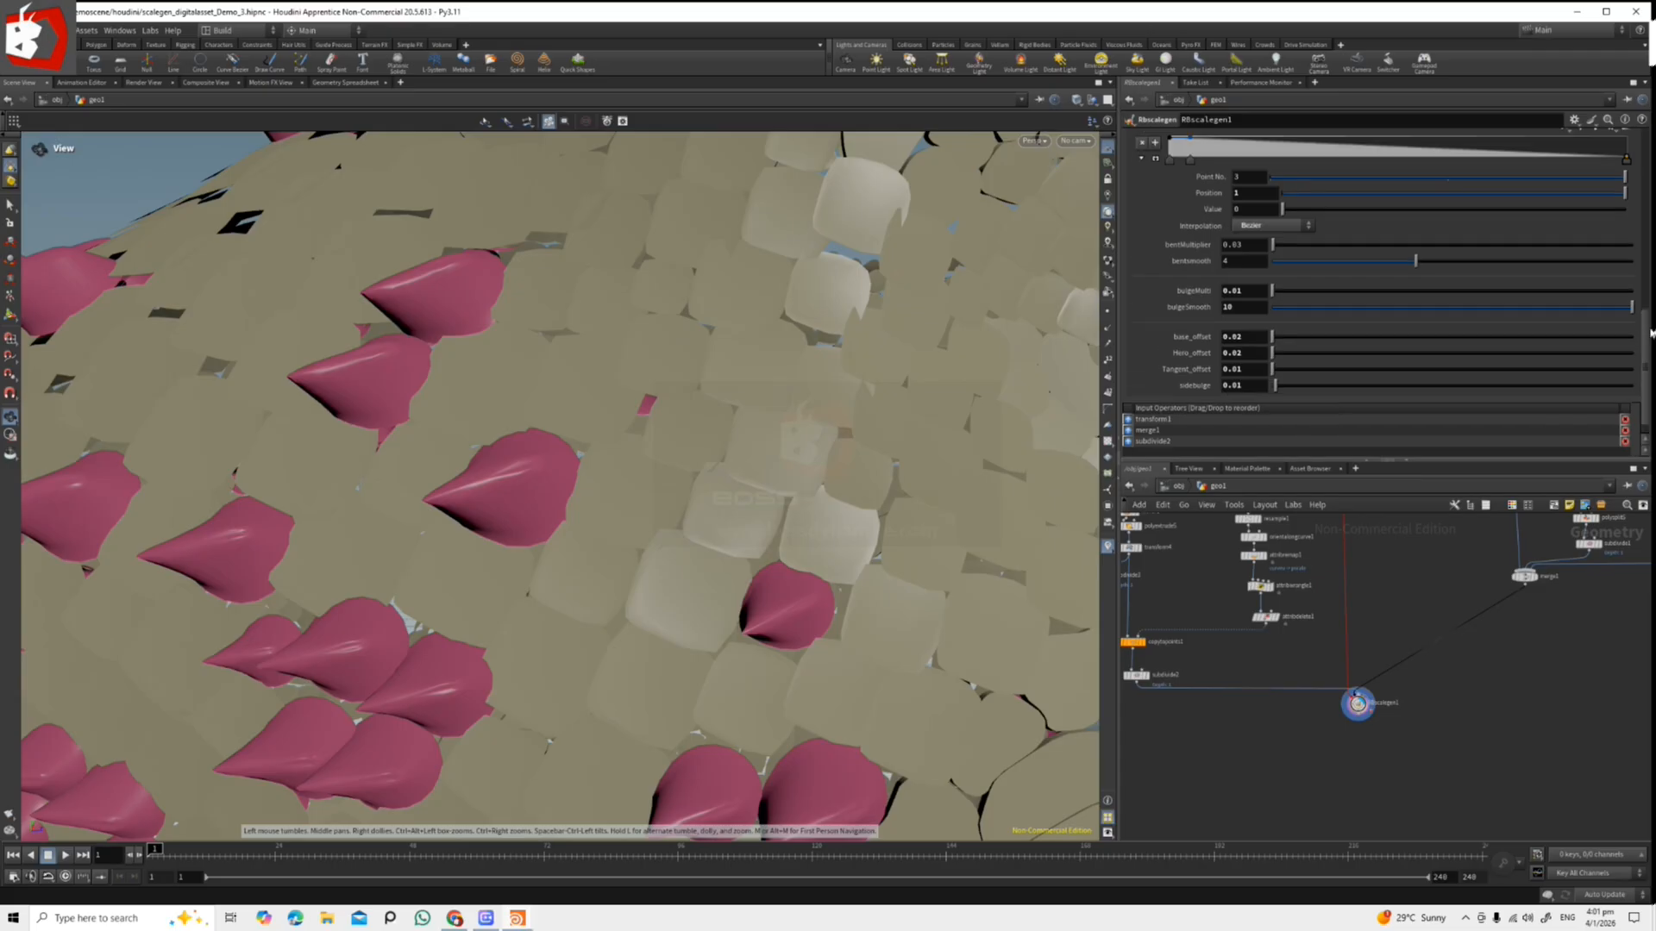
pyautogui.scroll(2, 1219, 369)
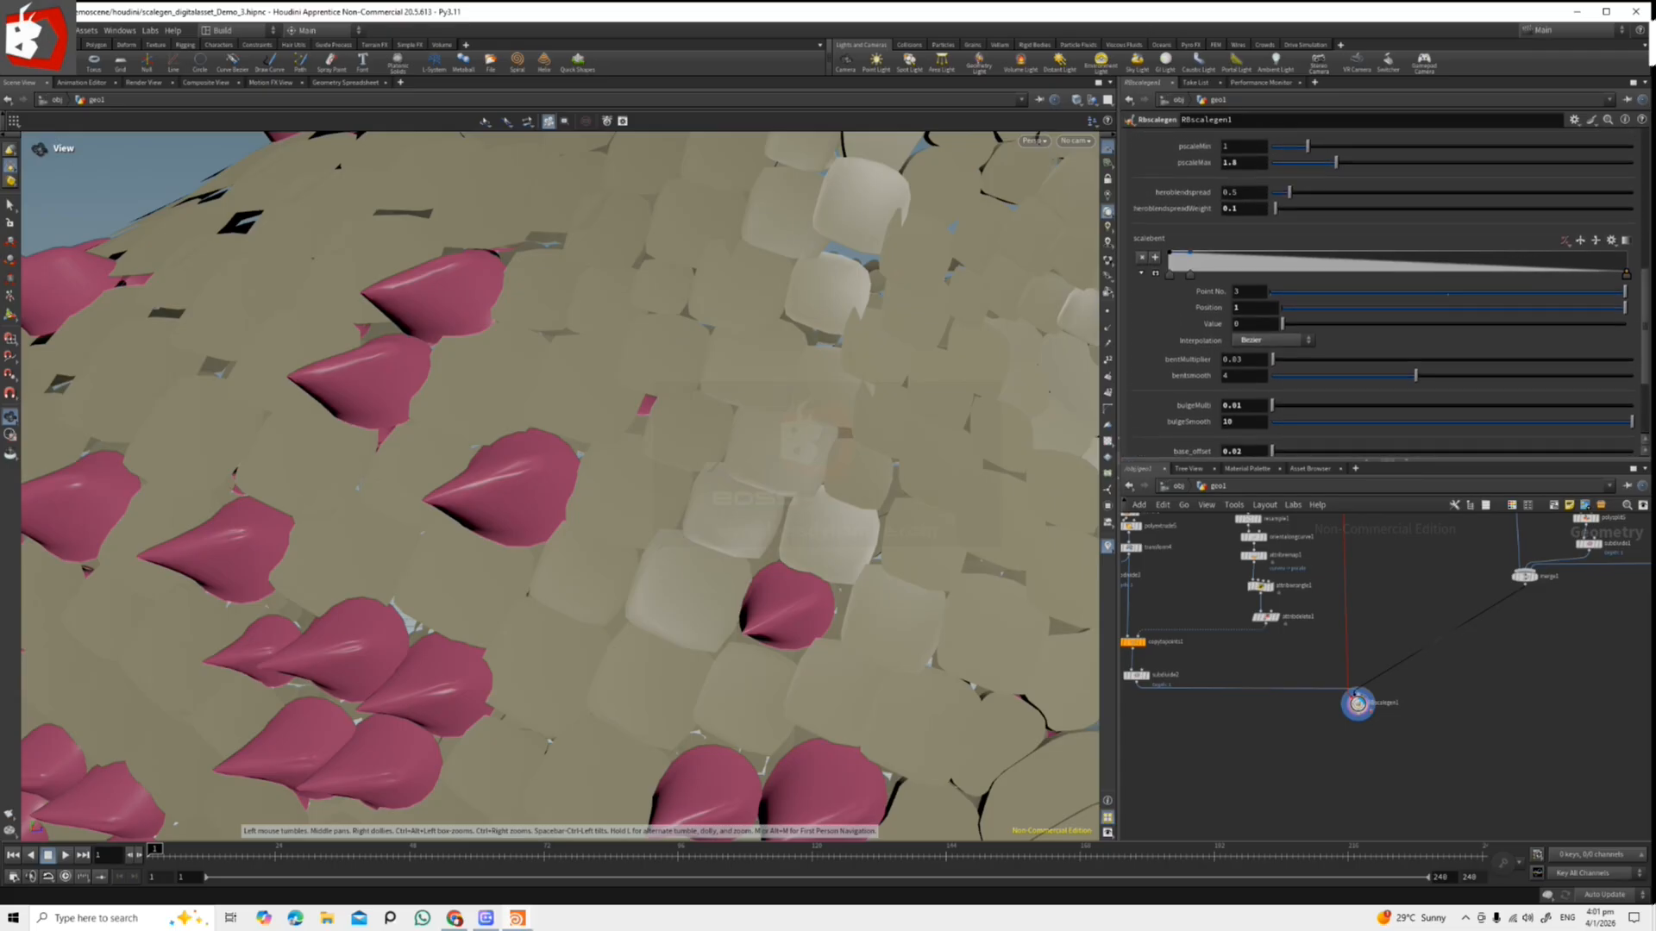
pyautogui.moveTo(1250, 364); pyautogui.dragTo(1220, 370)
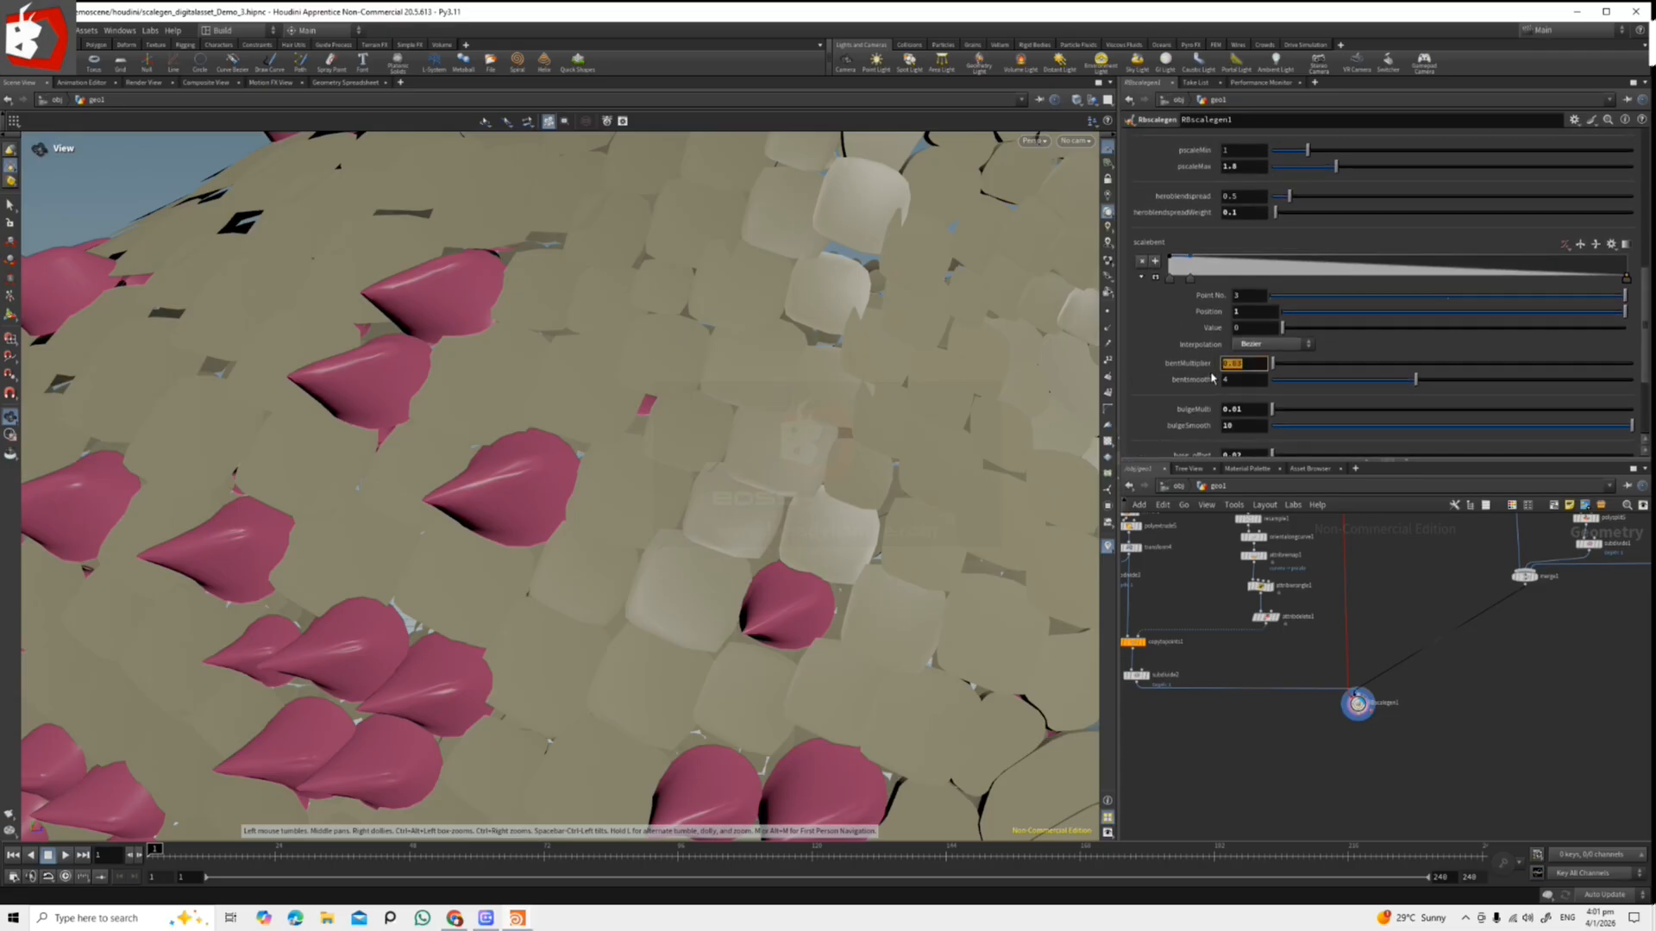
pyautogui.moveTo(626, 558); pyautogui.dragTo(658, 473)
pyautogui.moveTo(658, 473); pyautogui.dragTo(827, 516, button='right')
pyautogui.moveTo(1246, 365); pyautogui.dragTo(1279, 406, button='middle')
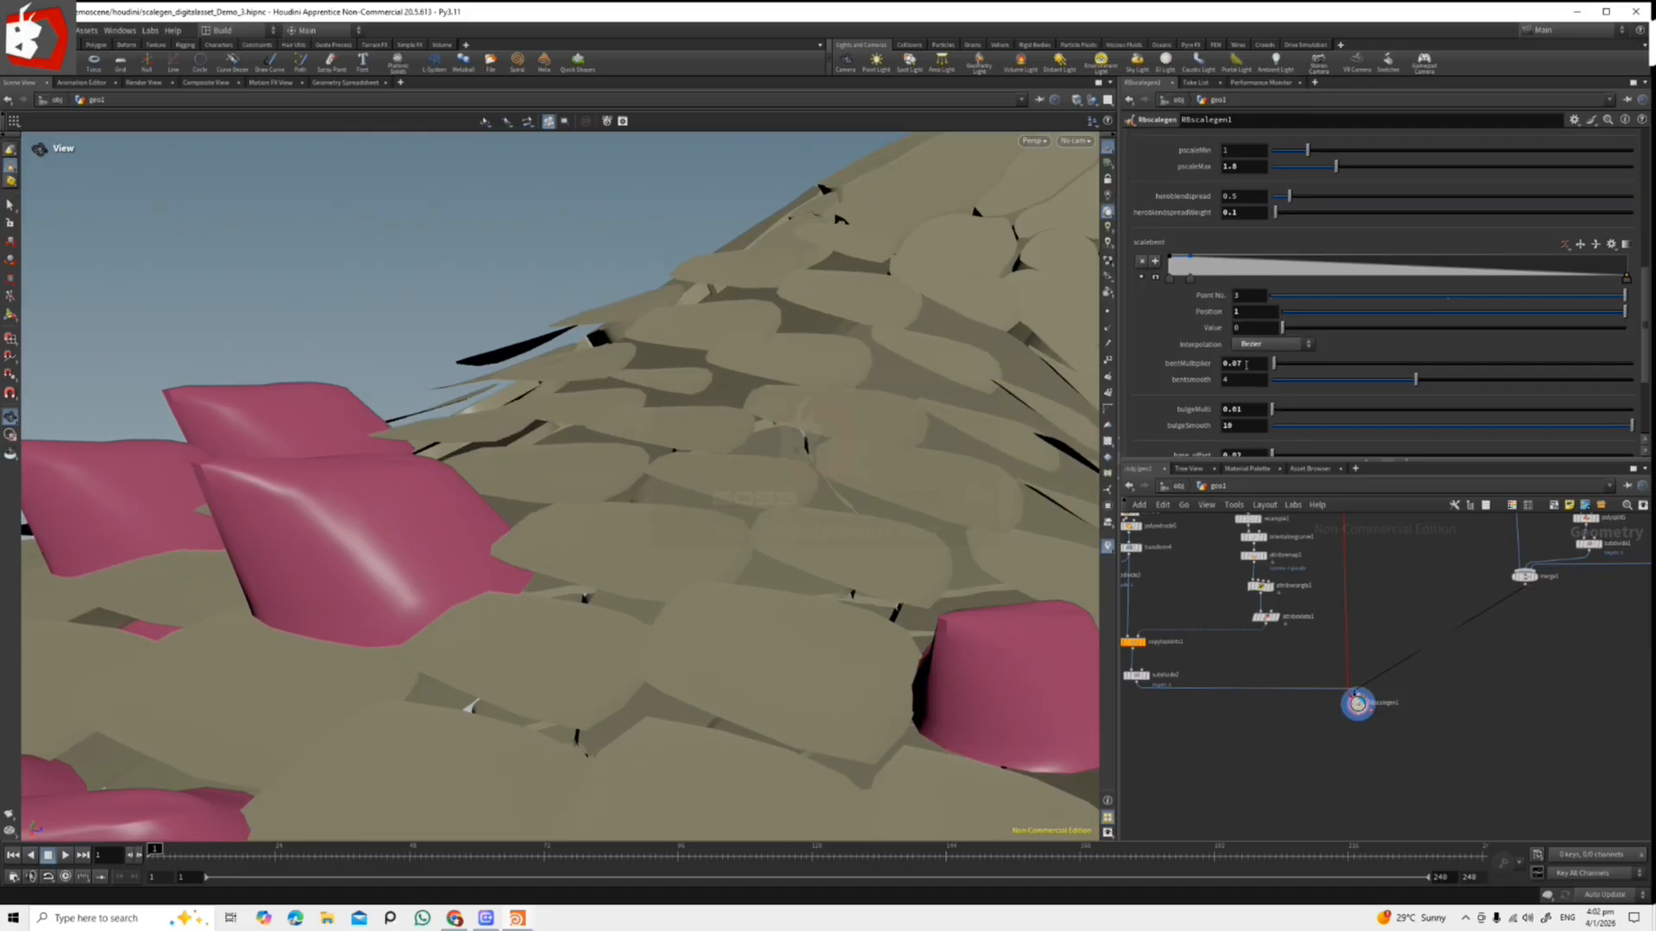
# Try a bentMultiplier of 0.003 on the low-resolution scales.
pyautogui.moveTo(1237, 364); pyautogui.dragTo(1262, 368)
pyautogui.write('03')
pyautogui.press('Return')
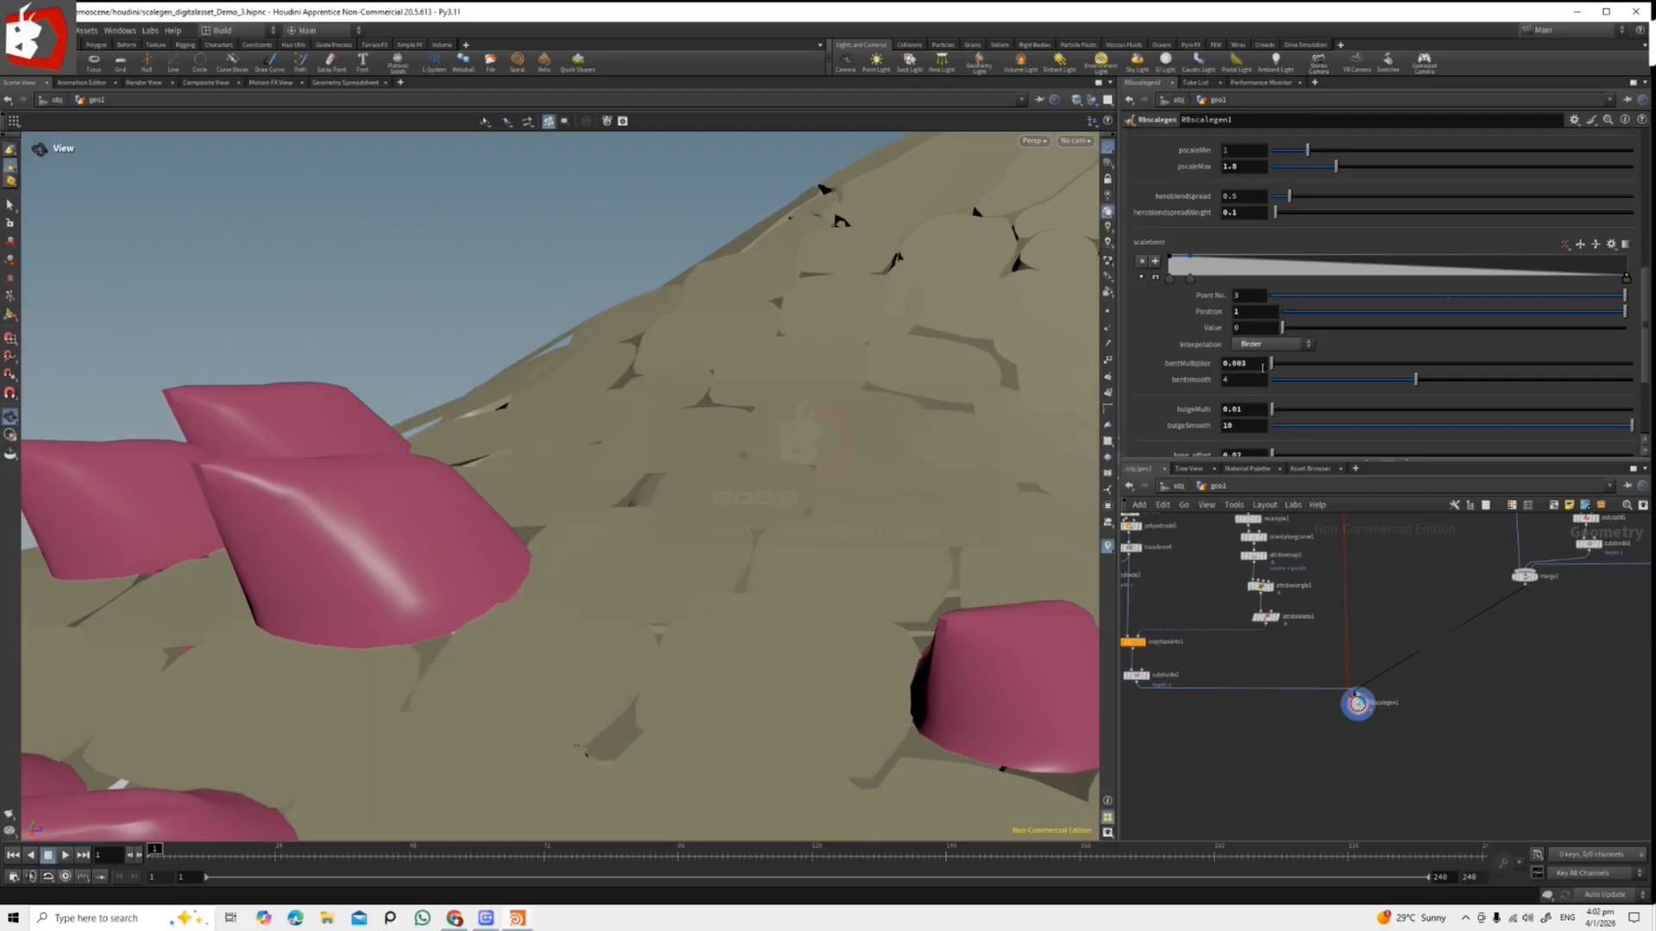
# Examine how the reduced bend affects the scale overlaps and the spikes behind the eye from several angles.
pyautogui.moveTo(552, 405); pyautogui.dragTo(126, 396, button='right')
pyautogui.moveTo(569, 569); pyautogui.dragTo(732, 669)
pyautogui.moveTo(733, 669); pyautogui.dragTo(526, 466, button='right')
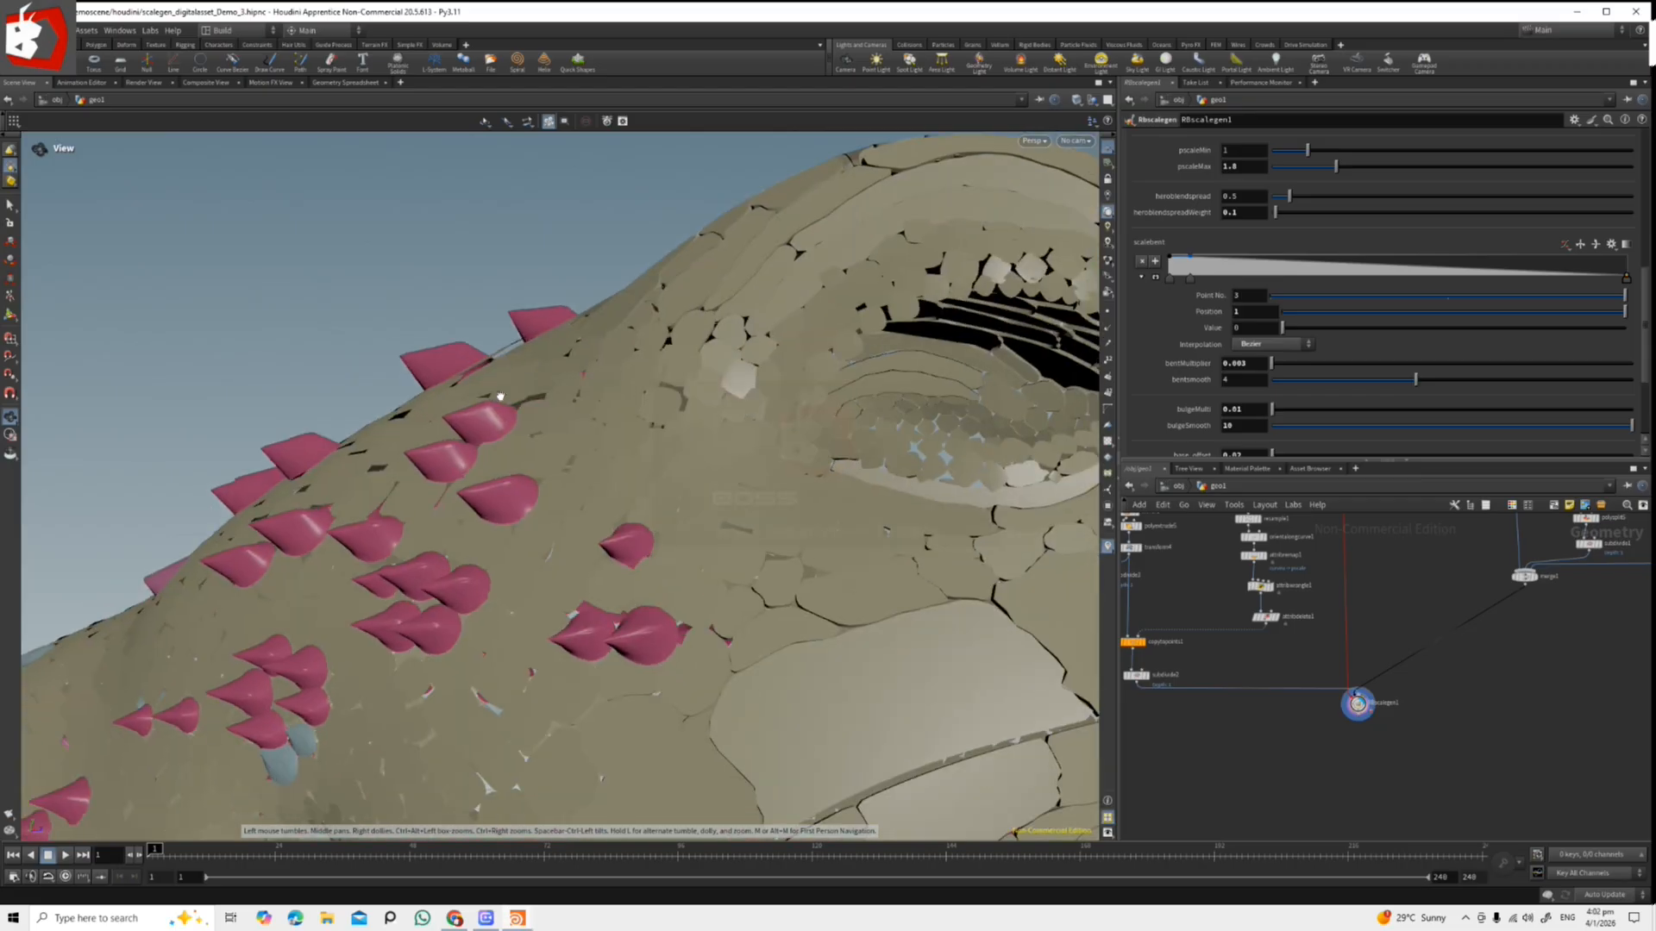
pyautogui.moveTo(526, 466); pyautogui.dragTo(583, 436)
pyautogui.moveTo(583, 436); pyautogui.dragTo(731, 446, button='right')
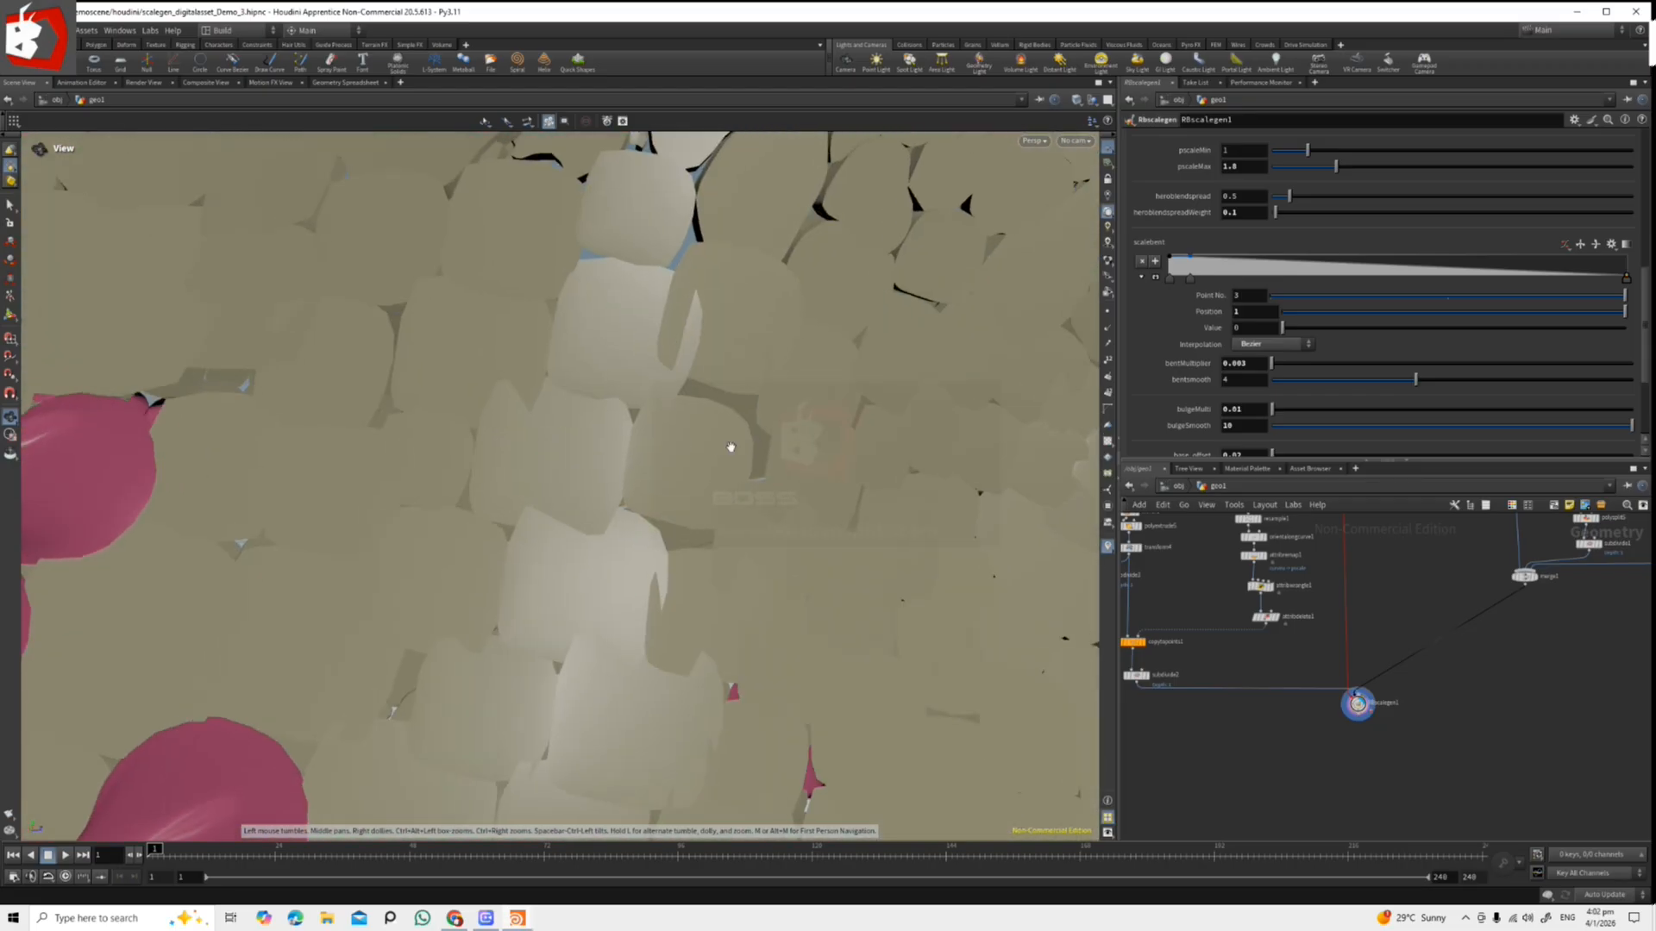
pyautogui.moveTo(591, 397)
pyautogui.mouseDown()
pyautogui.moveTo(628, 407)
pyautogui.moveTo(591, 400)
pyautogui.mouseUp()
pyautogui.moveTo(592, 399); pyautogui.dragTo(483, 442, button='right')
pyautogui.moveTo(483, 442); pyautogui.dragTo(626, 454)
pyautogui.moveTo(626, 454); pyautogui.dragTo(728, 524, button='right')
pyautogui.moveTo(728, 524); pyautogui.dragTo(713, 496)
pyautogui.scroll(6, 712, 496)
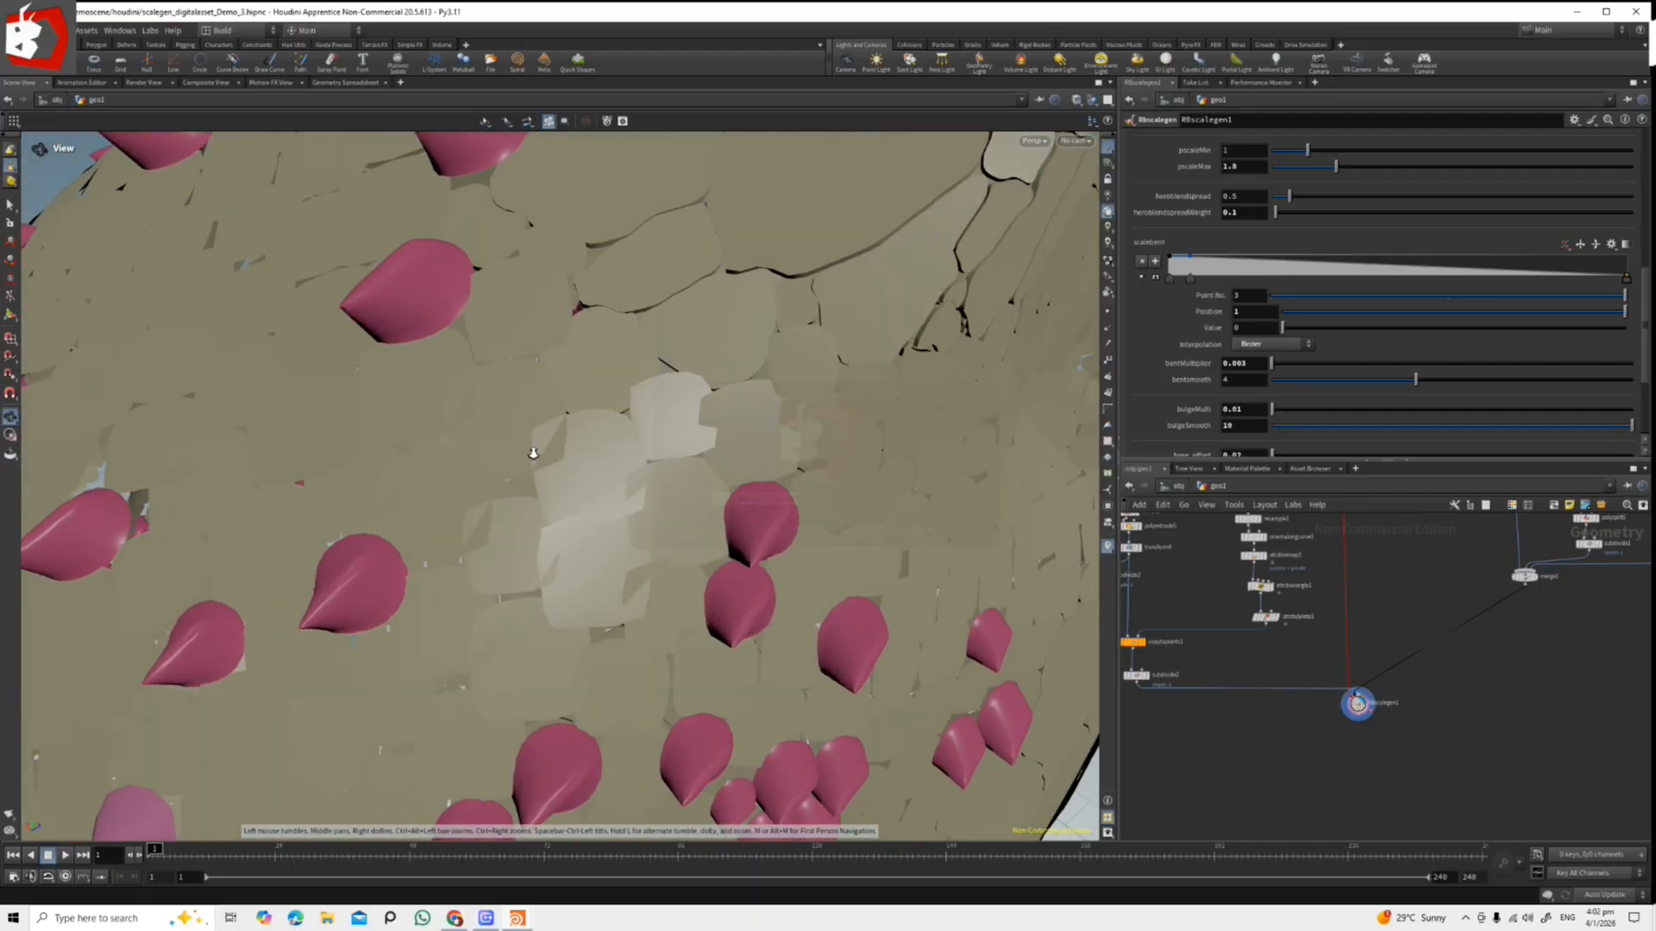
pyautogui.moveTo(760, 462)
pyautogui.mouseDown(button='right')
pyautogui.moveTo(673, 443)
pyautogui.moveTo(753, 472)
pyautogui.mouseUp(button='right')
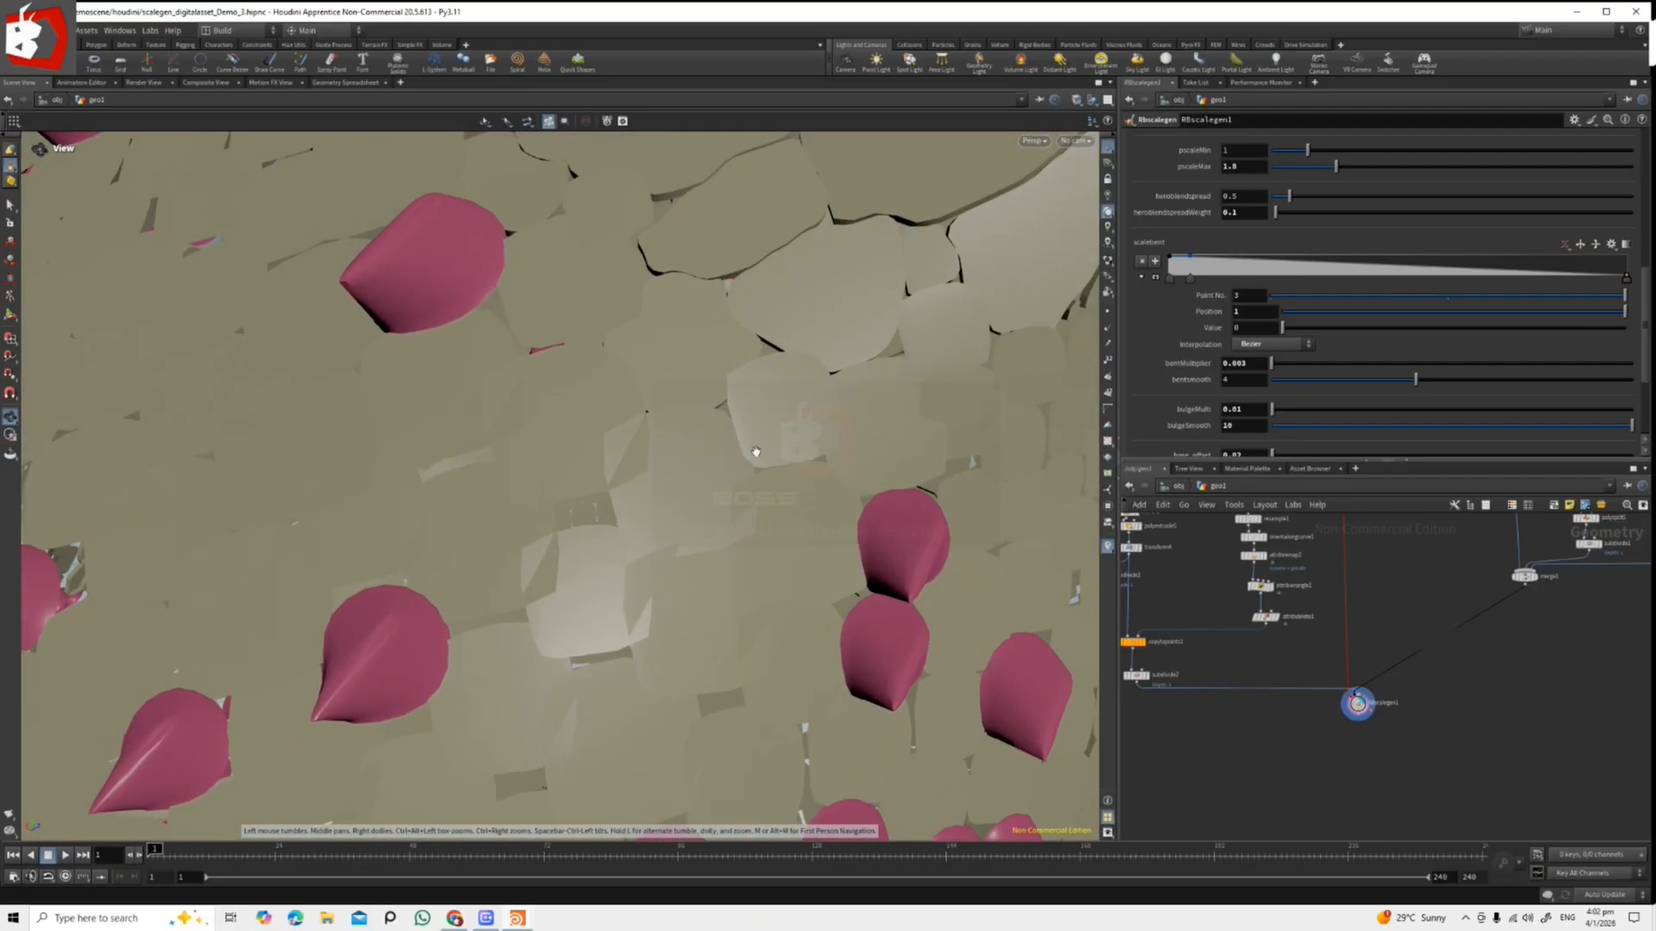
pyautogui.moveTo(731, 489); pyautogui.dragTo(658, 473)
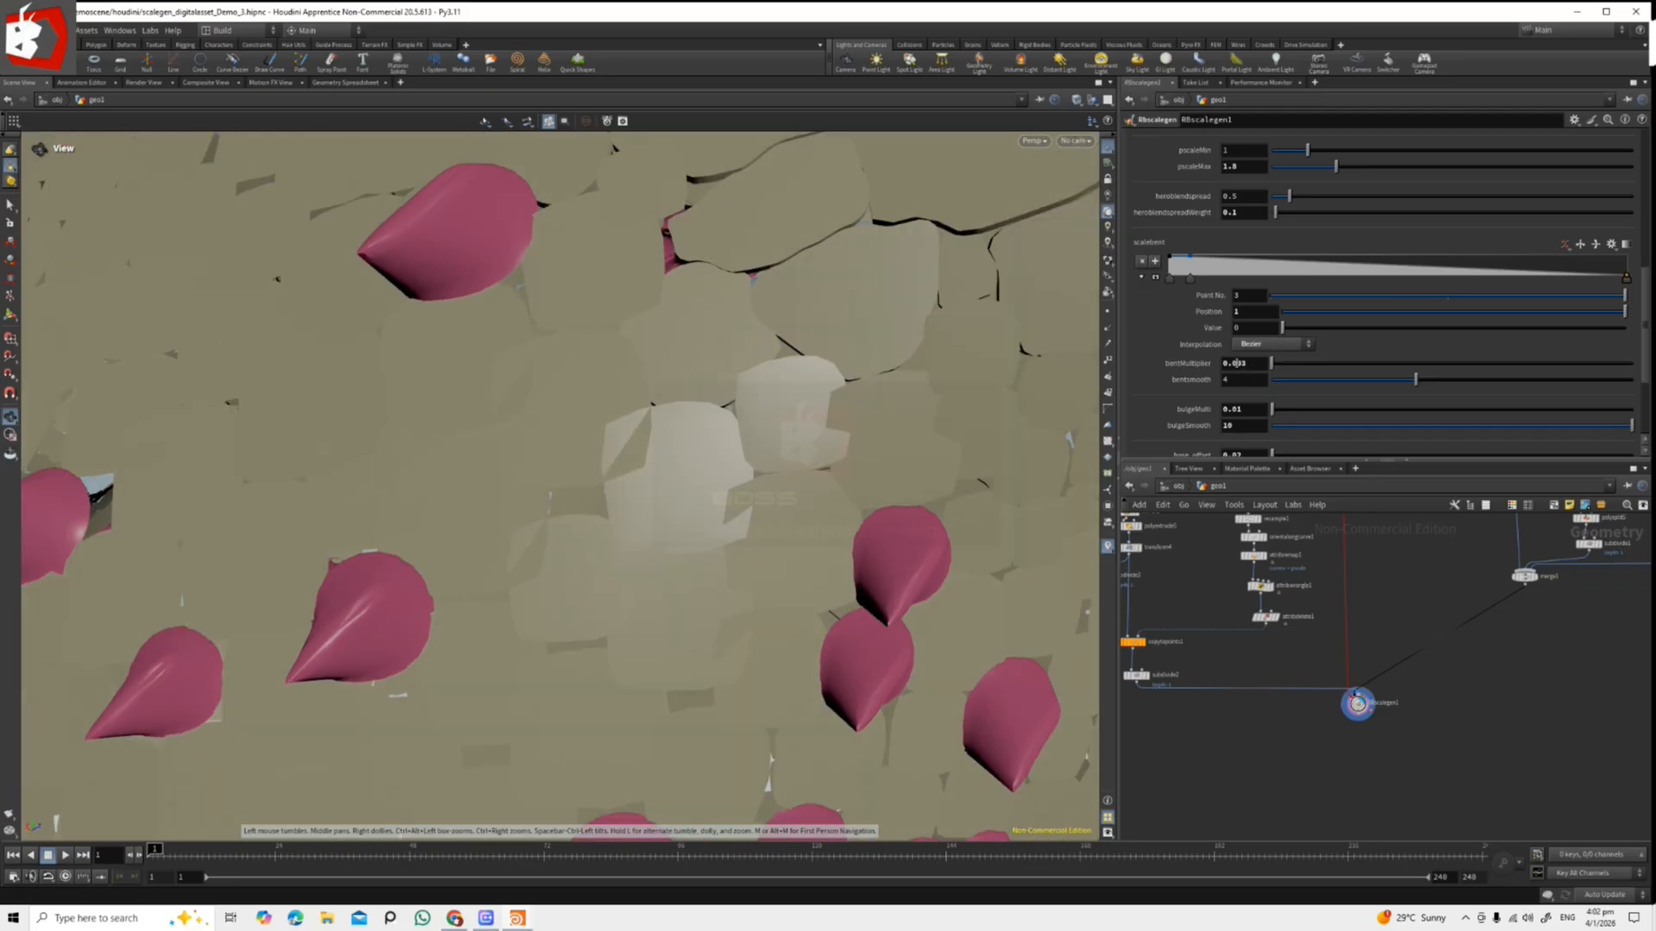
# Restore bentMultiplier to 0.03 and check the scales on the whole head and close up behind the eye.
pyautogui.moveTo(1235, 363); pyautogui.dragTo(1280, 354)
pyautogui.moveTo(779, 388); pyautogui.dragTo(599, 481)
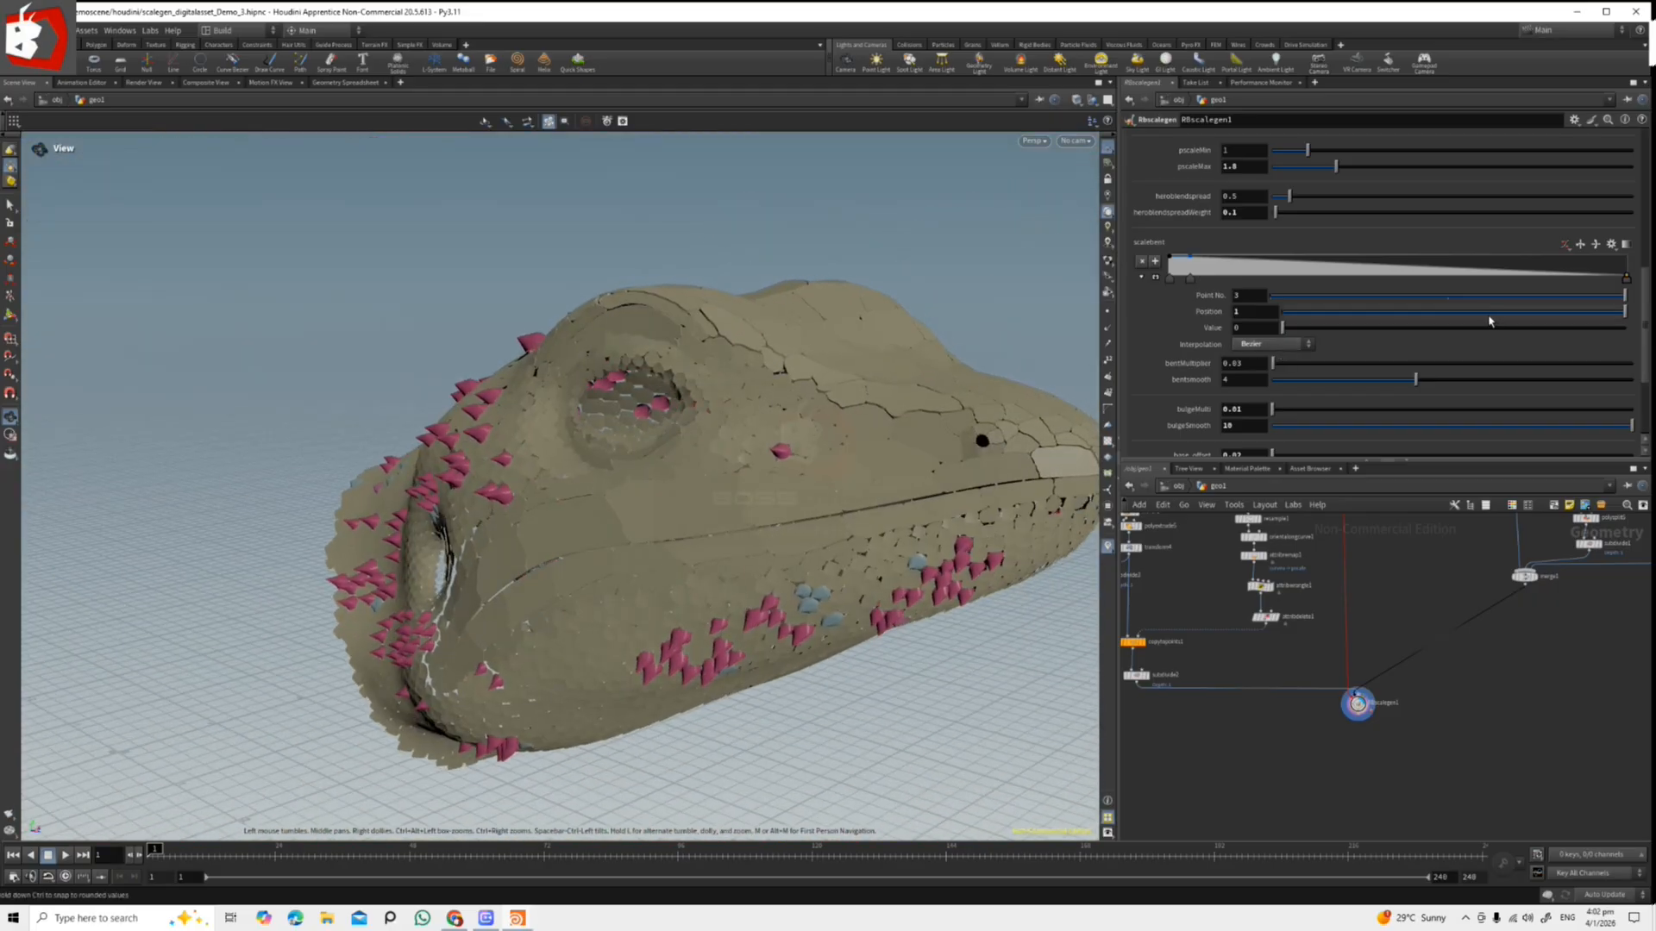
pyautogui.scroll(5, 1647, 290)
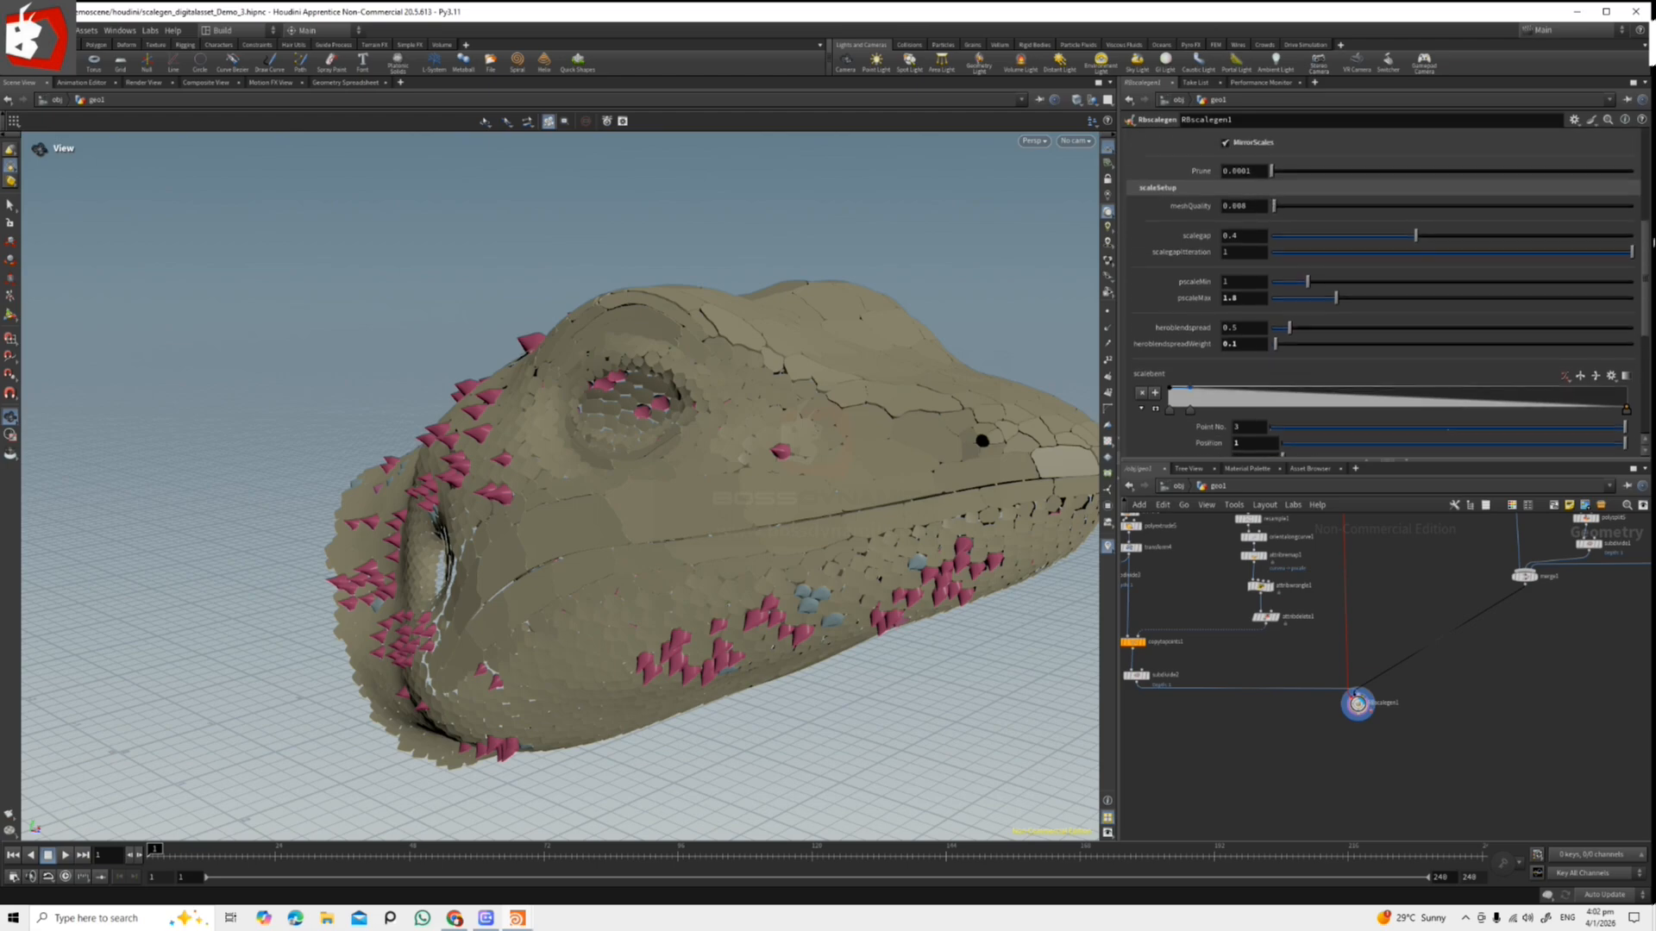
pyautogui.moveTo(968, 395); pyautogui.dragTo(728, 473)
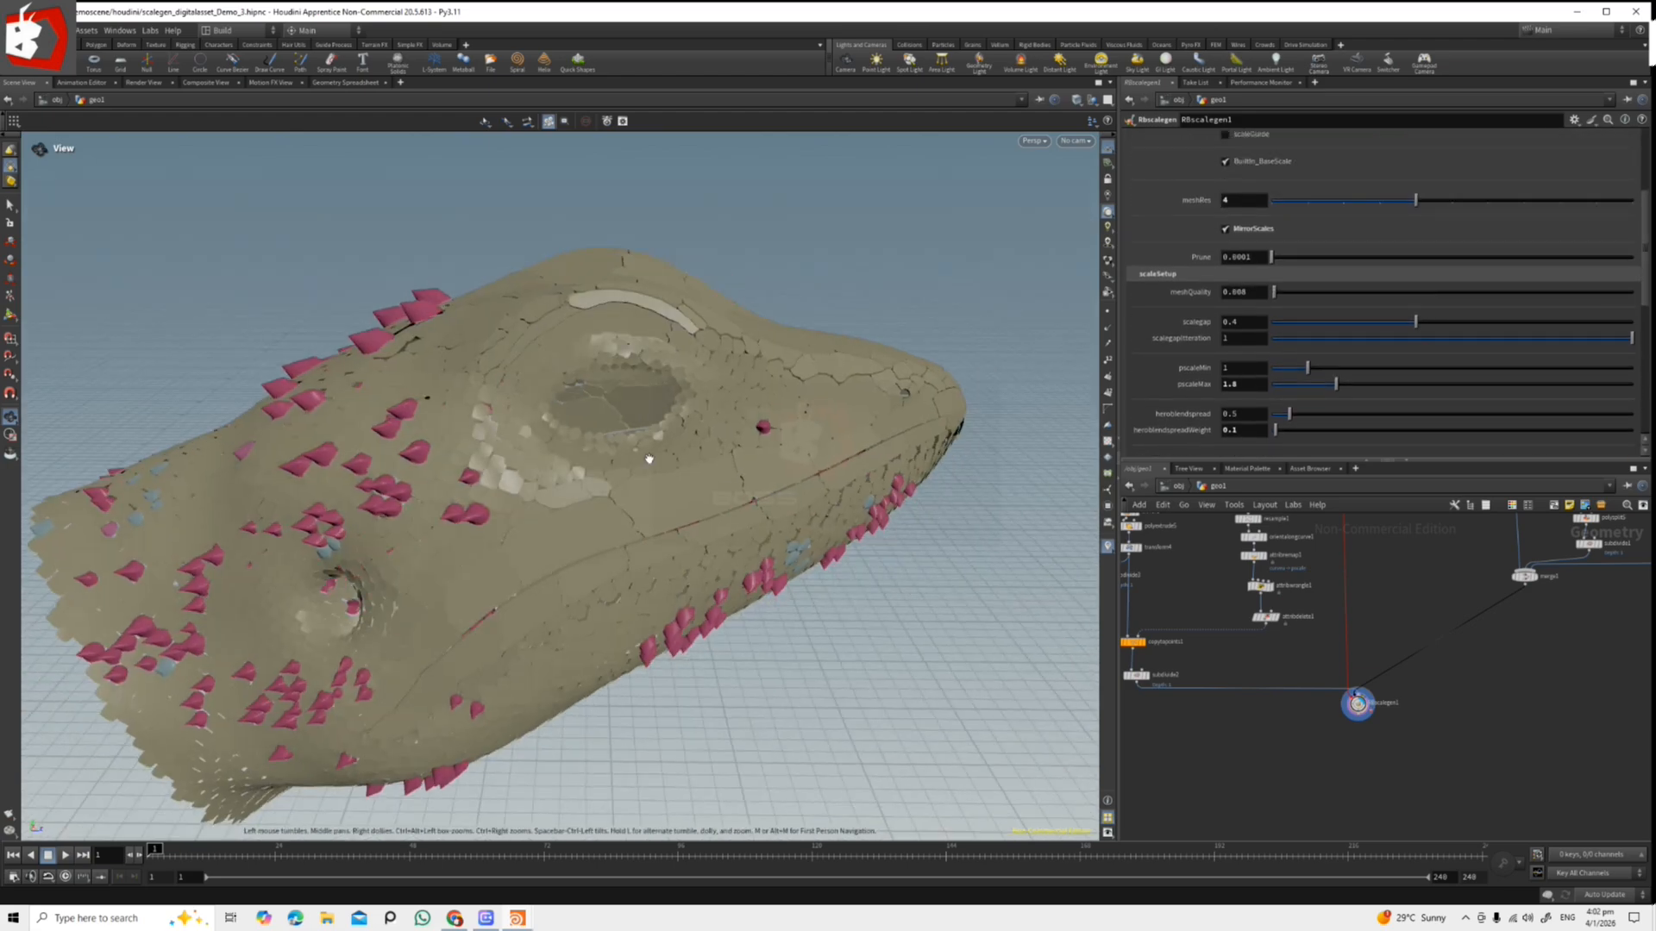
pyautogui.scroll(5, 546, 452)
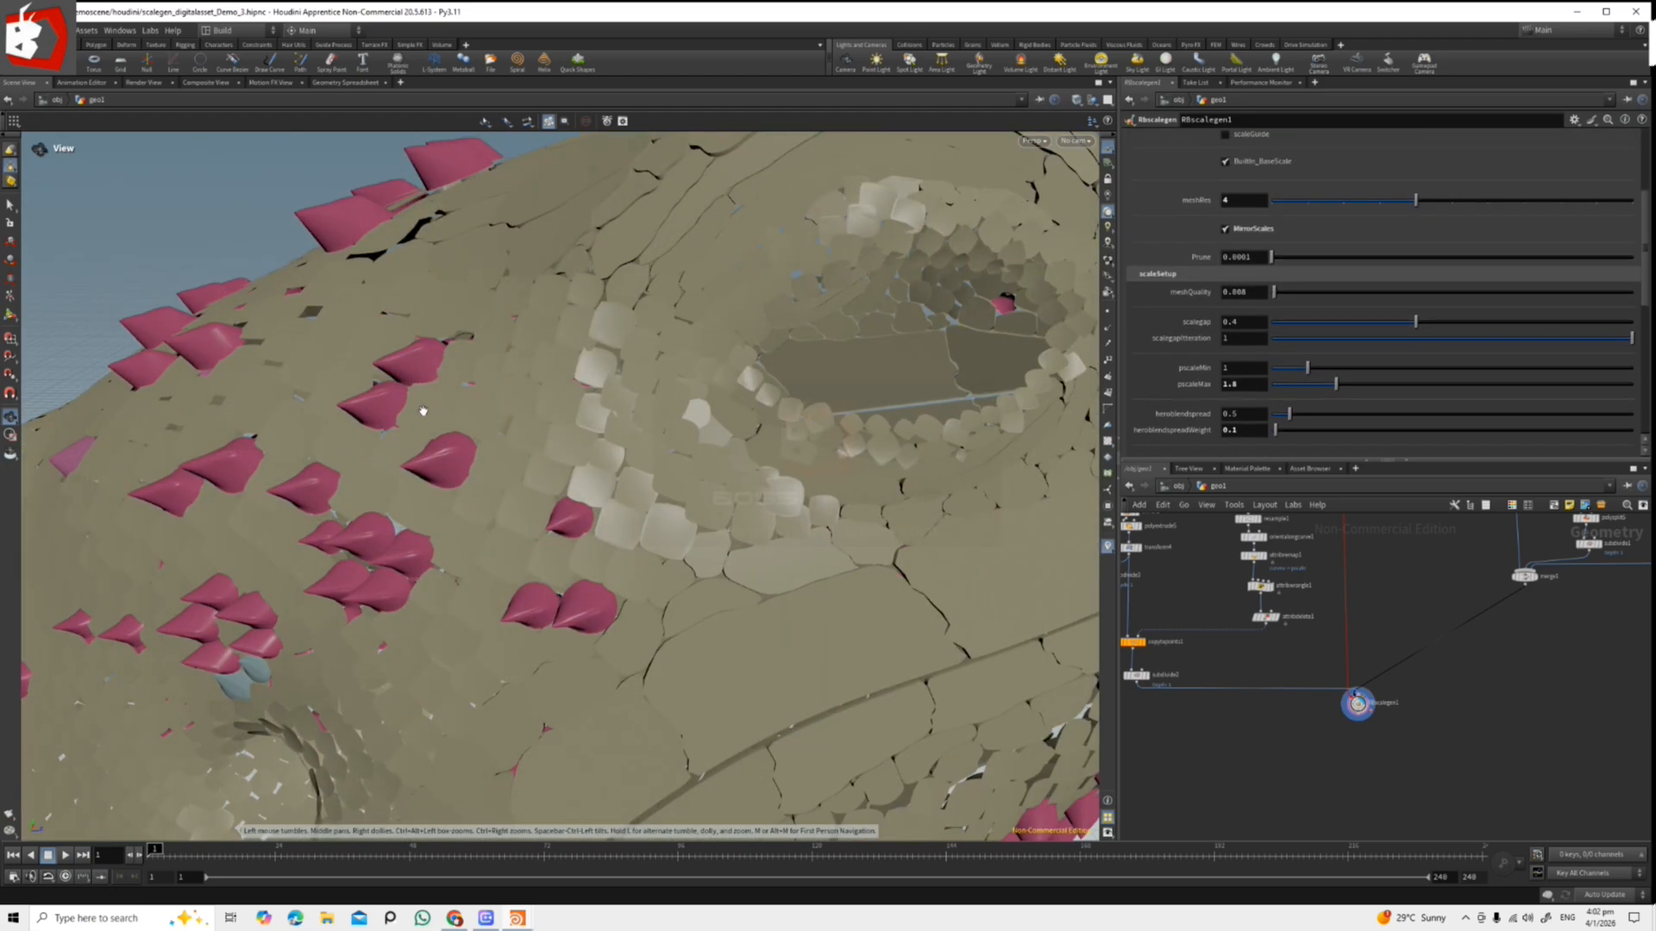
pyautogui.scroll(6, 634, 498)
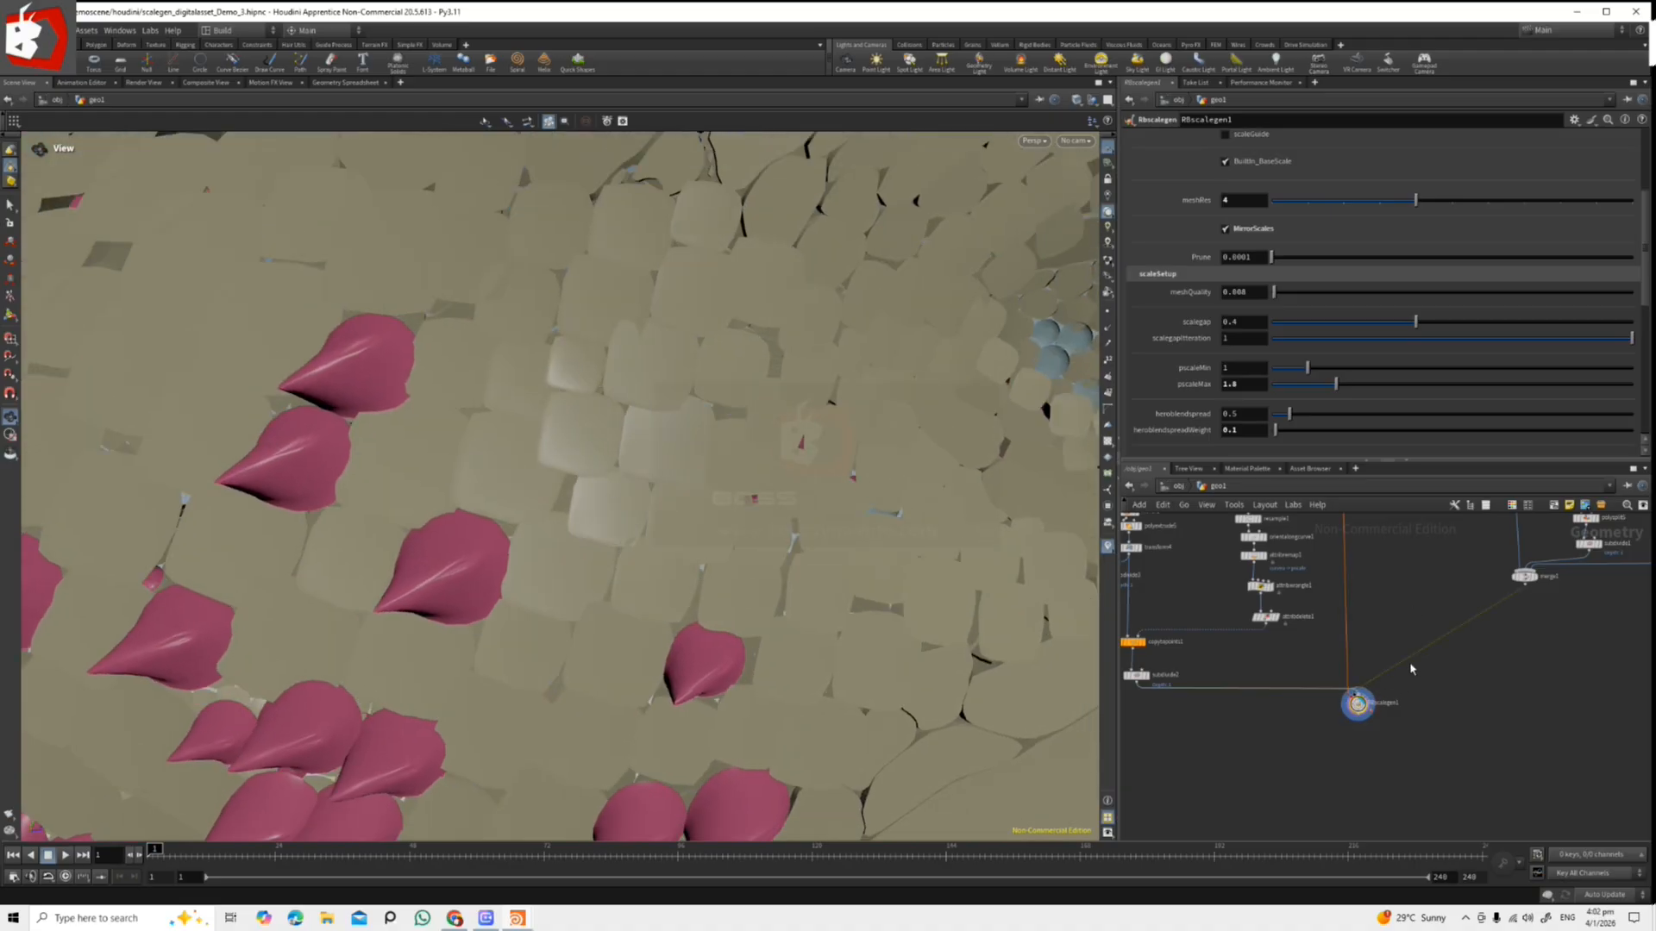
# Switch the RBscalegen1 output display to Tiles.
pyautogui.scroll(5, 1390, 257)
pyautogui.click(1390, 257)
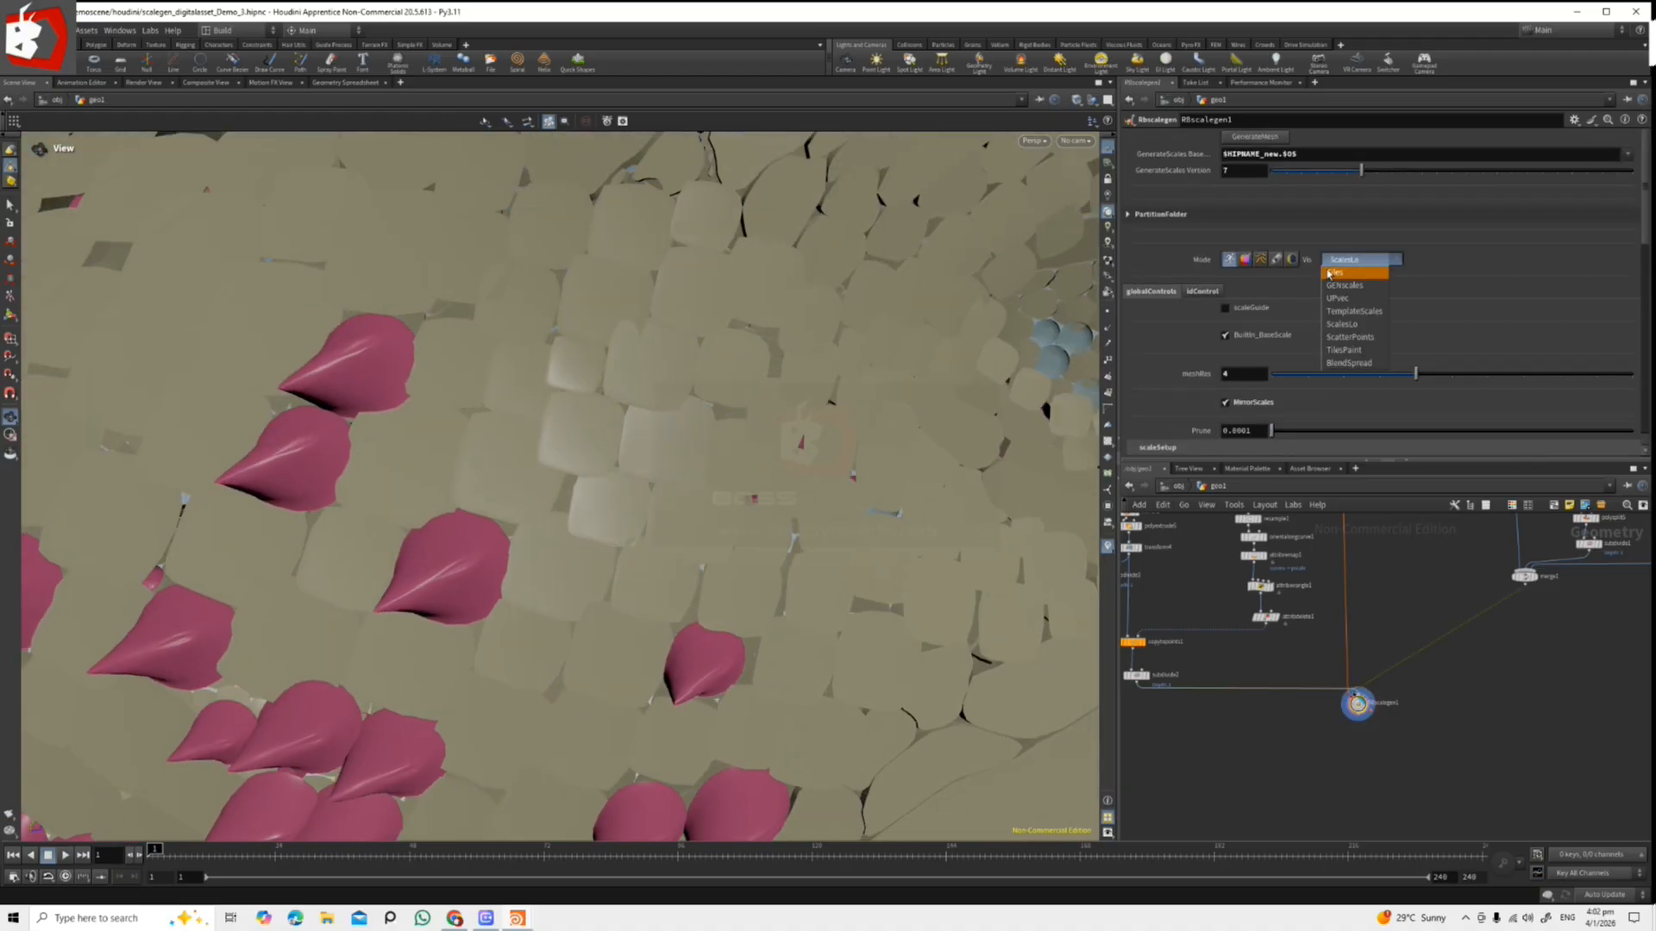
pyautogui.click(1353, 312)
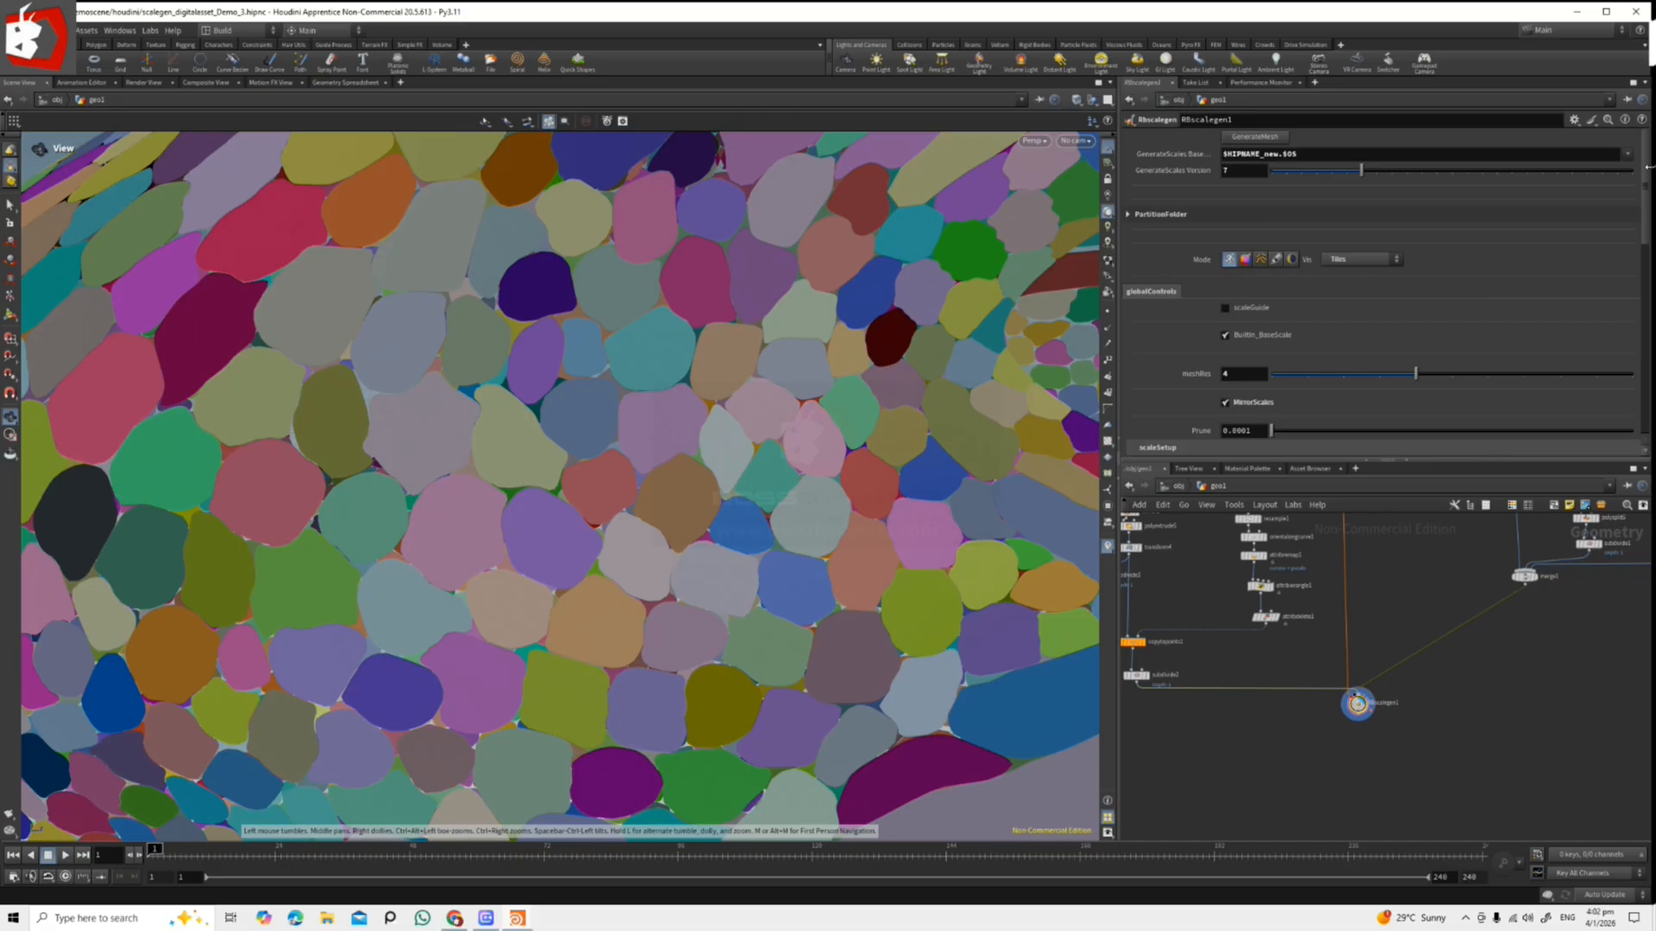
# Try a scalegap of 1 in scaleSetup and inspect the spacing between the tiles.
pyautogui.scroll(-5, 1221, 318)
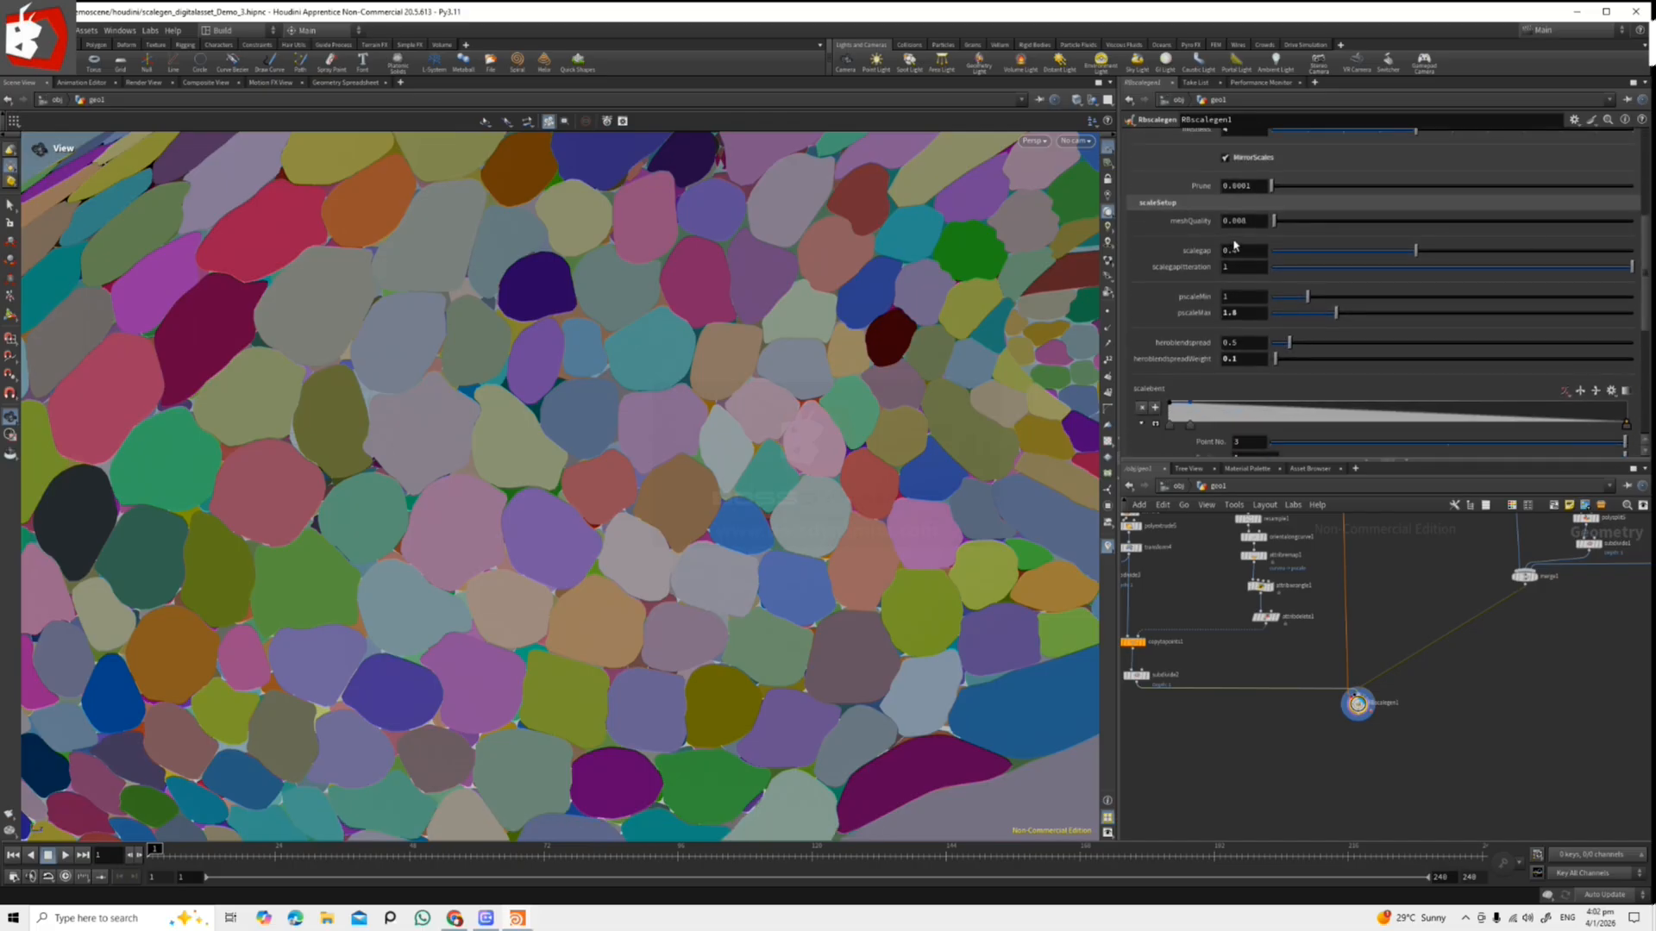
pyautogui.scroll(3, 547, 362)
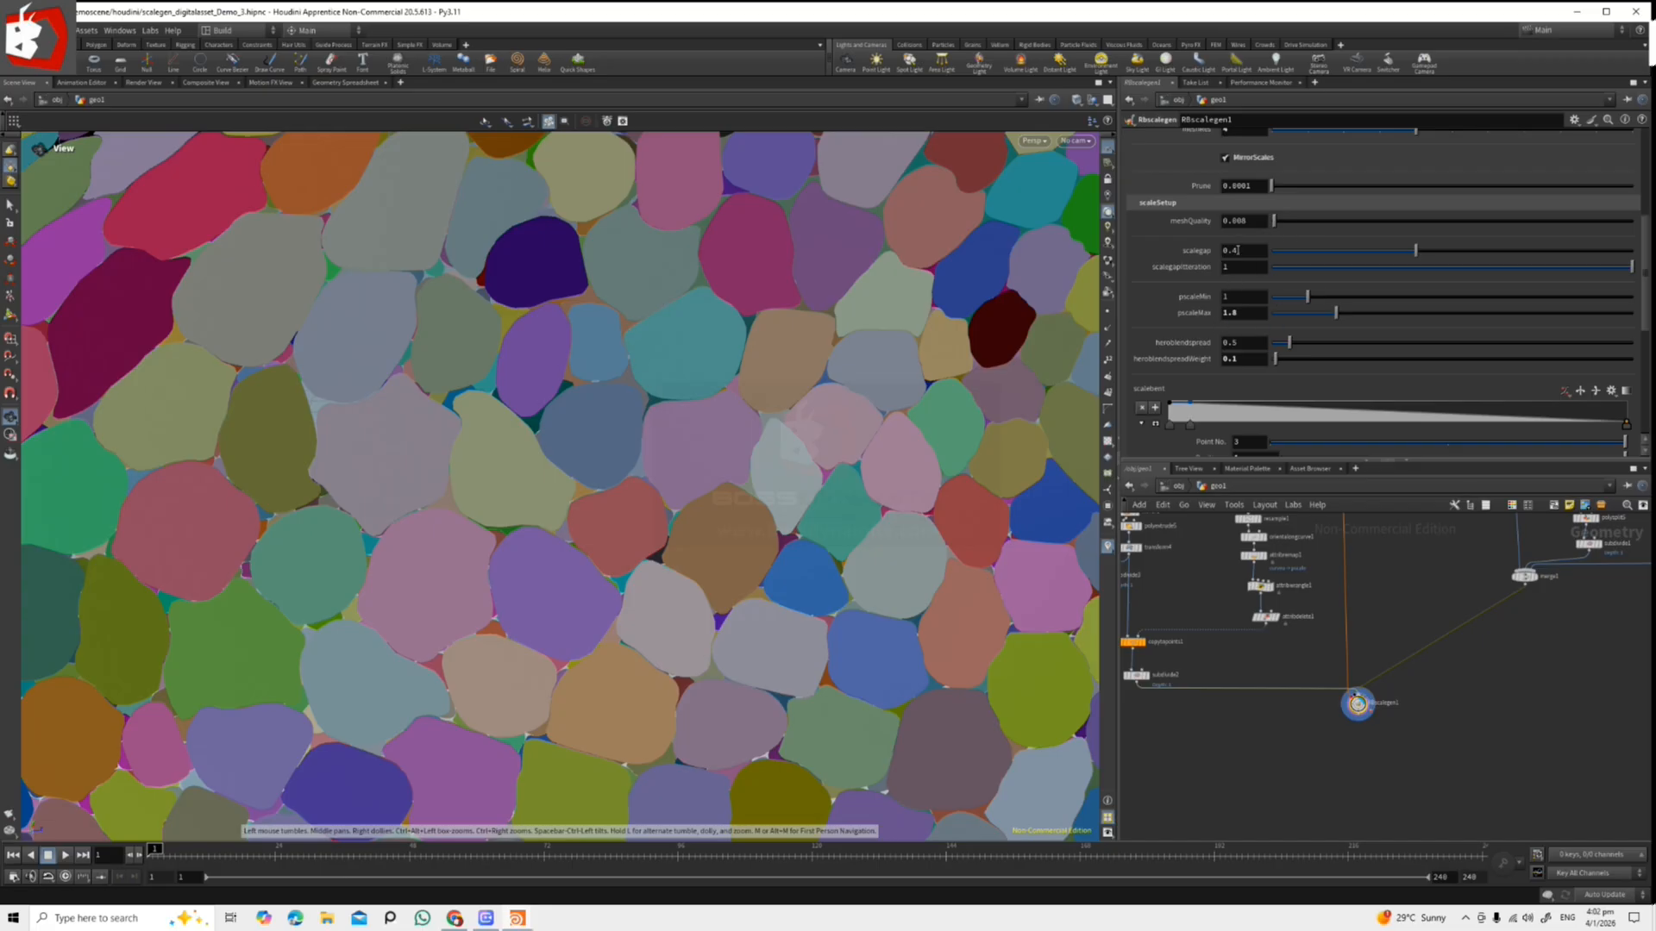
pyautogui.doubleClick(1244, 251)
pyautogui.write('1')
pyautogui.press('Return')
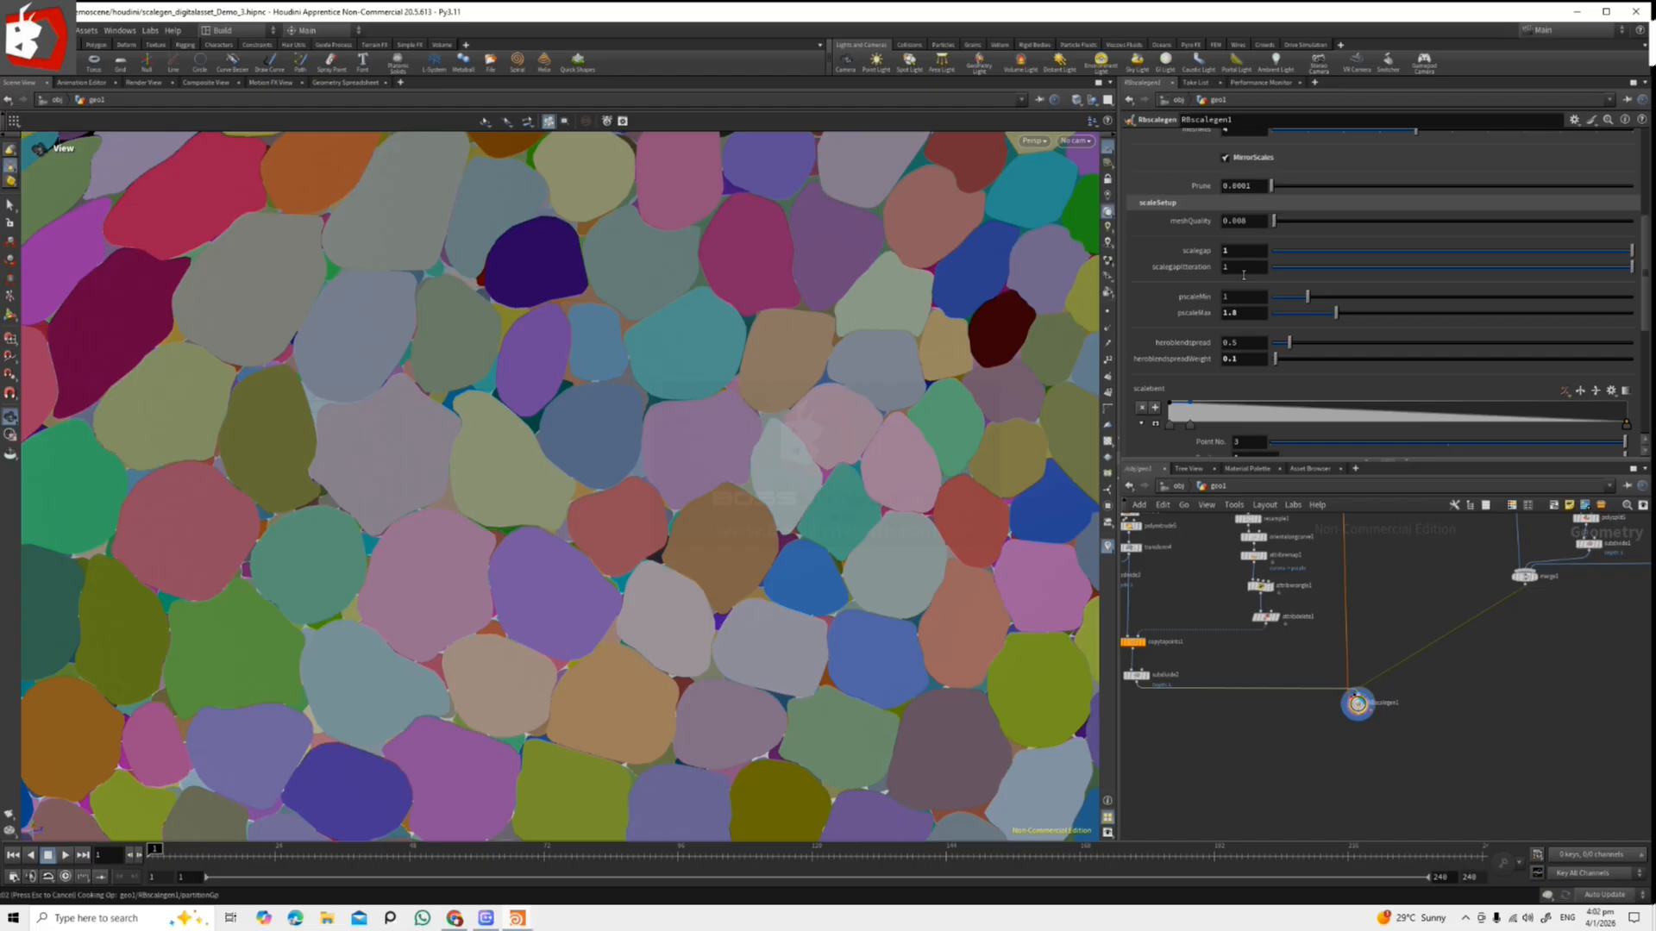
pyautogui.moveTo(674, 512); pyautogui.dragTo(743, 457)
pyautogui.scroll(-2, 656, 517)
pyautogui.scroll(2, 632, 538)
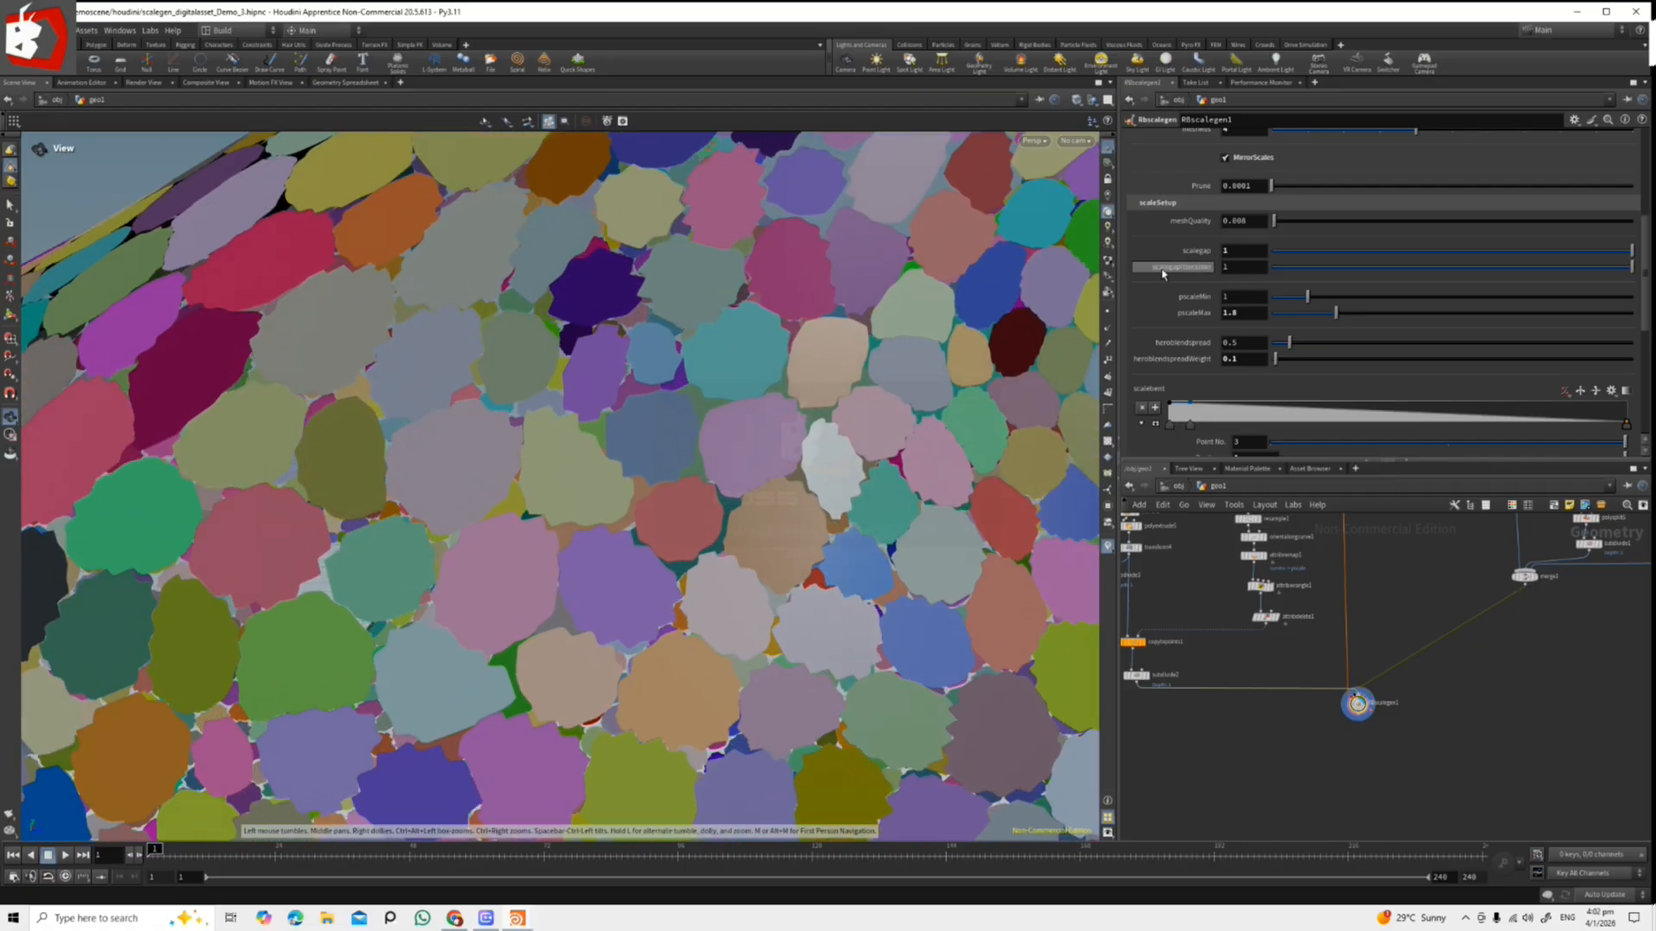
# Try a scalegapIteration of 3 and inspect the tile gaps behind and around the eye.
pyautogui.click(1227, 266)
pyautogui.write('3')
pyautogui.press('Return')
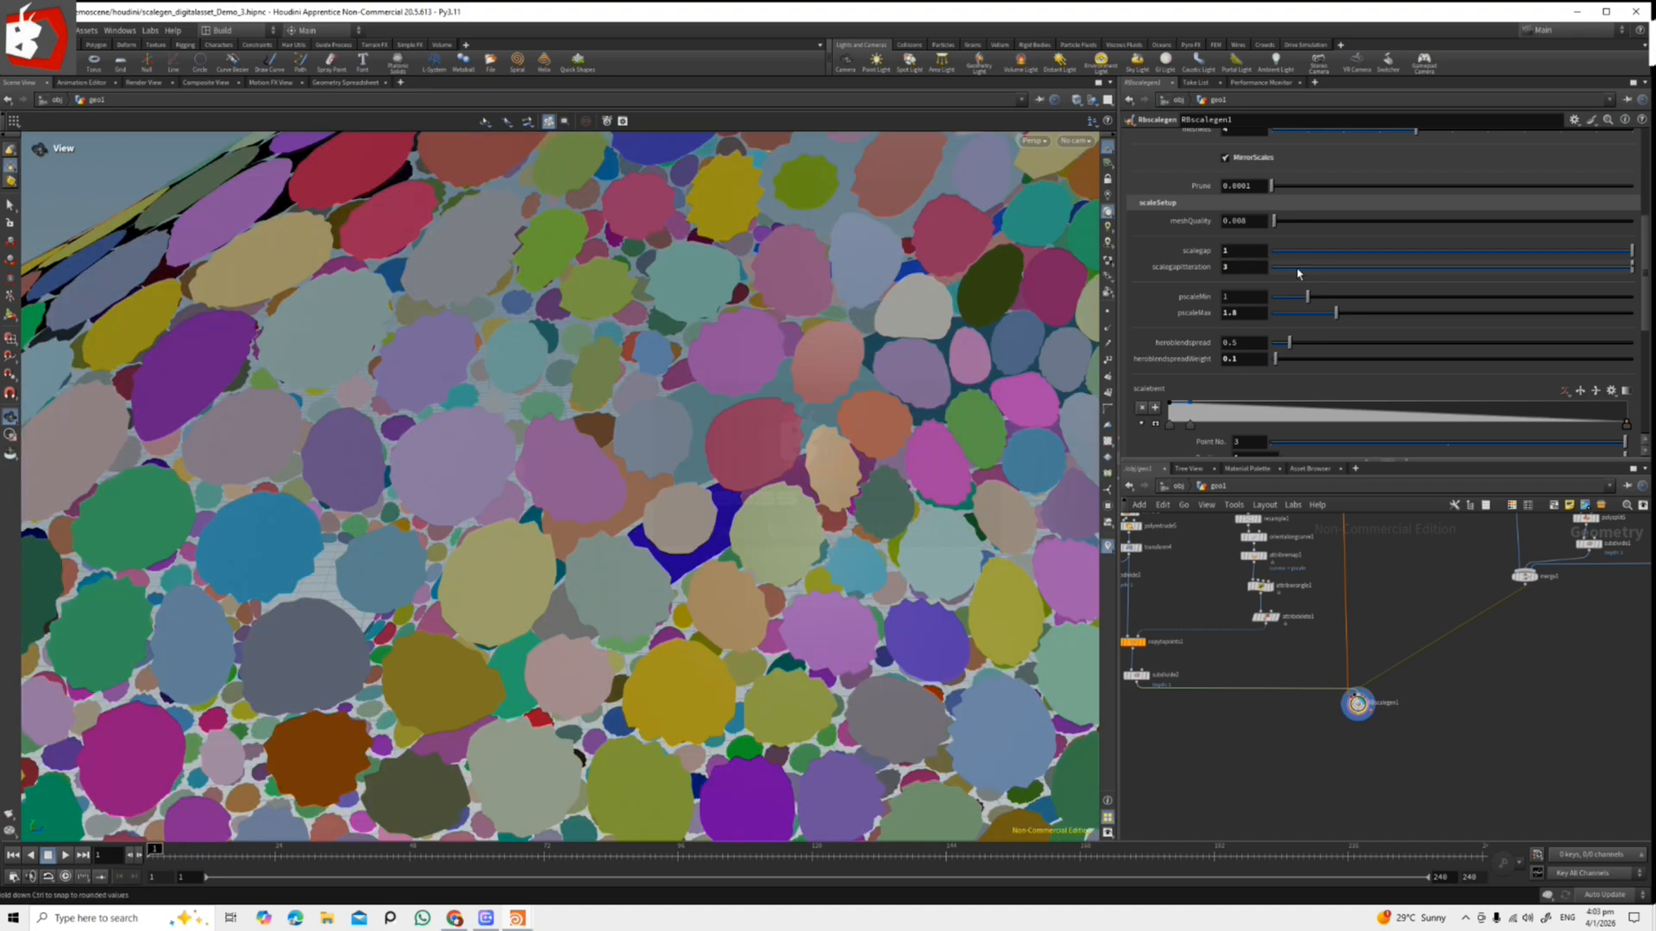
pyautogui.moveTo(680, 448)
pyautogui.mouseDown()
pyautogui.moveTo(651, 419)
pyautogui.moveTo(676, 446)
pyautogui.mouseUp()
pyautogui.scroll(-5, 652, 419)
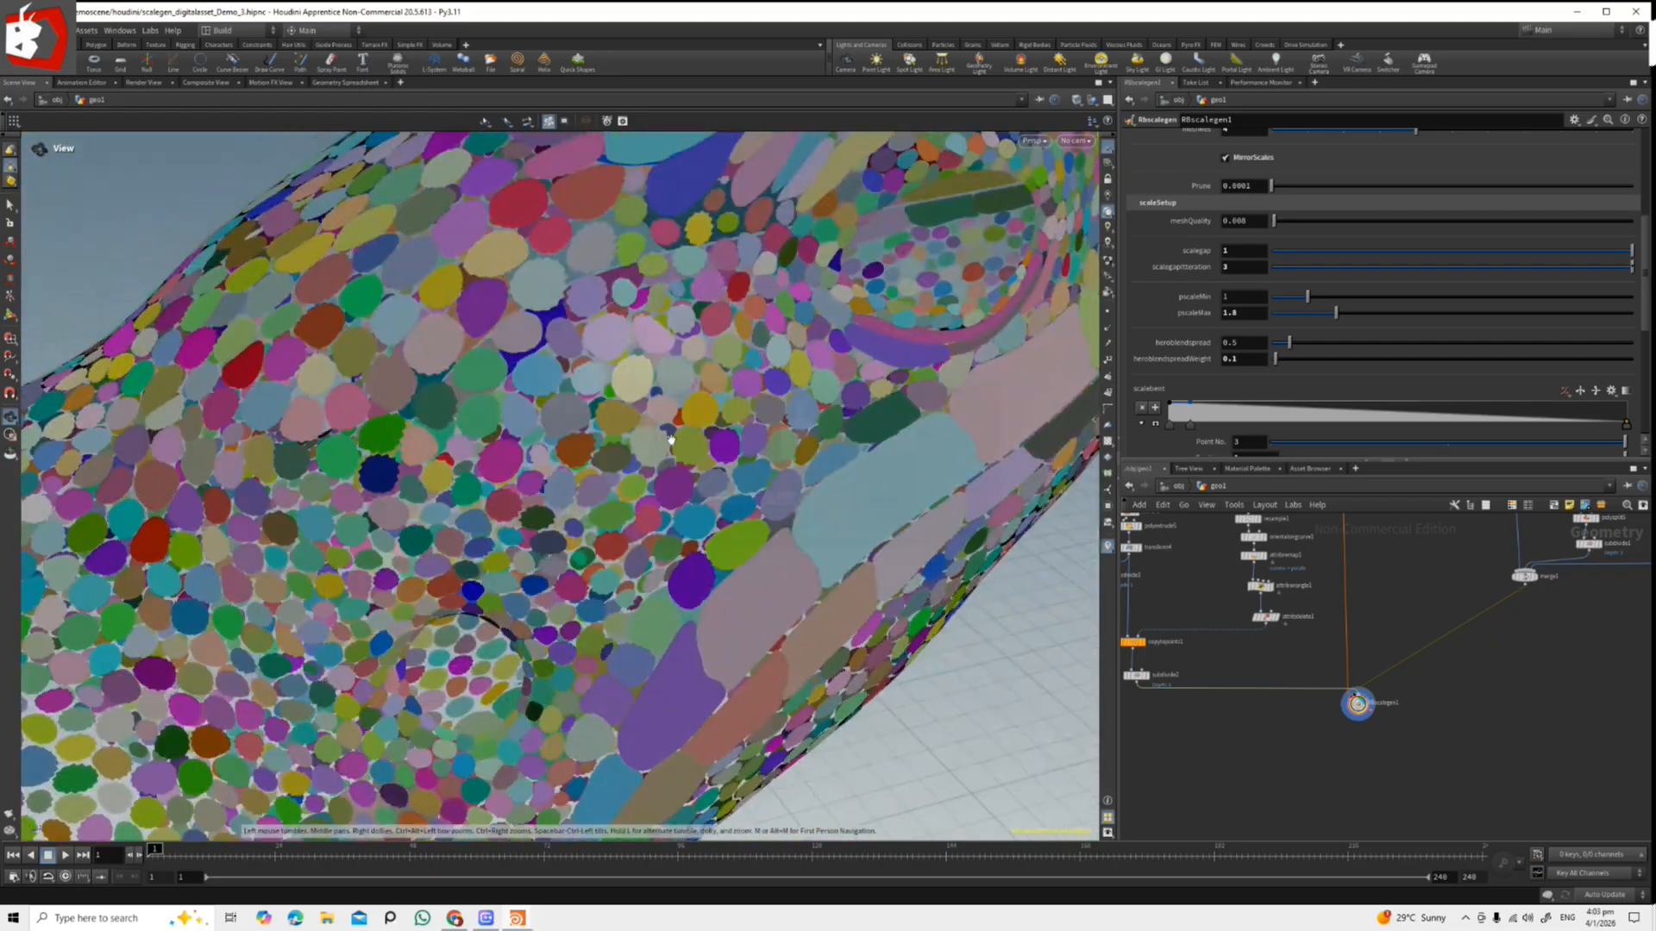
pyautogui.scroll(5, 676, 446)
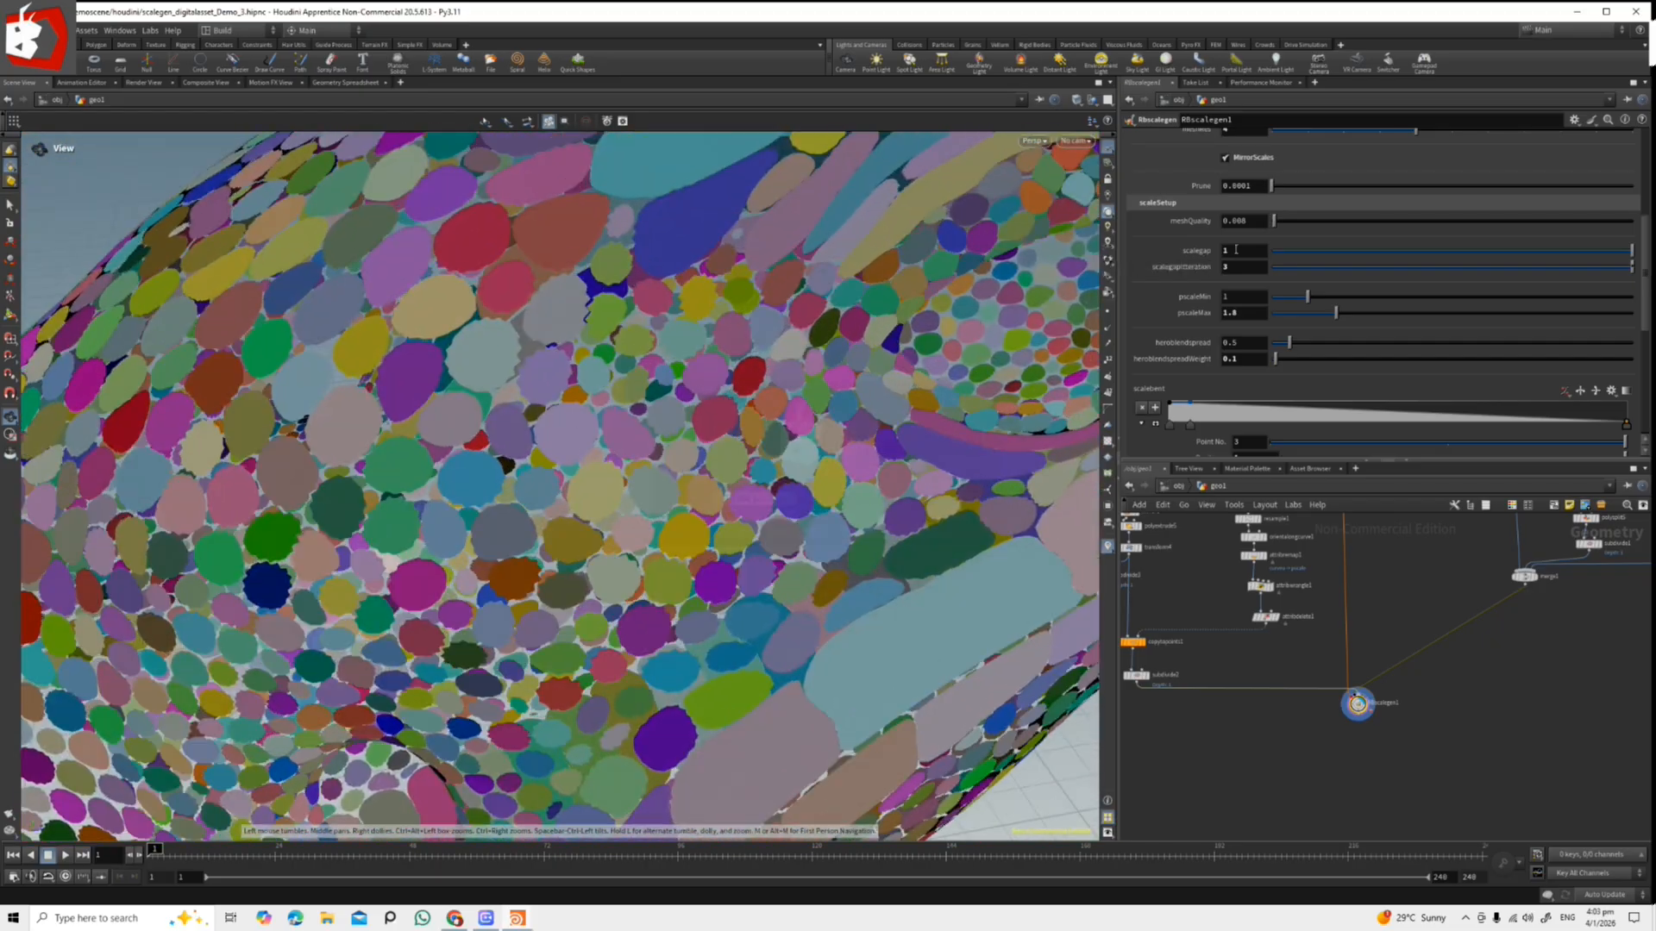
# Set scalegap back to 0.4 and inspect the tile outlines and gaps close up behind the eye.
pyautogui.click(1248, 252)
pyautogui.press('Return')
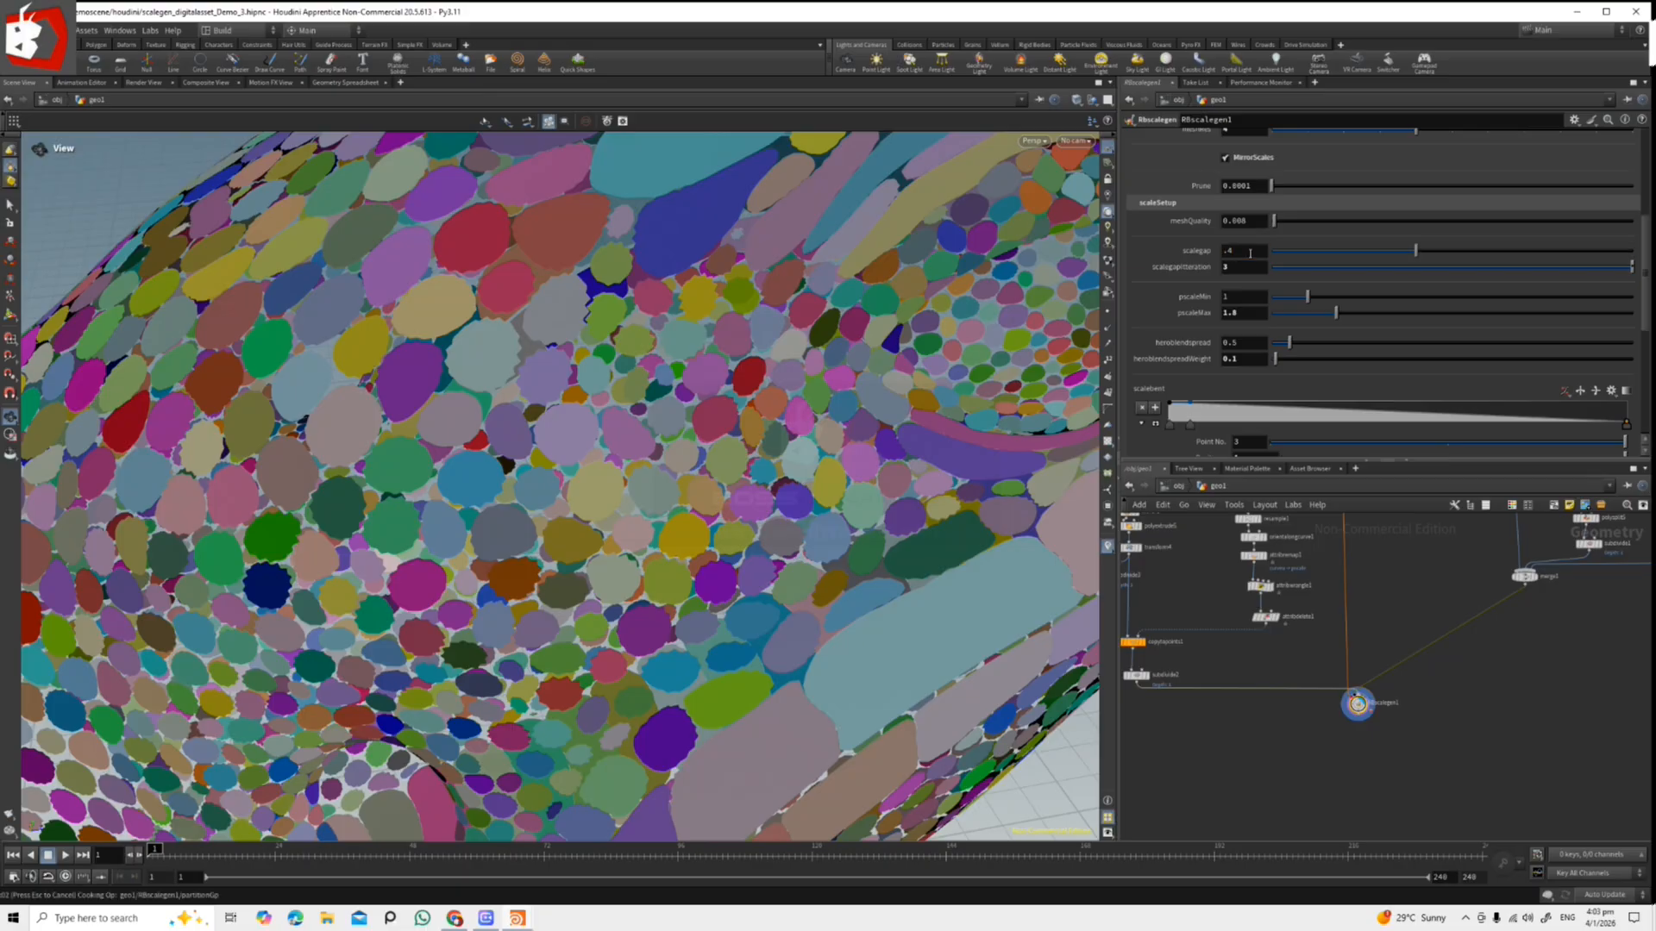
pyautogui.moveTo(680, 440)
pyautogui.mouseDown()
pyautogui.moveTo(643, 385)
pyautogui.moveTo(658, 373)
pyautogui.moveTo(691, 414)
pyautogui.mouseUp()
pyautogui.scroll(4, 643, 385)
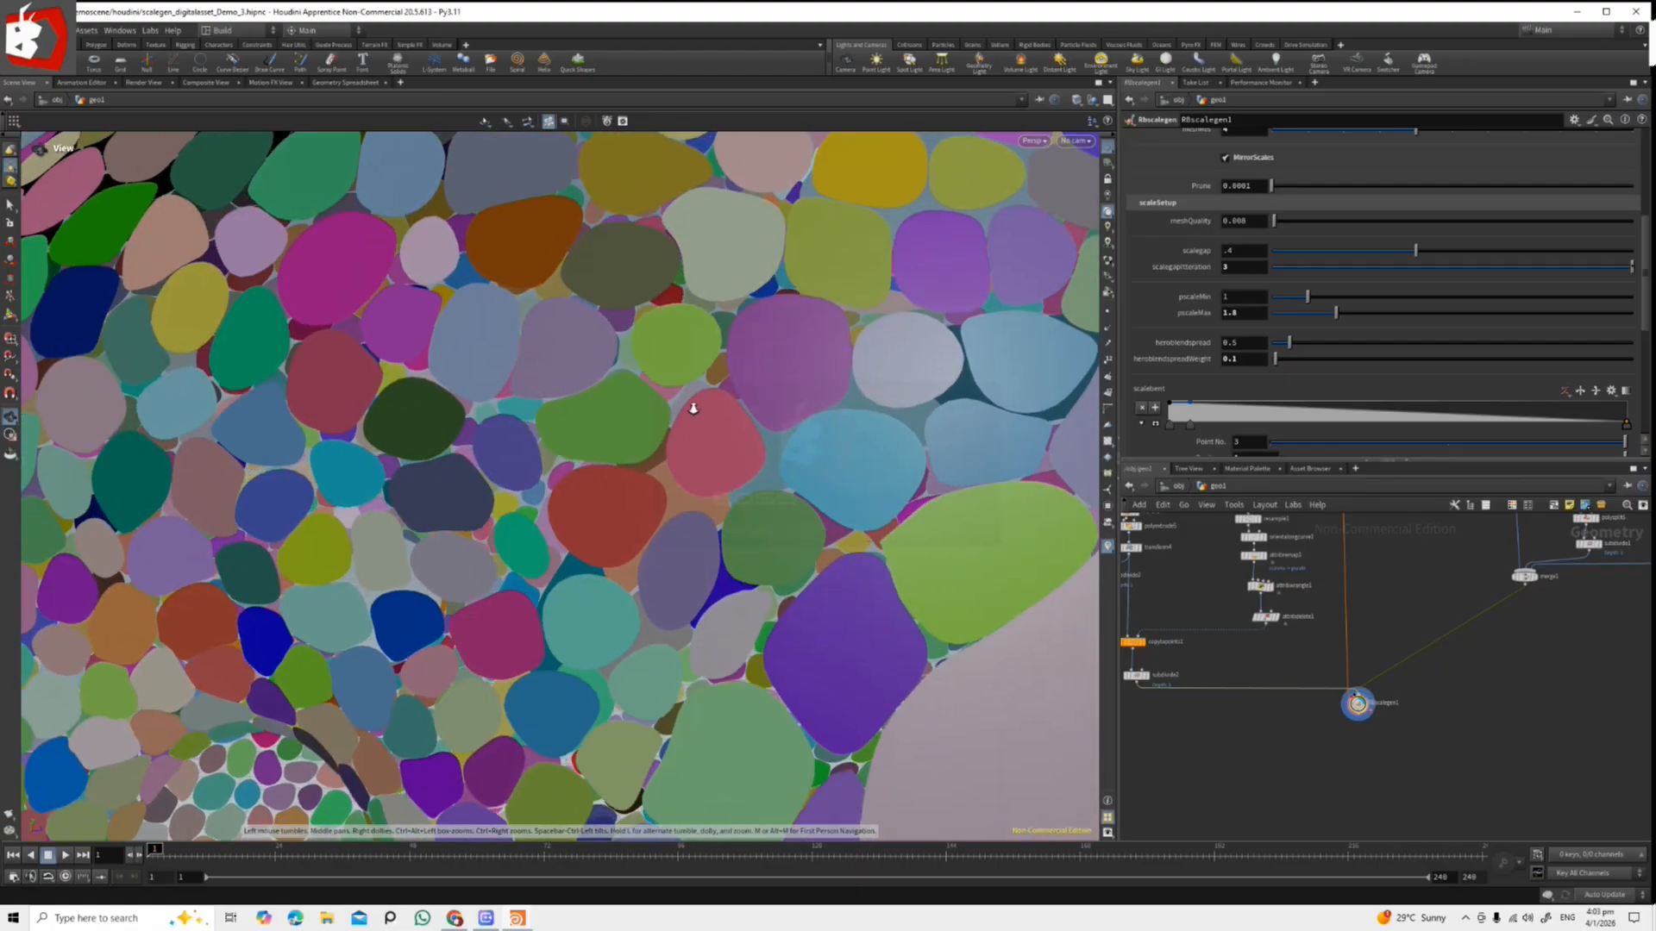
pyautogui.scroll(2, 684, 425)
pyautogui.moveTo(684, 425); pyautogui.dragTo(716, 495, button='middle')
pyautogui.scroll(-1, 691, 421)
pyautogui.moveTo(691, 422); pyautogui.dragTo(758, 447)
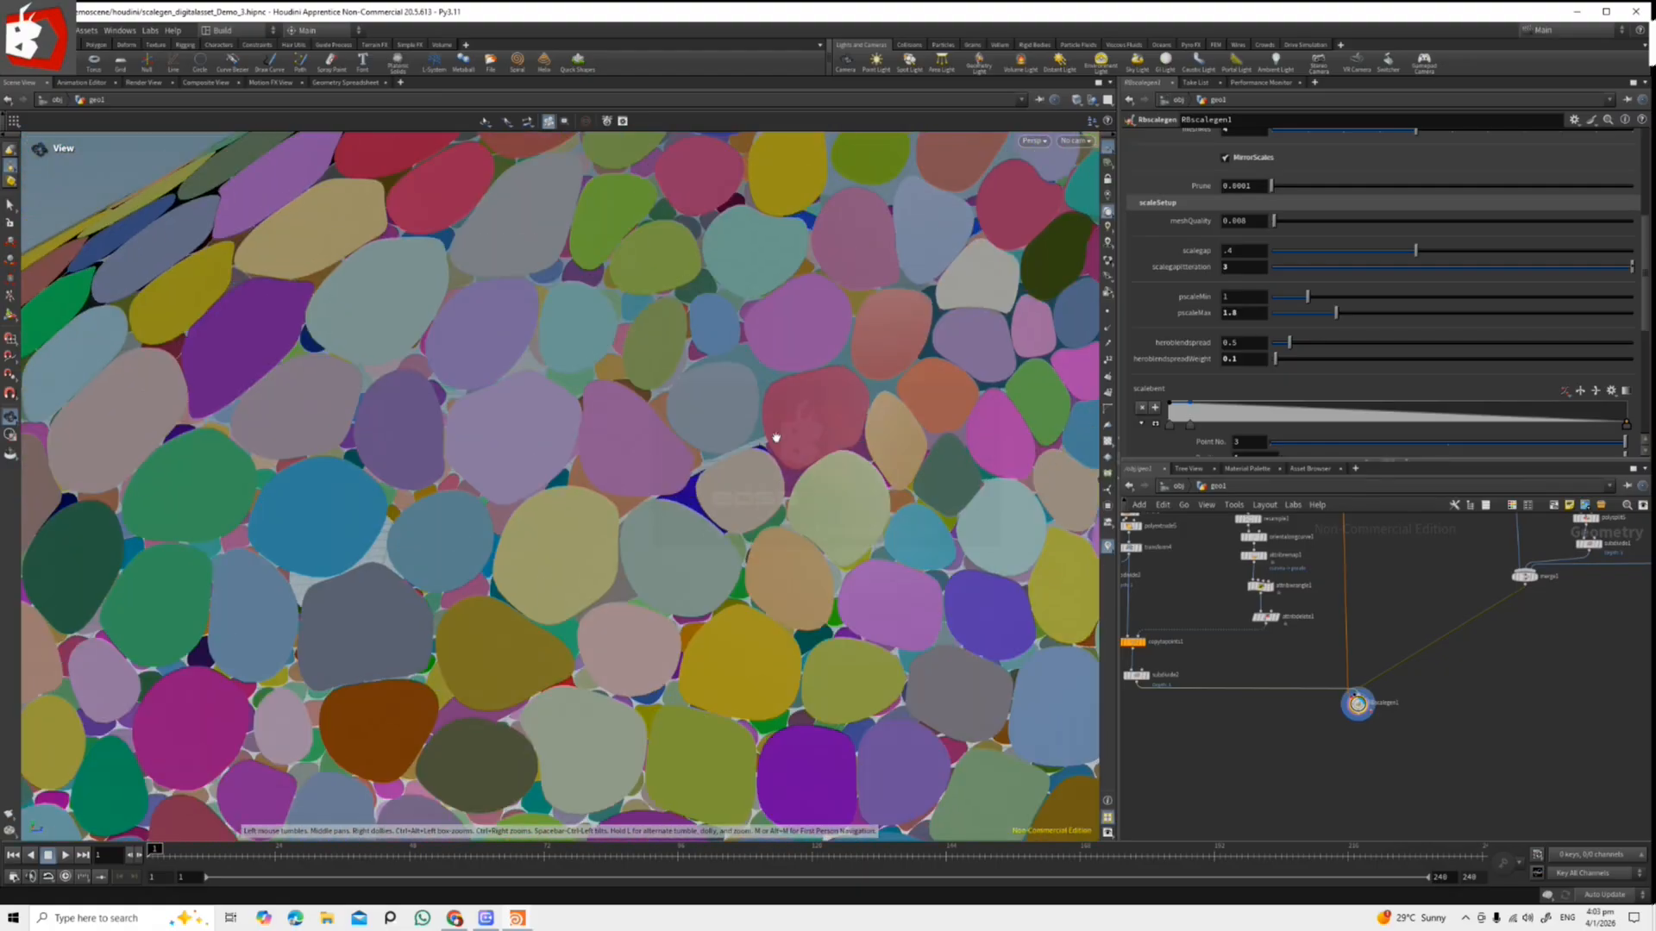
pyautogui.scroll(-3, 725, 373)
pyautogui.scroll(2, 724, 374)
# Revert scalegapIteration to its default value.
pyautogui.rightClick(1183, 267)
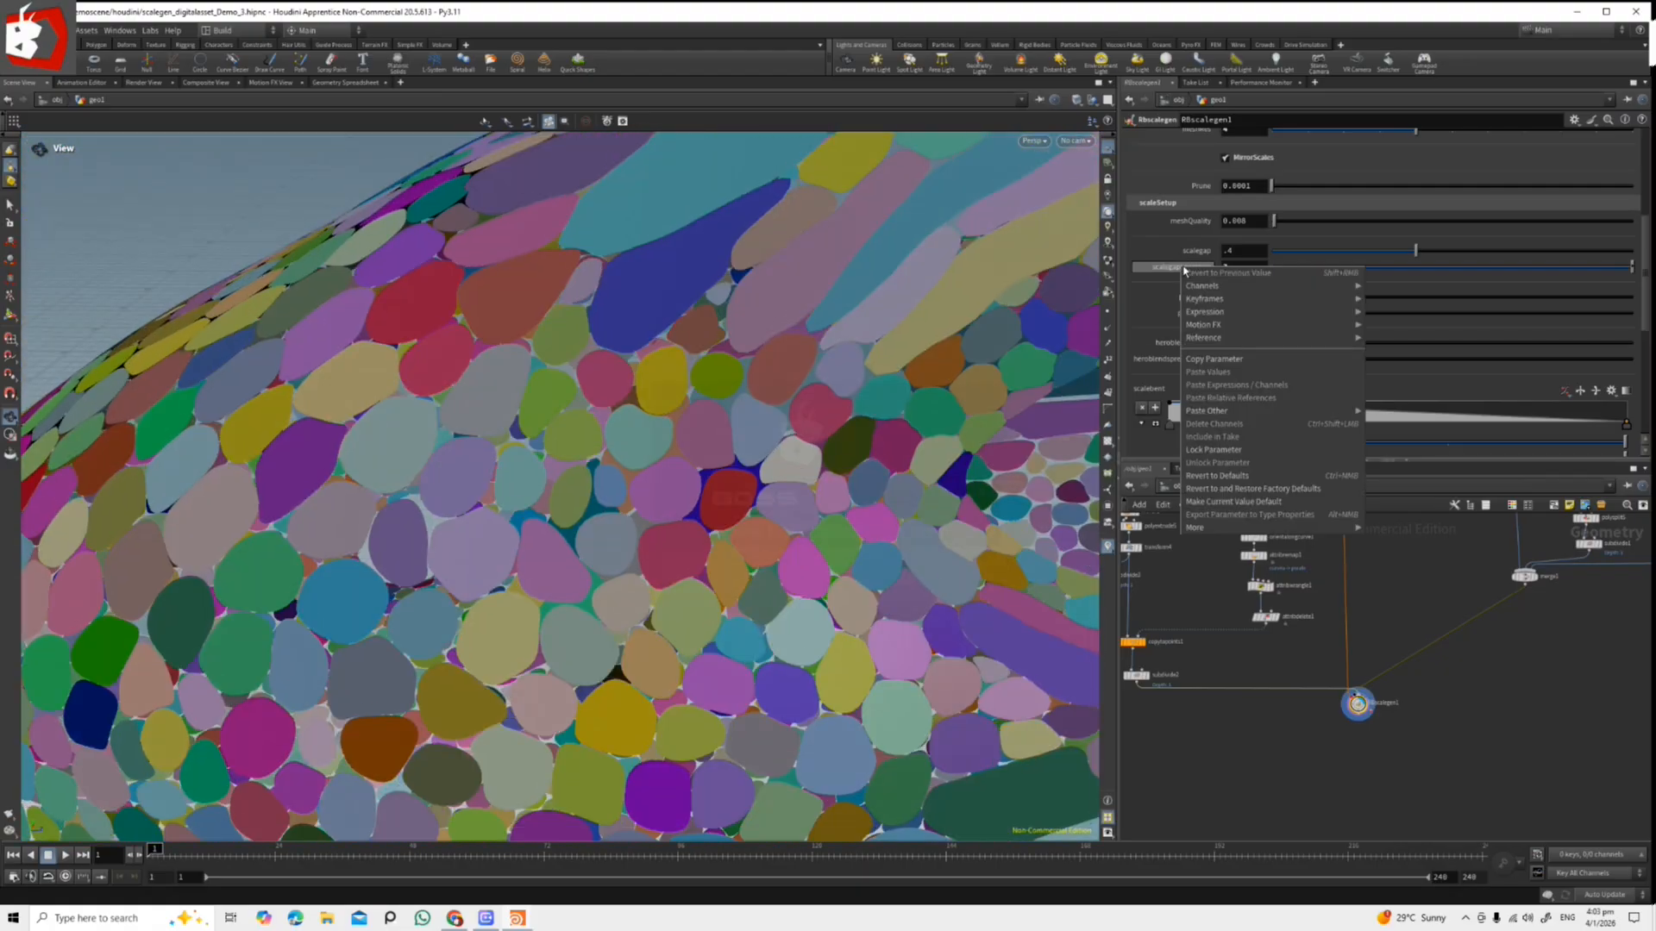
pyautogui.moveTo(1223, 415)
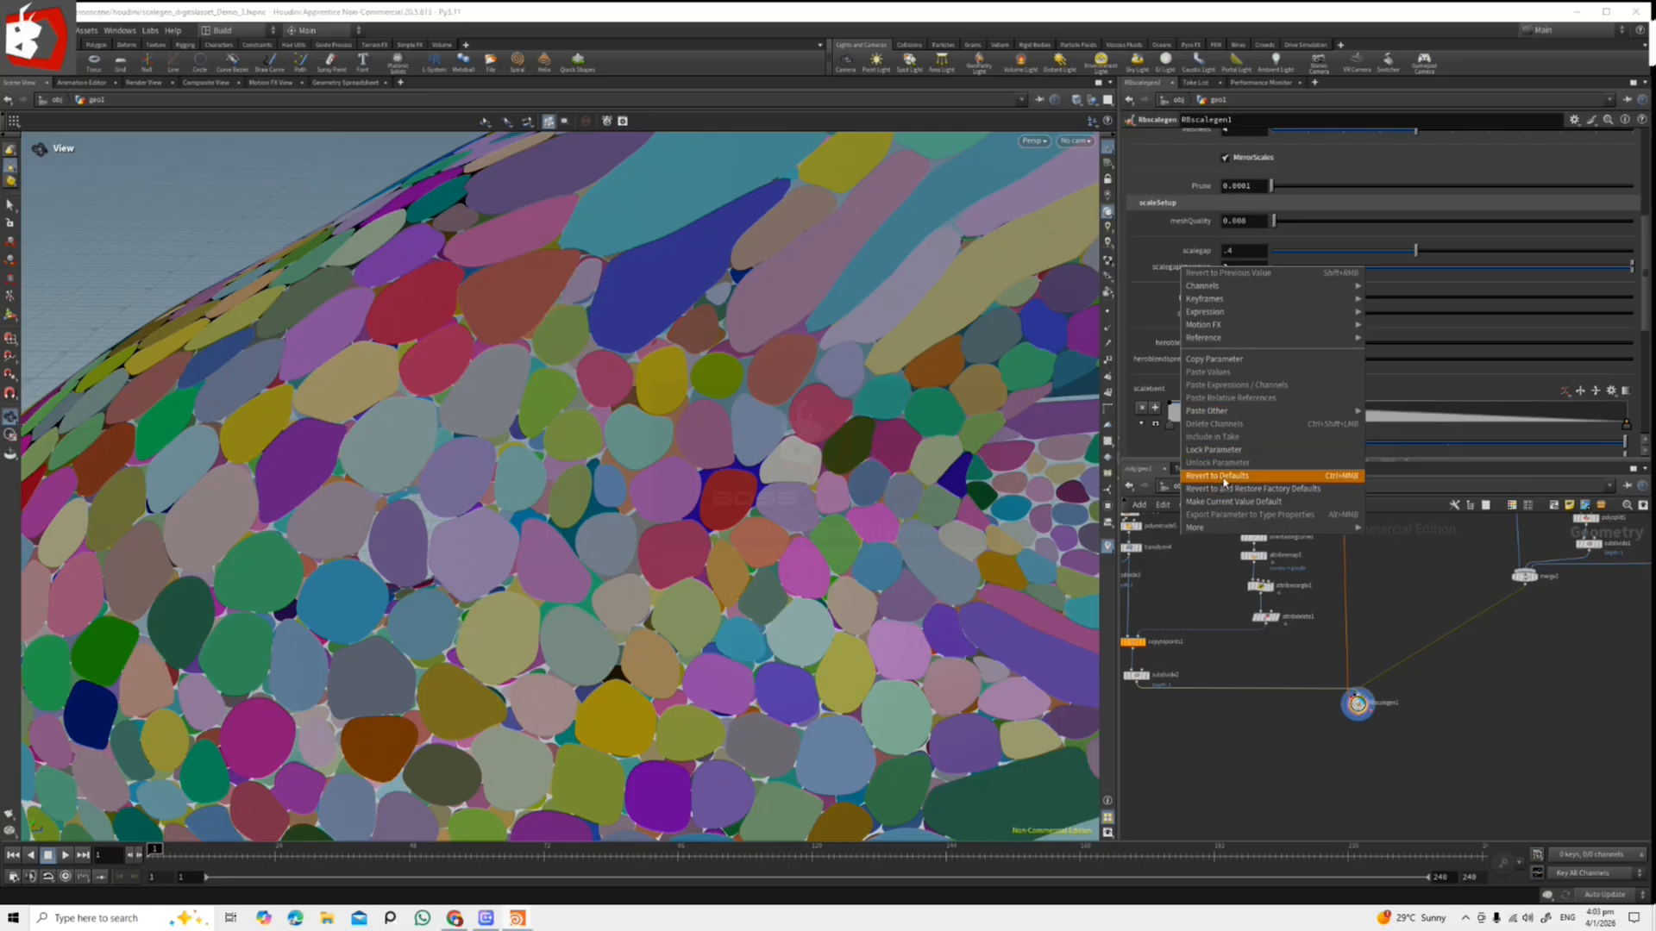
pyautogui.click(1225, 476)
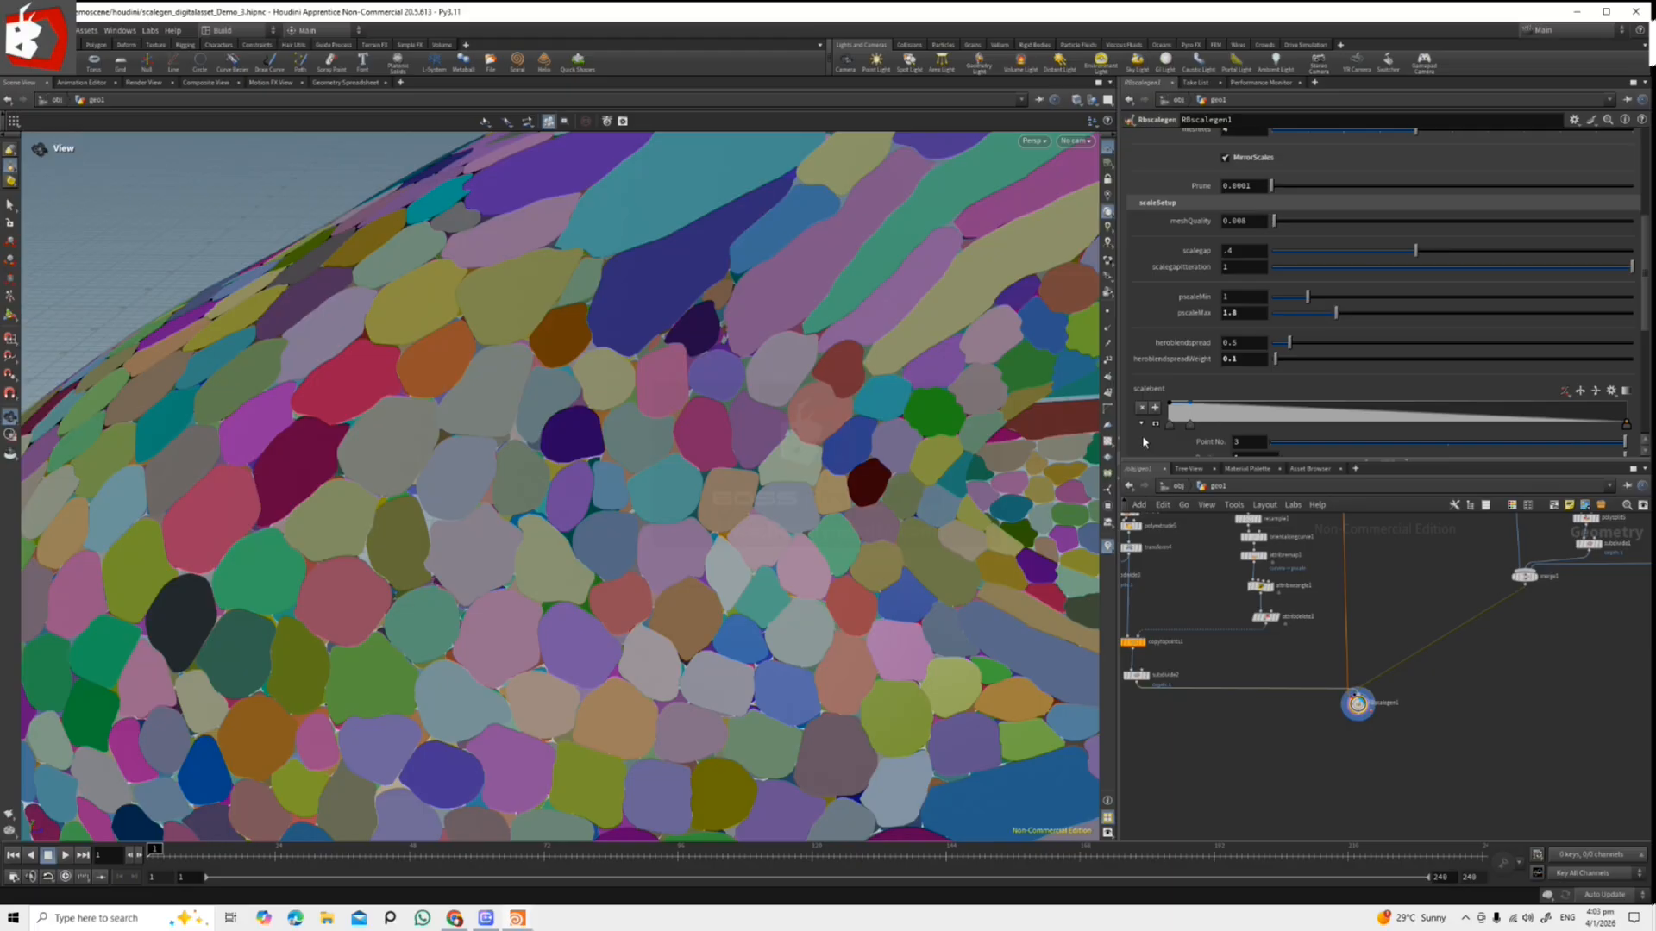
pyautogui.rightClick(1194, 252)
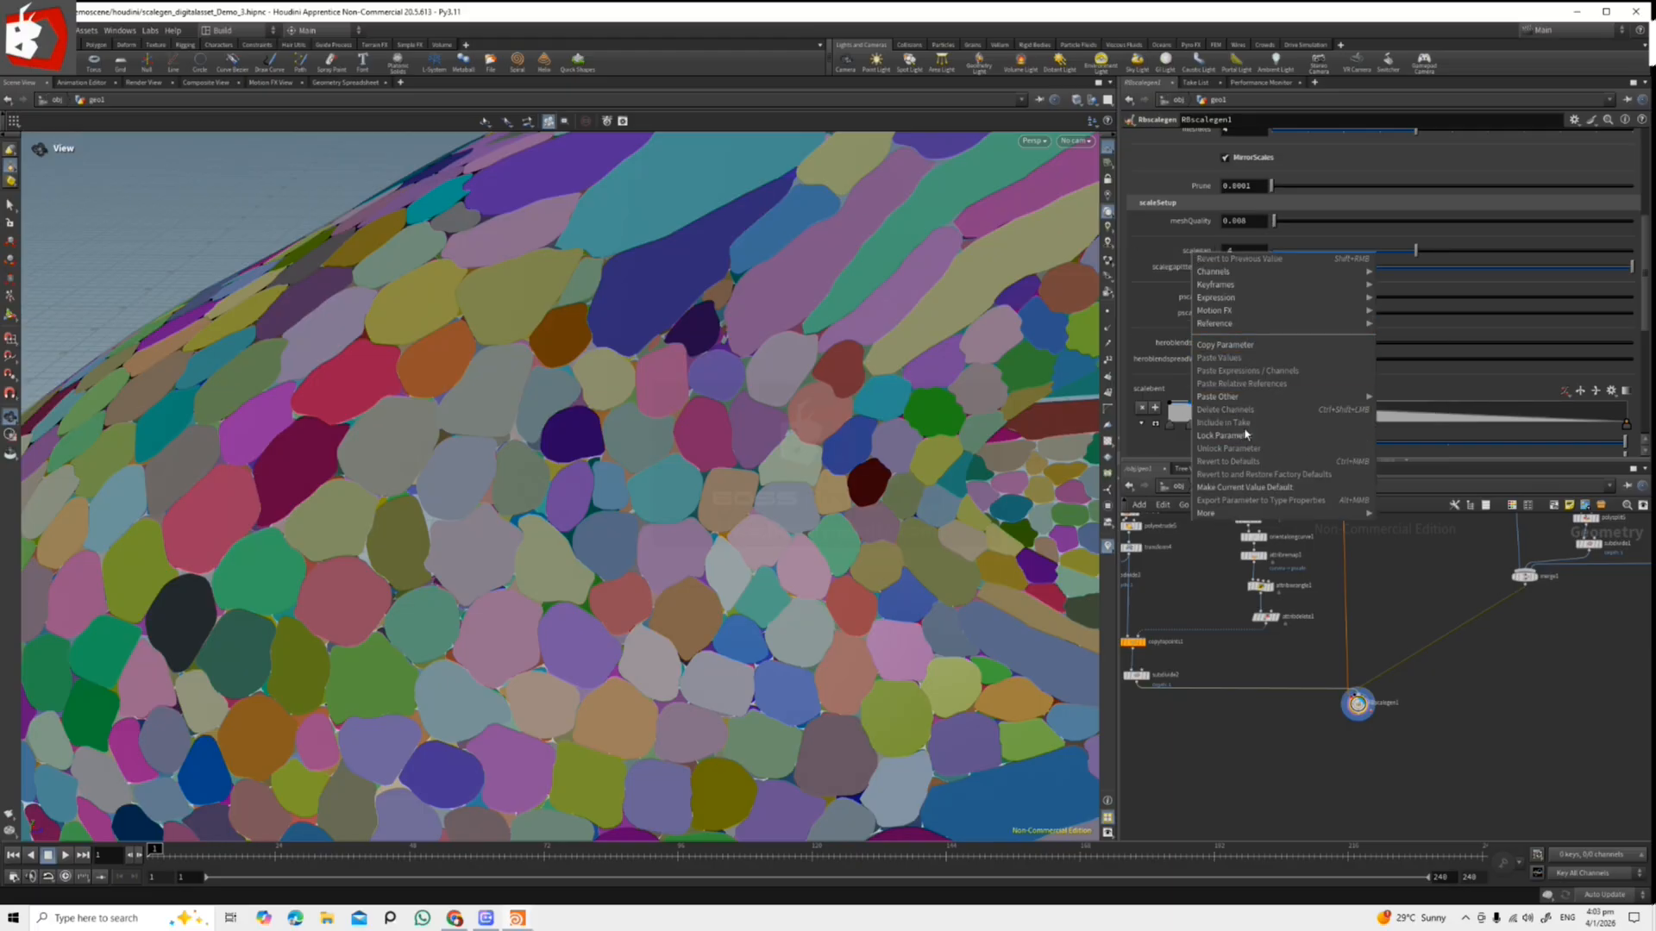
pyautogui.click(1258, 717)
pyautogui.moveTo(555, 422); pyautogui.dragTo(78, 392, button='right')
pyautogui.moveTo(543, 466); pyautogui.dragTo(741, 543, button='right')
pyautogui.moveTo(742, 543); pyautogui.dragTo(558, 446, button='middle')
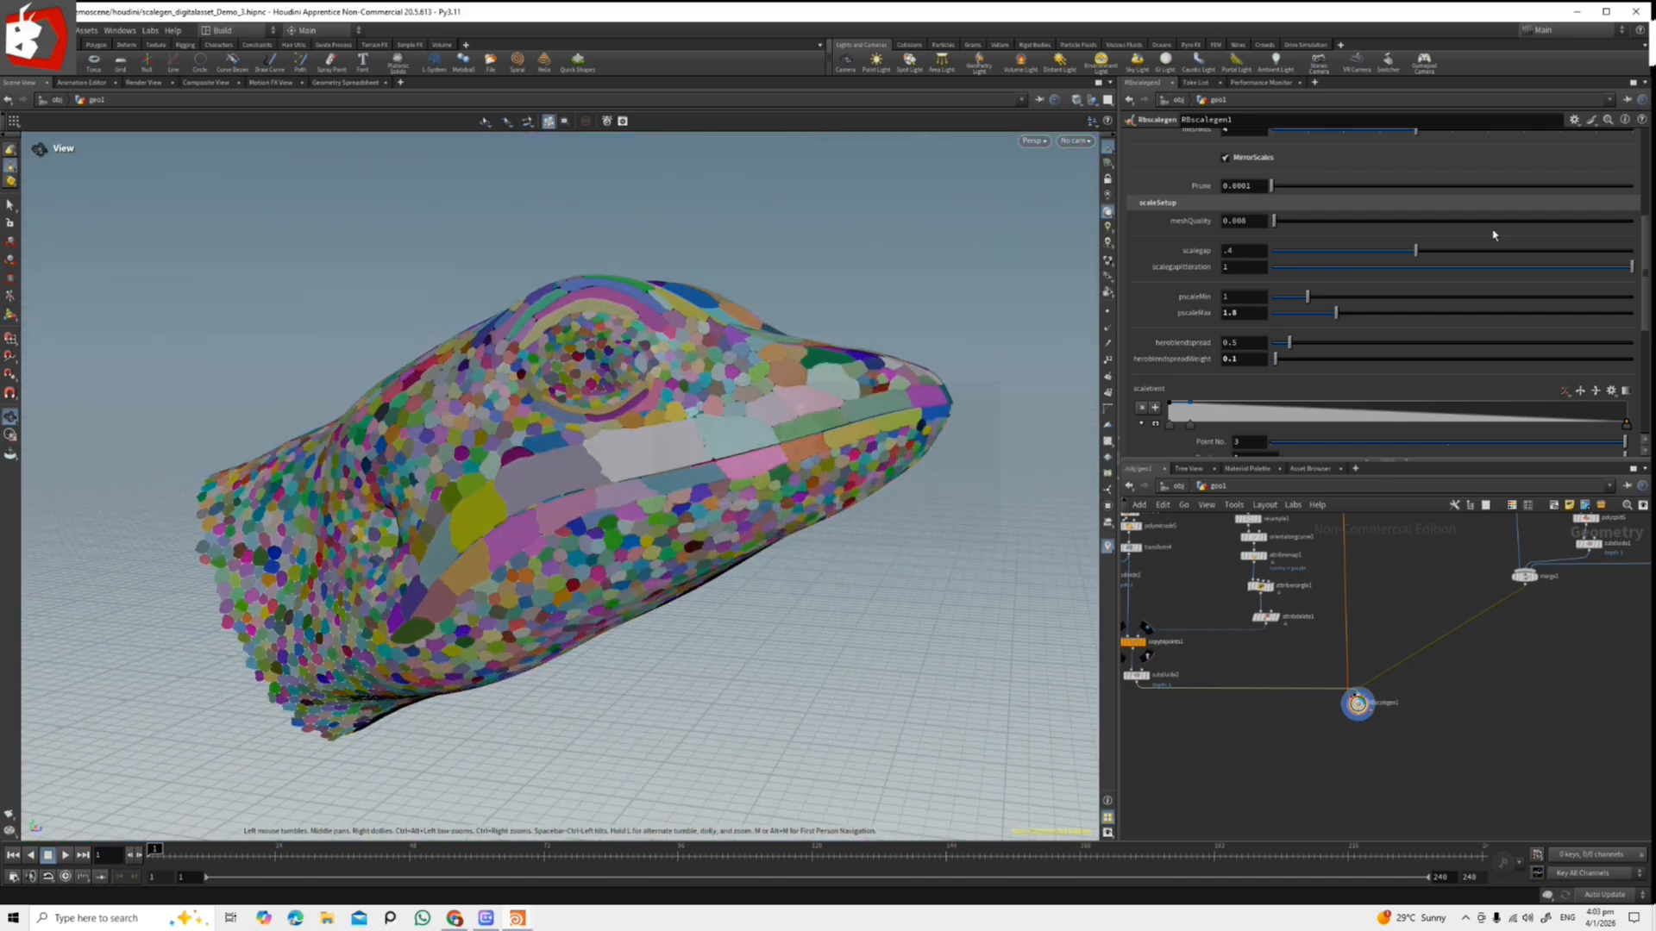
# Try a meshQuality of 0.1 in scaleSetup and inspect the tiles along the lip and around the eye.
pyautogui.moveTo(1647, 232); pyautogui.dragTo(1646, 229)
pyautogui.moveTo(647, 423); pyautogui.dragTo(921, 402, button='right')
pyautogui.moveTo(652, 460); pyautogui.dragTo(689, 471, button='right')
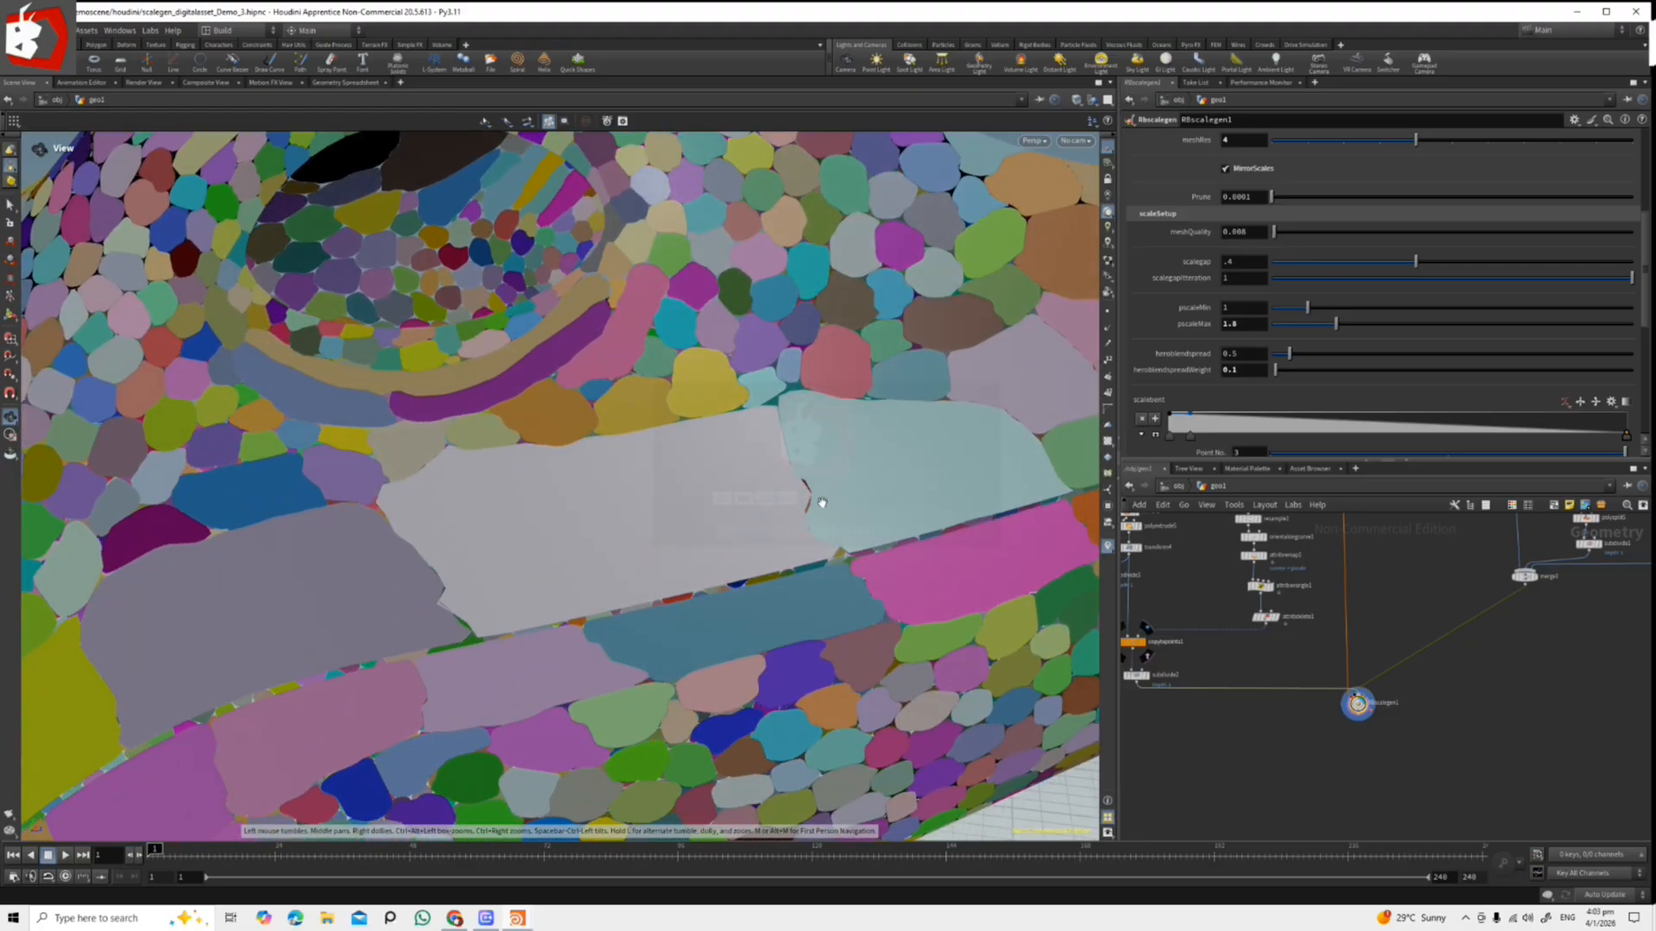
pyautogui.moveTo(837, 432); pyautogui.dragTo(914, 386)
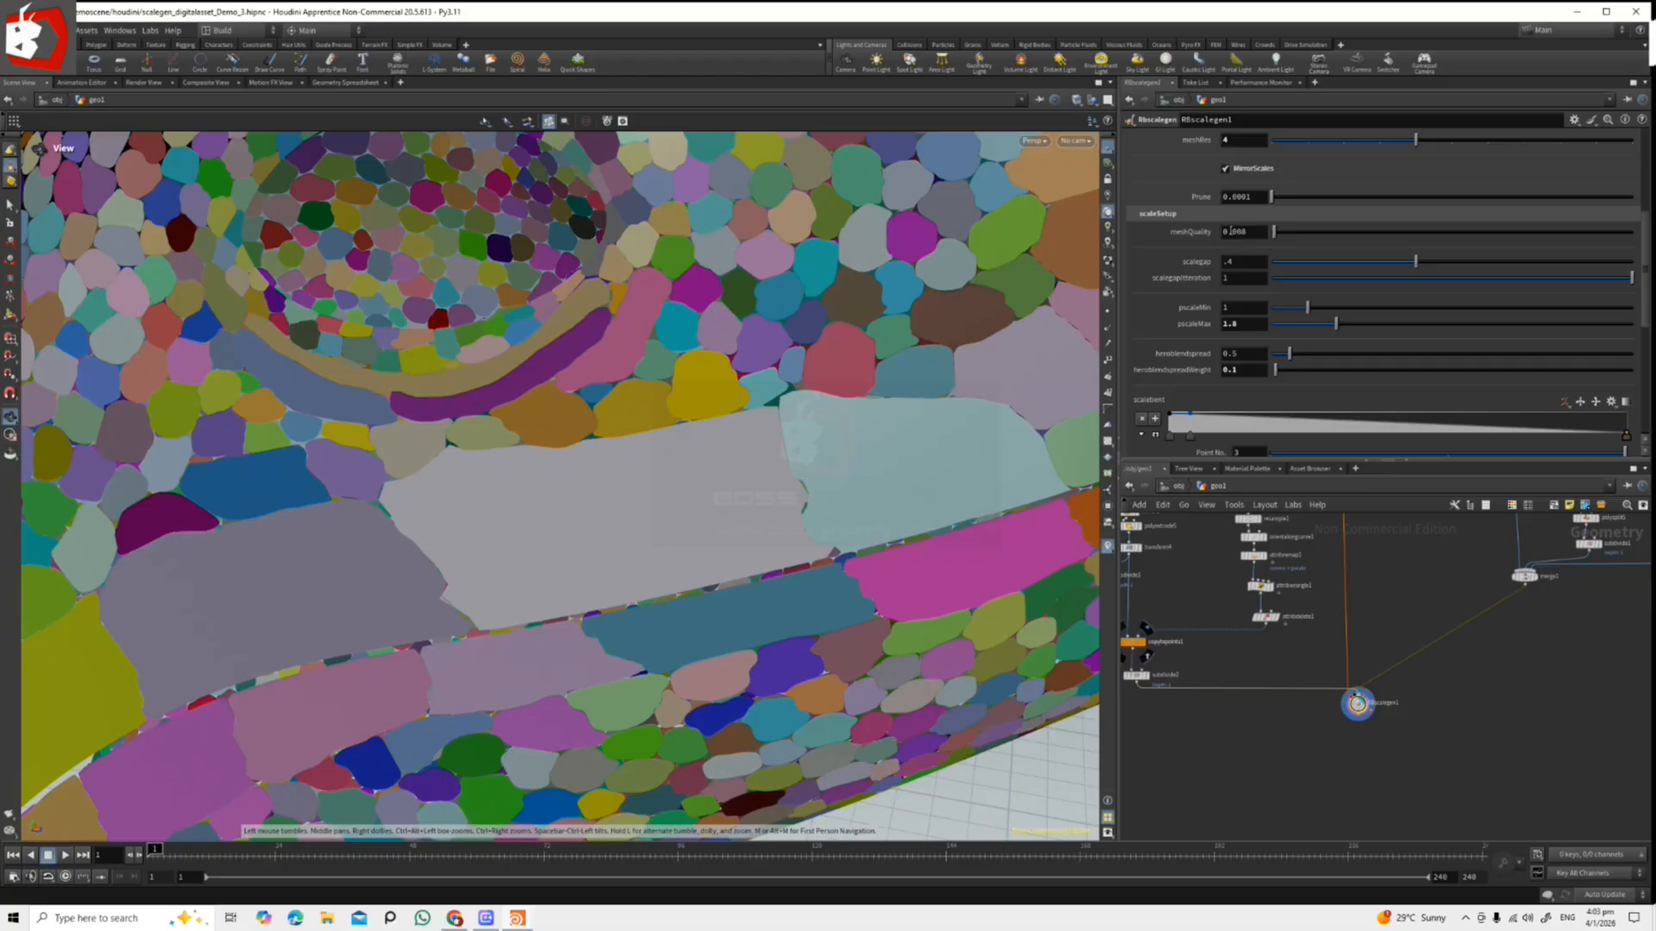
pyautogui.moveTo(1235, 231); pyautogui.dragTo(1260, 232)
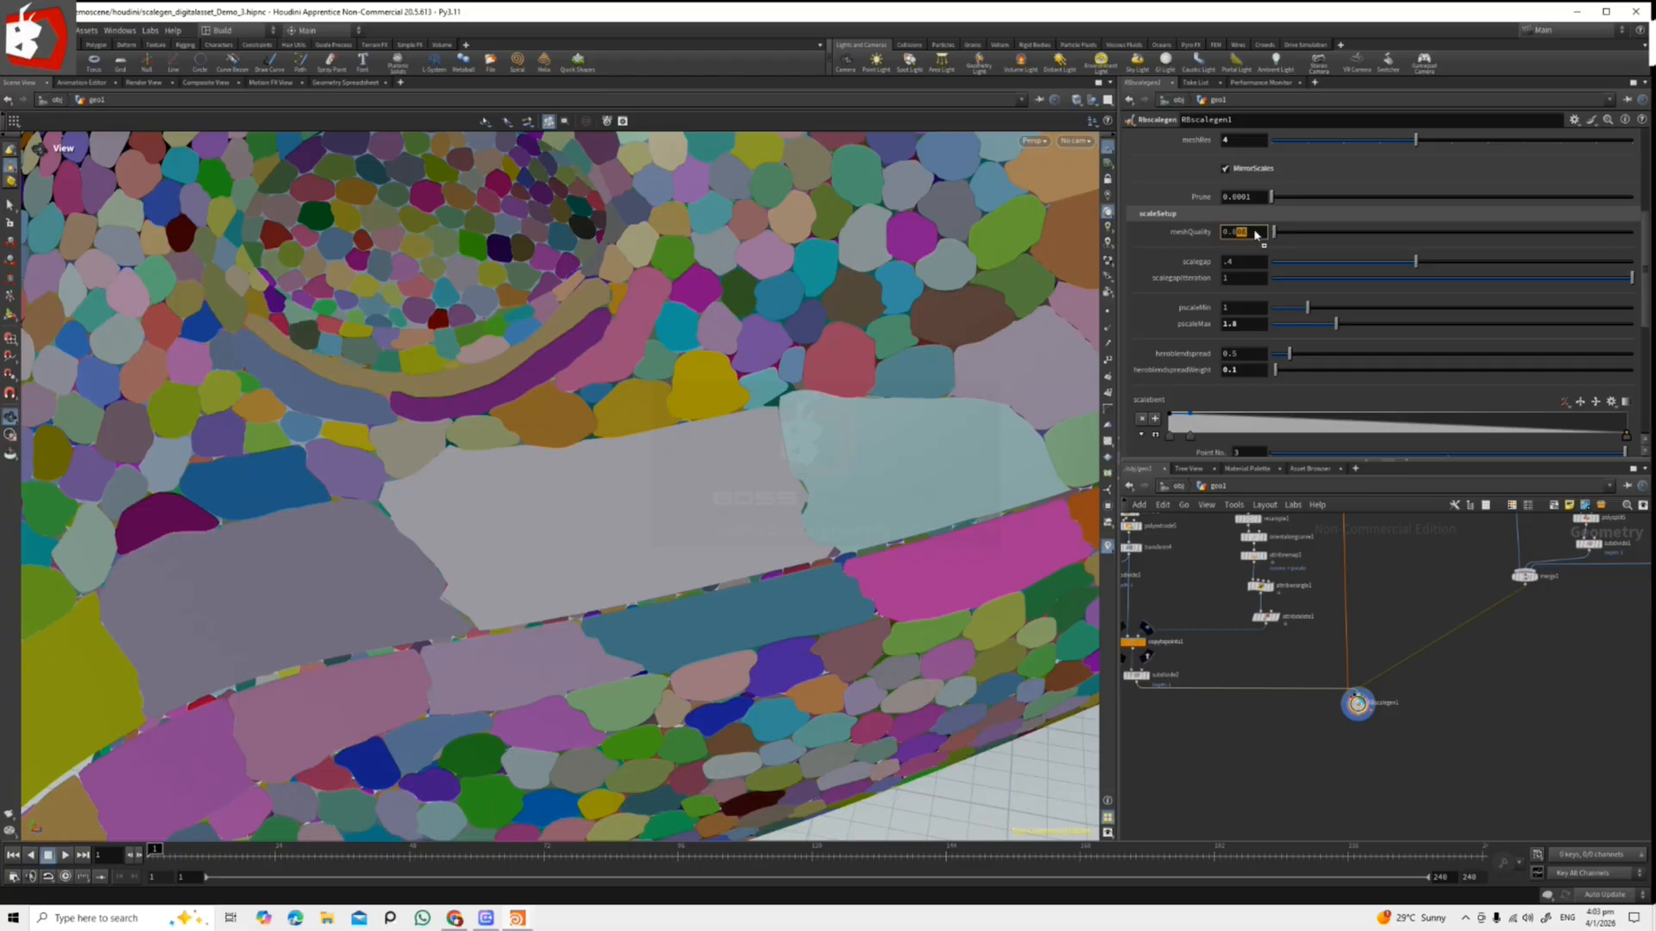
pyautogui.press('Return')
pyautogui.moveTo(518, 492); pyautogui.dragTo(664, 399)
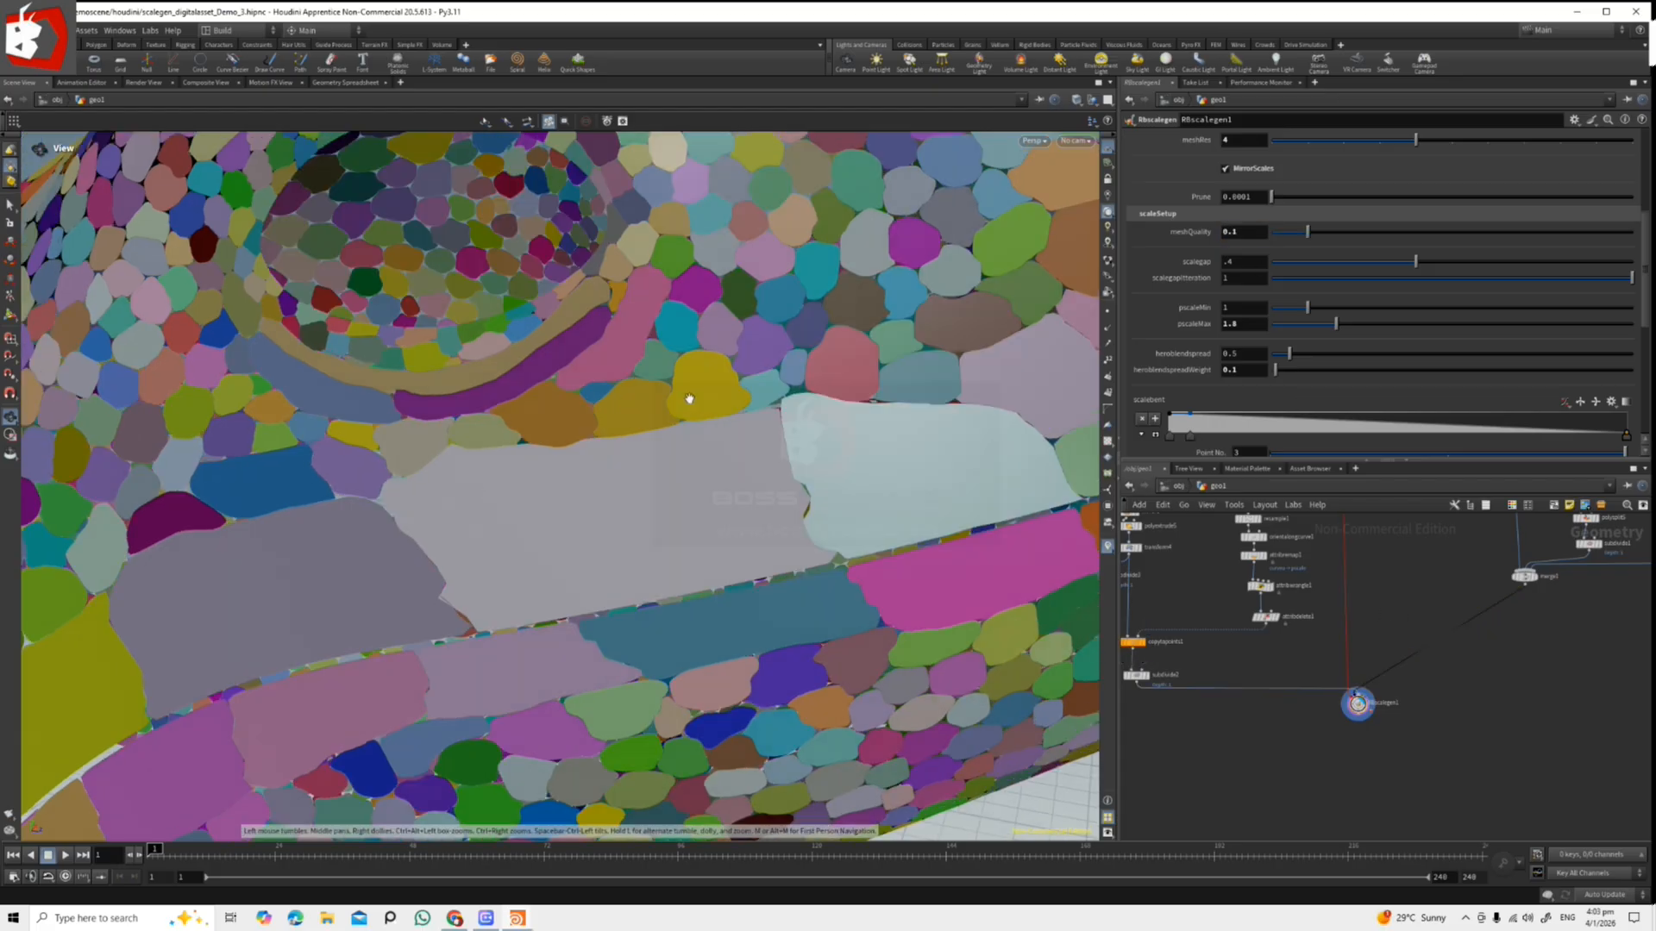
pyautogui.scroll(-5, 461, 481)
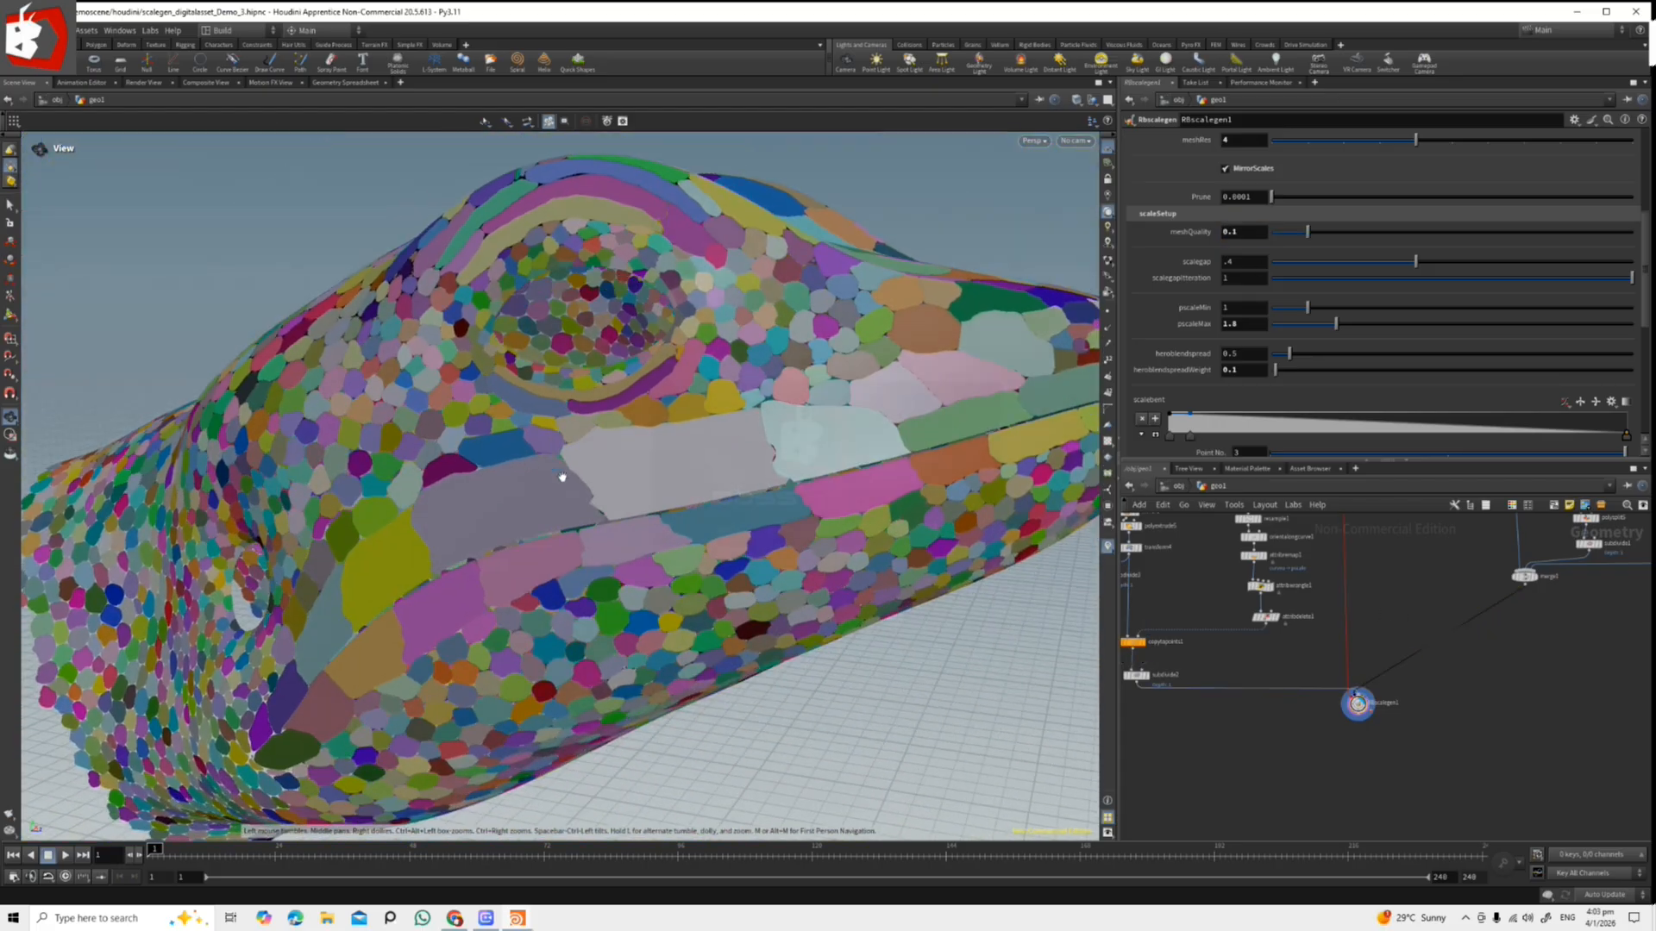
pyautogui.moveTo(665, 433); pyautogui.dragTo(613, 445)
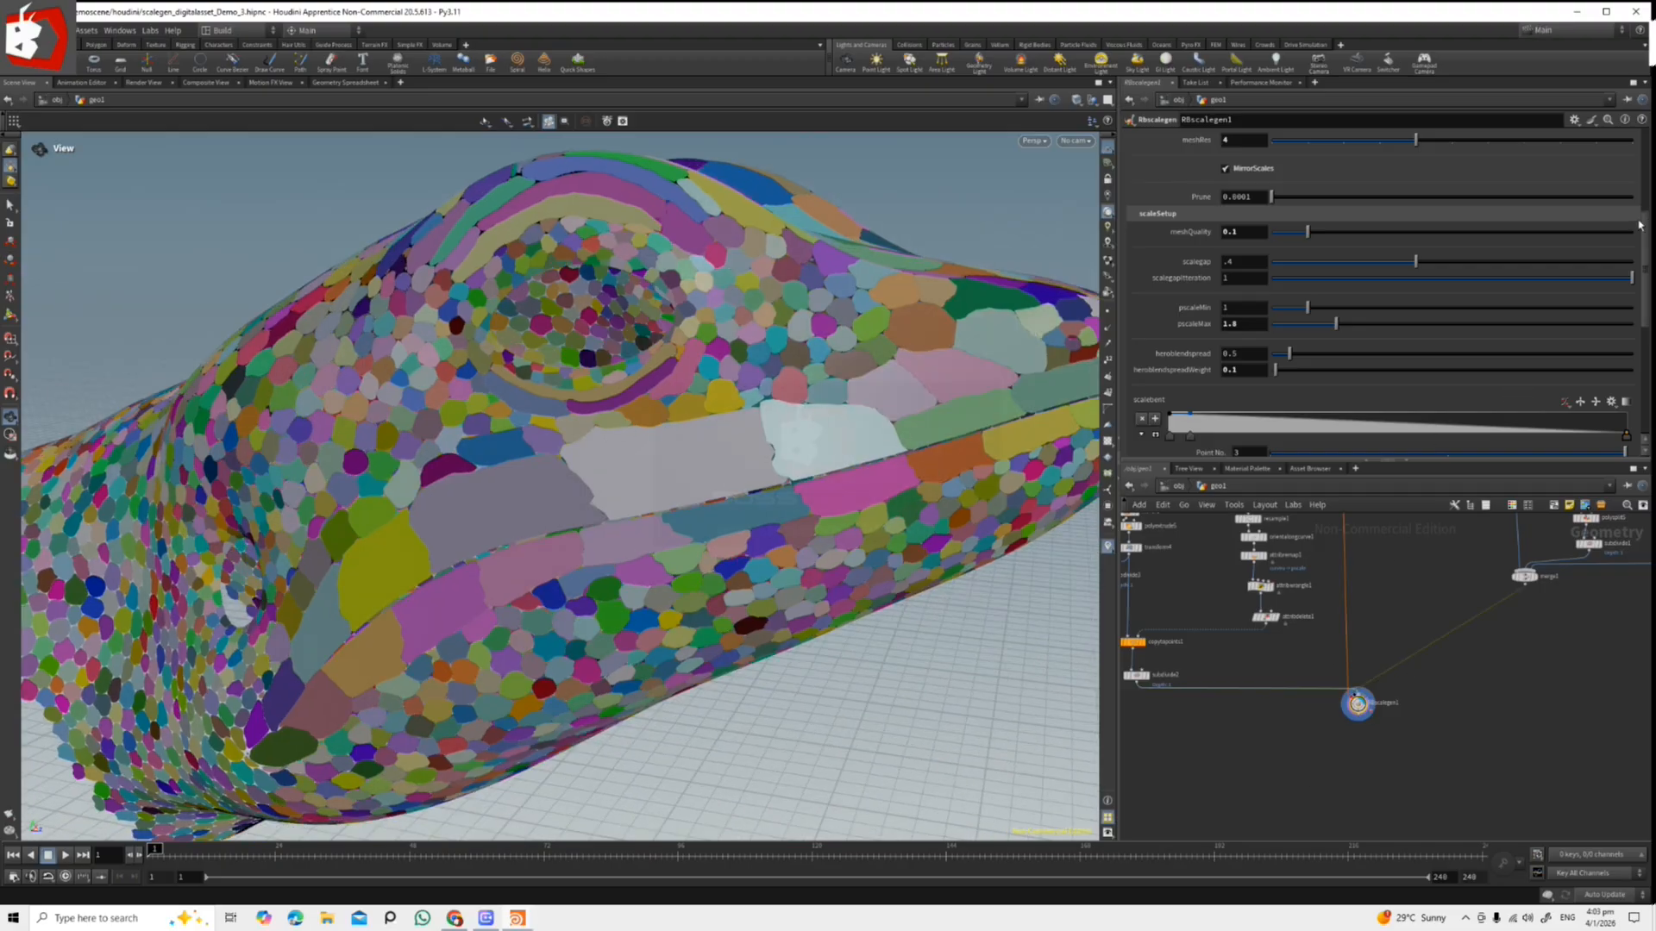
# Generate the scale mesh with the 0.1 meshQuality setting and view the head from the side.
pyautogui.moveTo(1639, 225); pyautogui.dragTo(1649, 129)
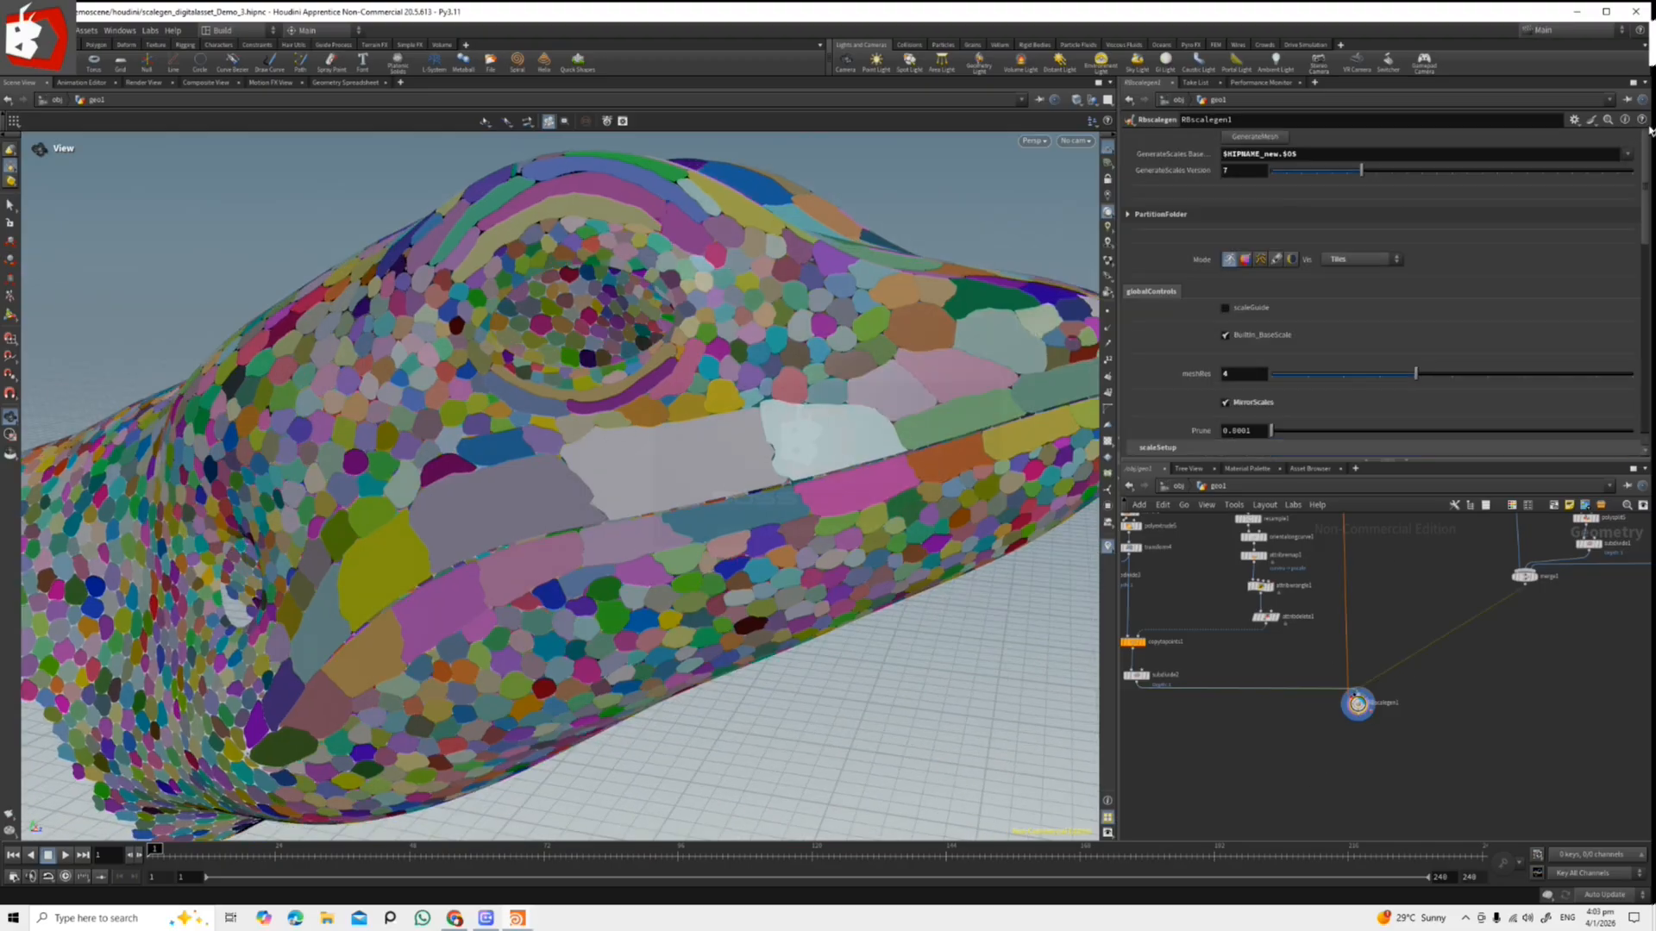
pyautogui.click(1265, 141)
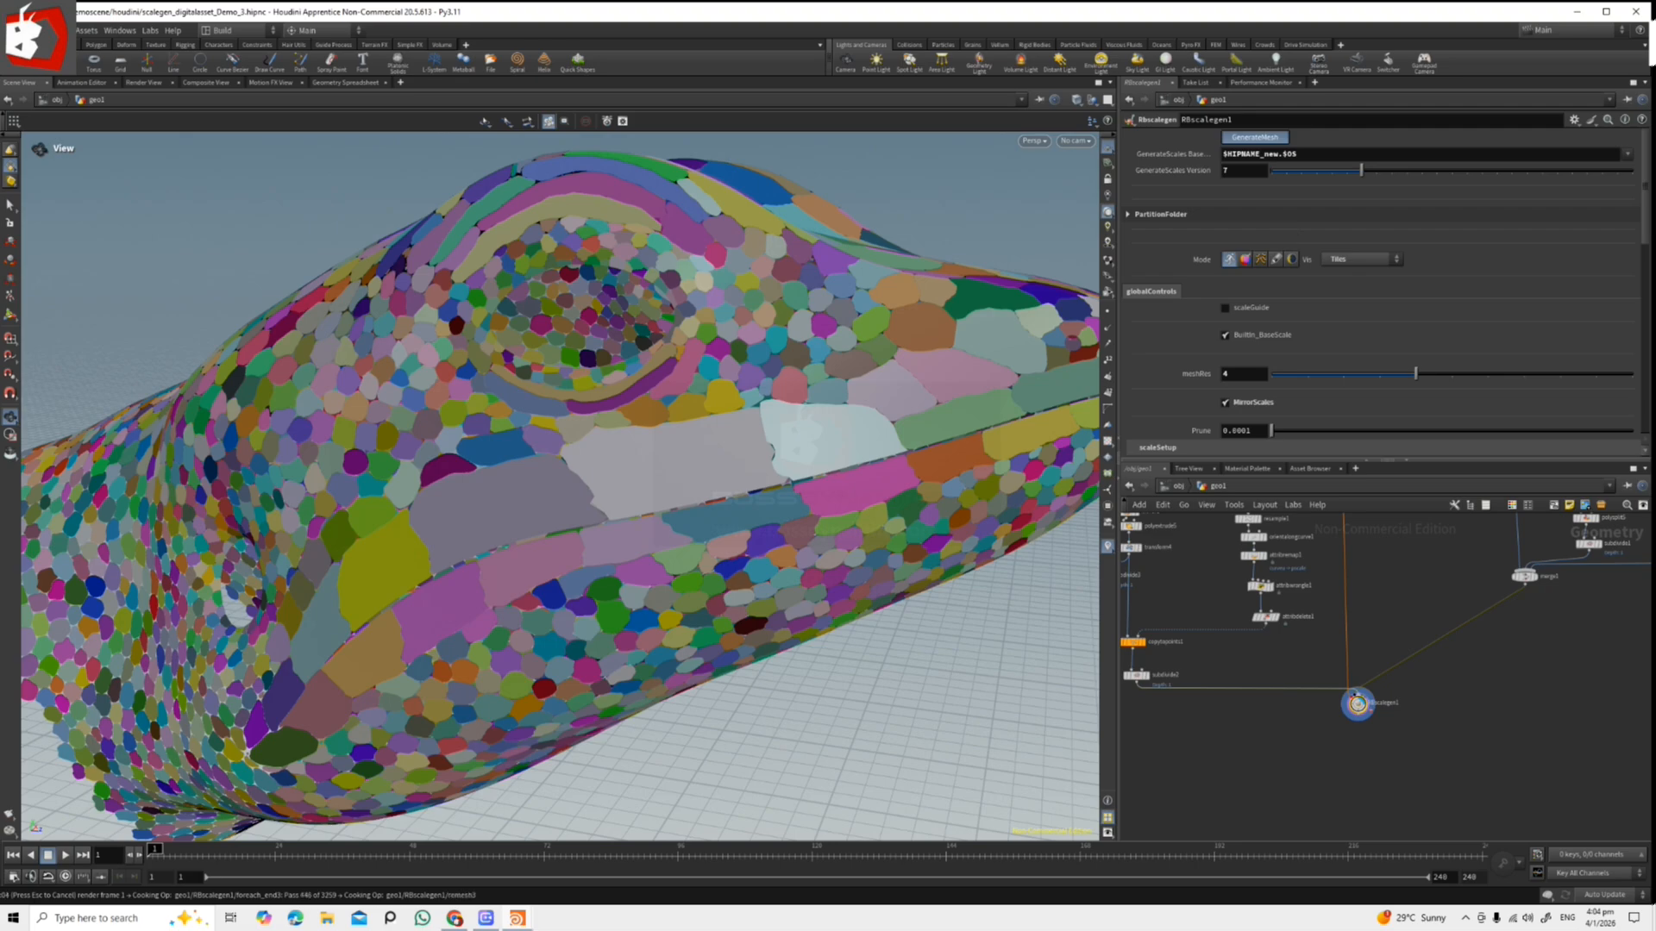
pyautogui.moveTo(629, 480); pyautogui.dragTo(633, 545)
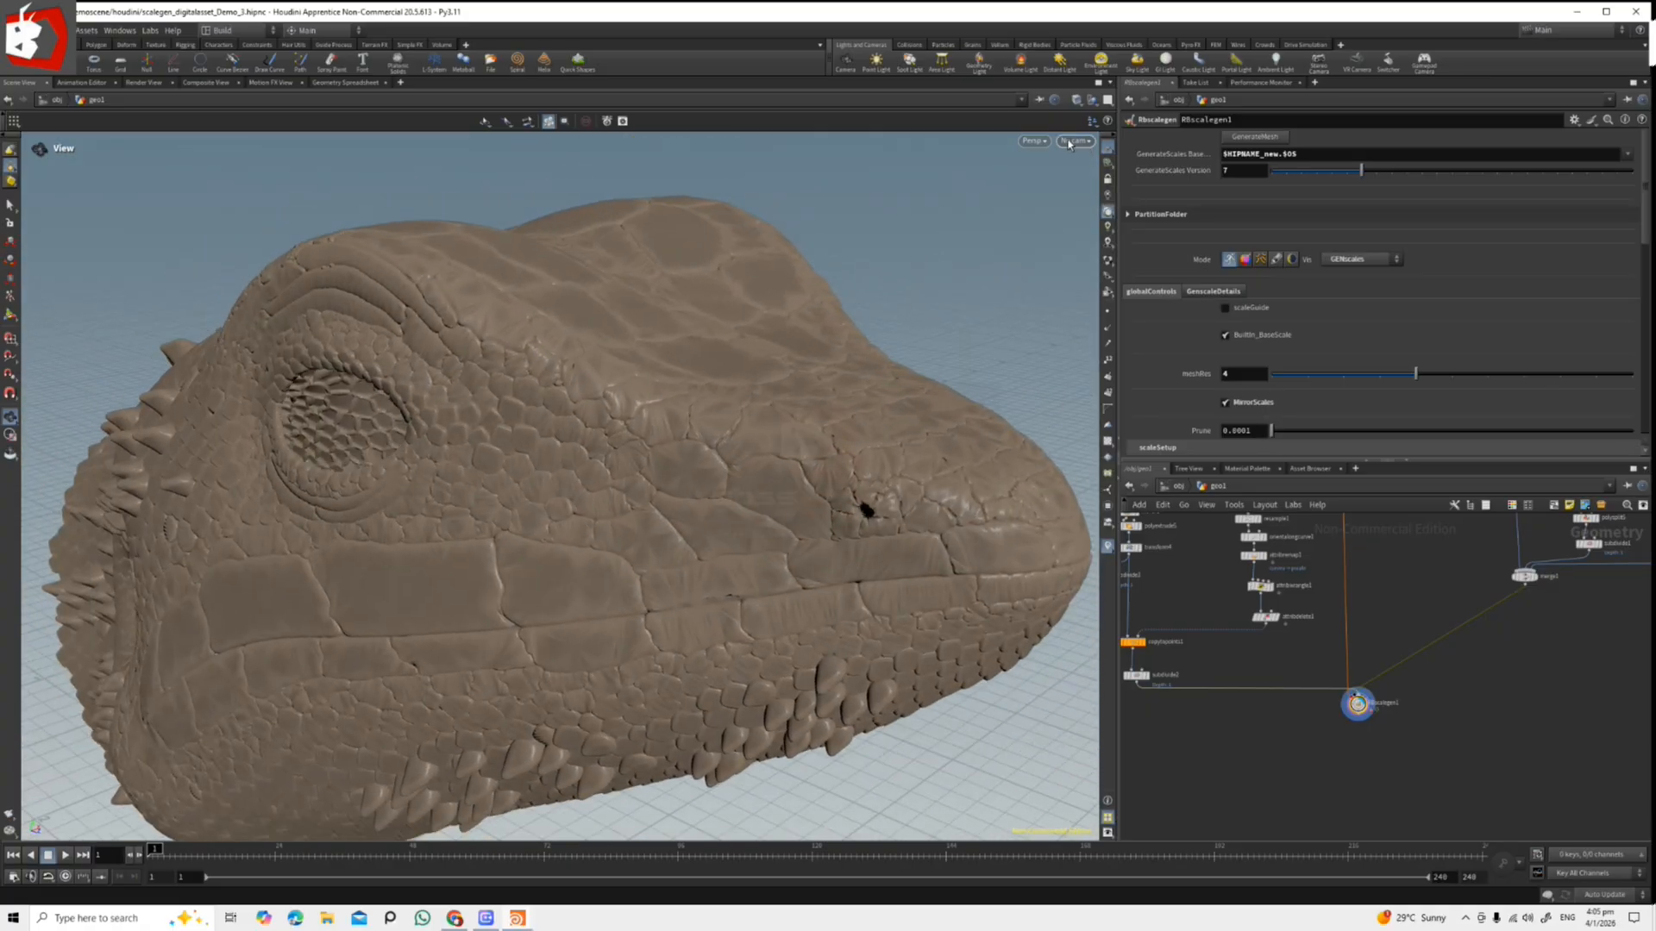
# Display the generated mesh as Smooth Wire Shaded and inspect the polygon density on the large cheek and lip scales.
pyautogui.click(1077, 141)
pyautogui.click(1117, 250)
pyautogui.moveTo(687, 511); pyautogui.dragTo(540, 470)
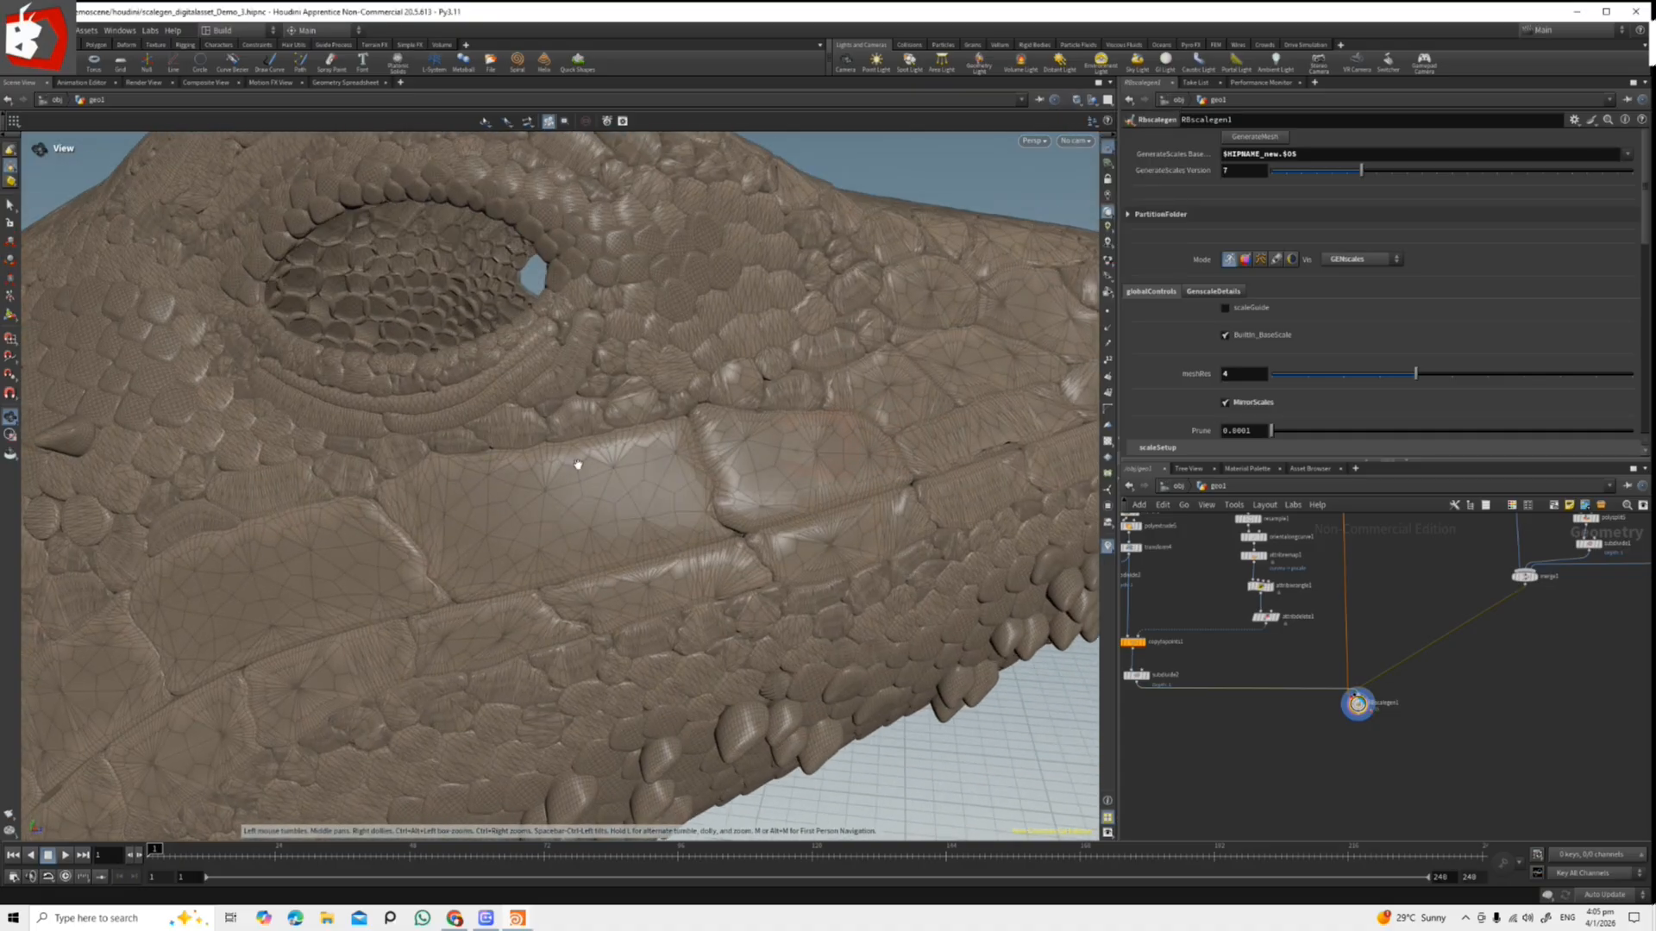
pyautogui.moveTo(376, 587); pyautogui.dragTo(529, 516)
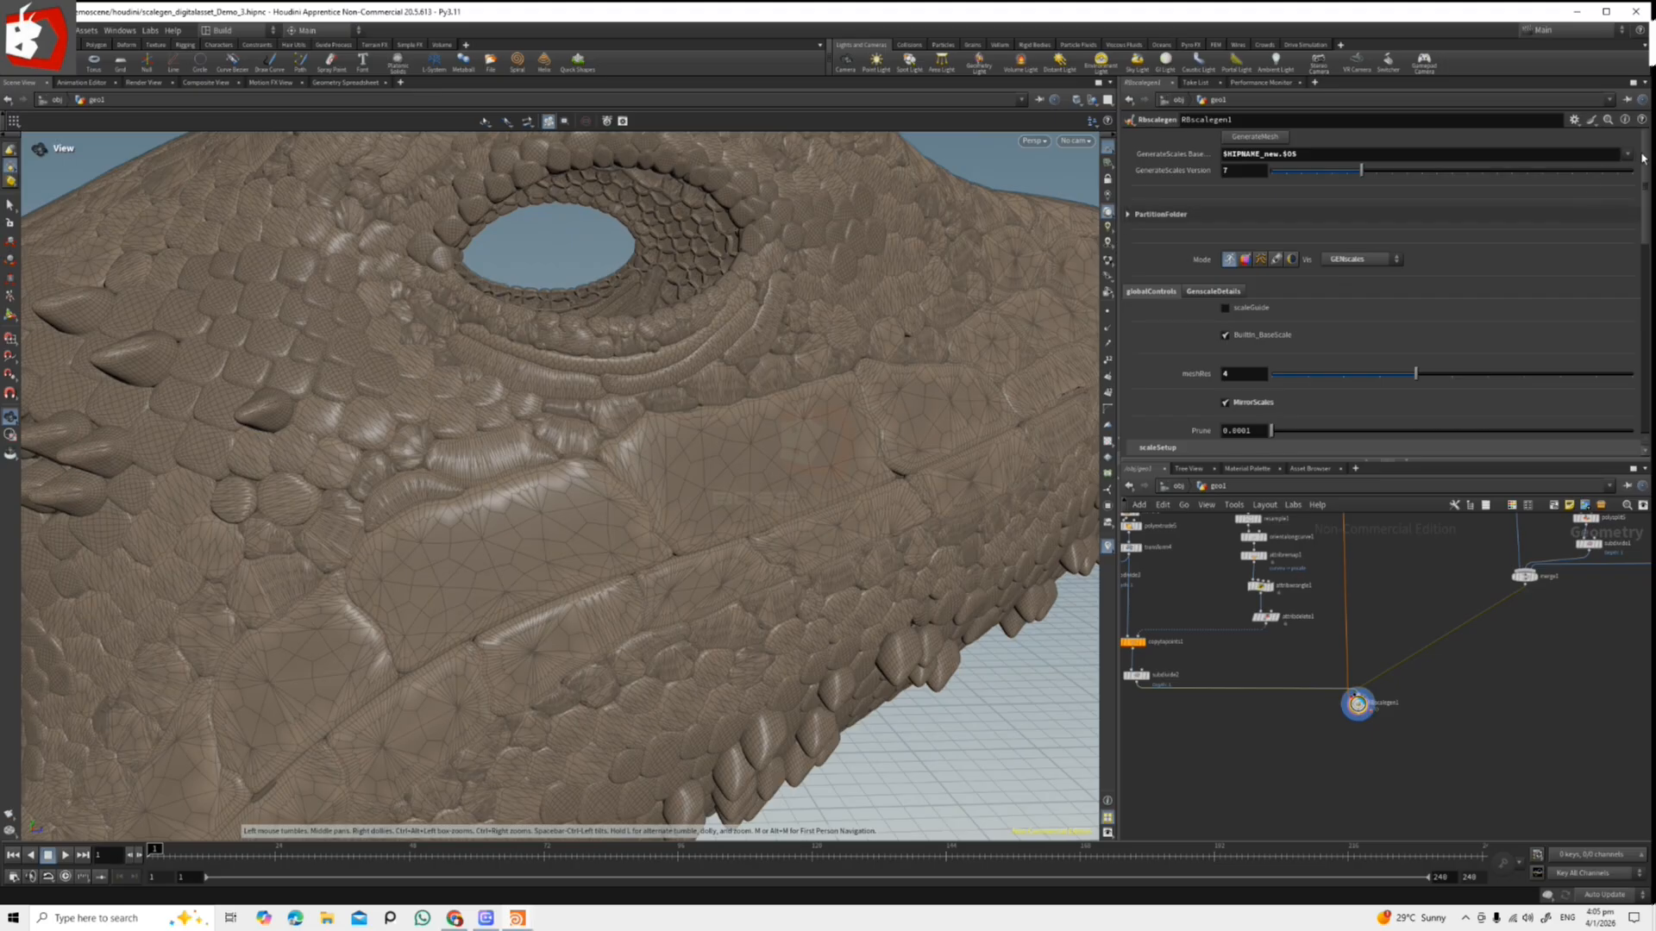
# Revert meshQuality in scaleSetup to its default value.
pyautogui.scroll(-4, 1272, 321)
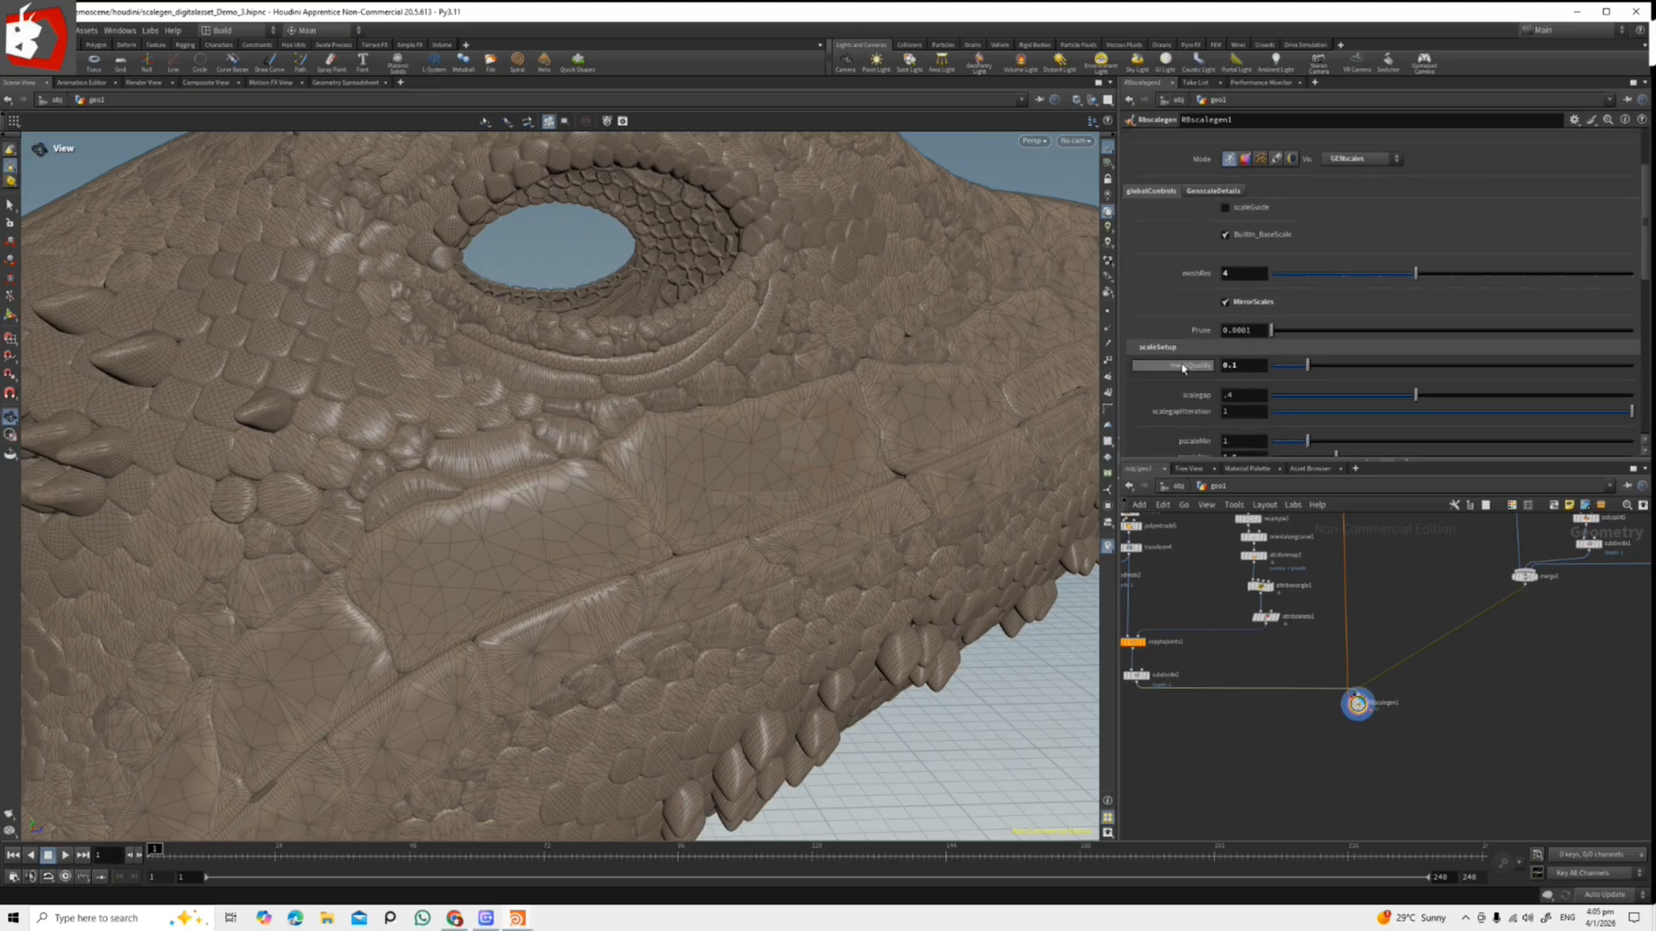
pyautogui.moveTo(1232, 365); pyautogui.dragTo(1265, 364)
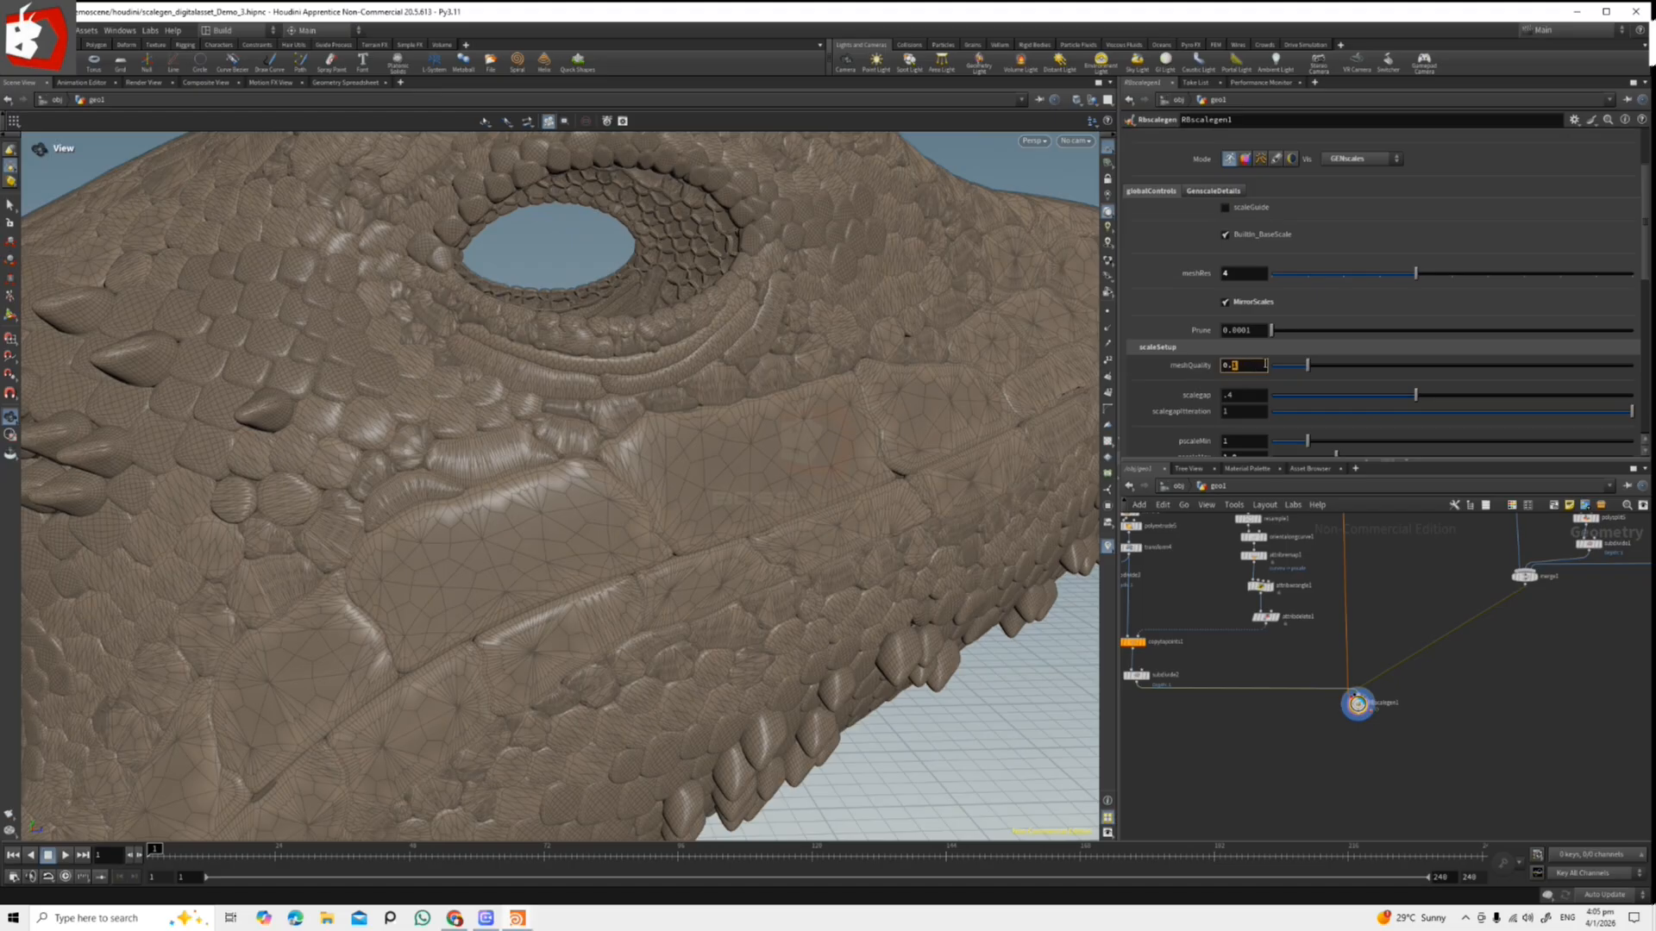
pyautogui.rightClick(1185, 365)
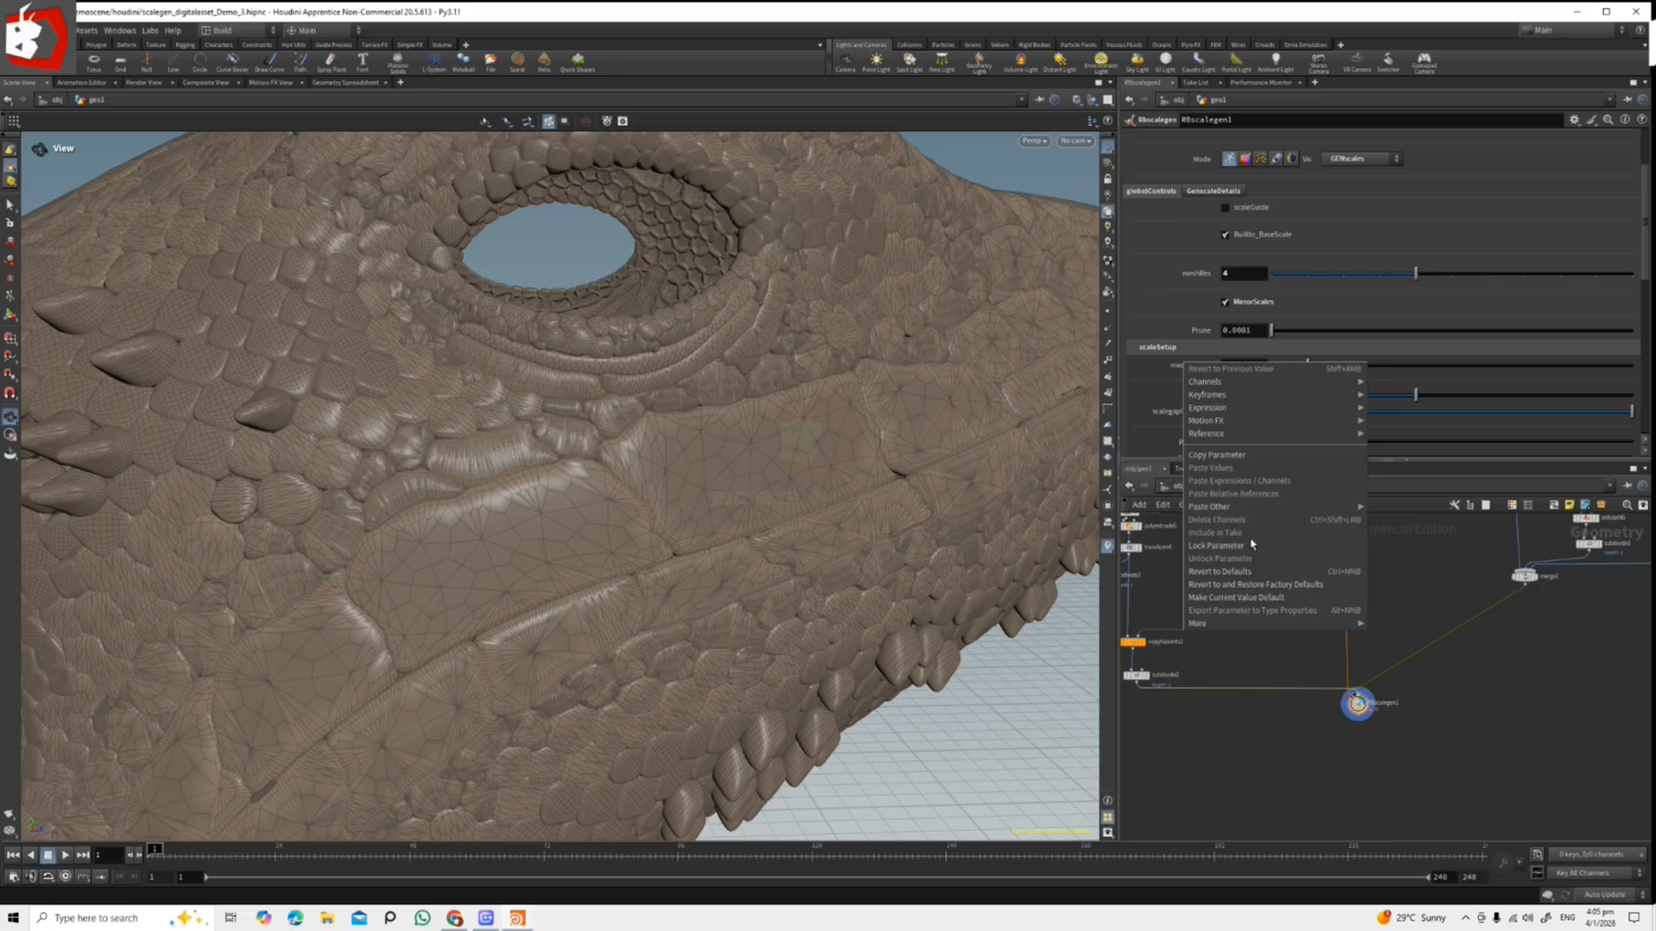
pyautogui.click(1224, 571)
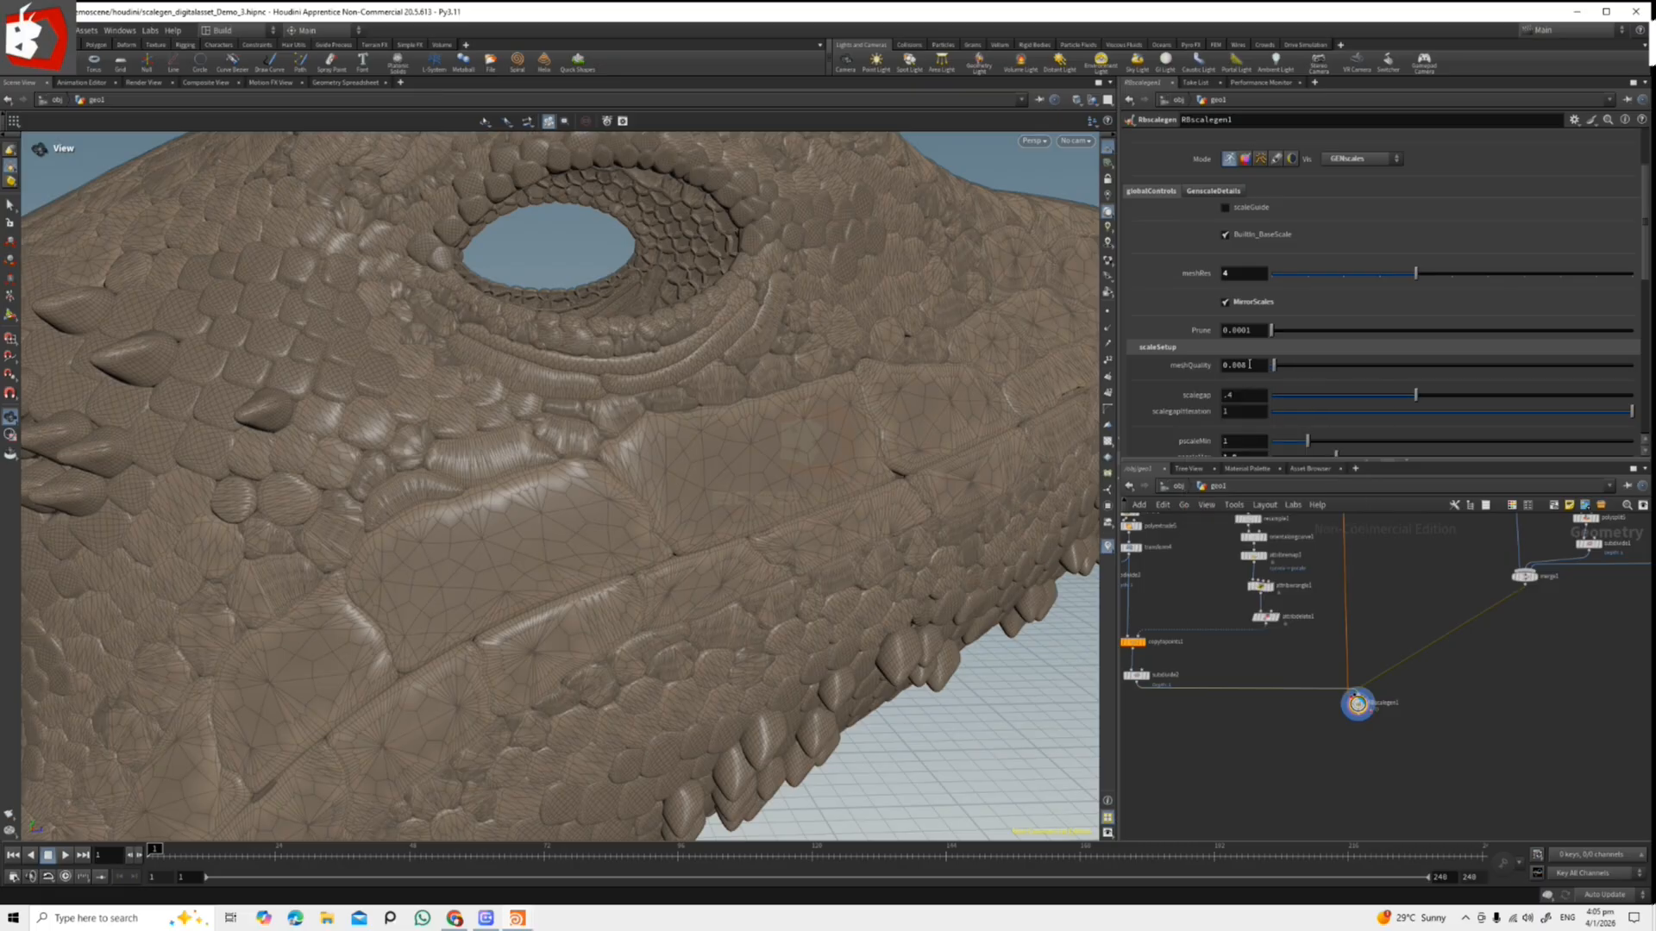
# Inspect the wireframe around the eye and cheek, and set the viewport display back to Smooth Shaded.
pyautogui.moveTo(750, 566); pyautogui.dragTo(763, 393)
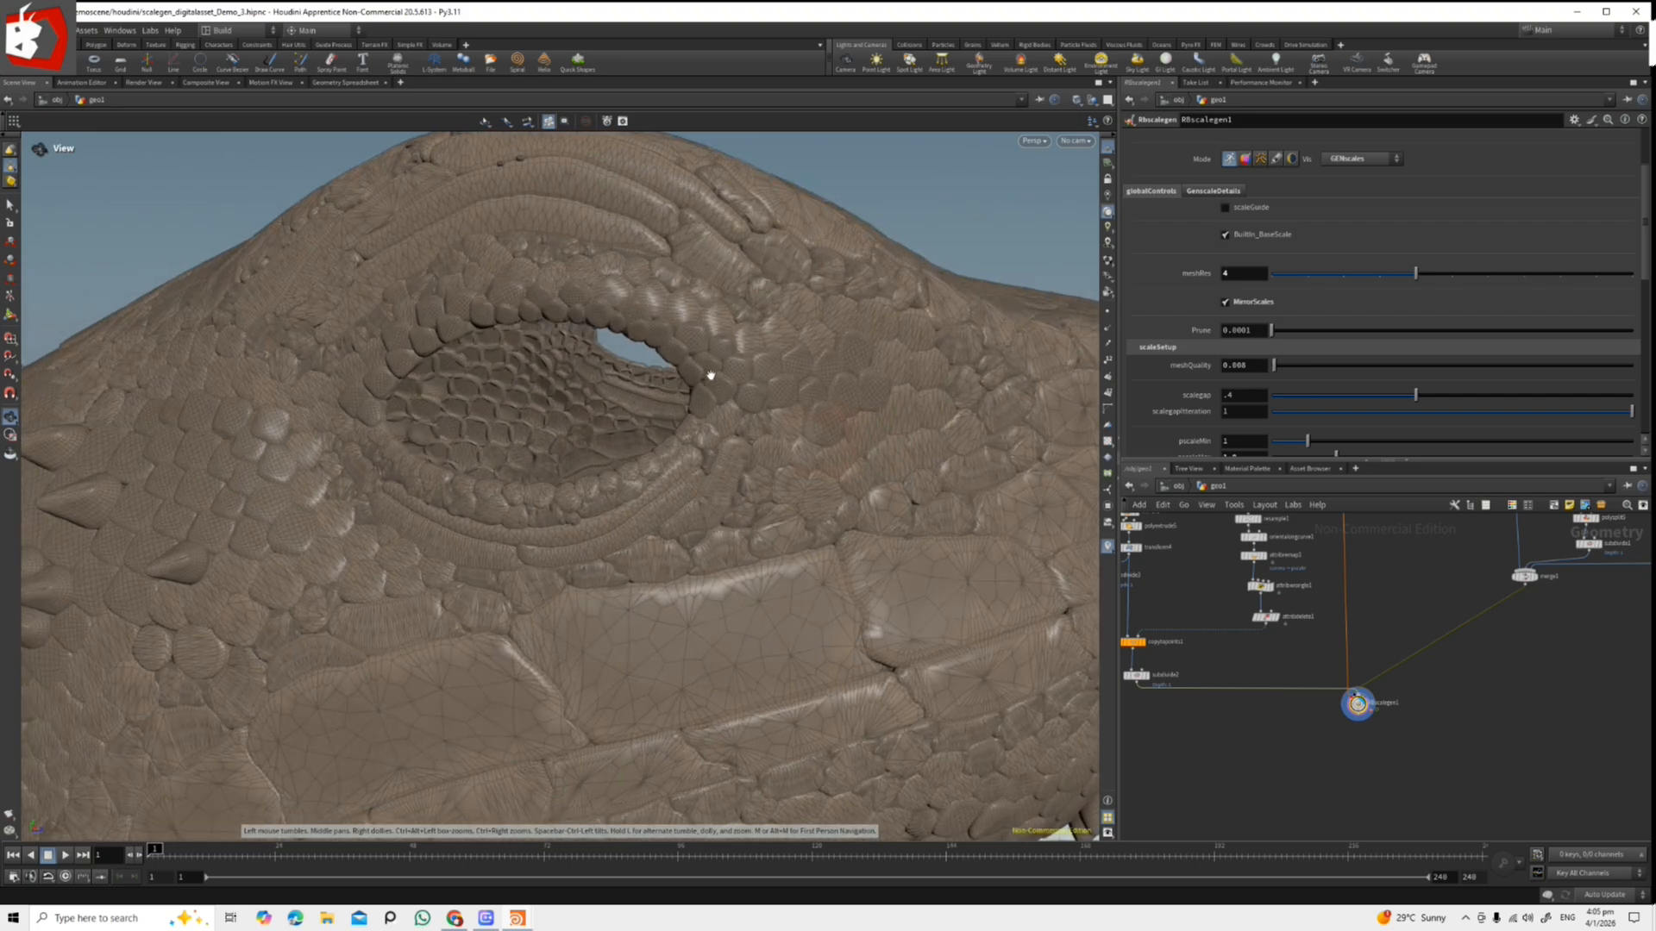
pyautogui.moveTo(874, 585); pyautogui.dragTo(471, 527)
pyautogui.click(1076, 100)
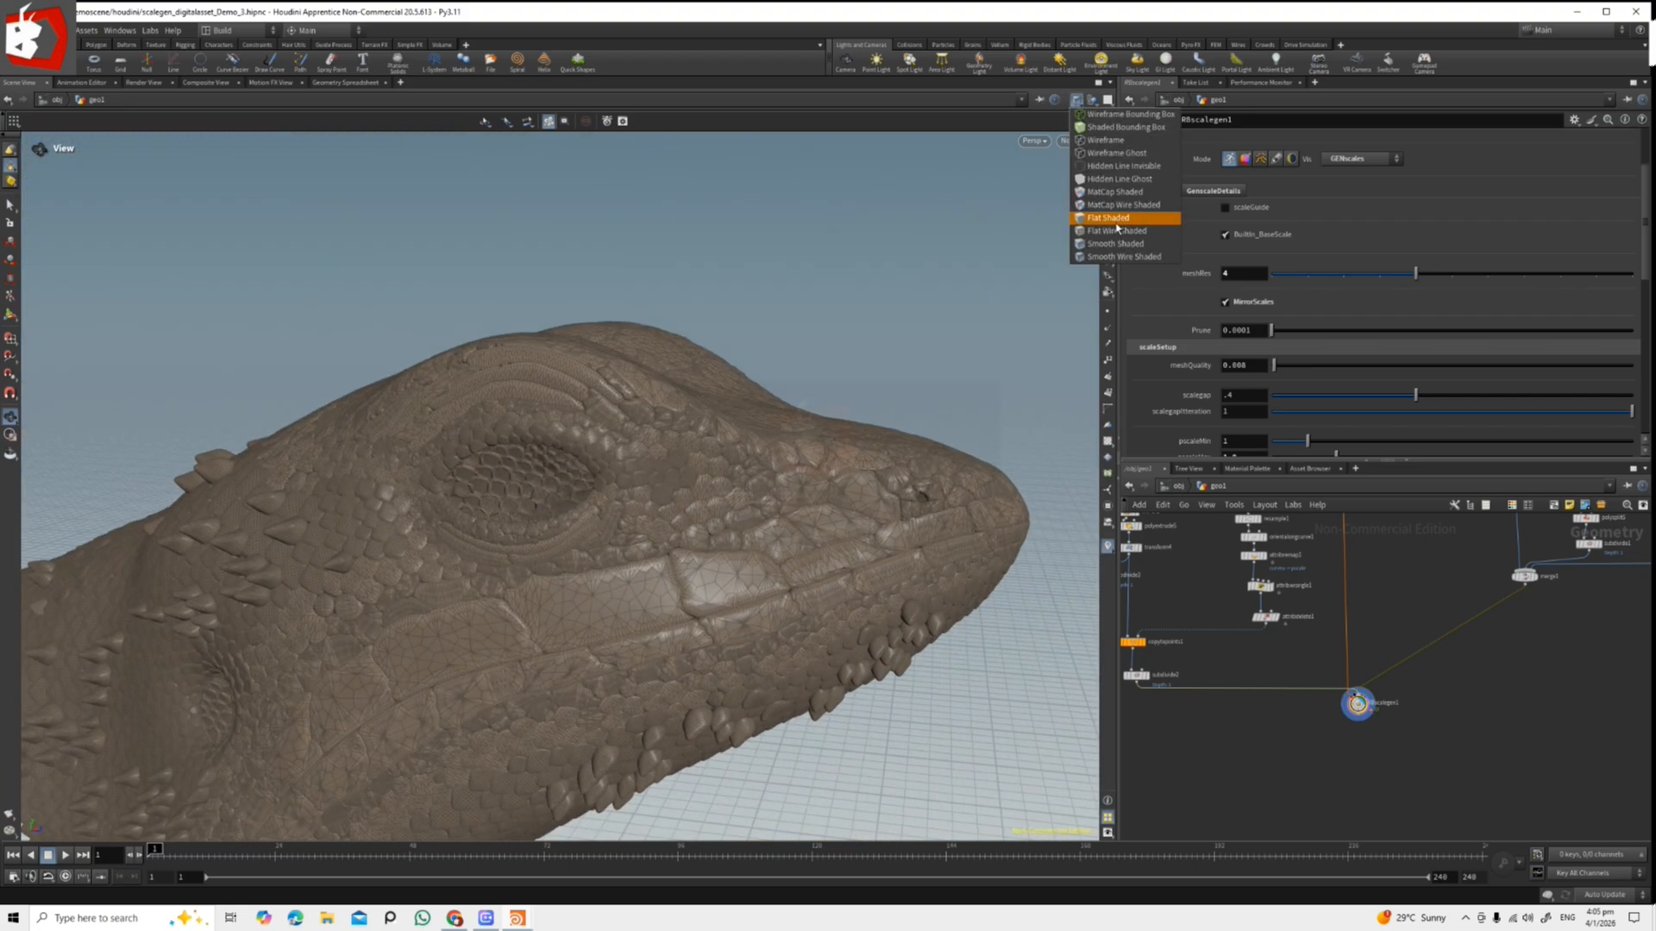
pyautogui.click(1121, 244)
pyautogui.moveTo(630, 436); pyautogui.dragTo(652, 431)
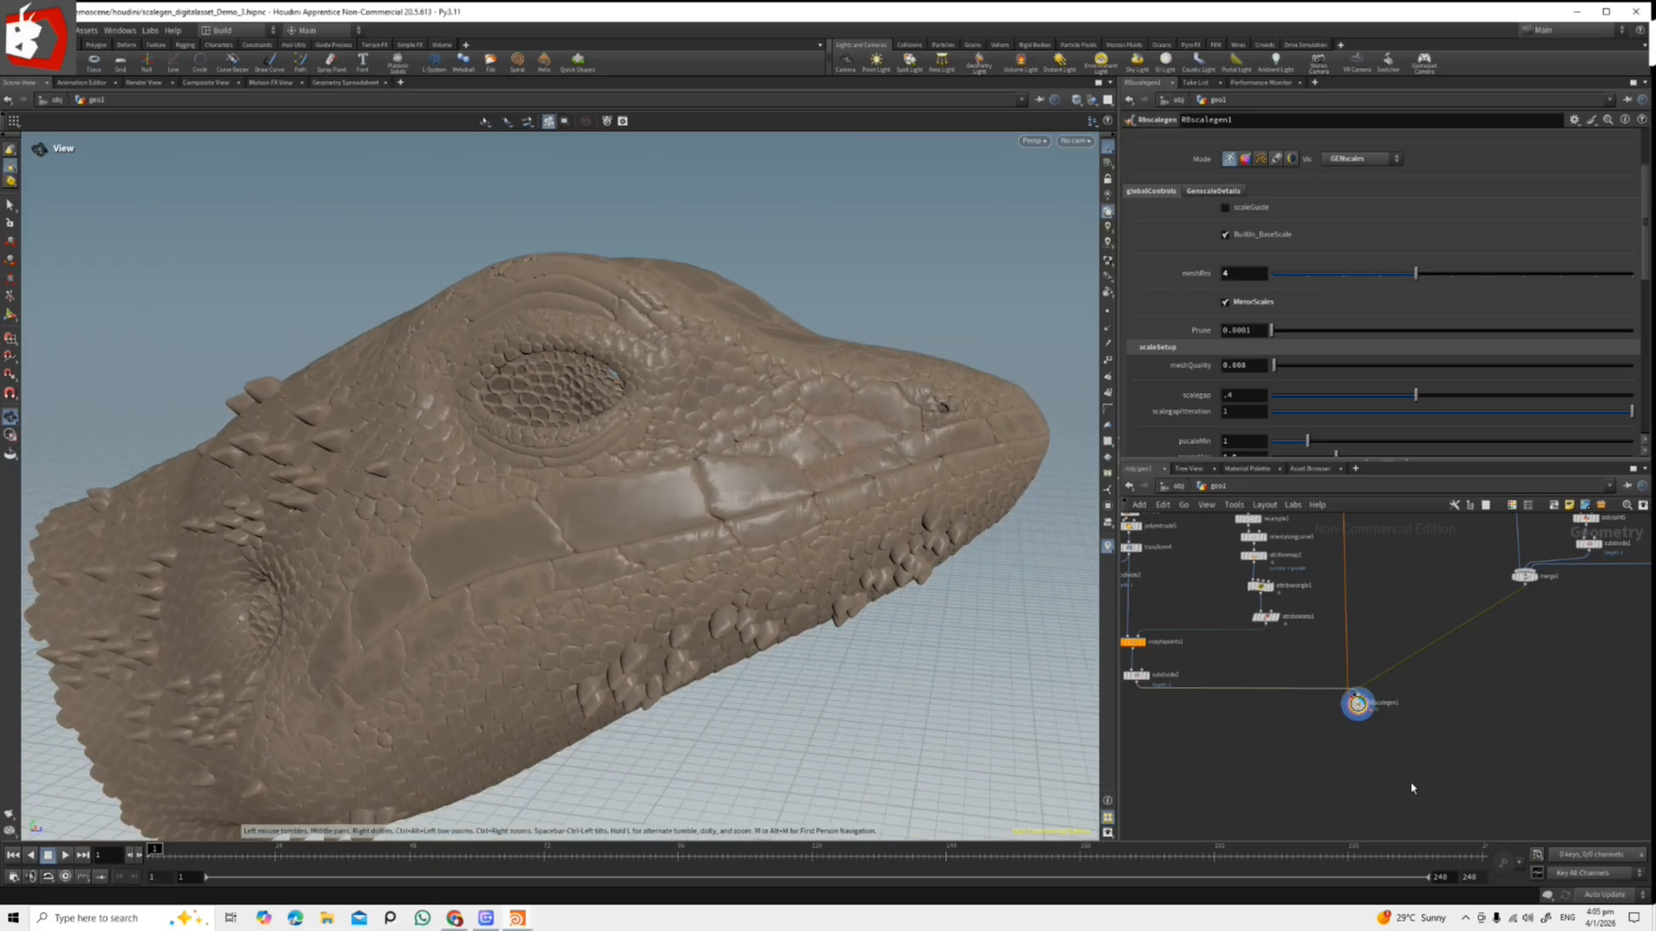
# Regenerate the scale mesh with the default meshQuality and inspect the surface of the large cheek scales.
pyautogui.moveTo(1647, 222); pyautogui.dragTo(1648, 159)
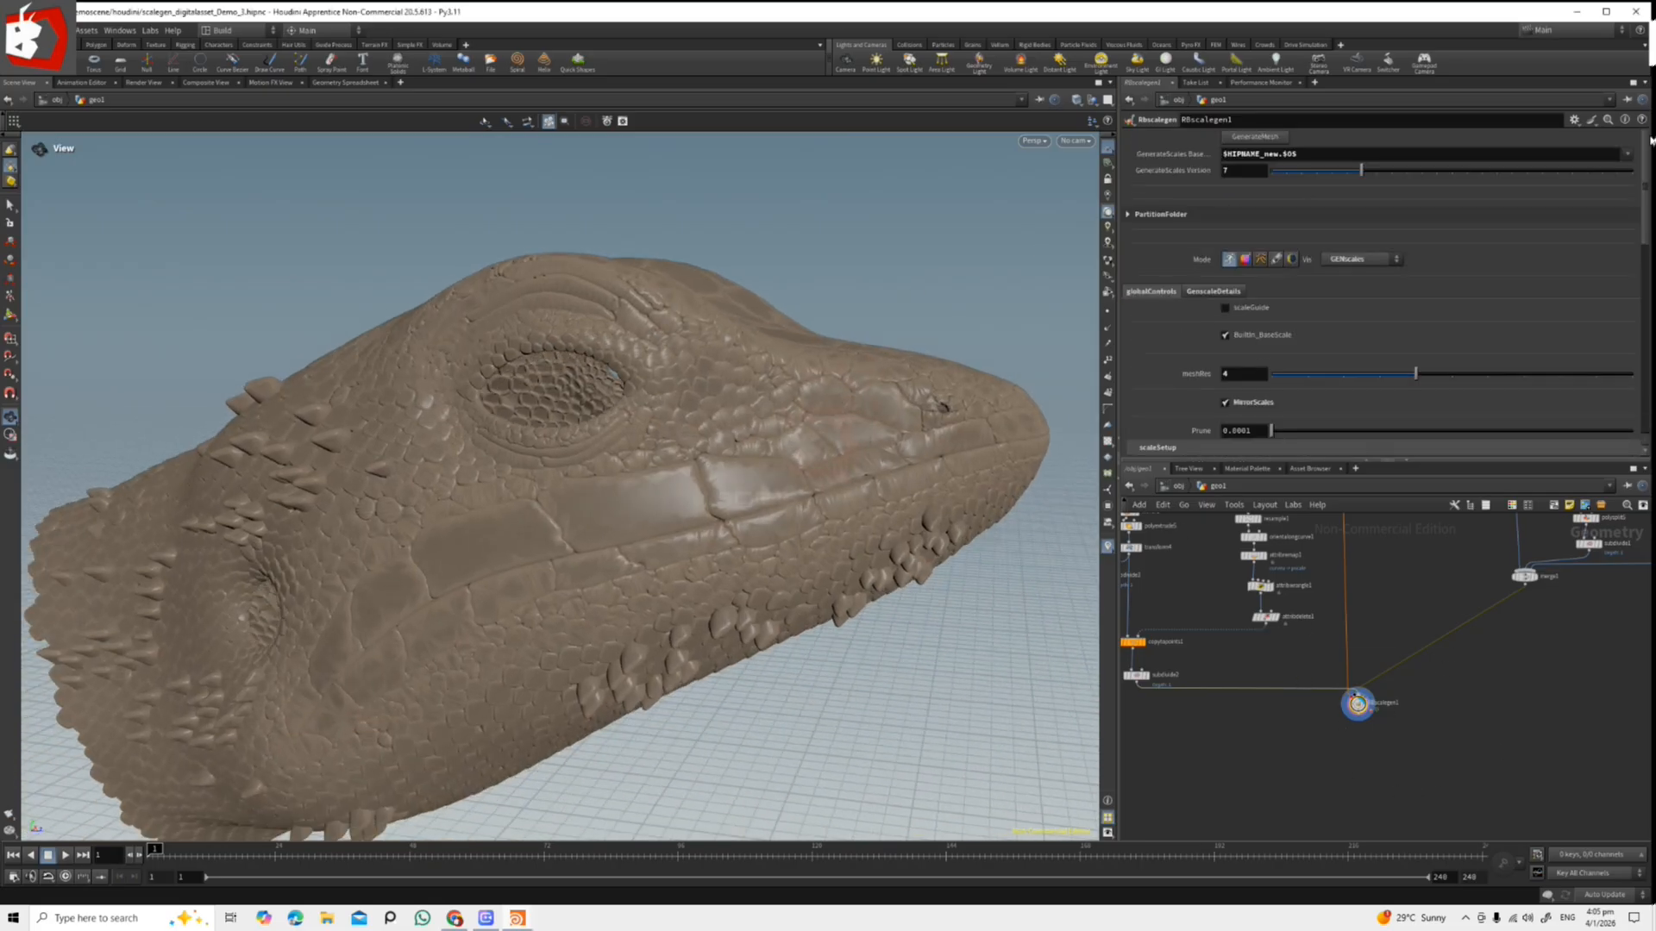
pyautogui.click(1266, 137)
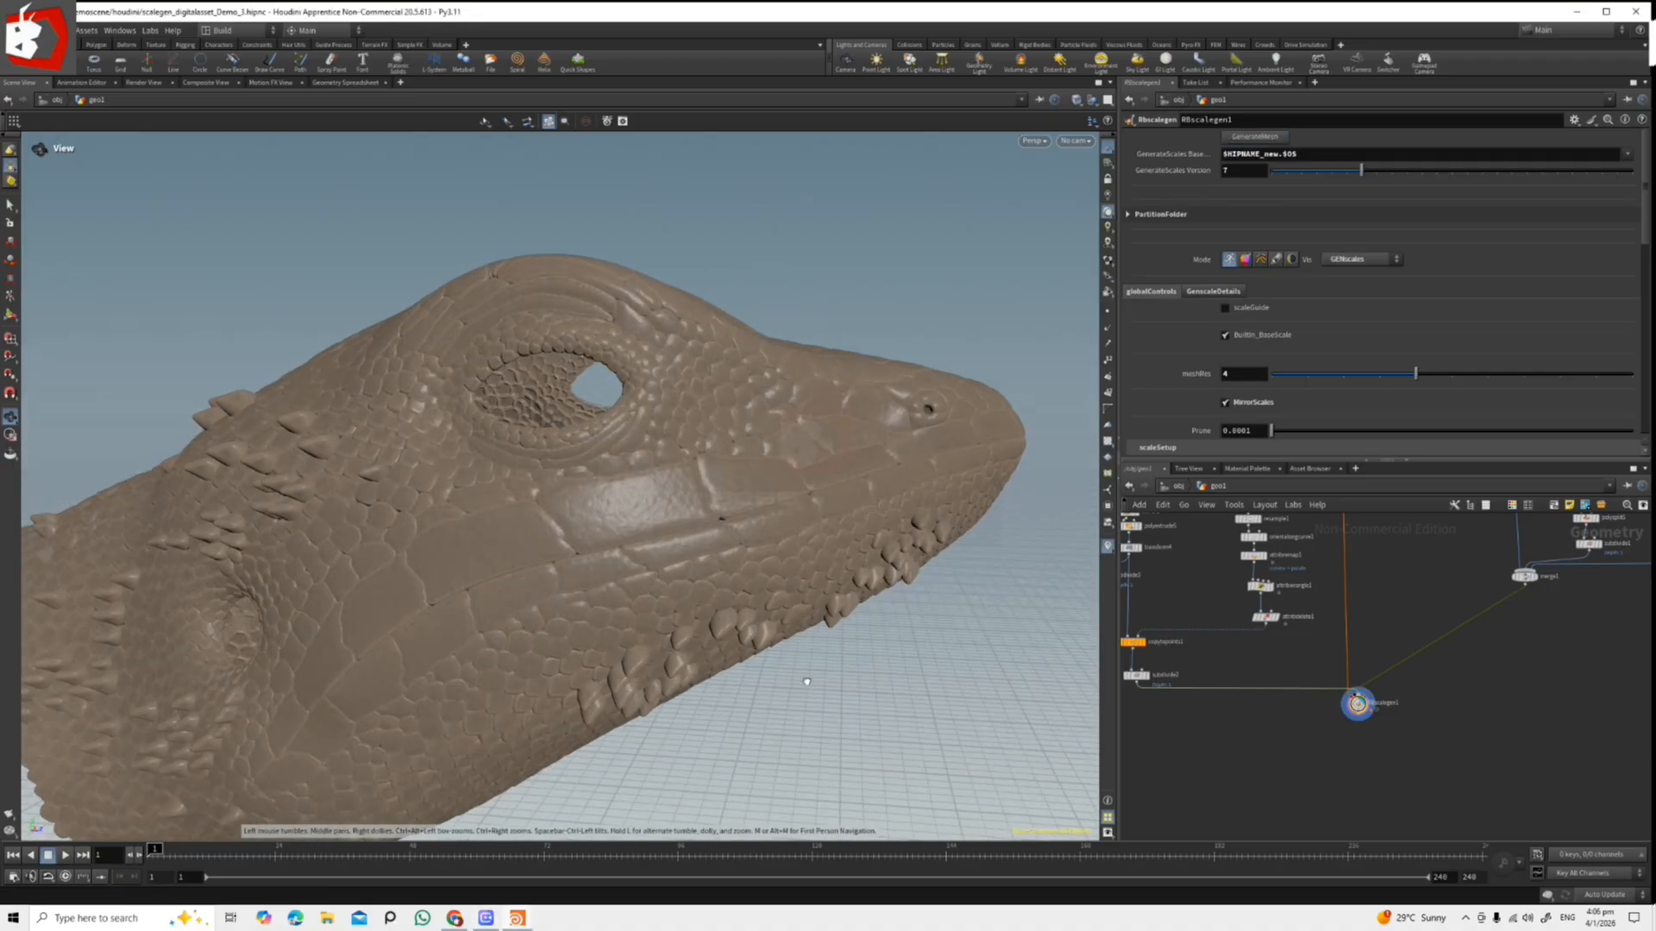
pyautogui.scroll(10, 808, 680)
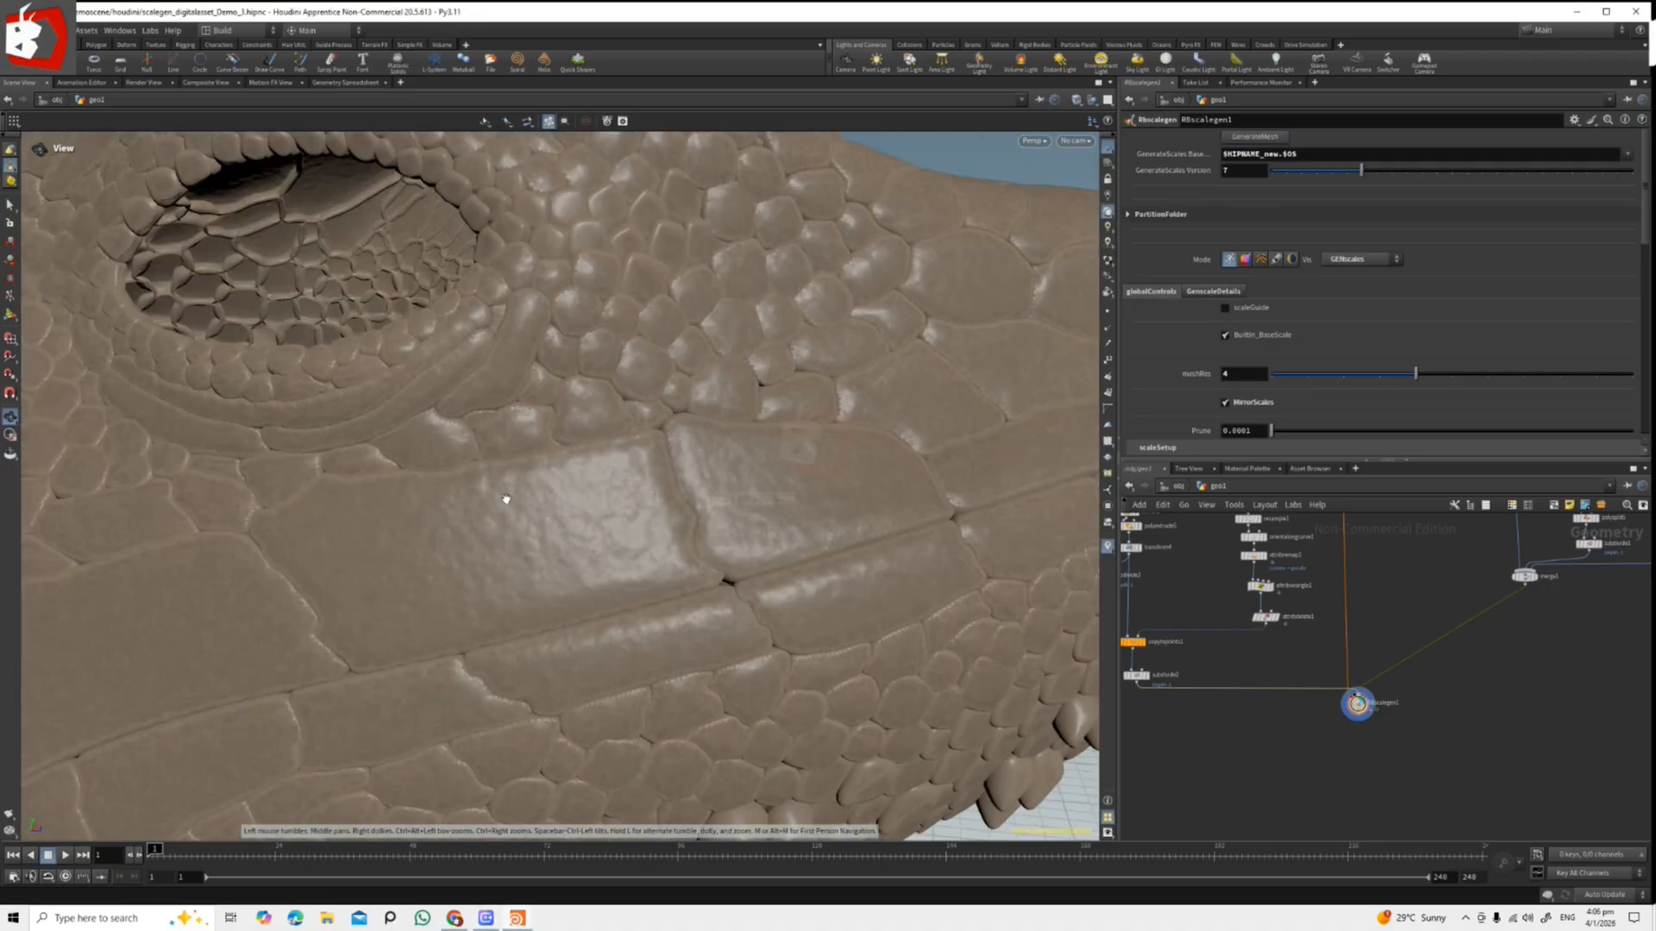
pyautogui.scroll(-8, 584, 538)
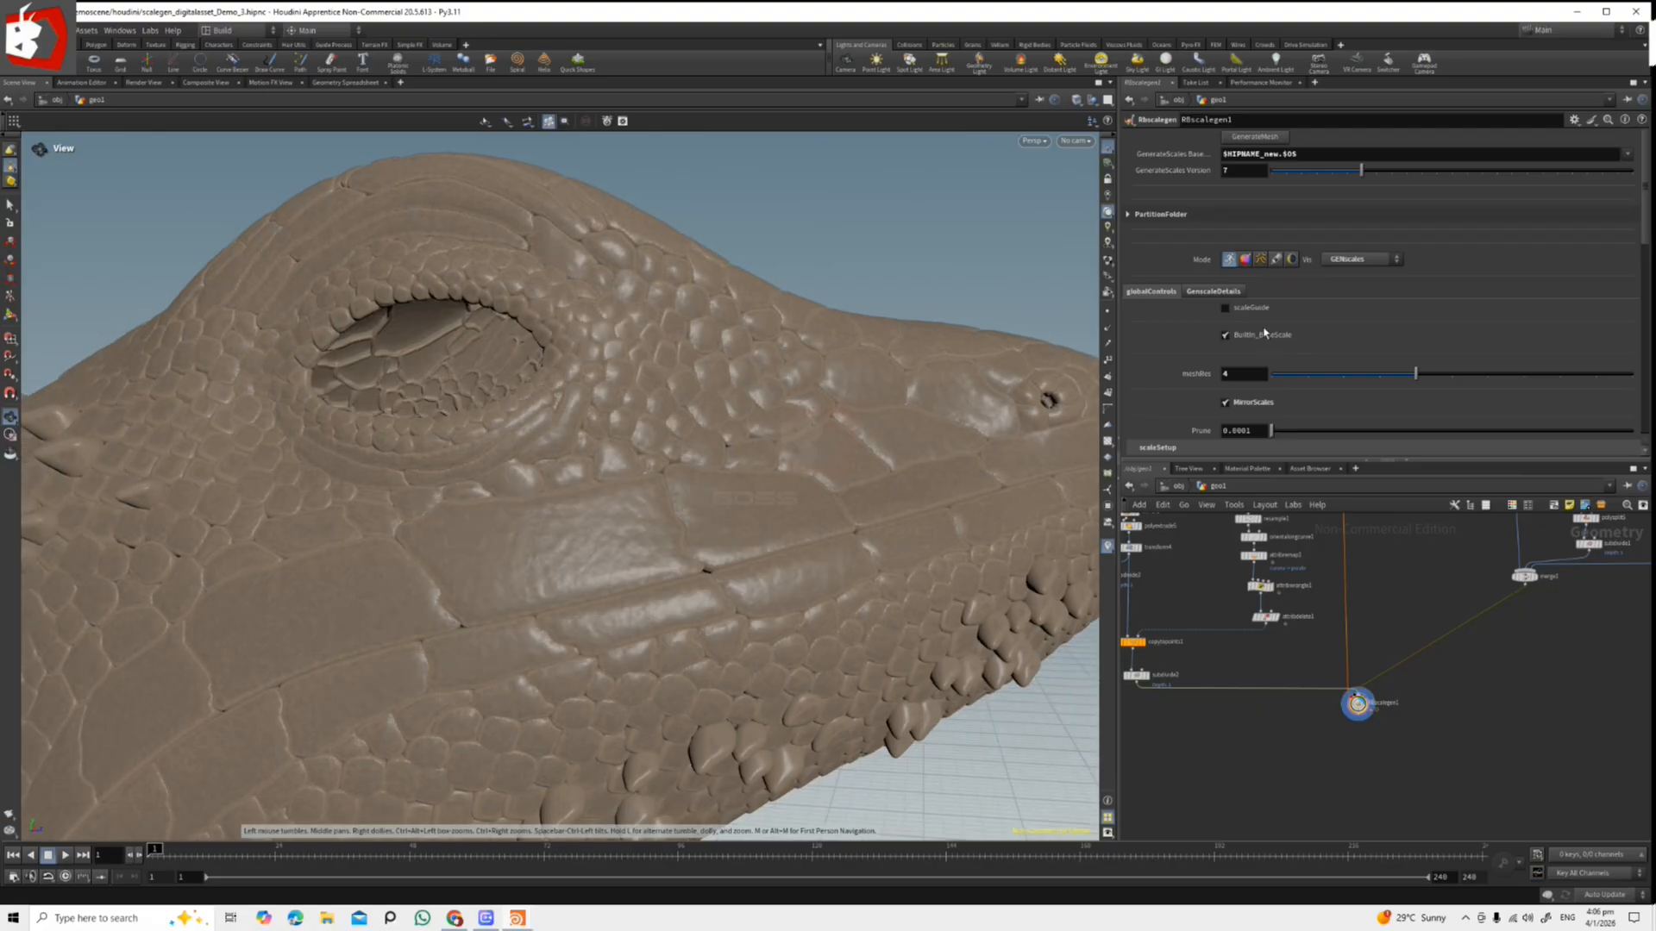
# Open the GenscaleDetails settings and expand surfacenoise to review its Noise Value parameters.
pyautogui.scroll(-2, 1421, 339)
pyautogui.scroll(-2, 1421, 339)
pyautogui.scroll(2, 1196, 166)
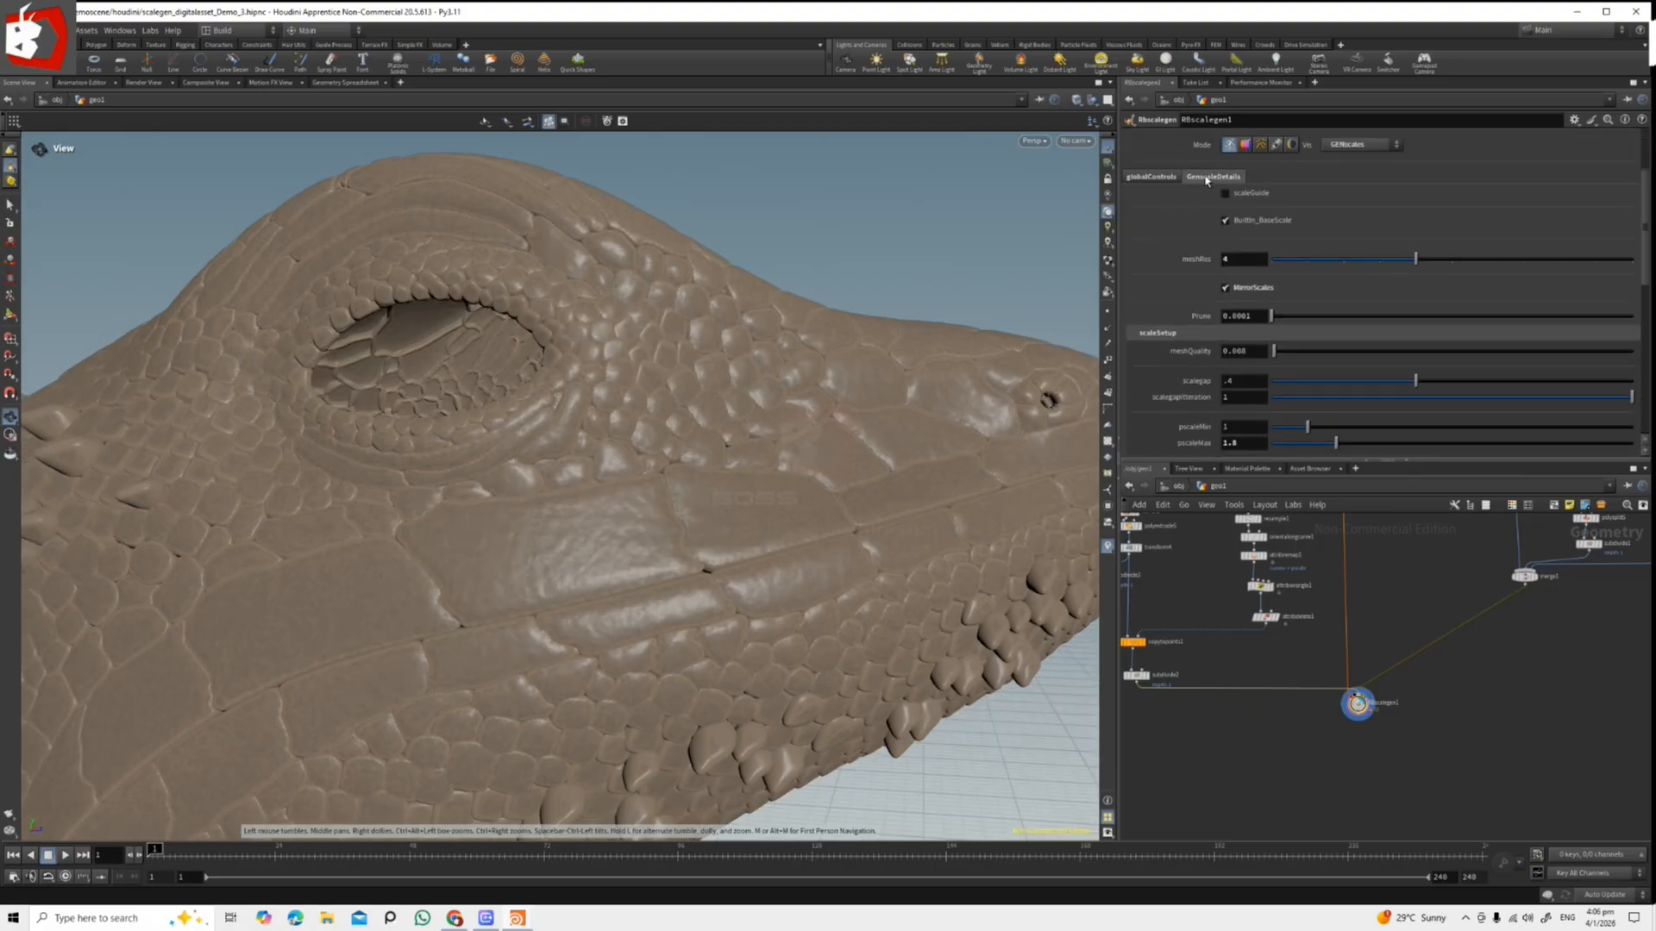
pyautogui.click(1210, 177)
pyautogui.click(1153, 365)
pyautogui.scroll(-3, 1152, 373)
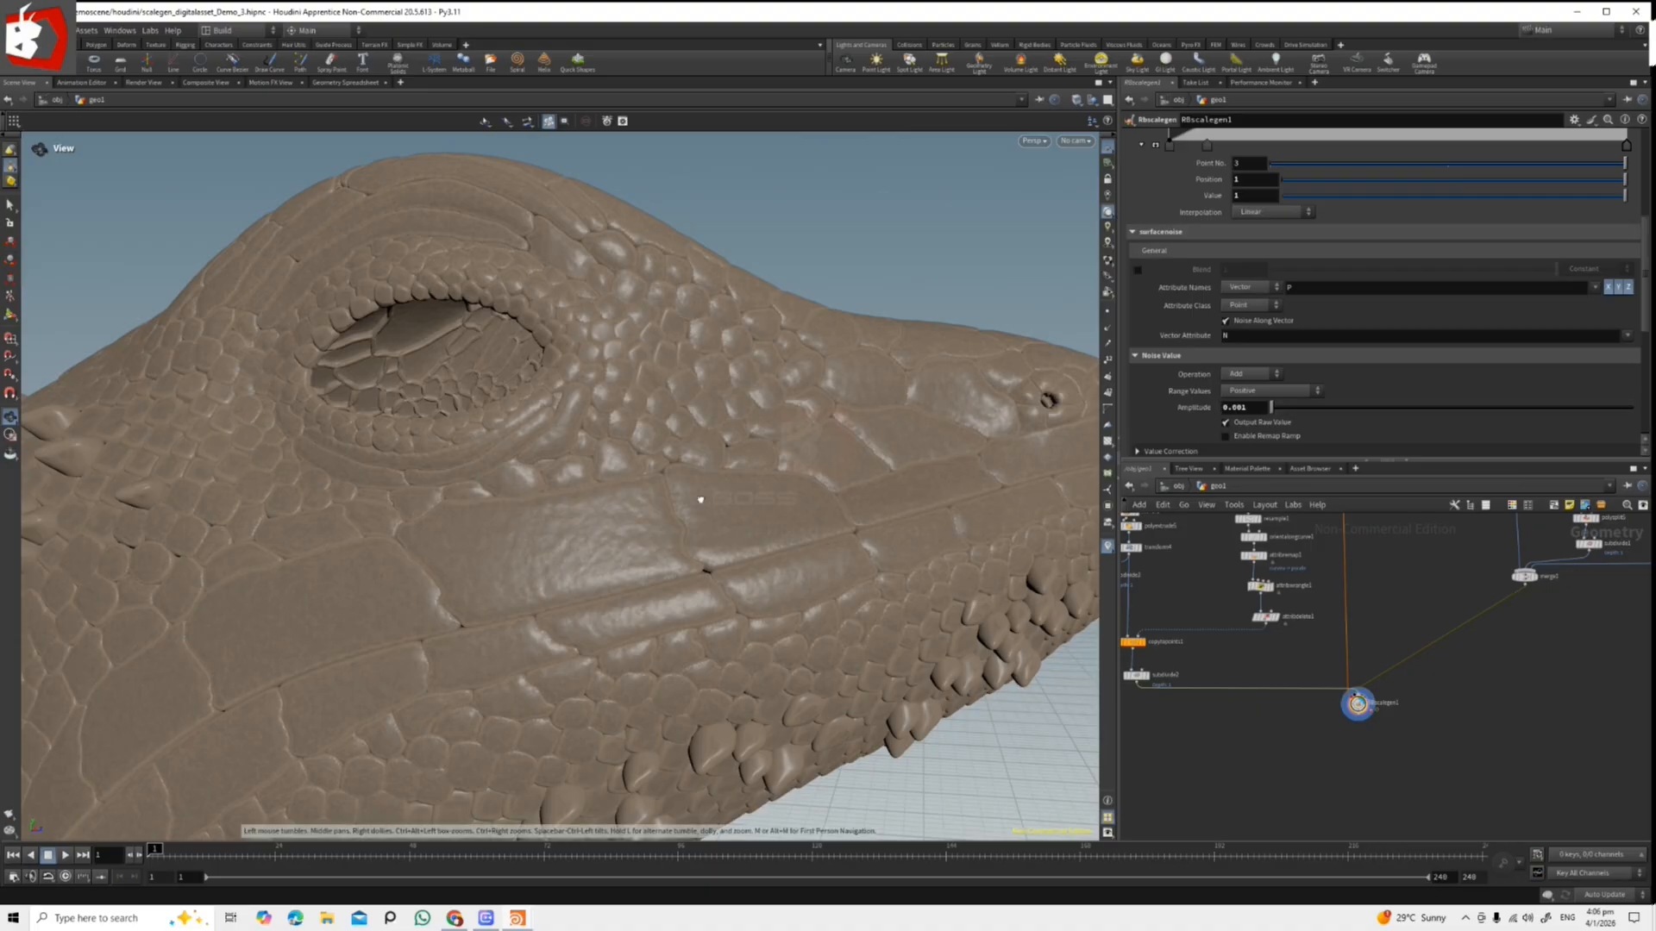
# Examine the surface noise on the large scales of the cheek, snout and crown of the regenerated head.
pyautogui.scroll(6, 920, 543)
pyautogui.moveTo(905, 464); pyautogui.dragTo(817, 486)
pyautogui.scroll(-5, 942, 506)
pyautogui.moveTo(943, 506); pyautogui.dragTo(806, 479)
pyautogui.scroll(5, 1645, 247)
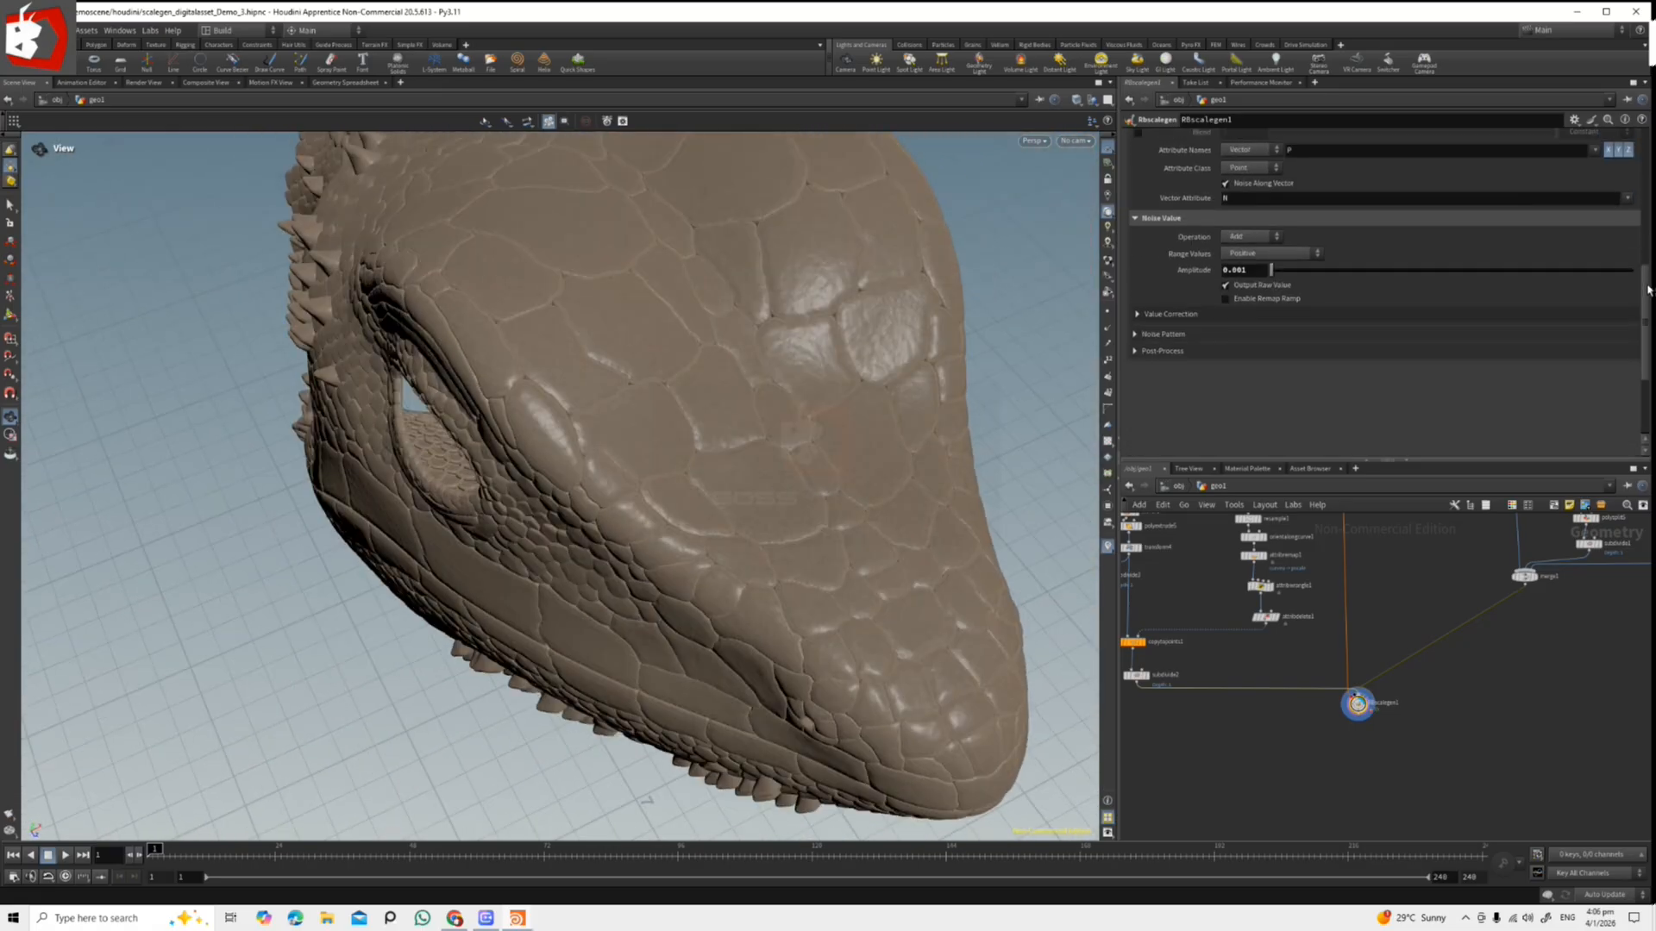
pyautogui.scroll(-5, 1140, 323)
pyautogui.moveTo(483, 406); pyautogui.dragTo(675, 523)
pyautogui.moveTo(490, 448); pyautogui.dragTo(458, 516)
pyautogui.moveTo(517, 565); pyautogui.dragTo(622, 607)
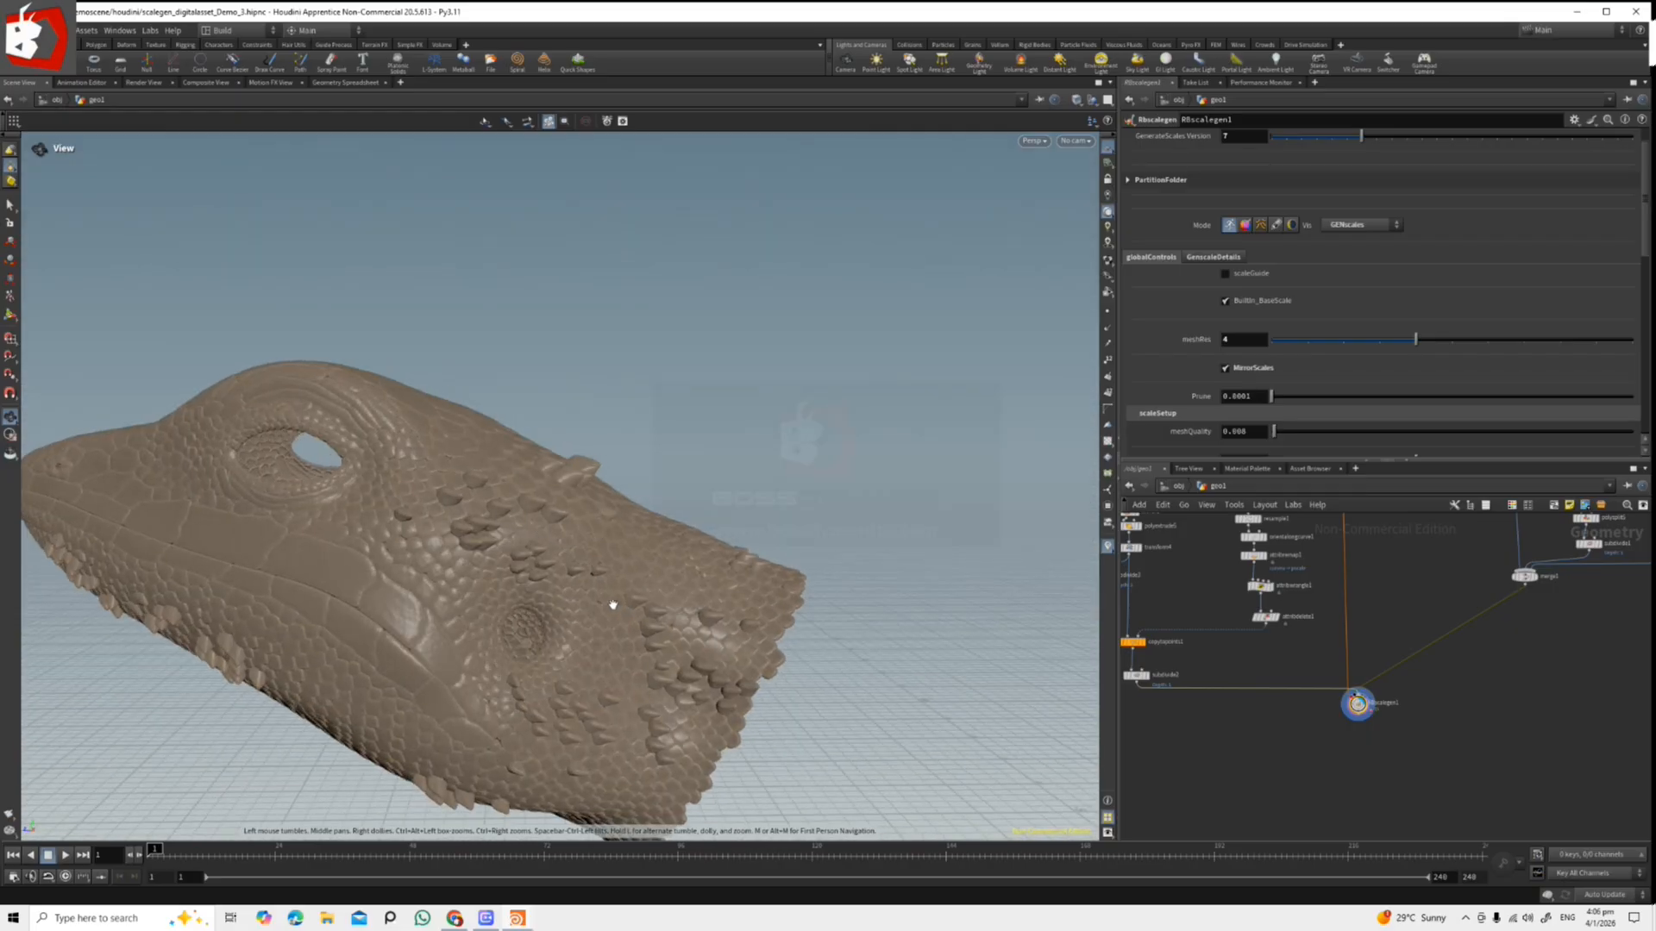
# Examine the finished scale mesh from all sides, including the eyes, jaw spikes, back of the neck and full profile.
pyautogui.scroll(5, 483, 543)
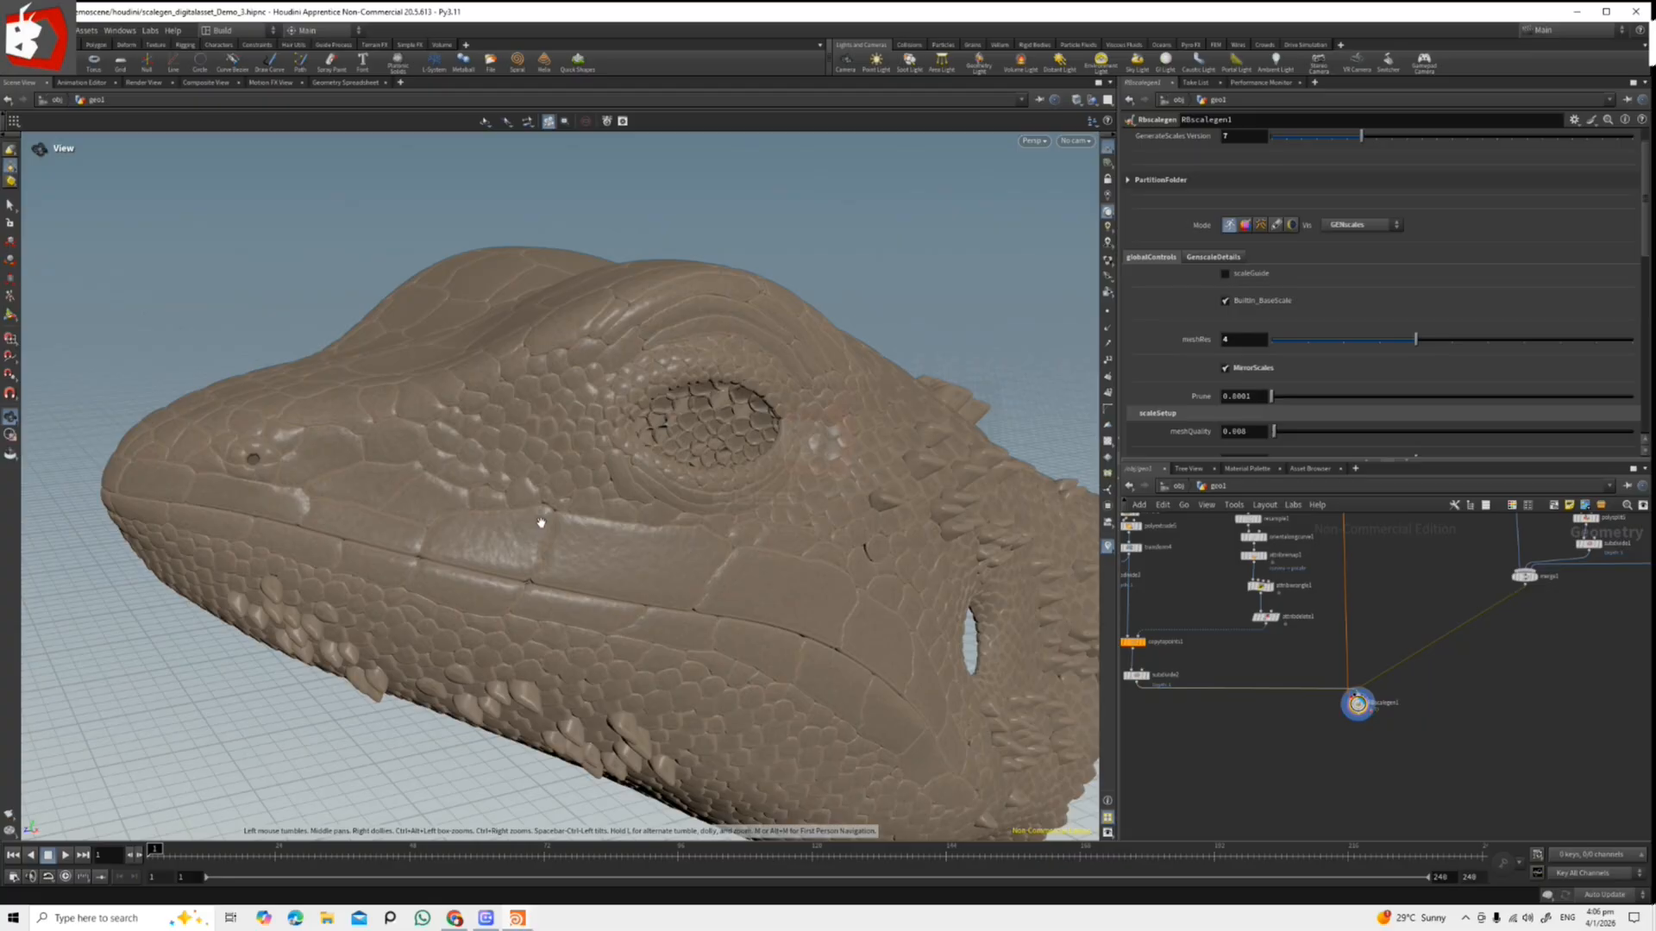
pyautogui.moveTo(609, 547); pyautogui.dragTo(677, 494)
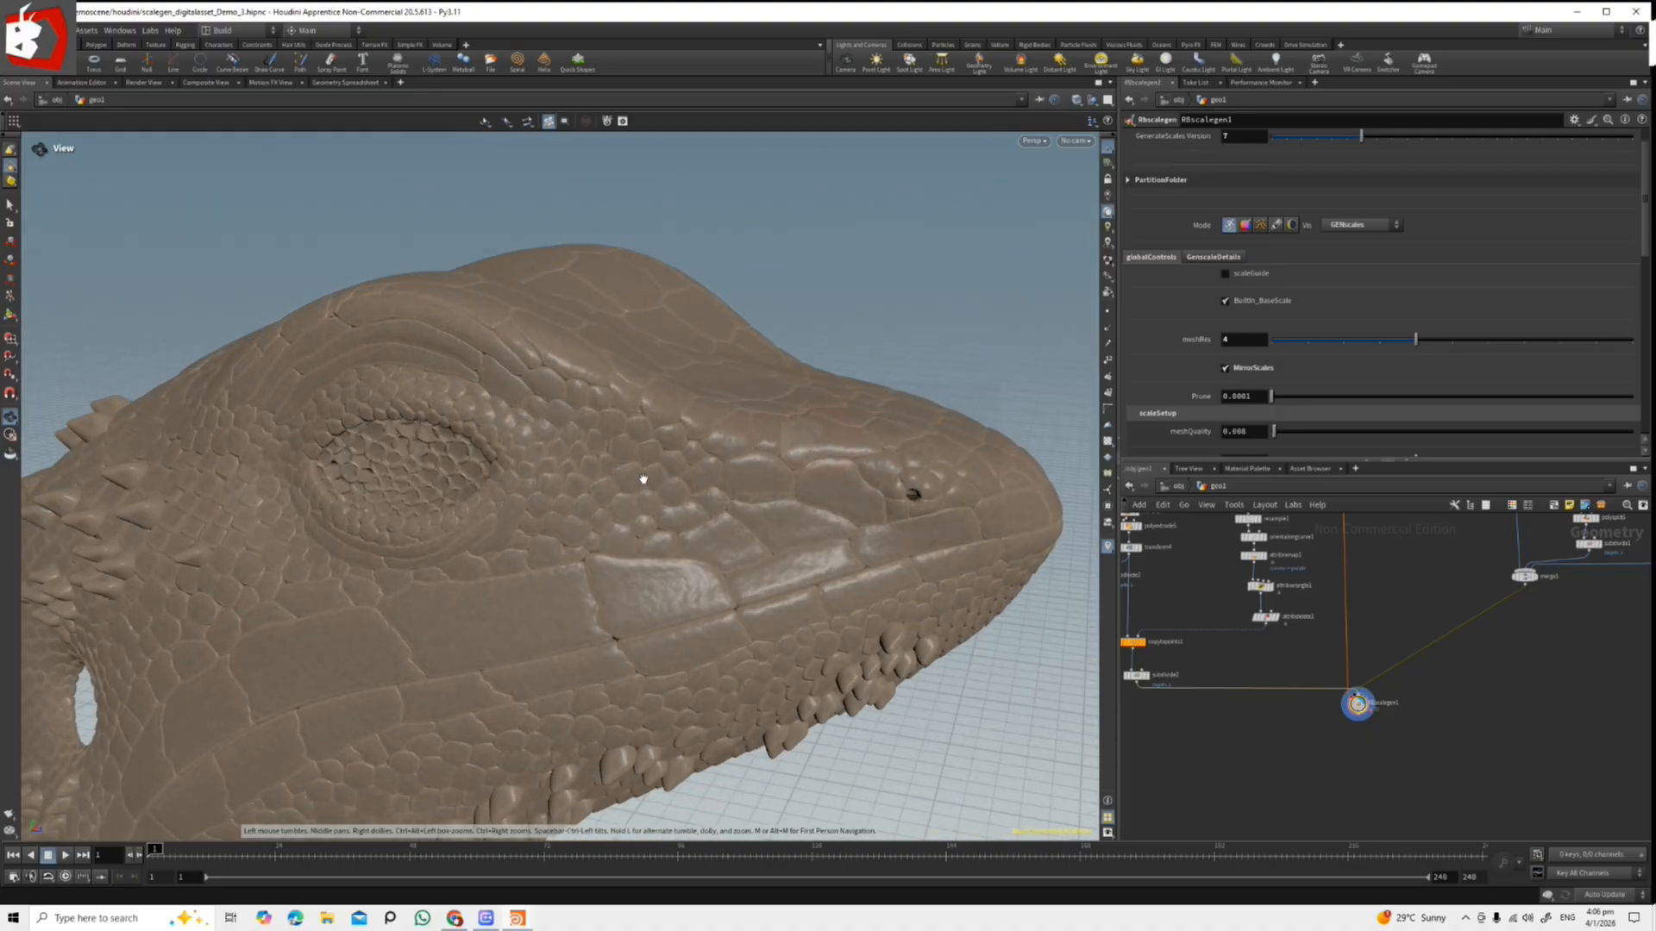
pyautogui.moveTo(509, 622); pyautogui.dragTo(644, 591)
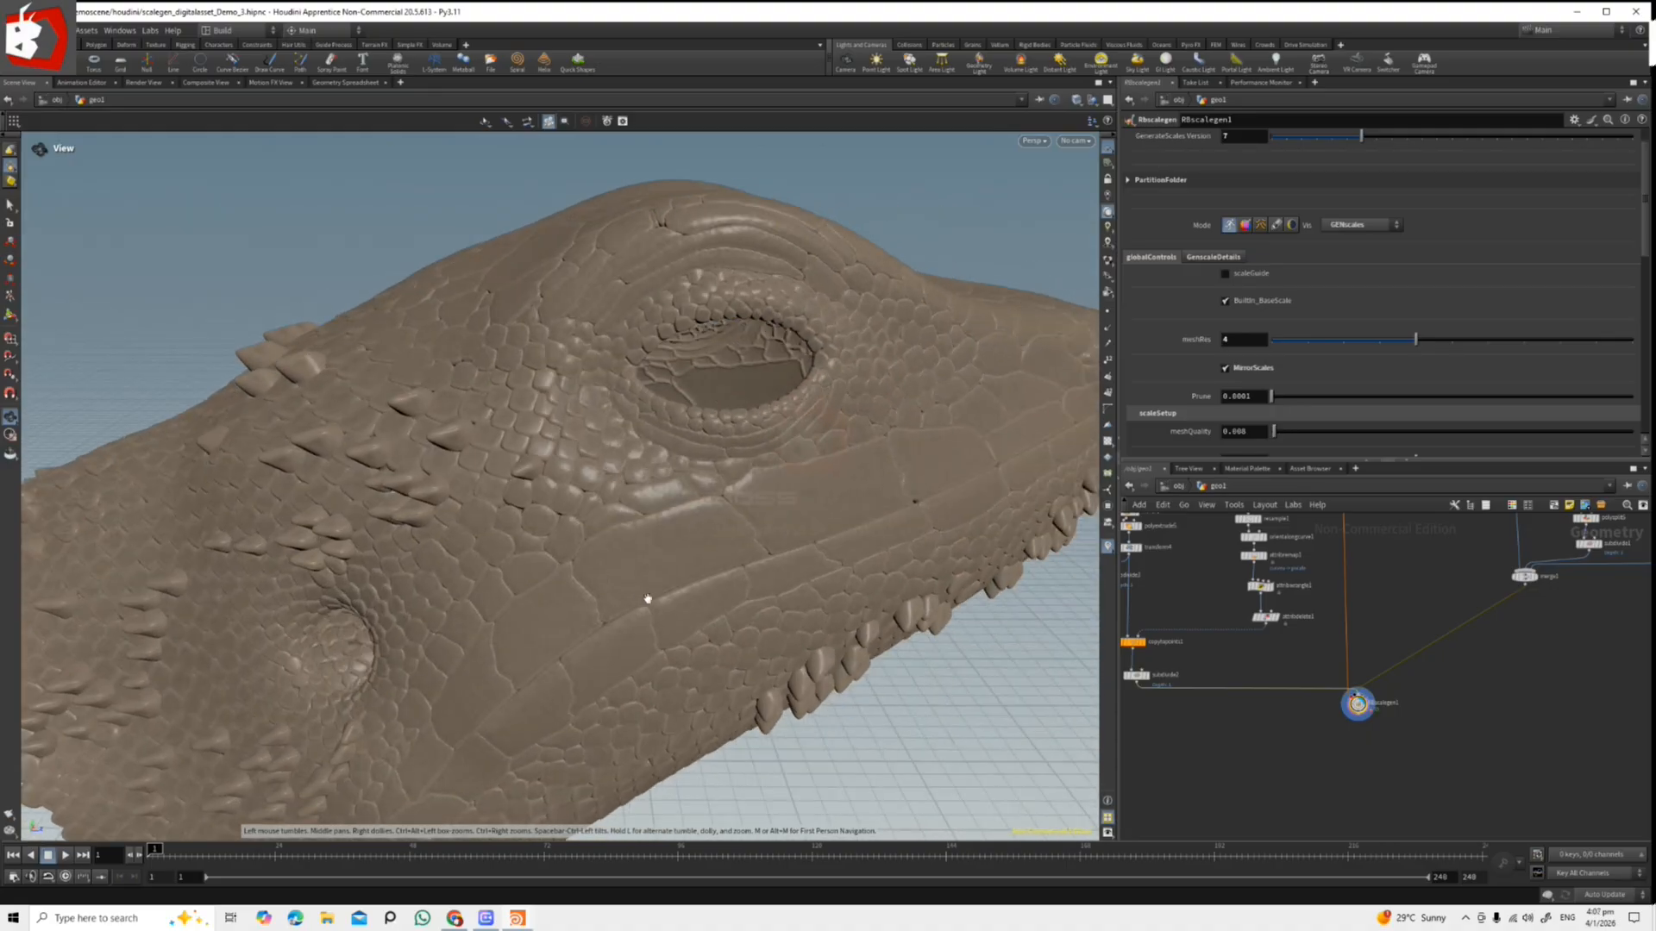
pyautogui.scroll(-5, 377, 543)
pyautogui.moveTo(518, 550); pyautogui.dragTo(594, 513)
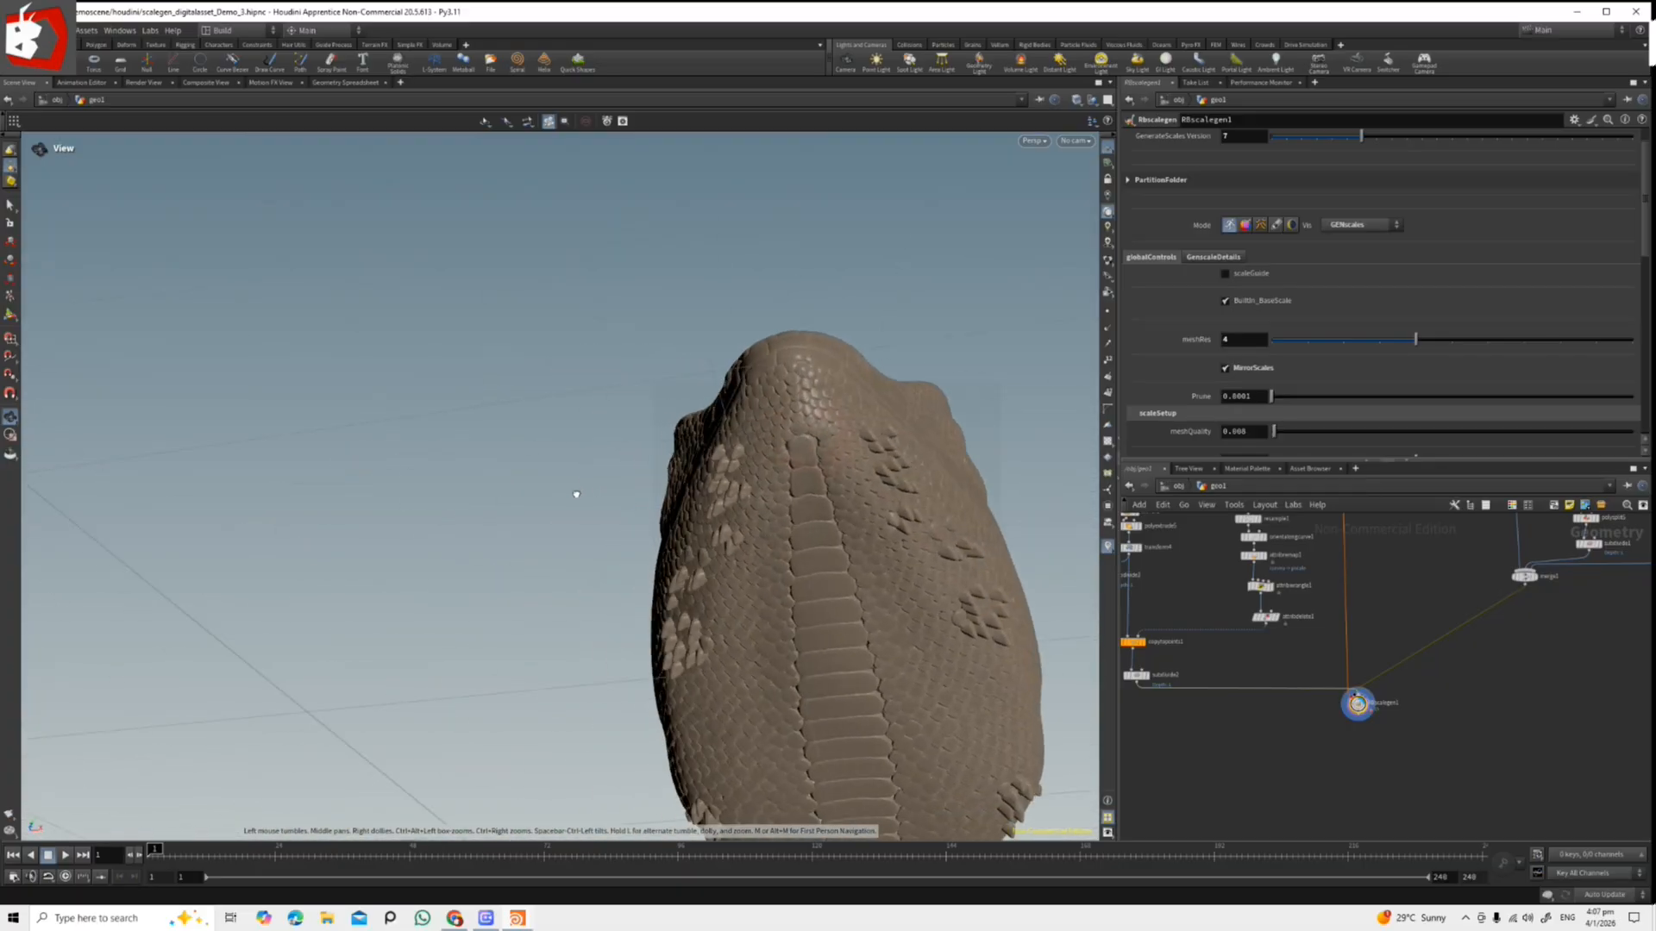
pyautogui.moveTo(784, 576); pyautogui.dragTo(741, 642)
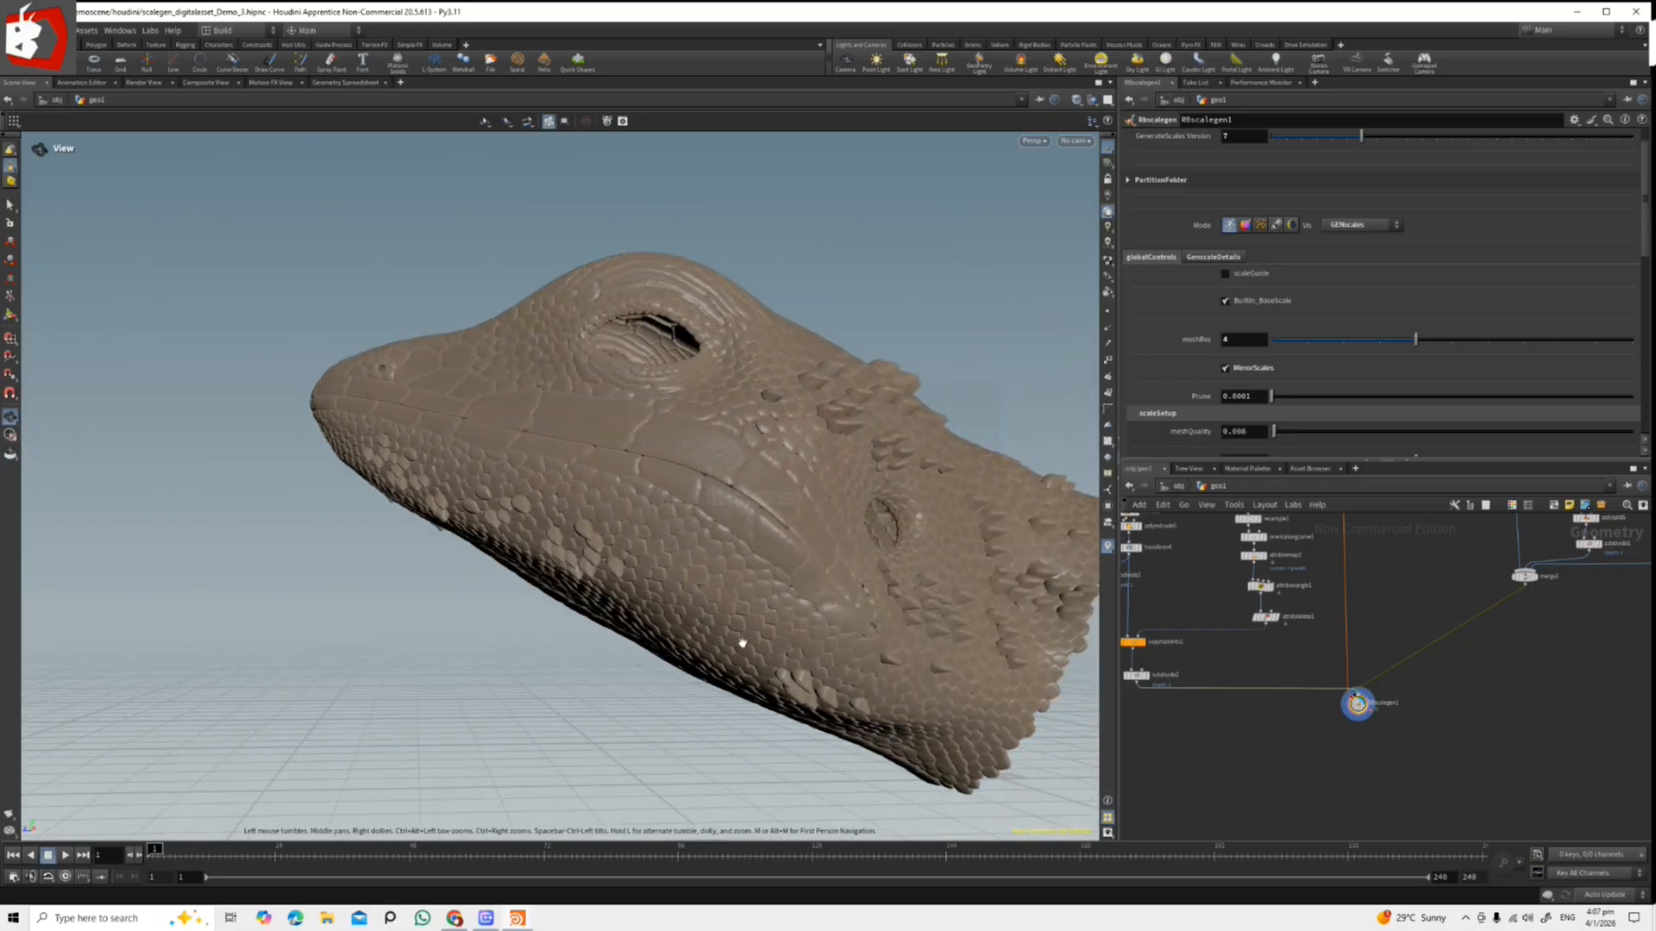
pyautogui.moveTo(645, 617); pyautogui.dragTo(580, 540)
pyautogui.moveTo(580, 540); pyautogui.dragTo(930, 636, button='right')
pyautogui.moveTo(931, 636); pyautogui.dragTo(692, 448)
pyautogui.moveTo(716, 519); pyautogui.dragTo(739, 567)
pyautogui.moveTo(883, 595); pyautogui.dragTo(785, 562)
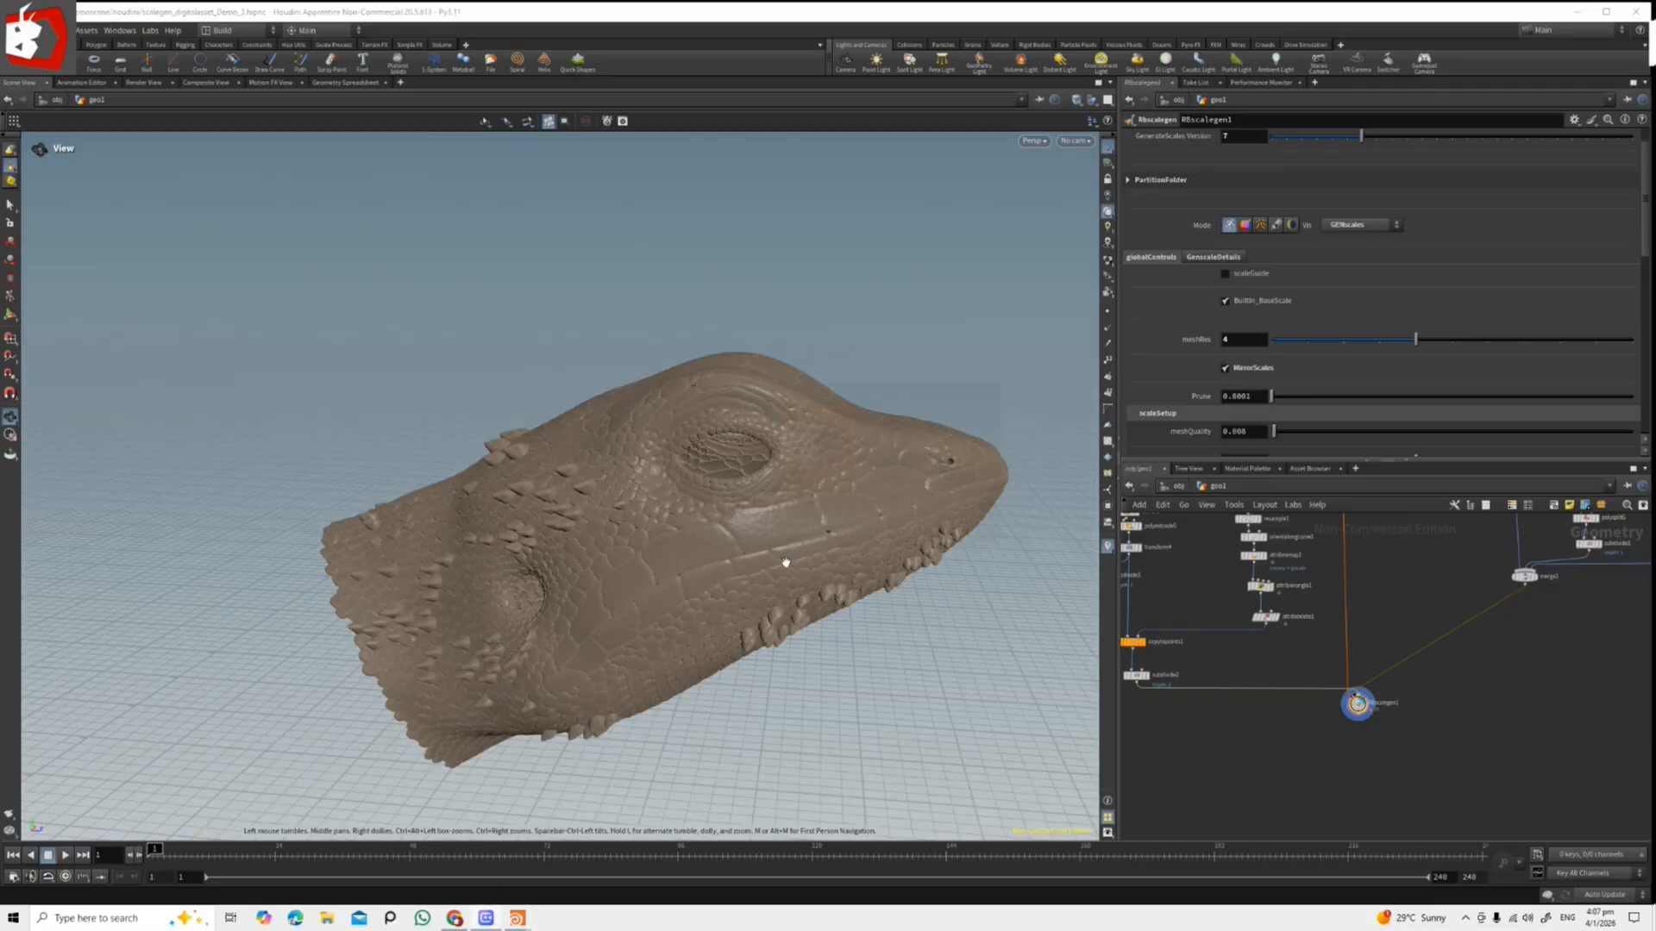
pyautogui.moveTo(852, 633); pyautogui.dragTo(852, 668)
pyautogui.moveTo(825, 598); pyautogui.dragTo(898, 560)
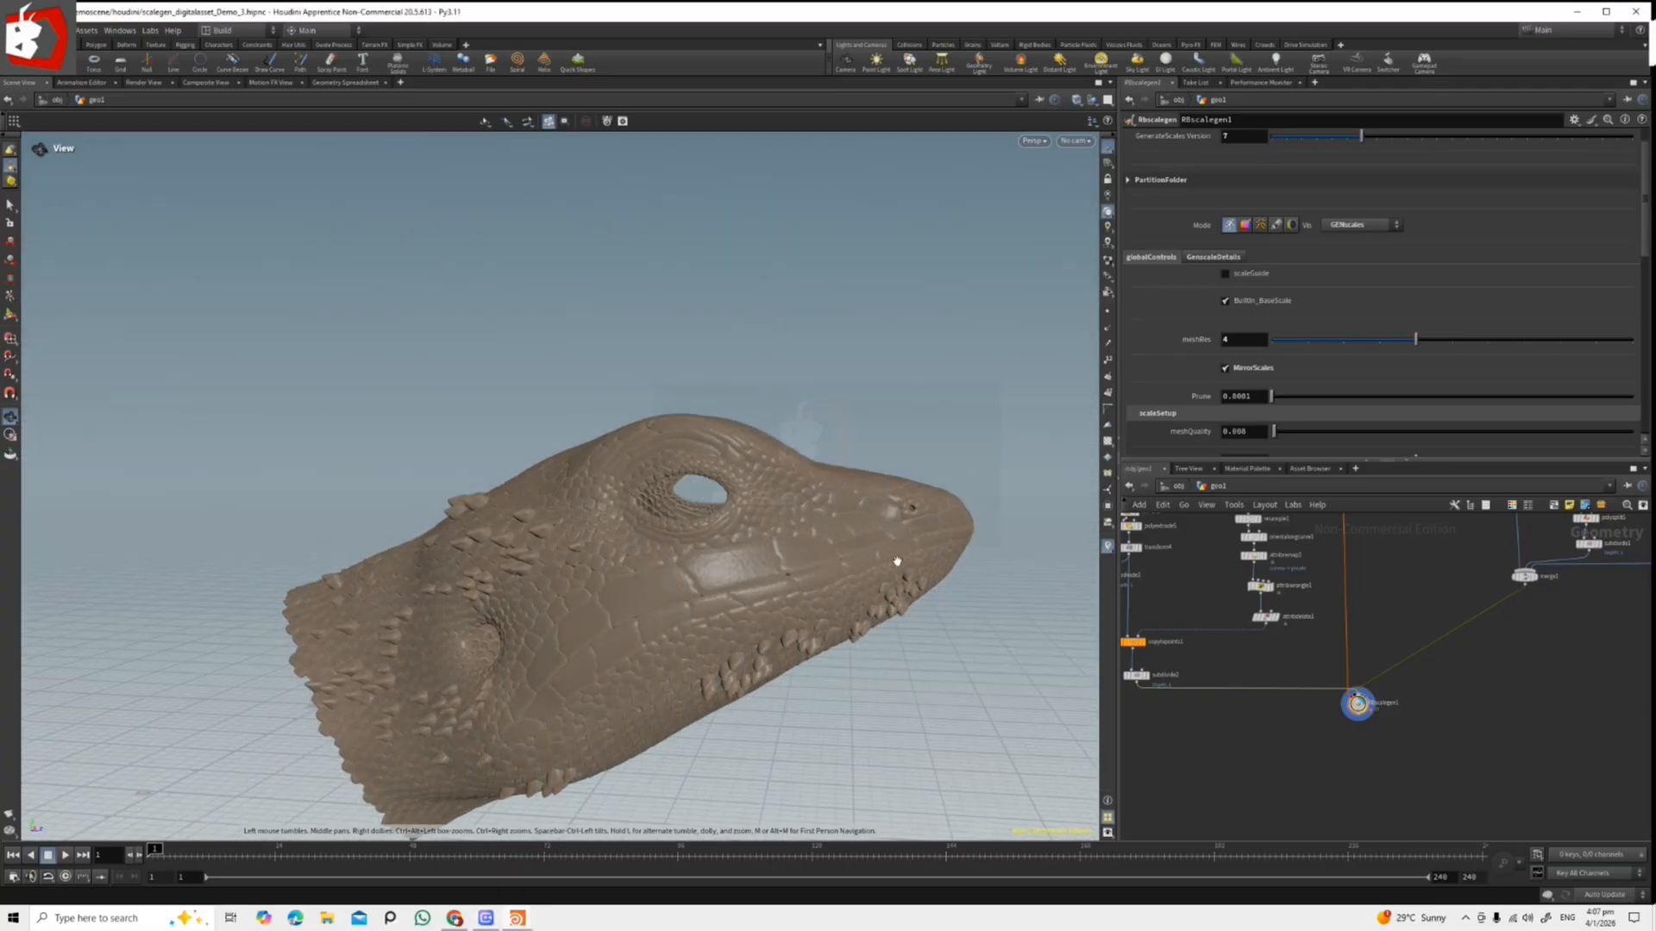